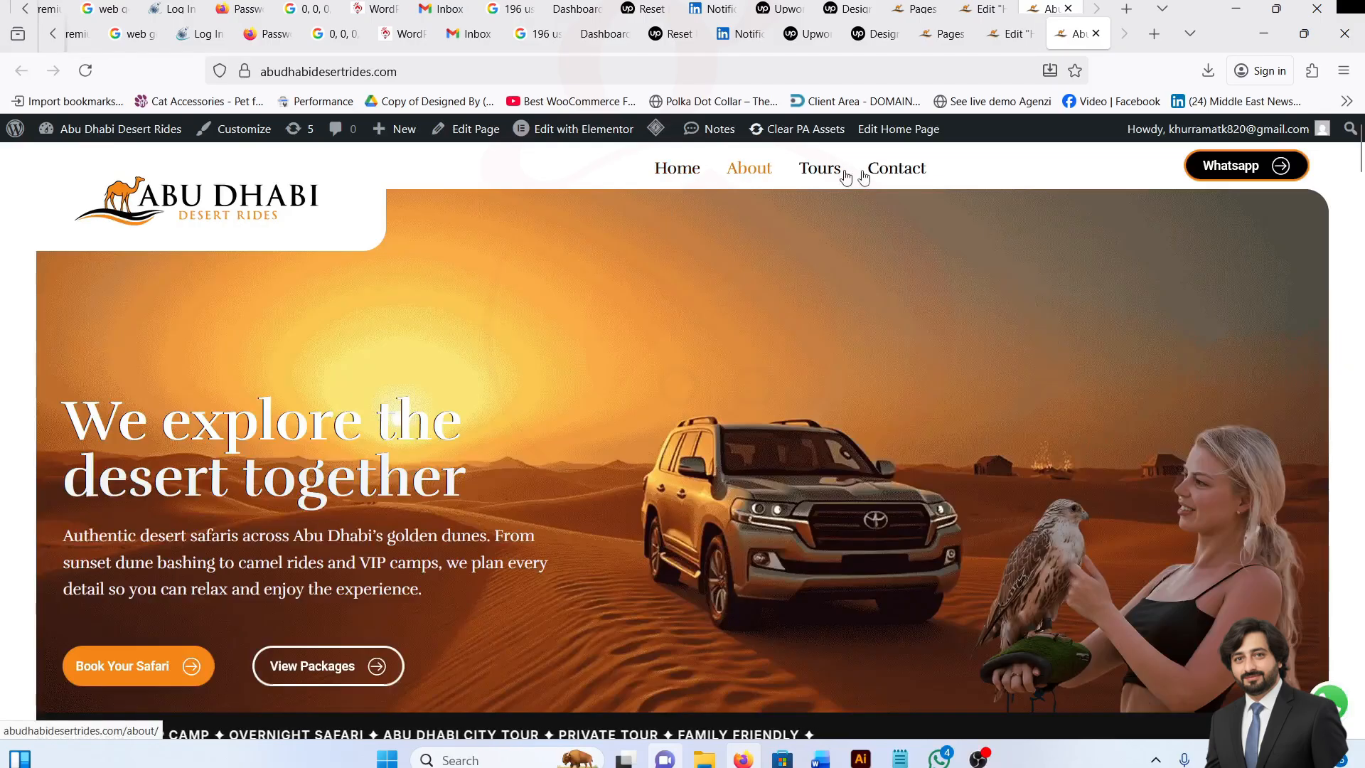
Examine the Abu Dhabi Desert Rides home page's header, hero section and desert adventures heading.
scroll(669, 428, down, 3)
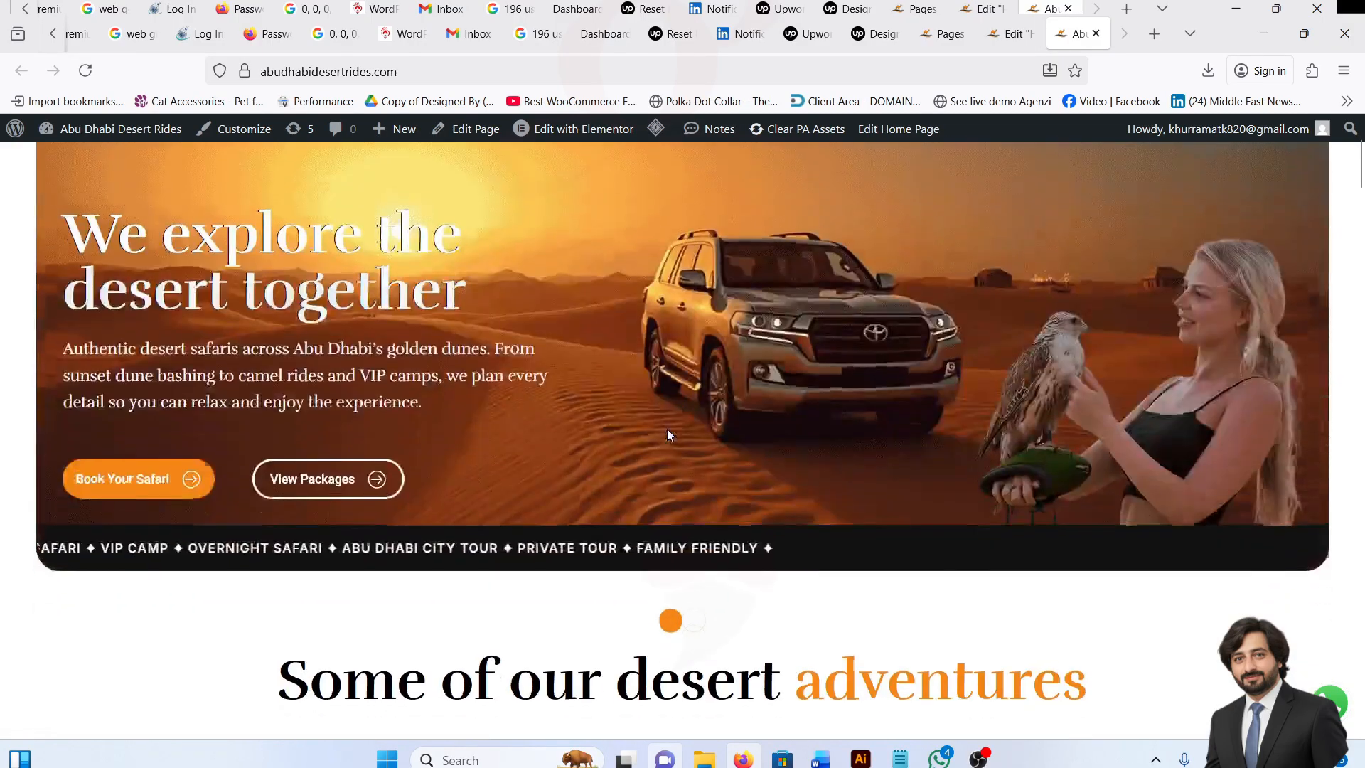
scroll(667, 429, up, 3)
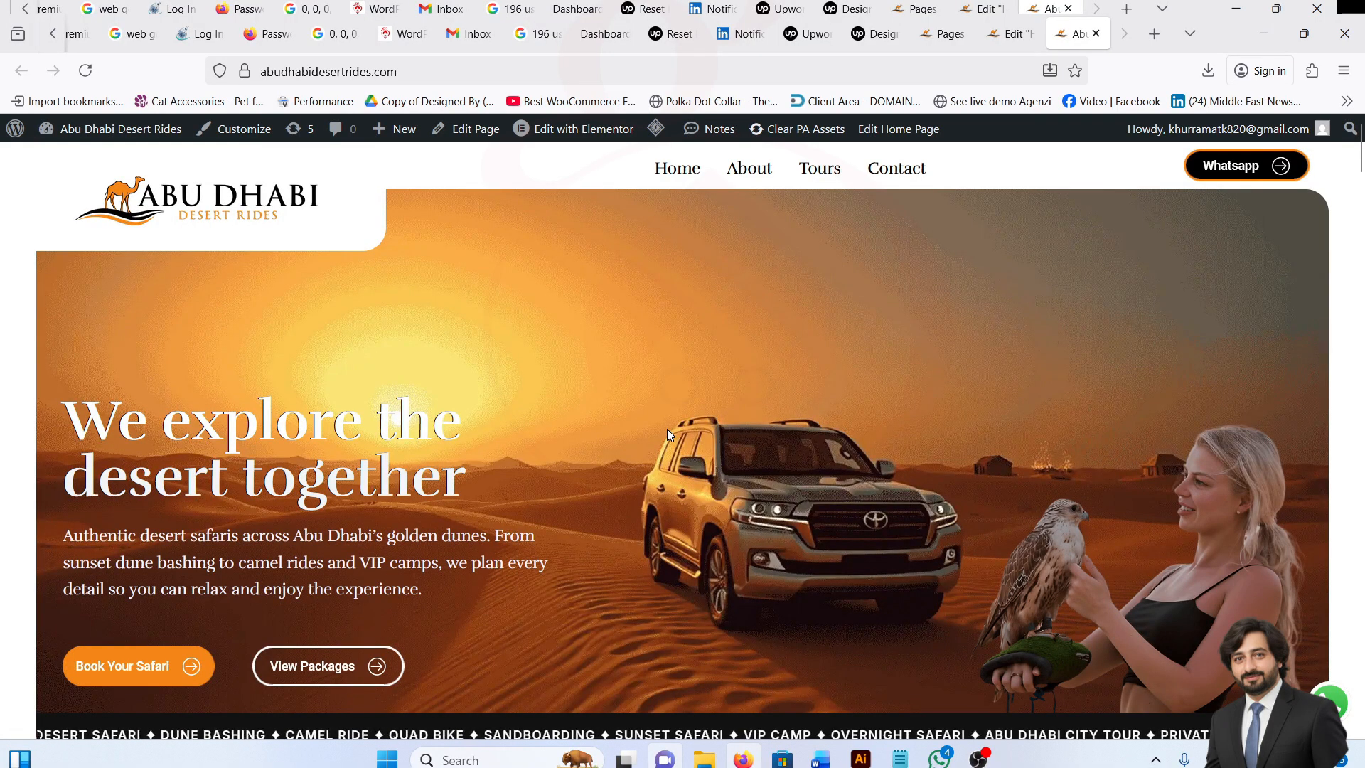
scroll(666, 429, down, 1)
scroll(667, 428, up, 1)
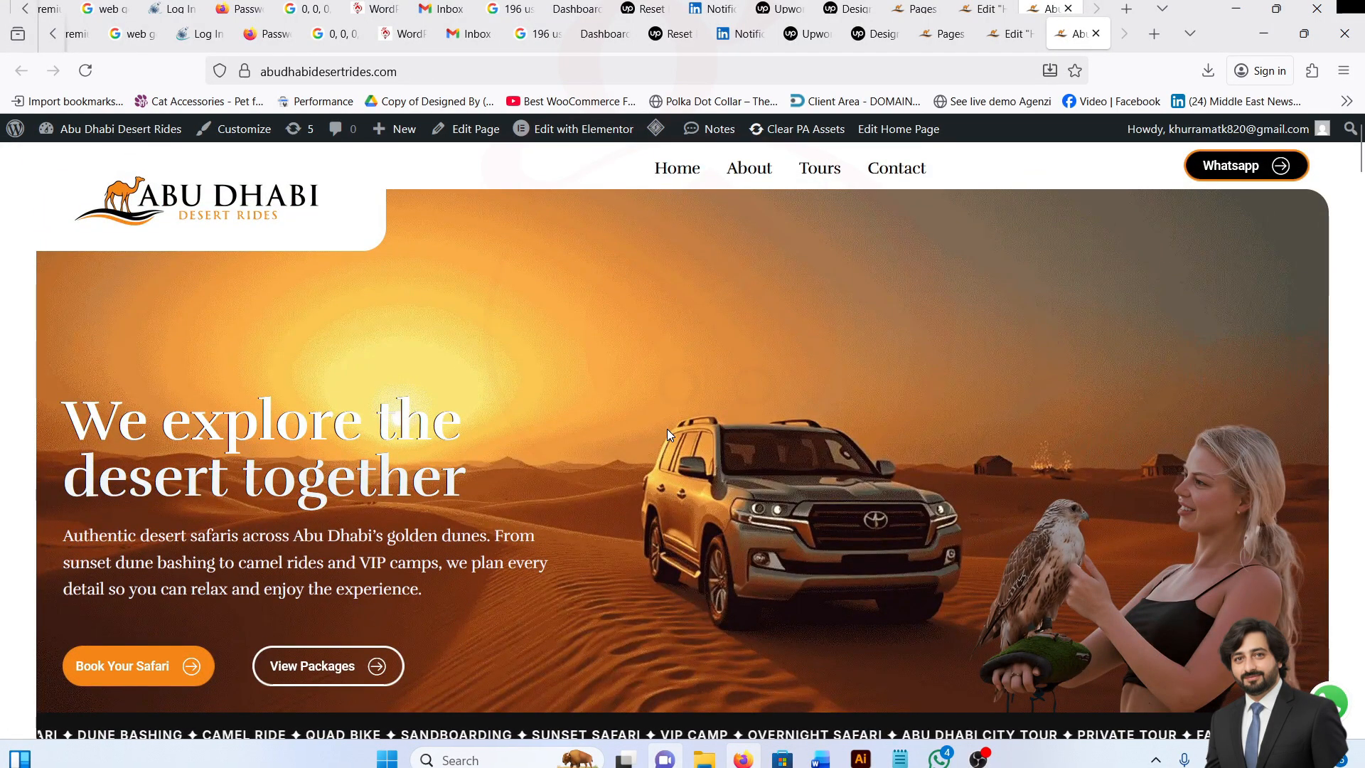
scroll(644, 434, down, 3)
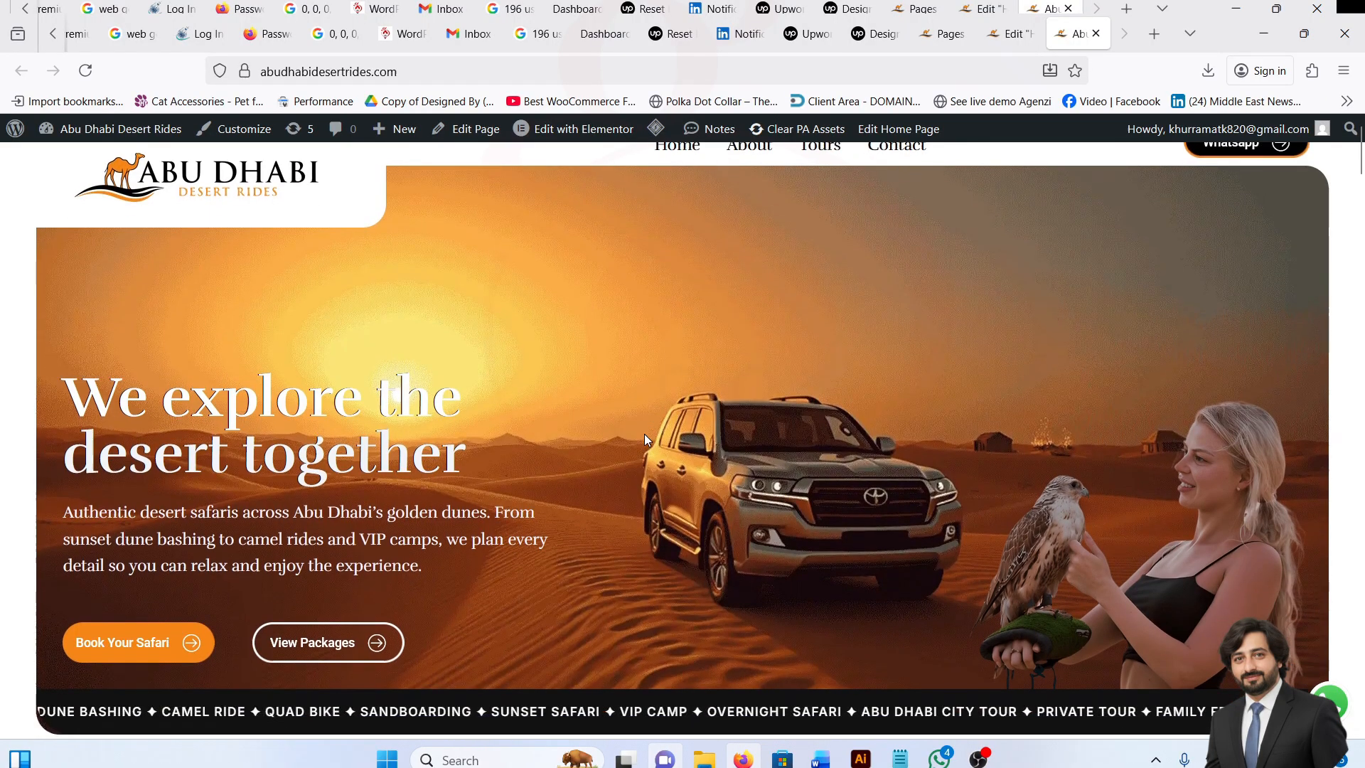
scroll(644, 435, down, 2)
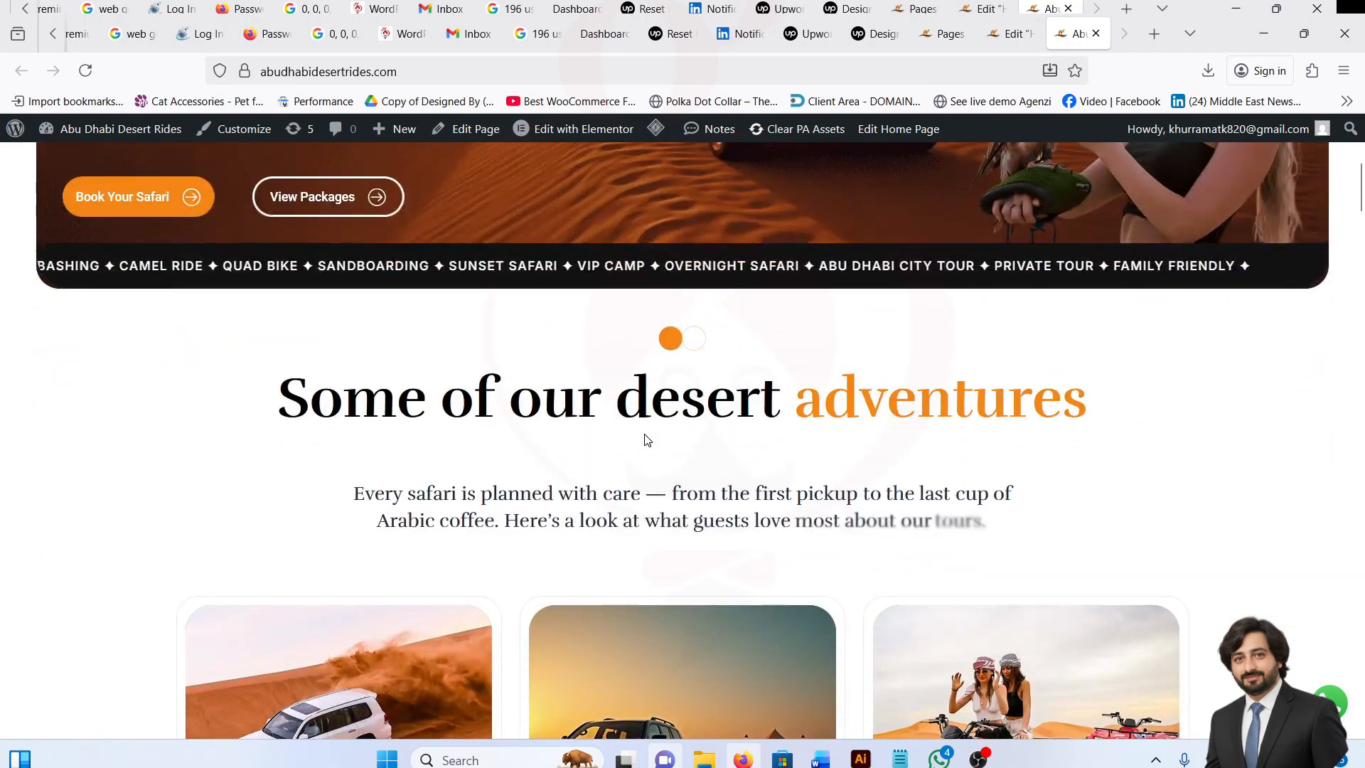
scroll(644, 435, down, 1)
scroll(718, 446, up, 1)
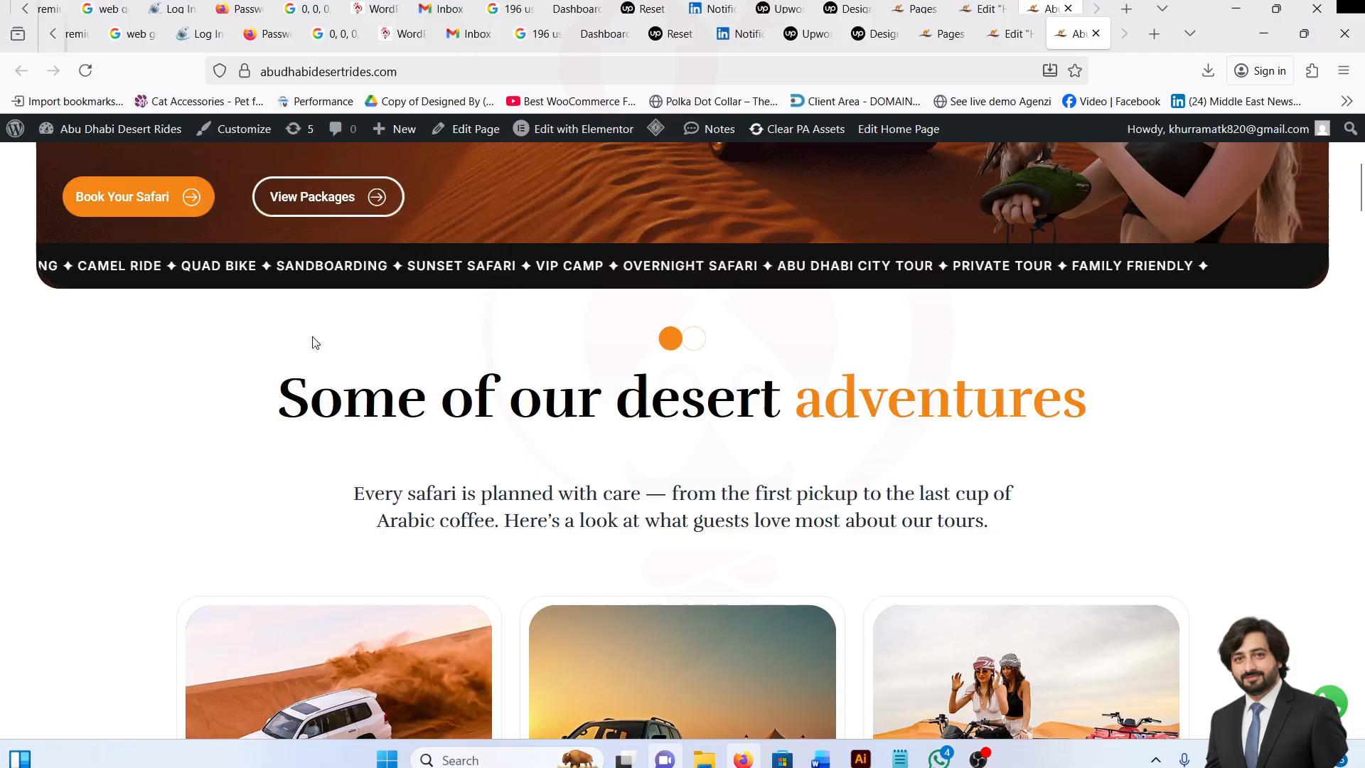
Review the desert adventures tour package cards with their prices, inclusions and booking buttons.
scroll(711, 473, down, 5)
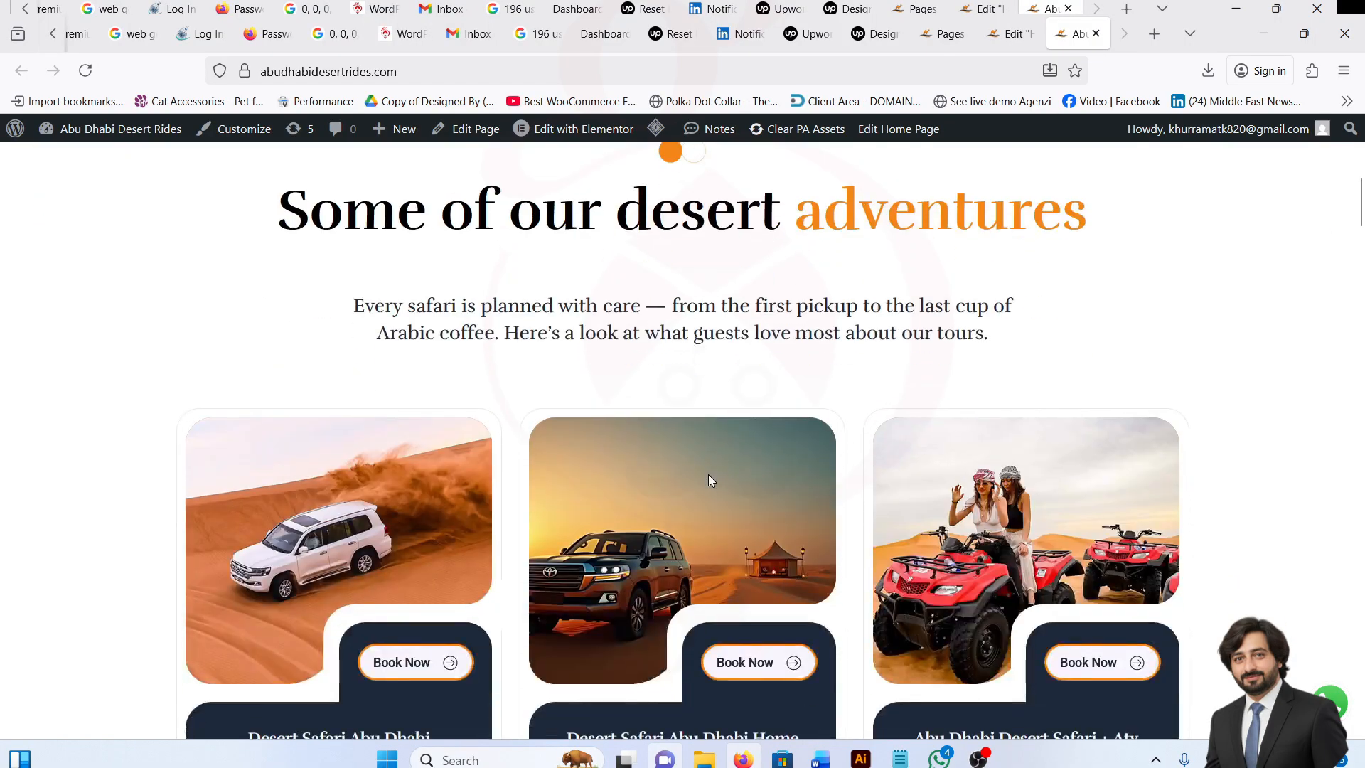
scroll(710, 476, up, 1)
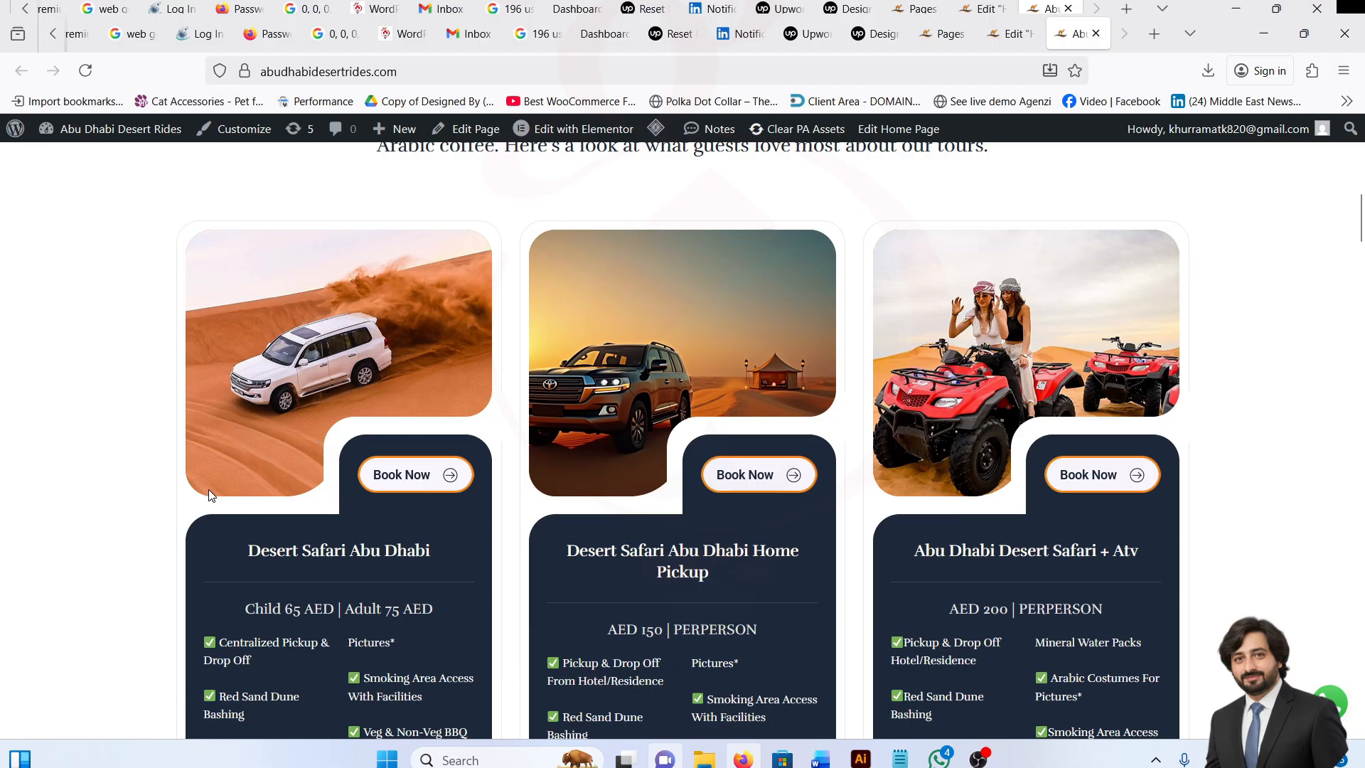
scroll(366, 458, down, 3)
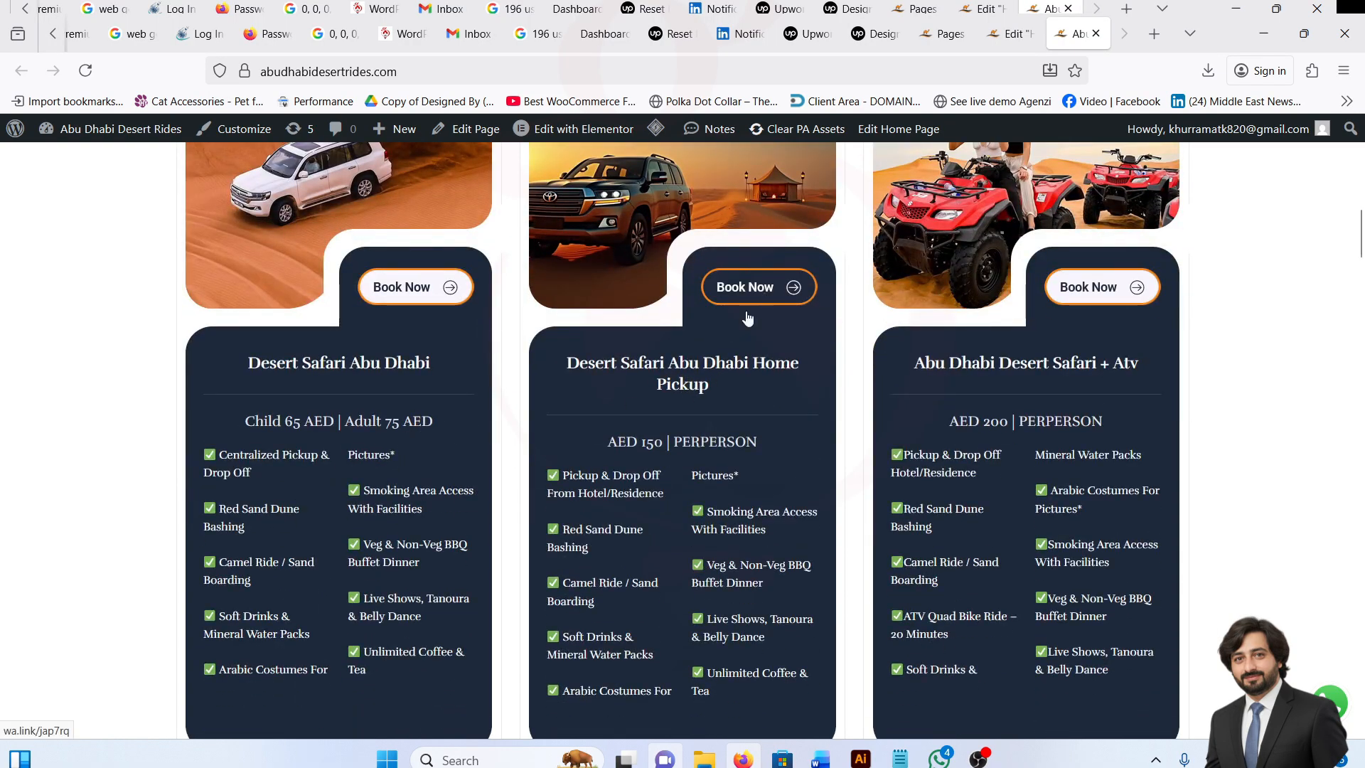
scroll(746, 313, up, 3)
scroll(651, 438, down, 3)
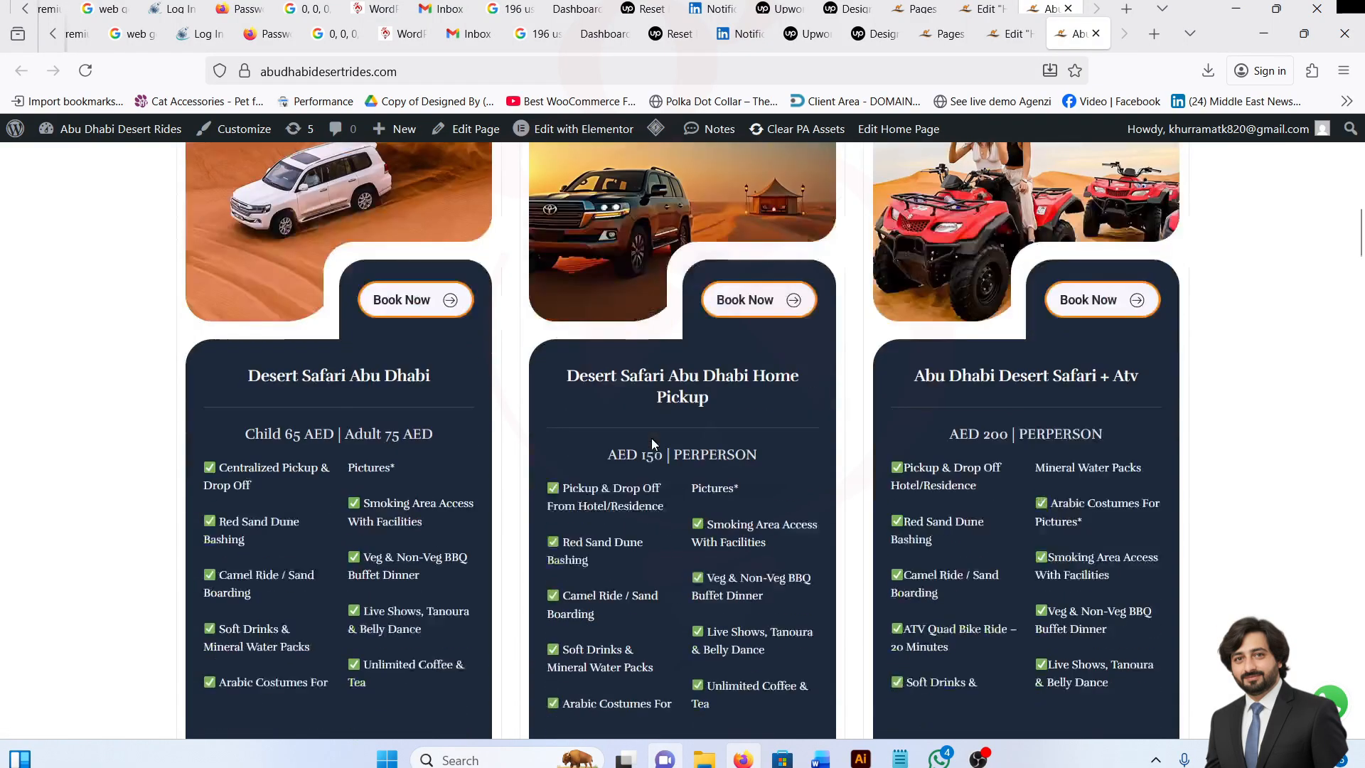
scroll(584, 434, down, 3)
scroll(584, 439, down, 6)
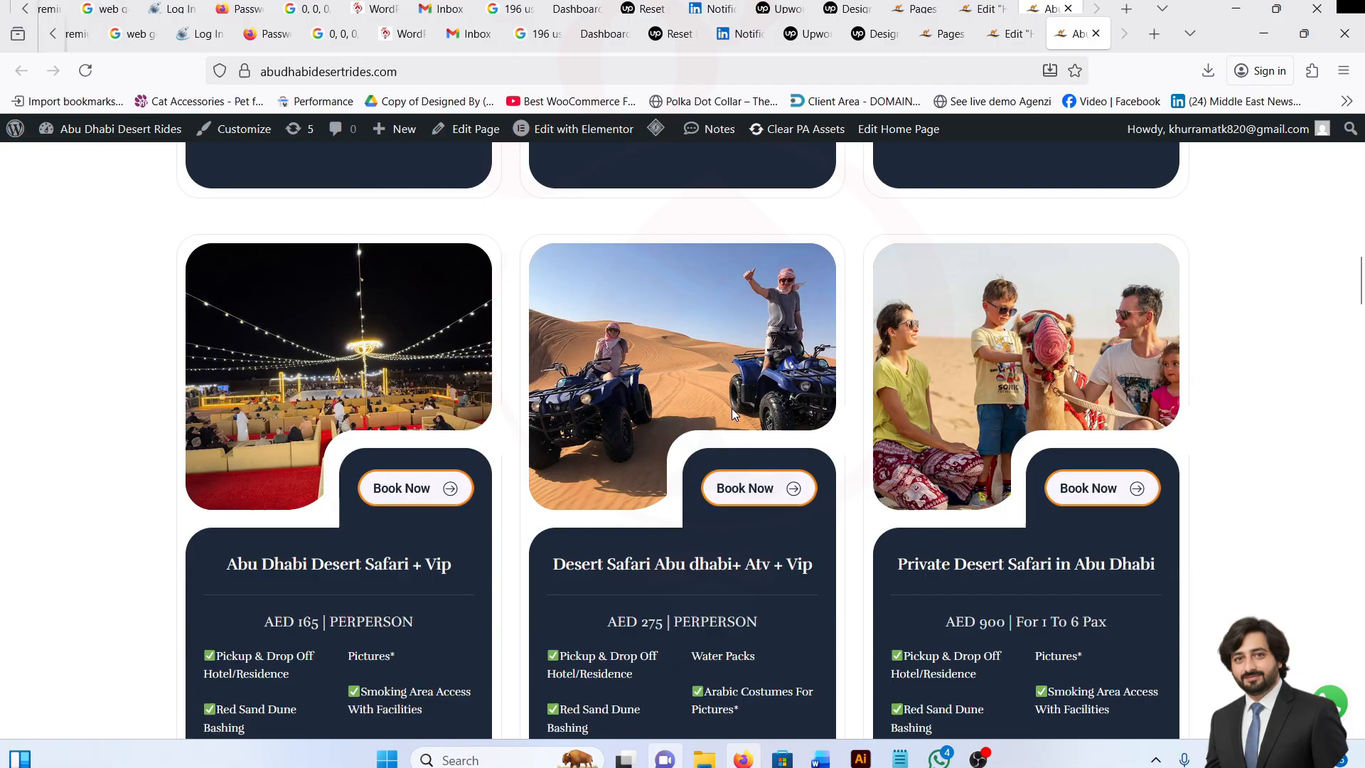
scroll(727, 411, down, 10)
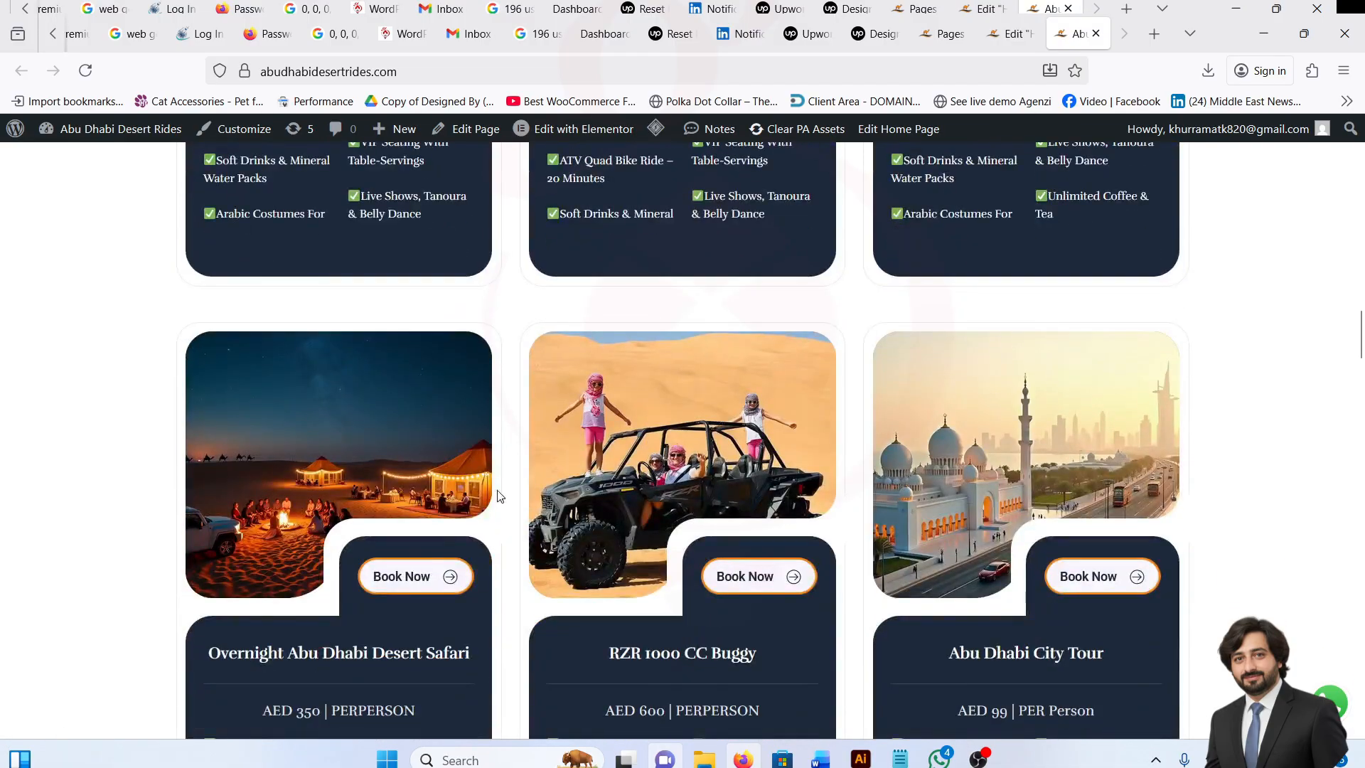
scroll(756, 492, down, 1)
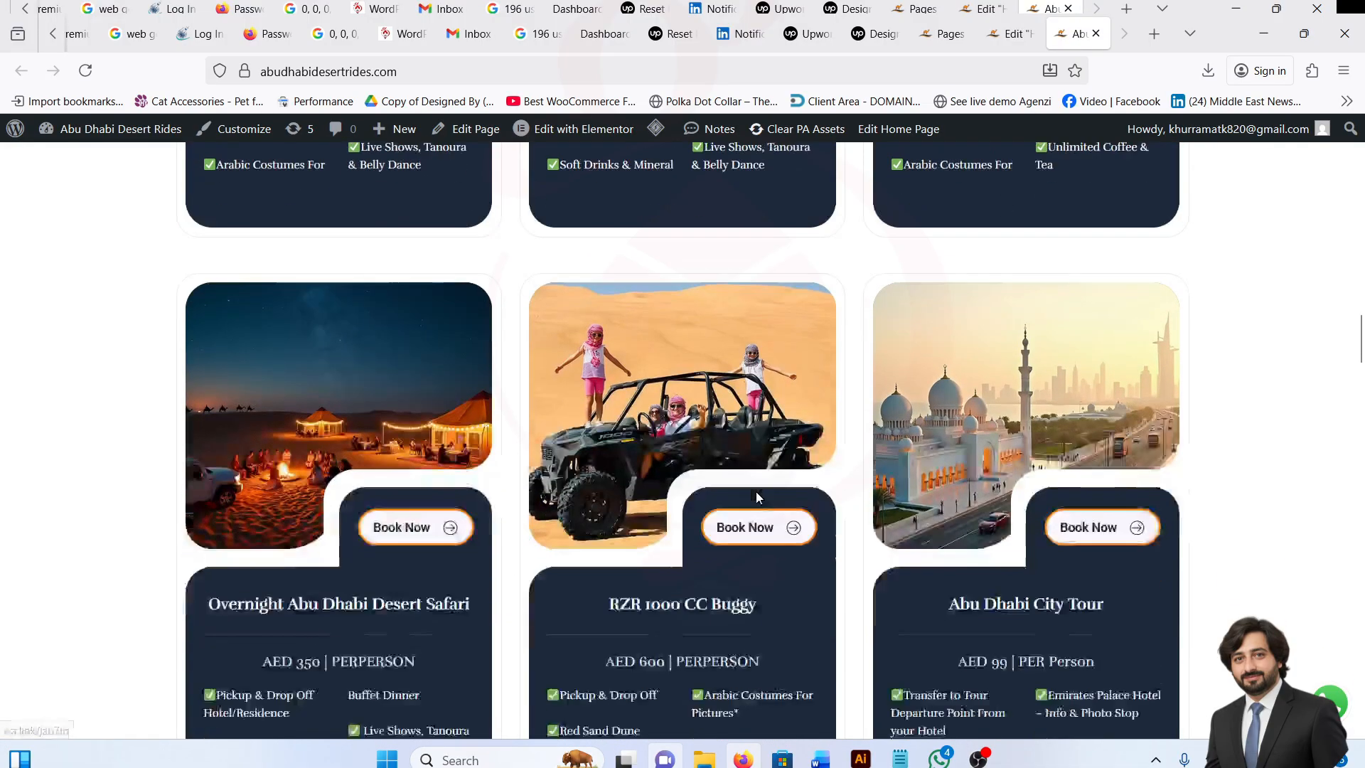
scroll(757, 492, down, 10)
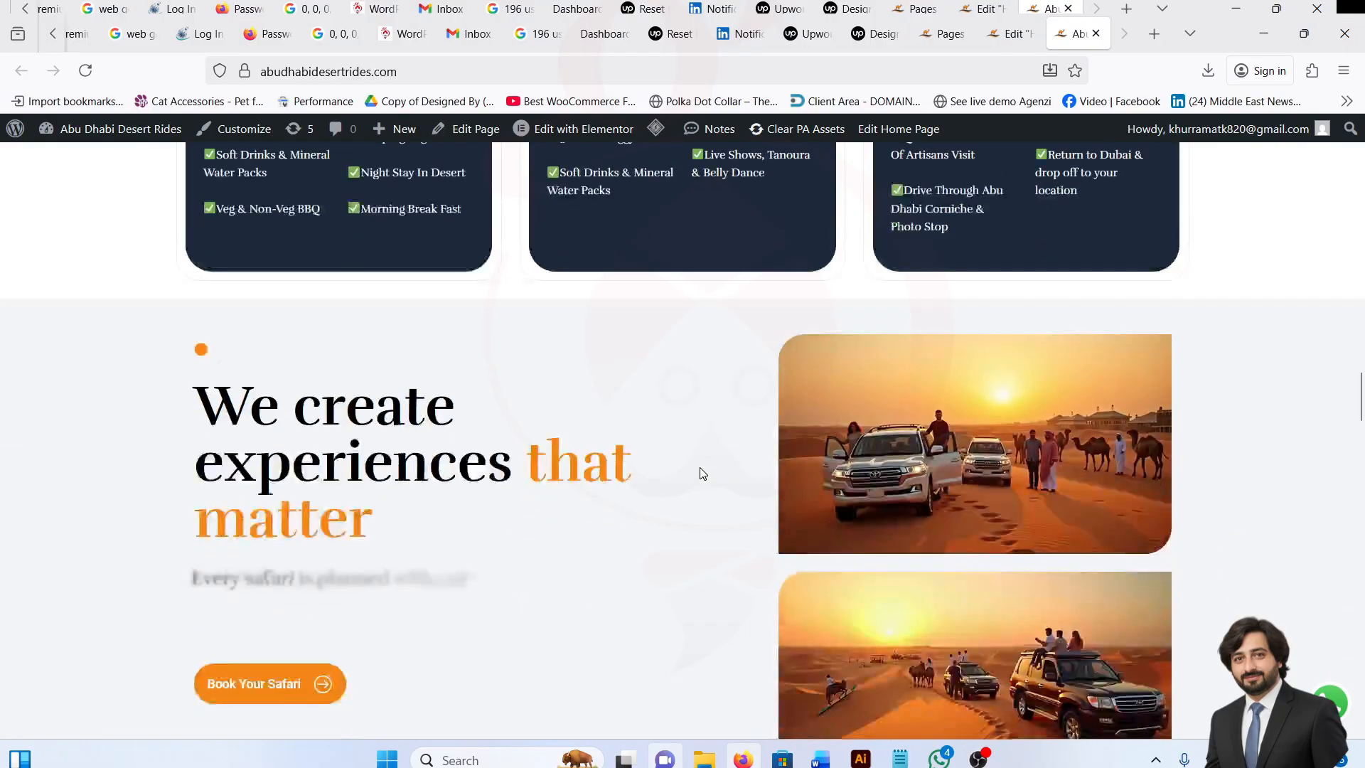
Examine the home page's experiences section, the Why Choose Abu Dhabi Desert Rides text and the What Makes Us Different cards.
scroll(702, 472, down, 2)
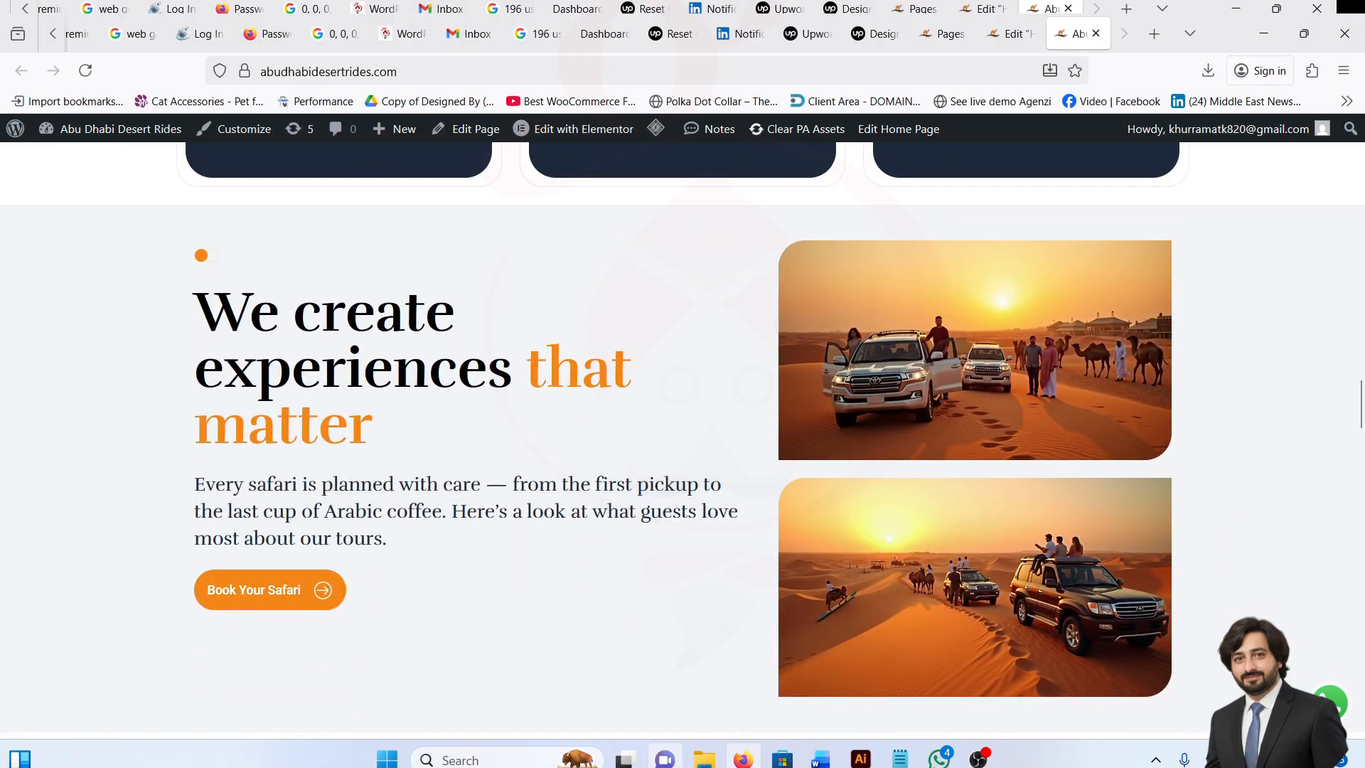
scroll(425, 496, down, 3)
scroll(425, 495, up, 1)
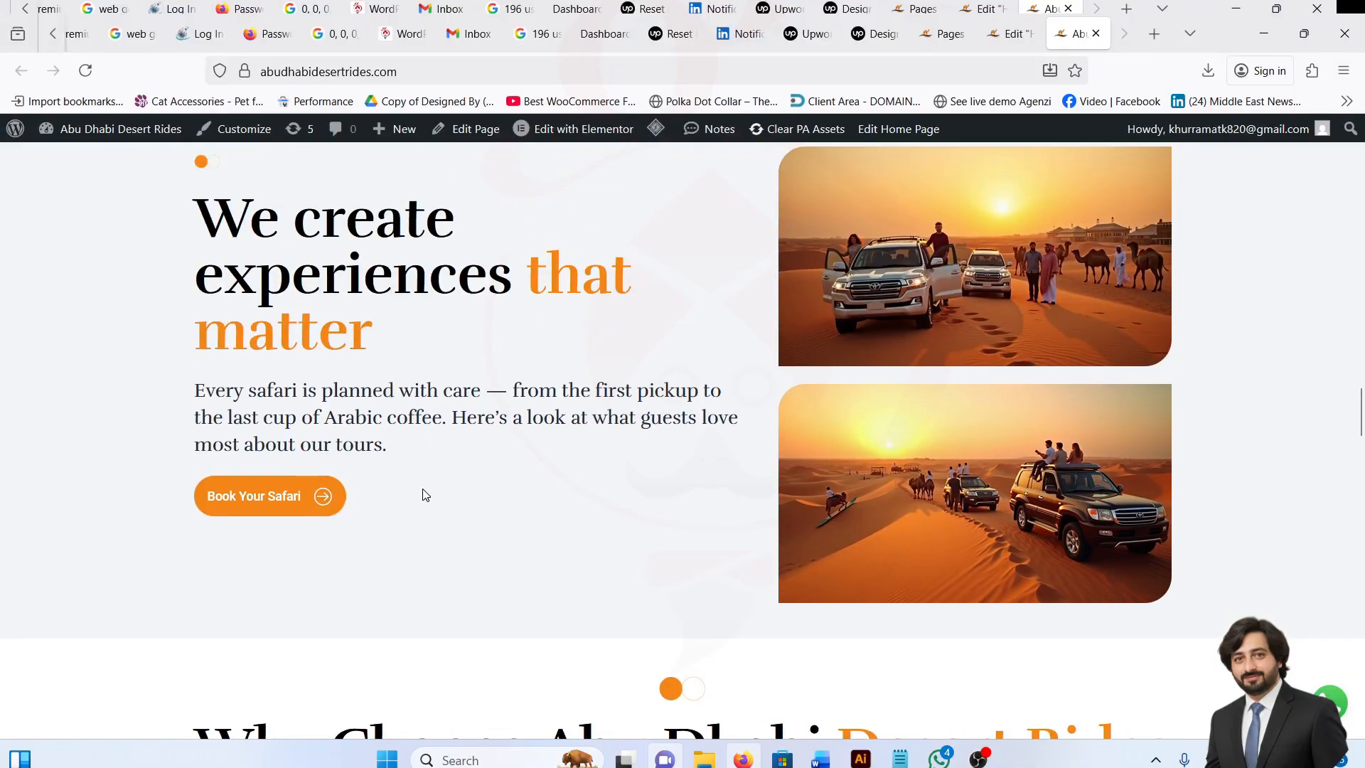
scroll(443, 492, up, 2)
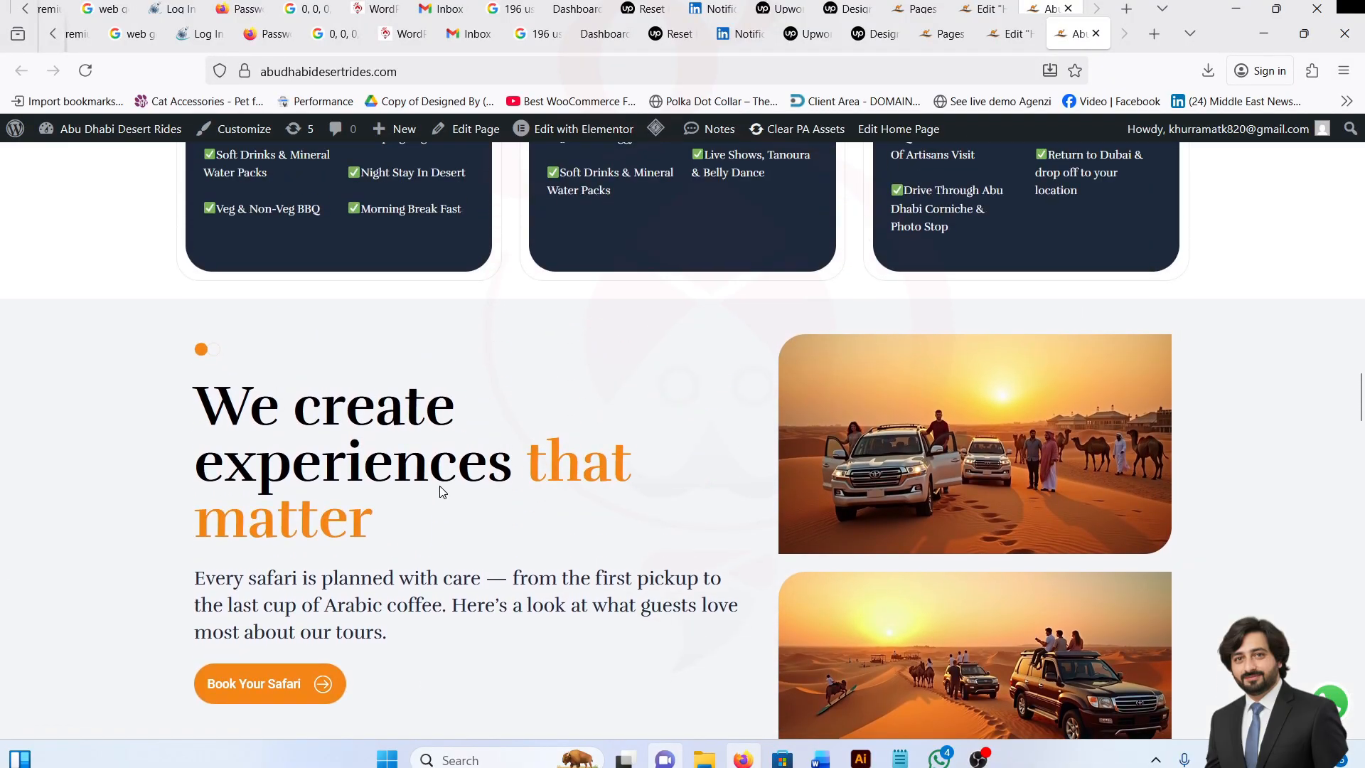
scroll(442, 491, down, 6)
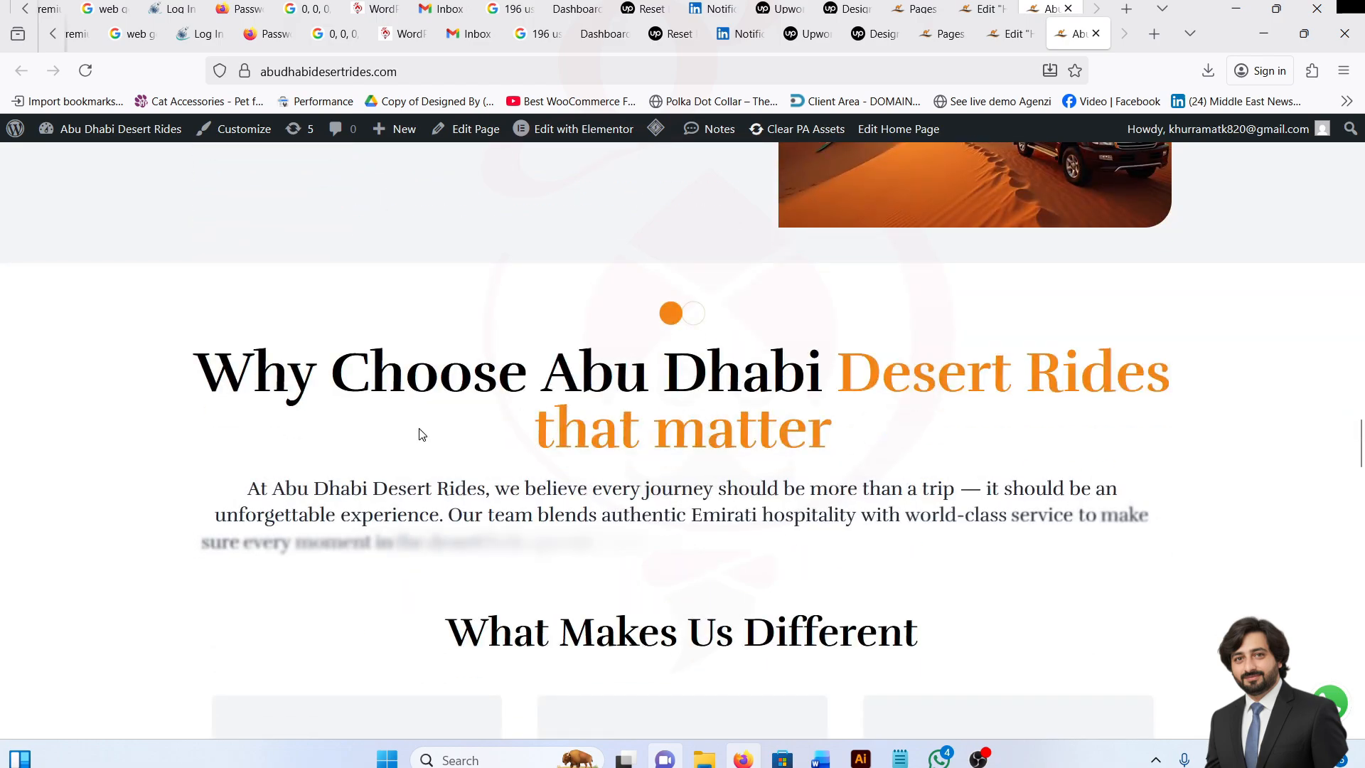
scroll(421, 432, down, 1)
scroll(604, 508, down, 3)
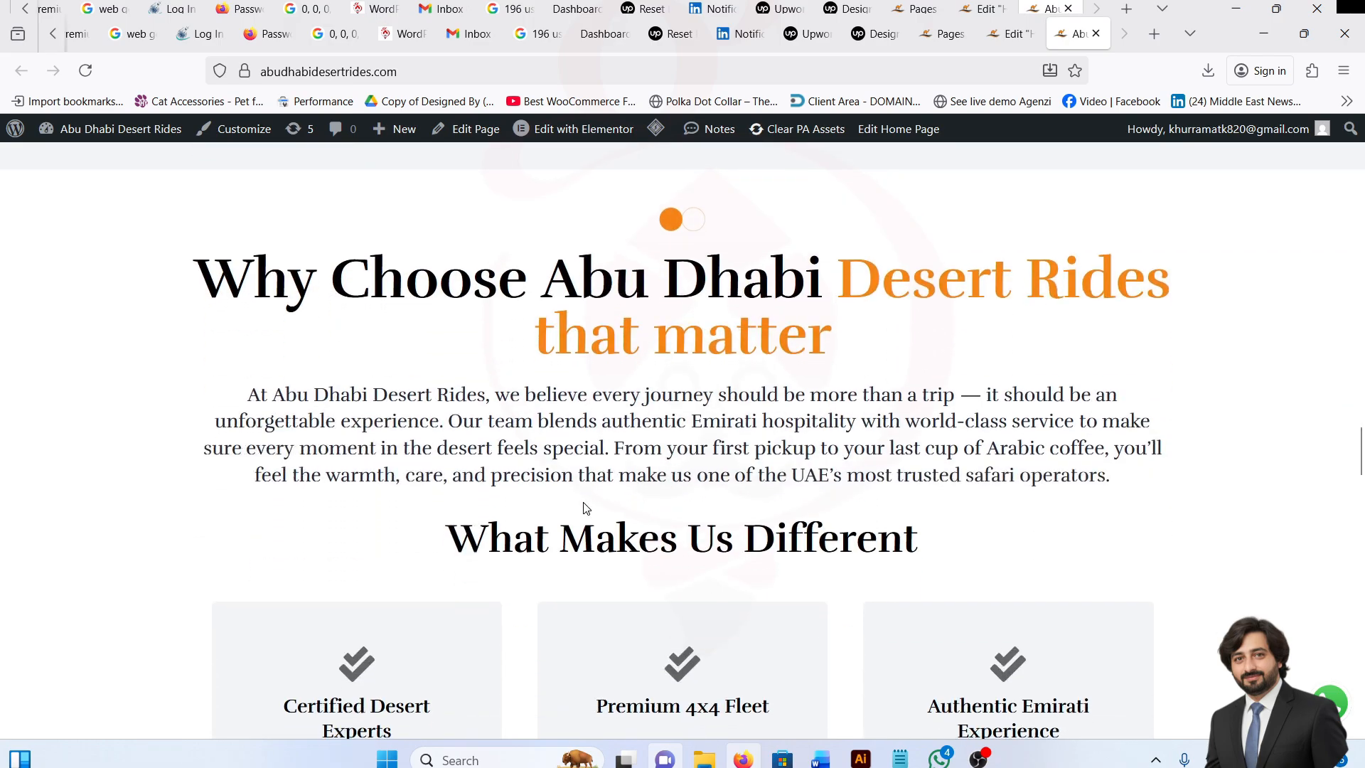
scroll(523, 462, up, 2)
scroll(596, 484, down, 4)
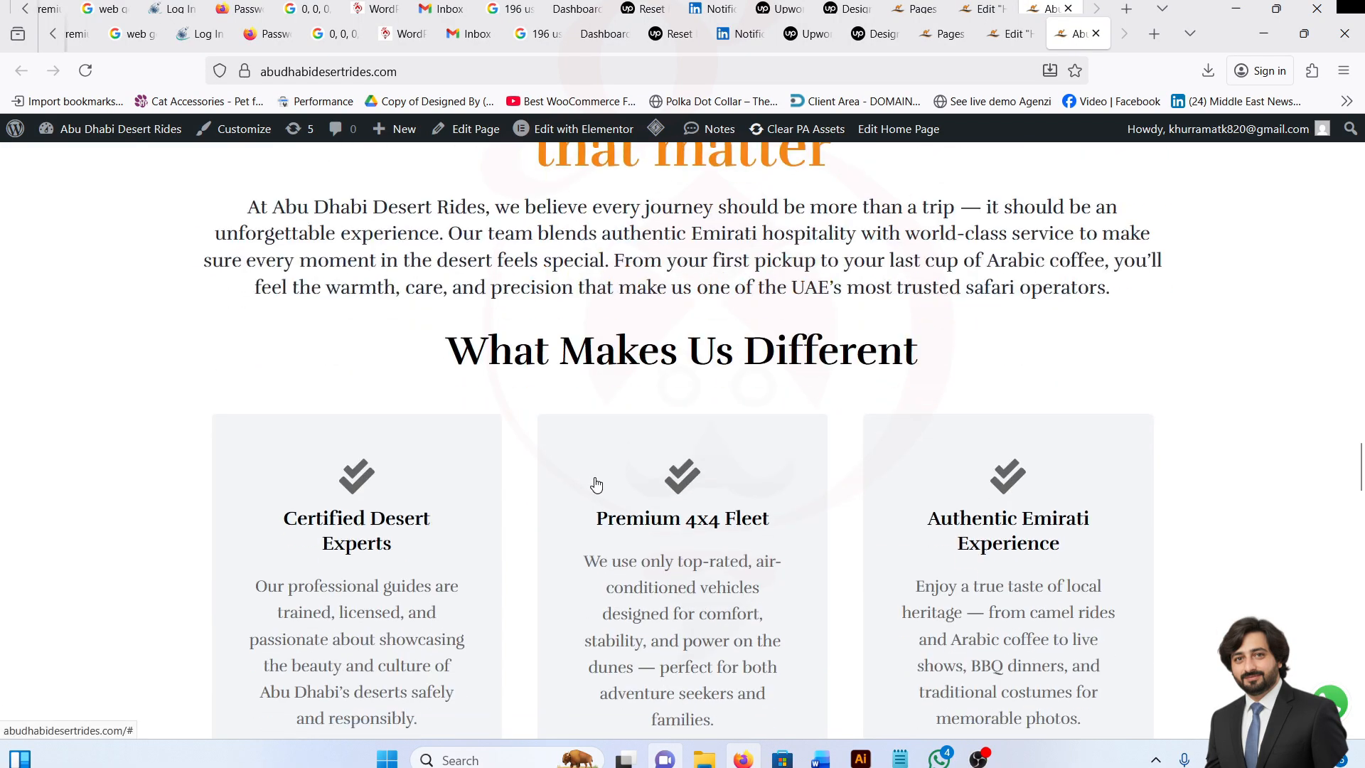
scroll(596, 483, down, 7)
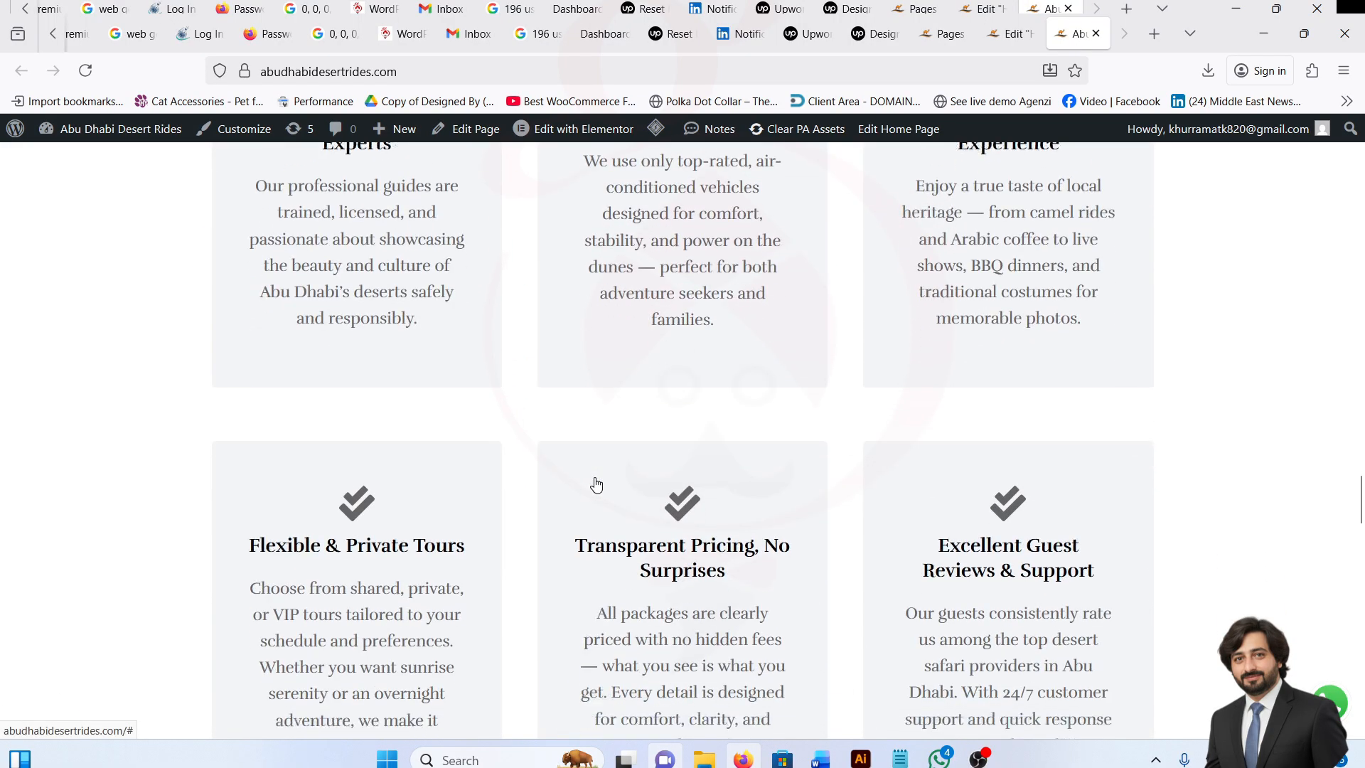
Review the booking form, Frequently Asked Questions and footer, and return to the home page's hero section.
scroll(595, 485, down, 5)
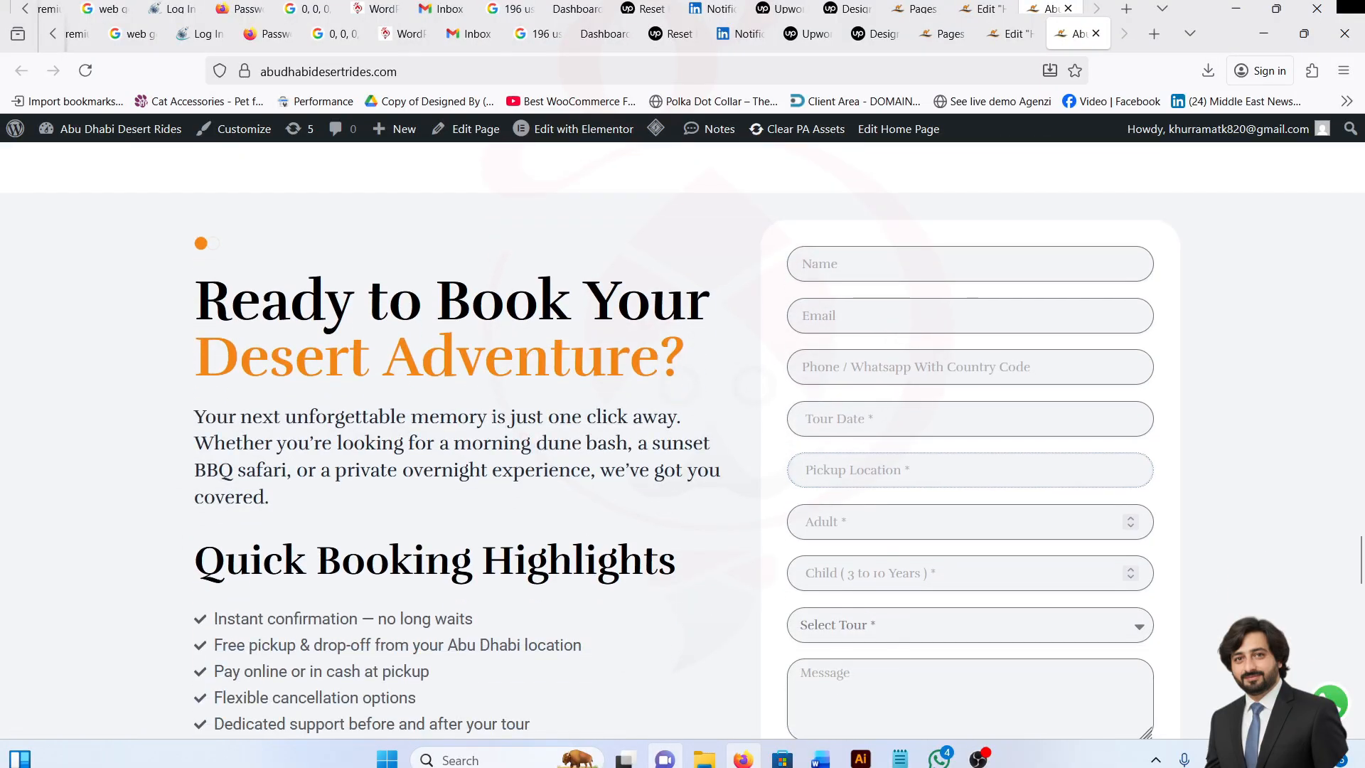
scroll(514, 484, down, 4)
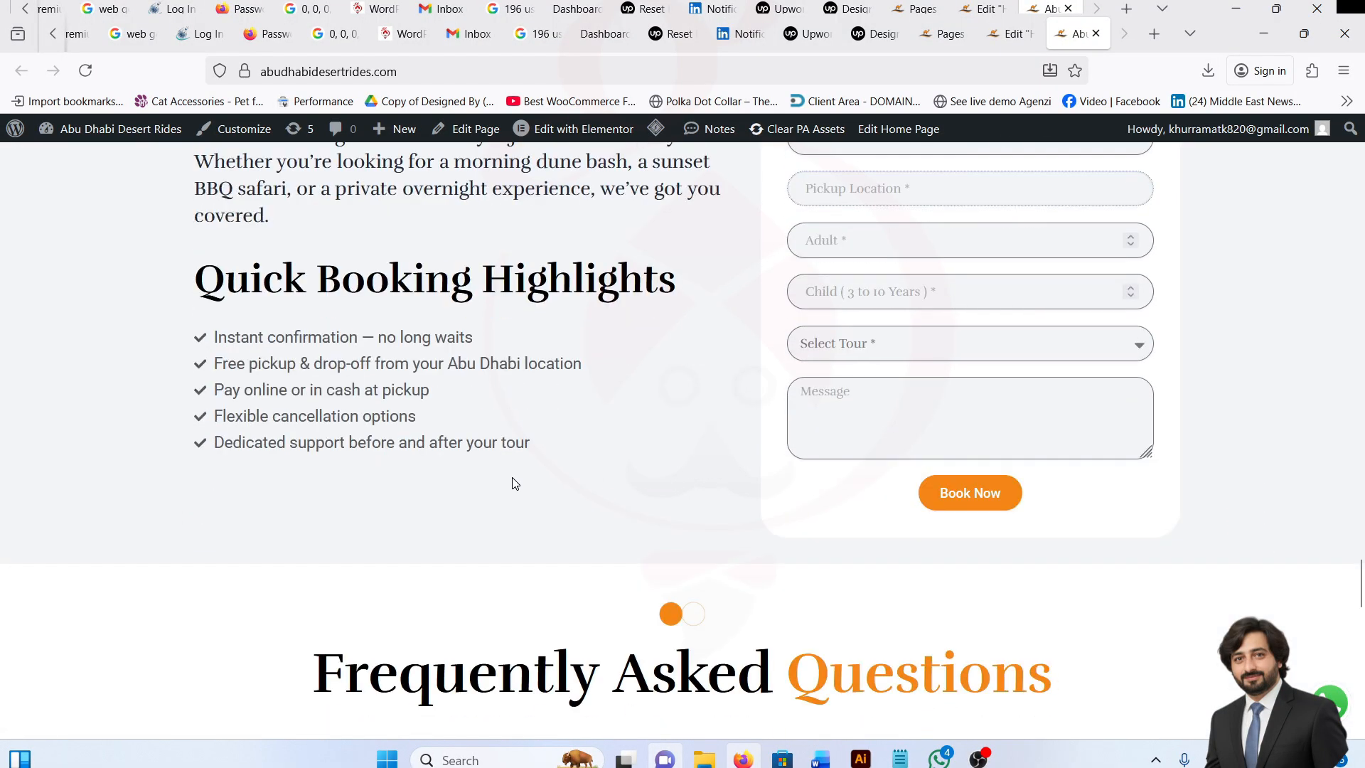
scroll(514, 484, down, 5)
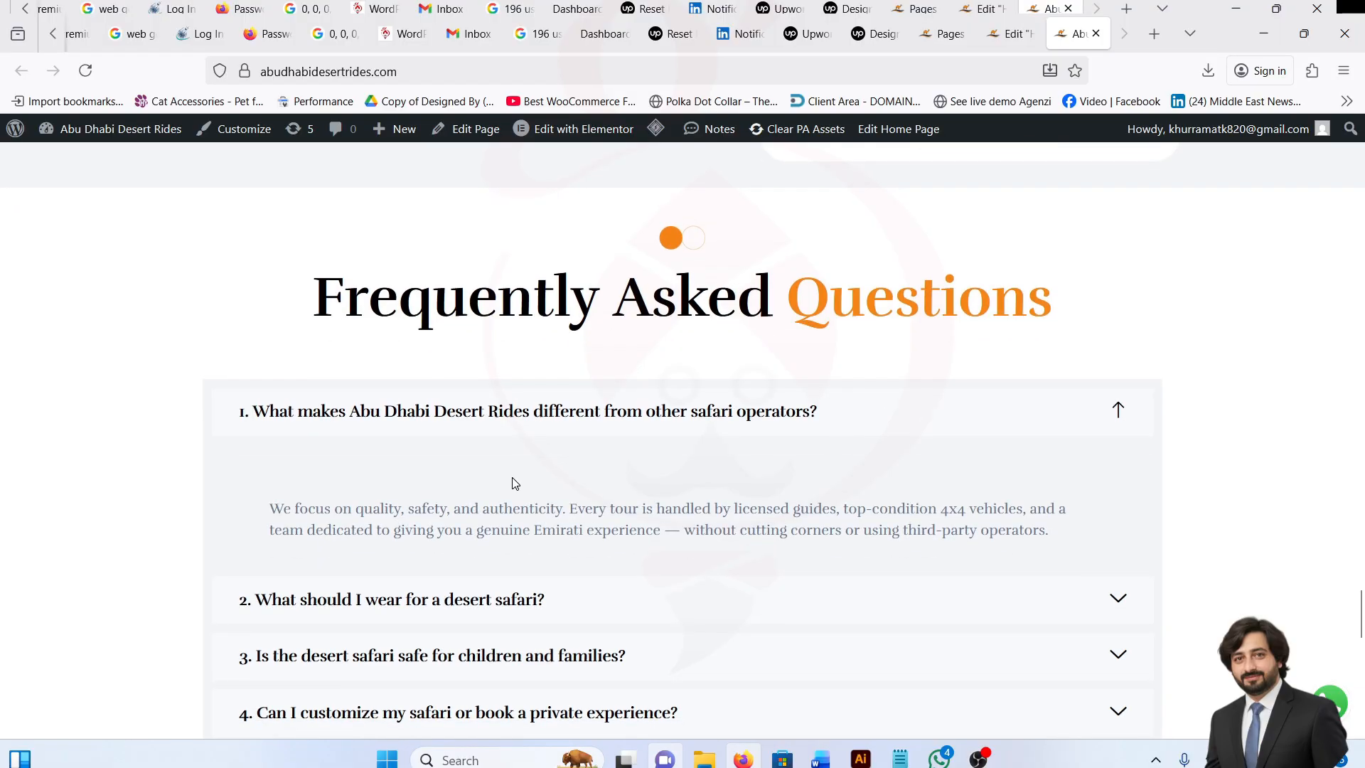
scroll(515, 483, down, 12)
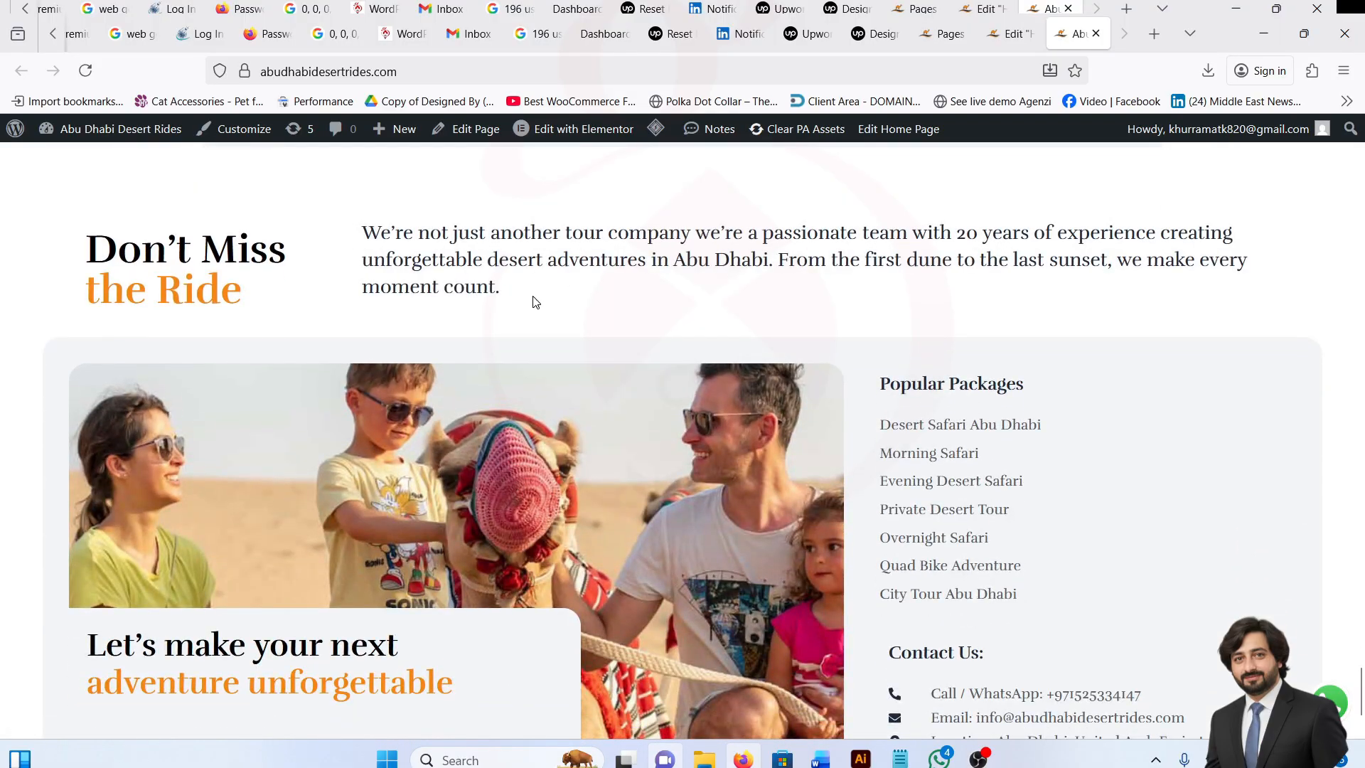
scroll(441, 530, down, 1)
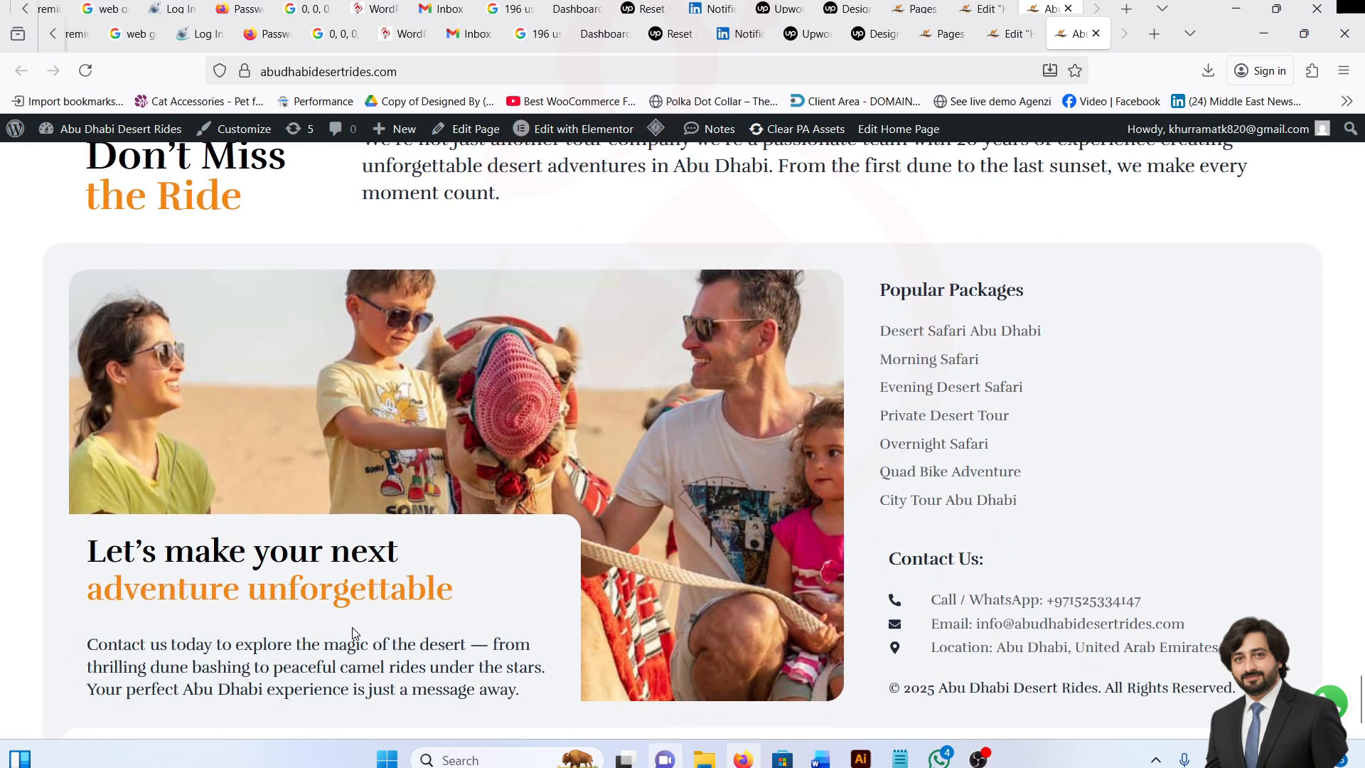
scroll(353, 633, down, 1)
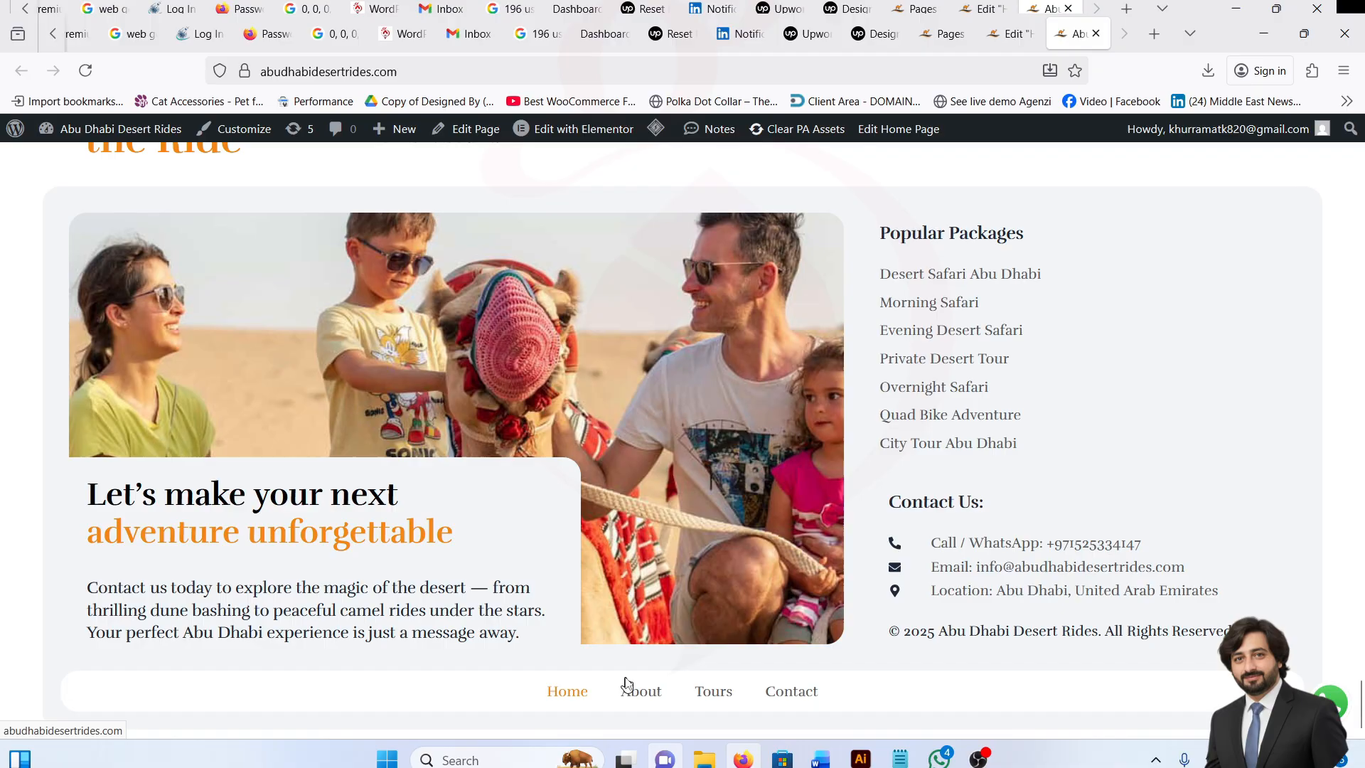
scroll(733, 644, up, 5)
scroll(732, 644, up, 15)
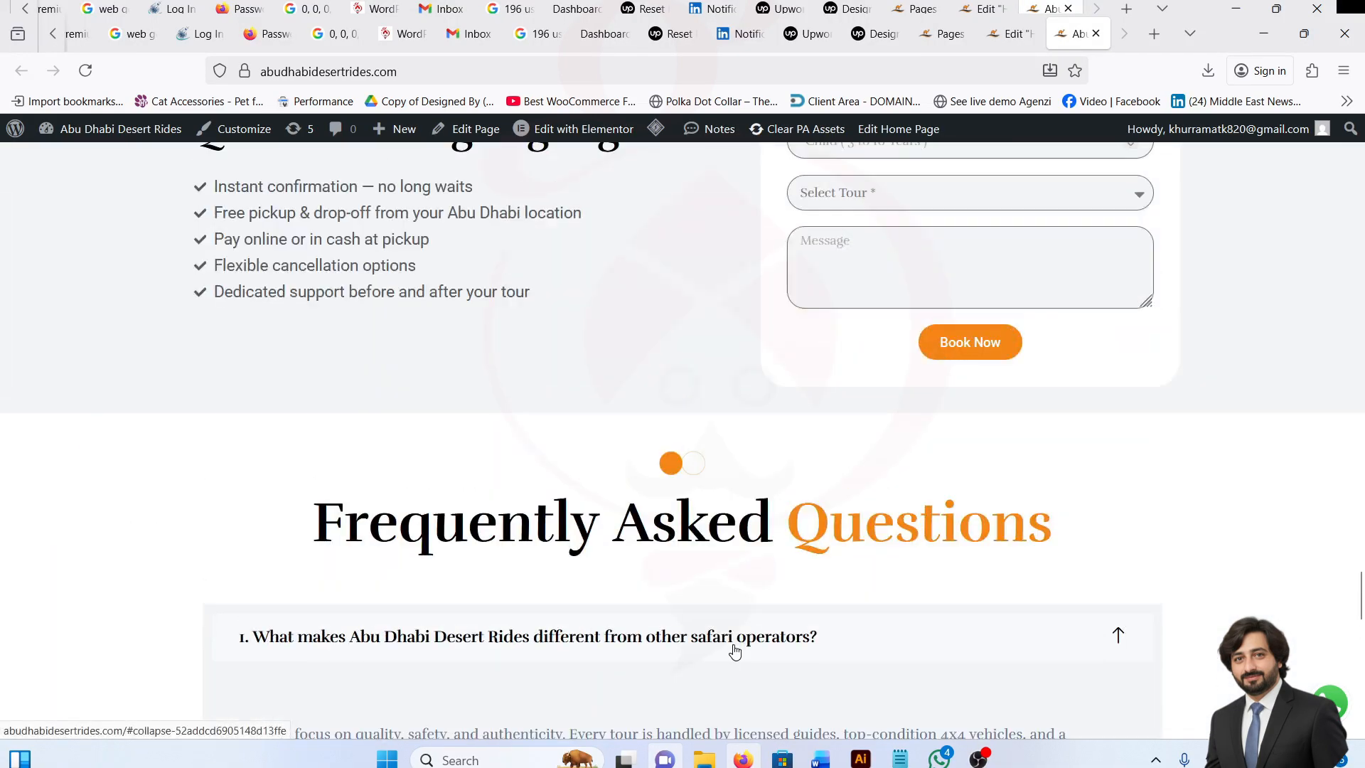
scroll(734, 651, up, 15)
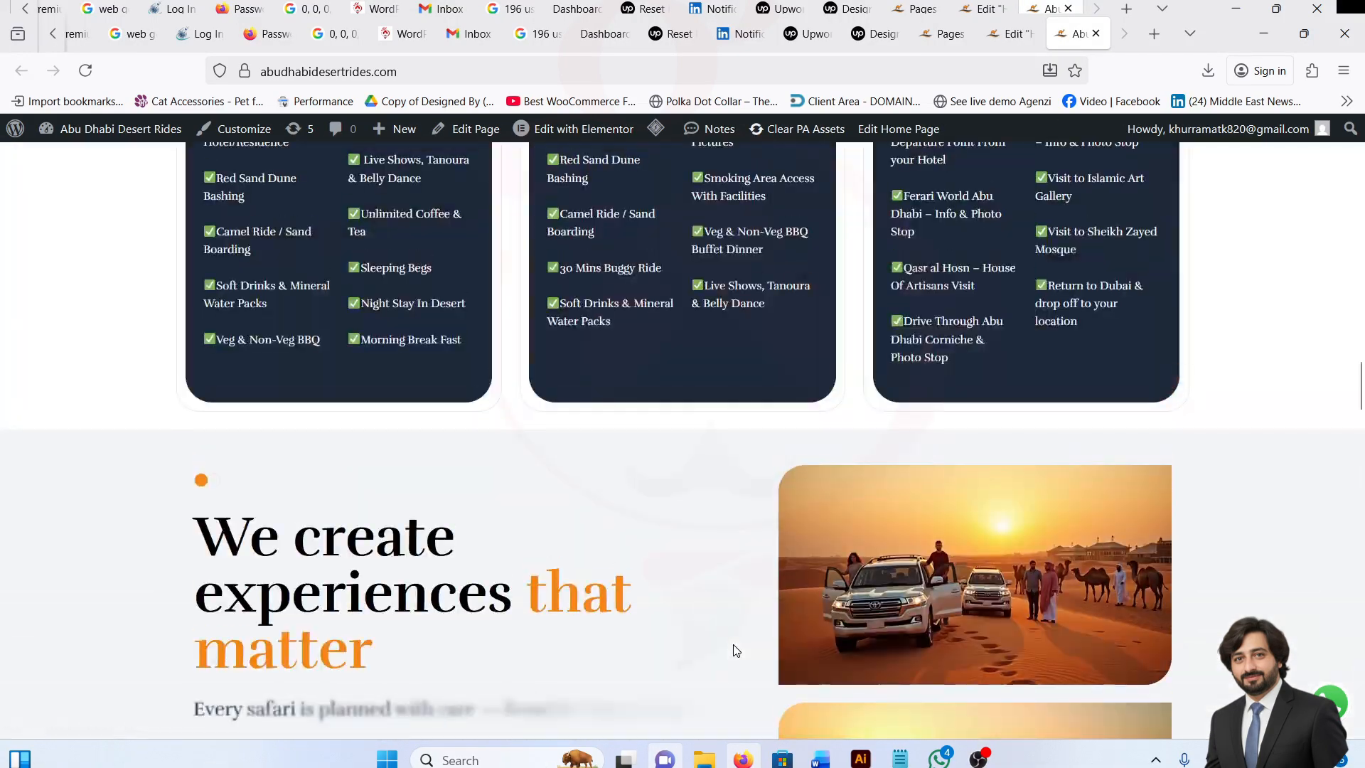
scroll(734, 651, up, 15)
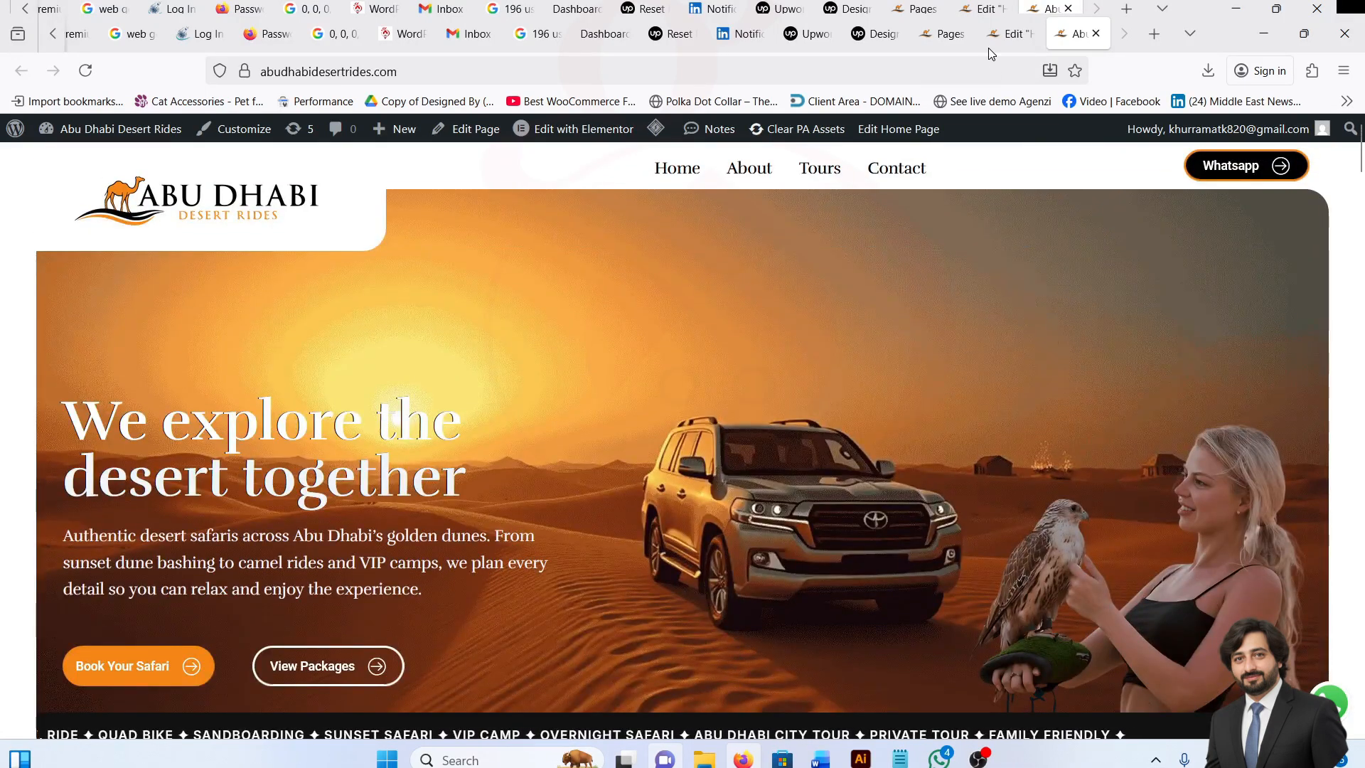
Switch to the Elementor editor of the Home page and display the structure of the hero section's containers.
click(1018, 31)
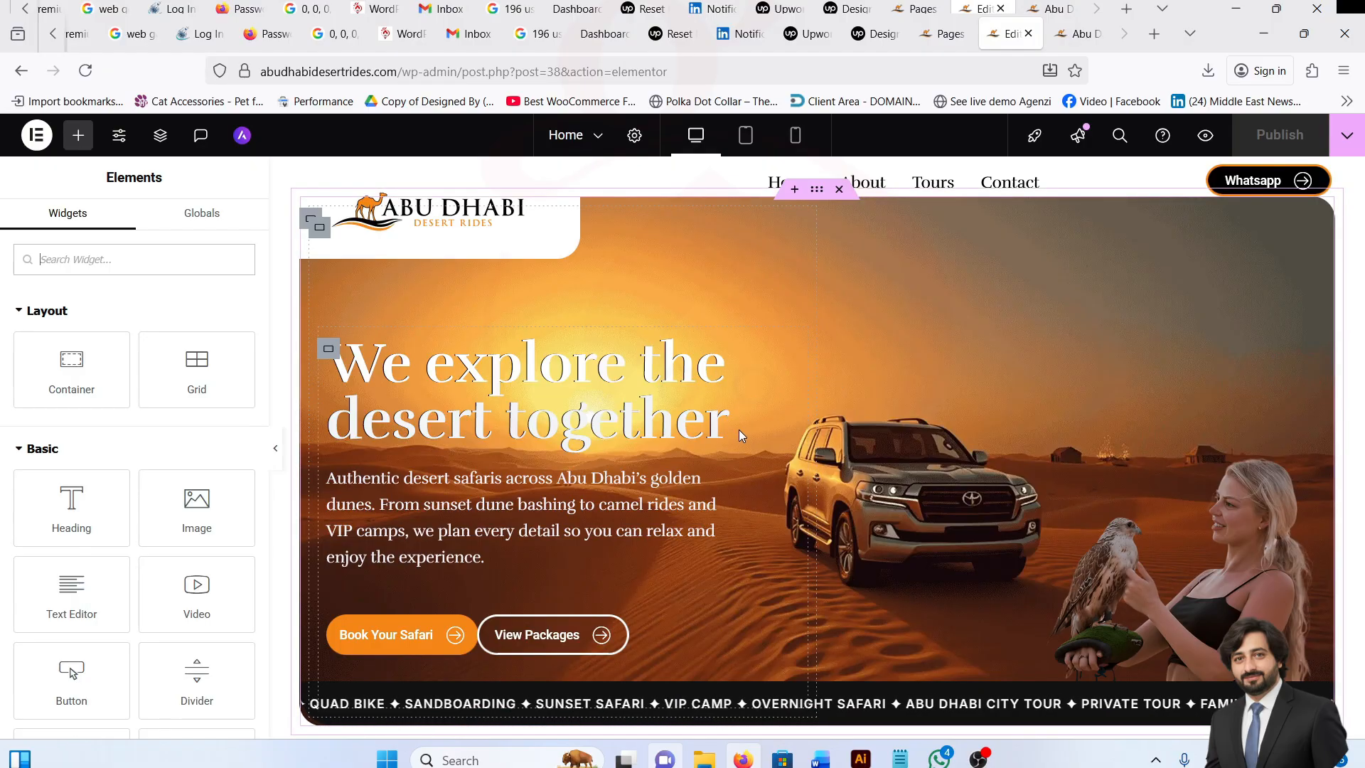
right_click(957, 349)
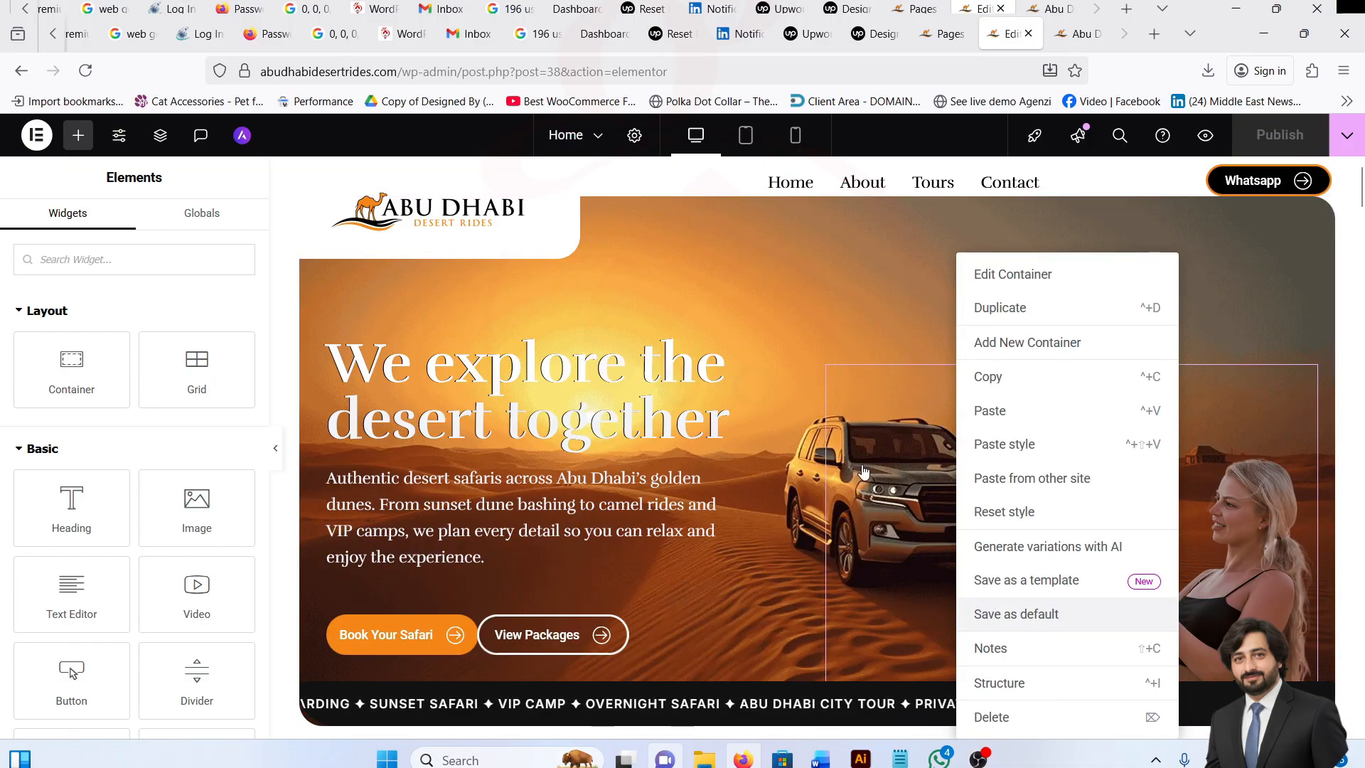
click(999, 682)
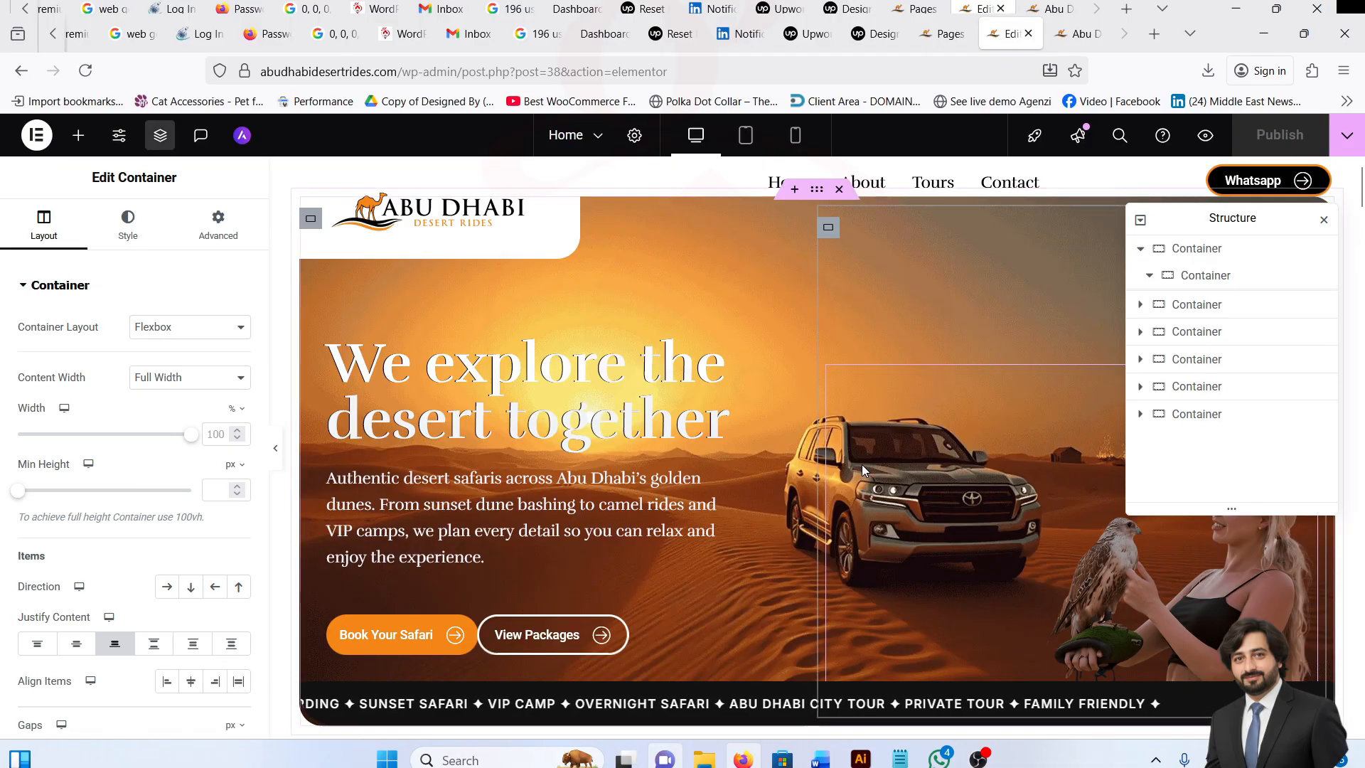
Select the outermost hero container and examine its layout settings, including content width, width, item alignment and gaps.
click(1204, 254)
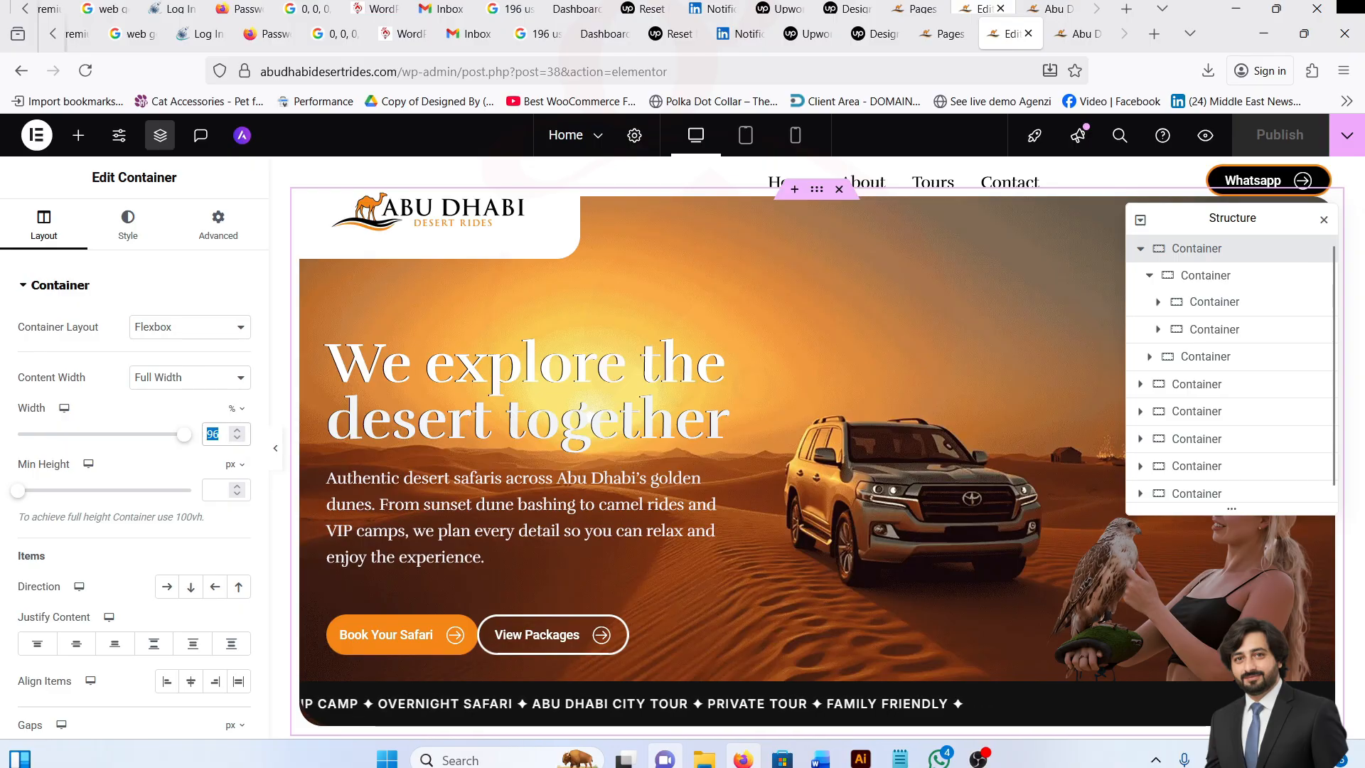
scroll(147, 585, down, 2)
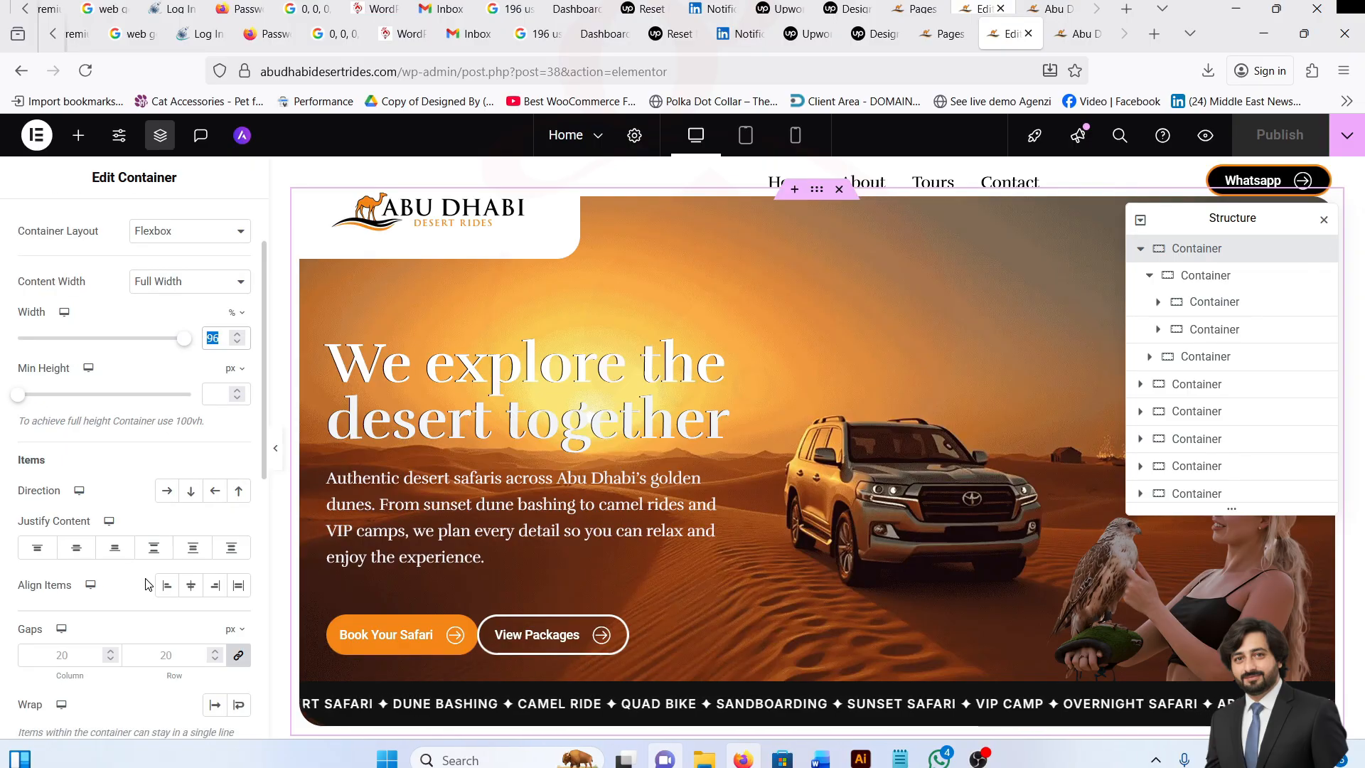
scroll(148, 584, up, 2)
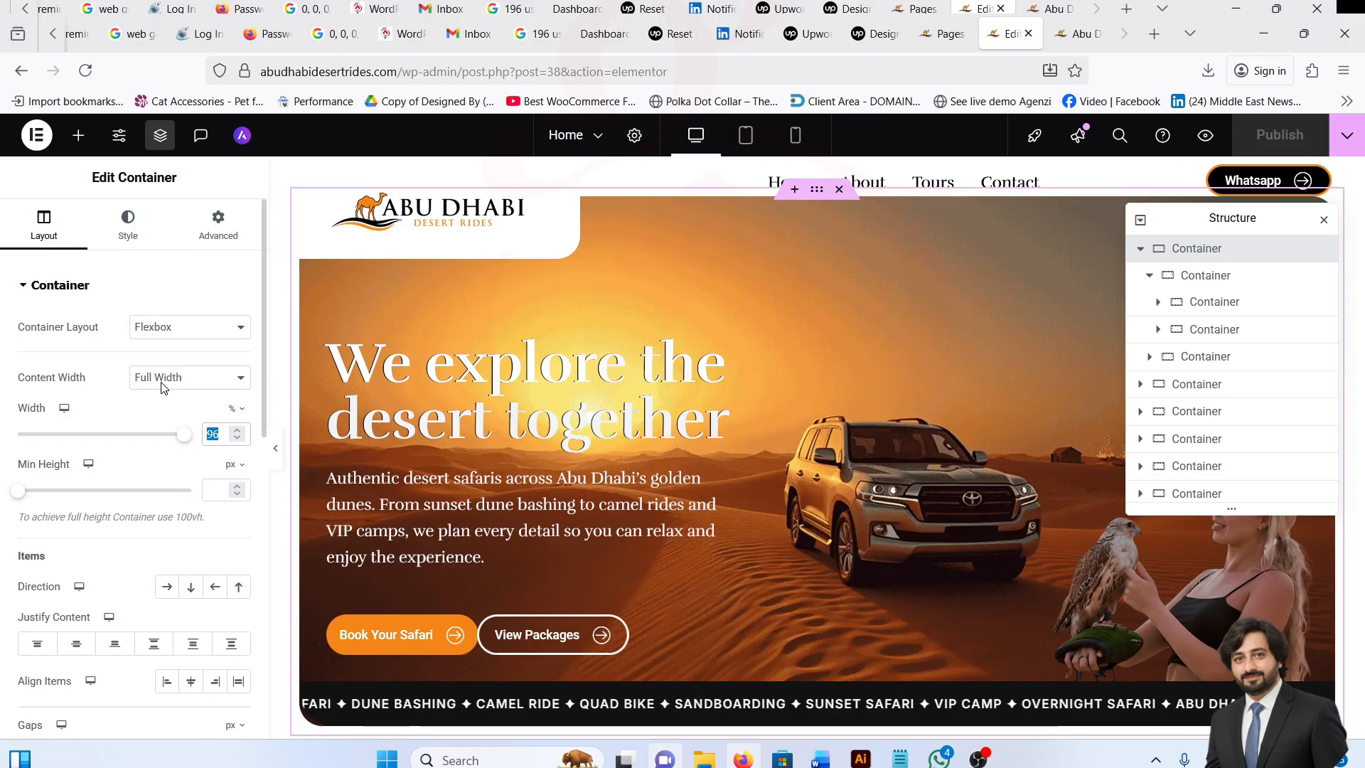
scroll(171, 395, down, 4)
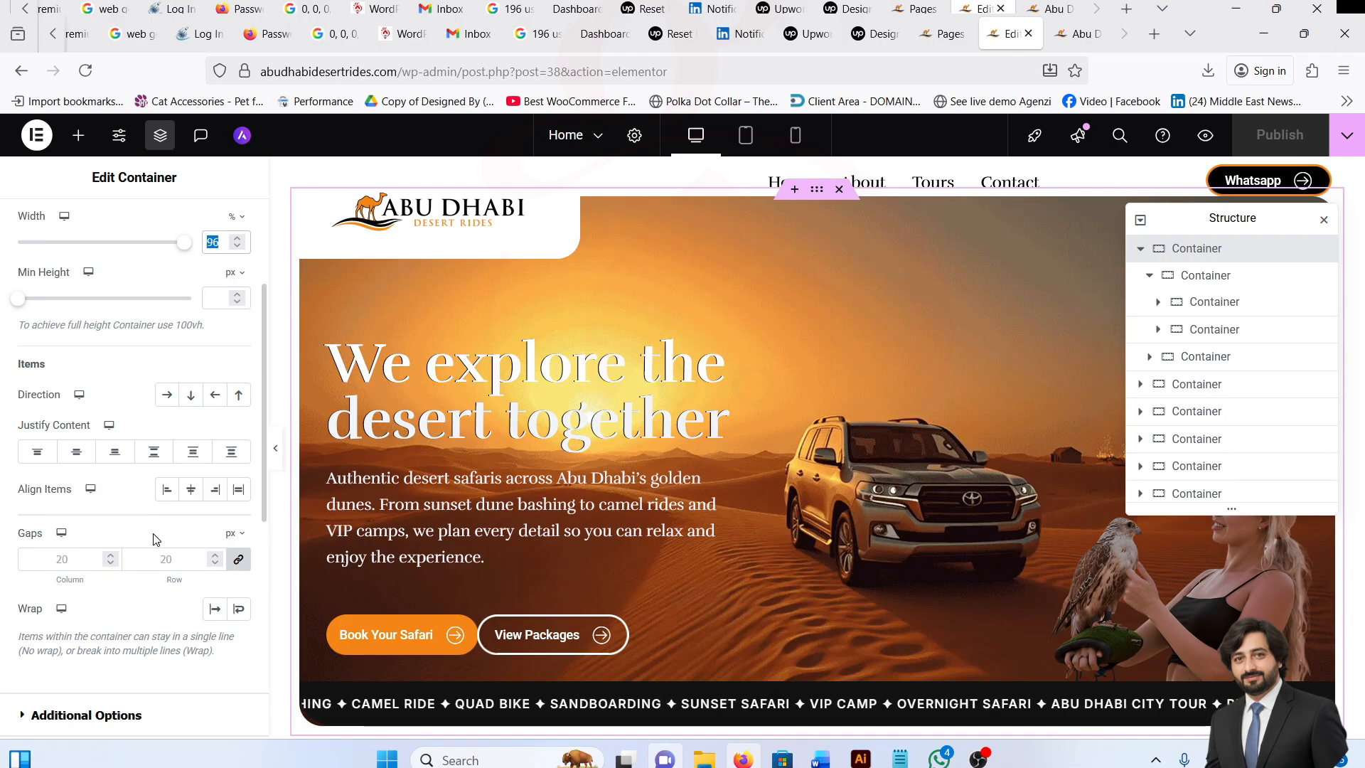
scroll(155, 538, up, 4)
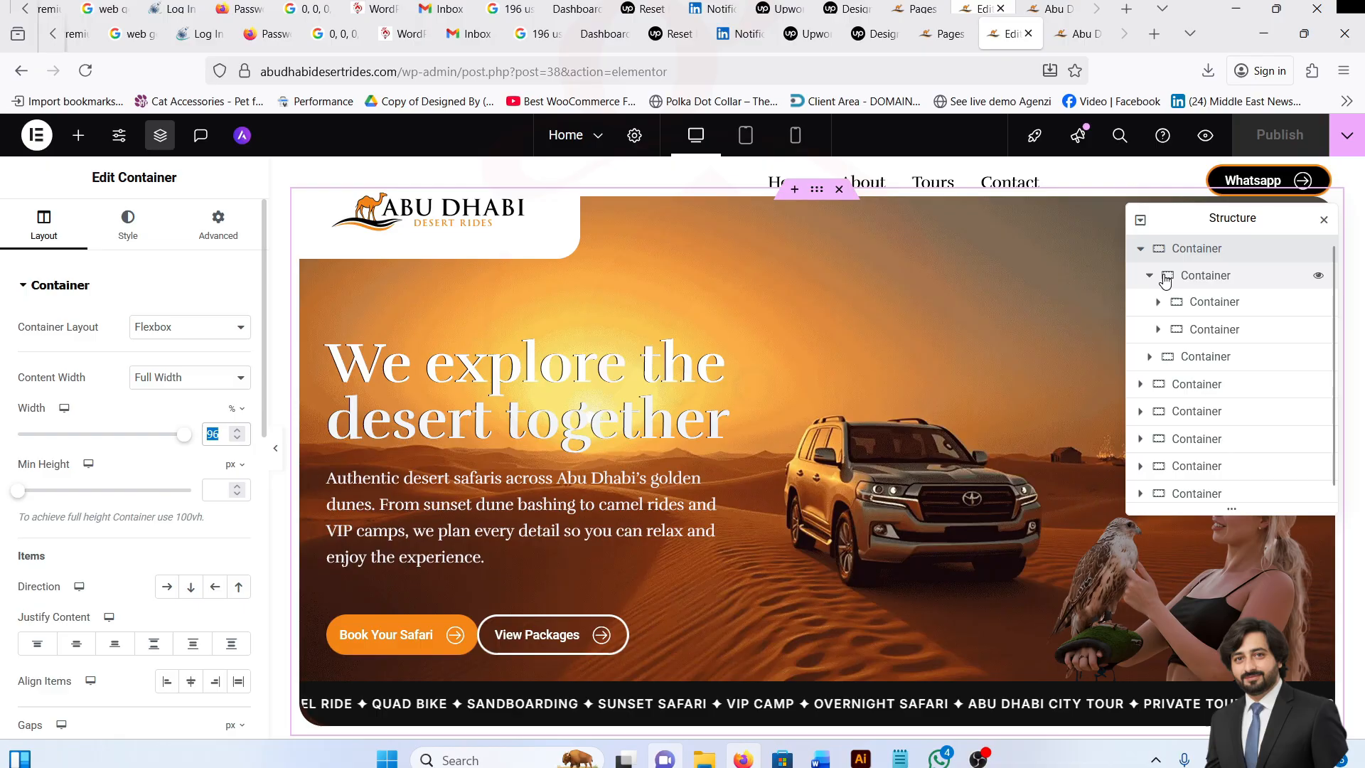
Select the first nested hero container and examine its content width, width, minimum height, direction and gaps.
click(1211, 283)
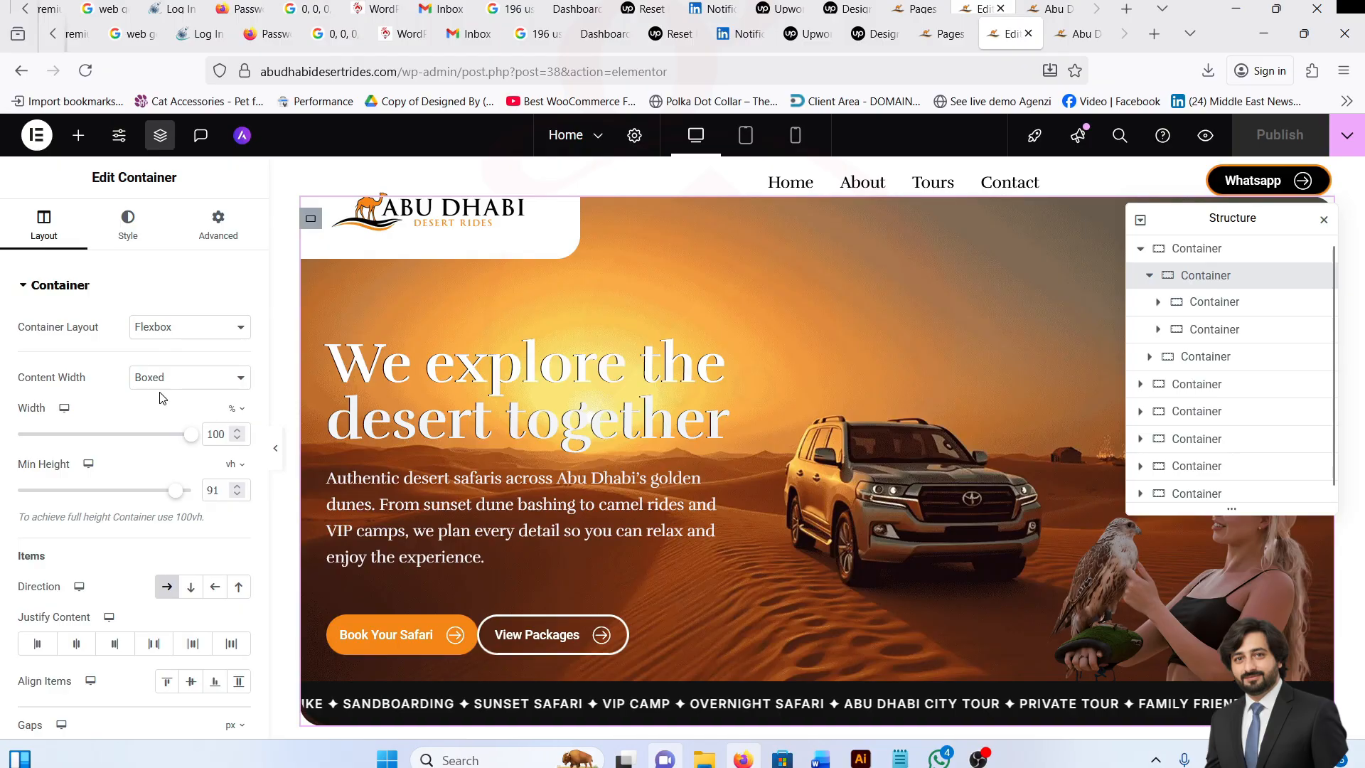
click(220, 433)
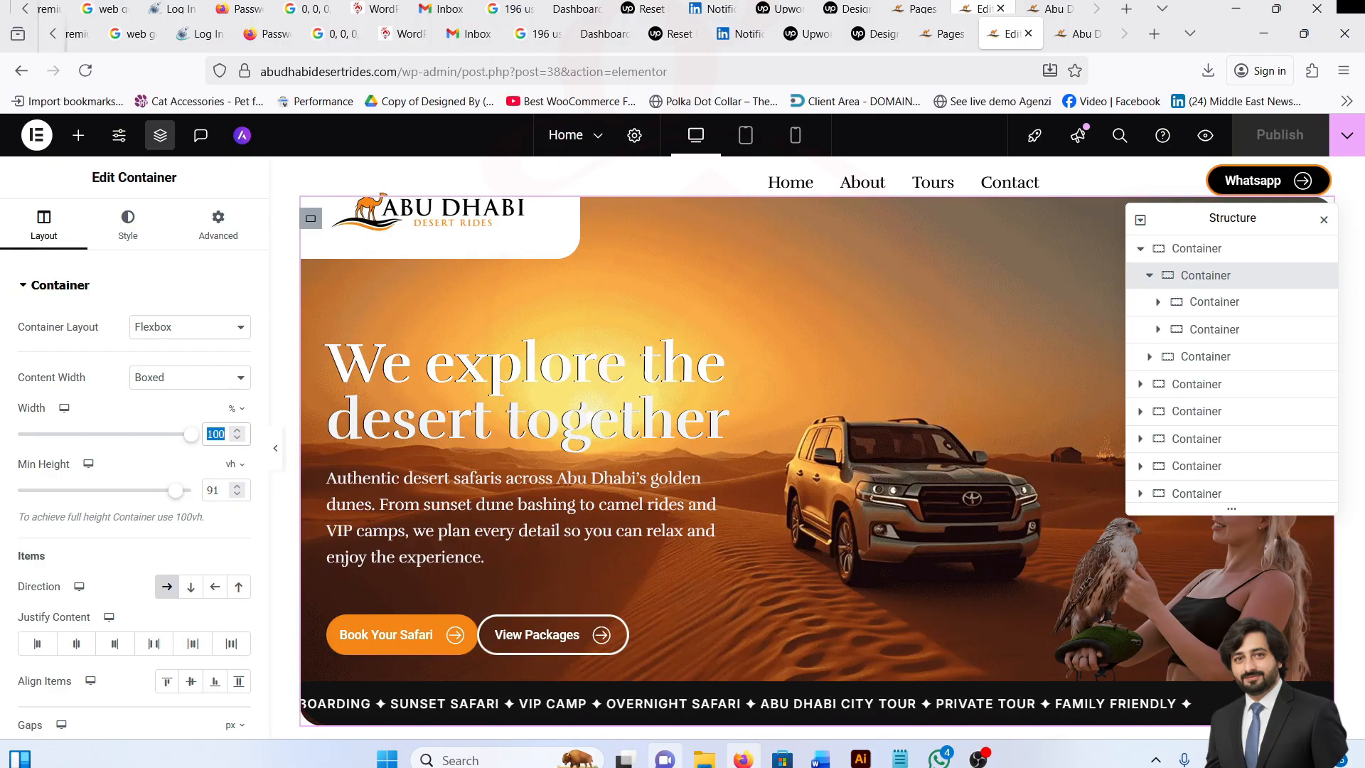
key(Tab)
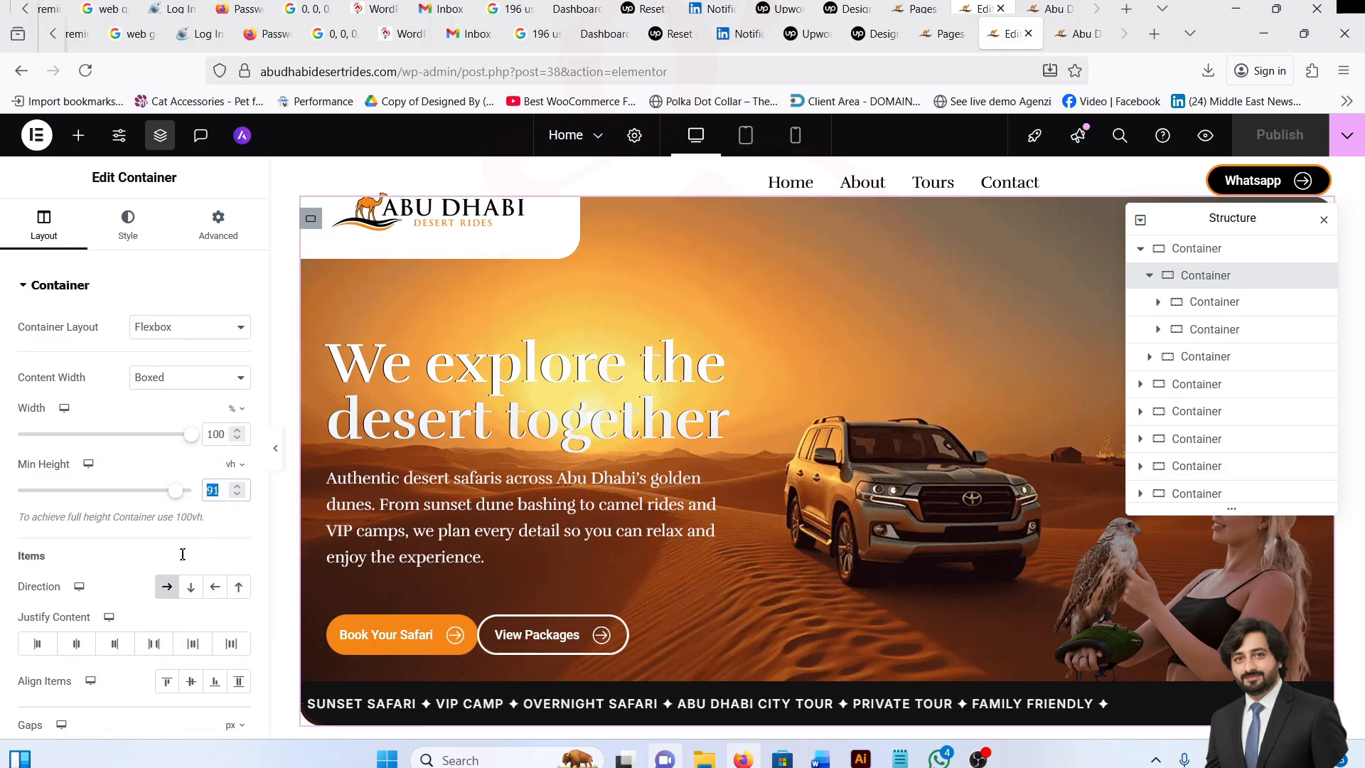
scroll(182, 562, down, 2)
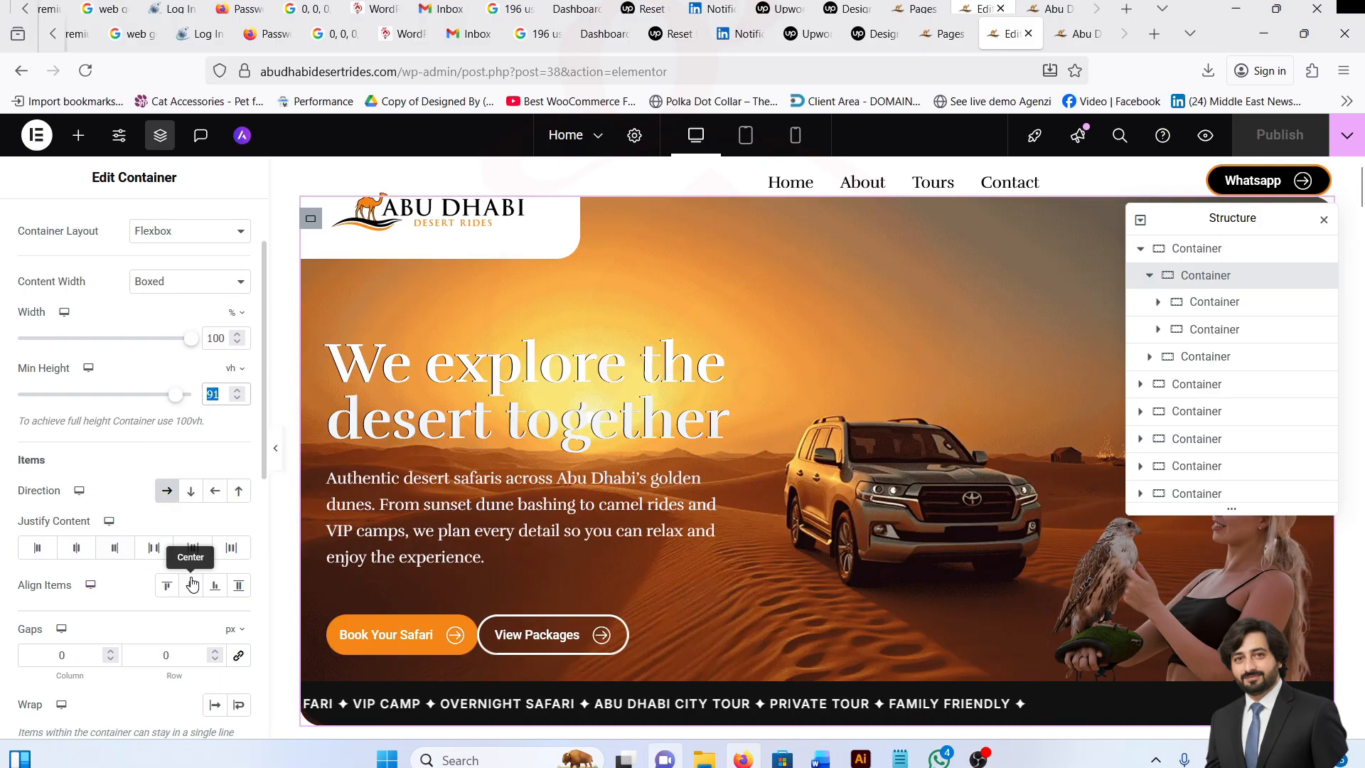
scroll(128, 579, down, 2)
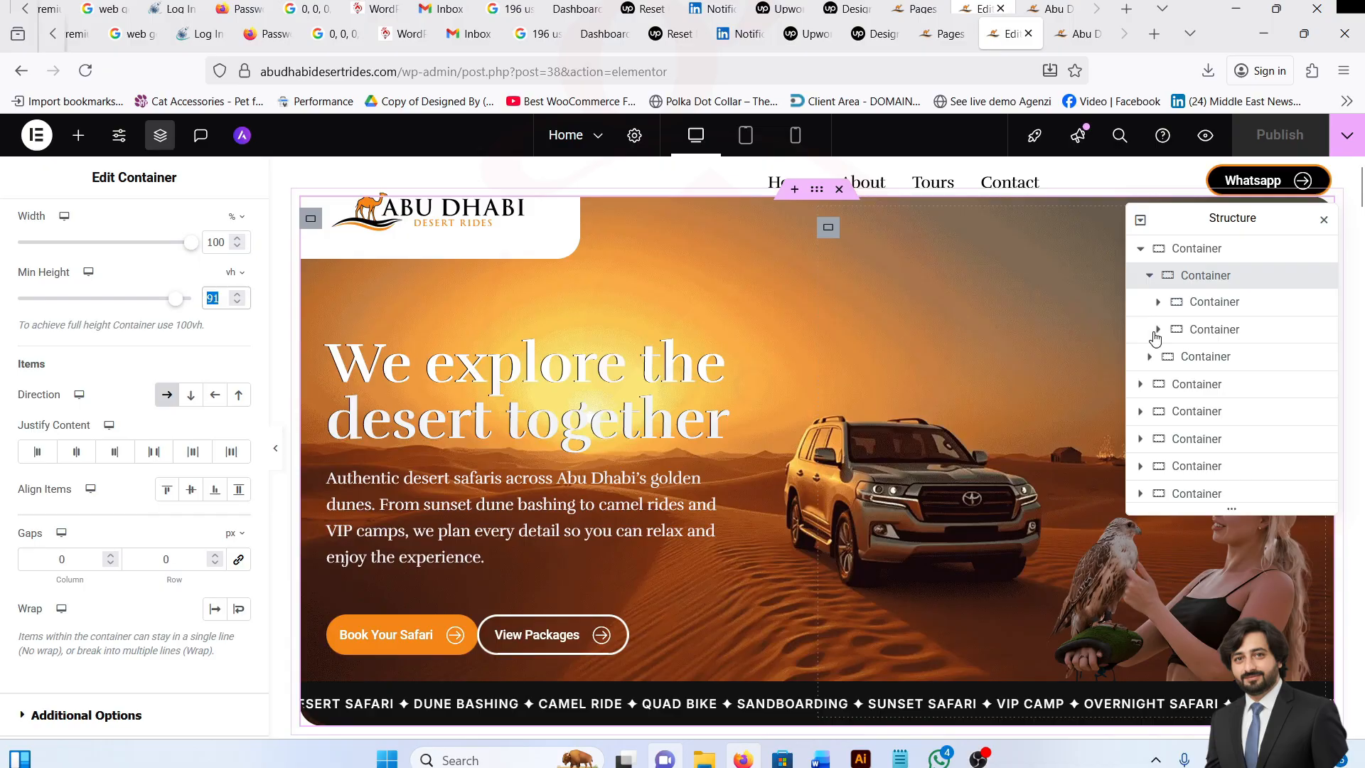
Check the two inner column containers, and examine their parent container's background overlay image, position, display size and opacity.
click(1200, 310)
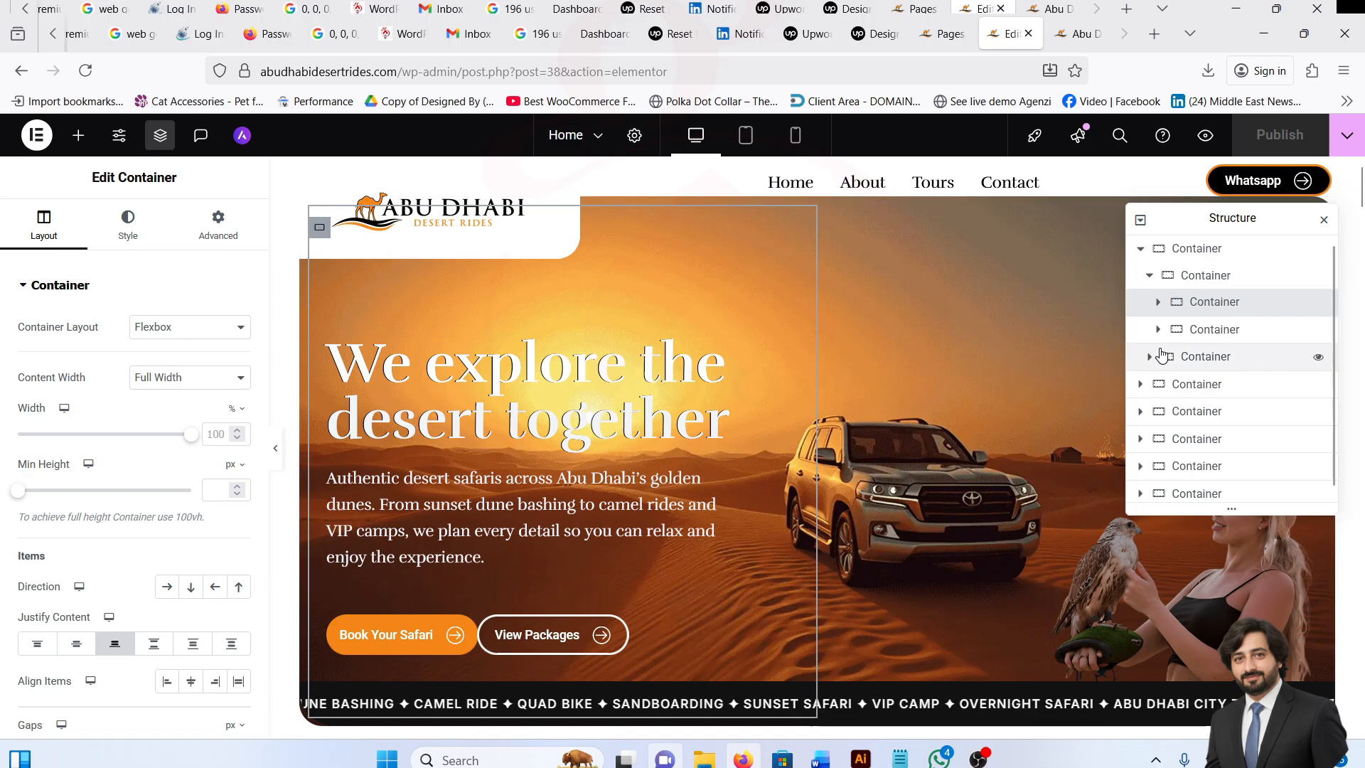
click(1238, 330)
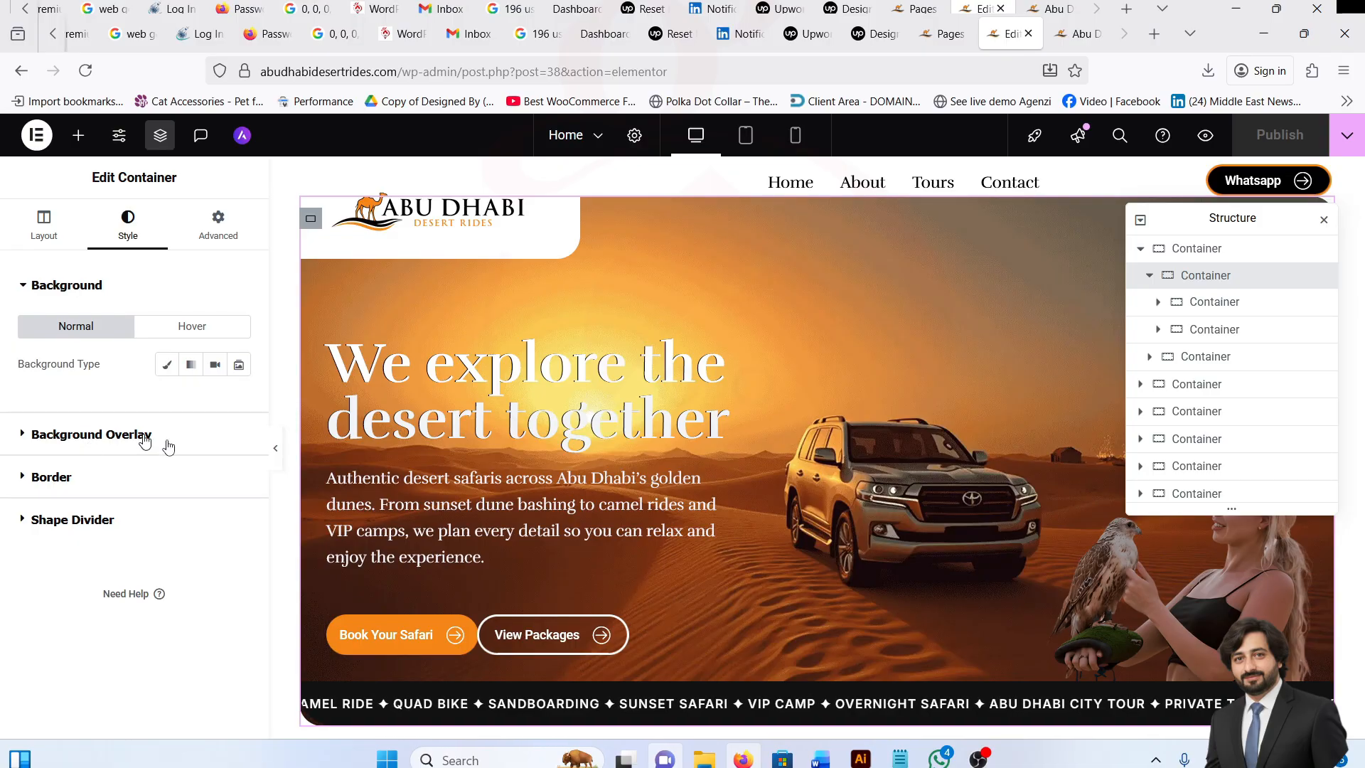
scroll(121, 380, down, 3)
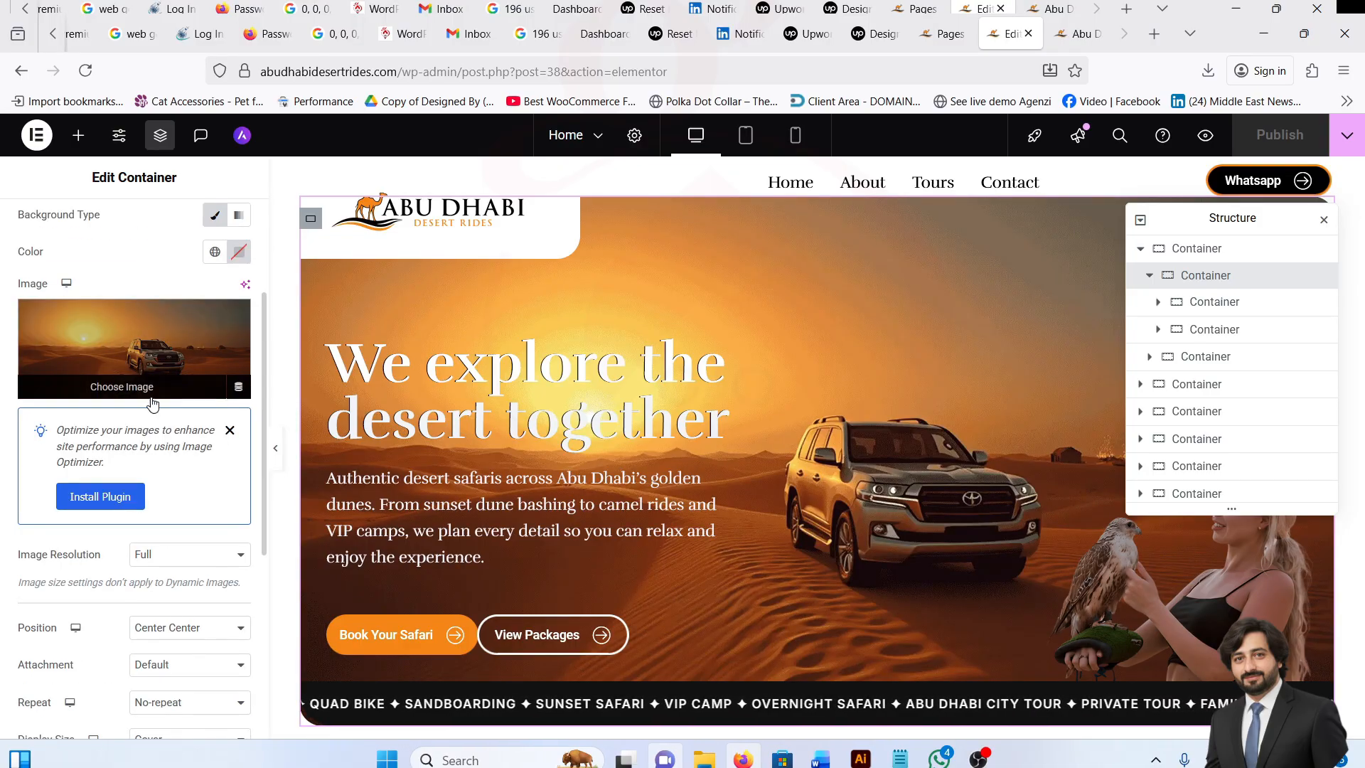
scroll(153, 405, down, 3)
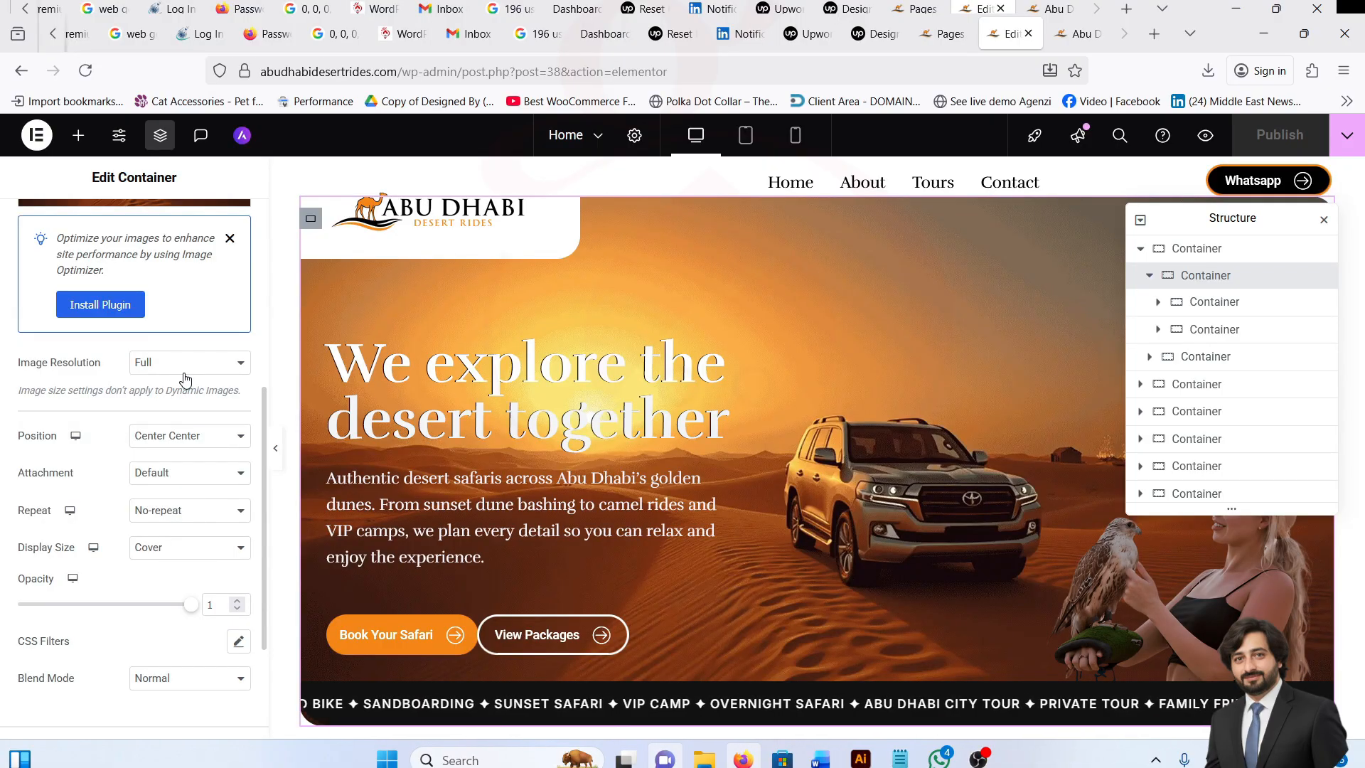
click(166, 437)
click(165, 437)
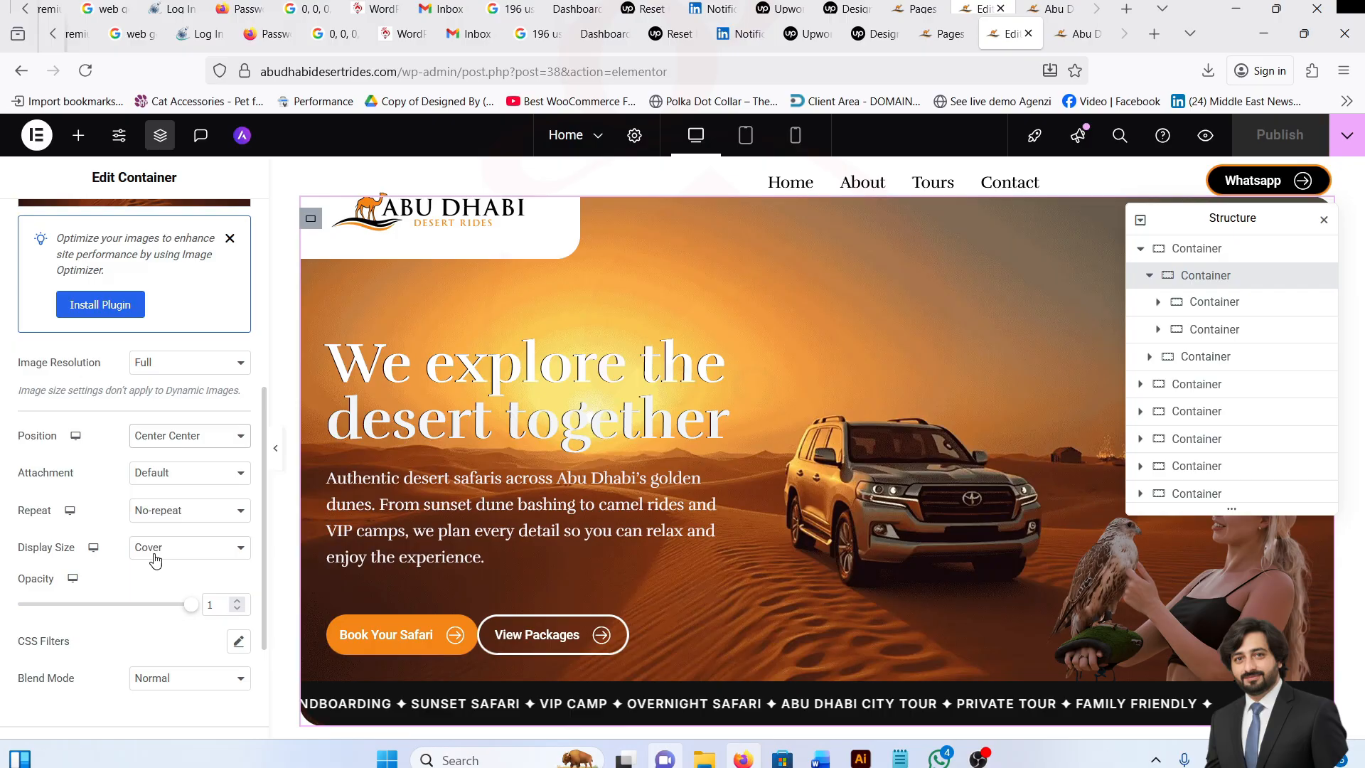
scroll(186, 563, down, 1)
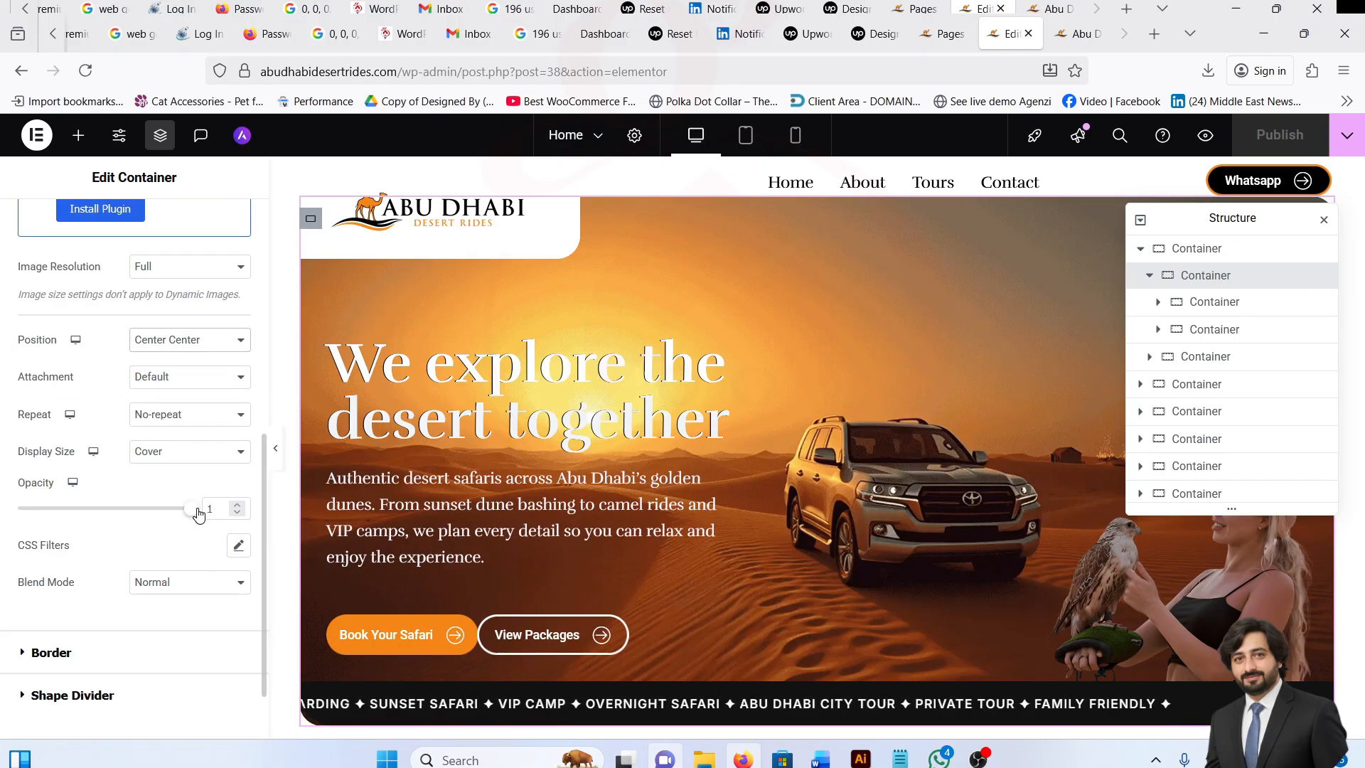
scroll(118, 625, down, 1)
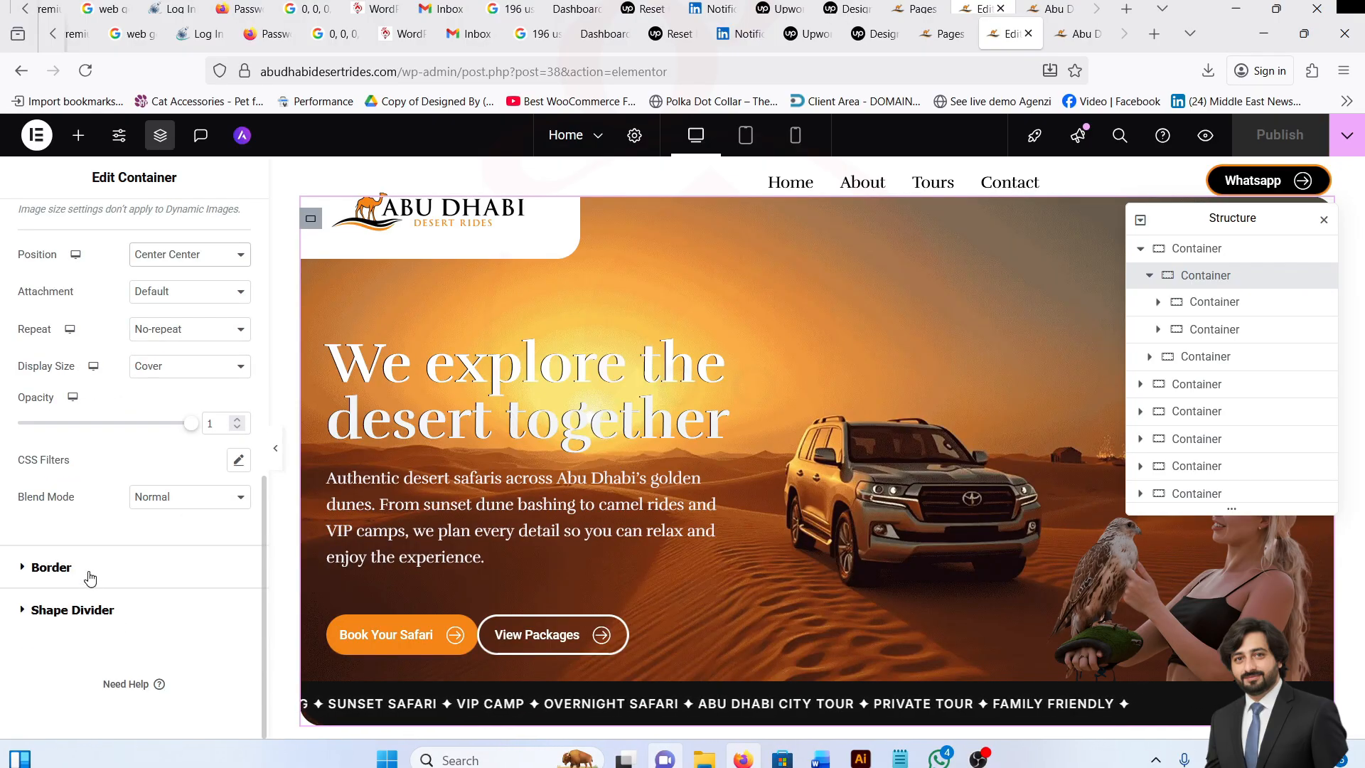
Examine the hero container's border radius settings and compare them with the section's corners on the page.
scroll(117, 484, down, 1)
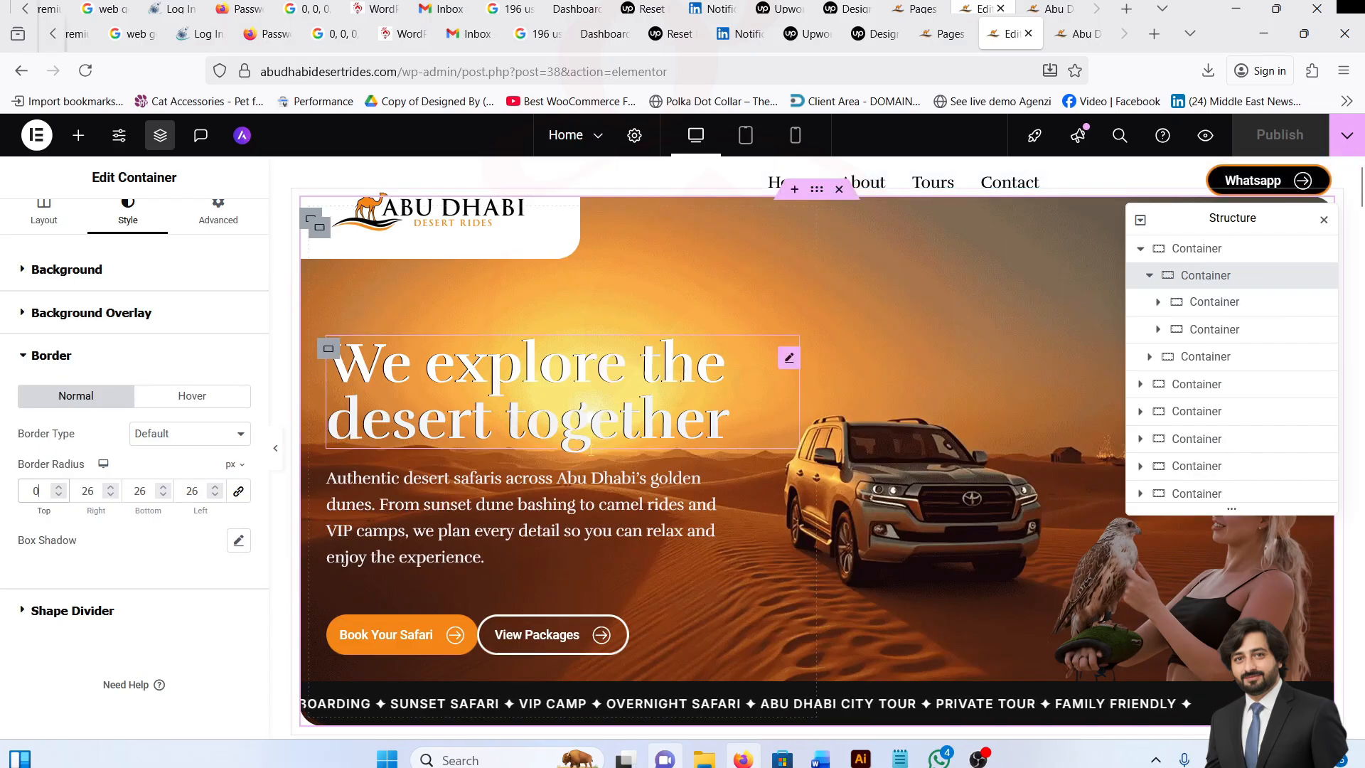
scroll(667, 514, down, 2)
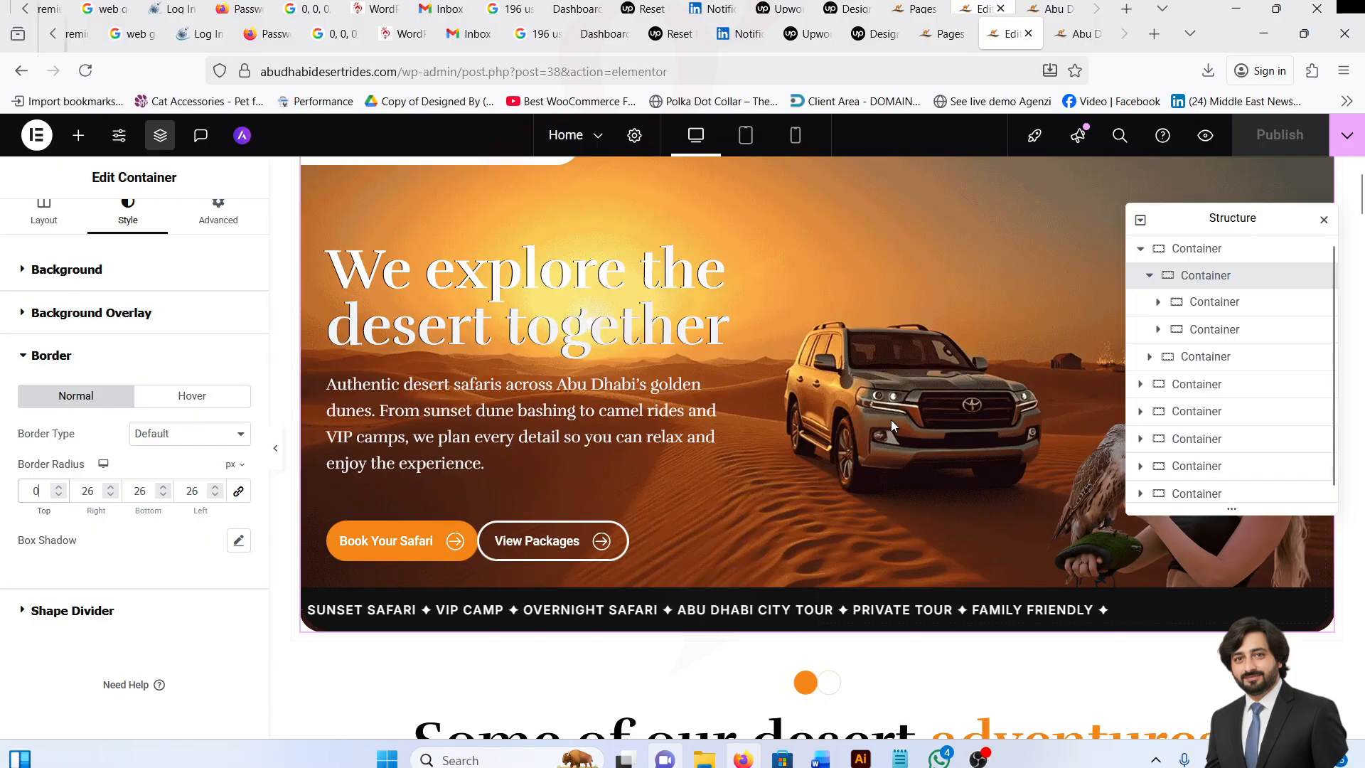
scroll(719, 522, down, 2)
scroll(581, 455, up, 4)
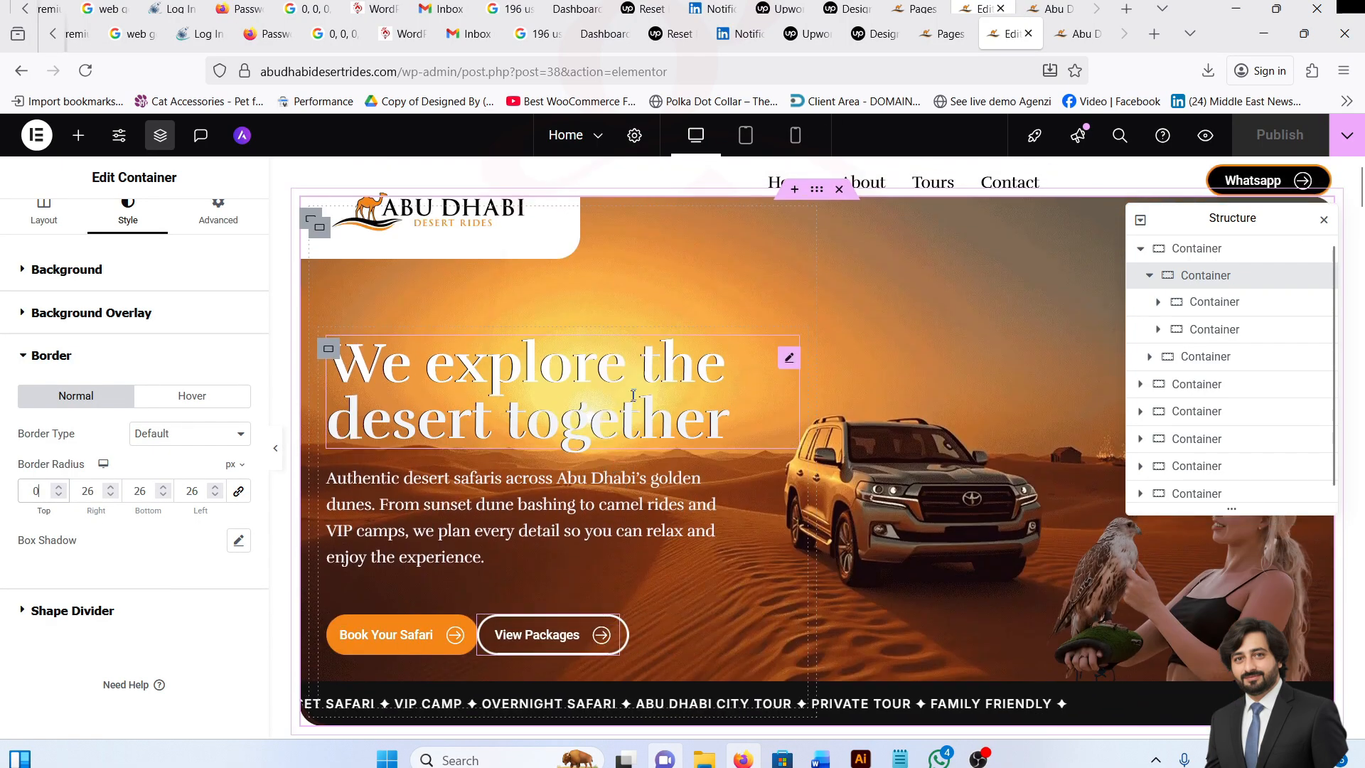
Open the hero's Dual Heading widget for editing and examine its first and second heading texts.
click(1223, 304)
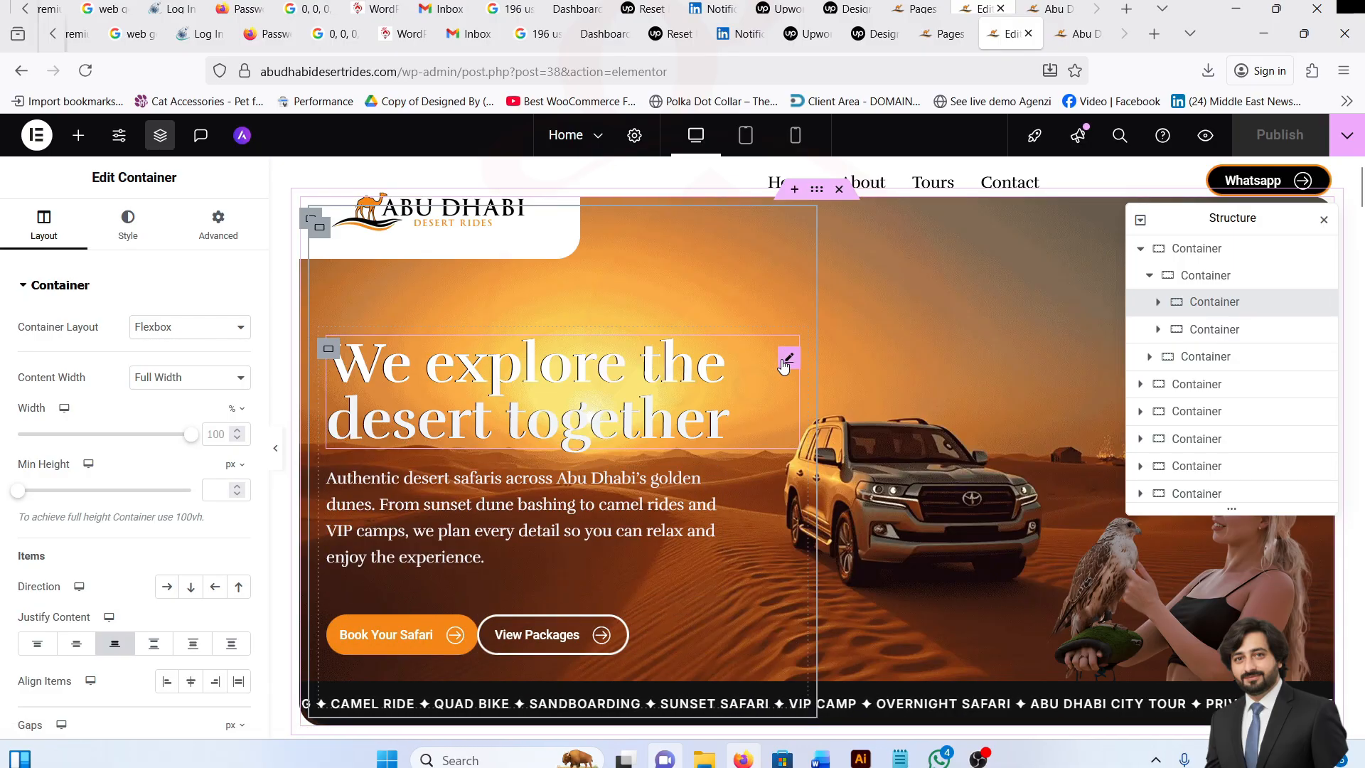
click(785, 363)
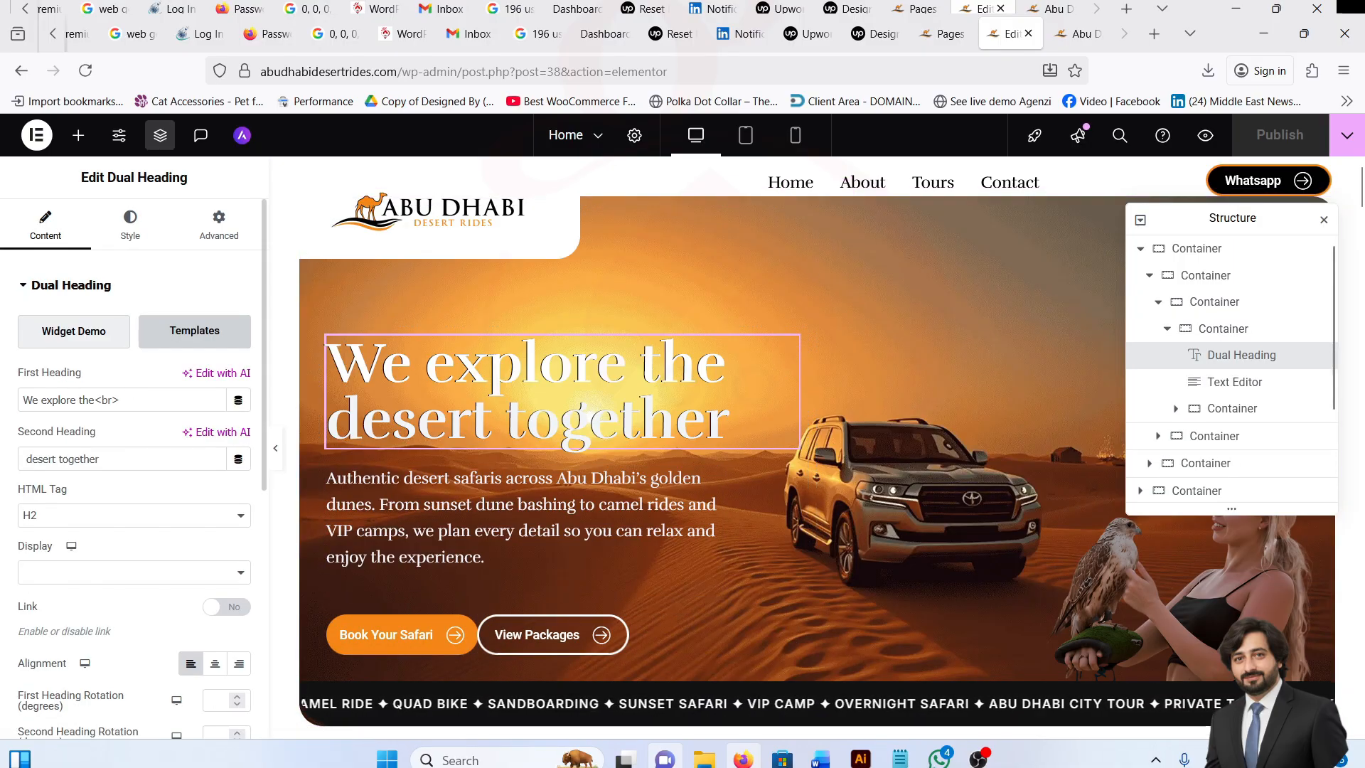
drag(118, 400, 23, 399)
scroll(131, 452, down, 3)
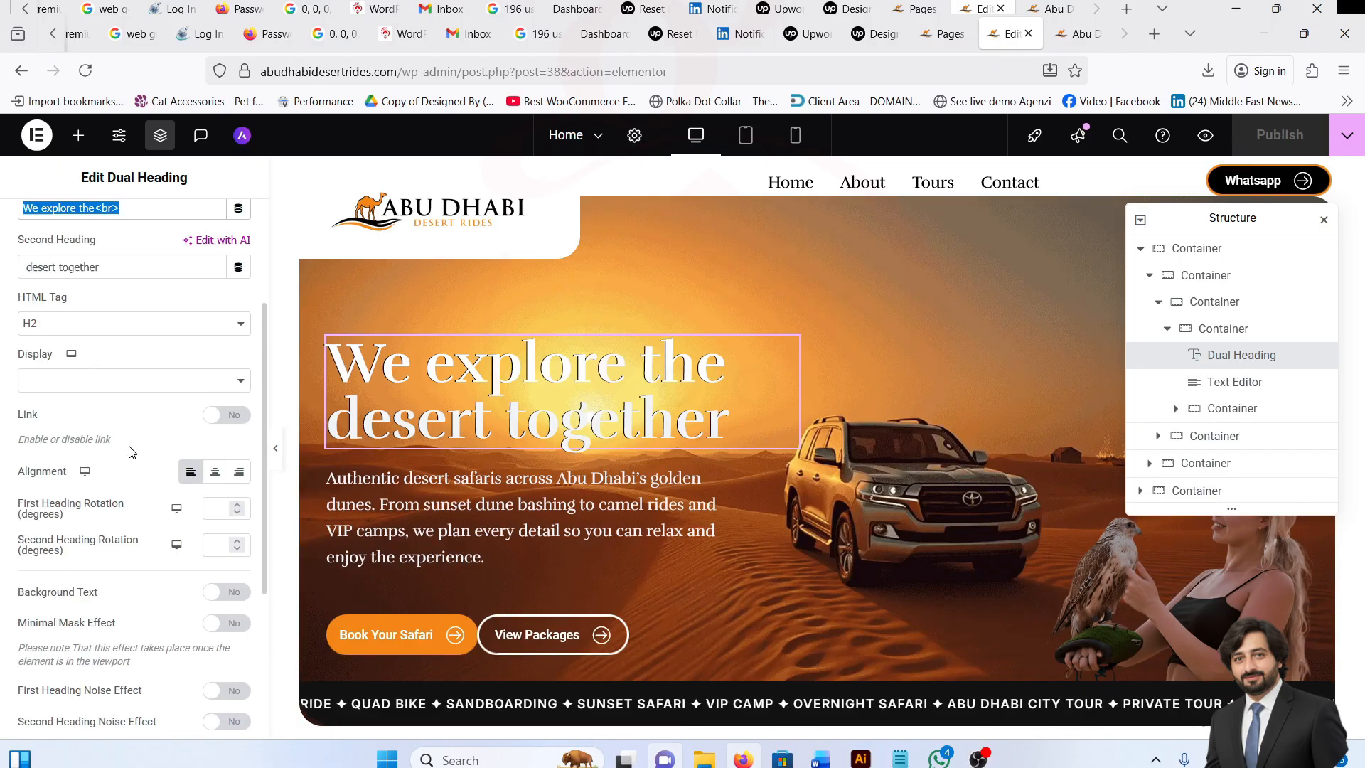
scroll(131, 452, up, 3)
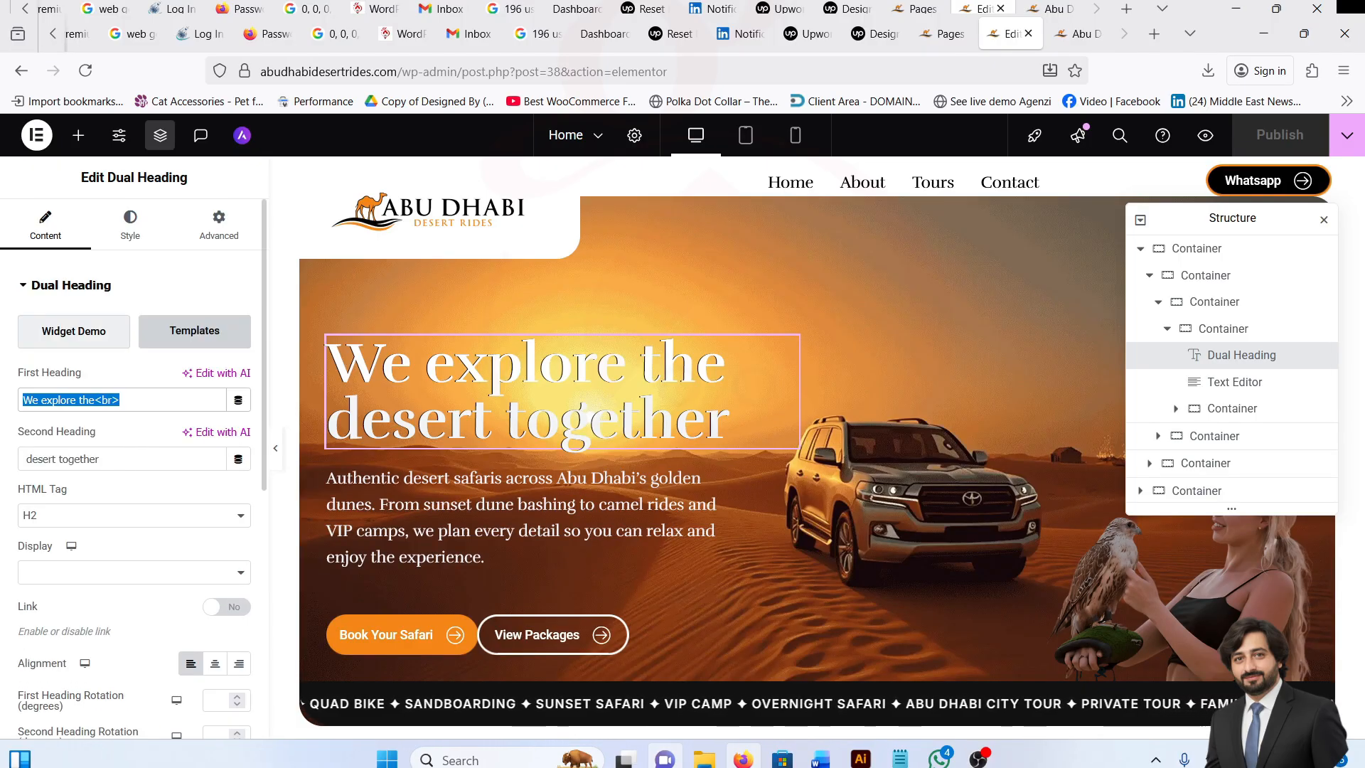
drag(100, 459, 23, 458)
scroll(147, 473, down, 2)
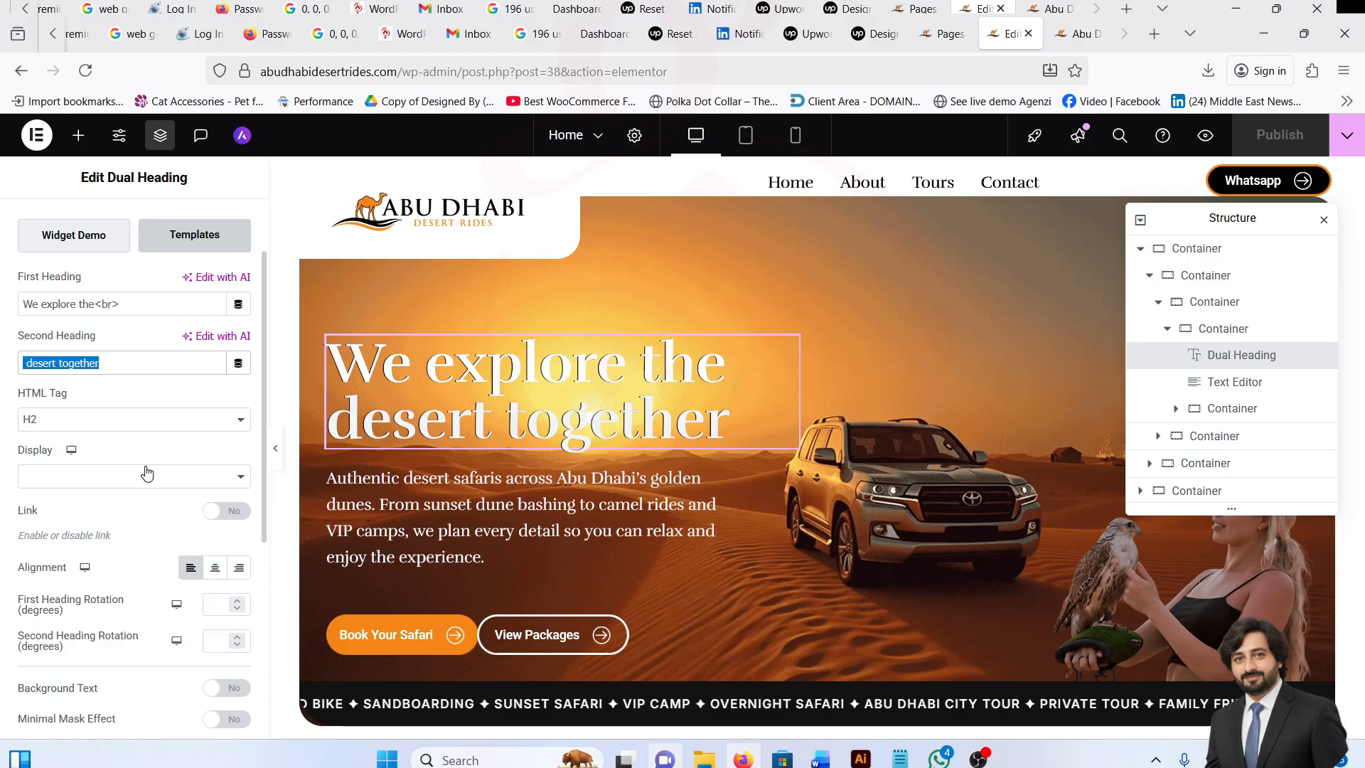
scroll(147, 473, up, 2)
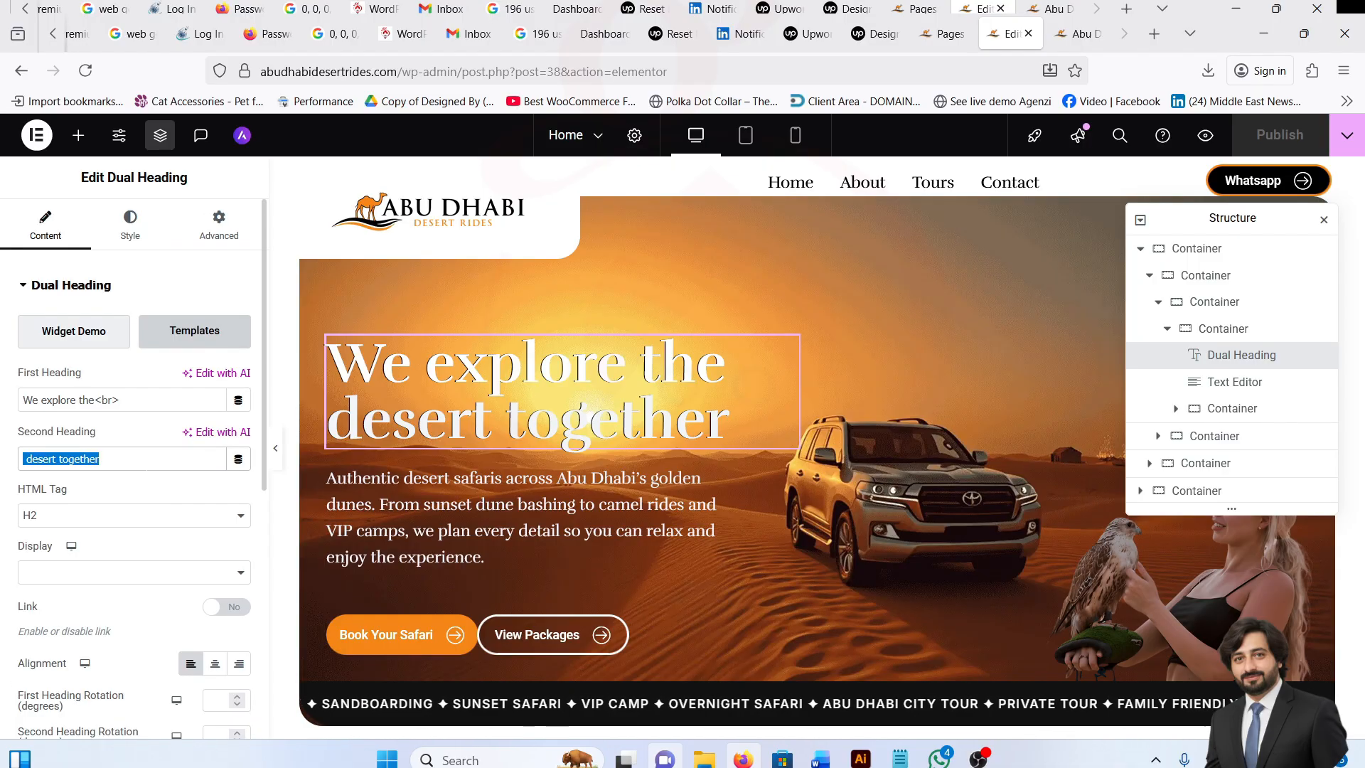
drag(119, 400, 22, 399)
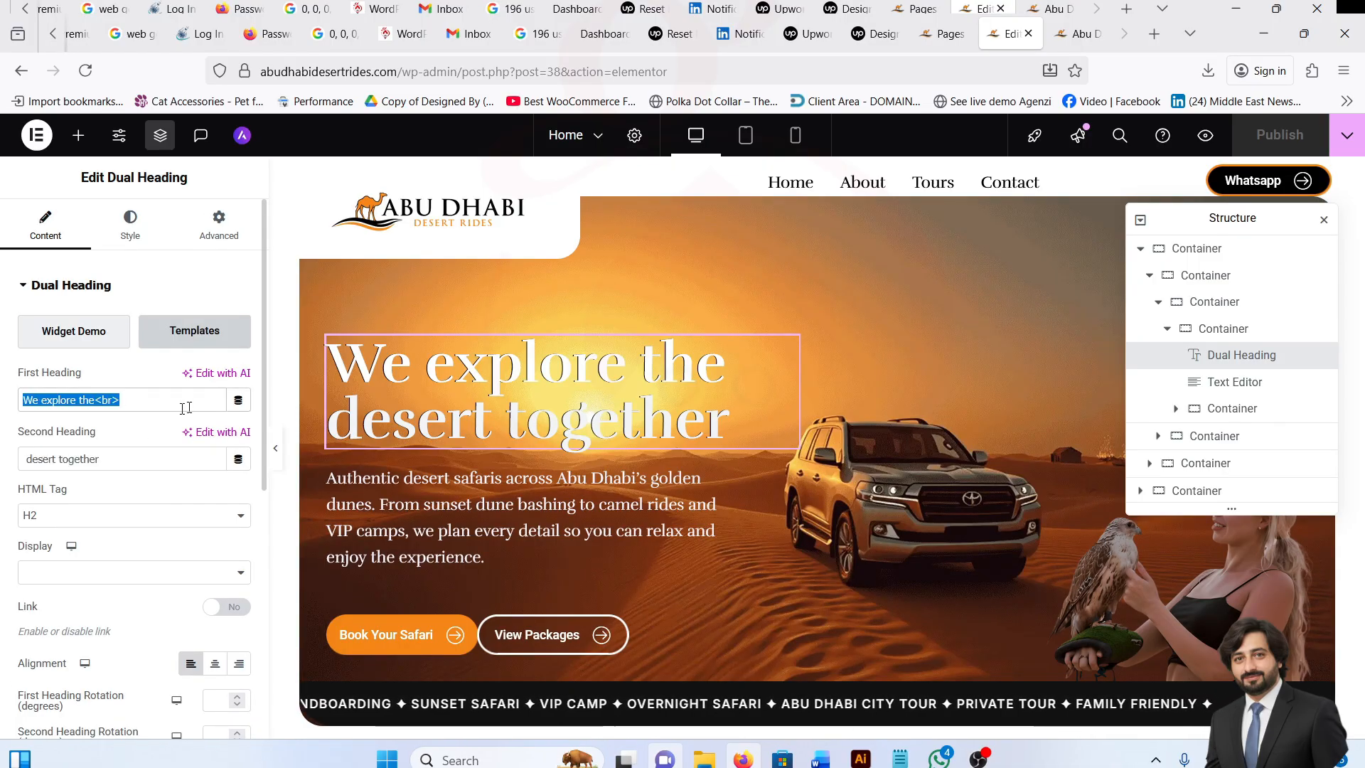
click(788, 359)
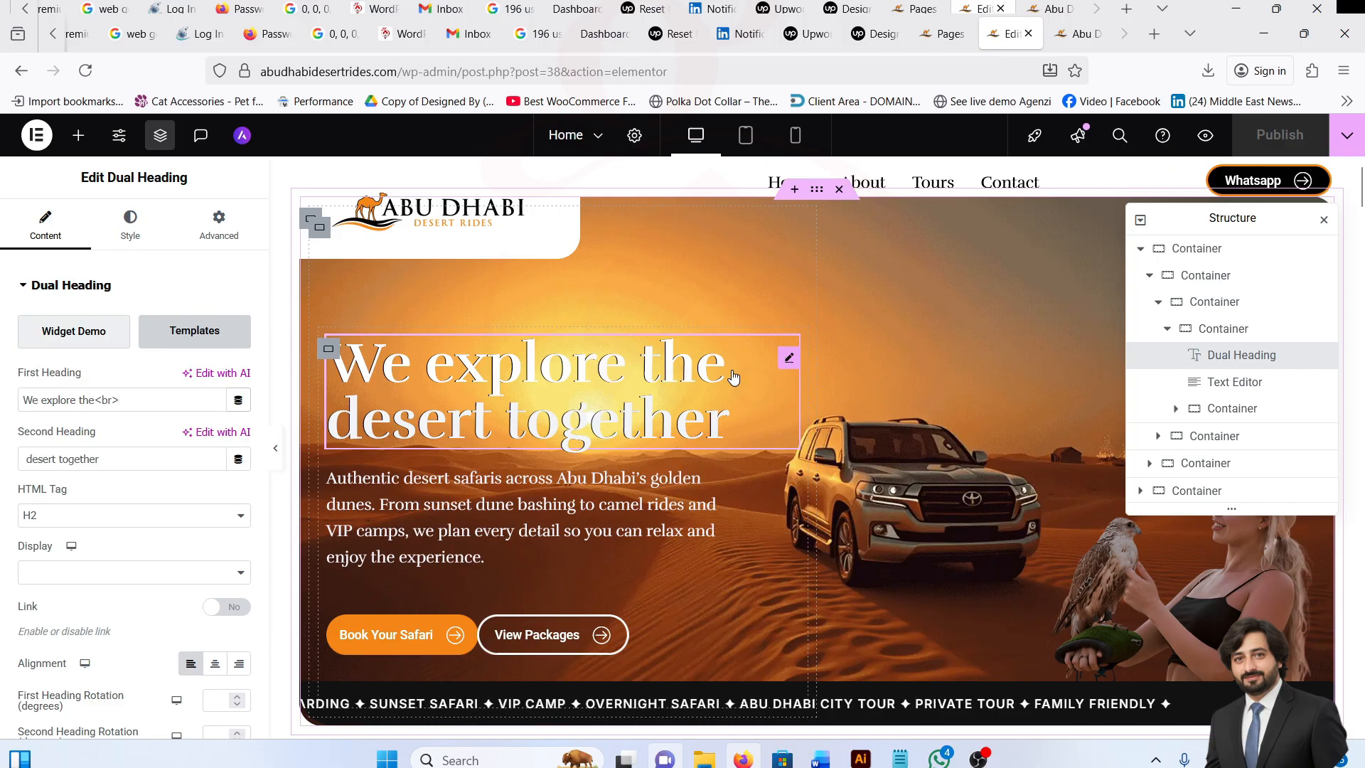
drag(120, 399, 22, 400)
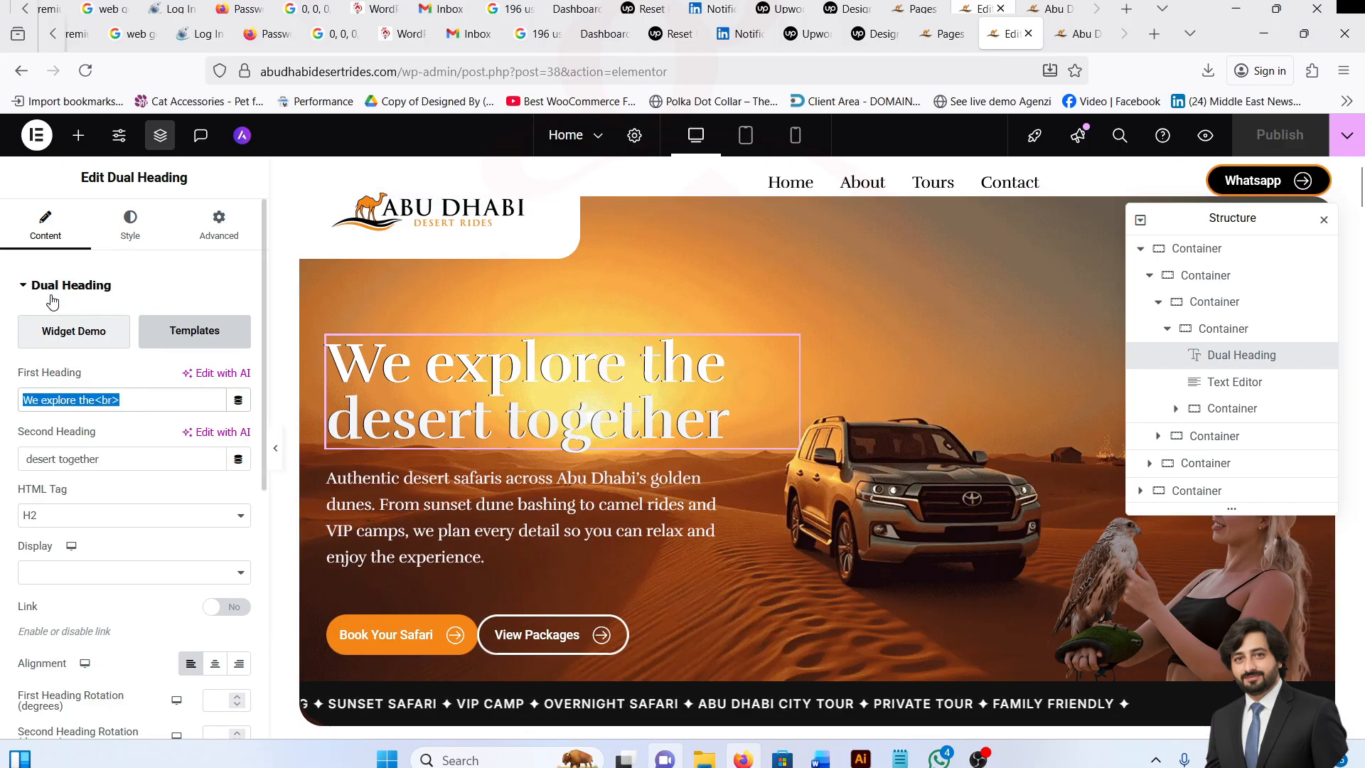
Review the Dual Heading's HTML tag options and choose H2.
scroll(105, 502, down, 2)
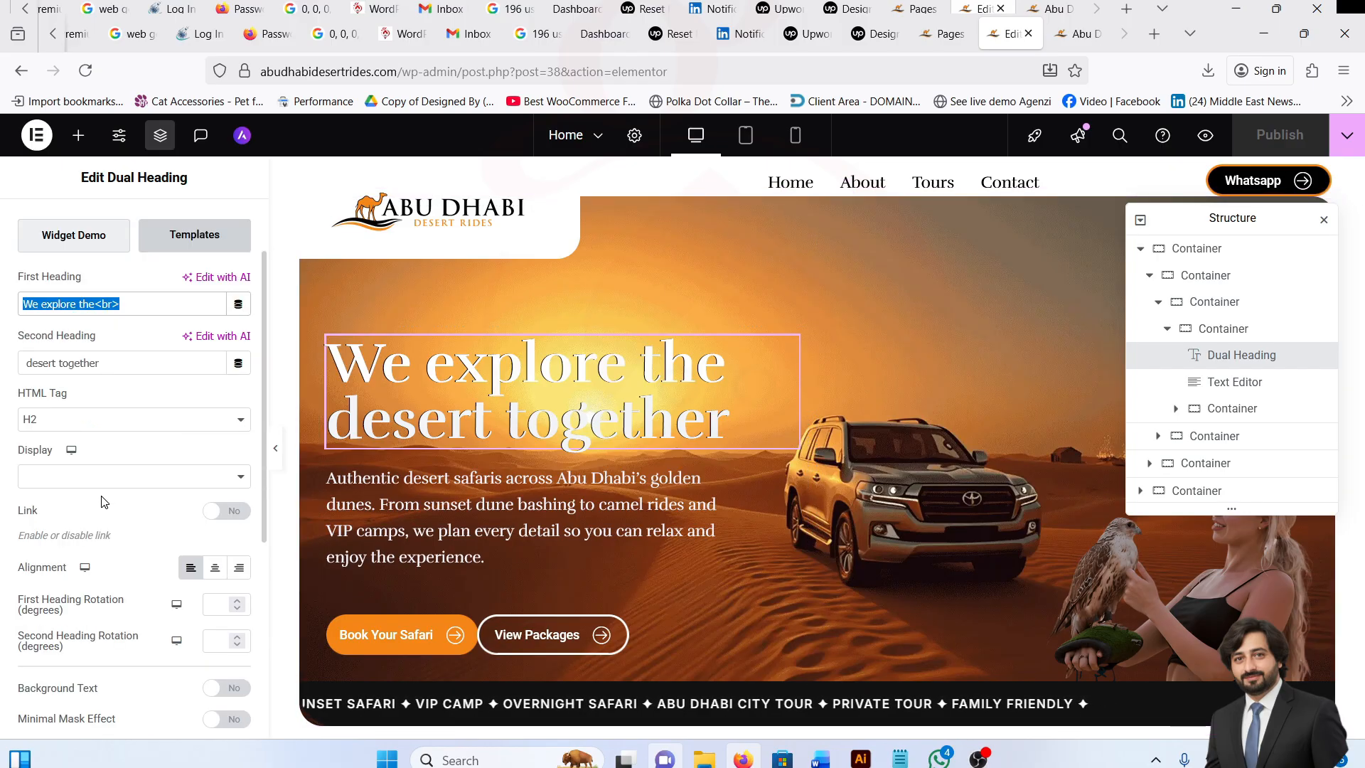
click(64, 424)
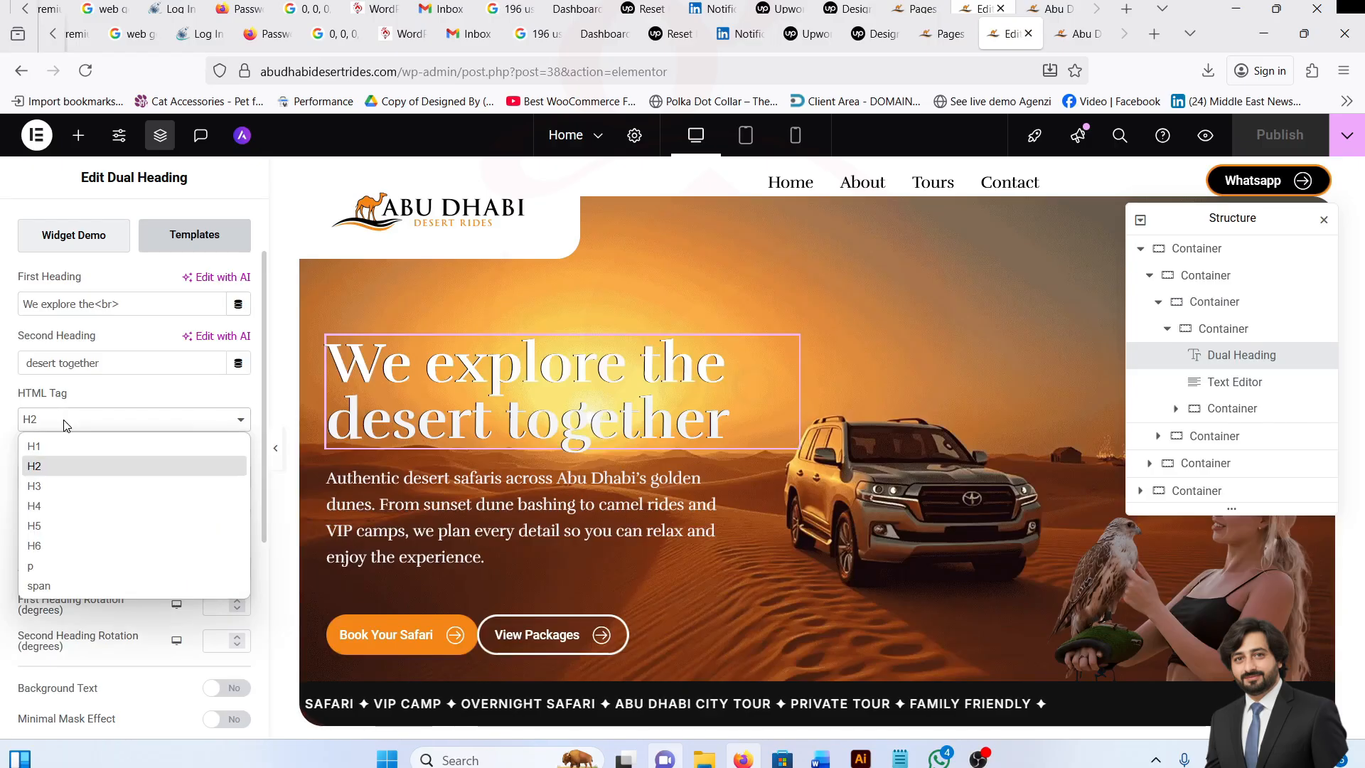
click(64, 425)
click(62, 424)
click(33, 467)
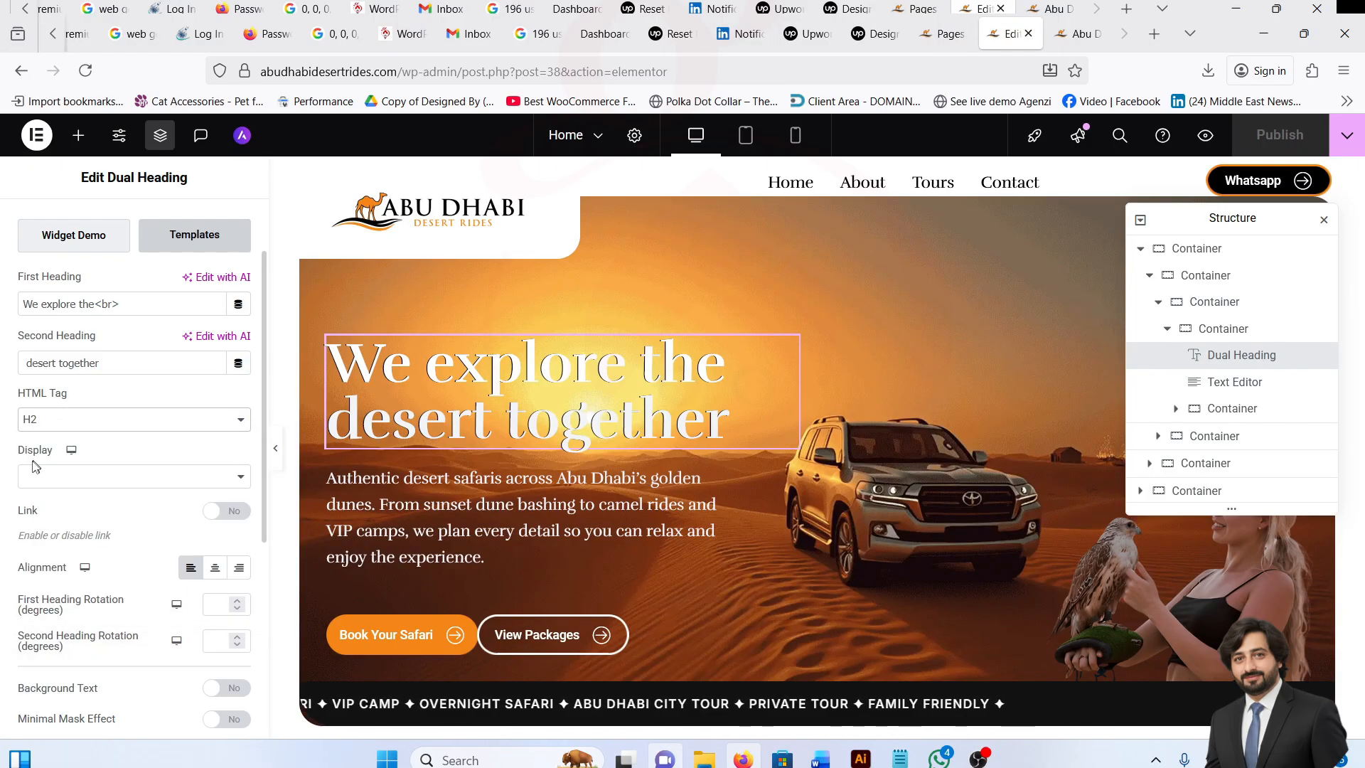
Set the Dual Heading's HTML tag to H1 and its display to Block.
click(98, 477)
click(69, 522)
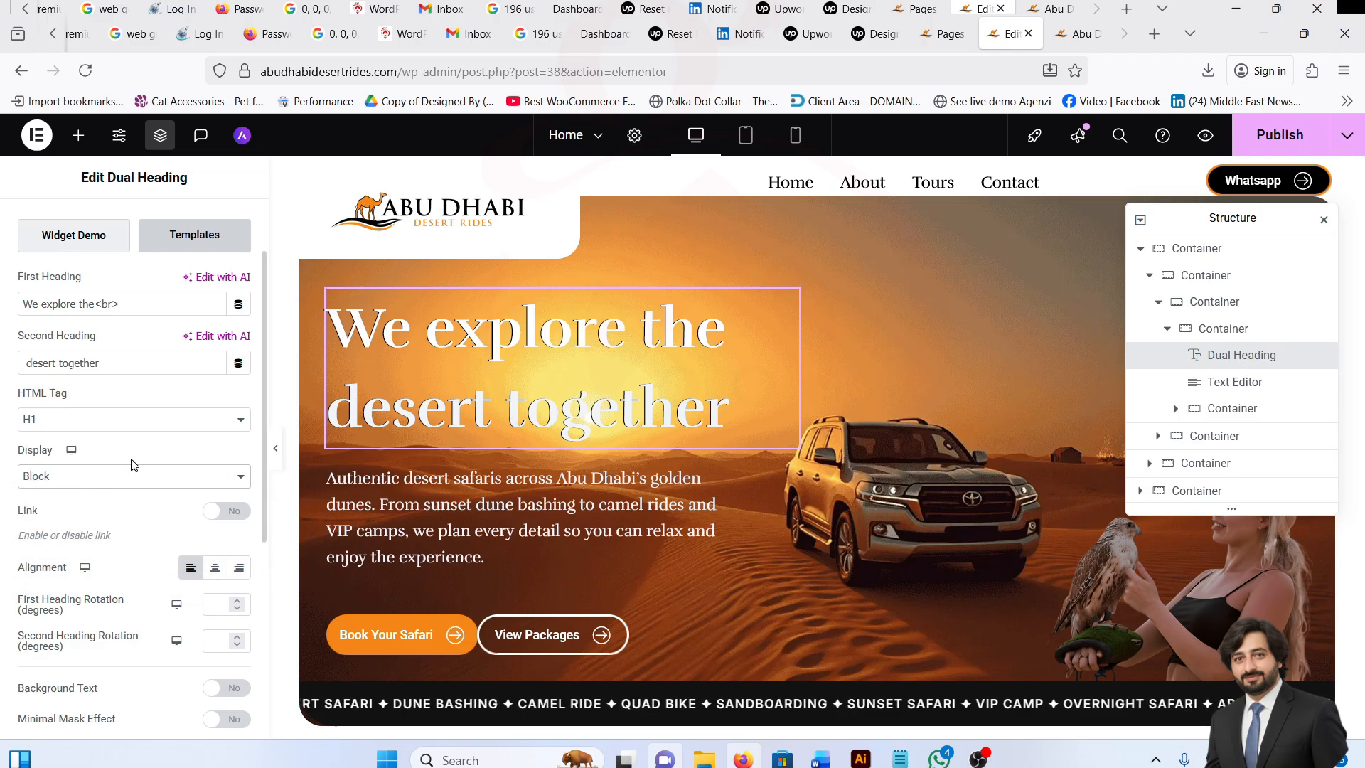
Set the first heading's typography line height unit to em and its value to 1.1.
scroll(131, 465, up, 2)
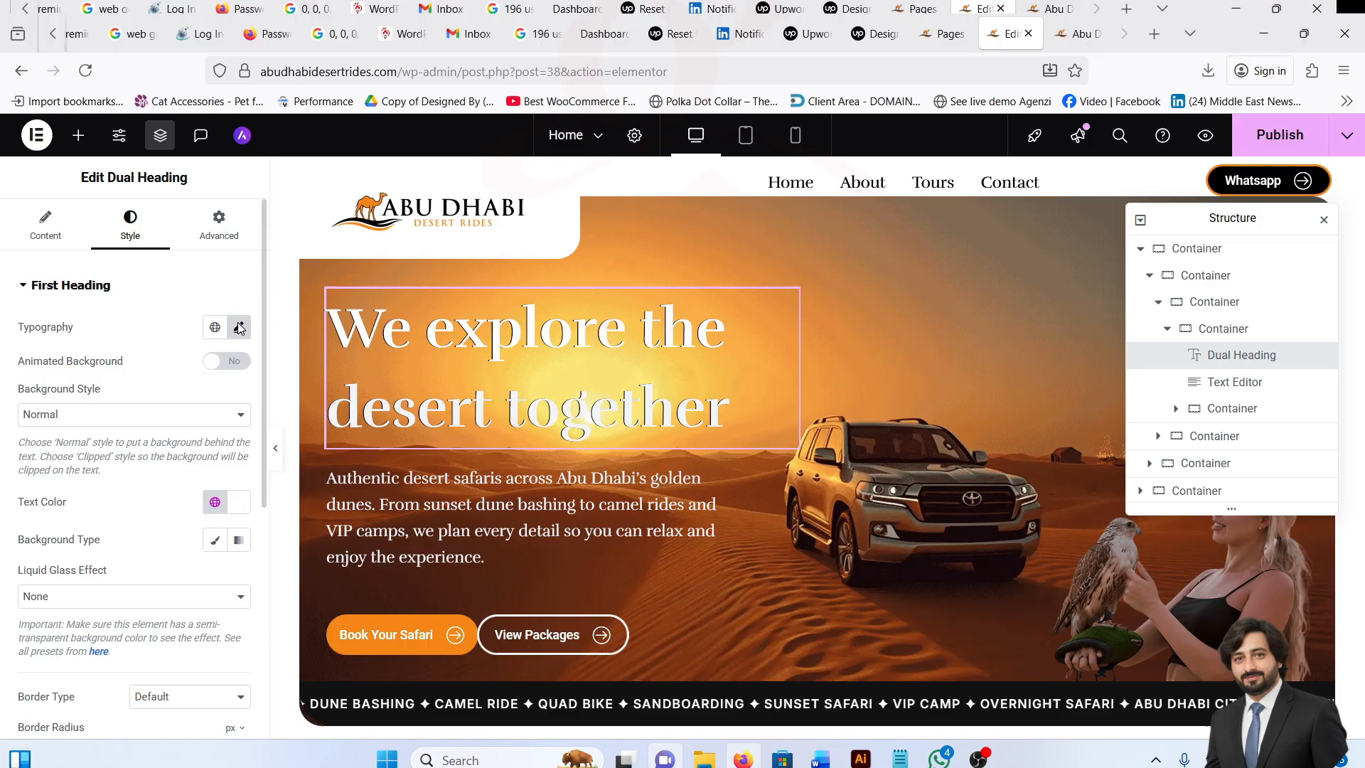
click(240, 328)
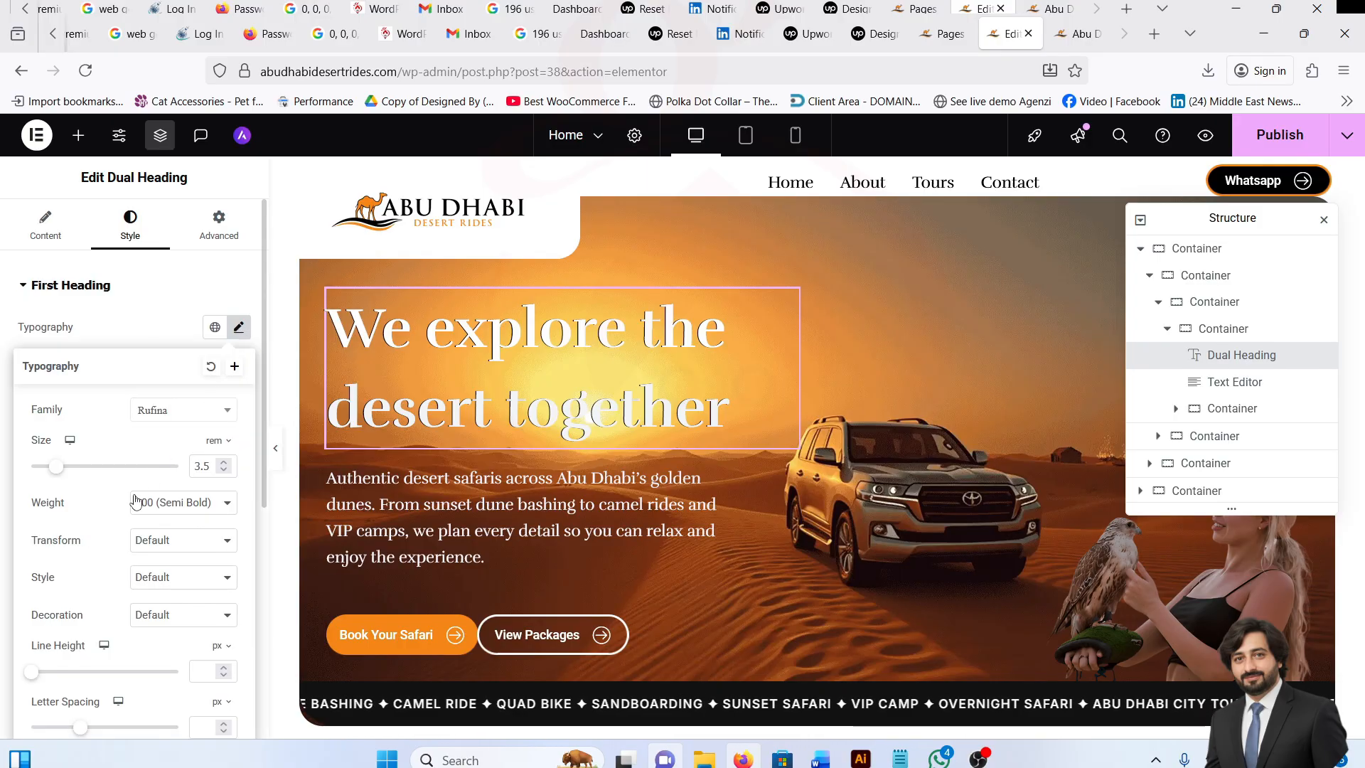
scroll(132, 587, down, 3)
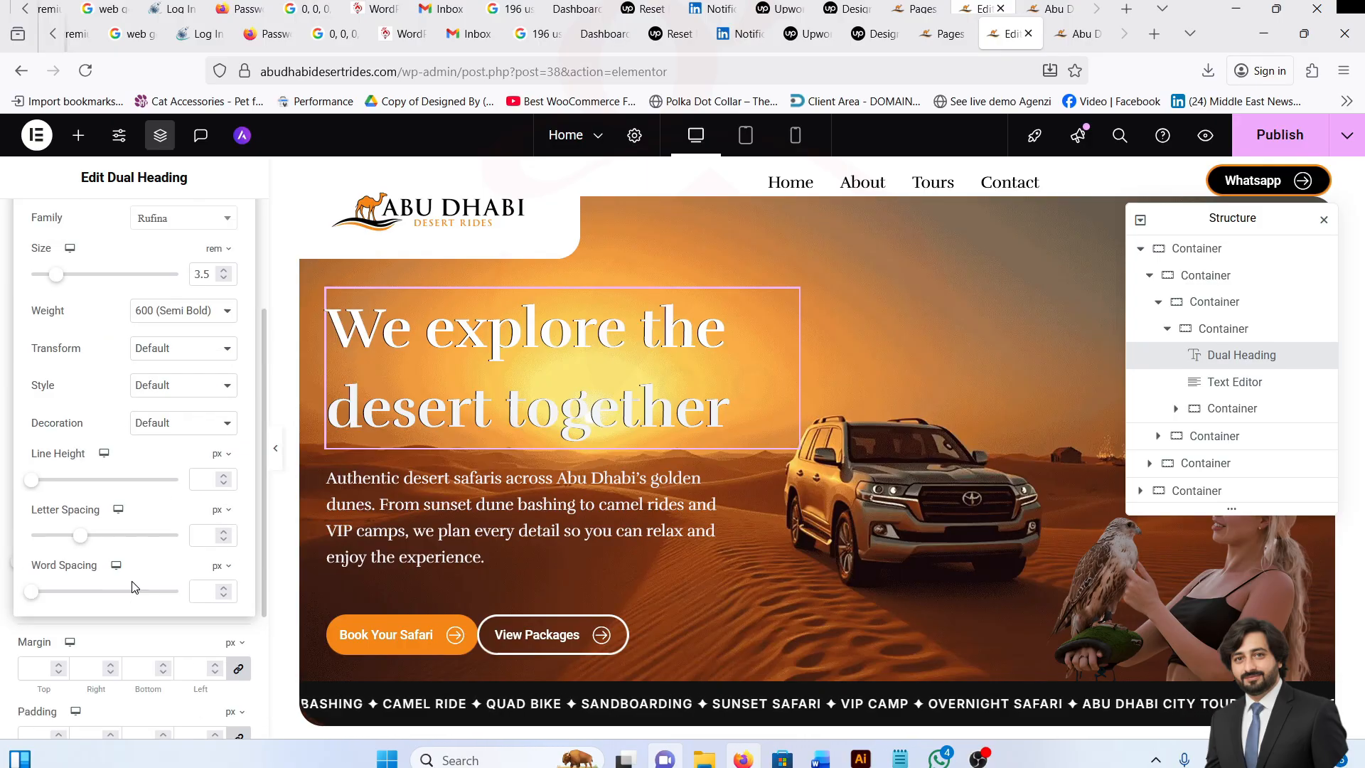
click(217, 454)
click(216, 480)
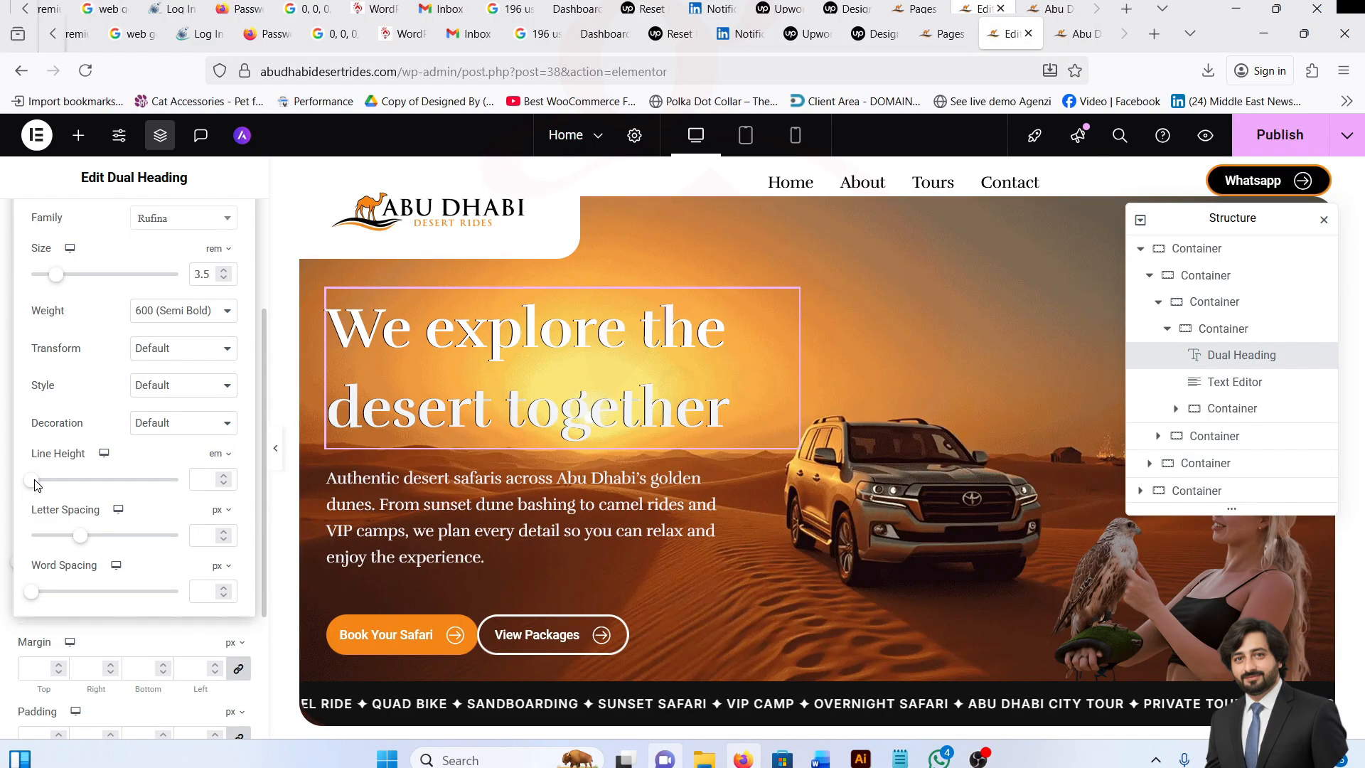
drag(30, 487, 47, 490)
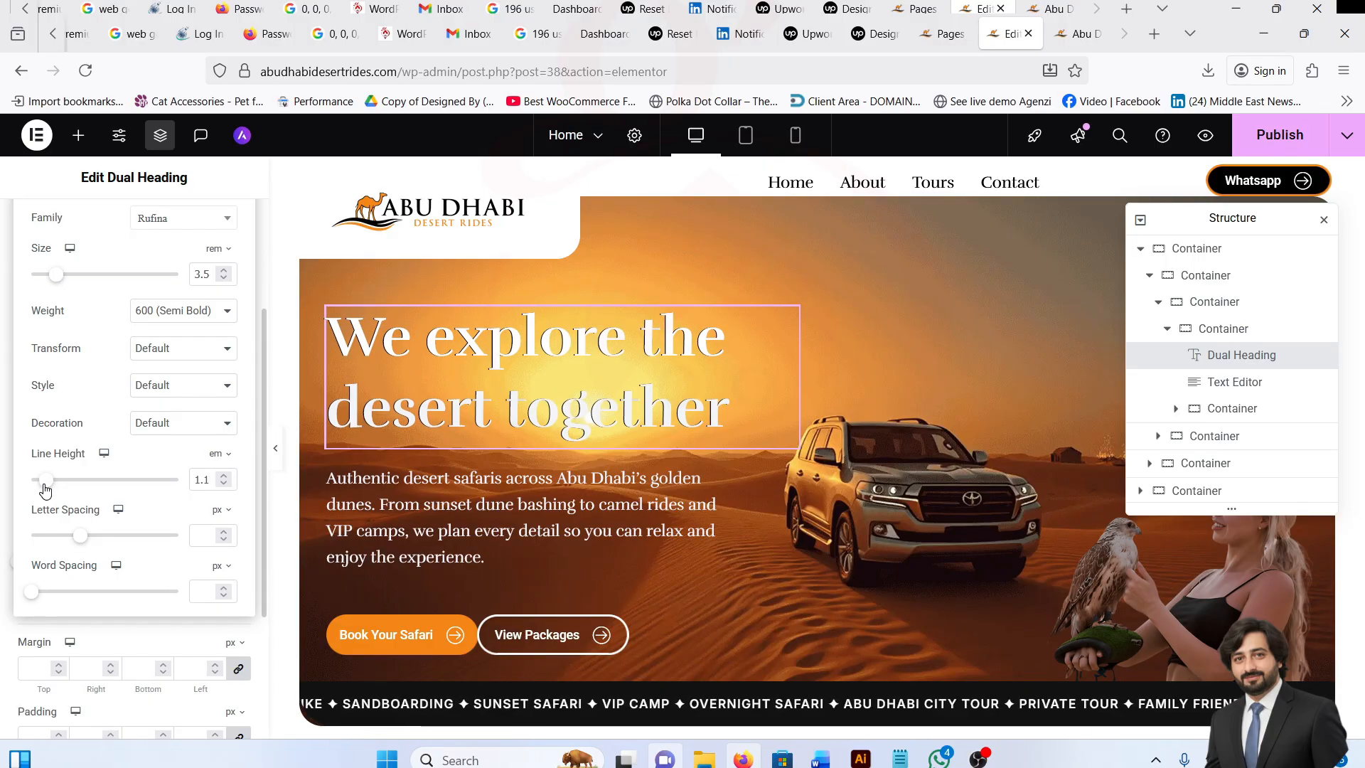
scroll(92, 455, up, 3)
click(162, 332)
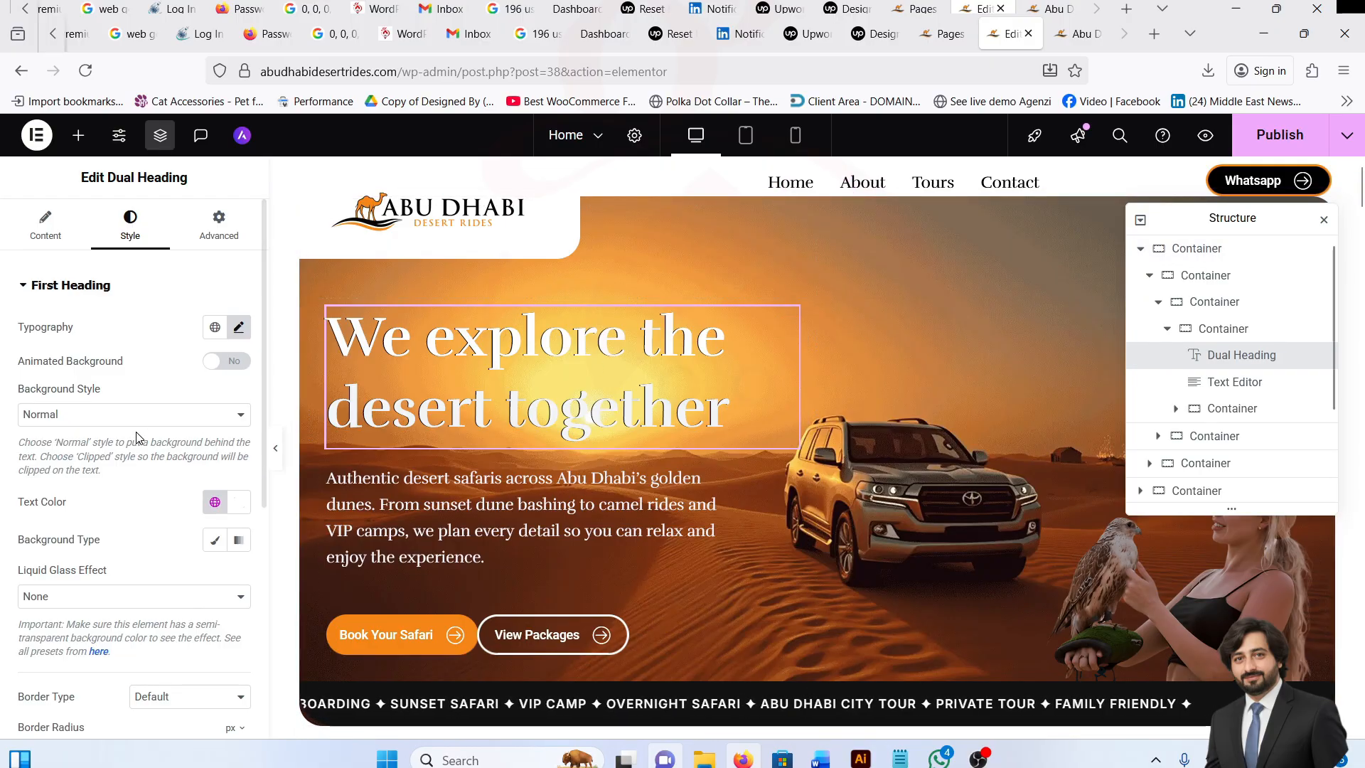
Reduce the first heading's line height to 1 em in its typography settings.
click(239, 328)
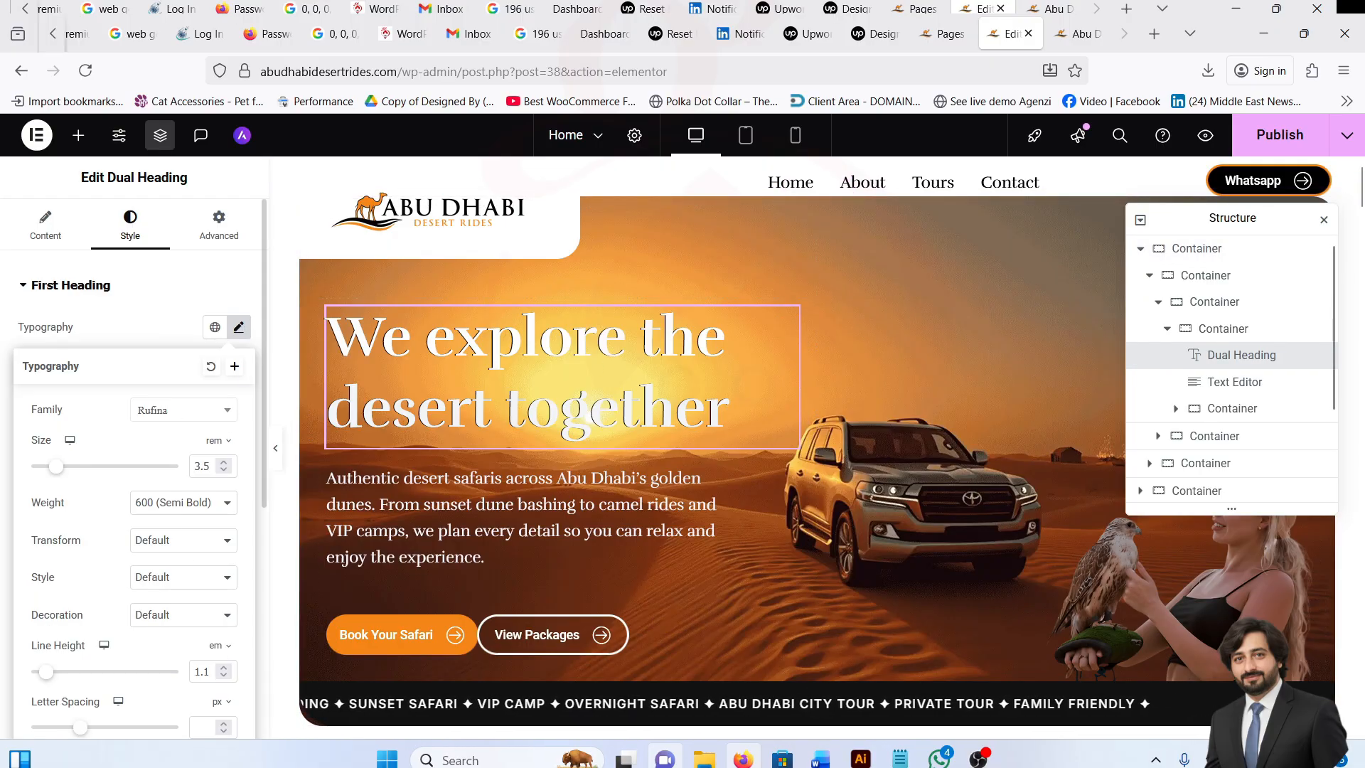
click(204, 671)
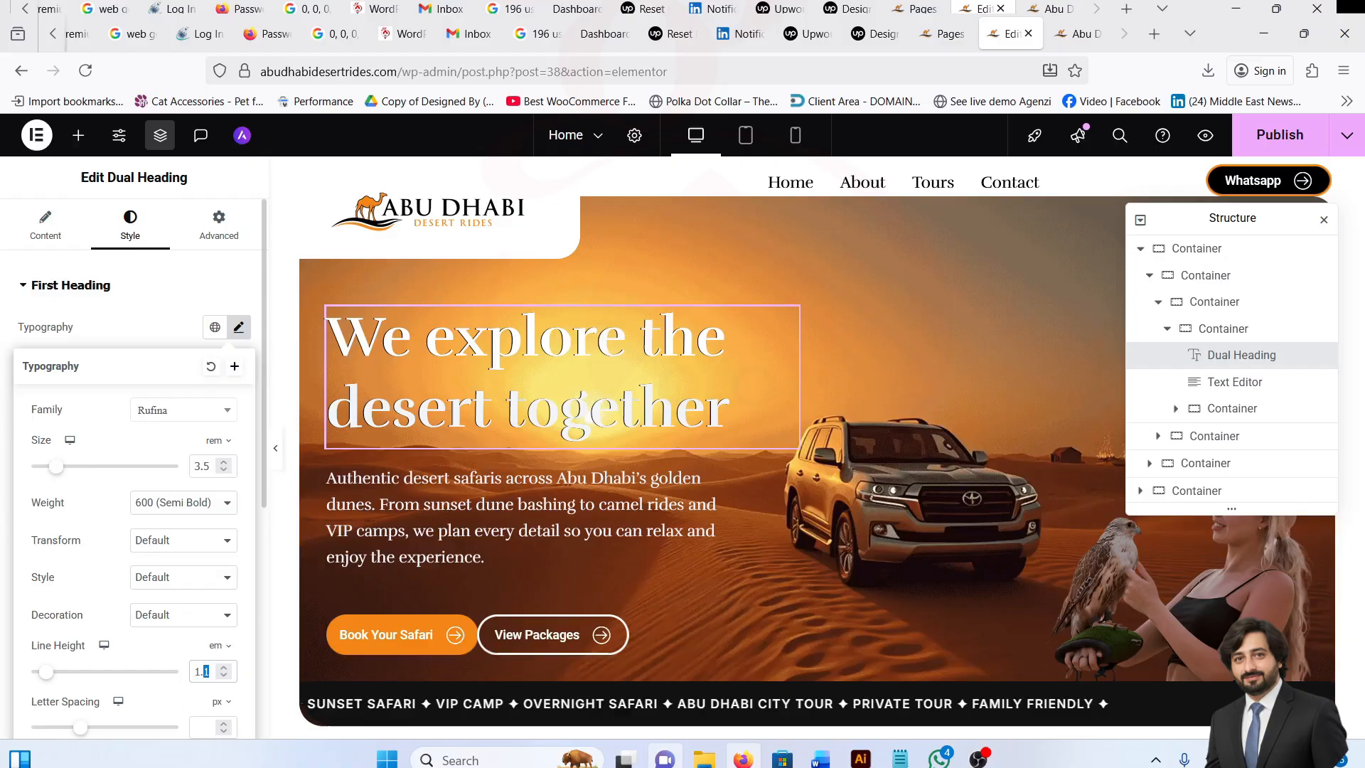
text(1)
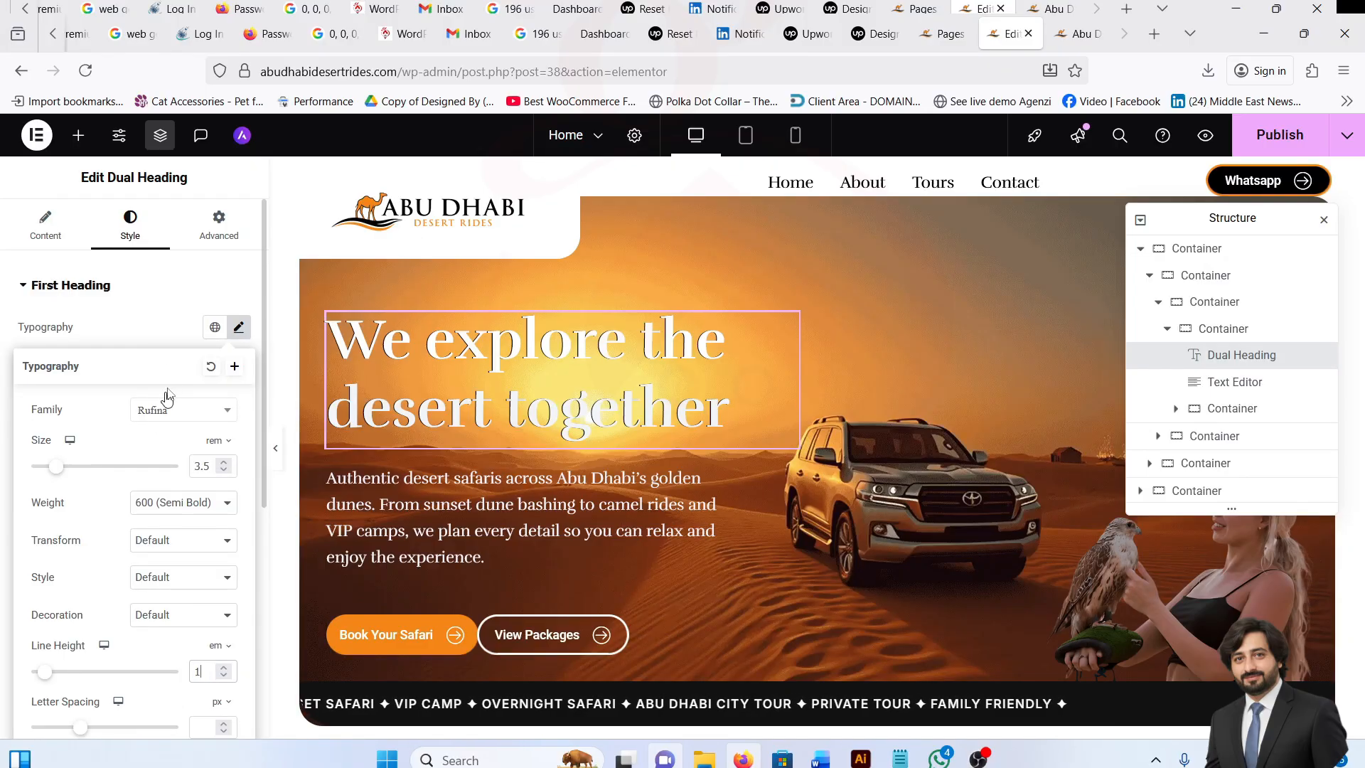
click(161, 327)
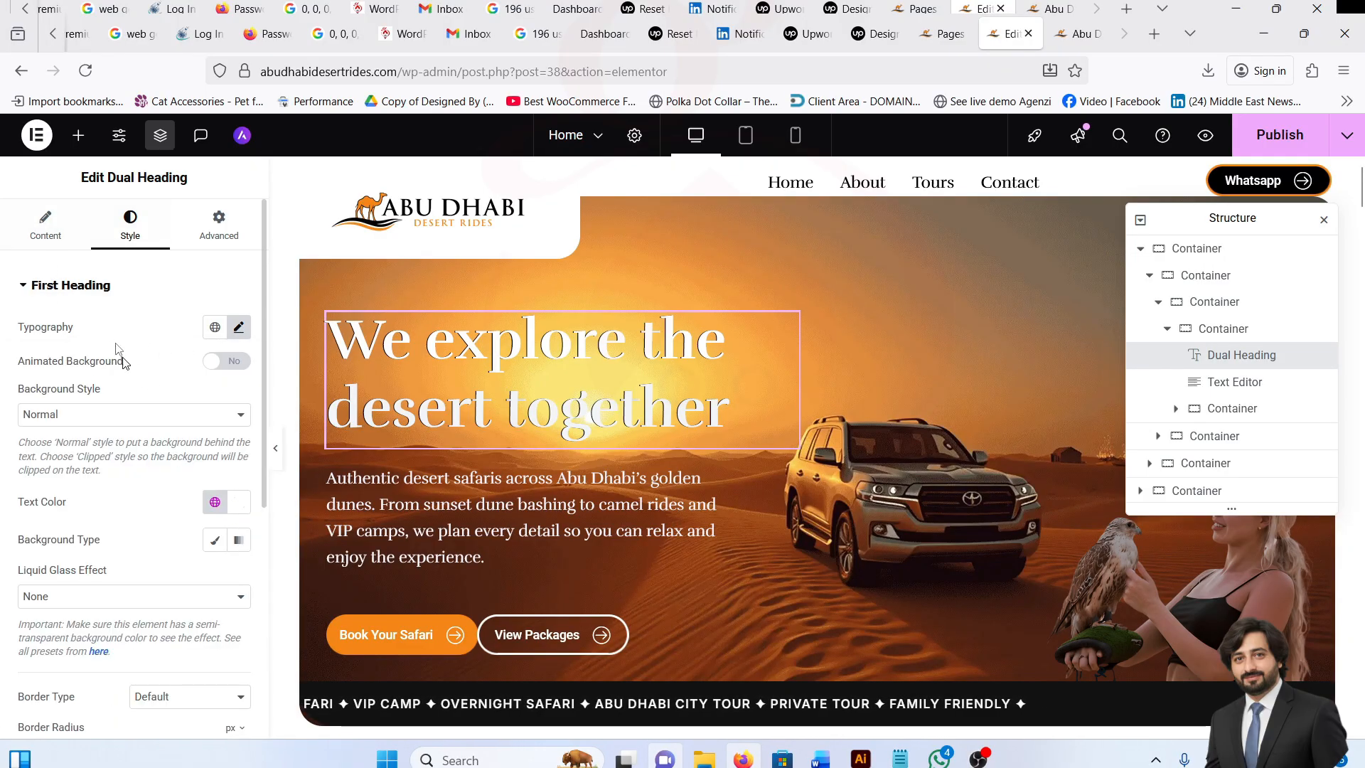
Review the Dual Heading's content settings, including the display options, and keep Block selected.
click(47, 241)
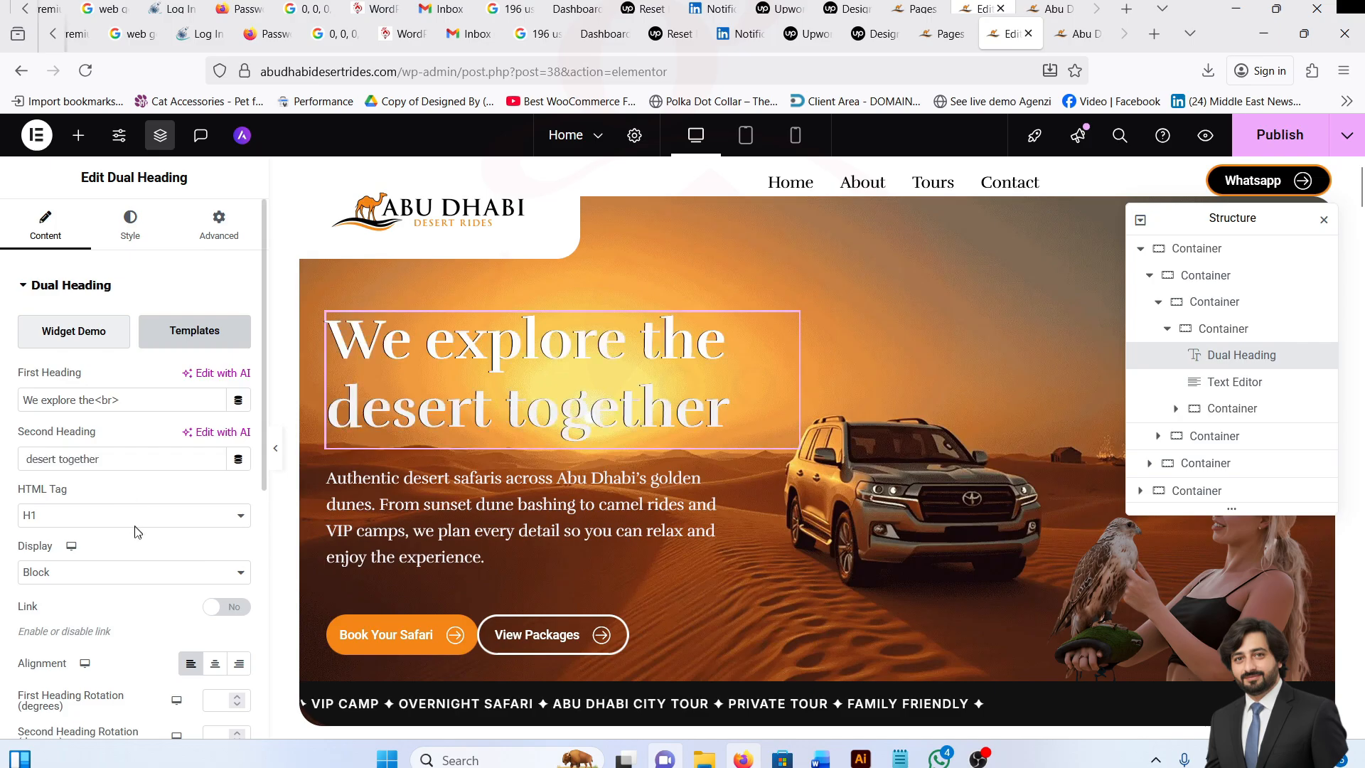
scroll(71, 497, down, 4)
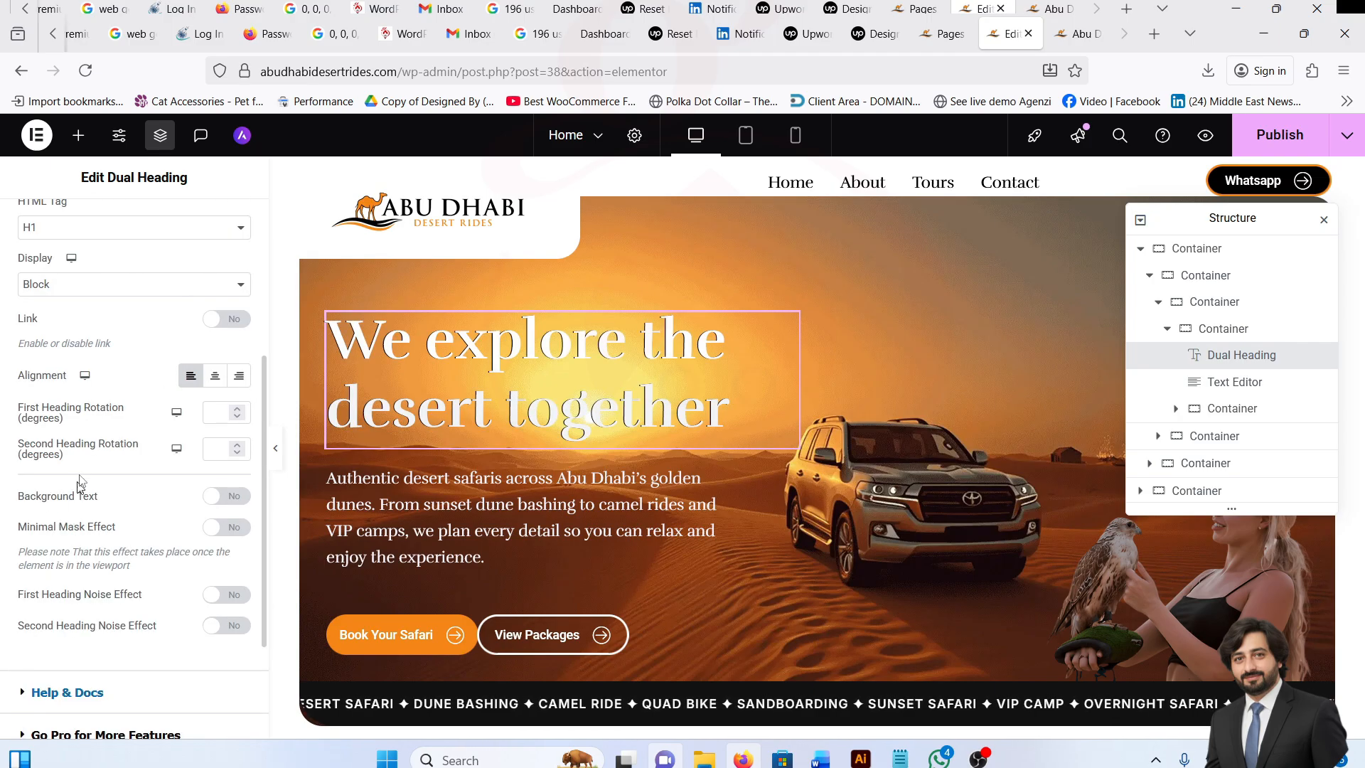
scroll(92, 384, up, 1)
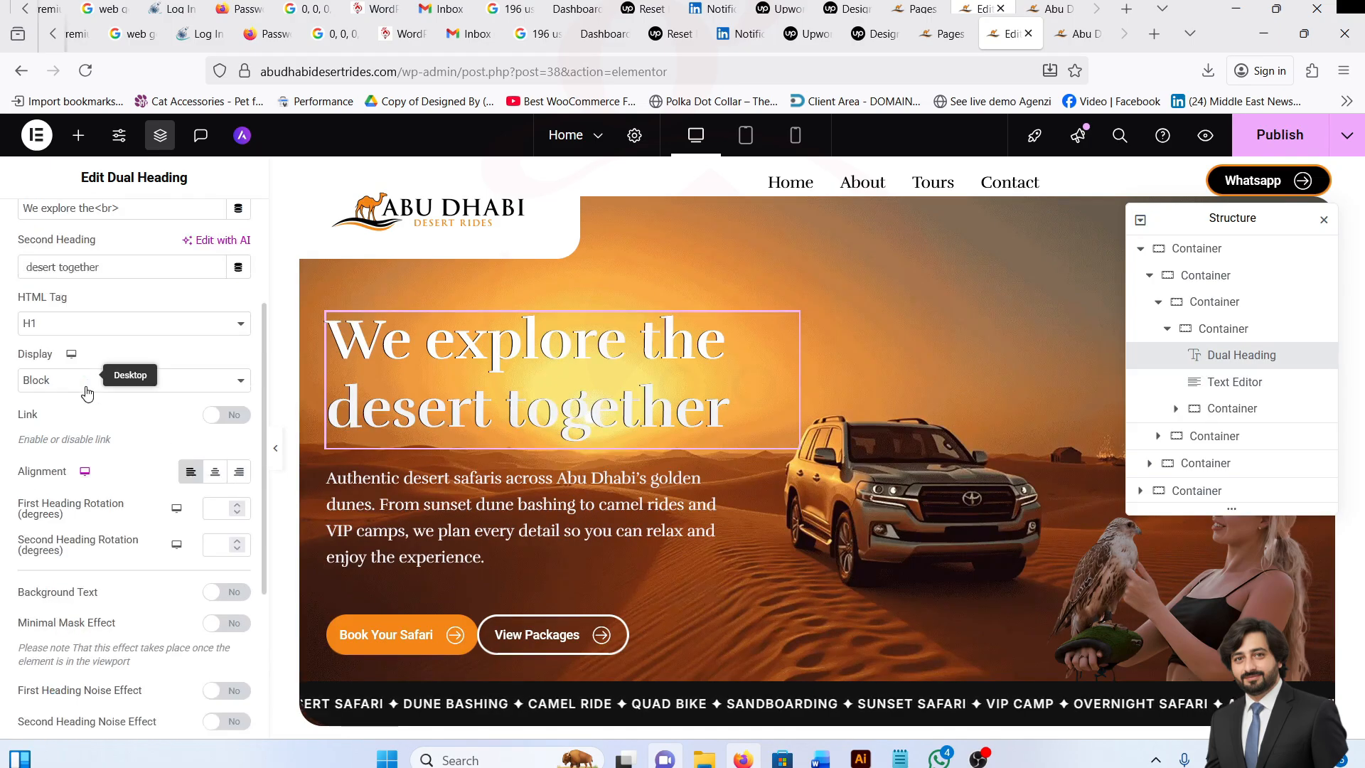
click(193, 390)
click(156, 387)
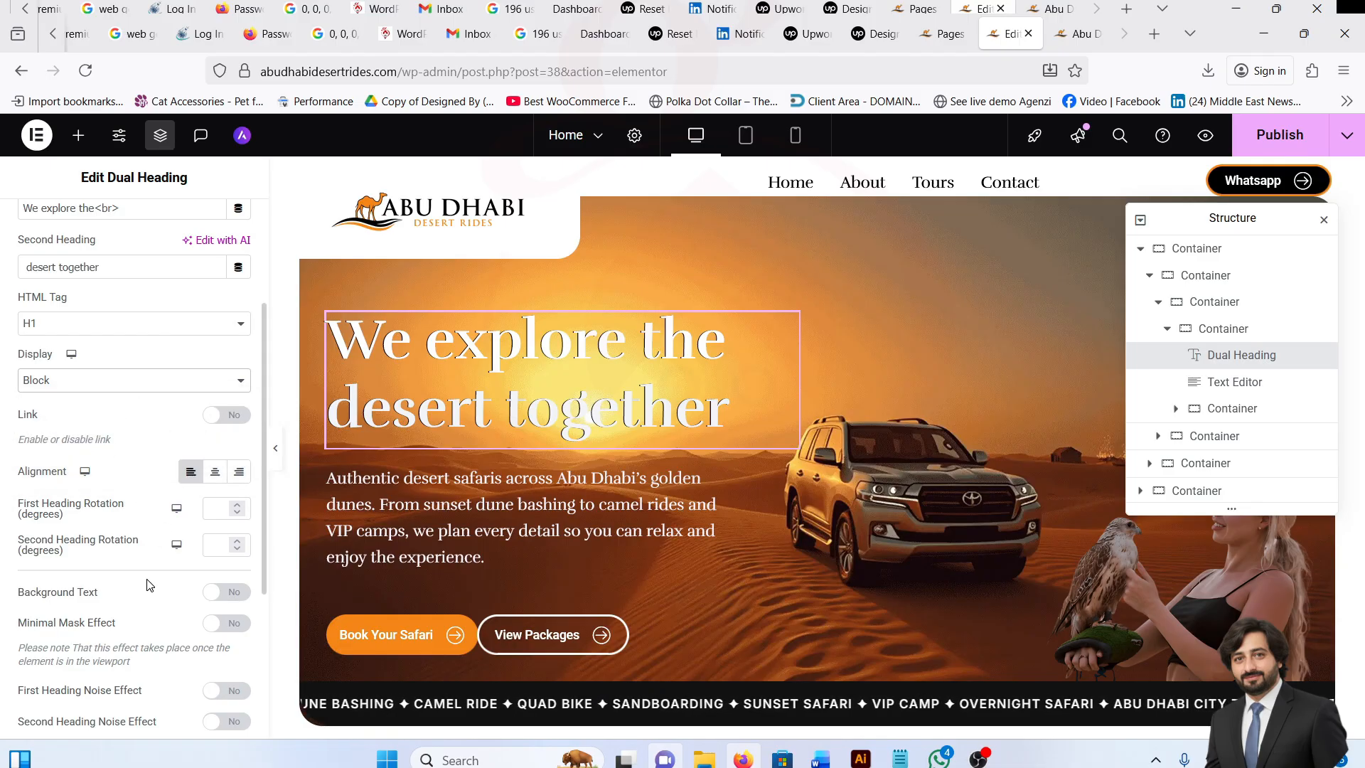
scroll(147, 587, down, 3)
scroll(148, 587, up, 5)
Examine the first heading's font family, size, weight and line height, along with its color, border, shadow and spacing settings.
click(131, 222)
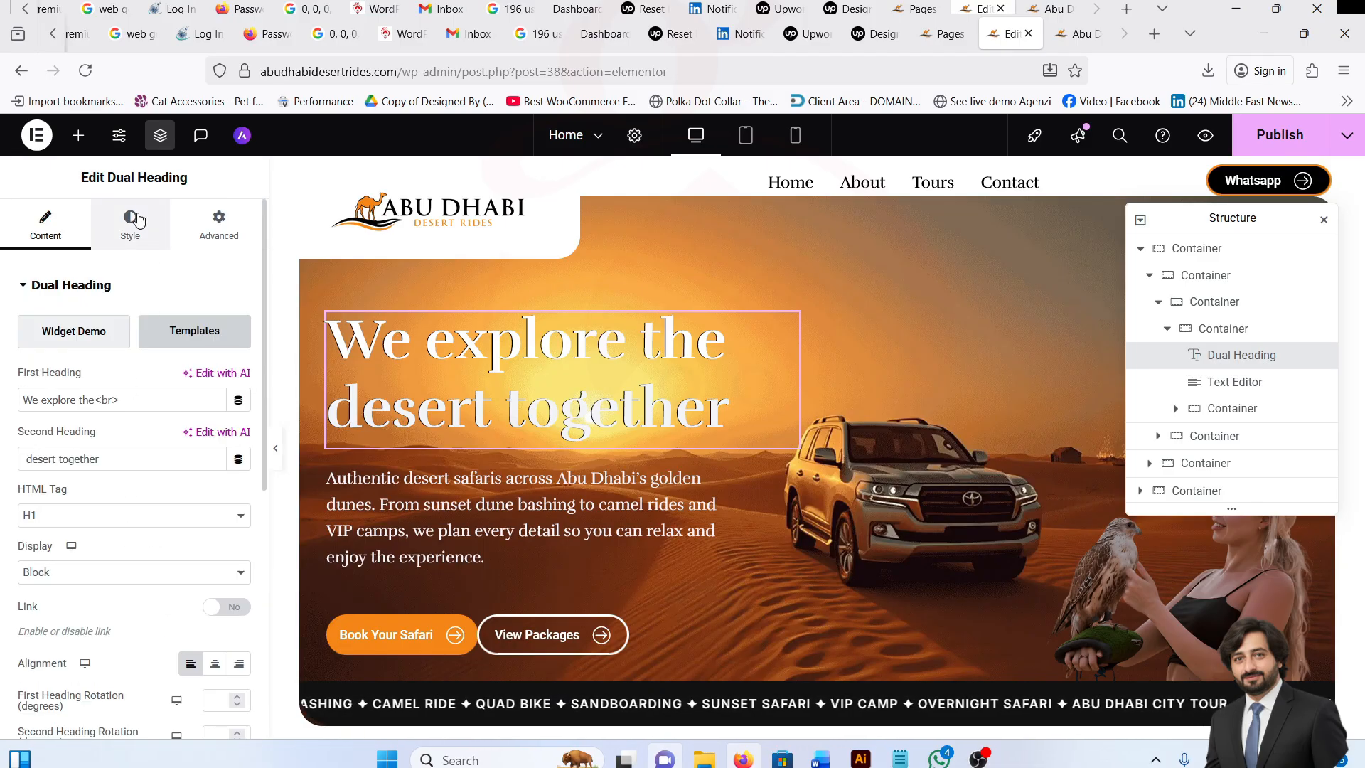
scroll(140, 492, down, 1)
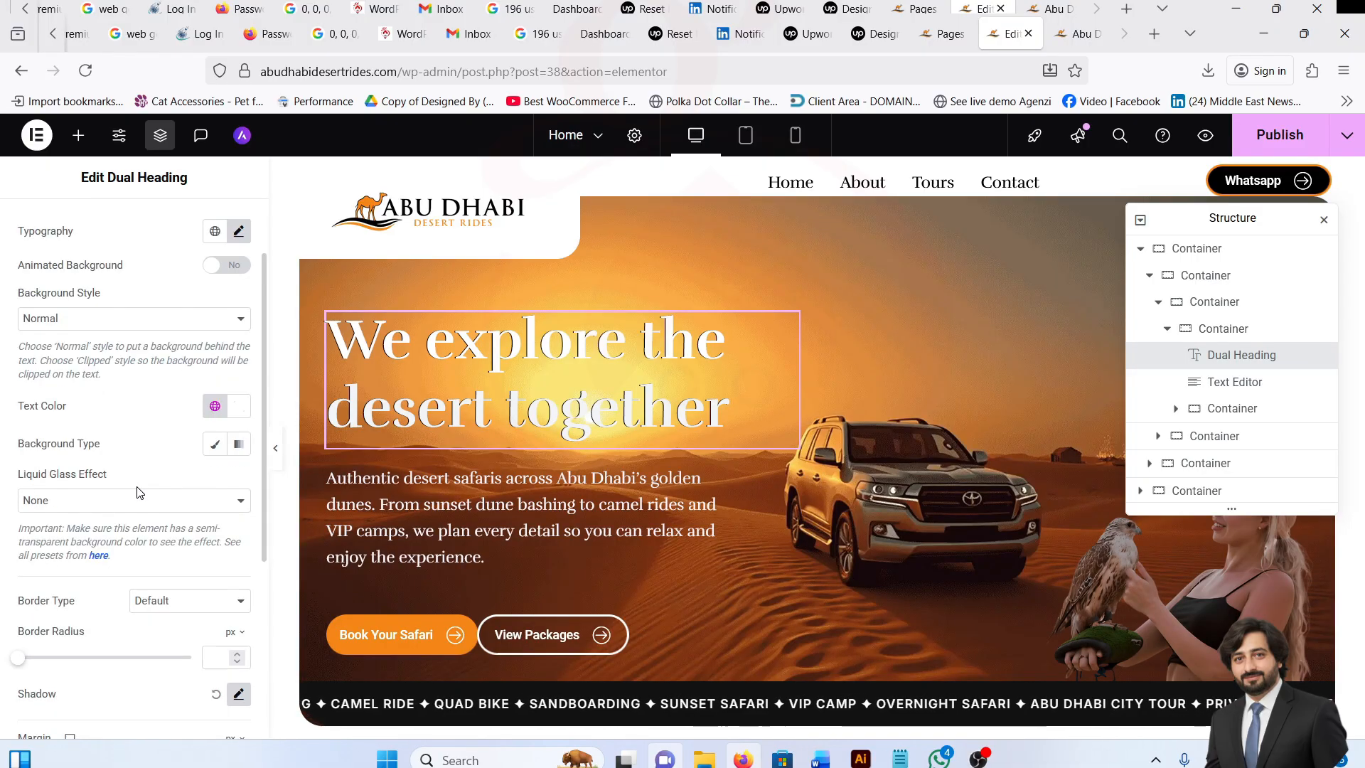
scroll(140, 493, up, 1)
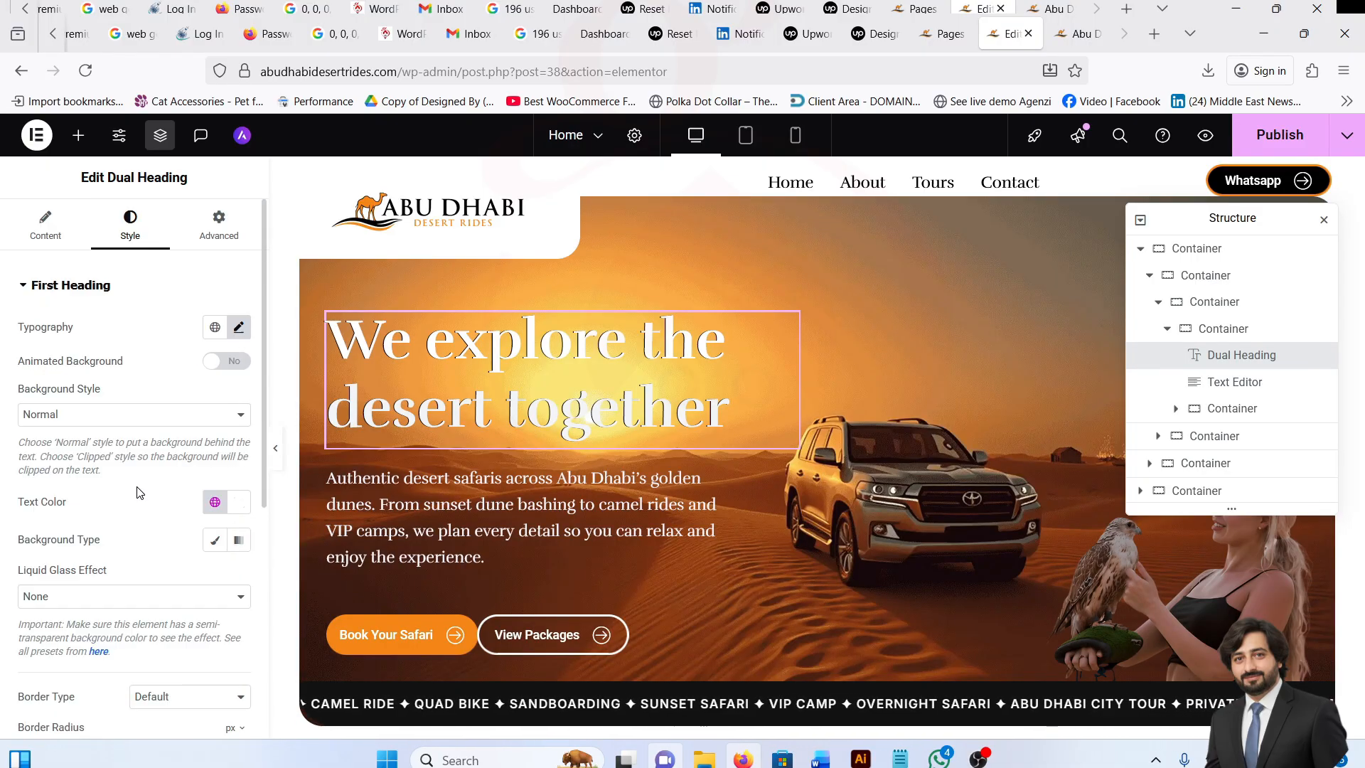
click(239, 327)
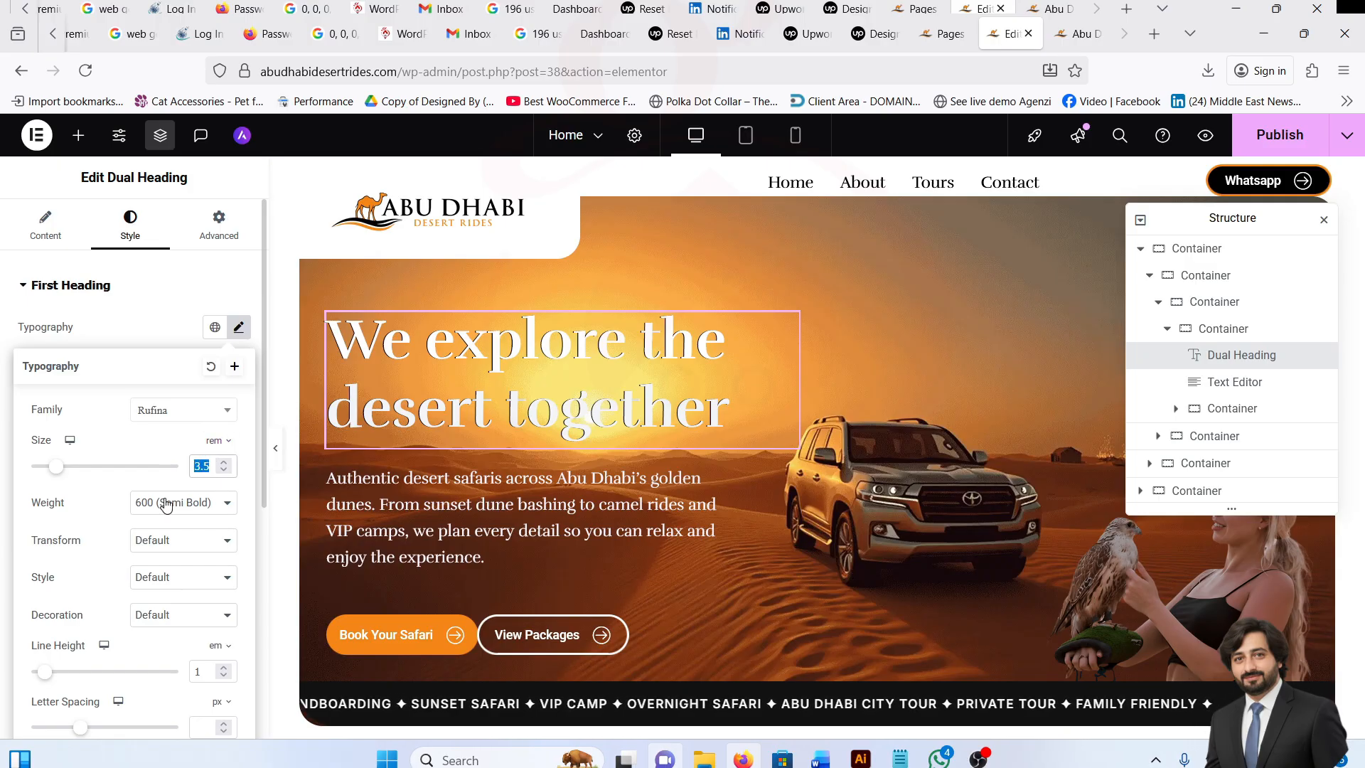
scroll(177, 576, down, 3)
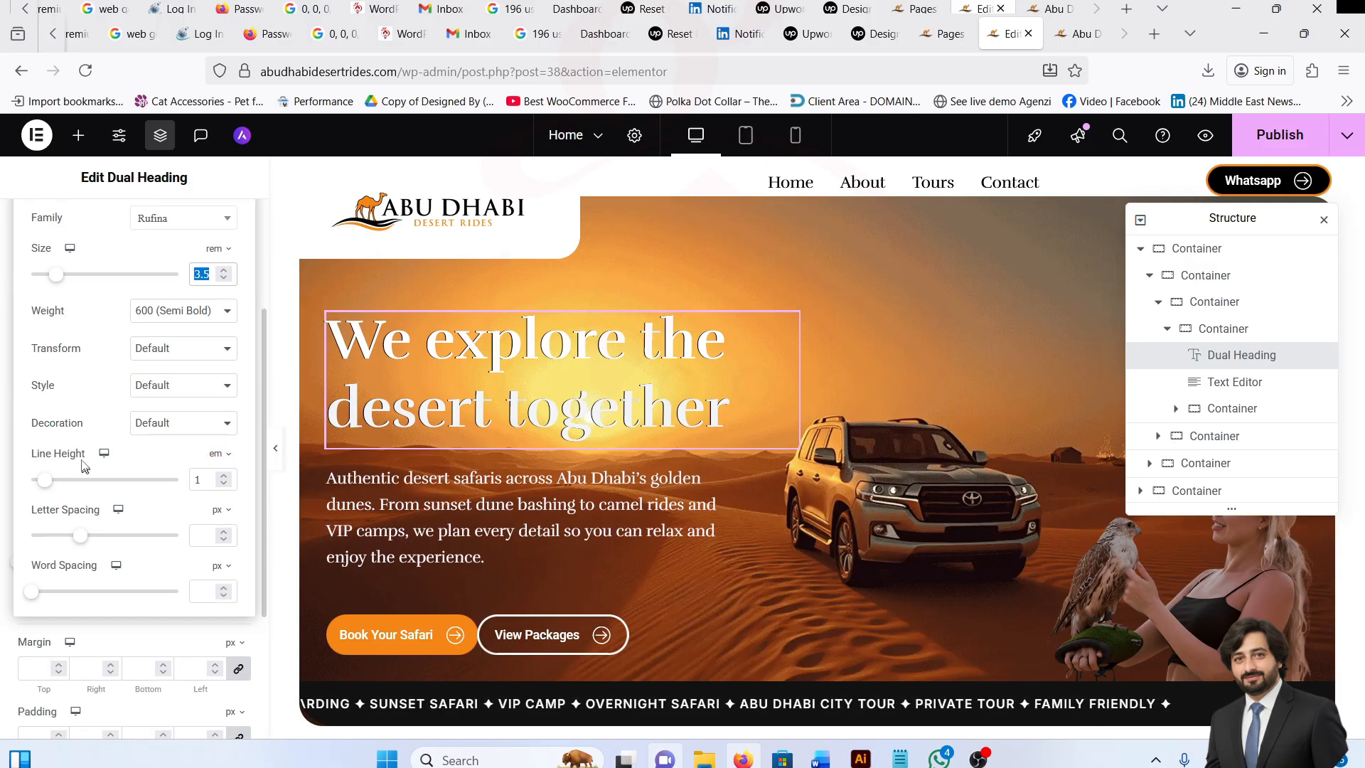
scroll(146, 502, up, 5)
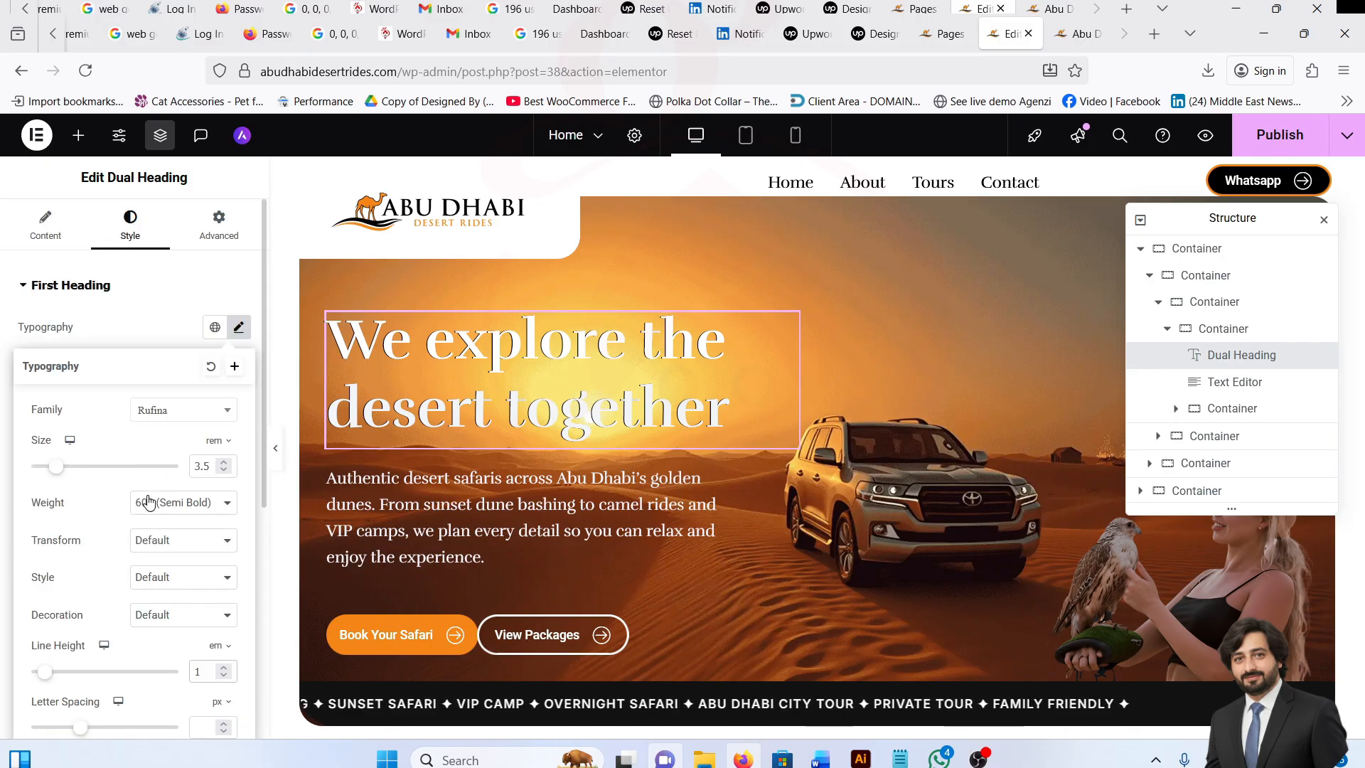
click(114, 314)
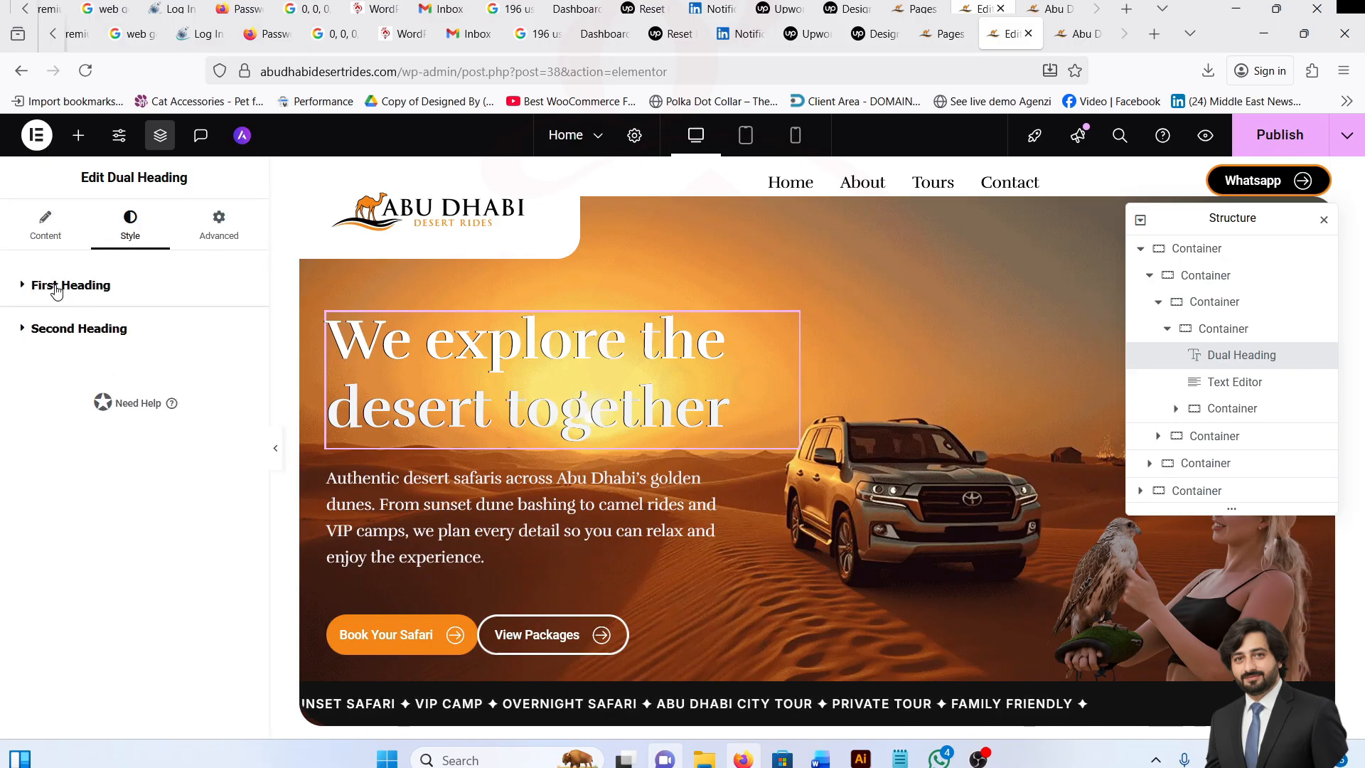
click(78, 282)
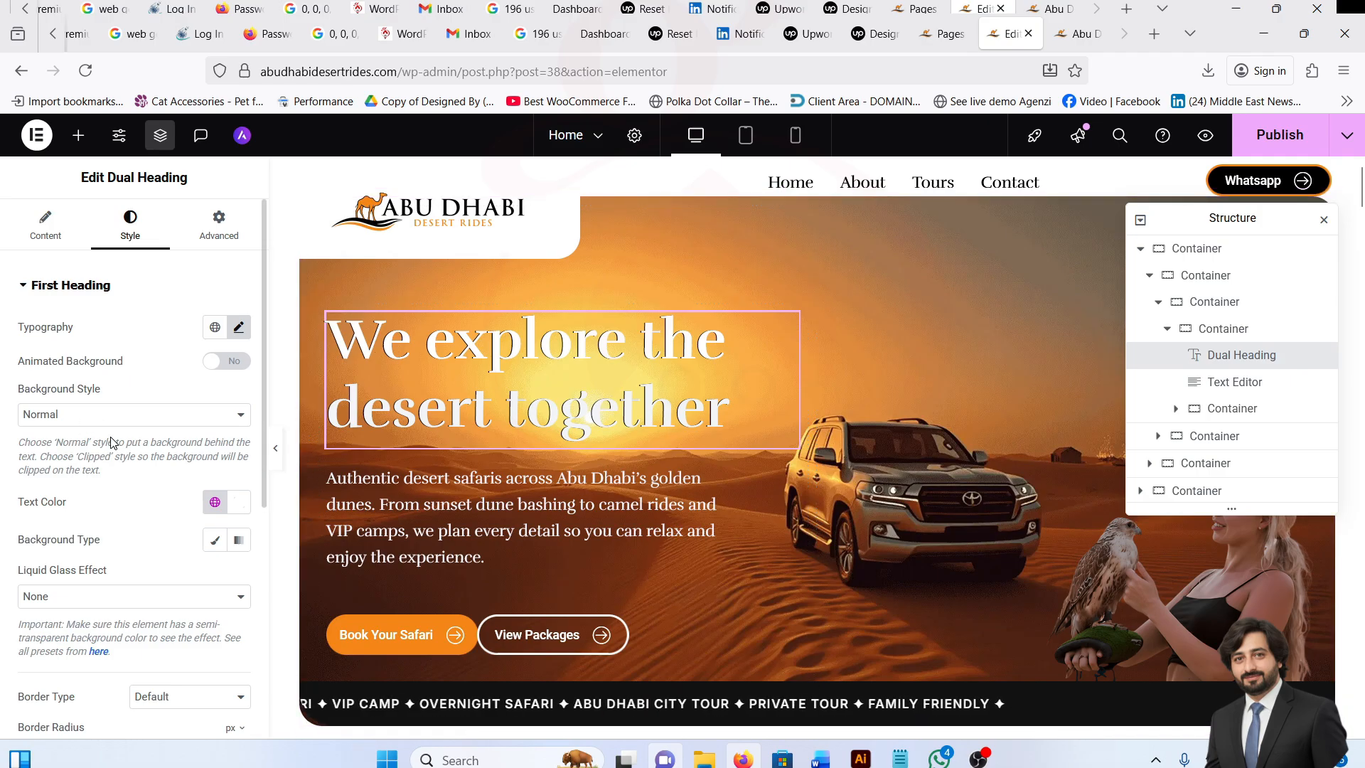
scroll(110, 441, down, 5)
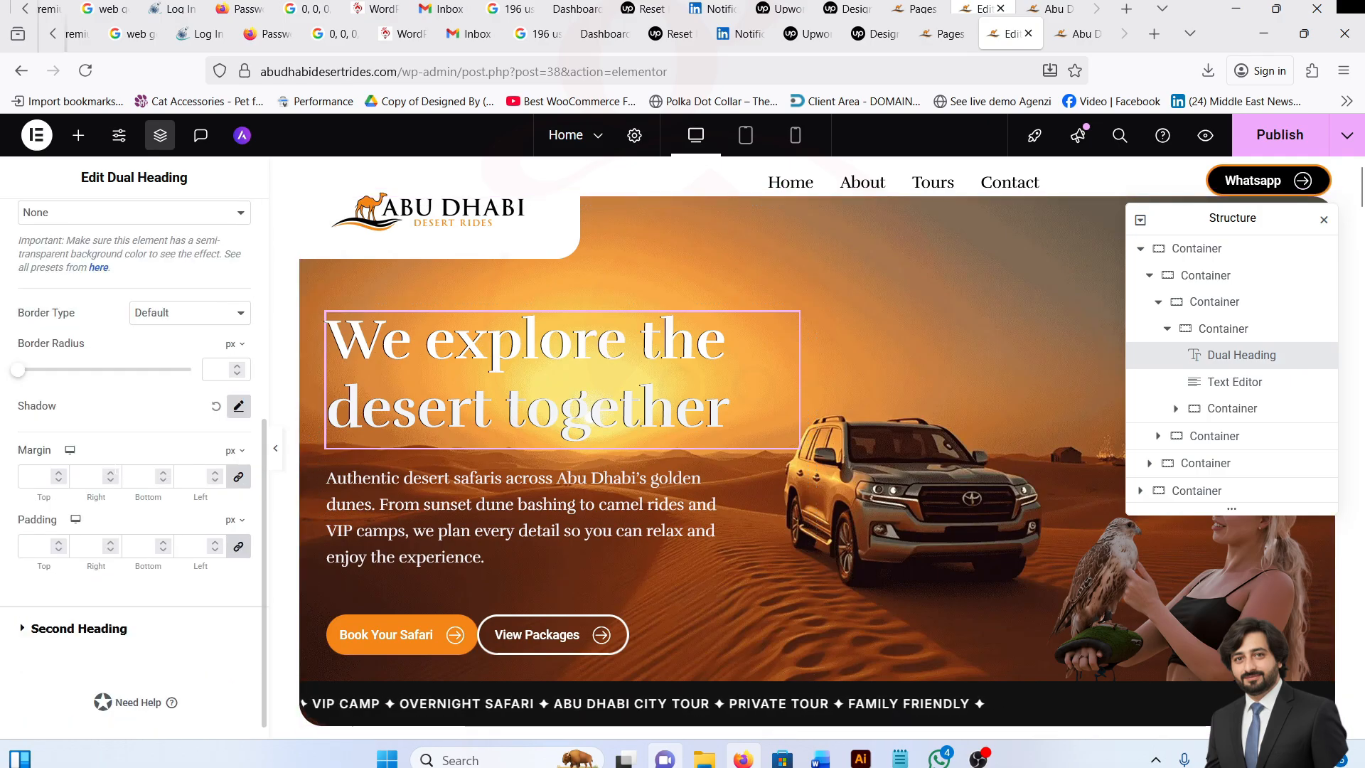
Examine the second heading's typography, text color, background, border, shadow, margin and padding settings.
click(79, 630)
scroll(140, 448, down, 3)
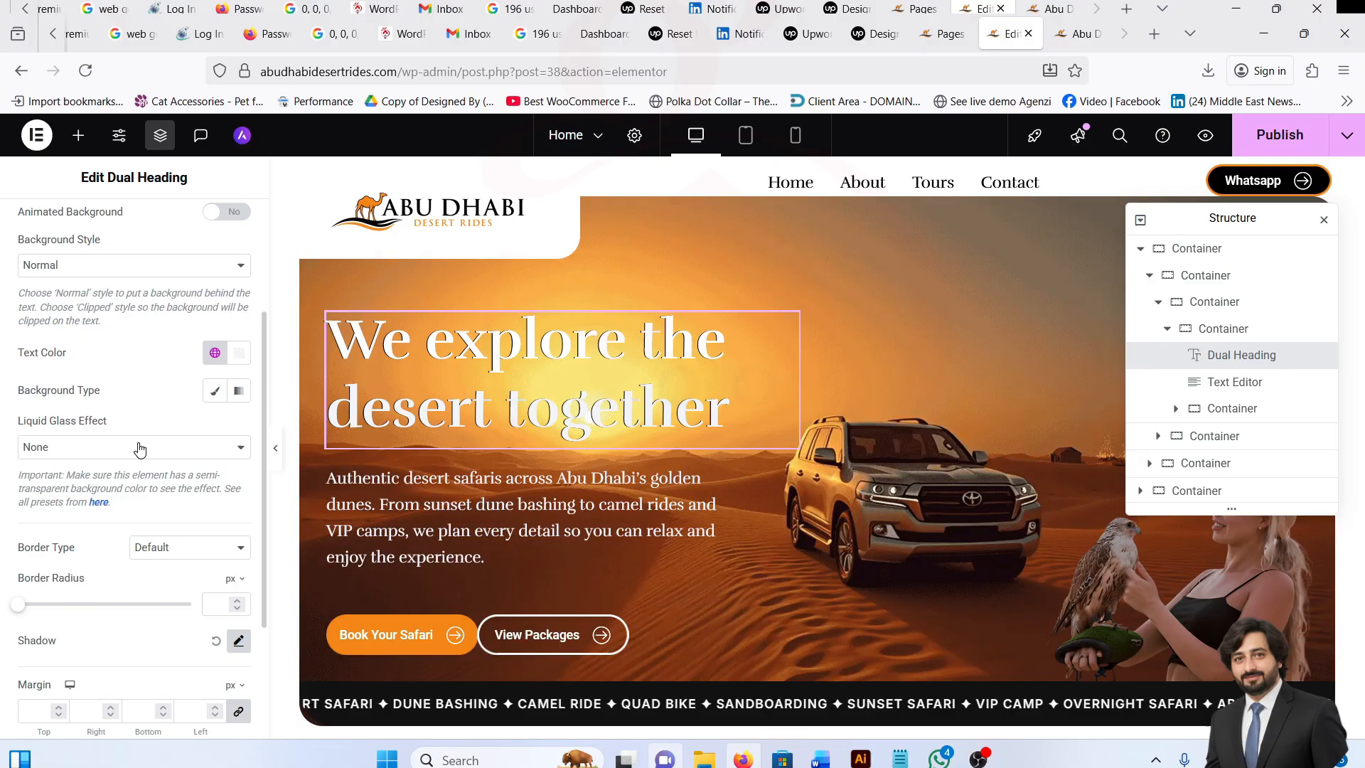
scroll(139, 448, up, 3)
click(239, 274)
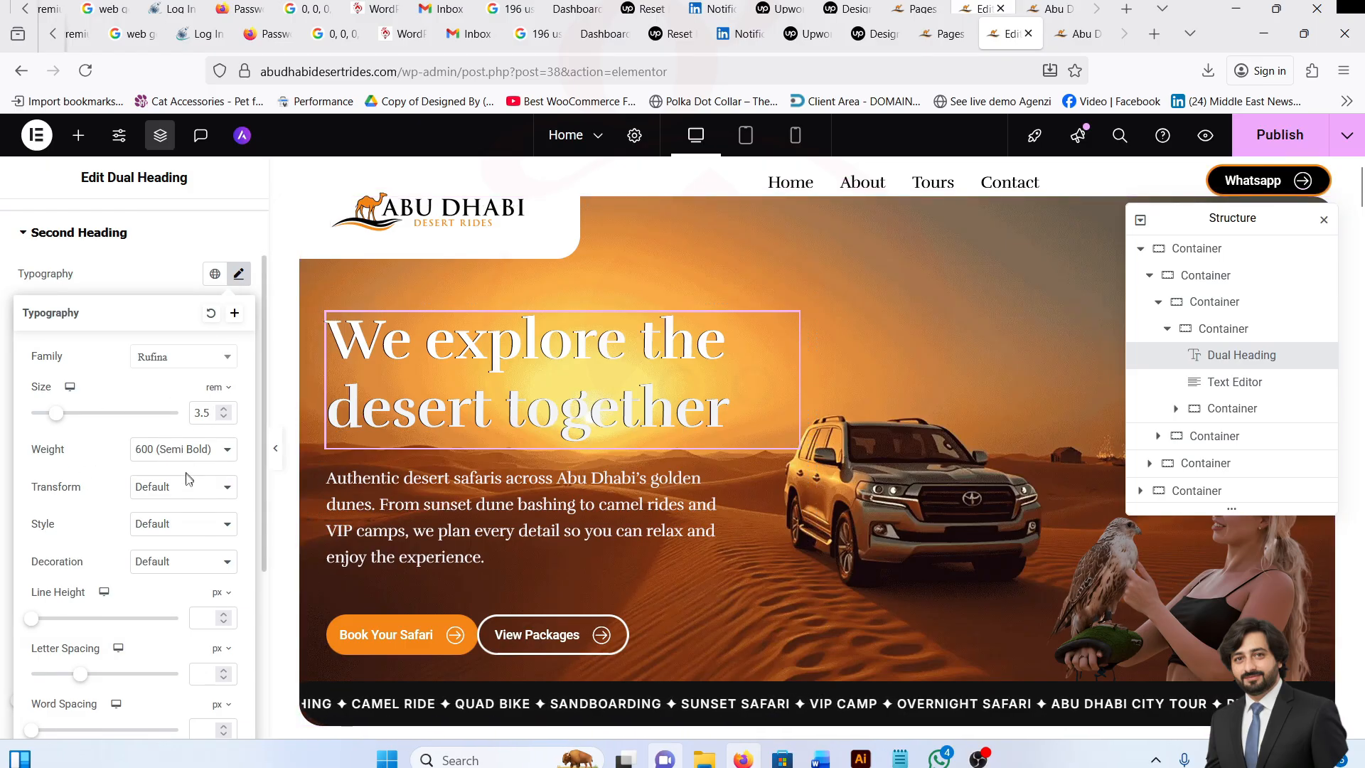
click(140, 268)
scroll(132, 426, down, 2)
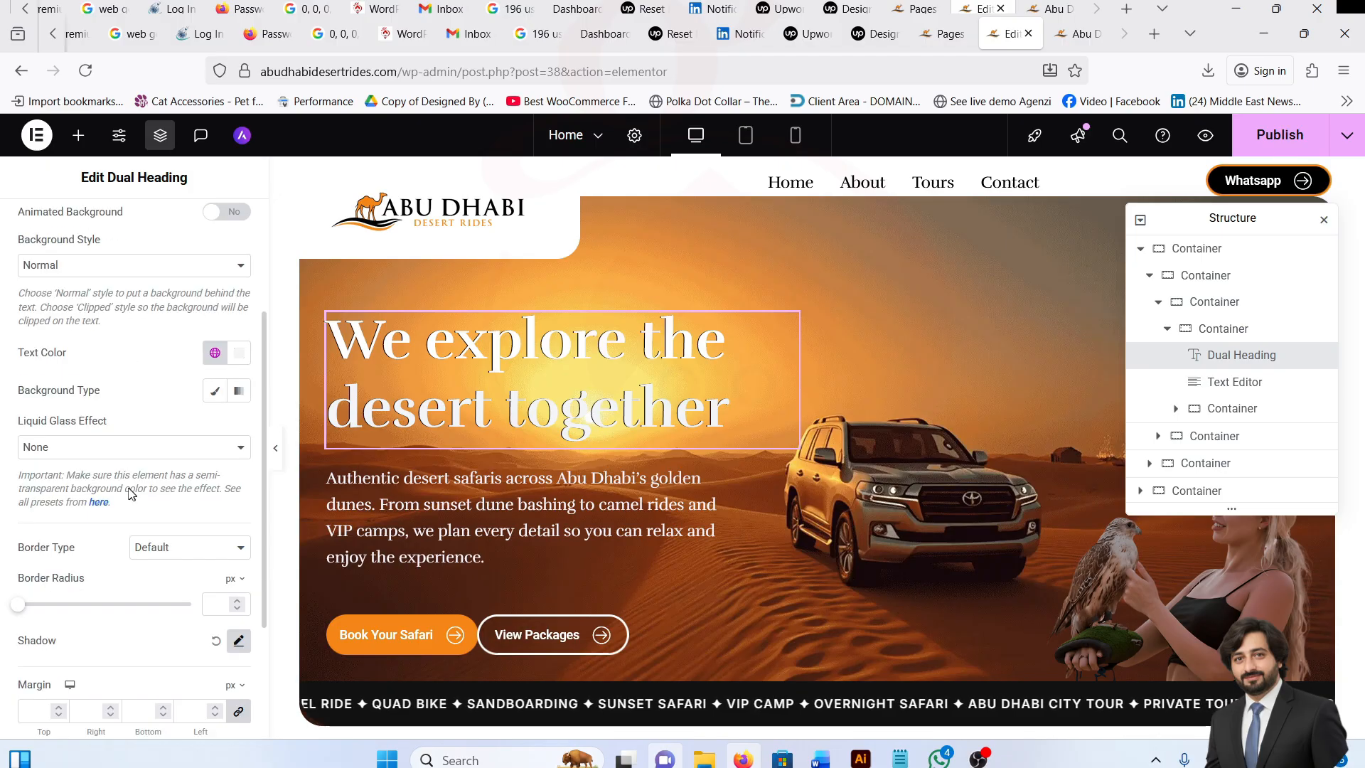
scroll(132, 494, down, 3)
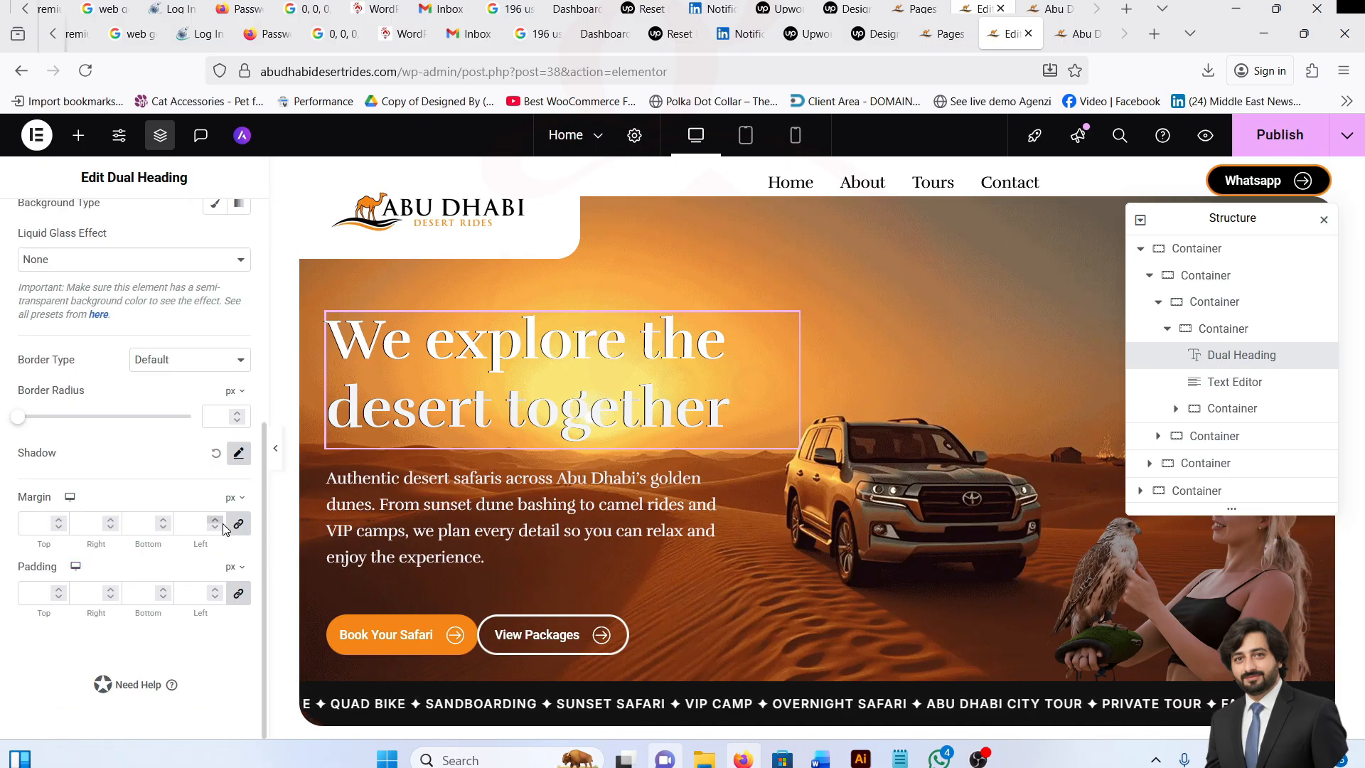
scroll(83, 569, up, 5)
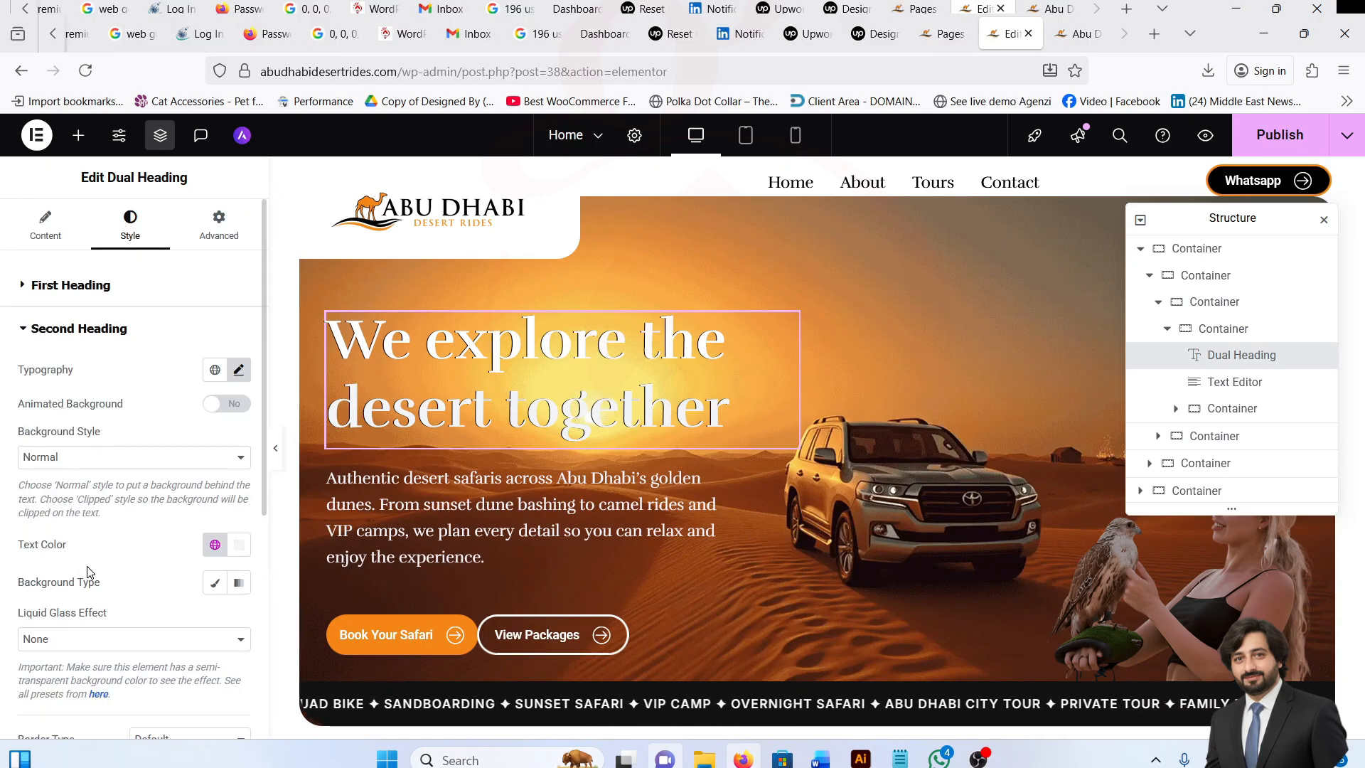
Look over the Dual Heading's alignment, rotation, background text, mask and noise effect options.
click(55, 246)
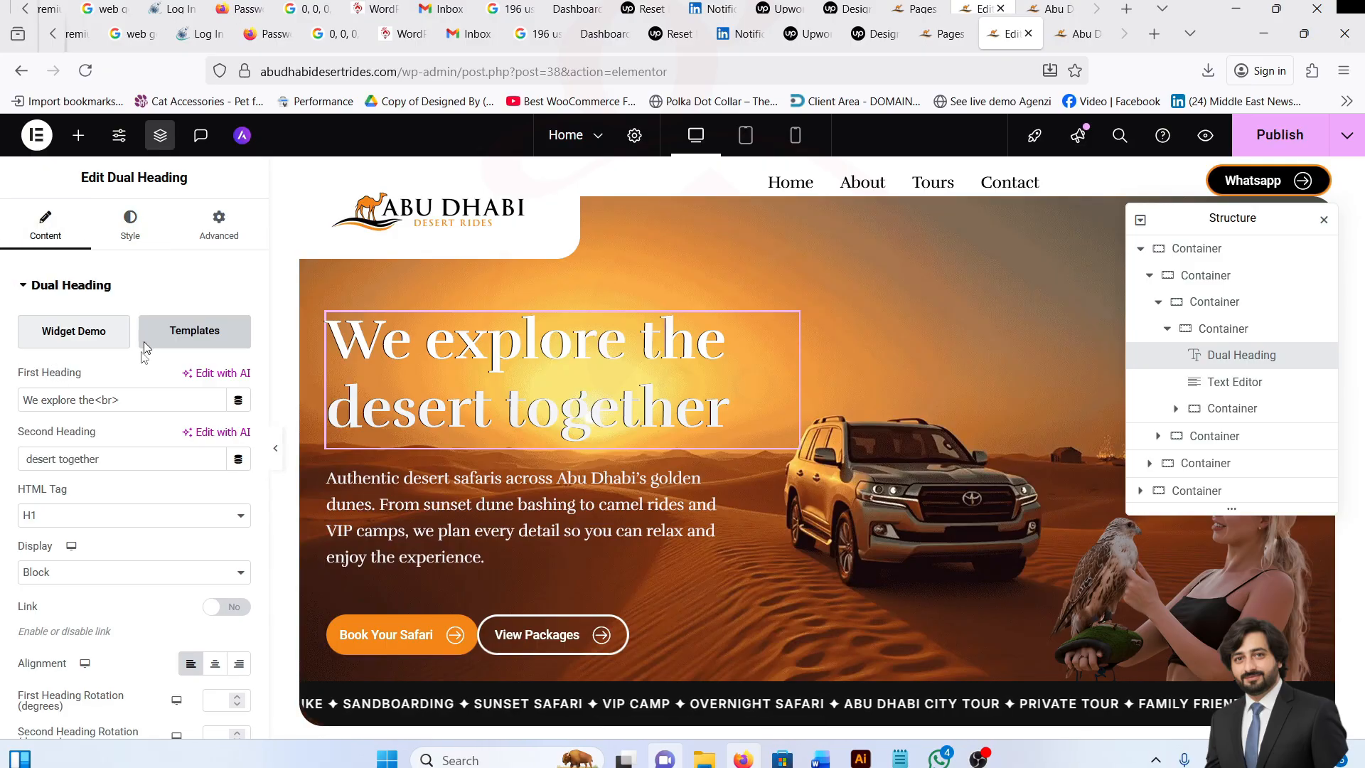
scroll(124, 513, down, 4)
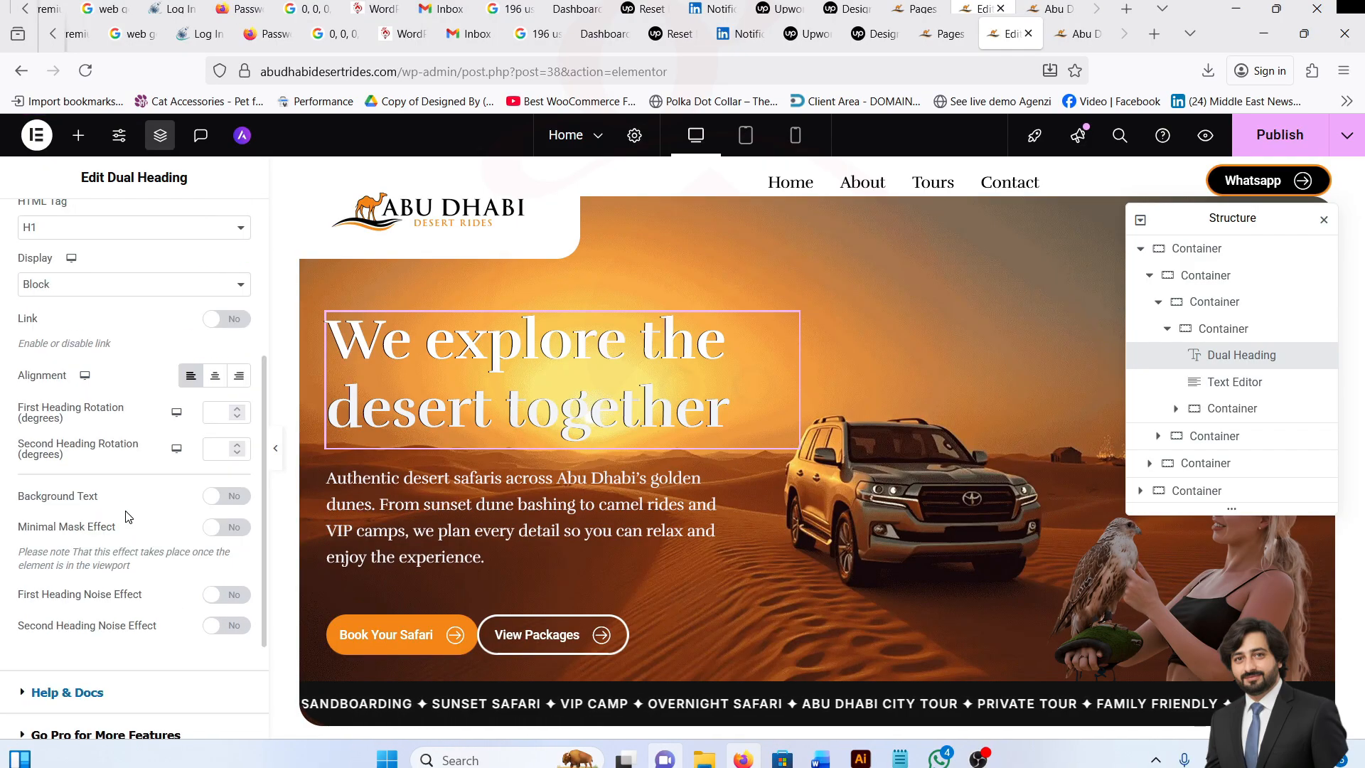
scroll(127, 515, up, 4)
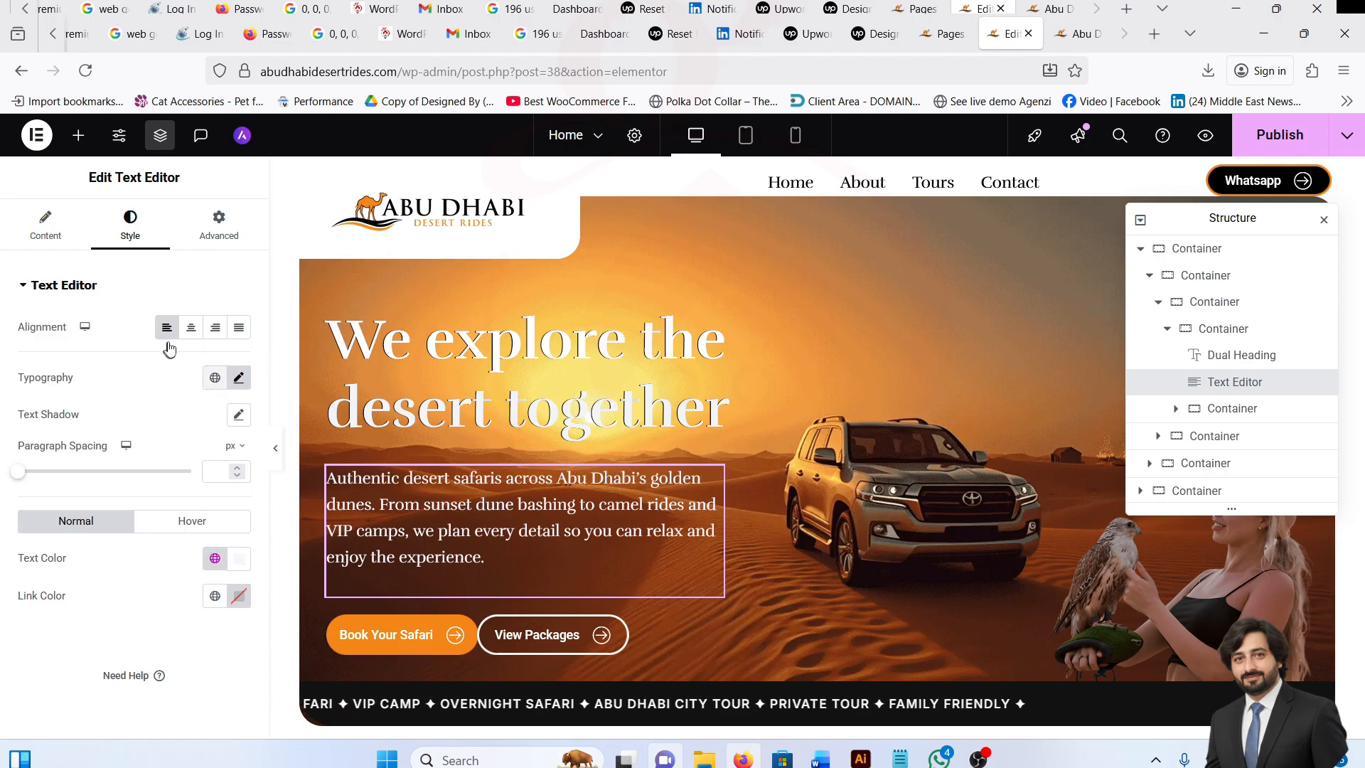
Examine the Text Editor's typography settings and its text color value.
click(238, 378)
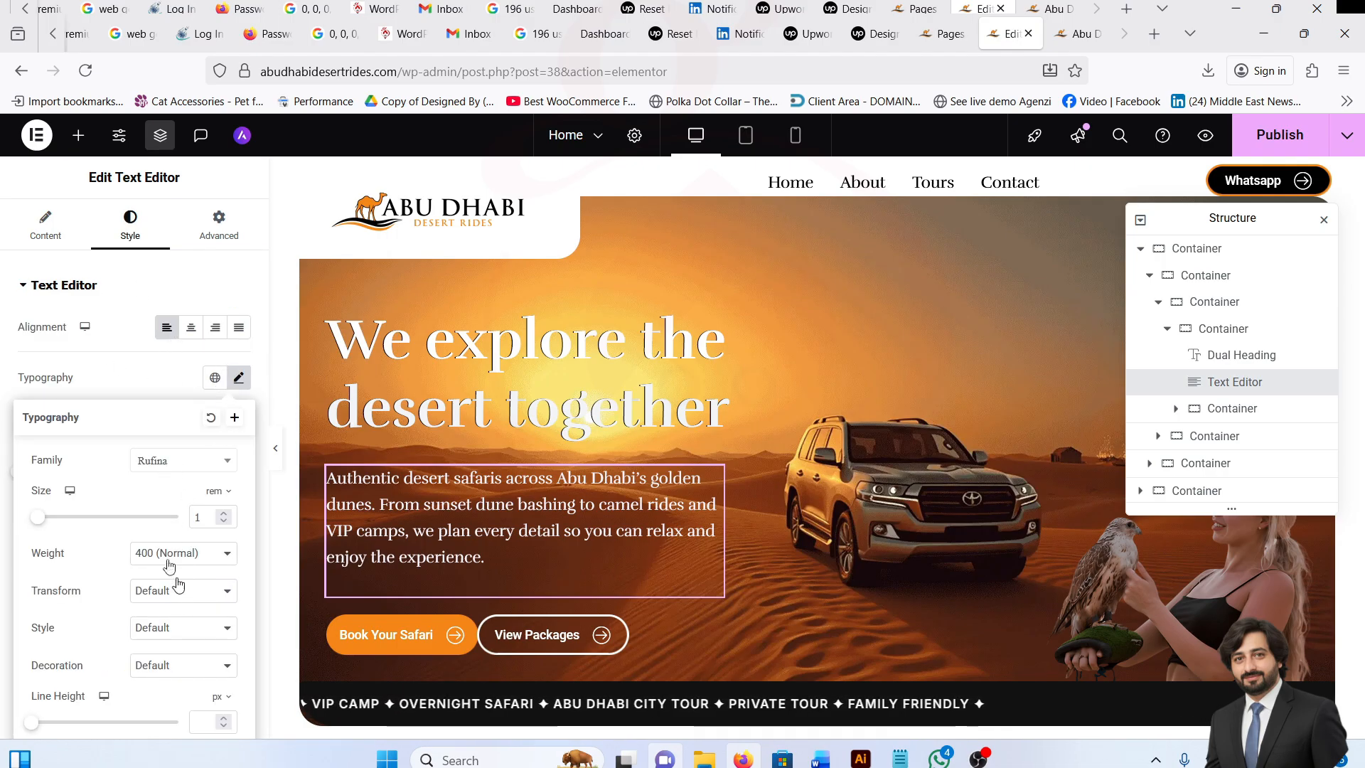
click(163, 386)
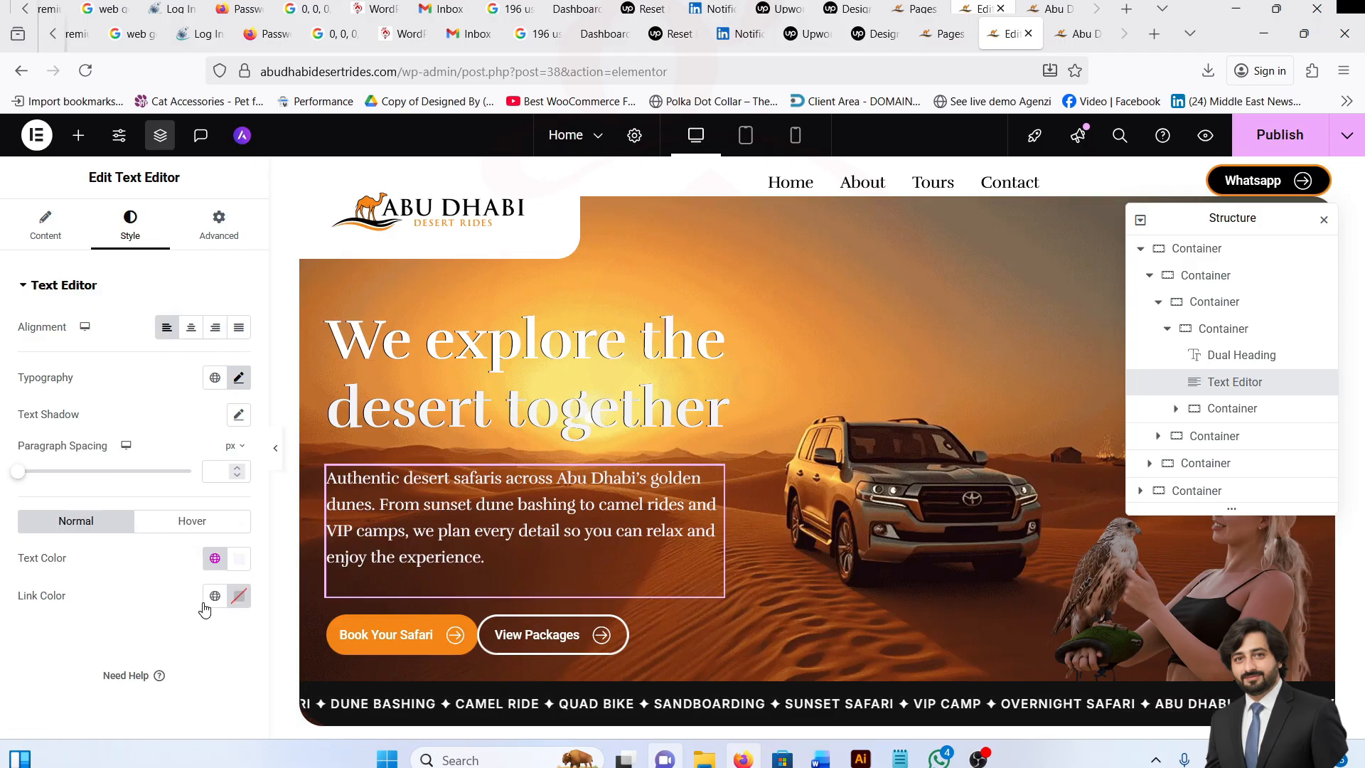
click(241, 561)
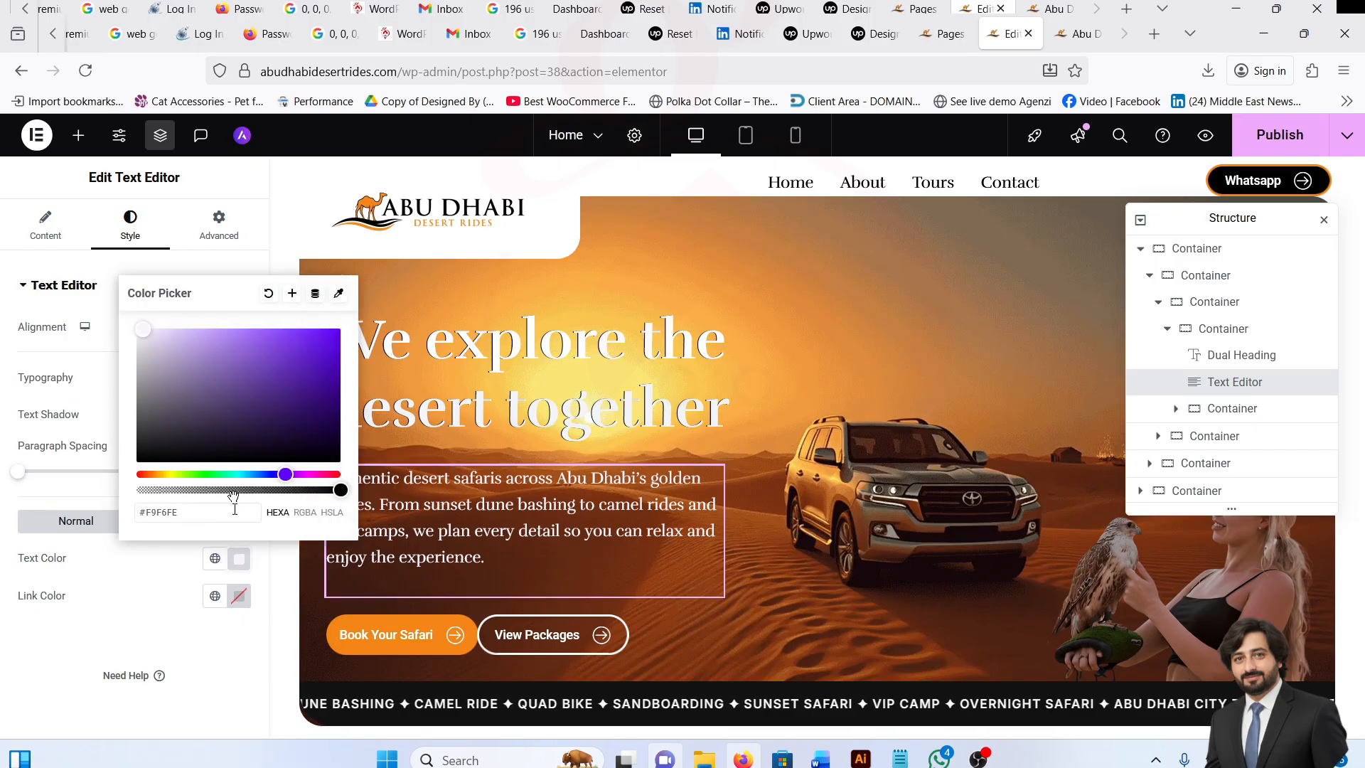
click(158, 512)
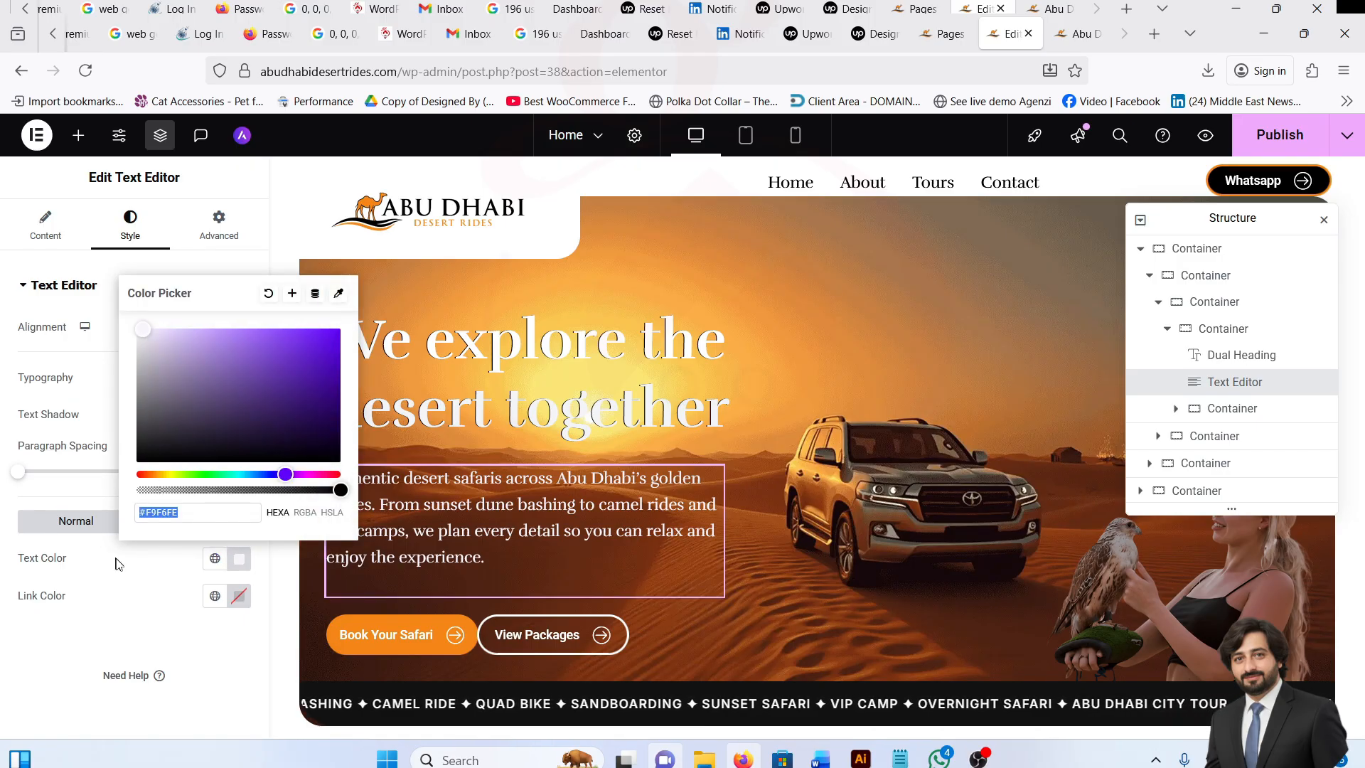
click(120, 566)
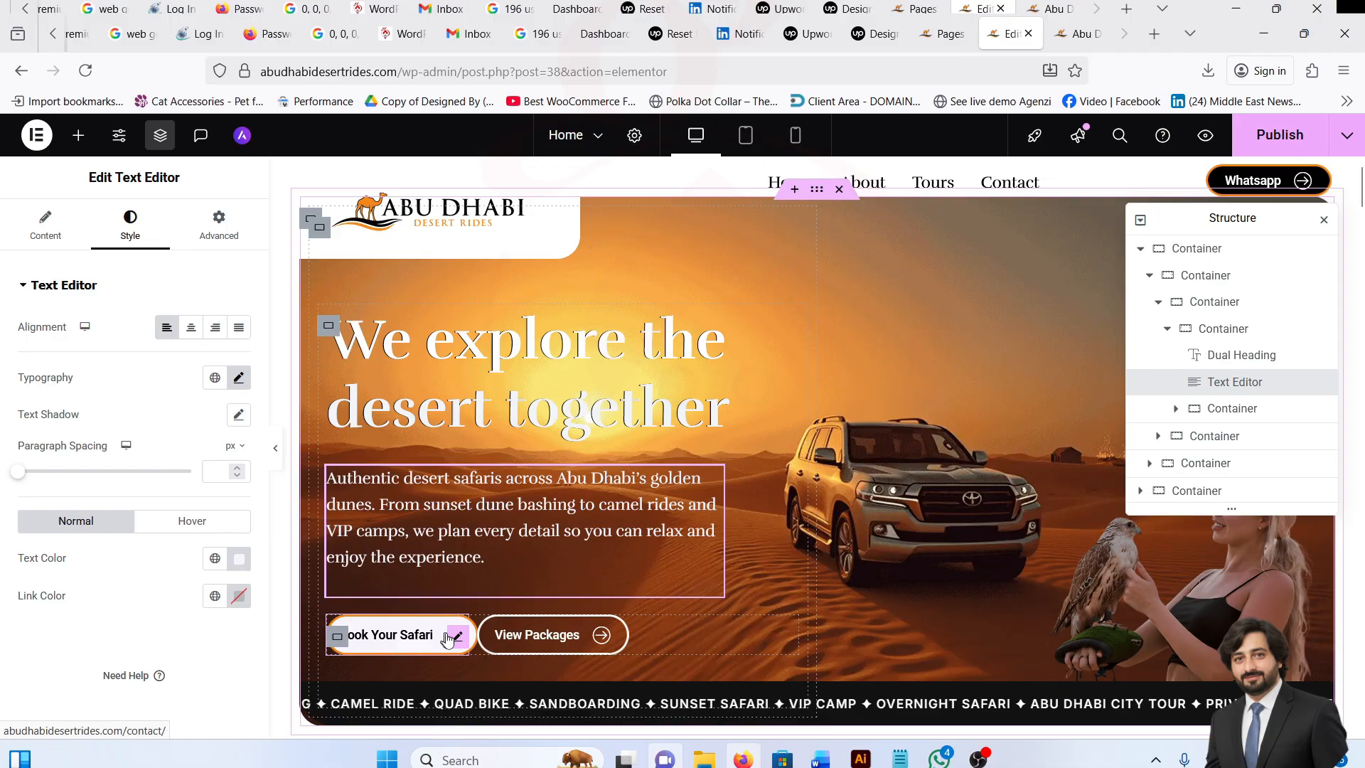
Open the Book Your Safari button's settings and review its text and link type options, keeping URL selected.
click(390, 635)
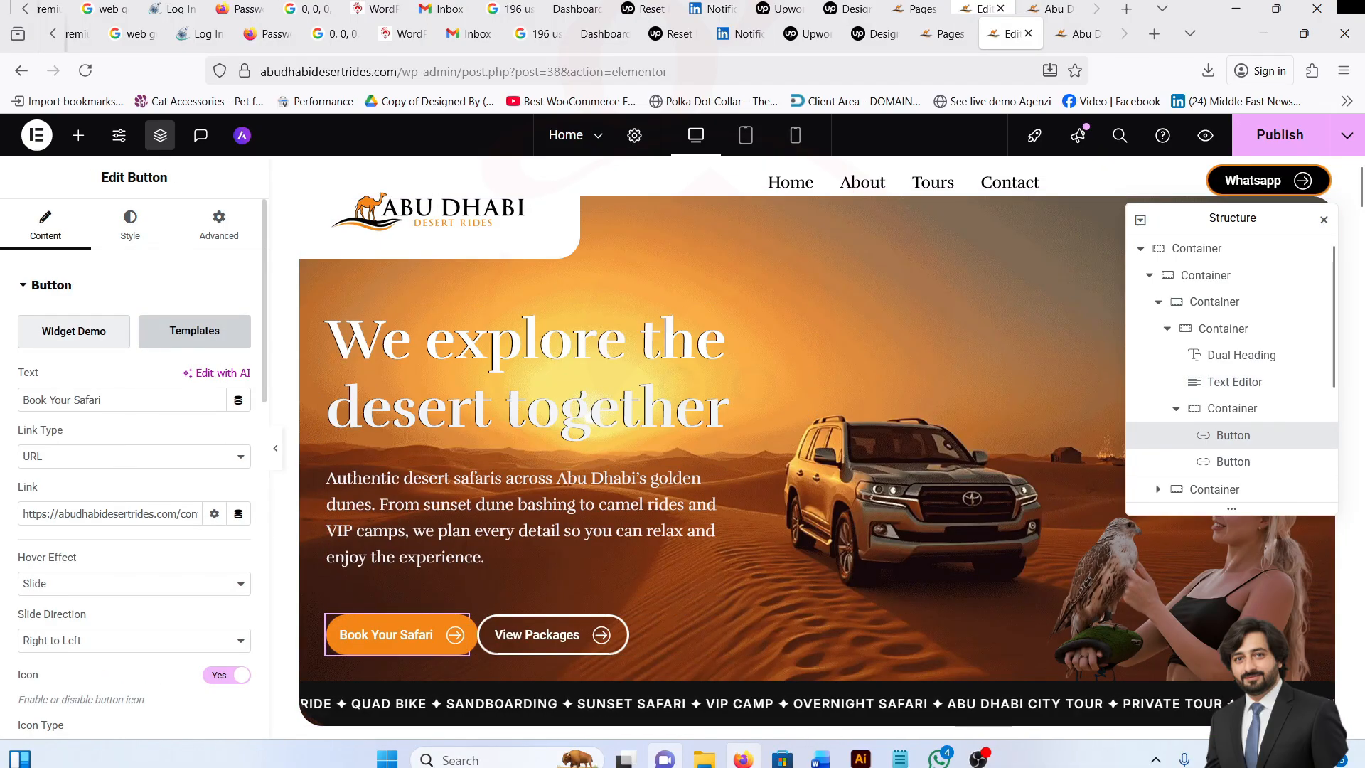
triple_click(119, 399)
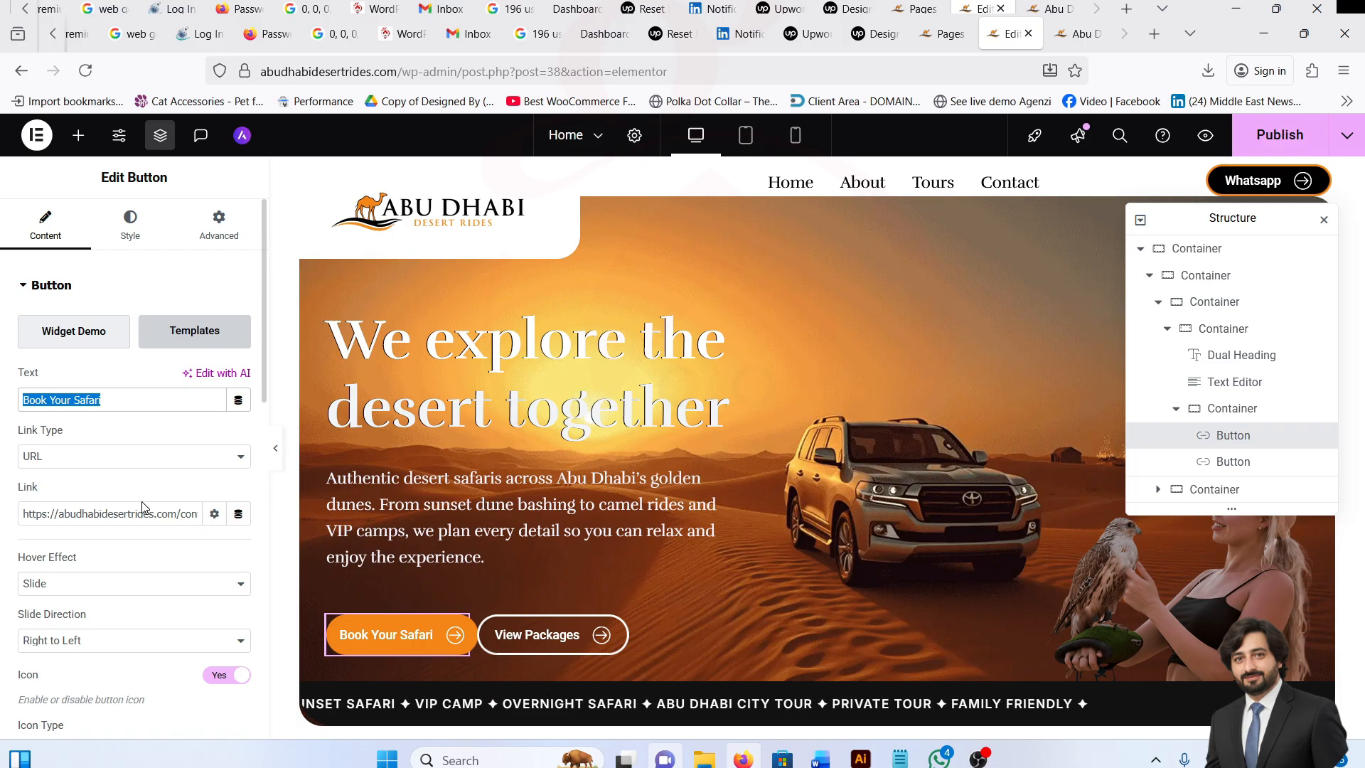
click(107, 400)
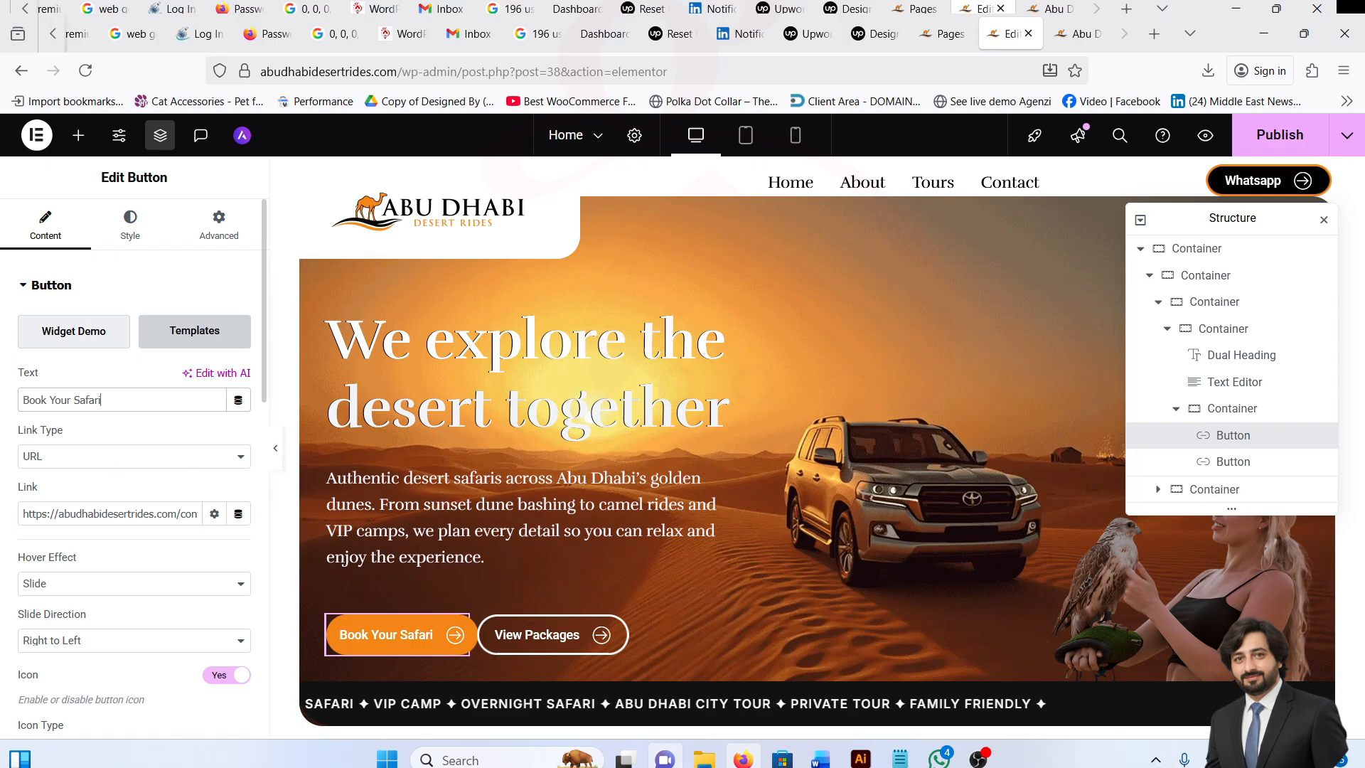
click(92, 456)
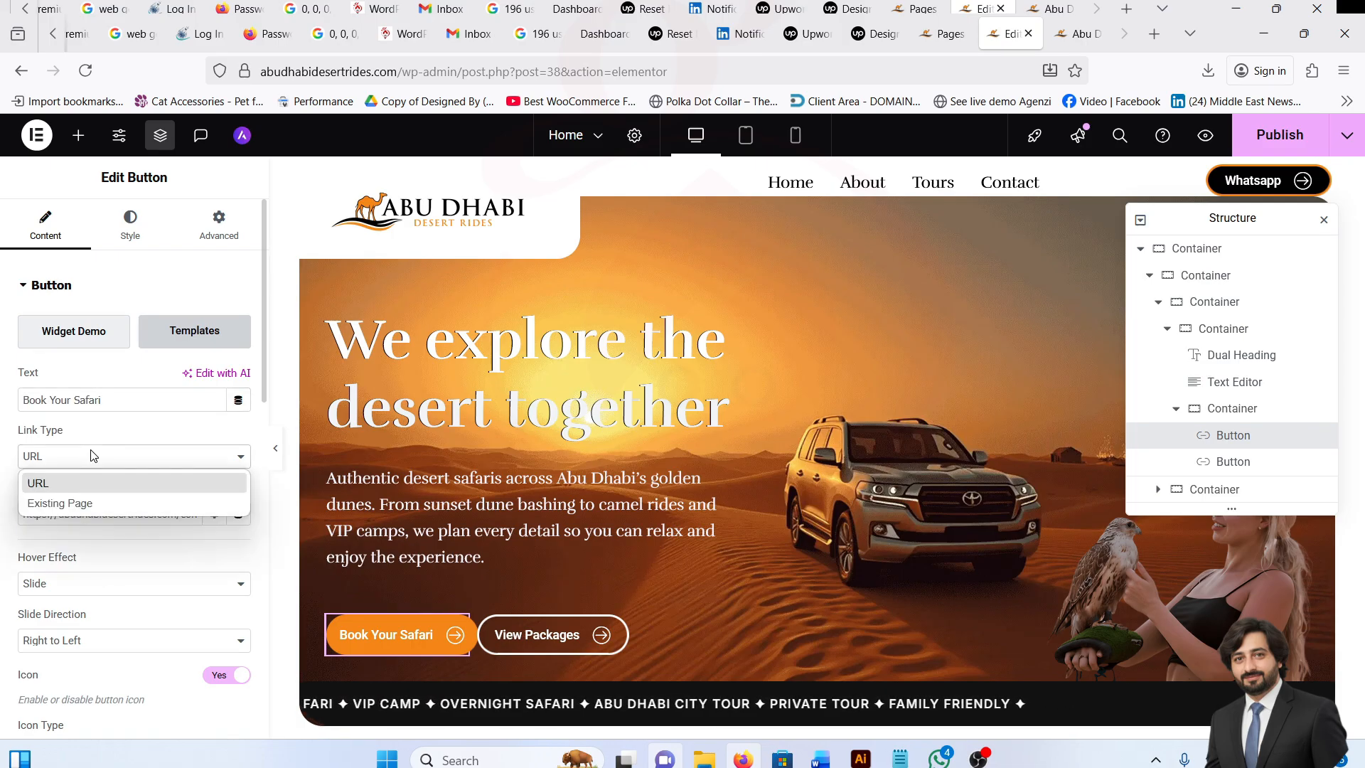
click(58, 485)
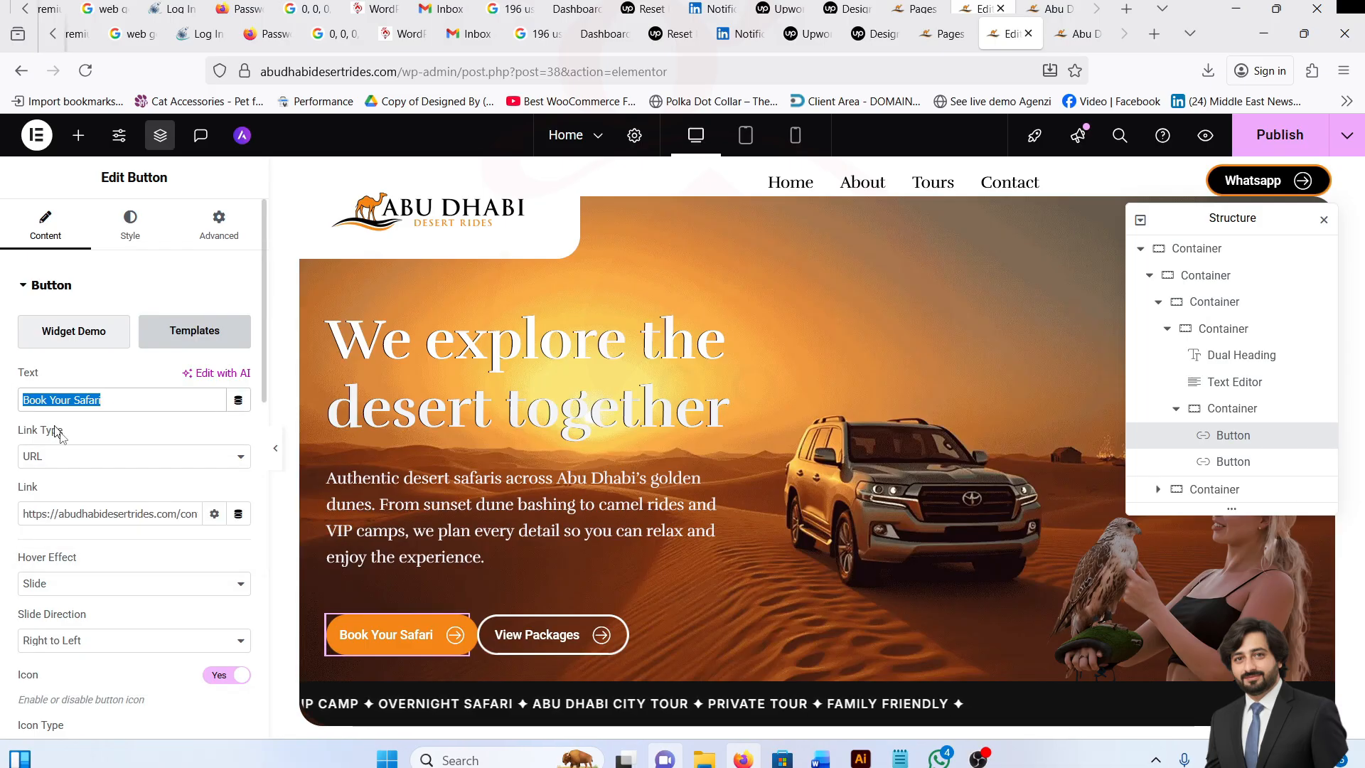
click(79, 455)
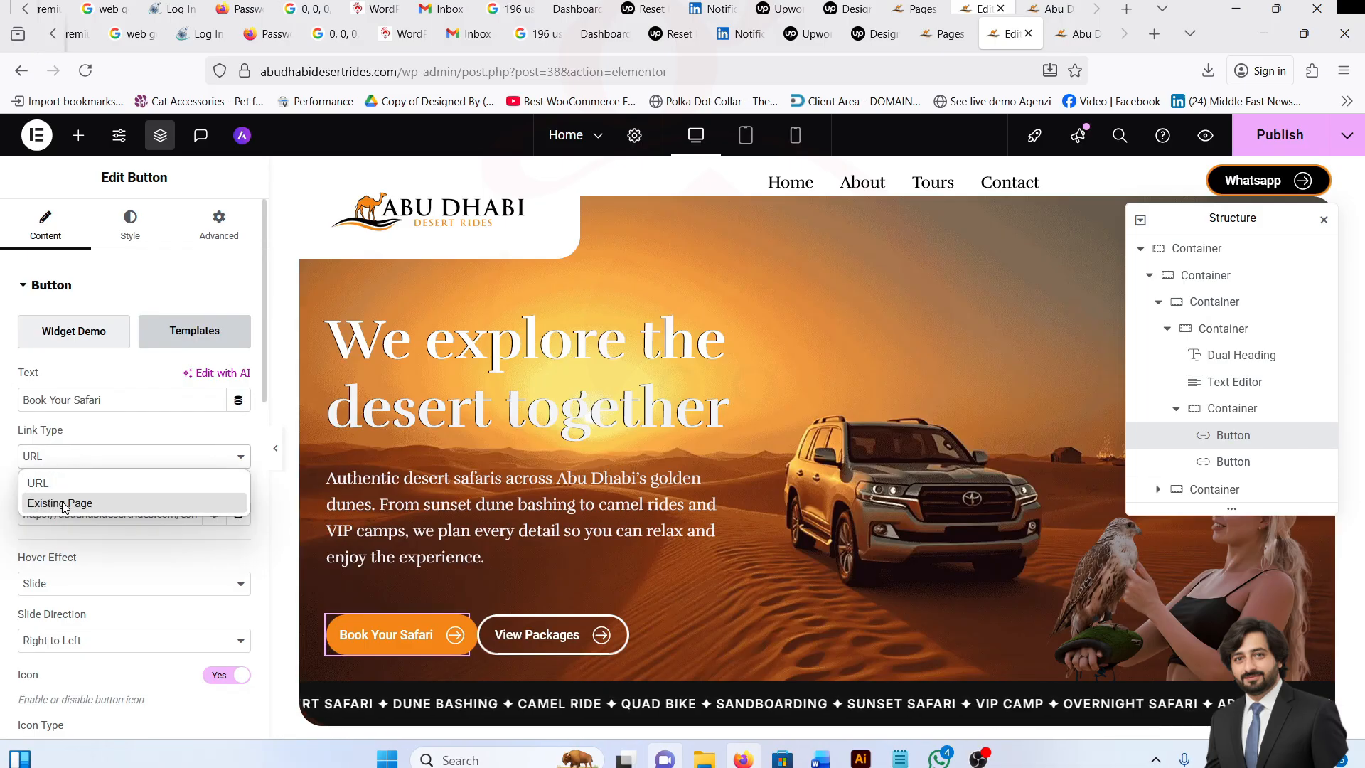
click(74, 483)
Try the Existing Page link type for the Book Your Safari button, view the selectable pages, and return the type to URL.
click(87, 456)
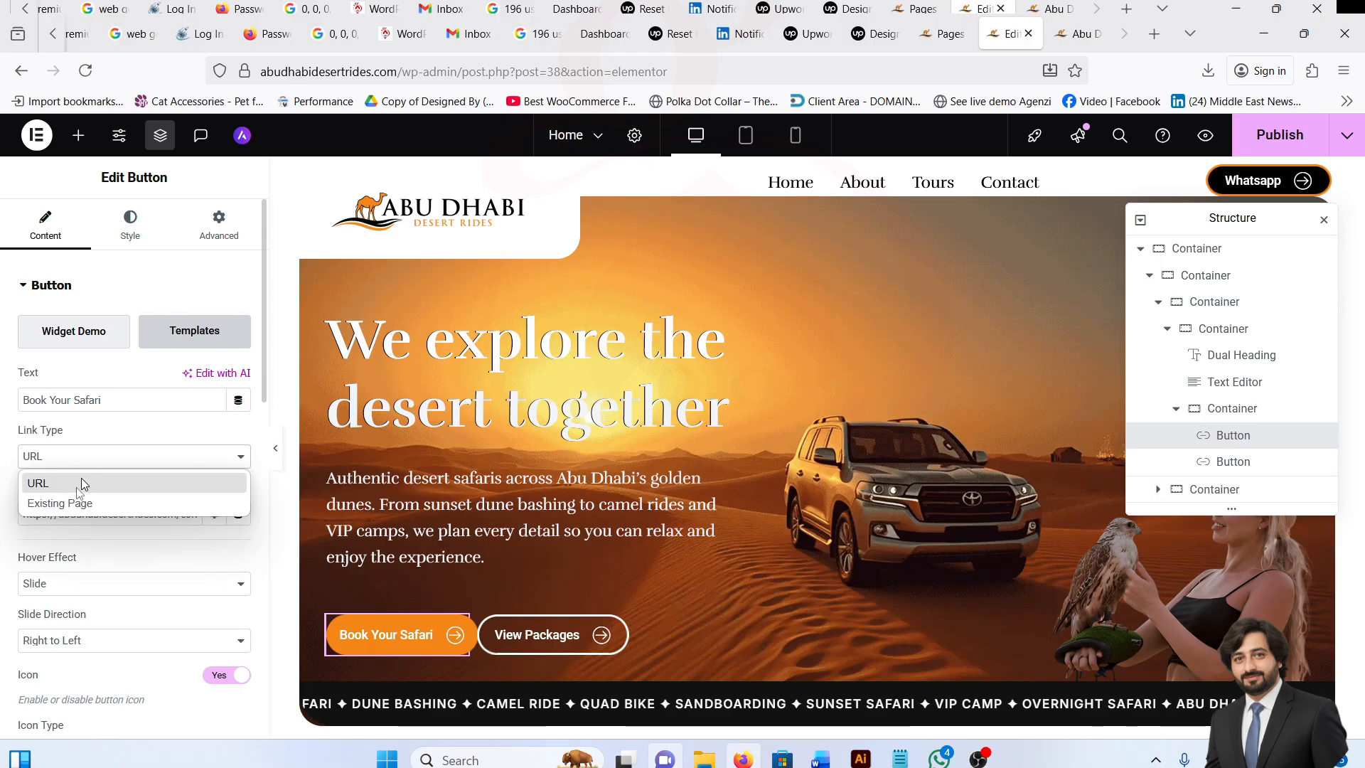
click(72, 503)
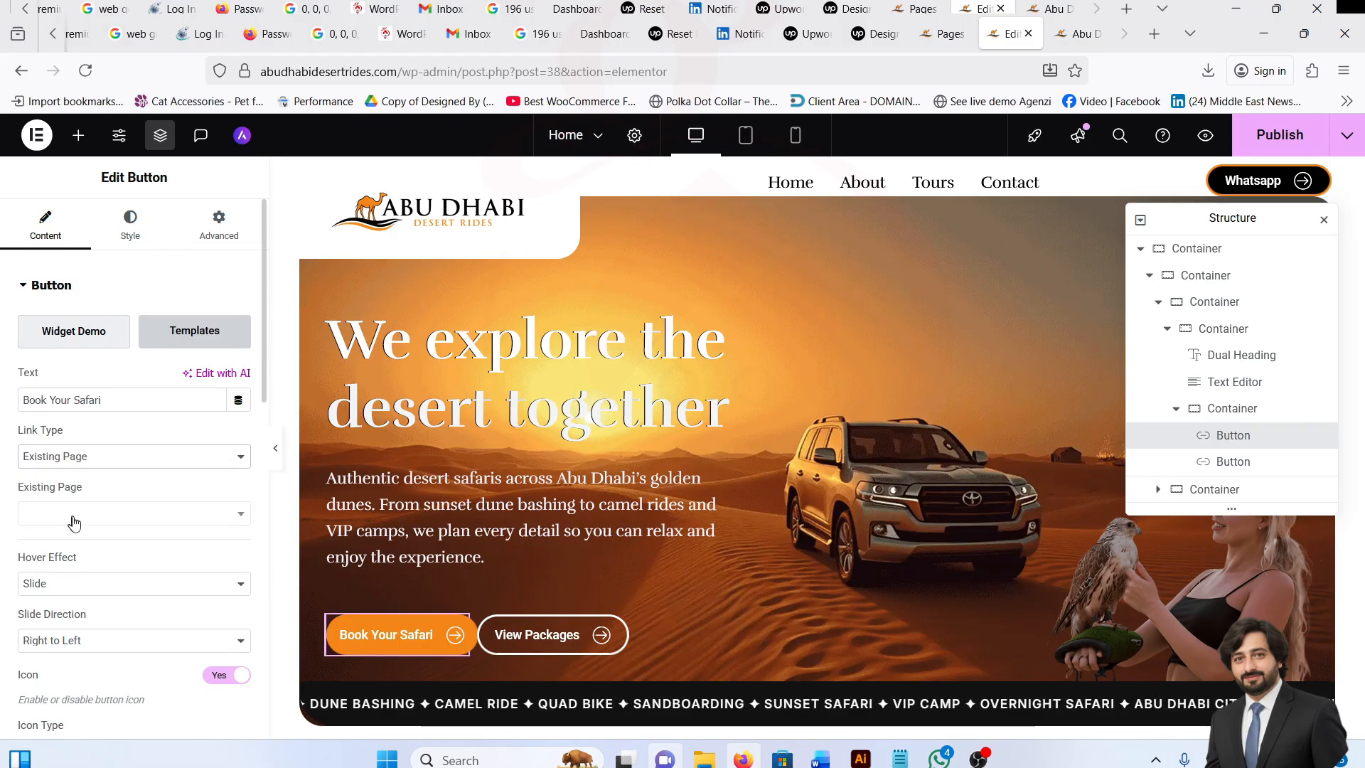
click(100, 518)
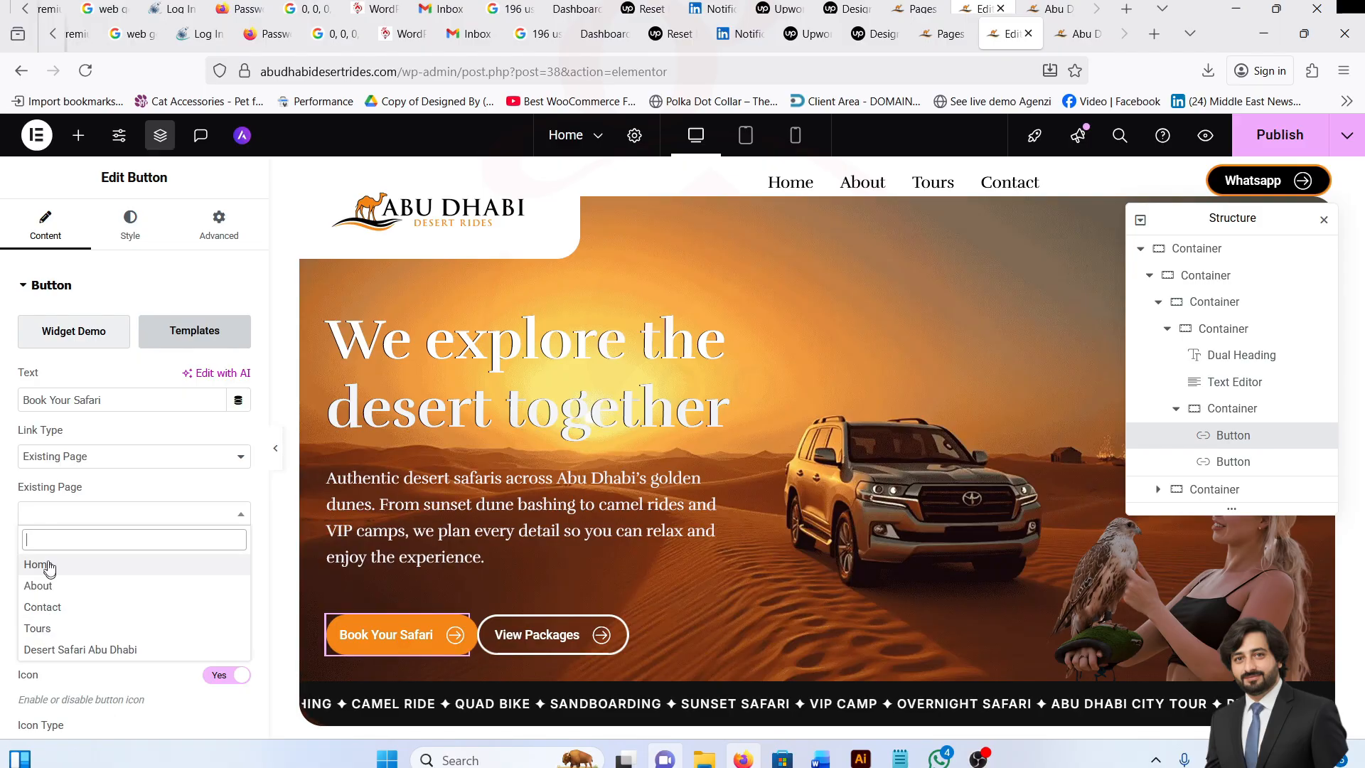
click(101, 496)
click(164, 462)
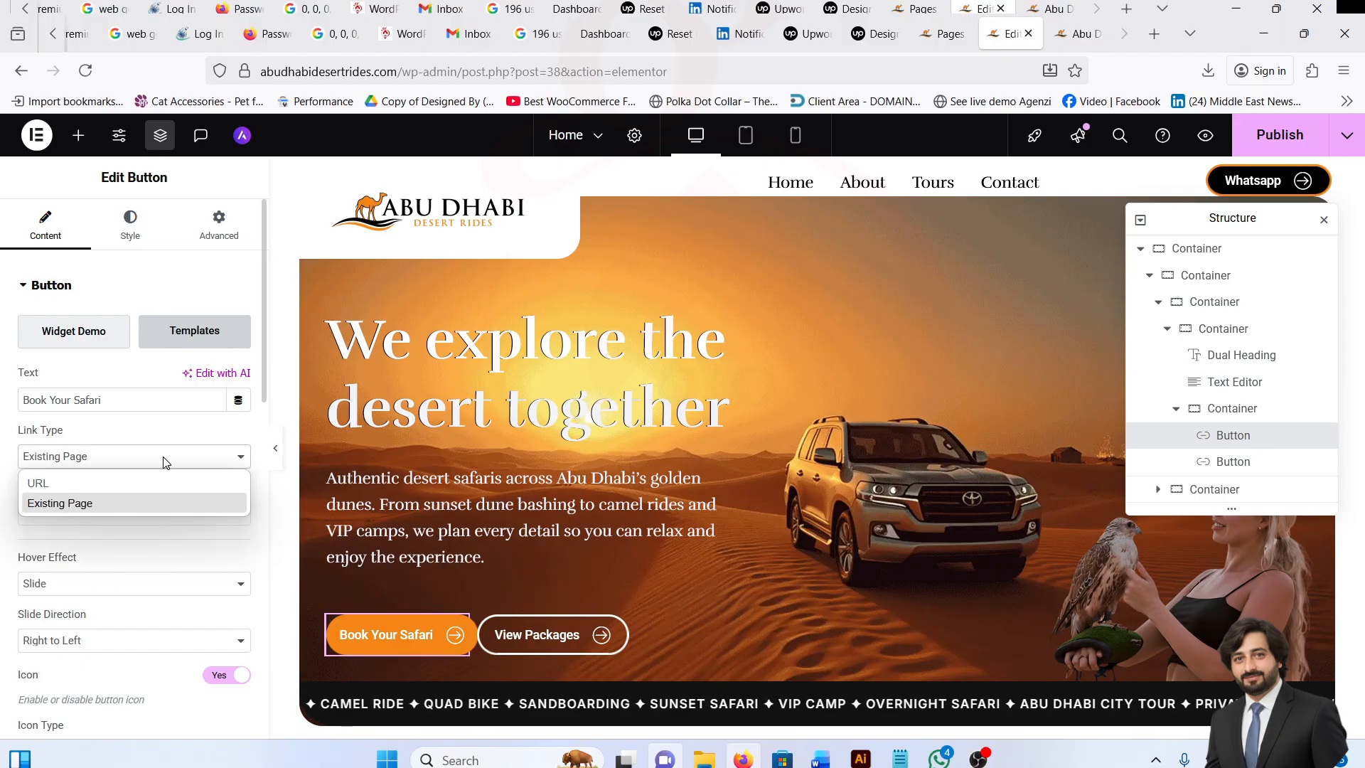
click(59, 504)
click(85, 463)
click(64, 484)
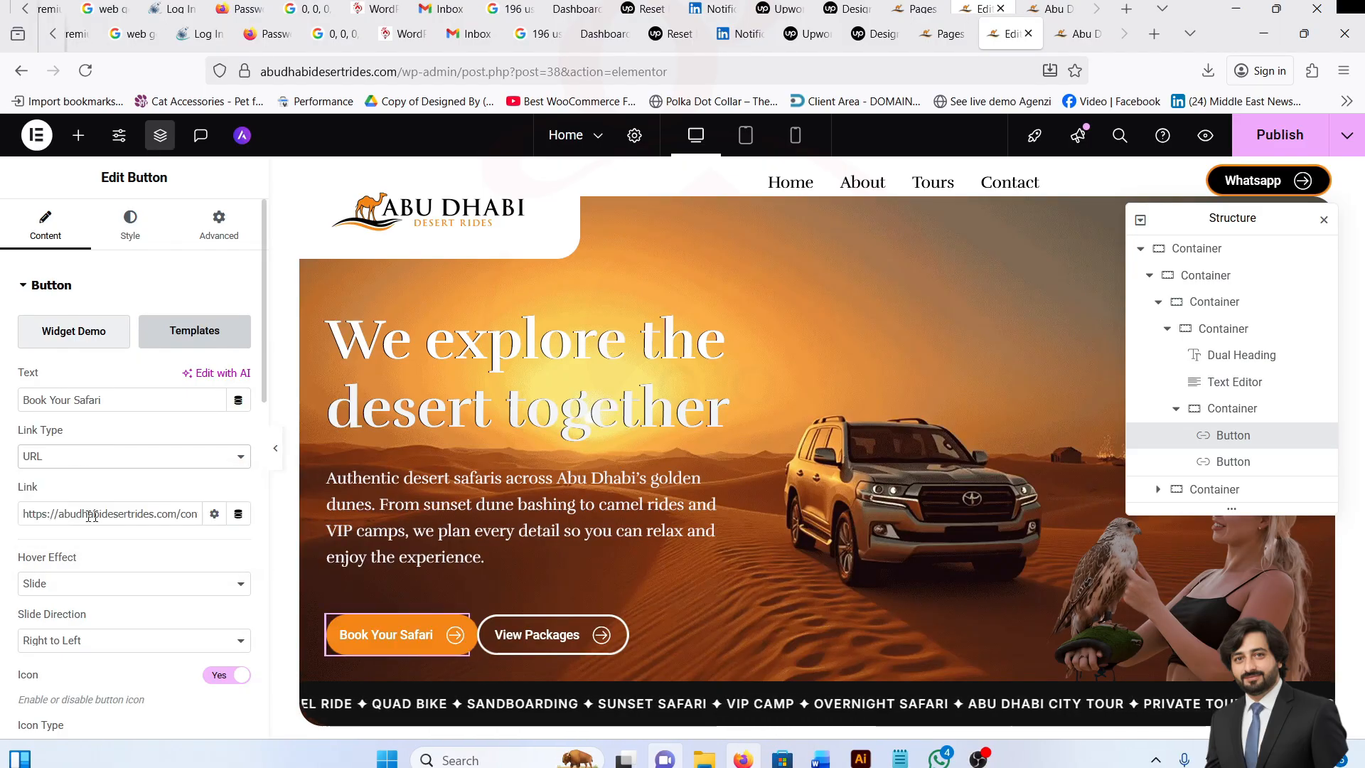
Try the Shutter and Icon Fade hover effects on the Book Your Safari button, and set the effect back to Slide.
scroll(24, 560, down, 2)
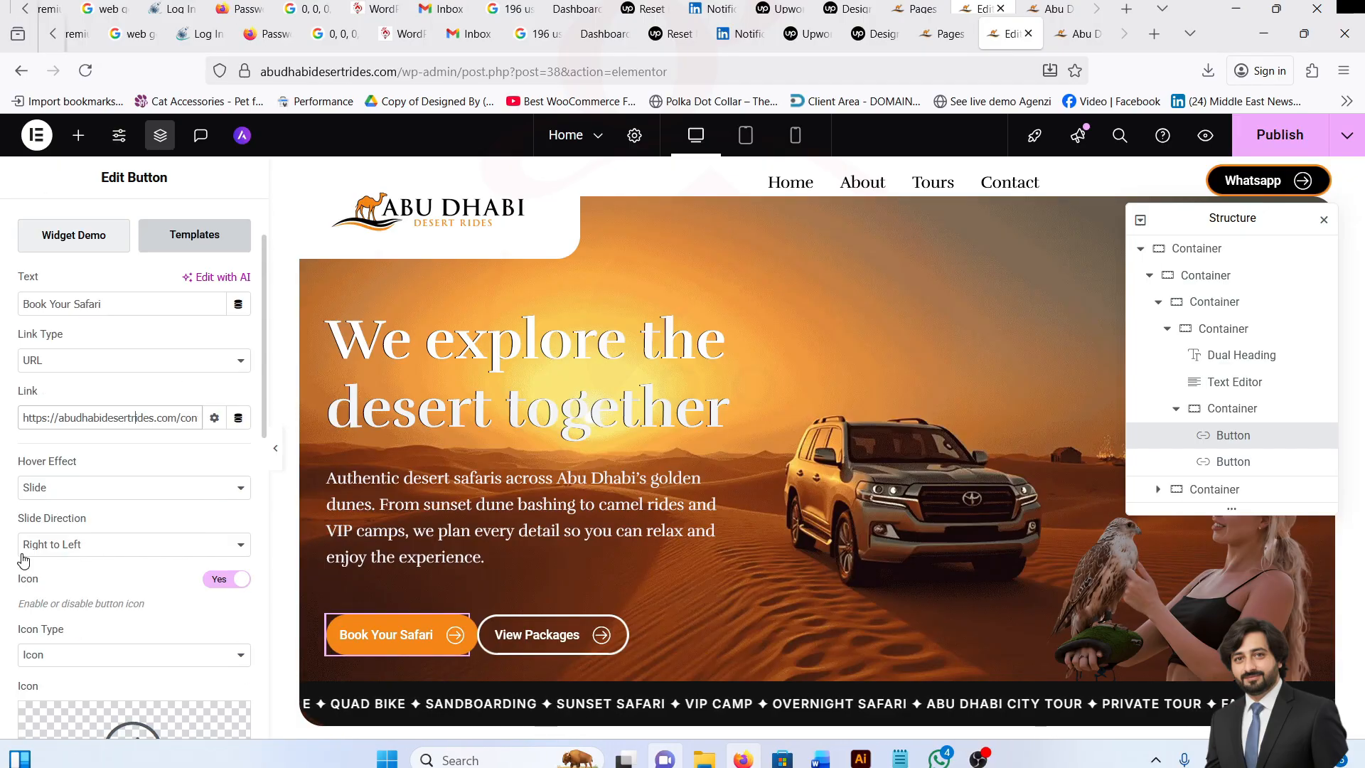
click(63, 492)
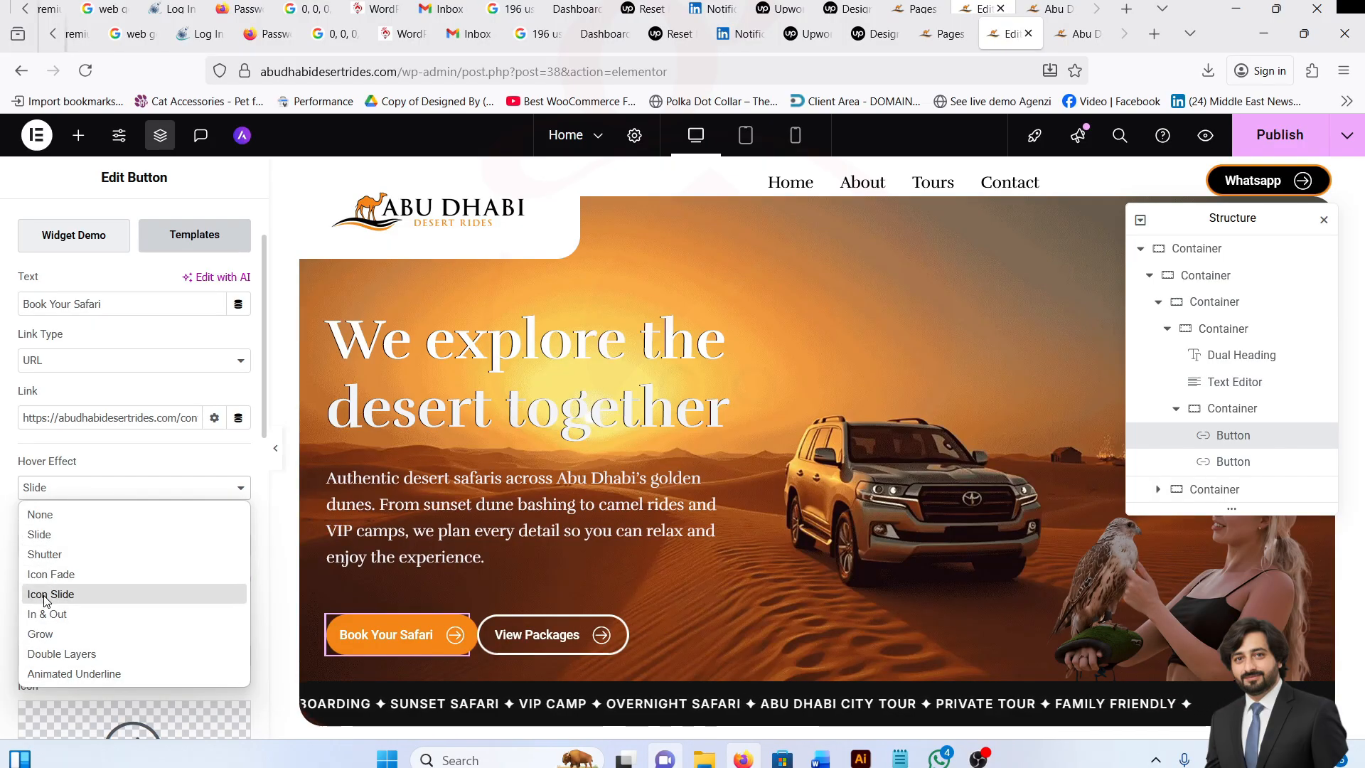
click(49, 555)
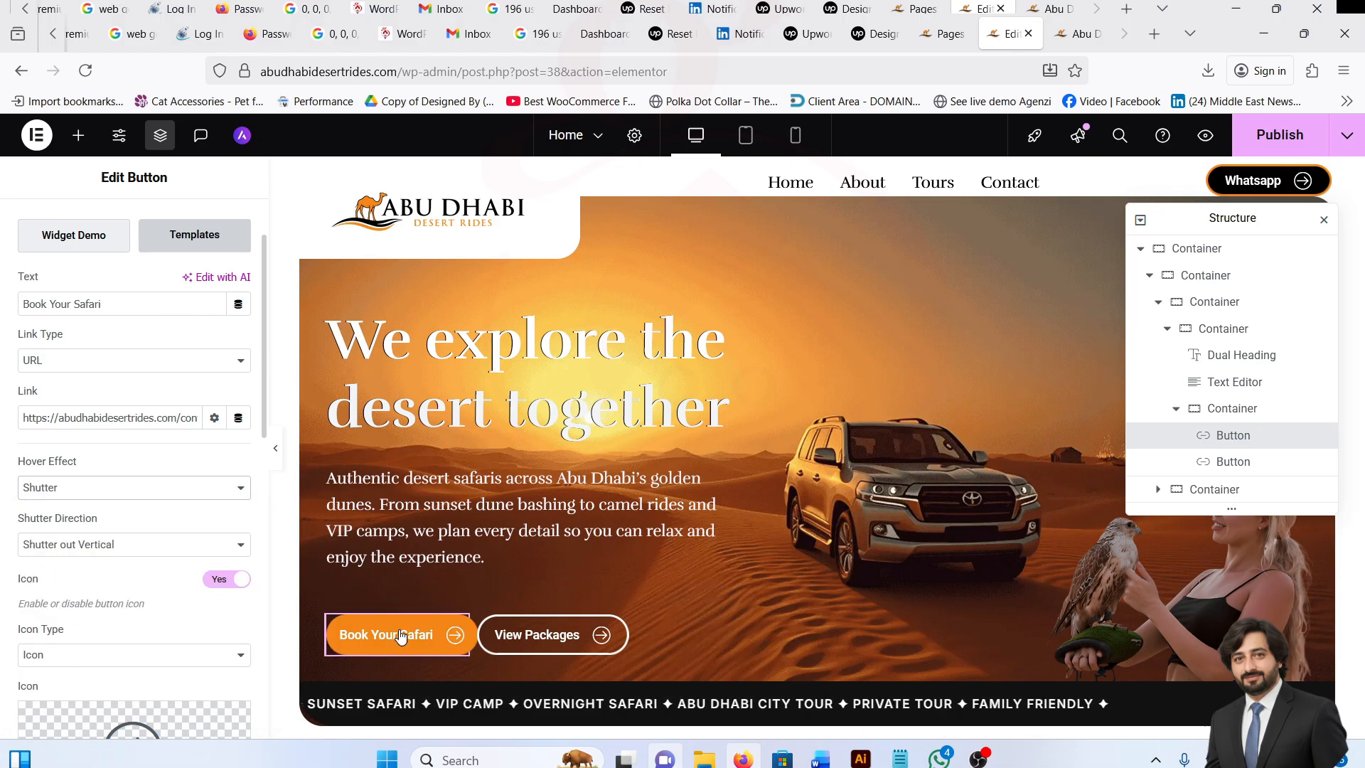
click(66, 488)
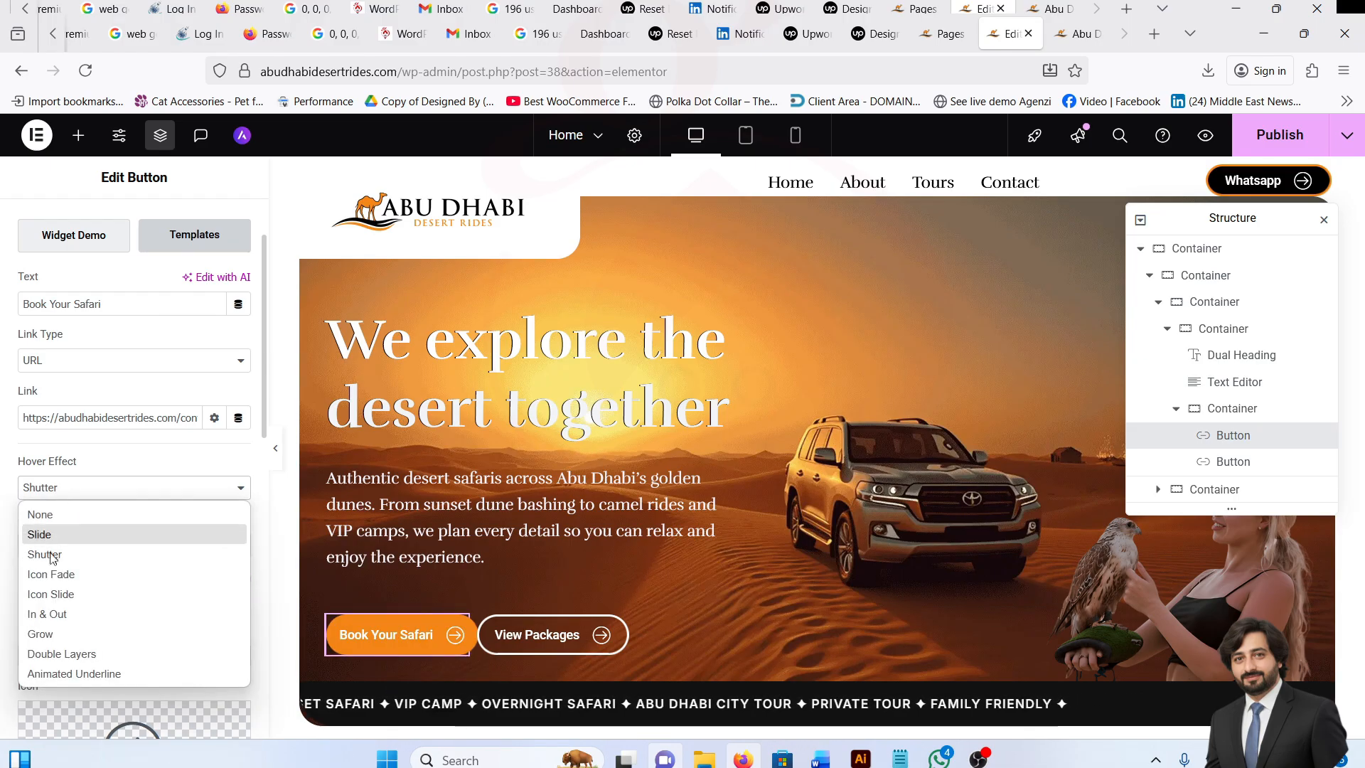
click(46, 573)
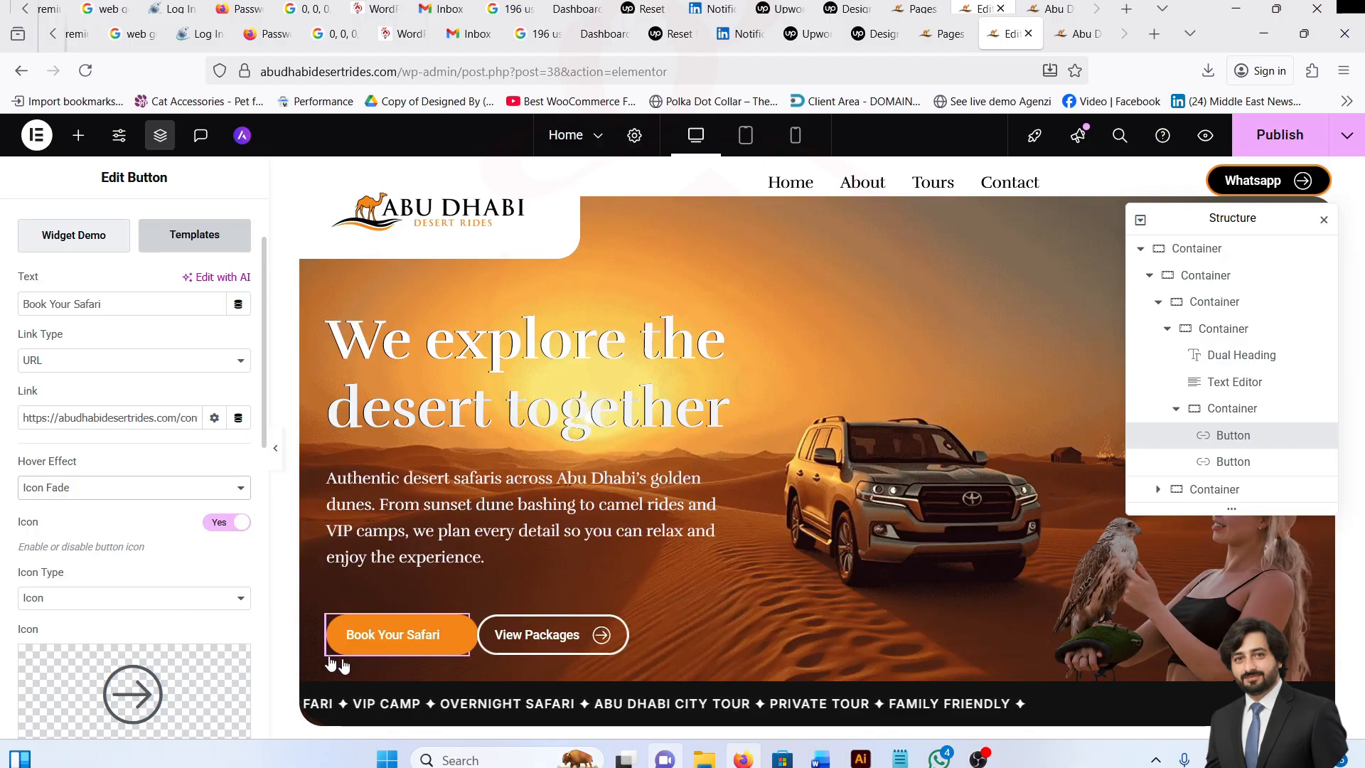
click(75, 491)
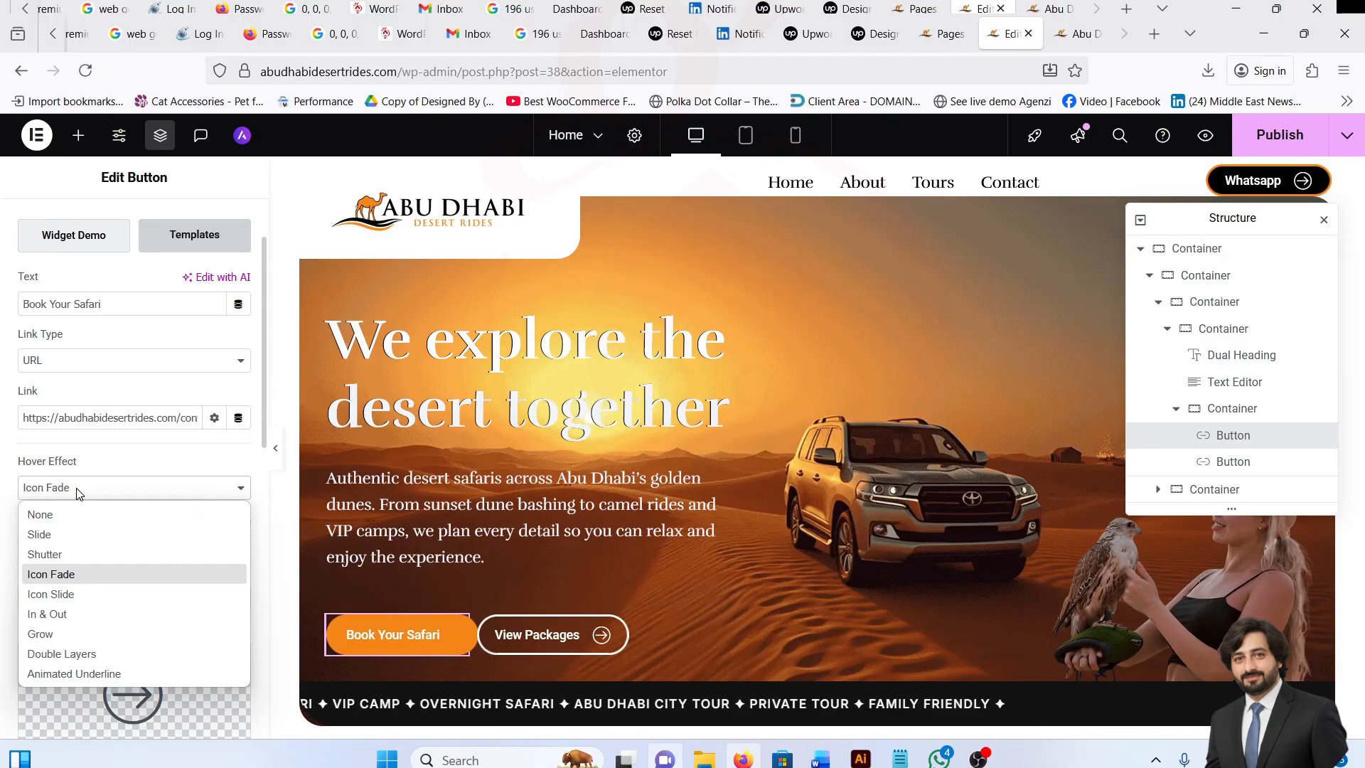
click(52, 534)
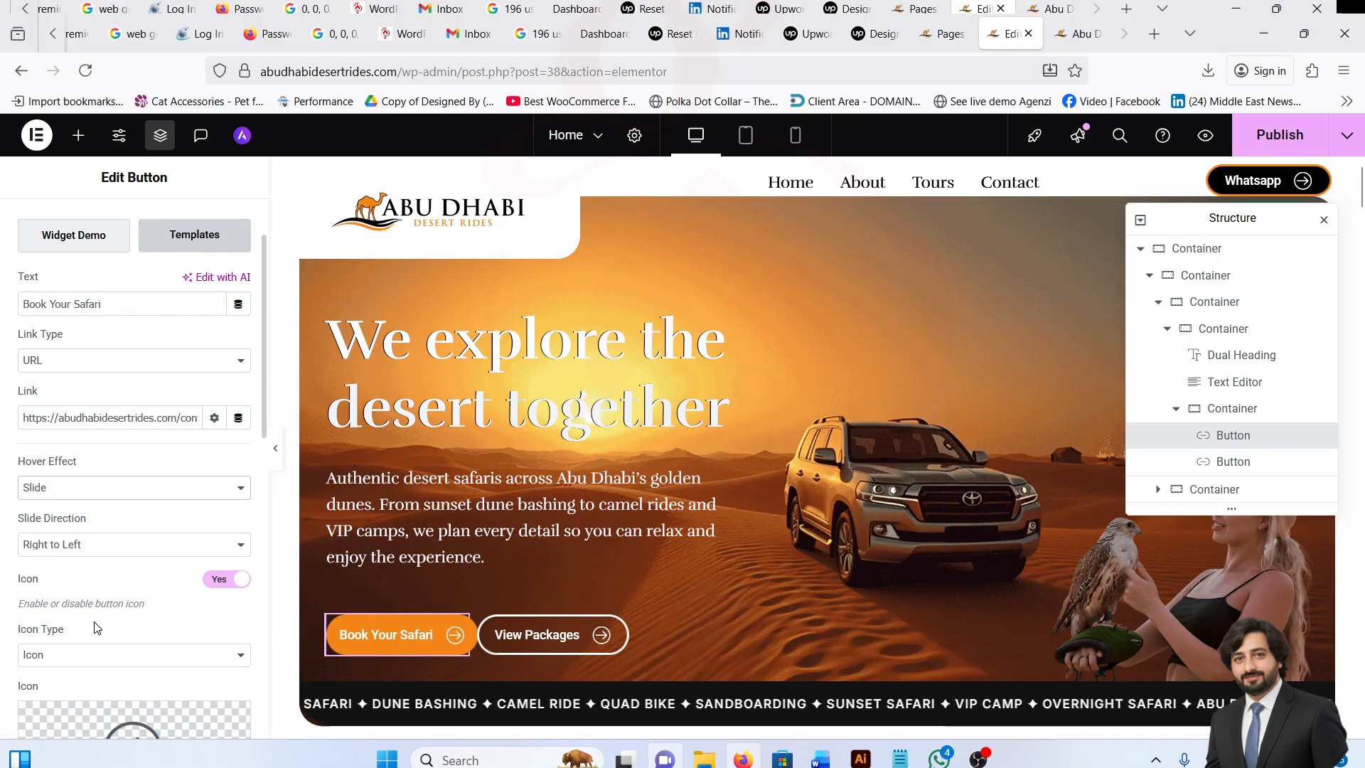
Review the button's icon type options and the selected arrow in the icon library, leaving the icon as it is.
scroll(122, 600, down, 1)
scroll(121, 605, down, 1)
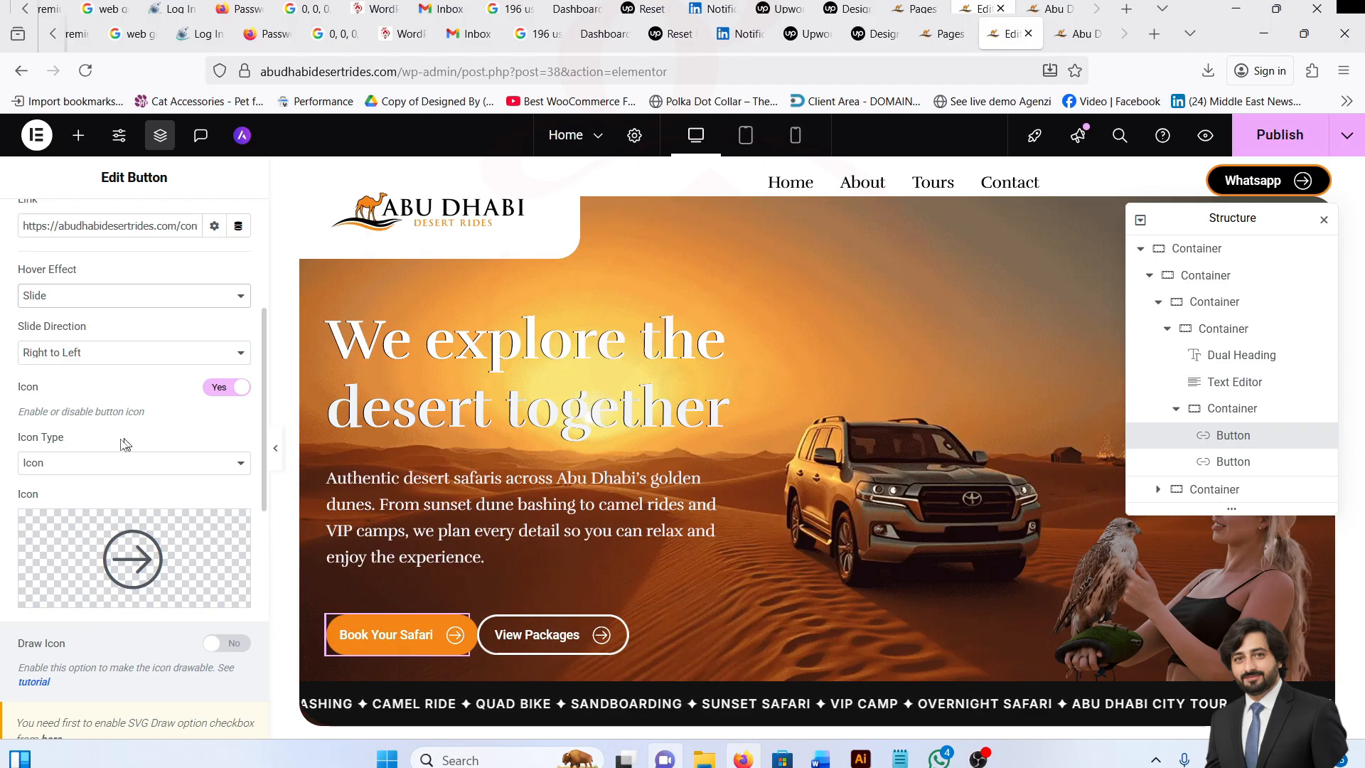
click(62, 463)
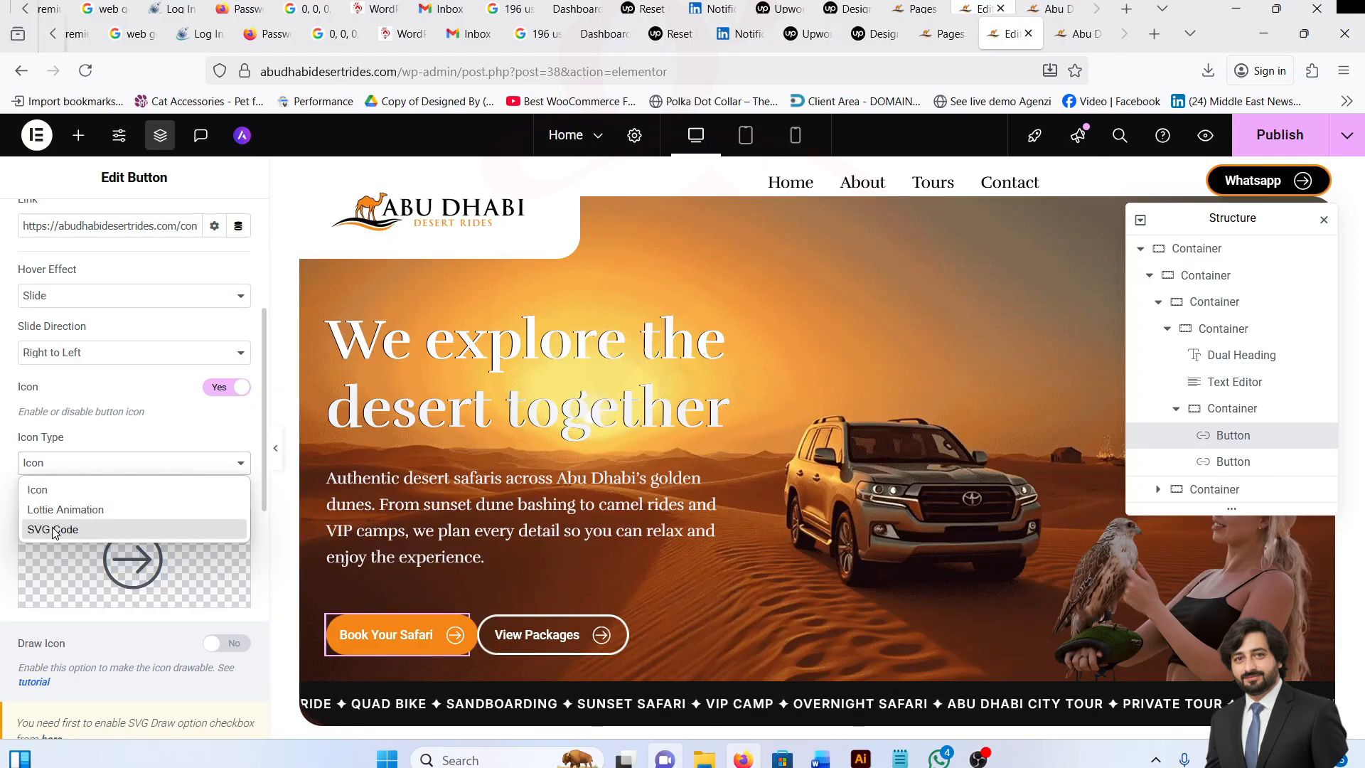
click(57, 489)
mouse_move(140, 547)
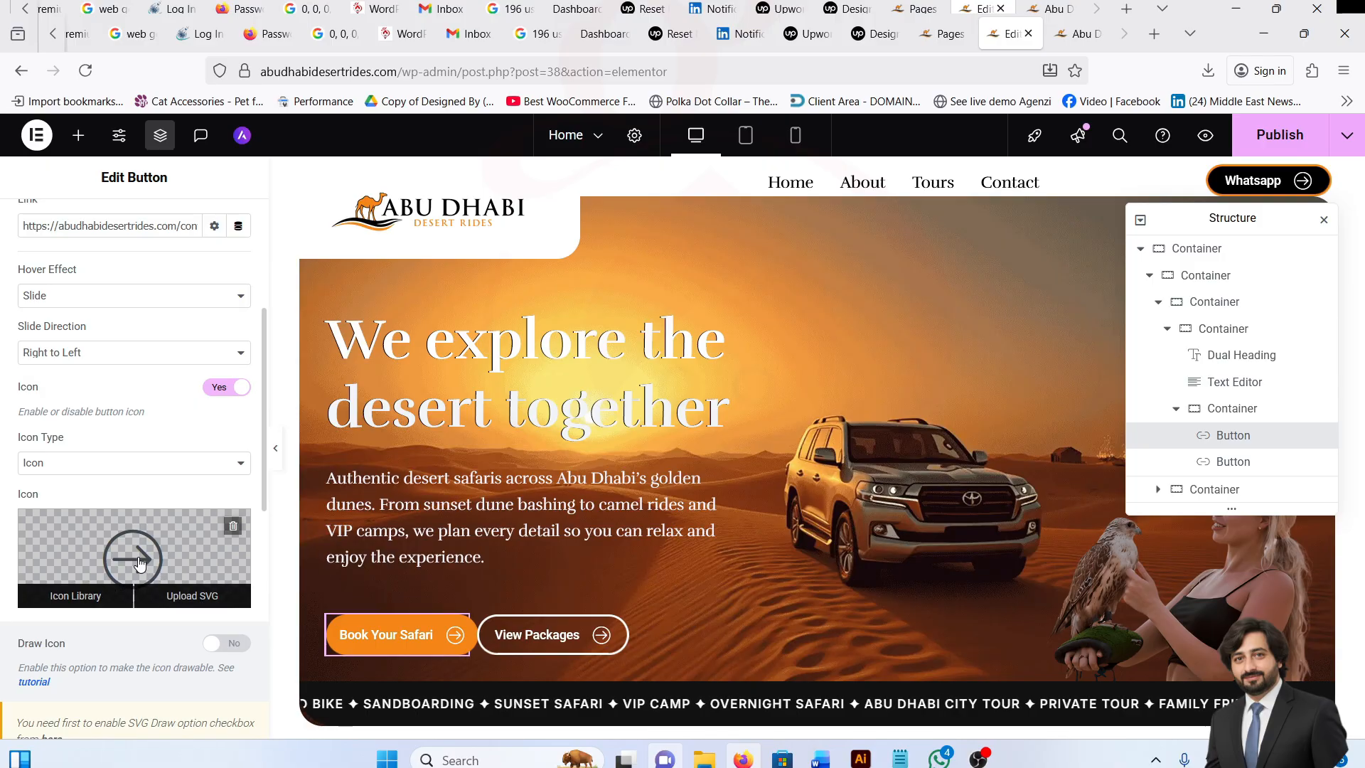
click(132, 560)
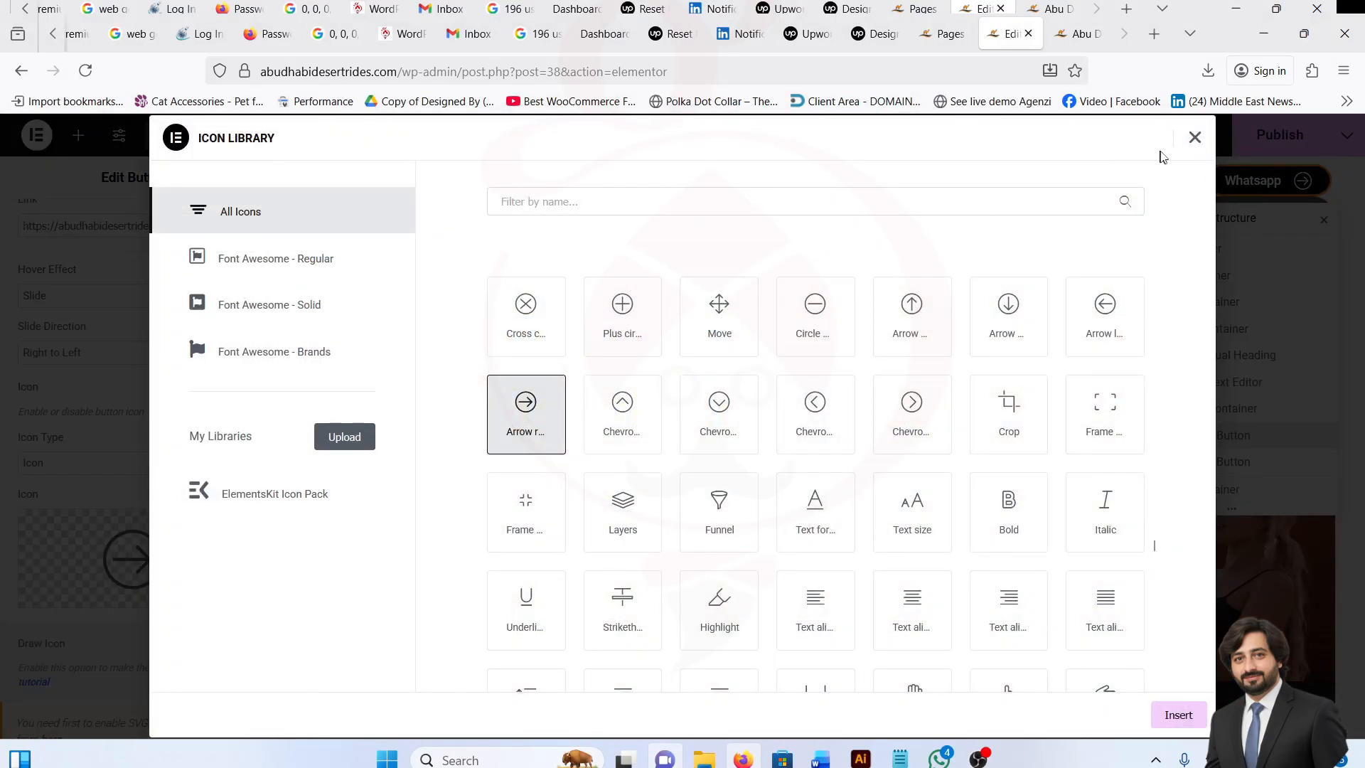
click(1195, 139)
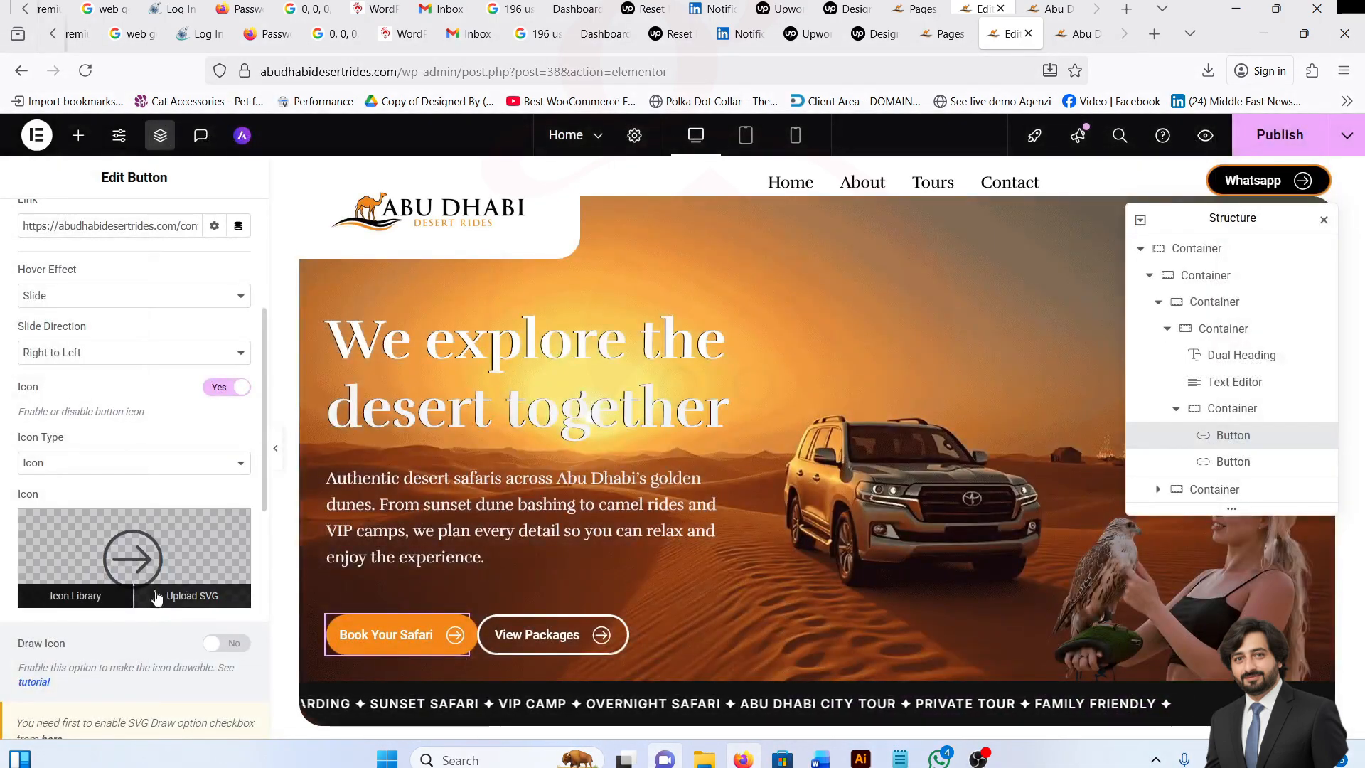
Look over the button's icon position, icon size, icon spacing, button size and alignment settings.
scroll(147, 630, down, 5)
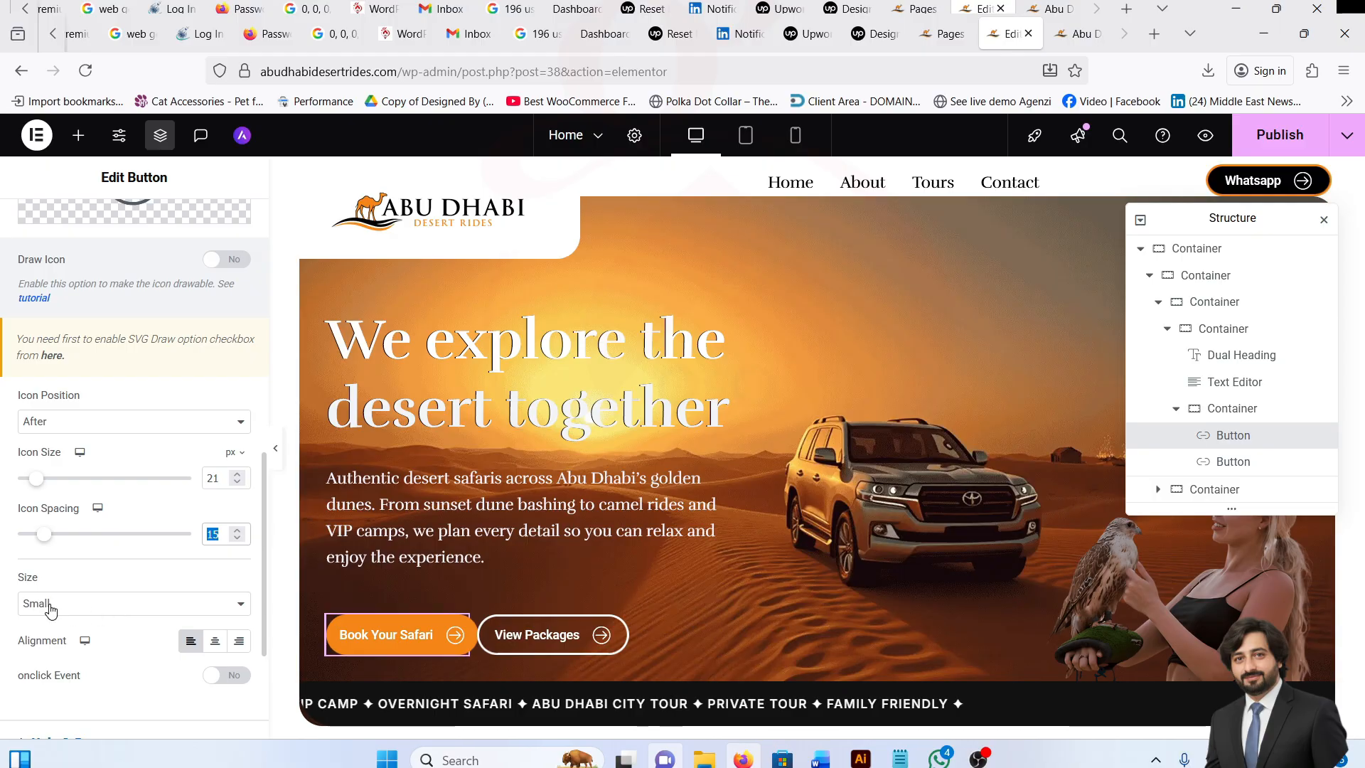
click(91, 617)
click(94, 615)
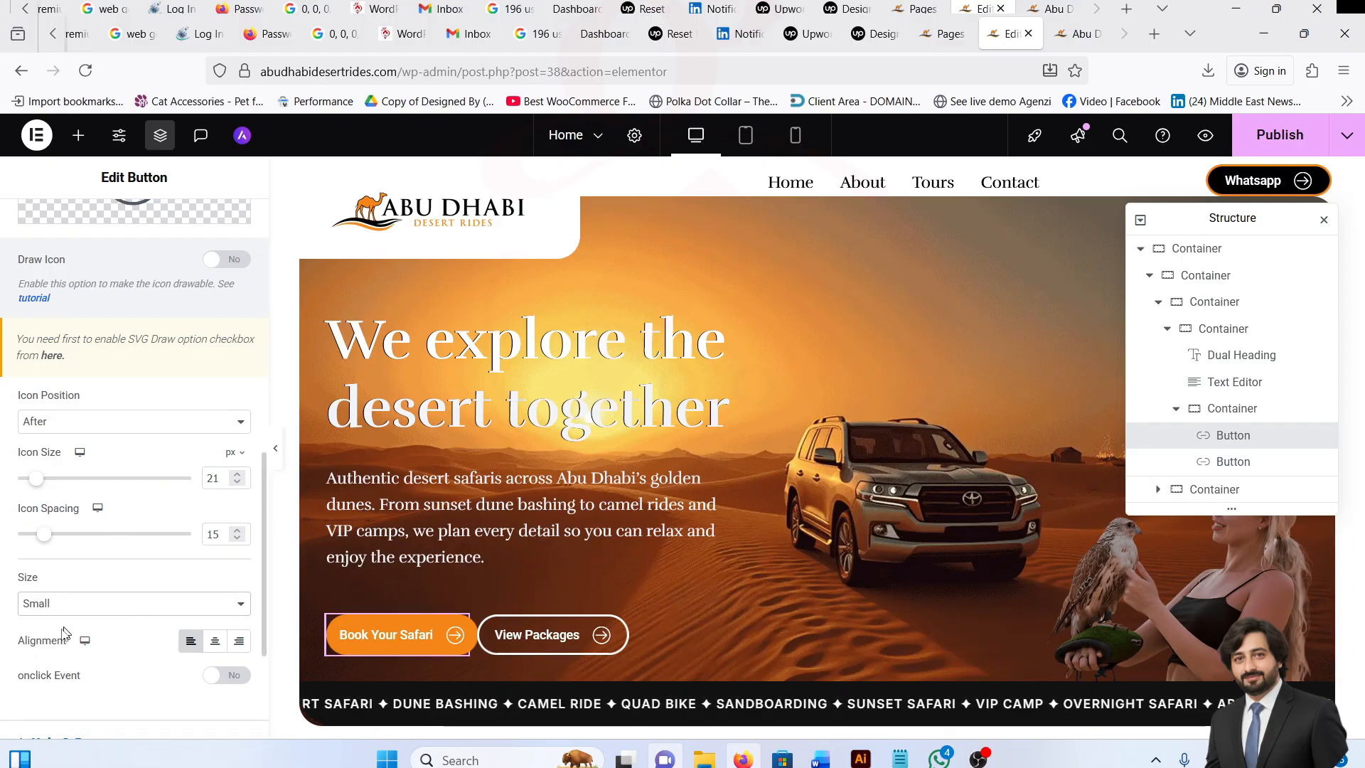
scroll(104, 652, down, 2)
scroll(100, 652, up, 1)
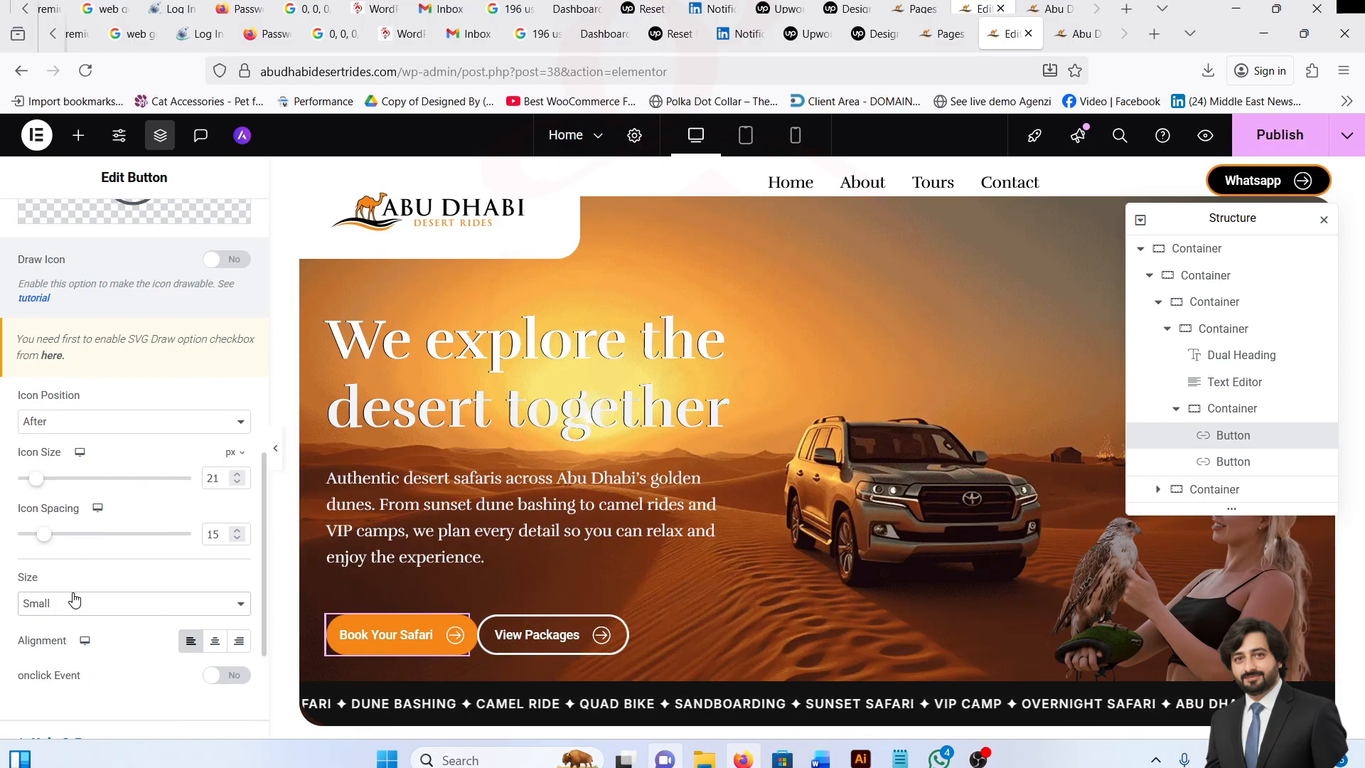
scroll(75, 599, up, 15)
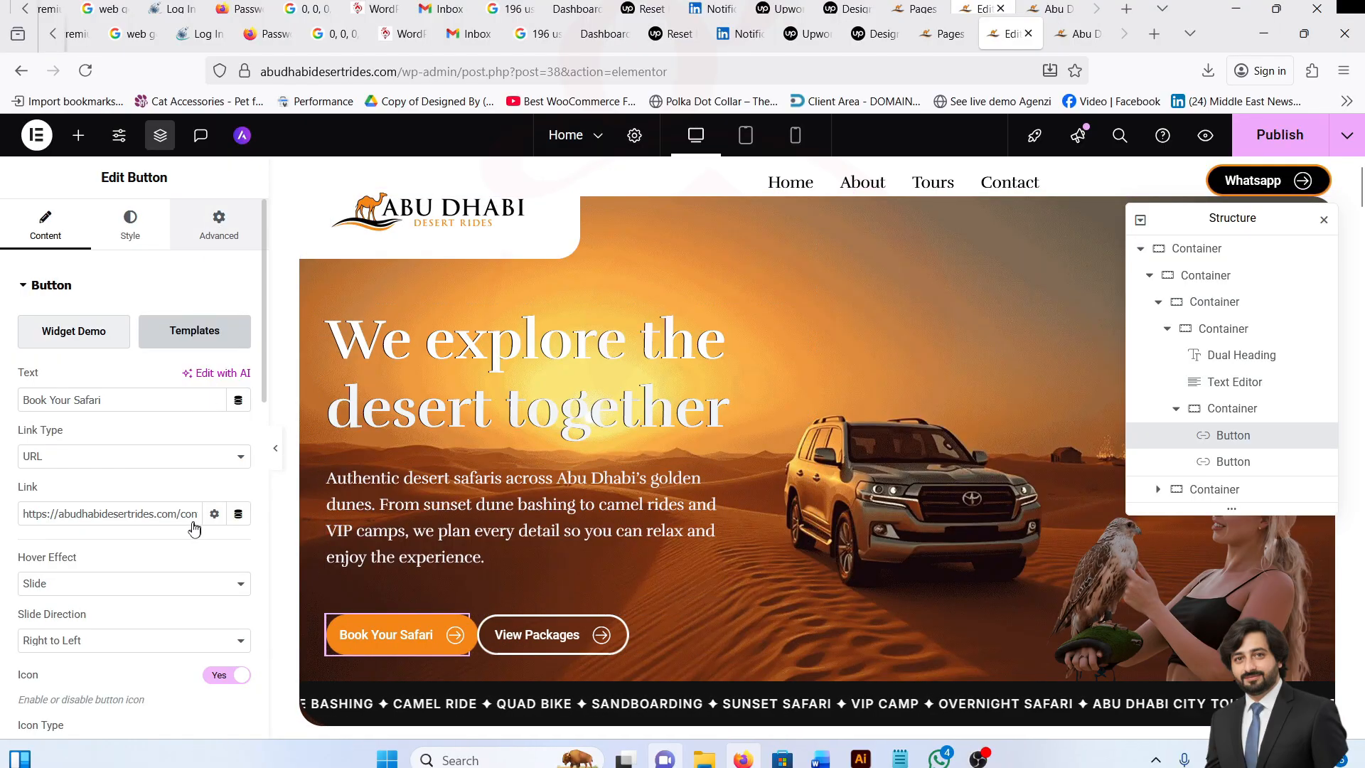
Examine the Book Your Safari button's advanced layout settings, including margin, padding, width type and custom width.
click(219, 224)
scroll(218, 224, down, 1)
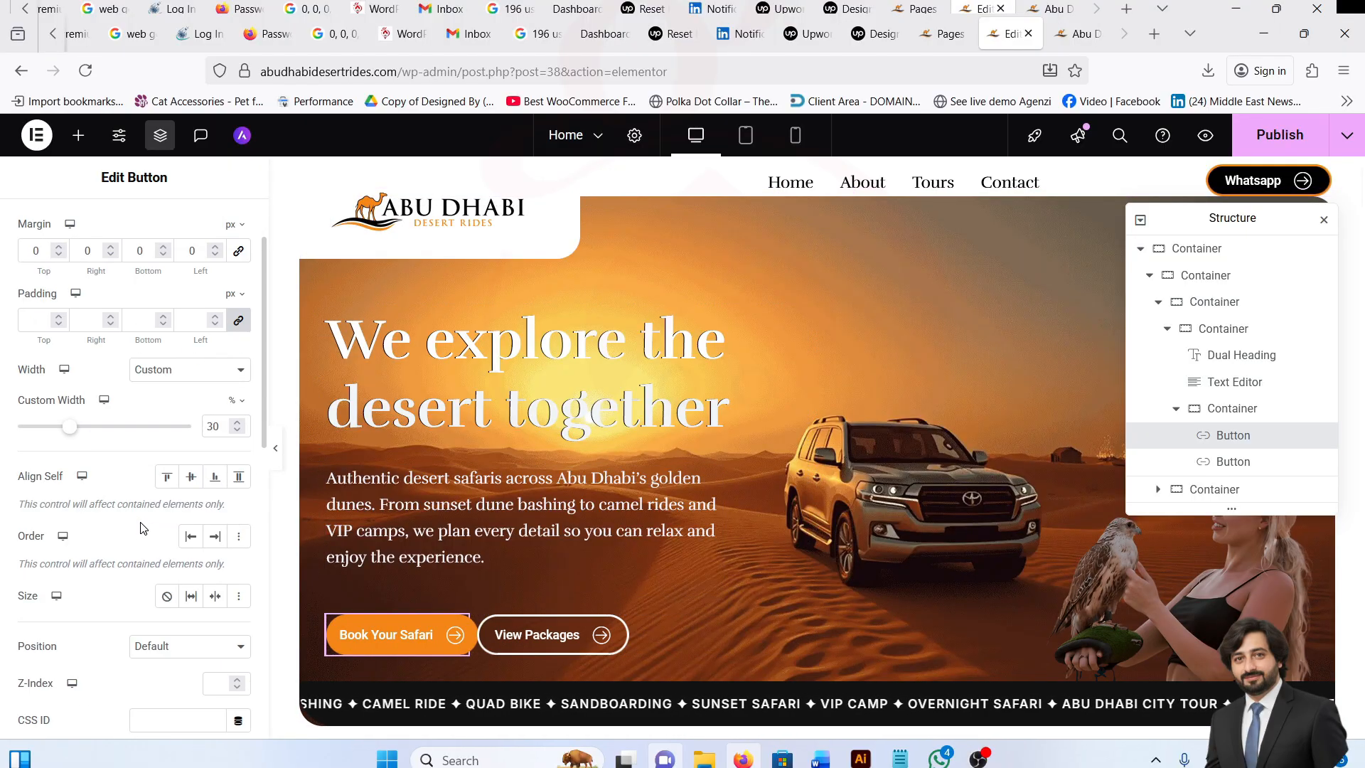
click(157, 375)
click(157, 376)
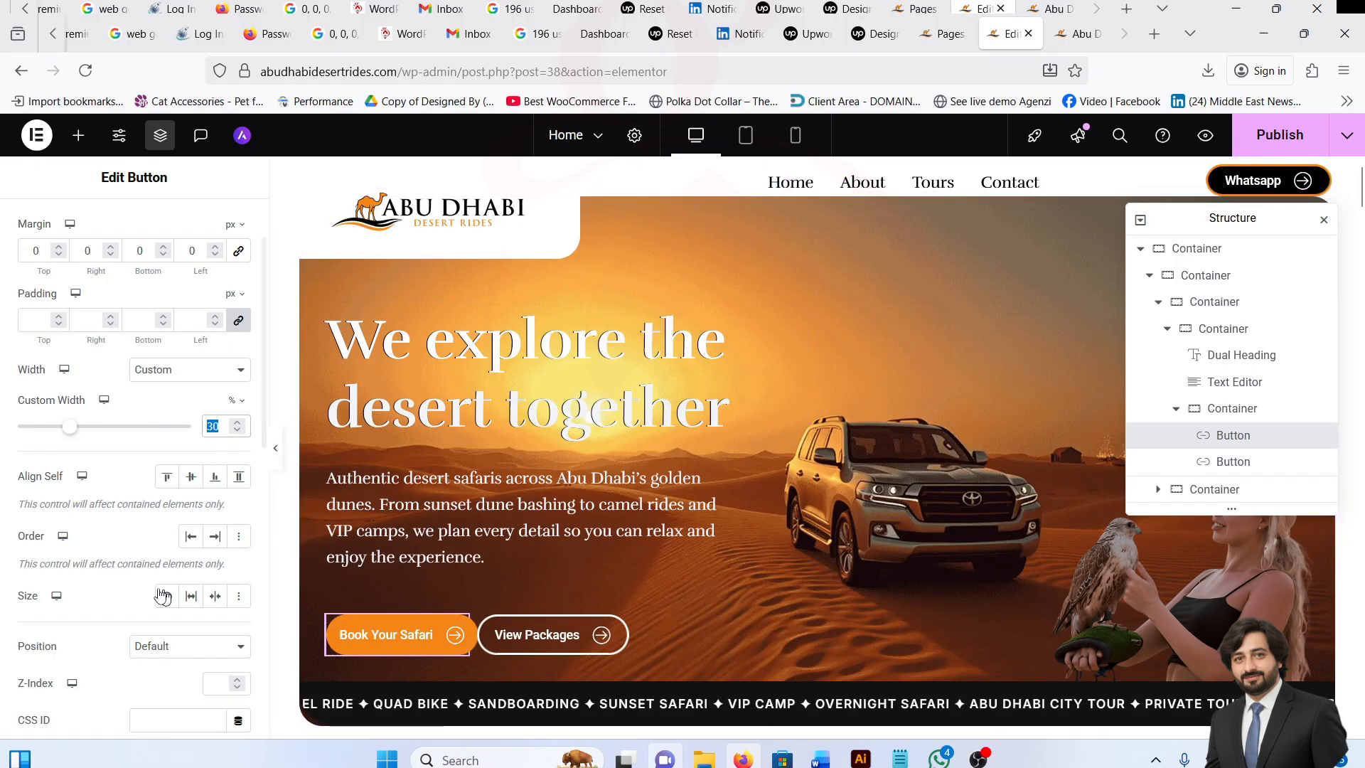
scroll(128, 577, up, 1)
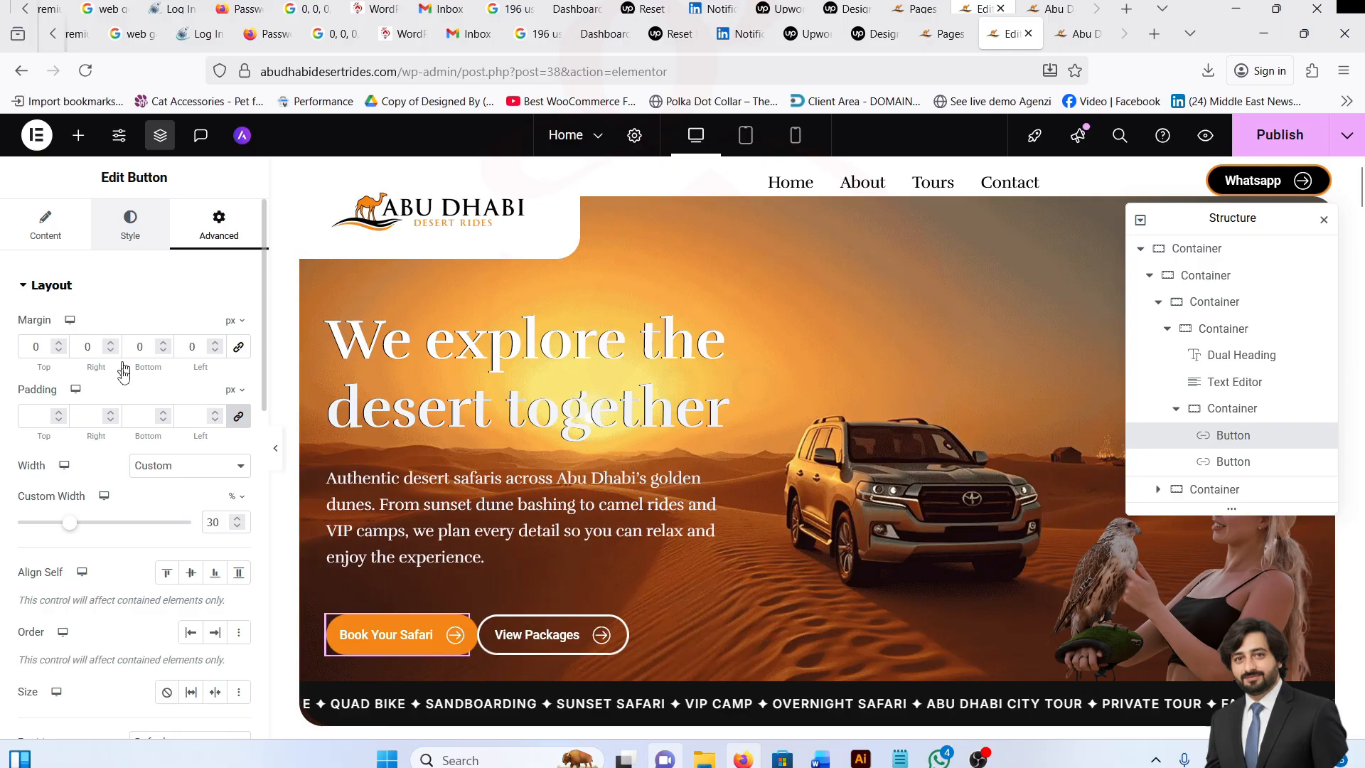
Try widths of 243 px and 202 px on the Book Your Safari button, and set its width back to 171 px.
click(130, 225)
scroll(137, 506, down, 2)
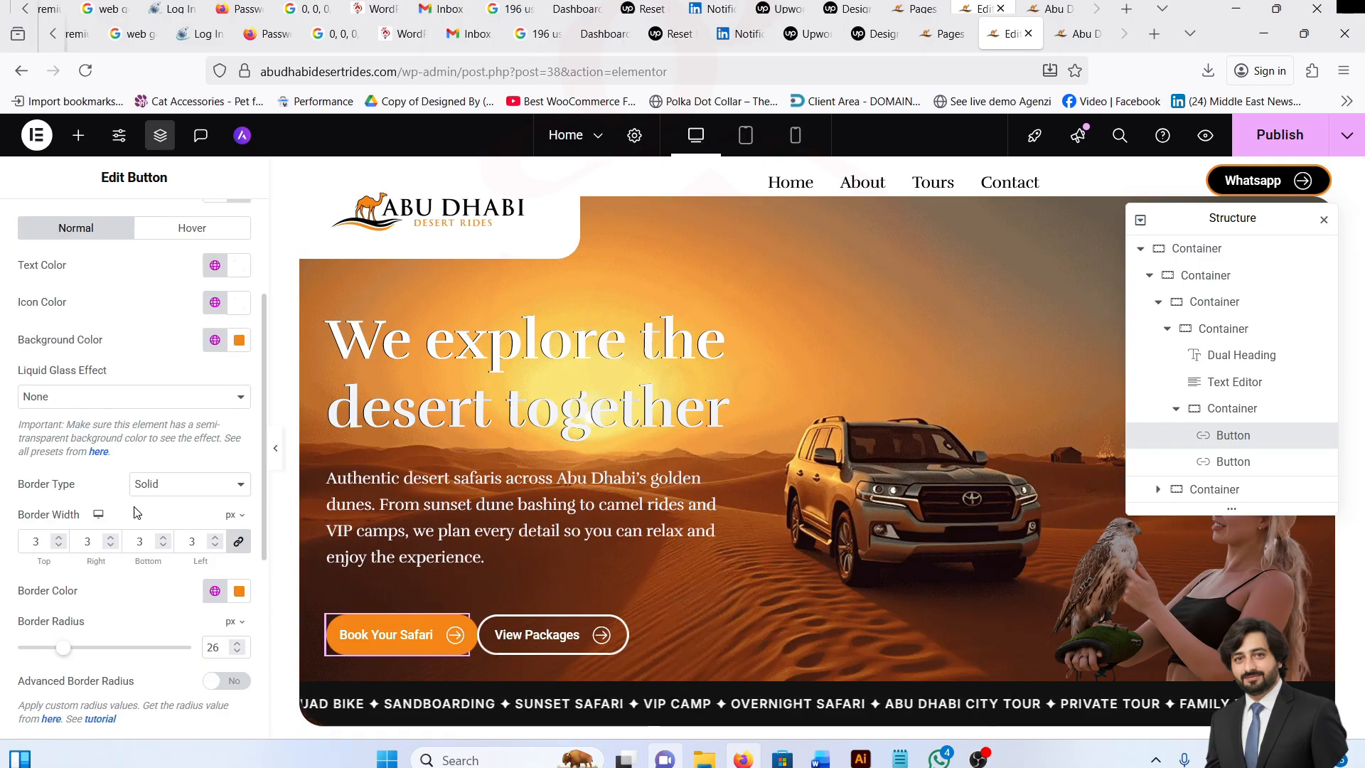
scroll(169, 446, up, 1)
scroll(105, 345, up, 1)
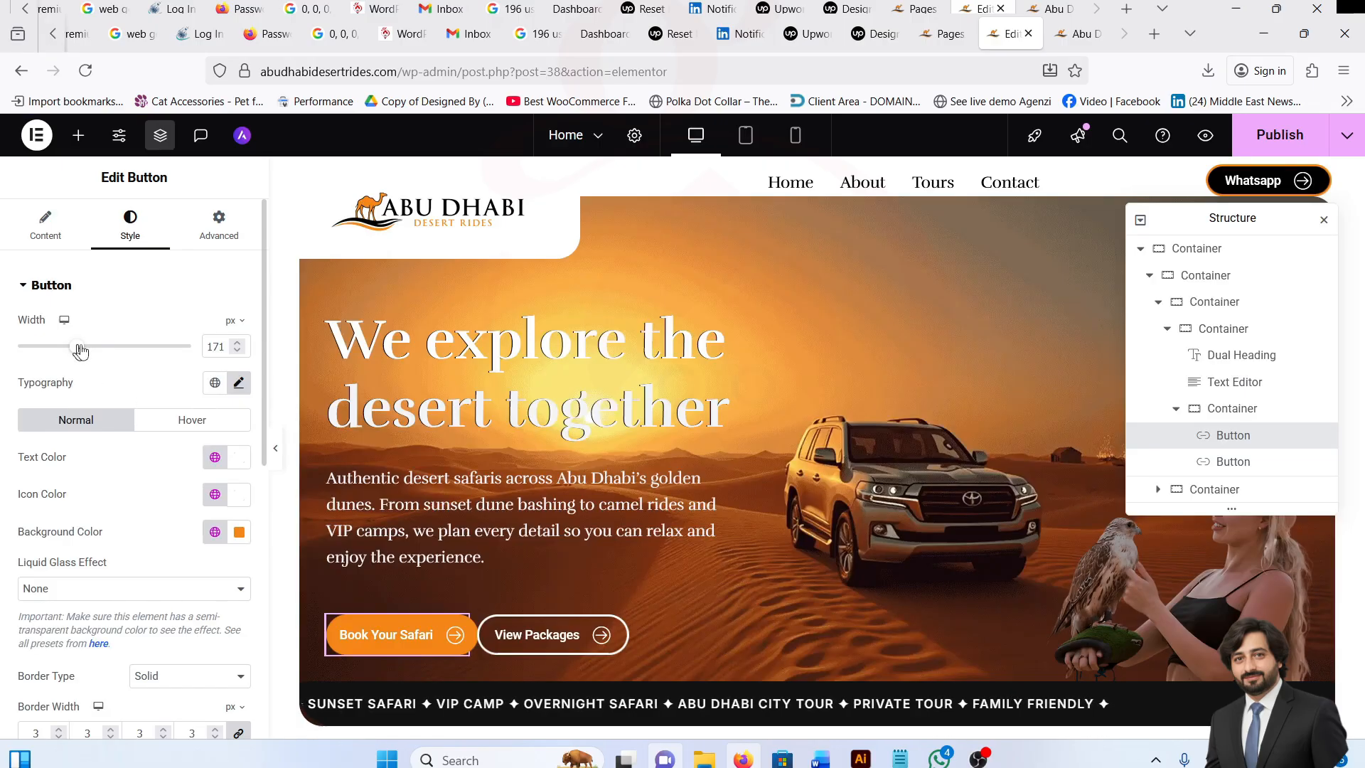
click(103, 347)
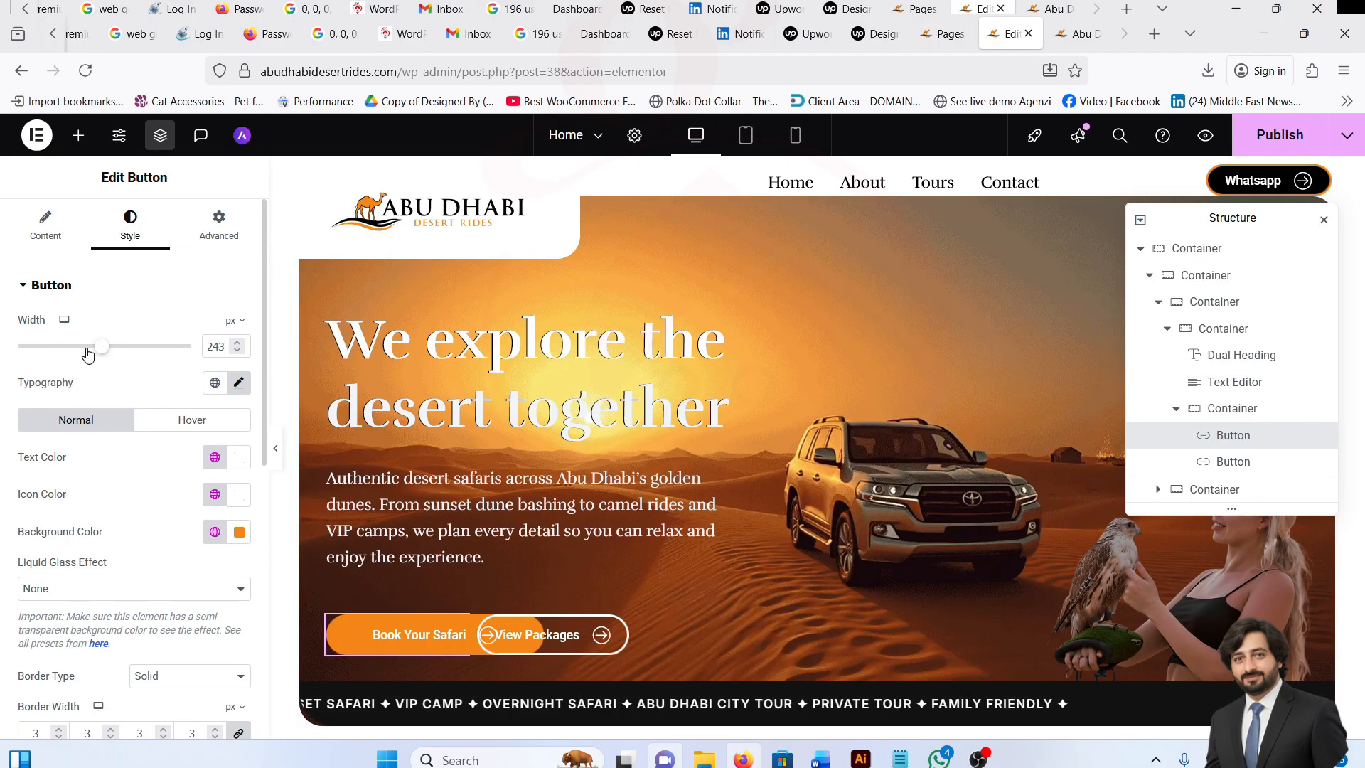
click(86, 348)
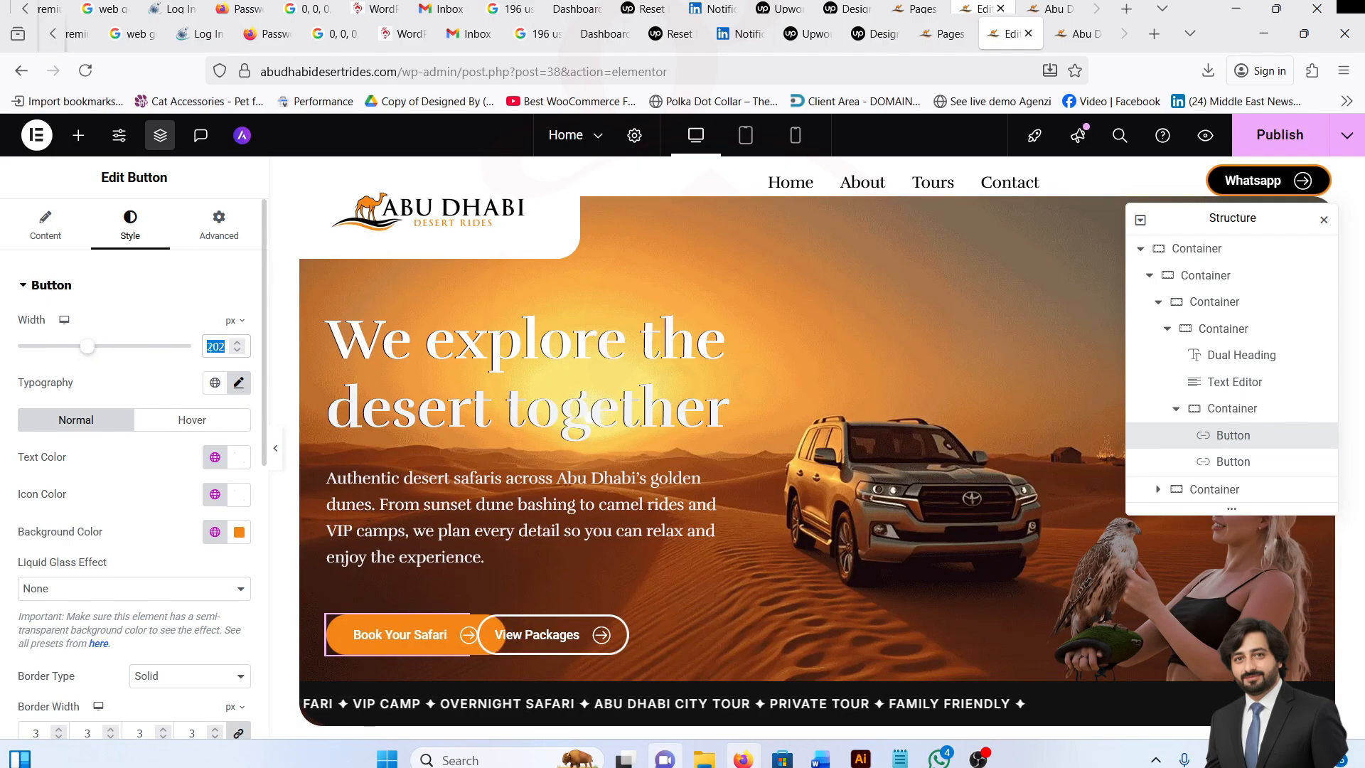
text(171)
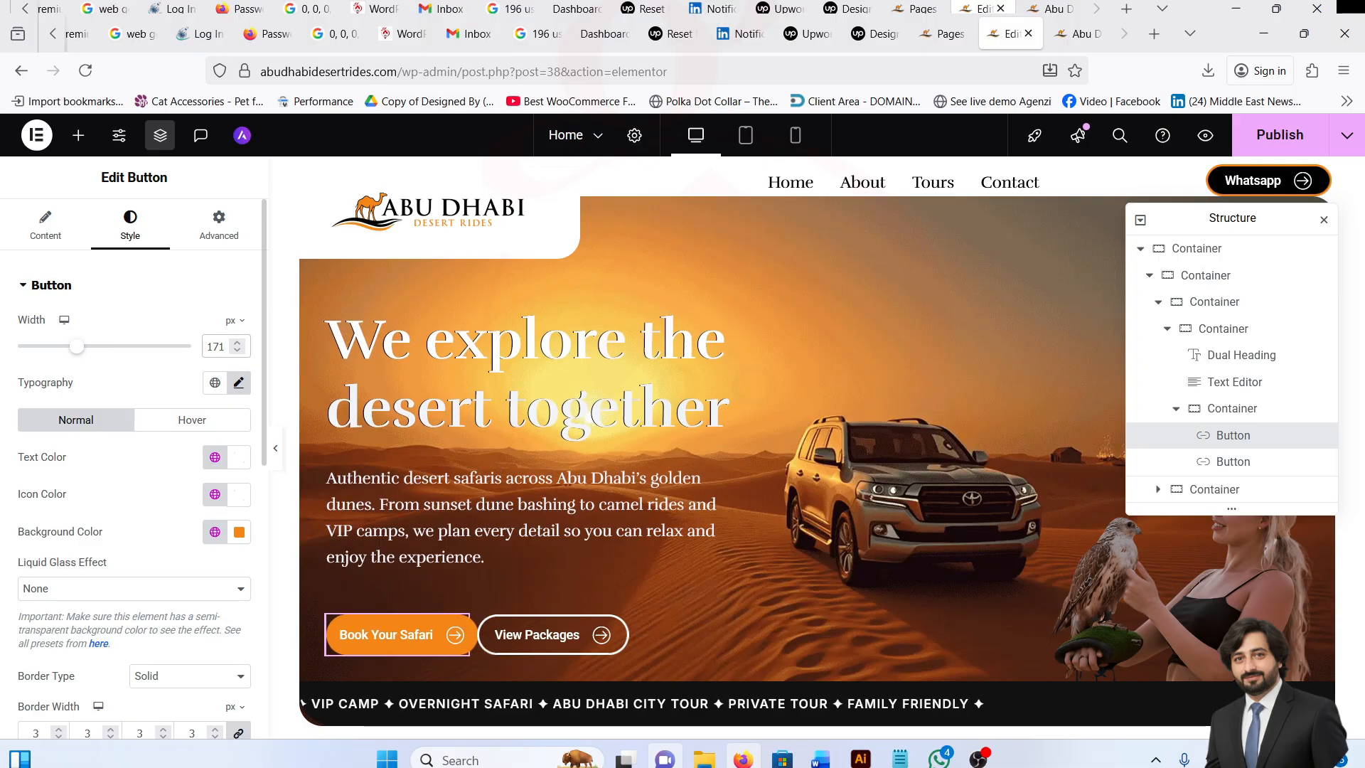
Review the Book Your Safari button's typography, colors, border, radius, shadow, margin and padding style settings.
click(239, 384)
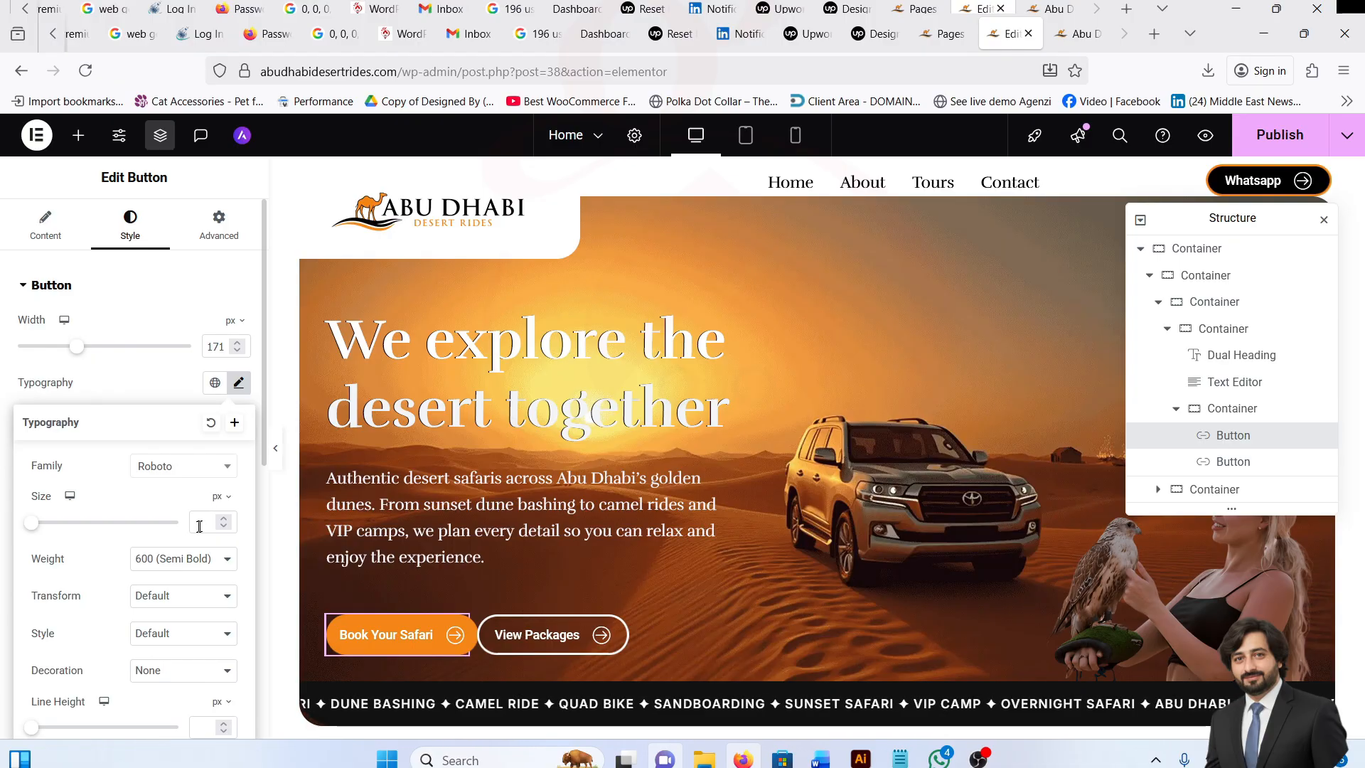
click(165, 389)
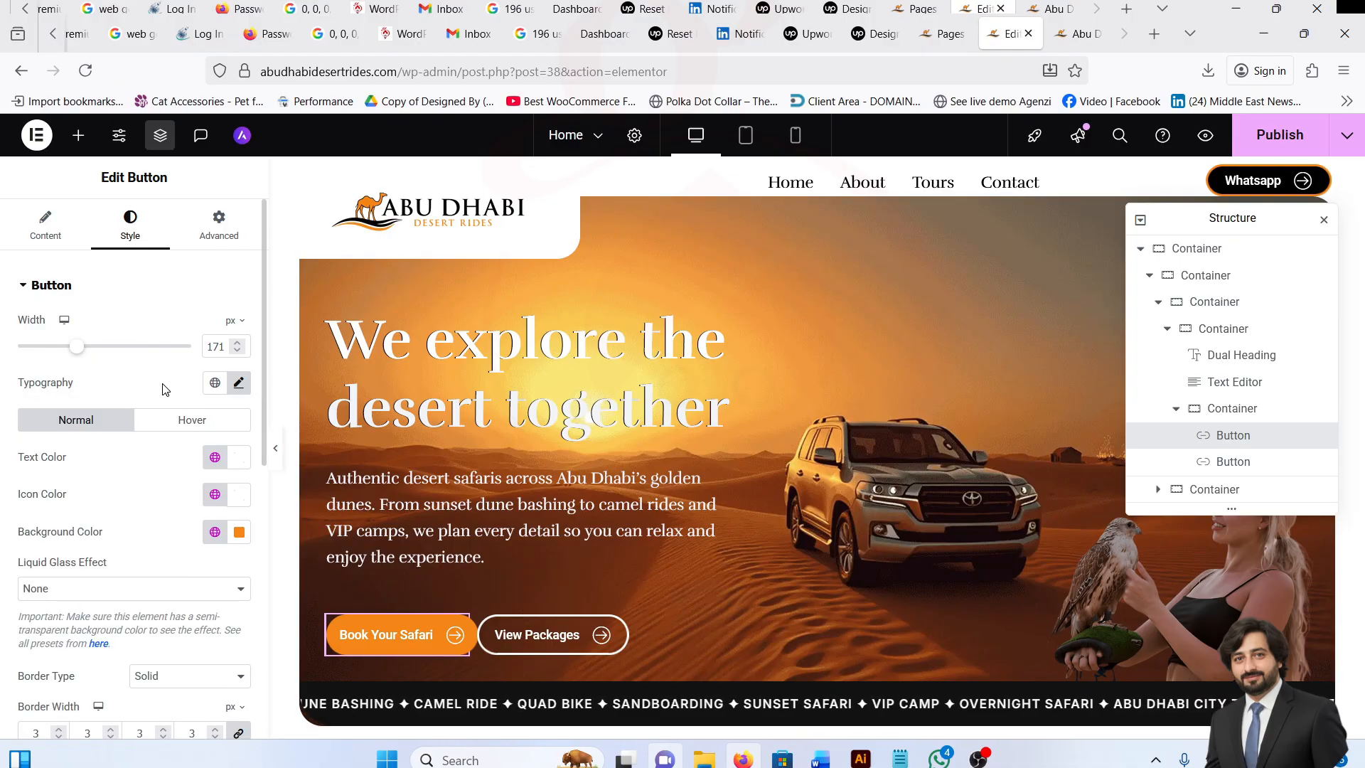
scroll(156, 497, down, 2)
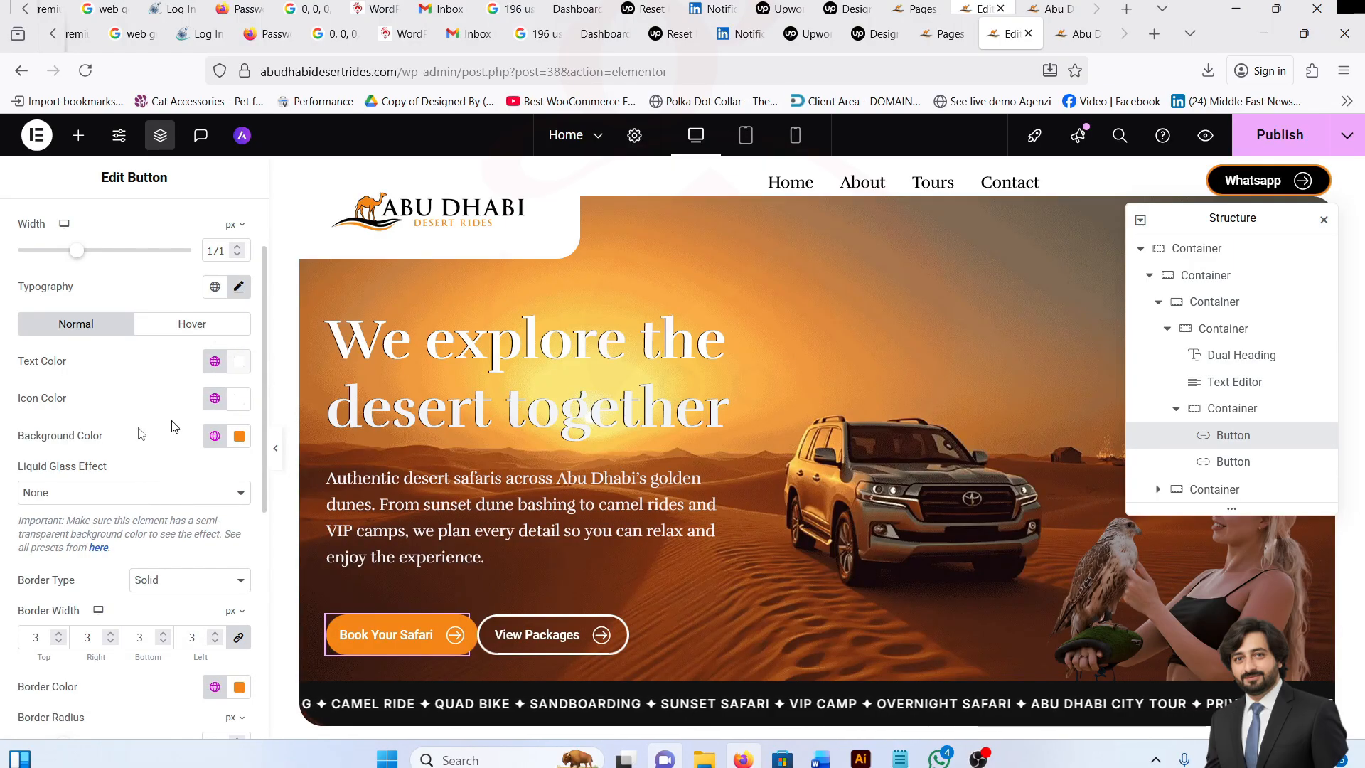
scroll(136, 471, down, 2)
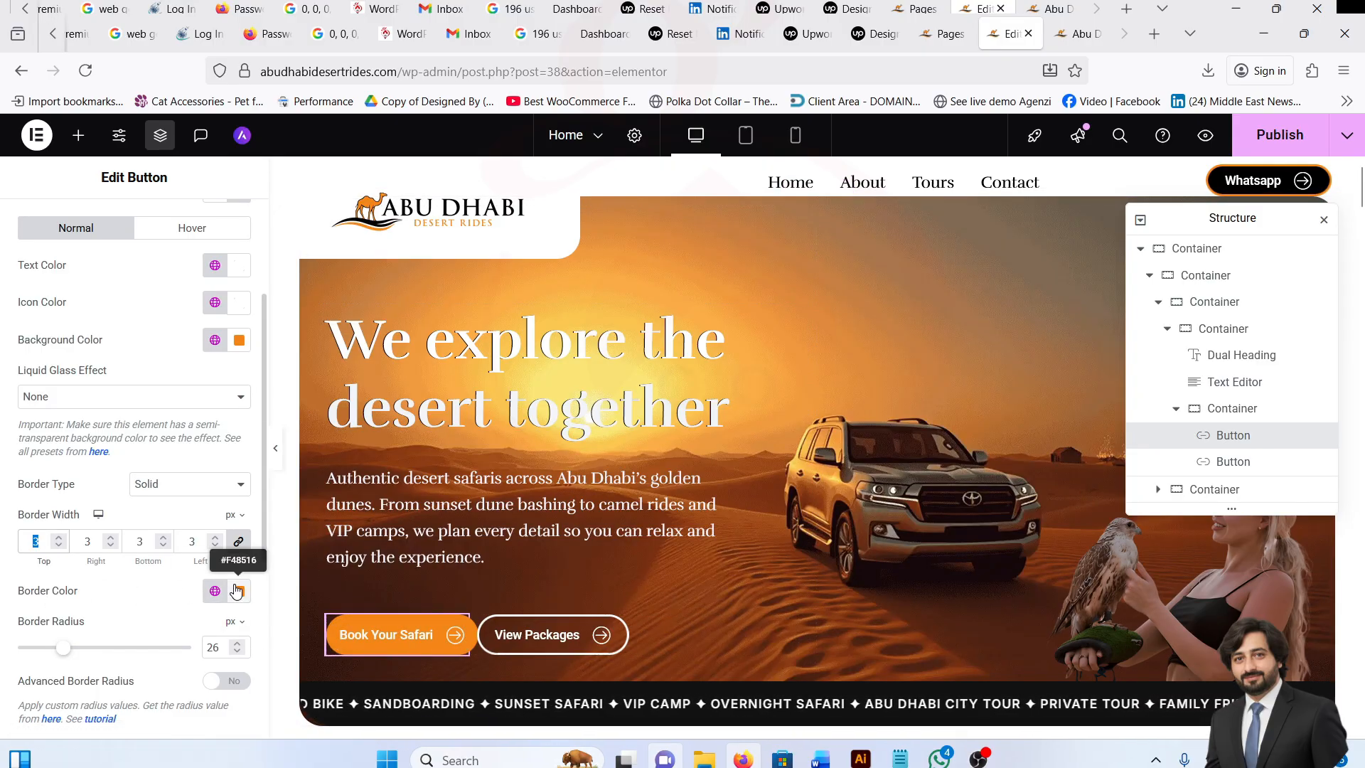
scroll(147, 598, down, 4)
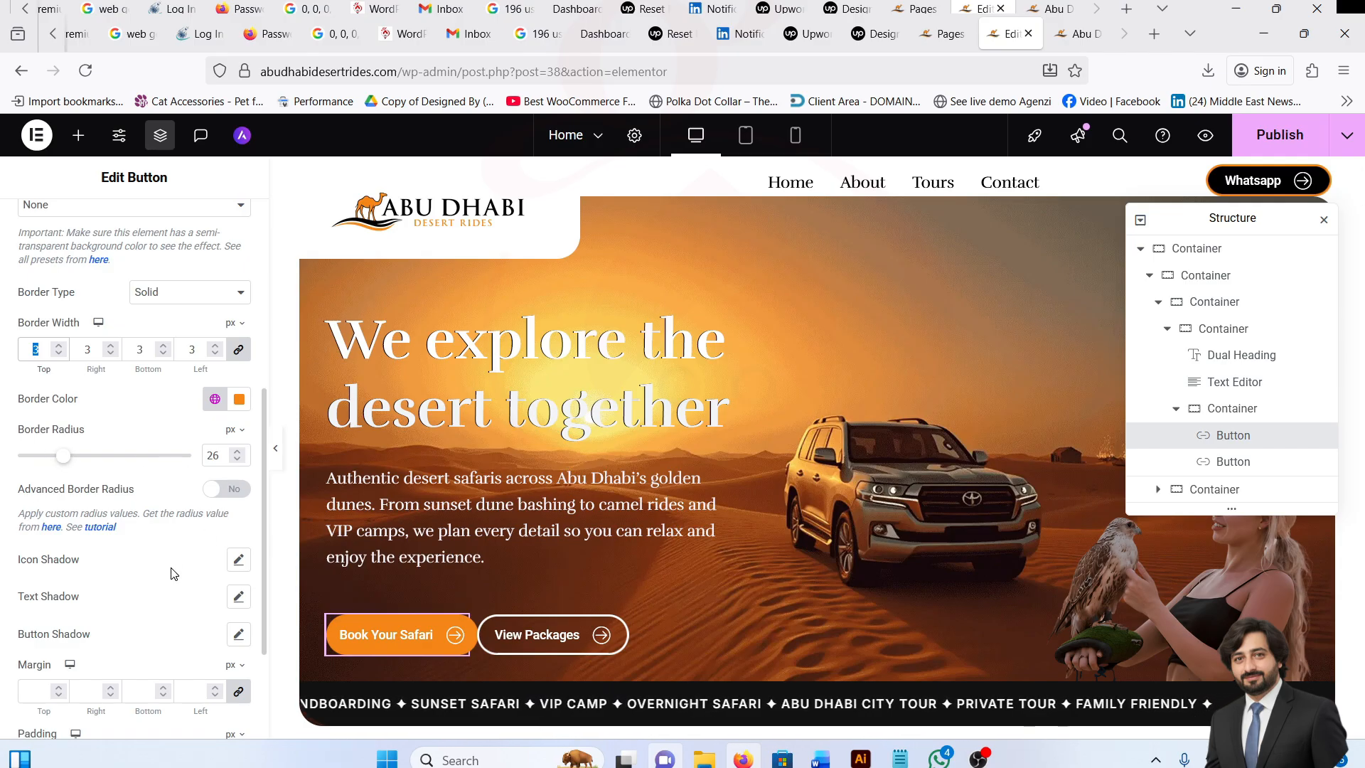
scroll(171, 573, down, 2)
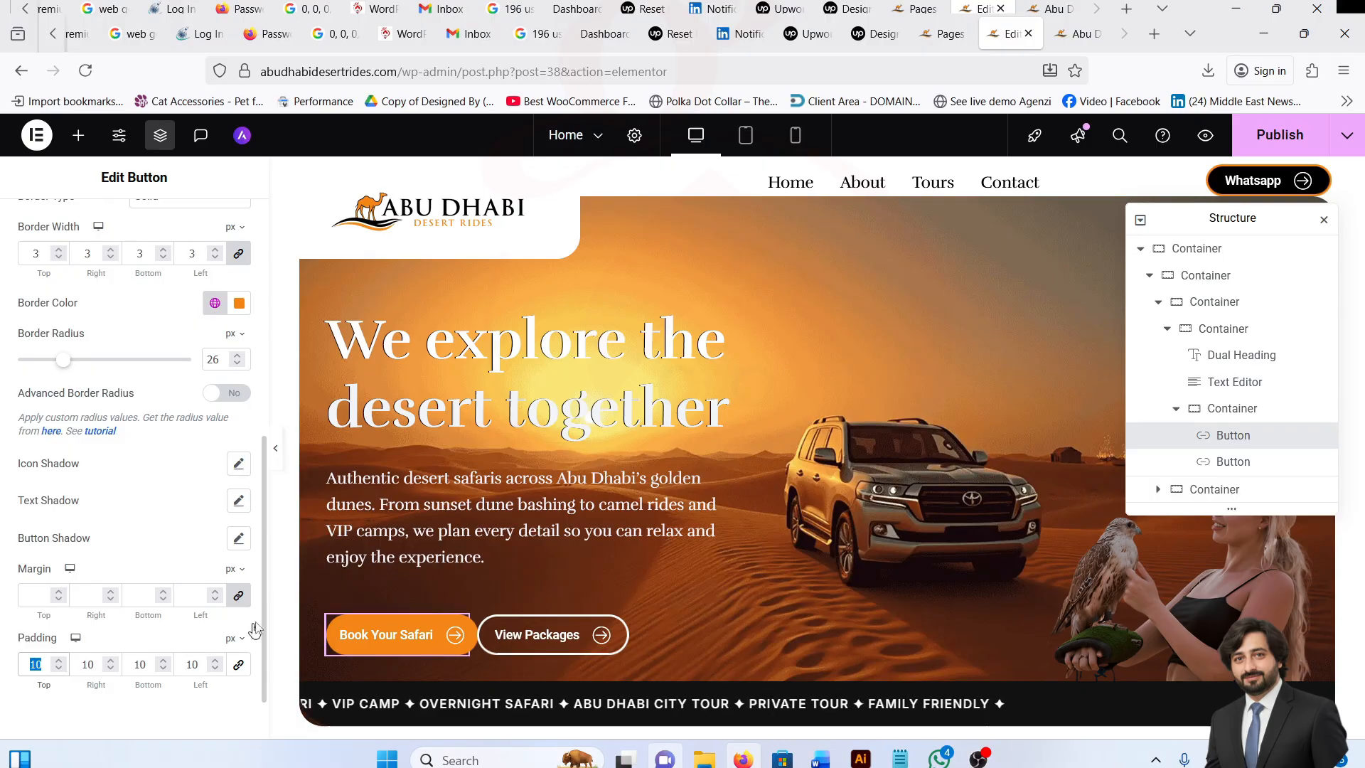
scroll(97, 569, up, 7)
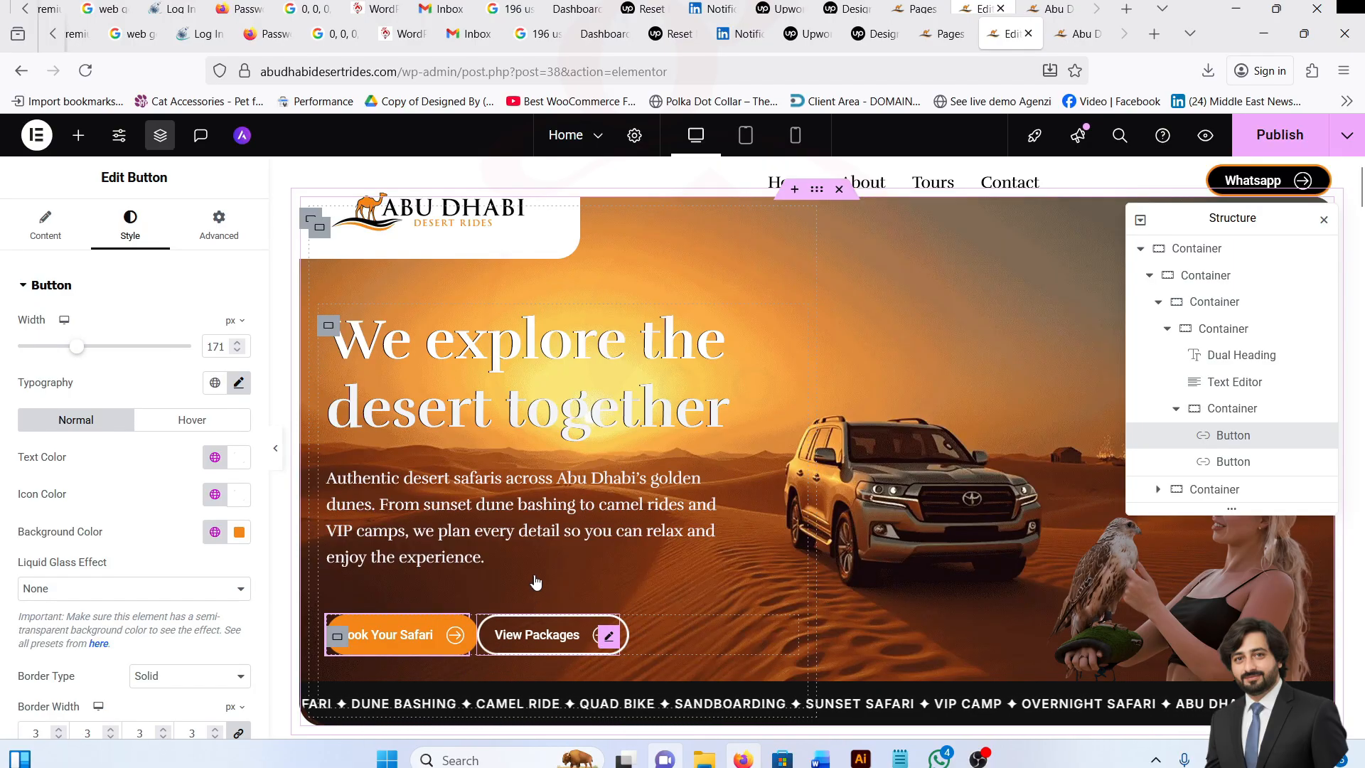
Select the View Packages button and examine its normal-state style settings, including the border and the transparent background color.
click(537, 633)
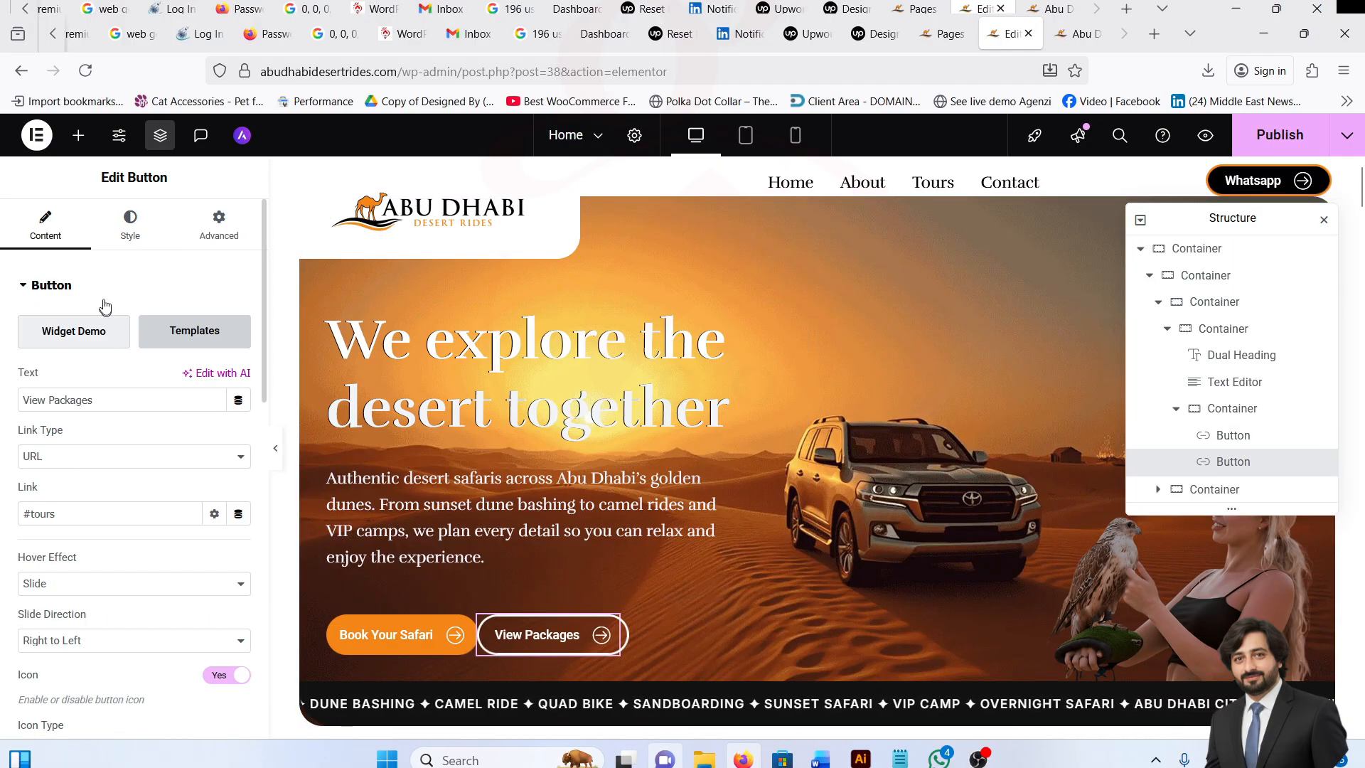
click(128, 229)
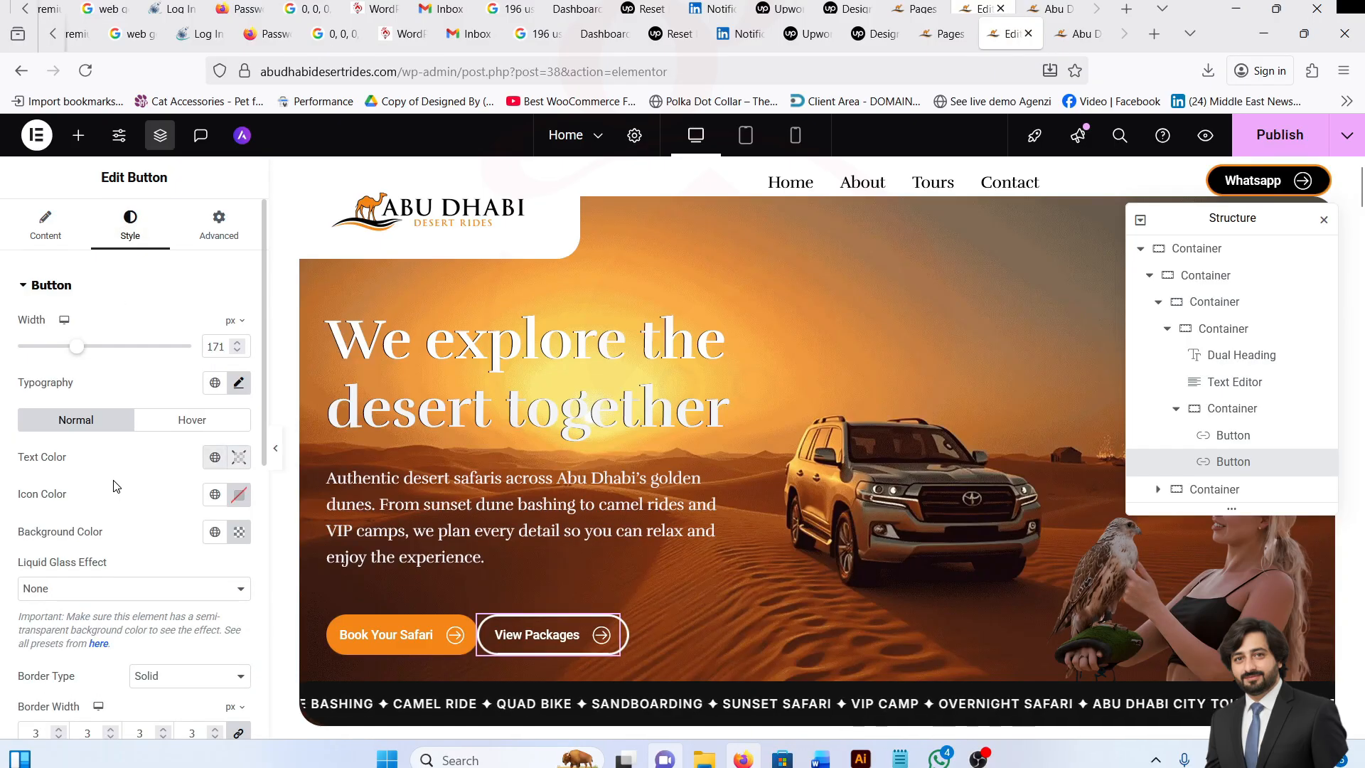
scroll(116, 486, down, 2)
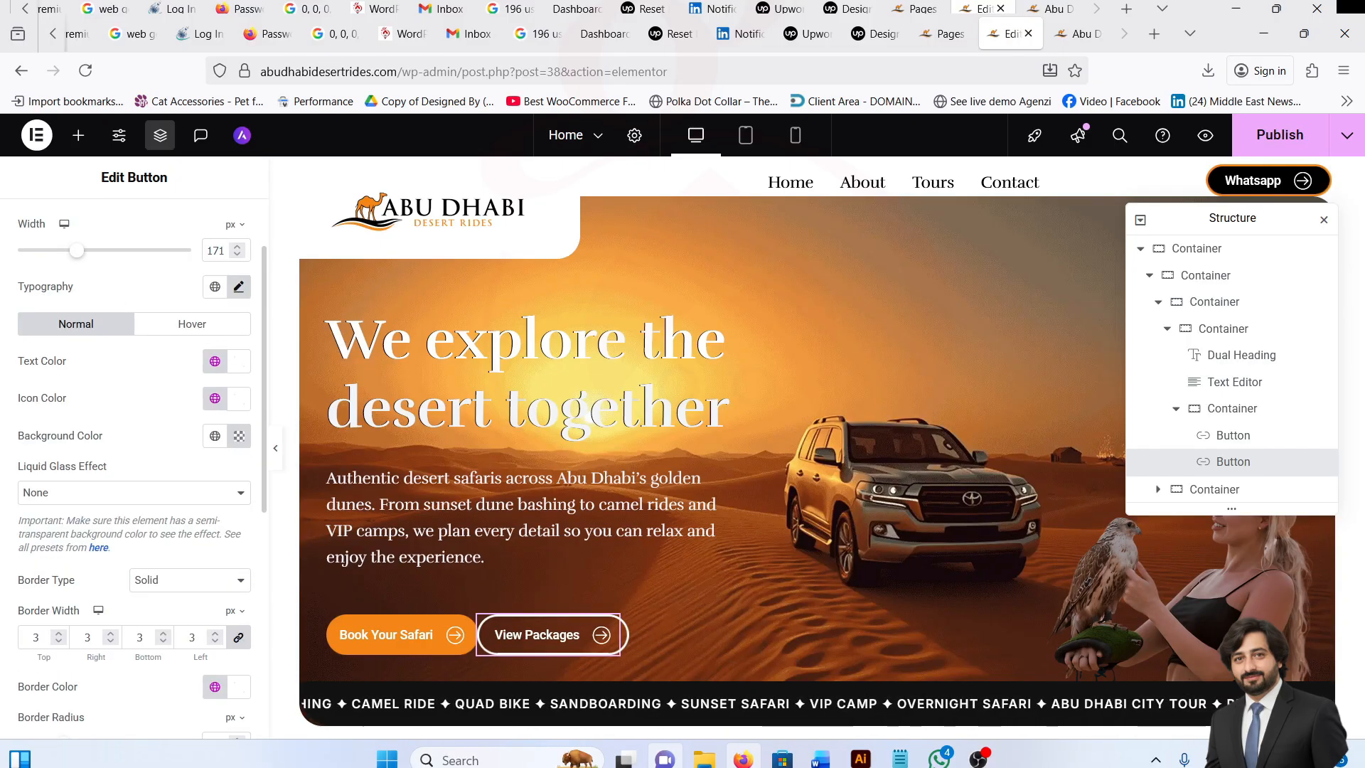
scroll(131, 524, down, 3)
scroll(131, 523, up, 3)
scroll(130, 524, down, 3)
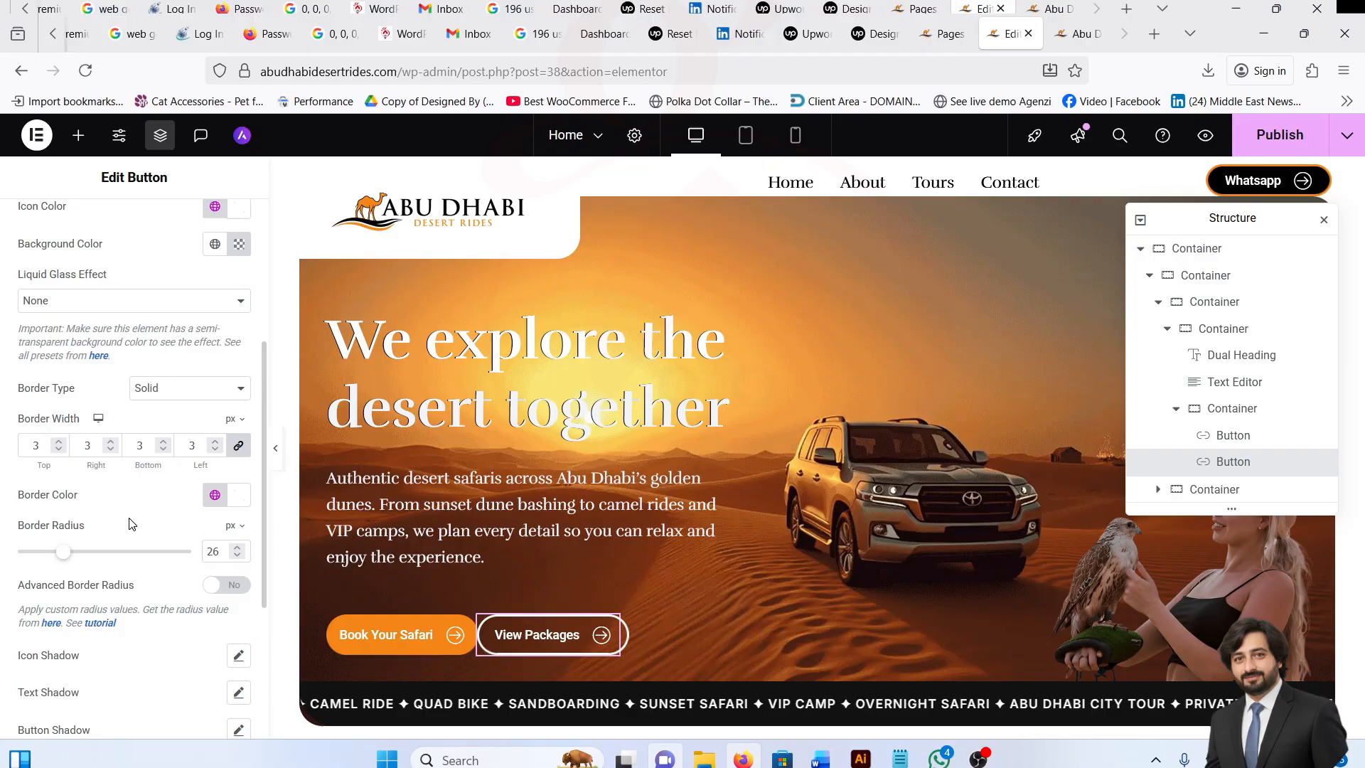
scroll(131, 524, up, 3)
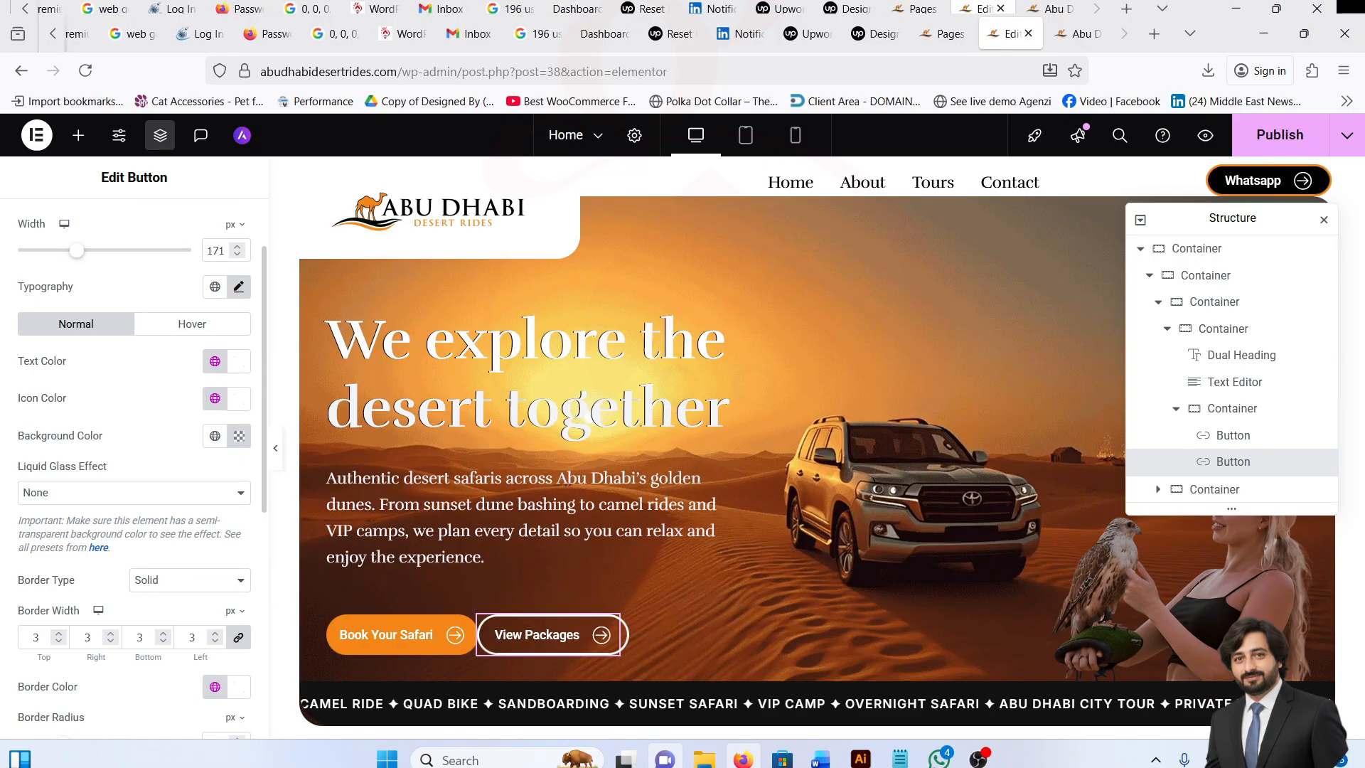
click(238, 436)
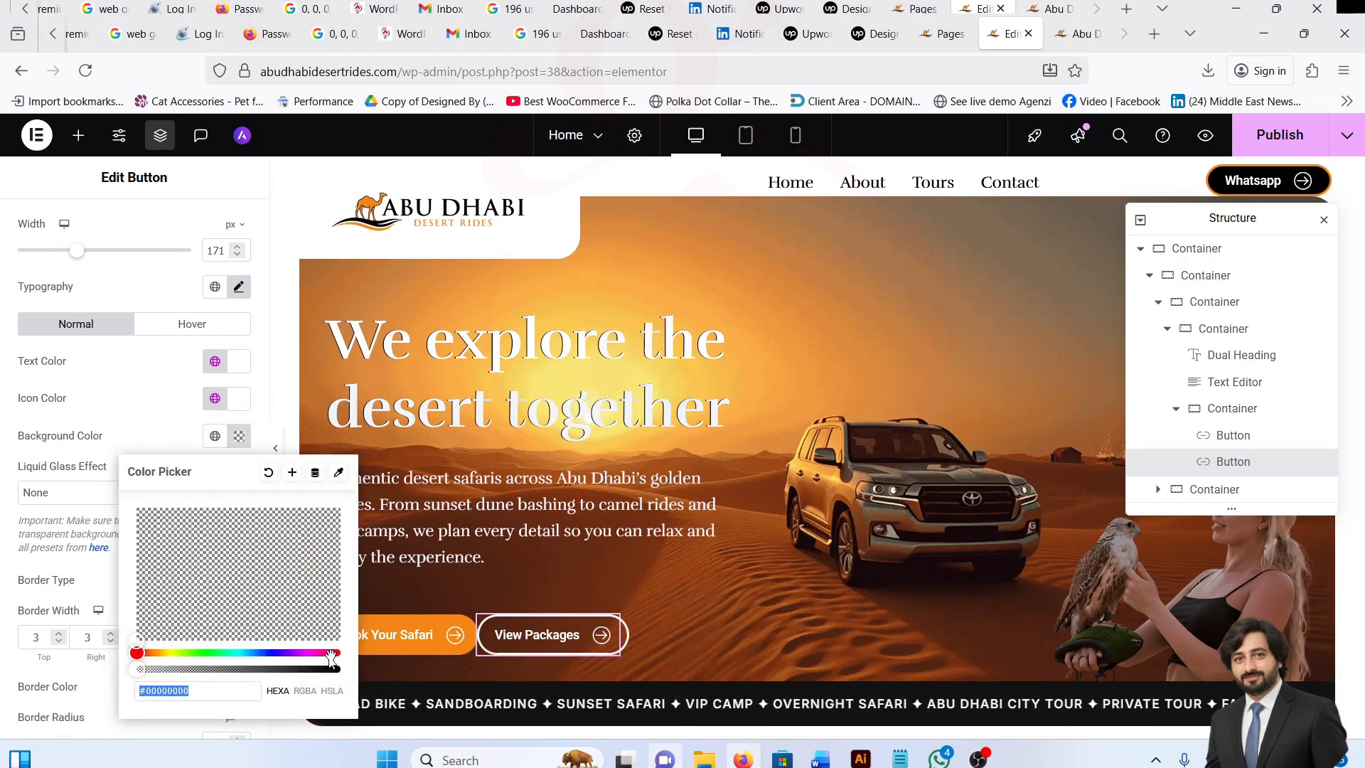
click(122, 438)
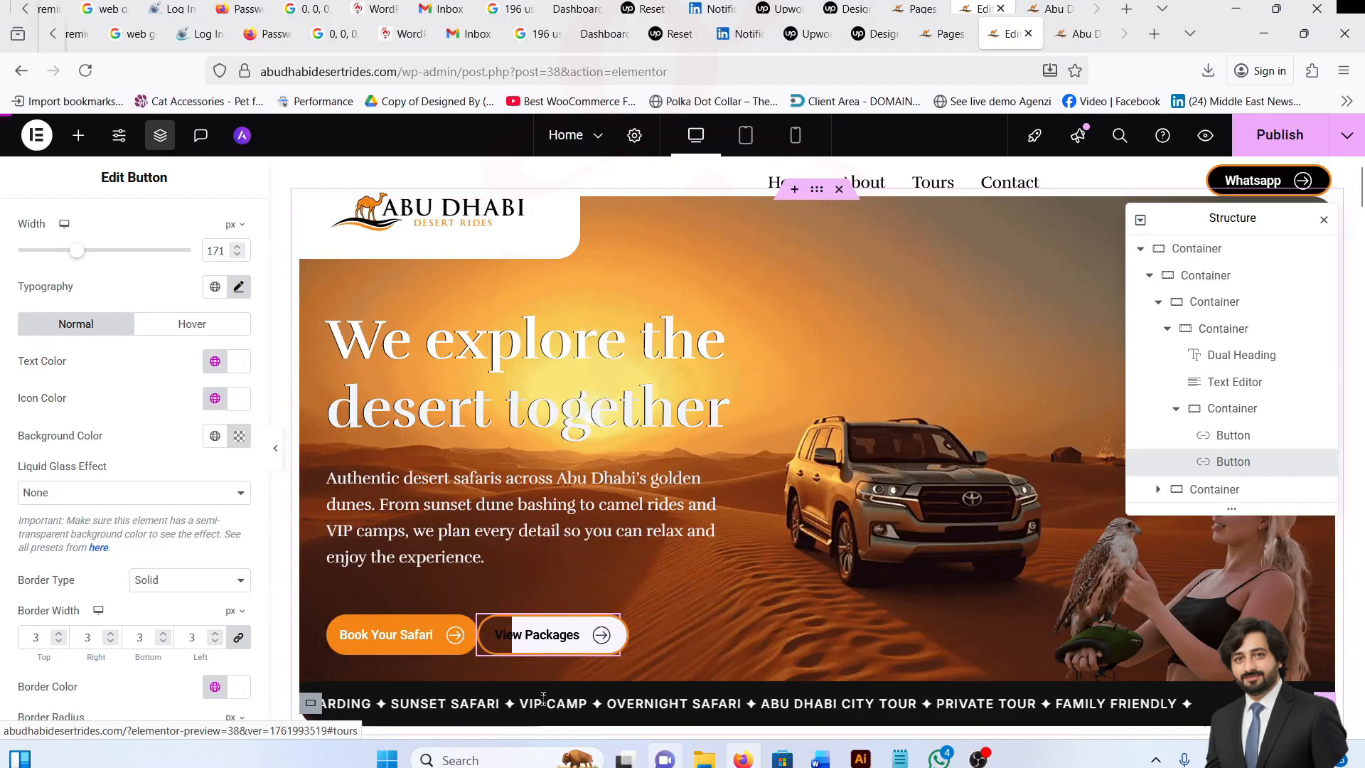
Compare the View Packages button's hover style with its normal style, covering colors, border, shadows, margin and padding.
click(186, 326)
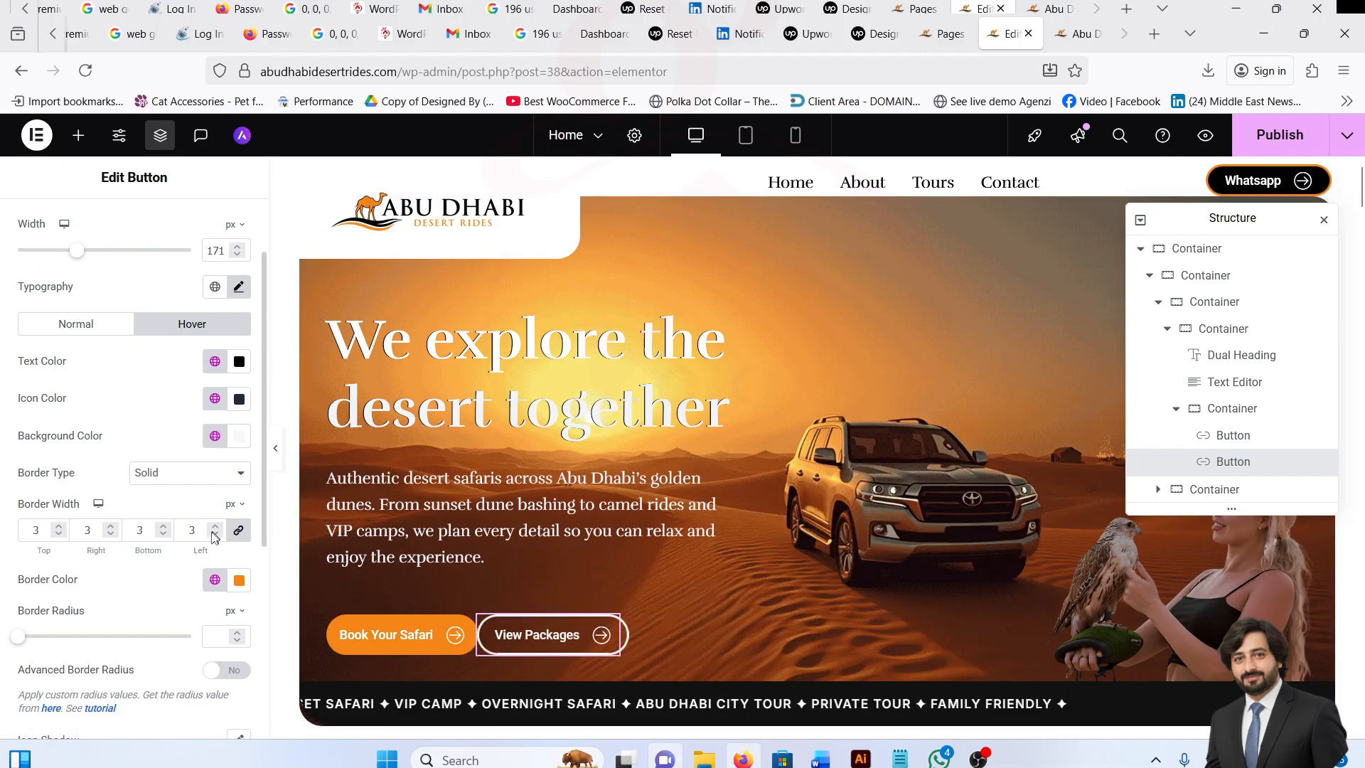
double_click(36, 530)
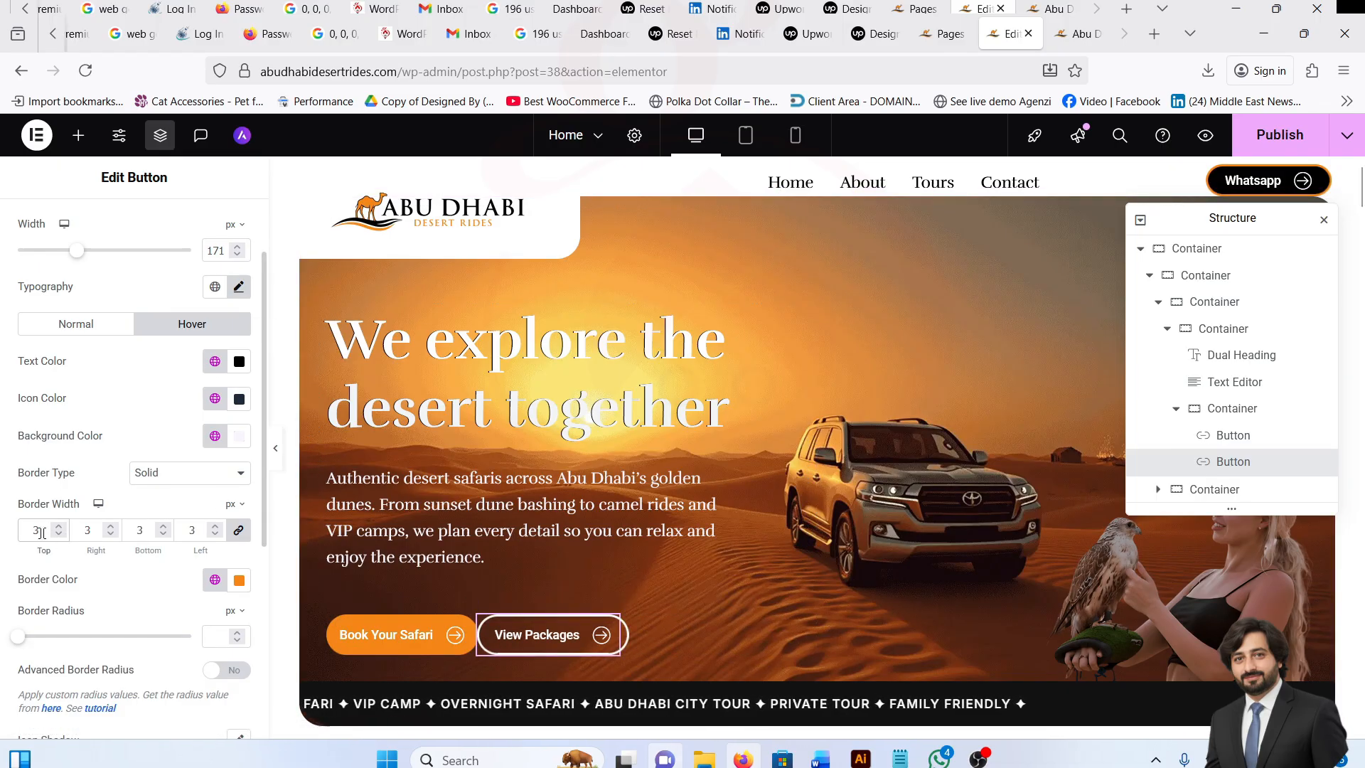
scroll(144, 575, down, 2)
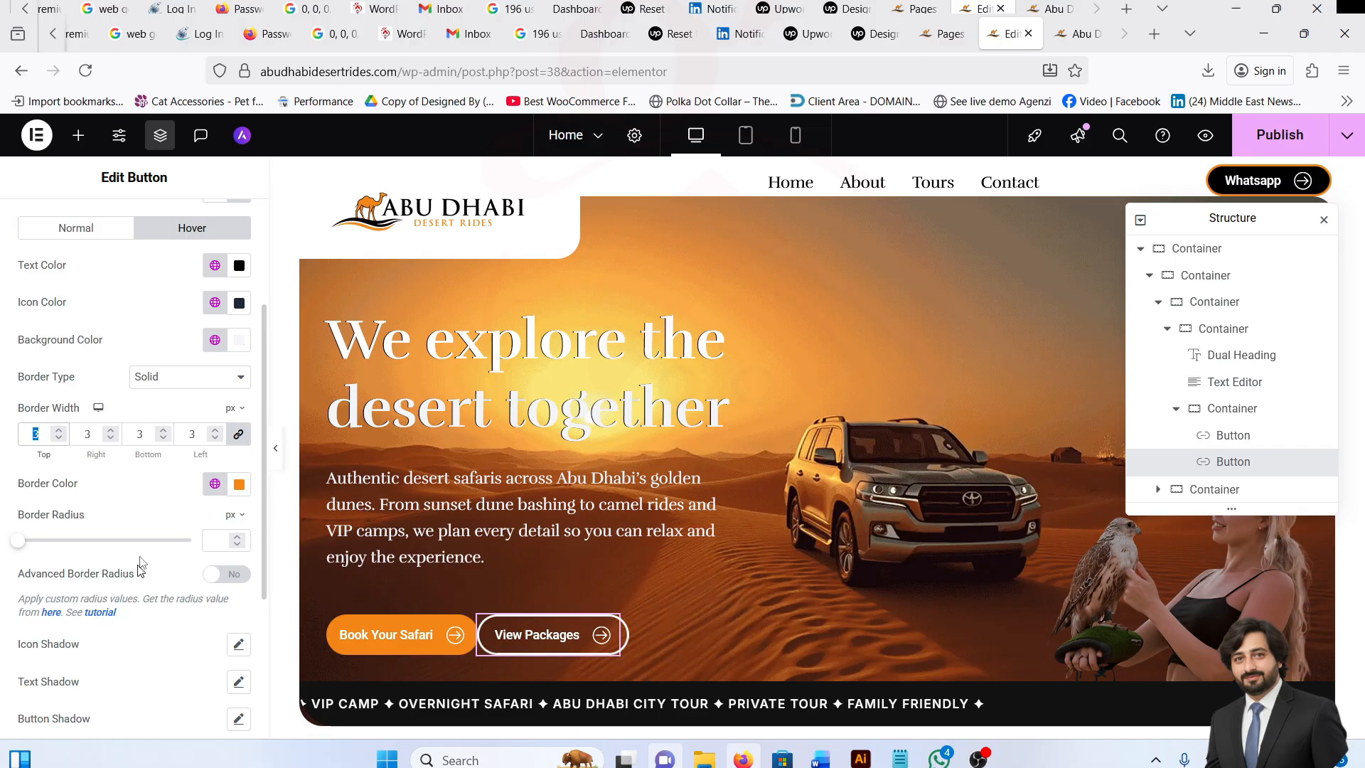
scroll(140, 565, up, 2)
click(96, 322)
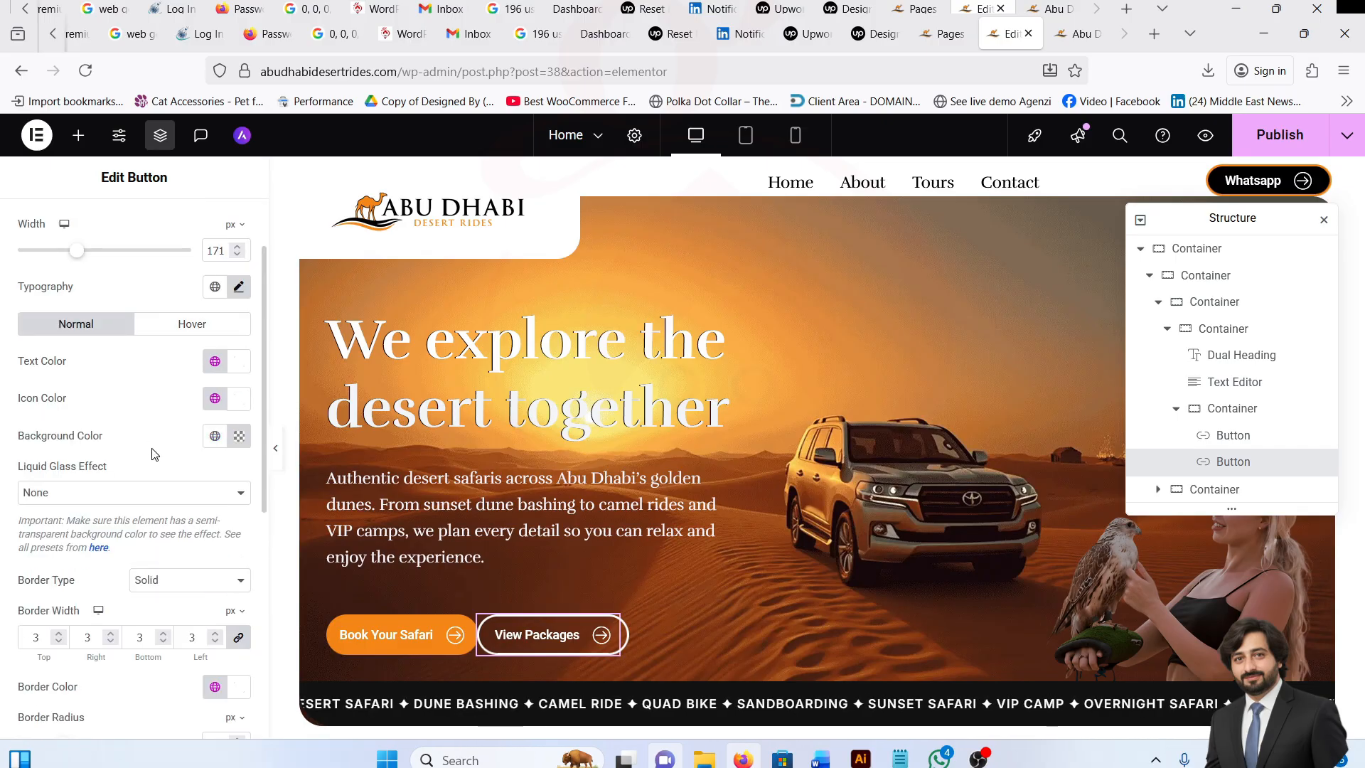
click(184, 325)
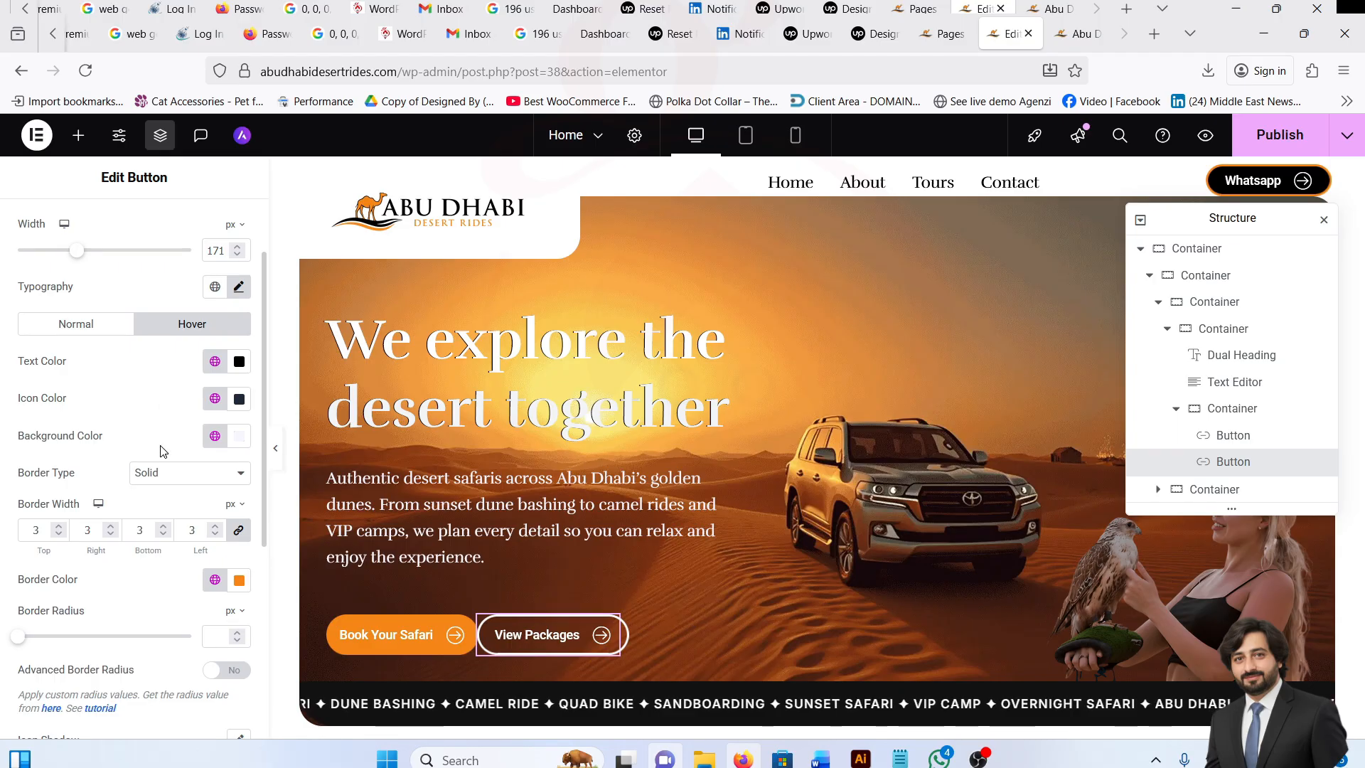
scroll(163, 451, down, 5)
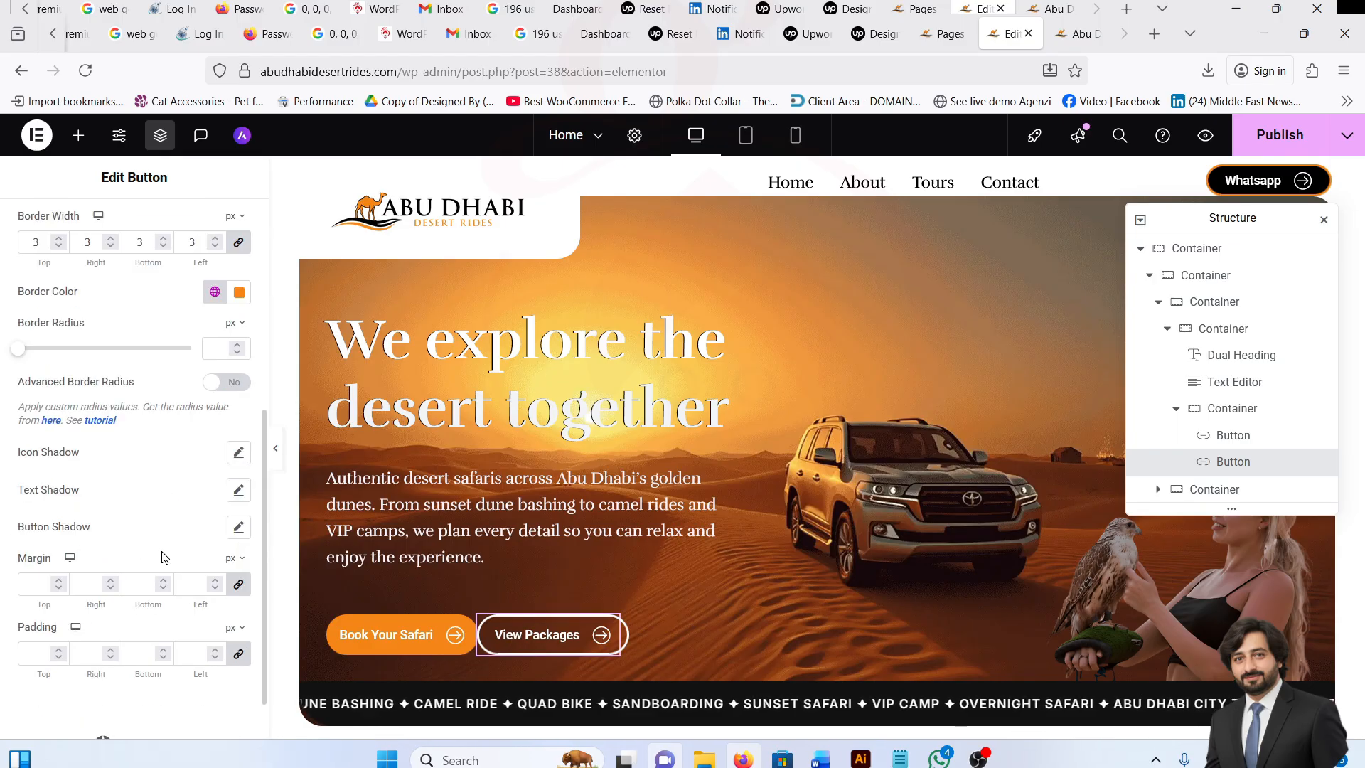
scroll(163, 557, down, 1)
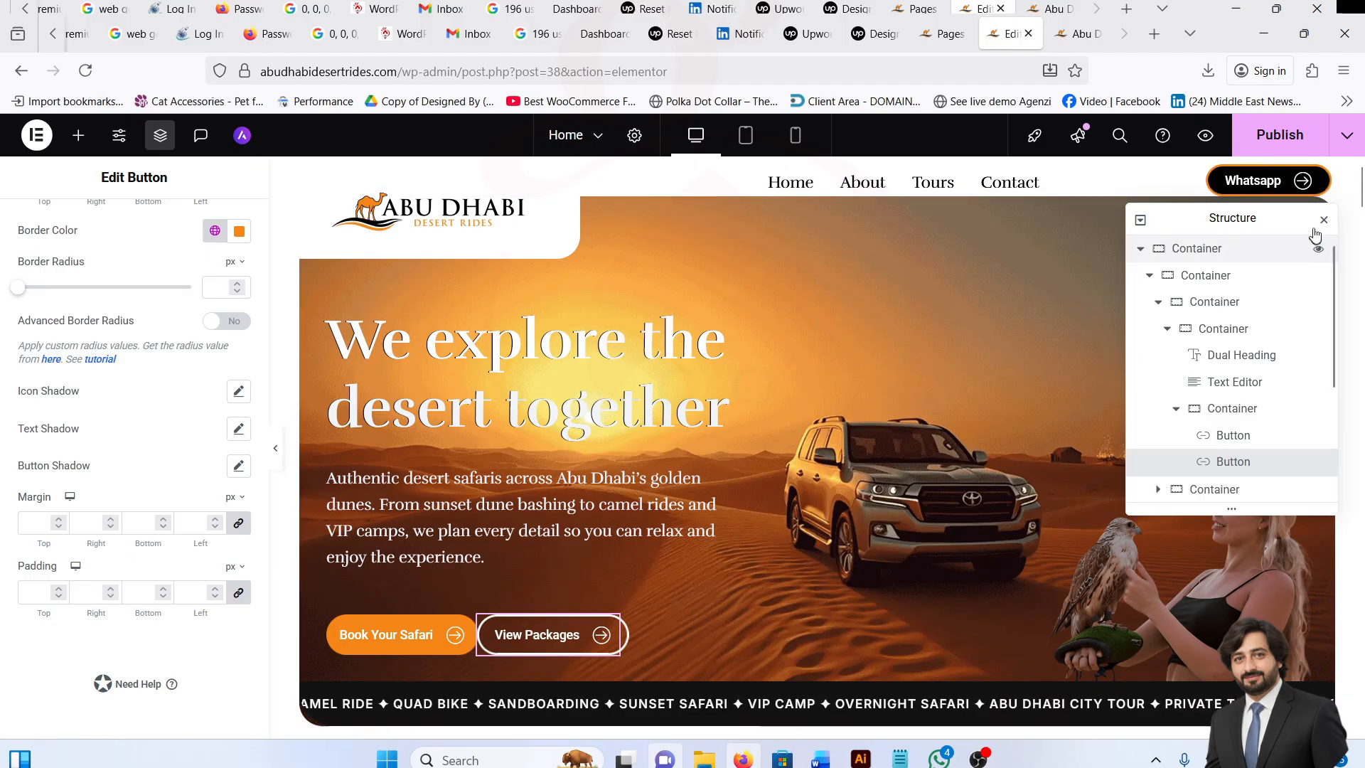
Move the Structure panel off the hero's falcon picture and select that Image widget inside its container.
drag(1218, 217, 490, 288)
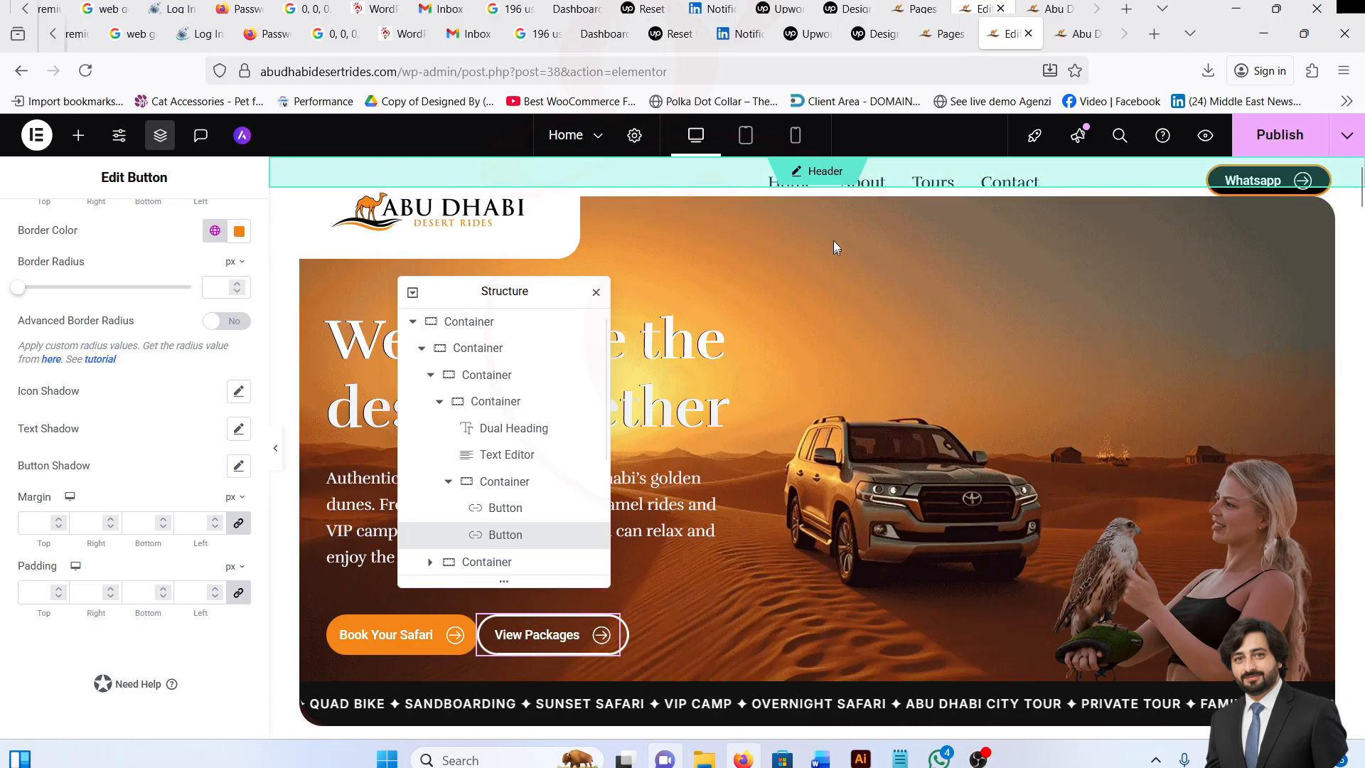
click(860, 374)
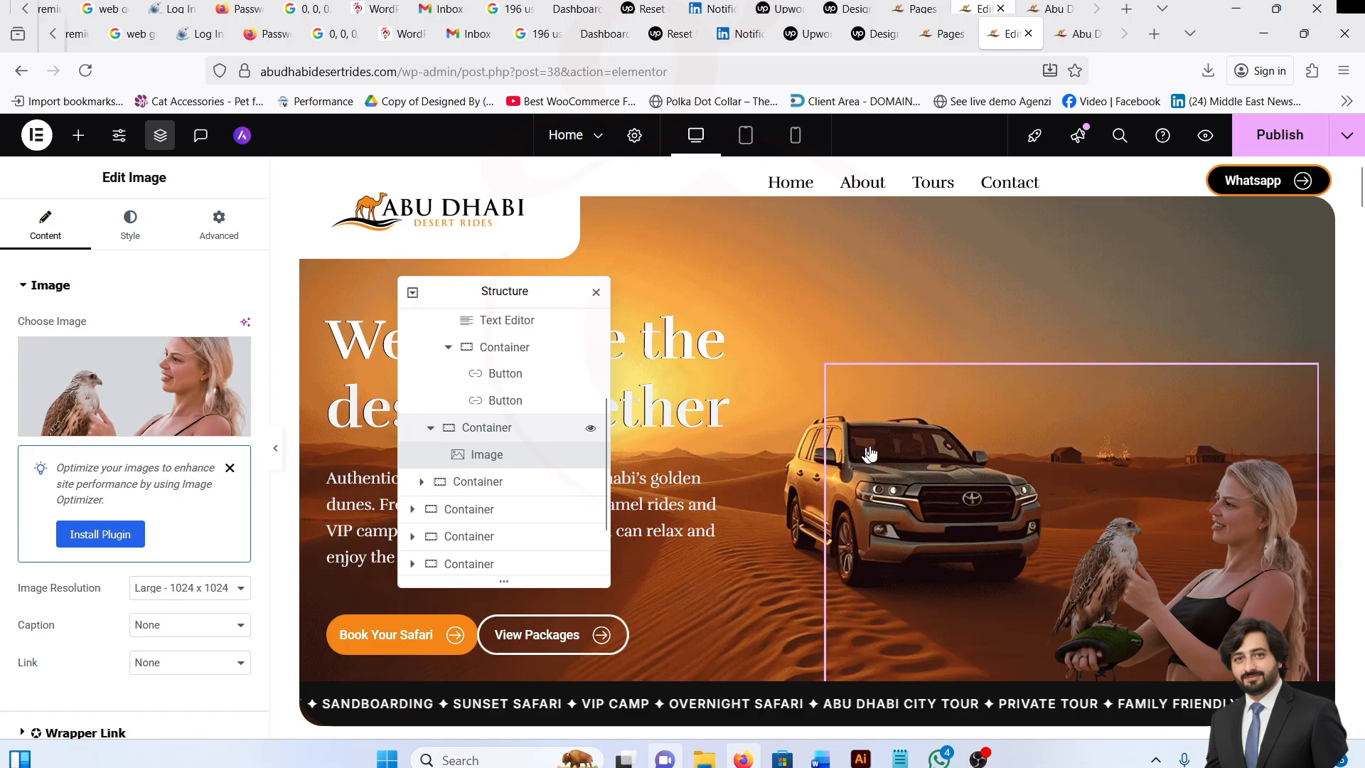
click(902, 305)
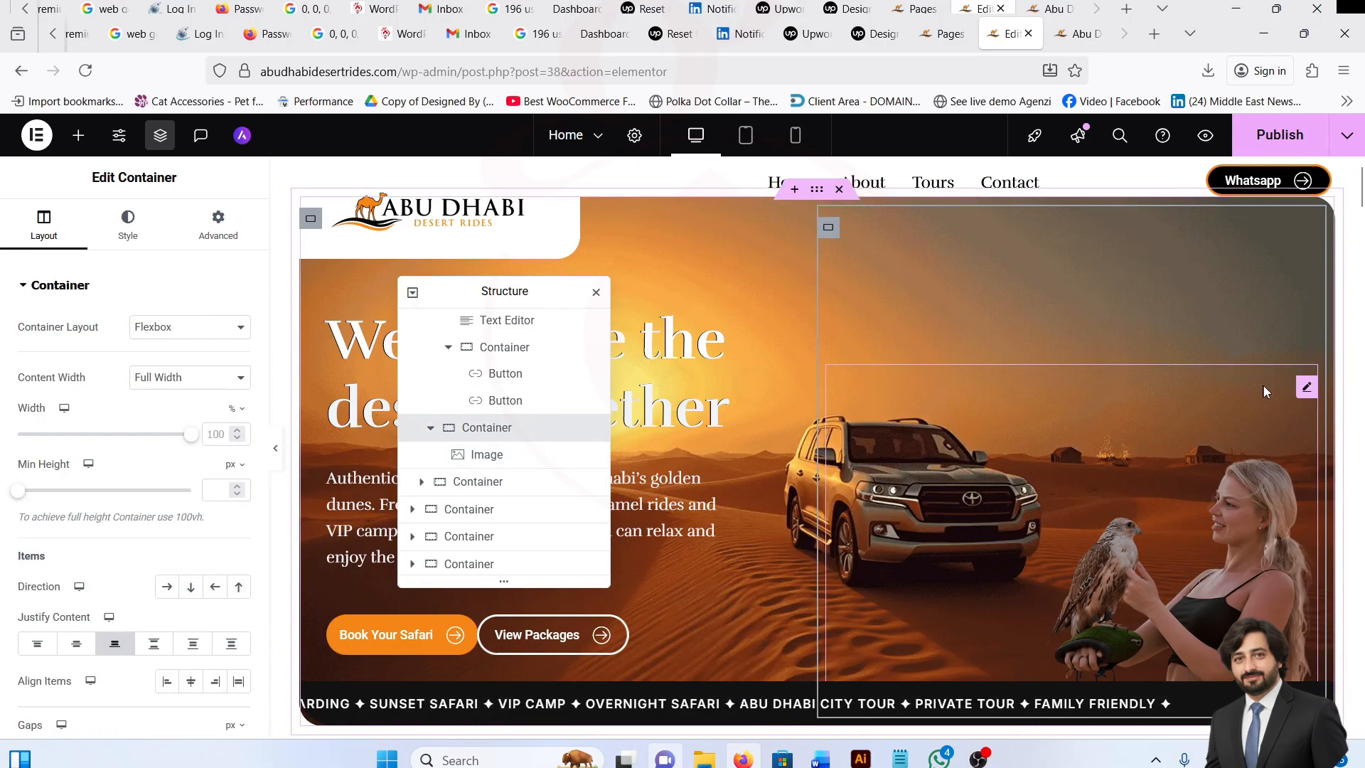
click(1304, 388)
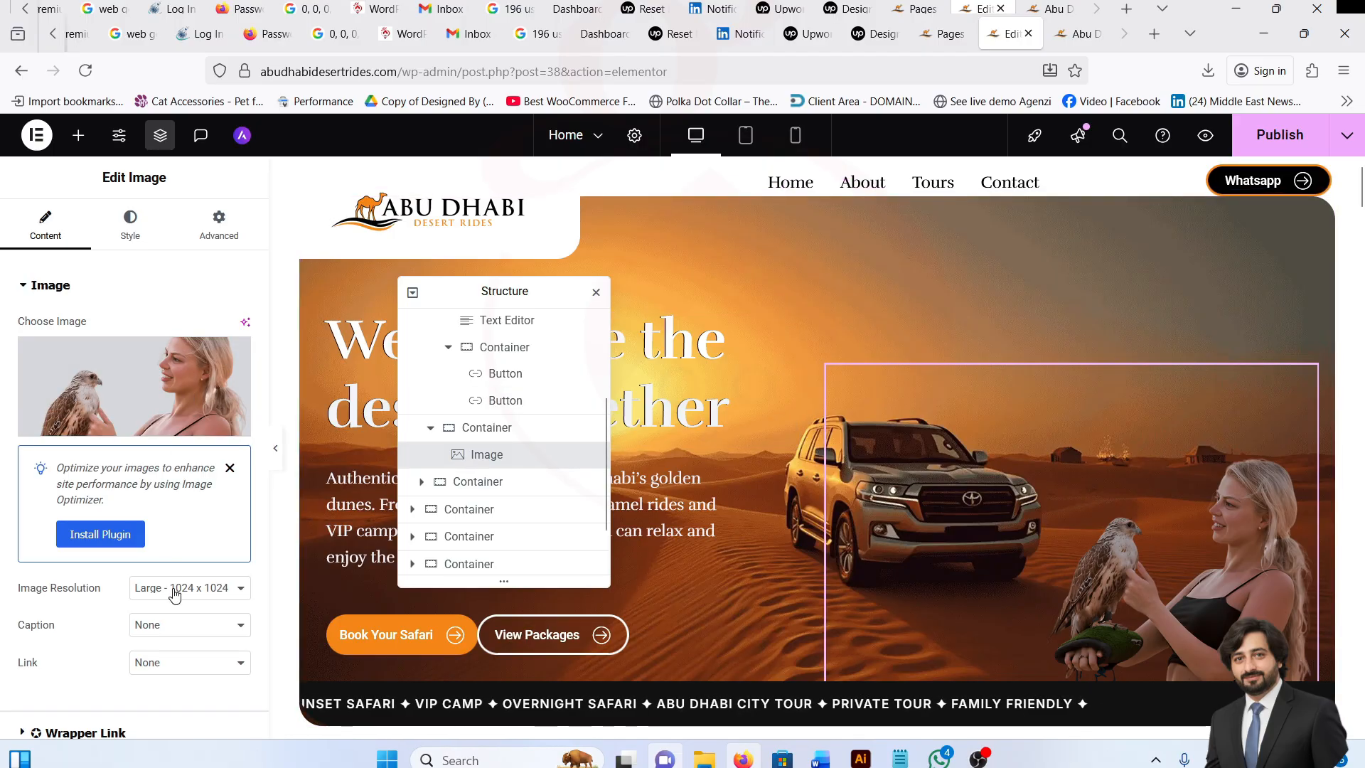
Review the falcon image's content options, alignment, width and CSS filters, including brightness, leaving the values as they are.
scroll(145, 564, down, 2)
scroll(139, 427, up, 2)
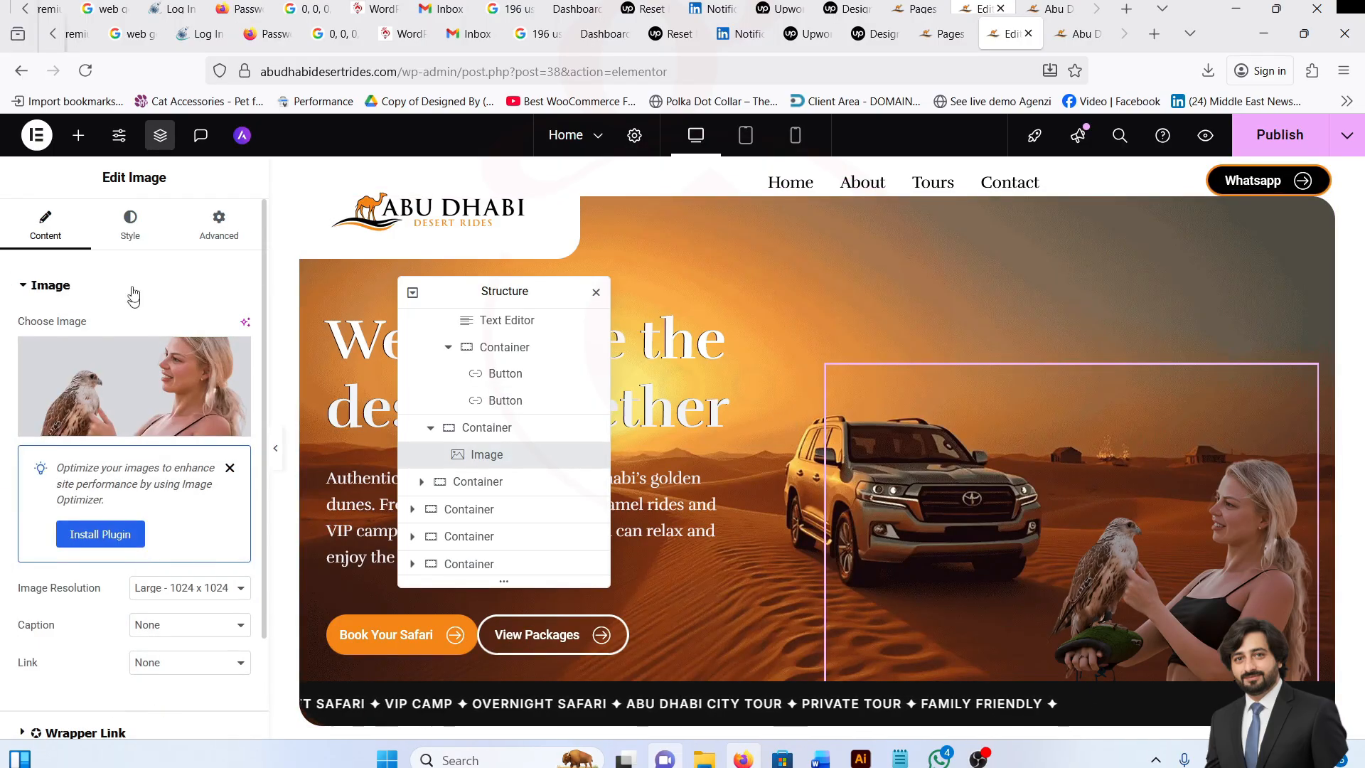
click(142, 242)
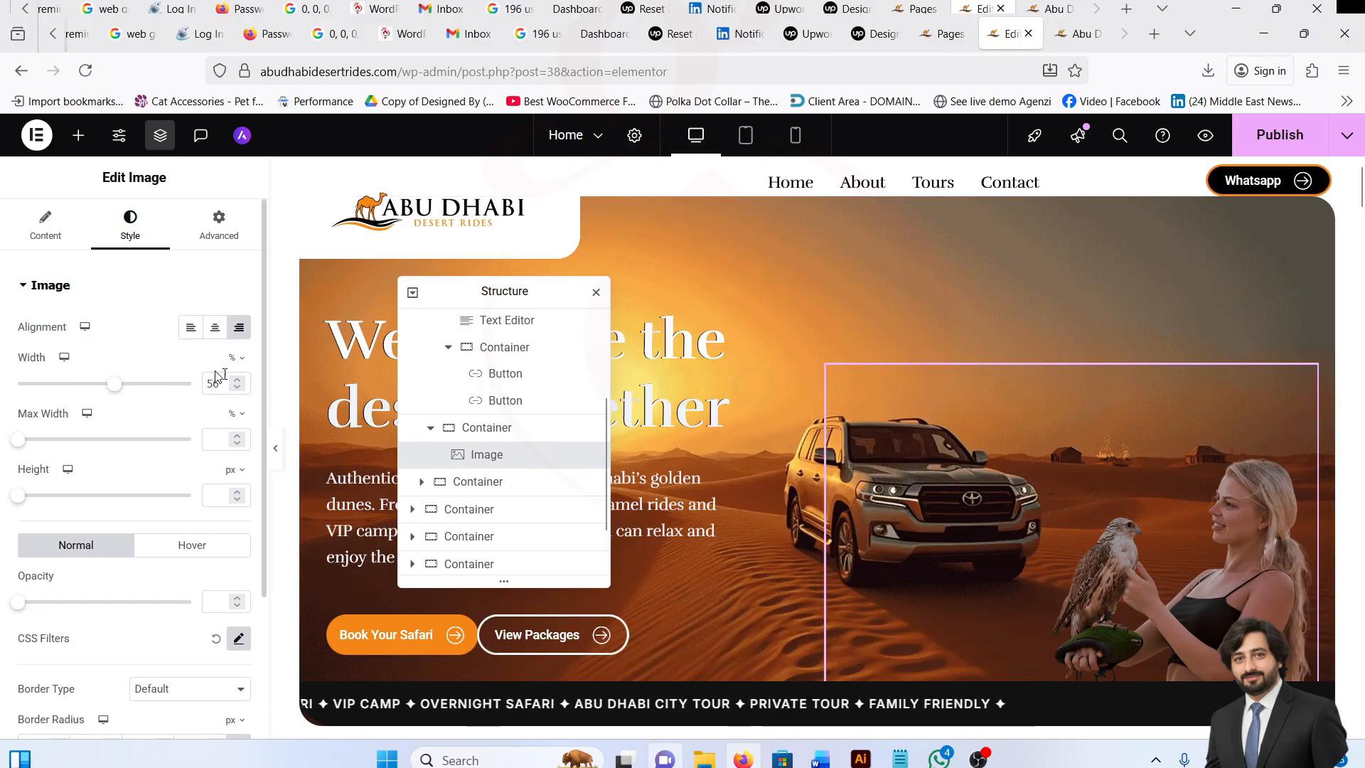
scroll(144, 453, down, 3)
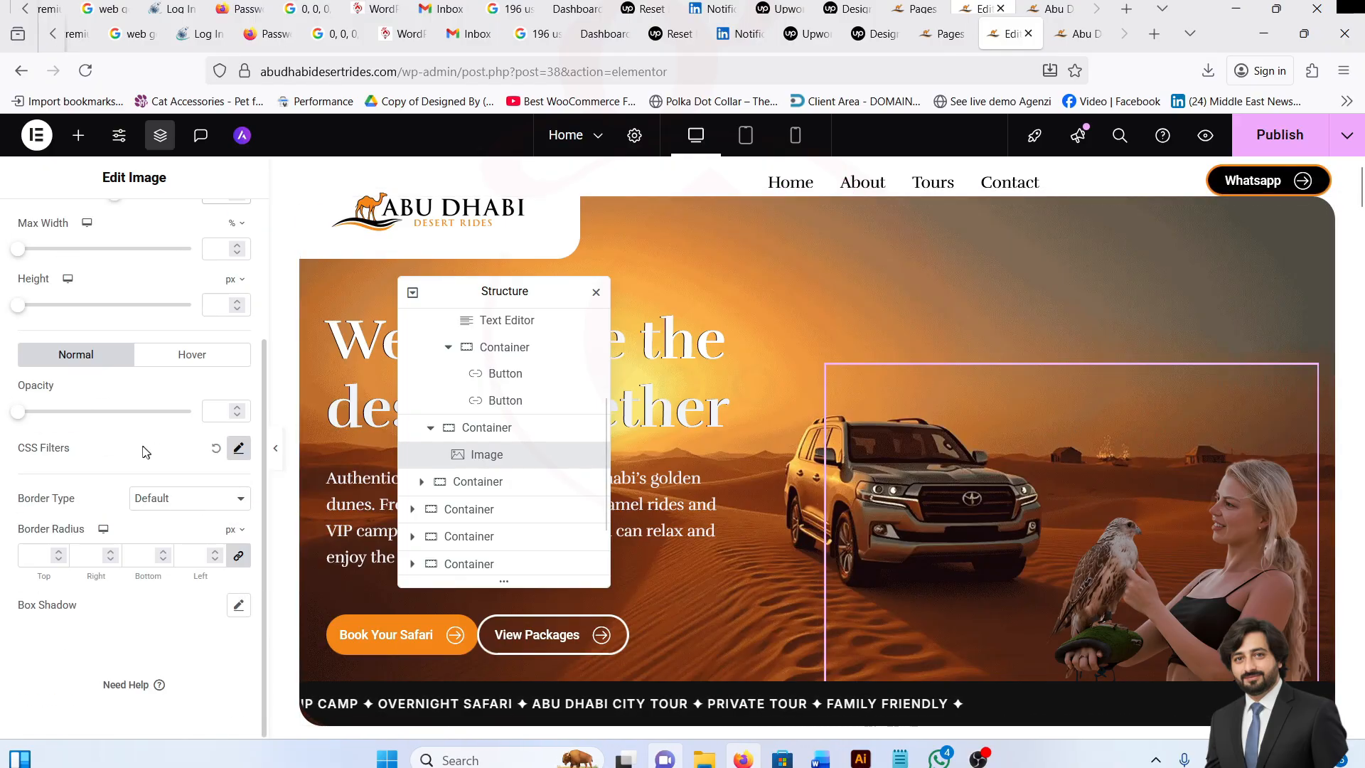
click(243, 459)
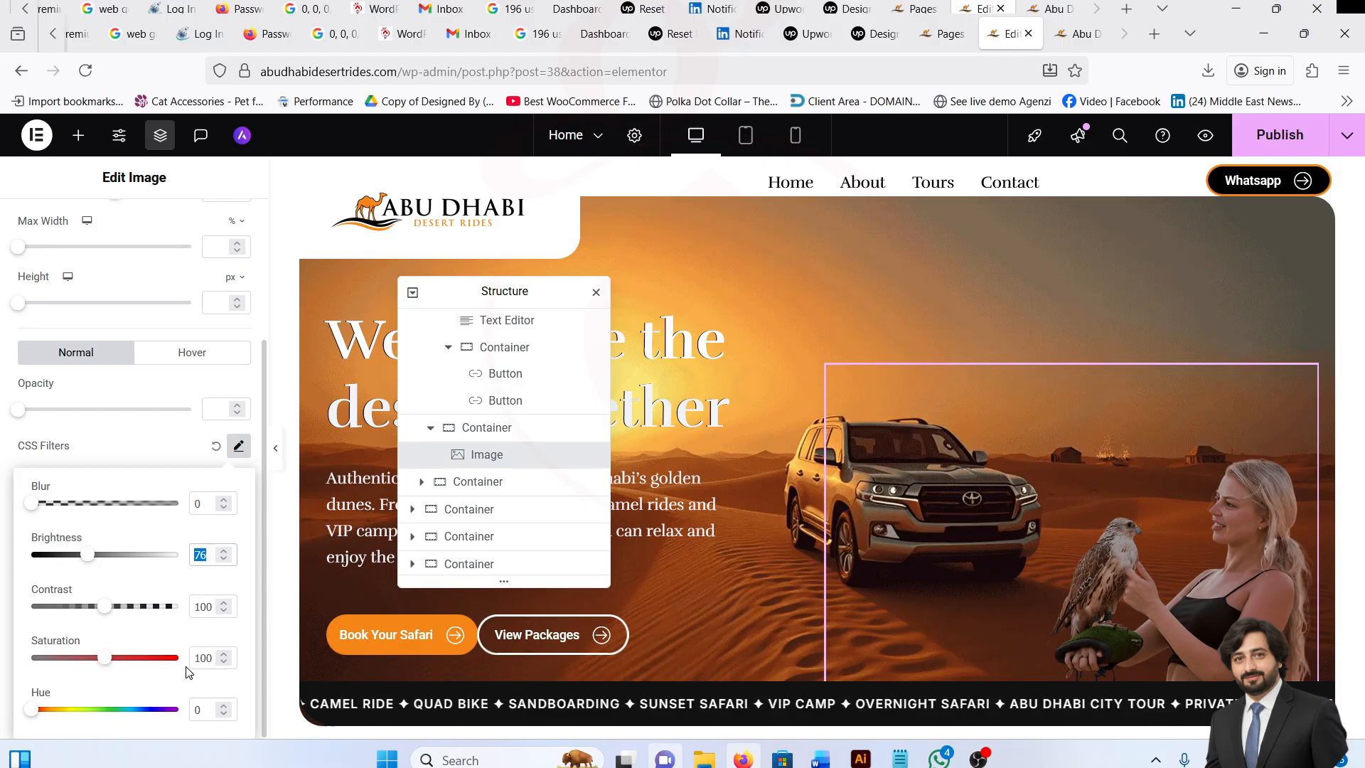
click(162, 466)
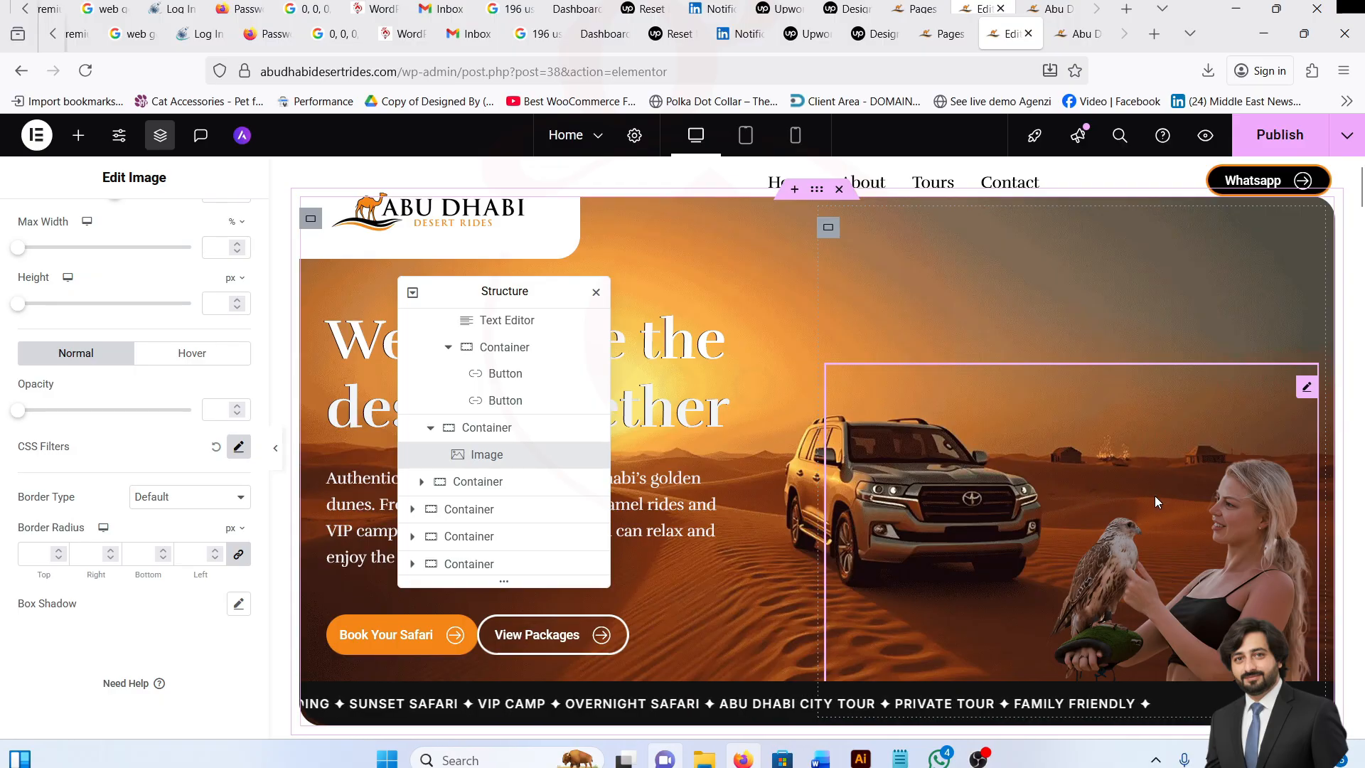
Recheck the brightness value in the falcon image's CSS filters and view the image's advanced layout settings.
click(239, 448)
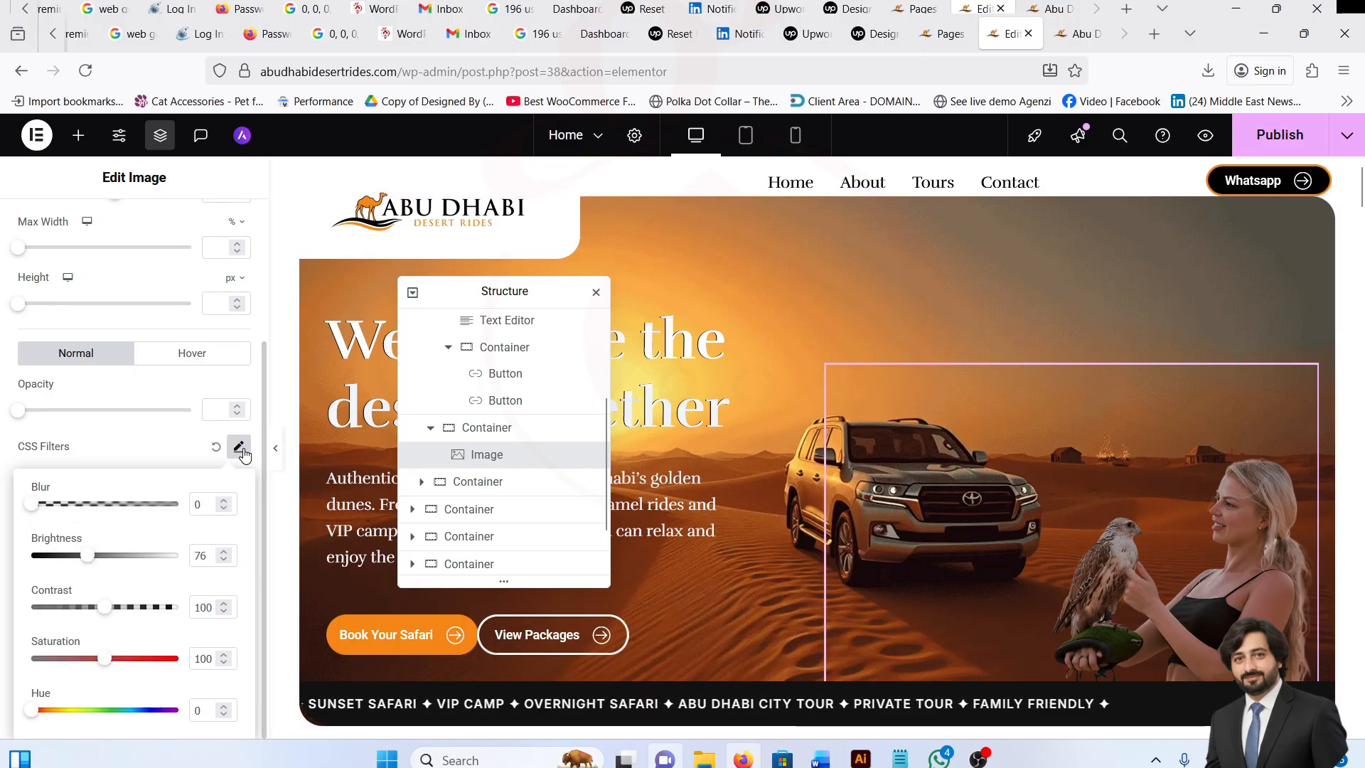
double_click(208, 549)
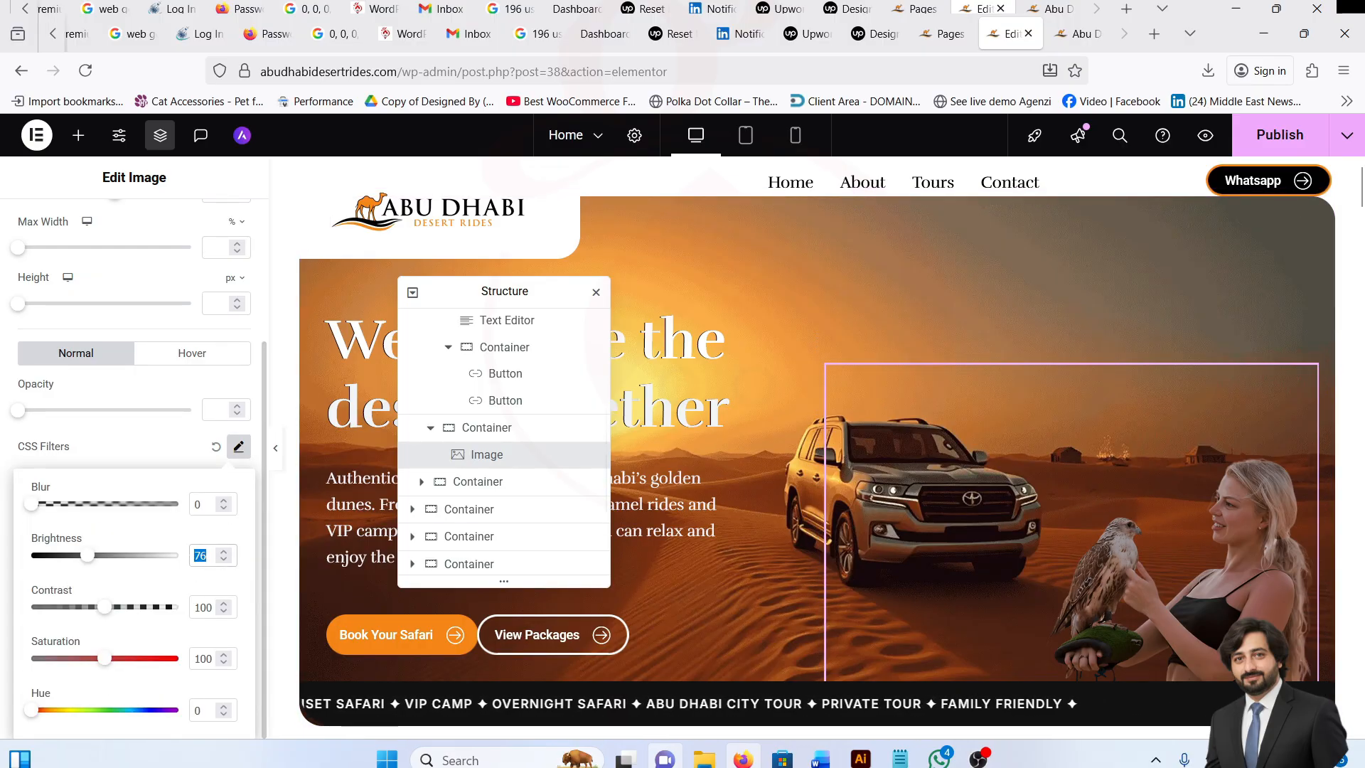
click(162, 457)
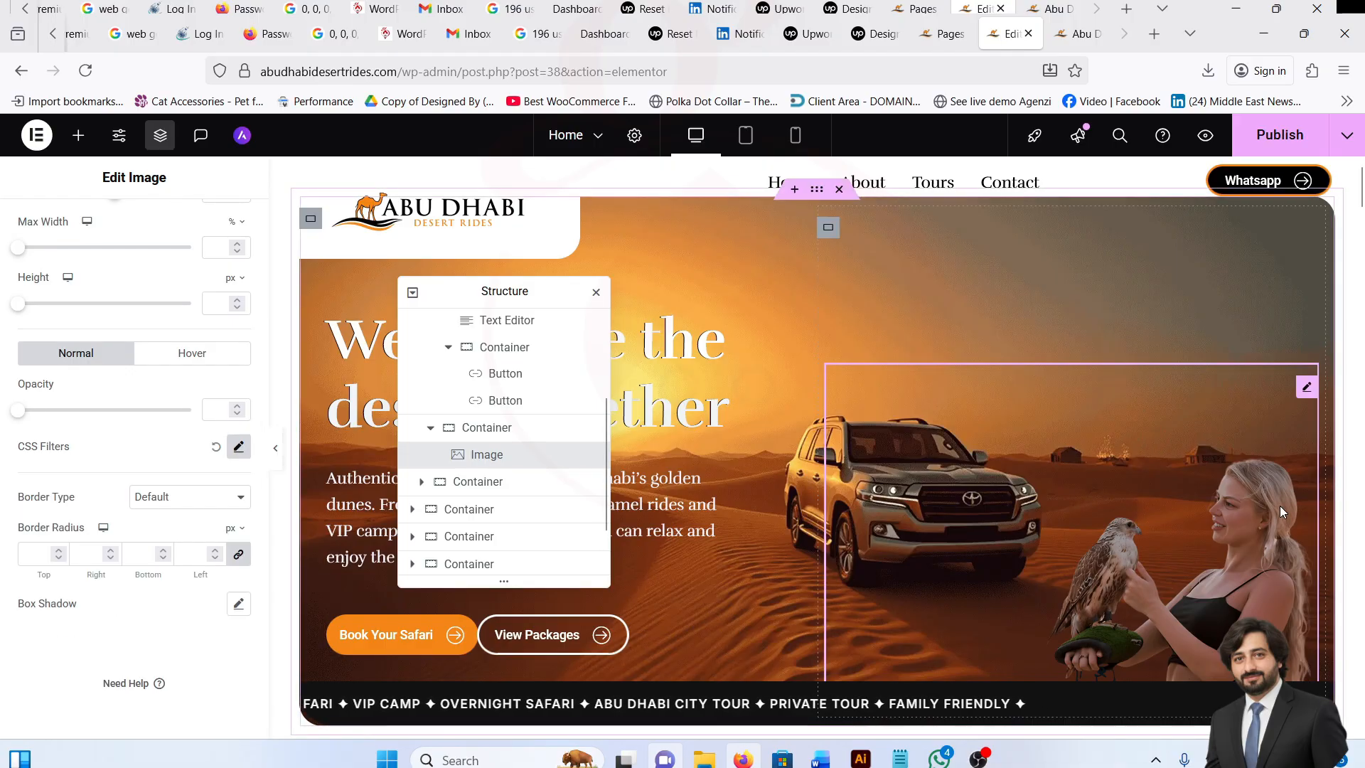
scroll(158, 445, up, 3)
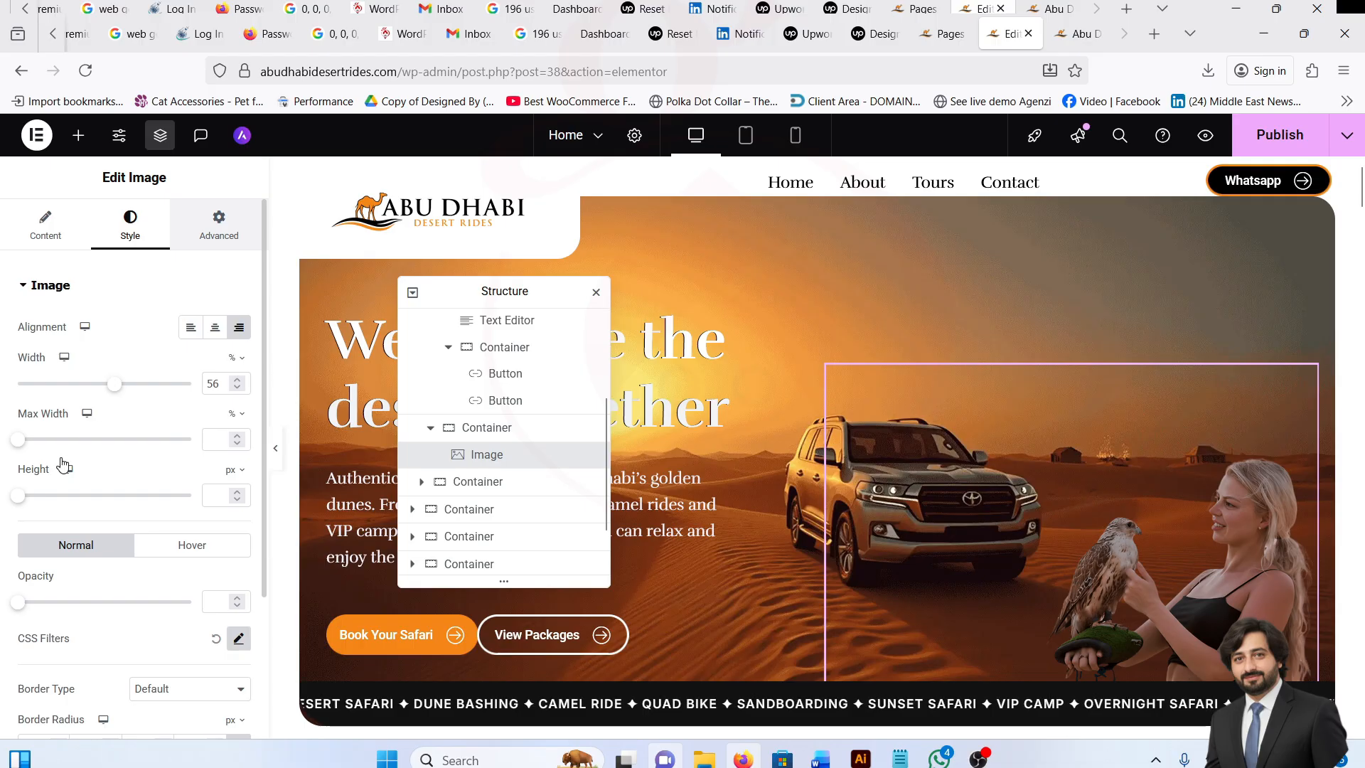
click(219, 226)
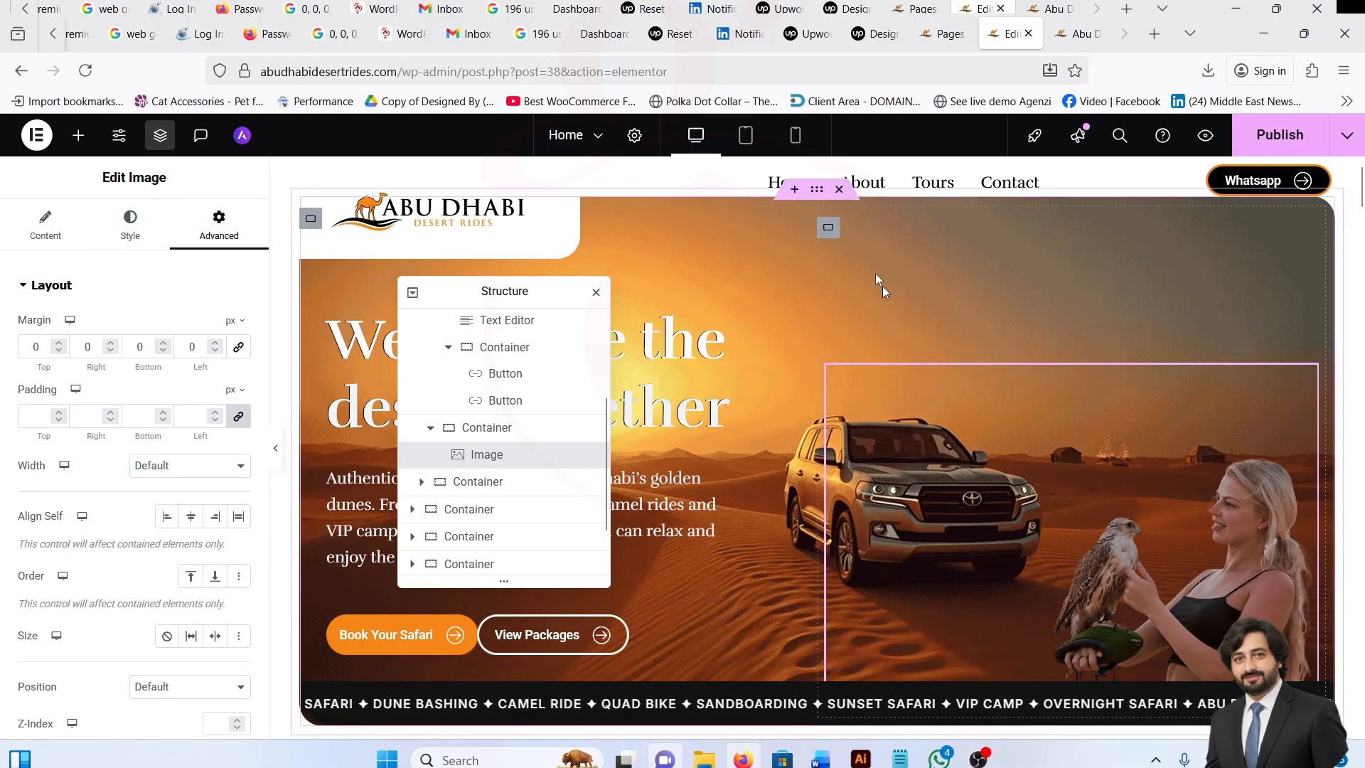
Select the container holding the falcon image and examine its layout options, including the End content justification.
click(455, 428)
scroll(111, 598, down, 3)
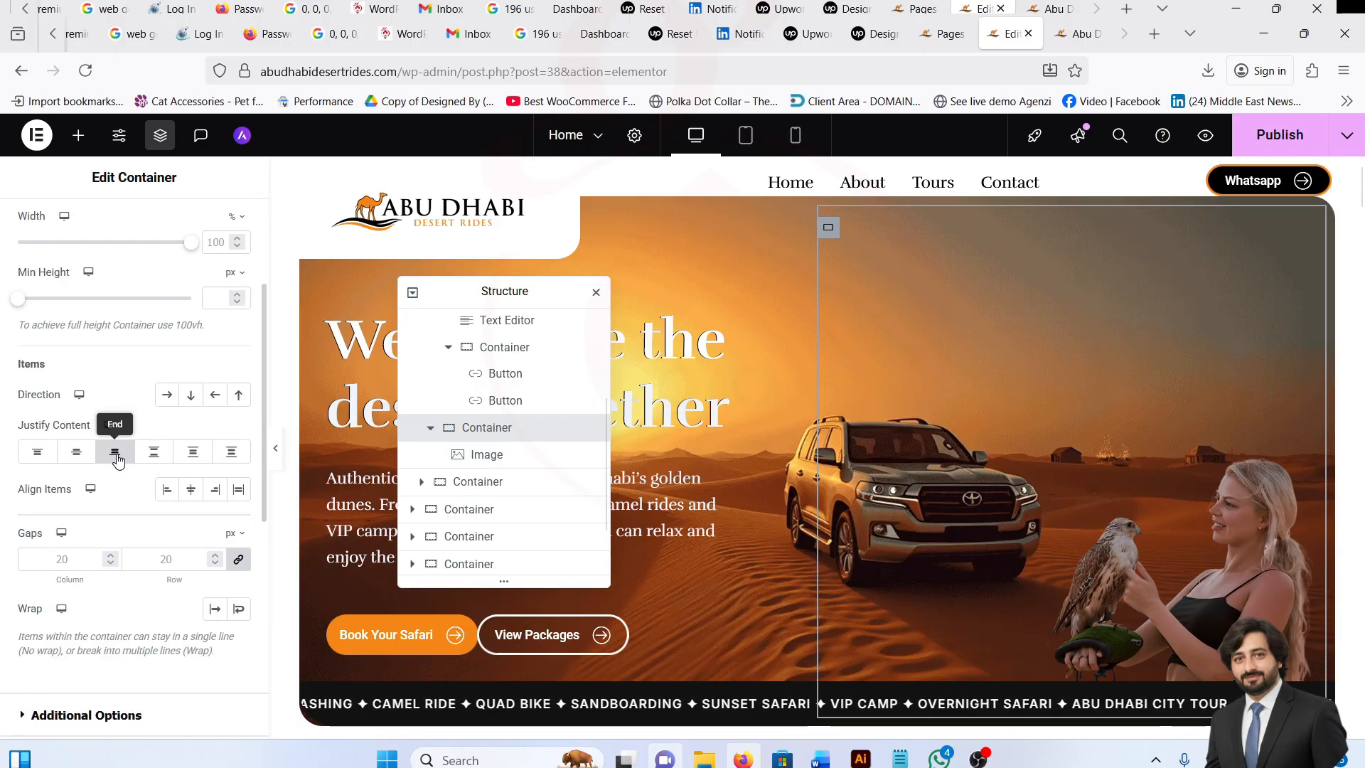
scroll(118, 461, up, 2)
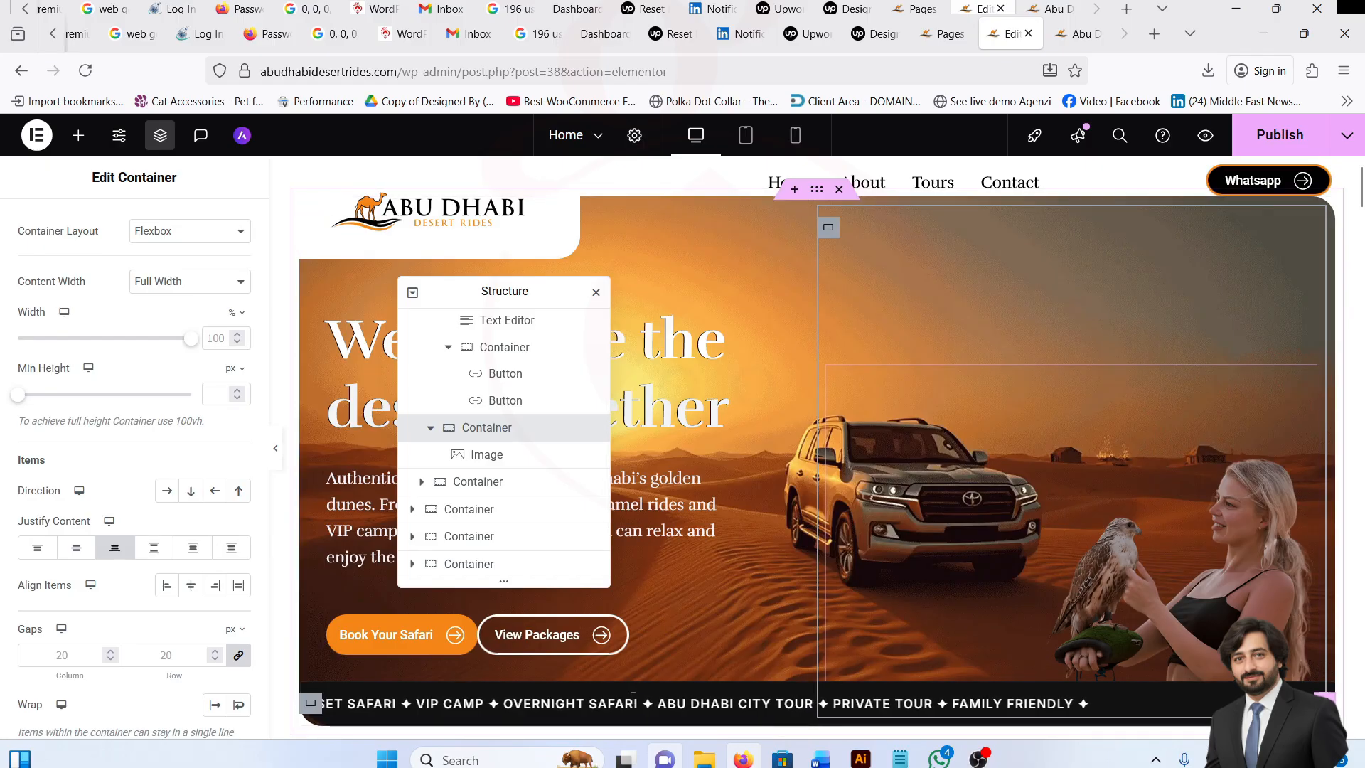
Move the Structure panel aside, select the scrolling marquee's HTML widget and highlight its markup from the marquee div to the style tag.
drag(554, 295, 1264, 271)
click(688, 720)
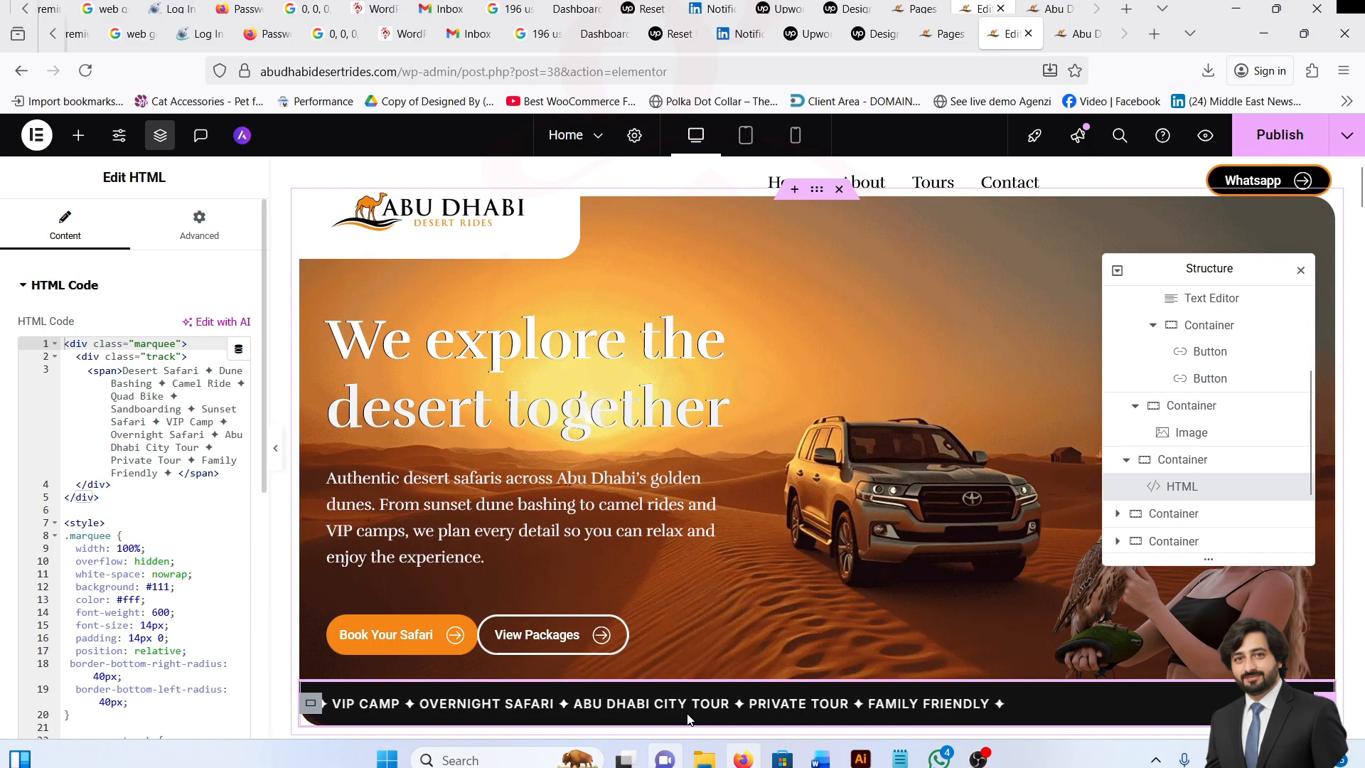
scroll(75, 454, down, 1)
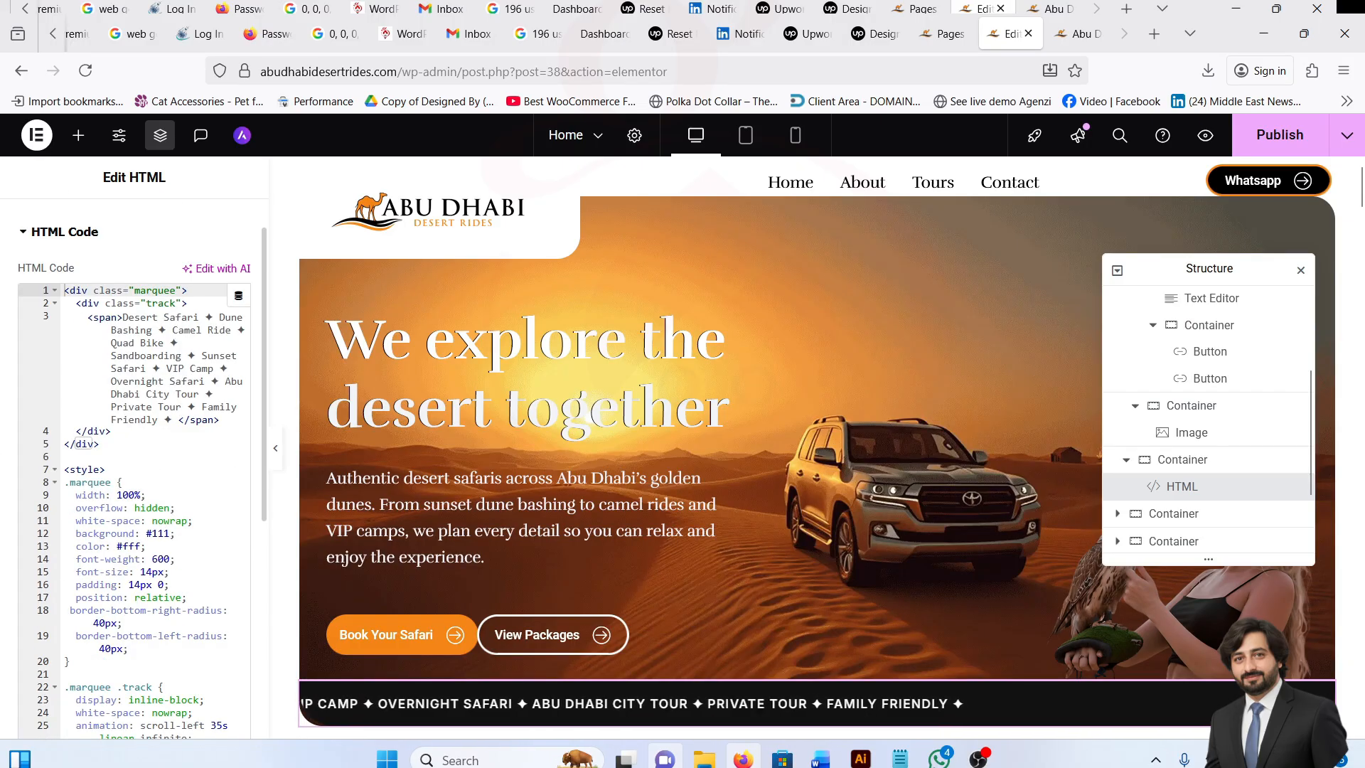
click(135, 420)
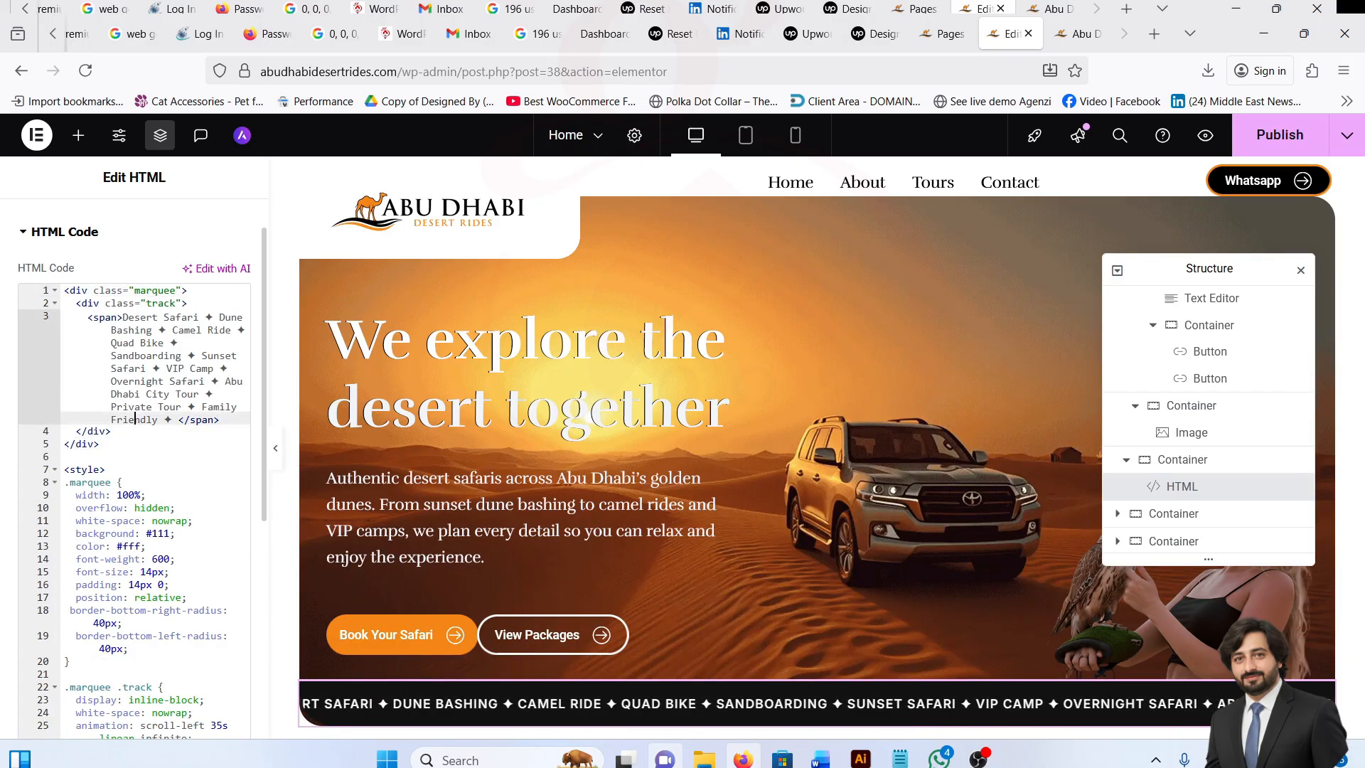
drag(65, 290, 107, 469)
Examine the marquee's CSS code, including its width, overflow, rounded bottom corners and scroll animation.
scroll(107, 469, down, 3)
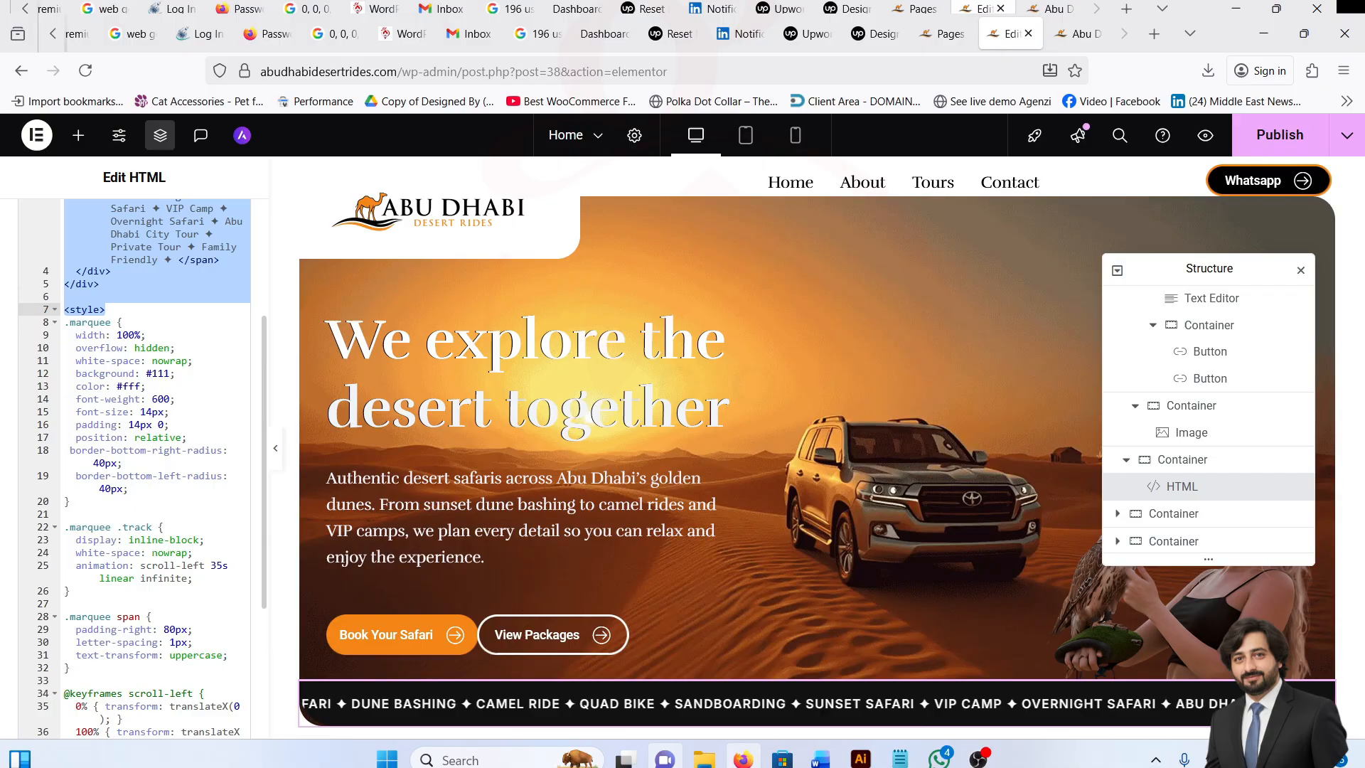
scroll(130, 476, down, 2)
scroll(130, 477, up, 2)
click(130, 476)
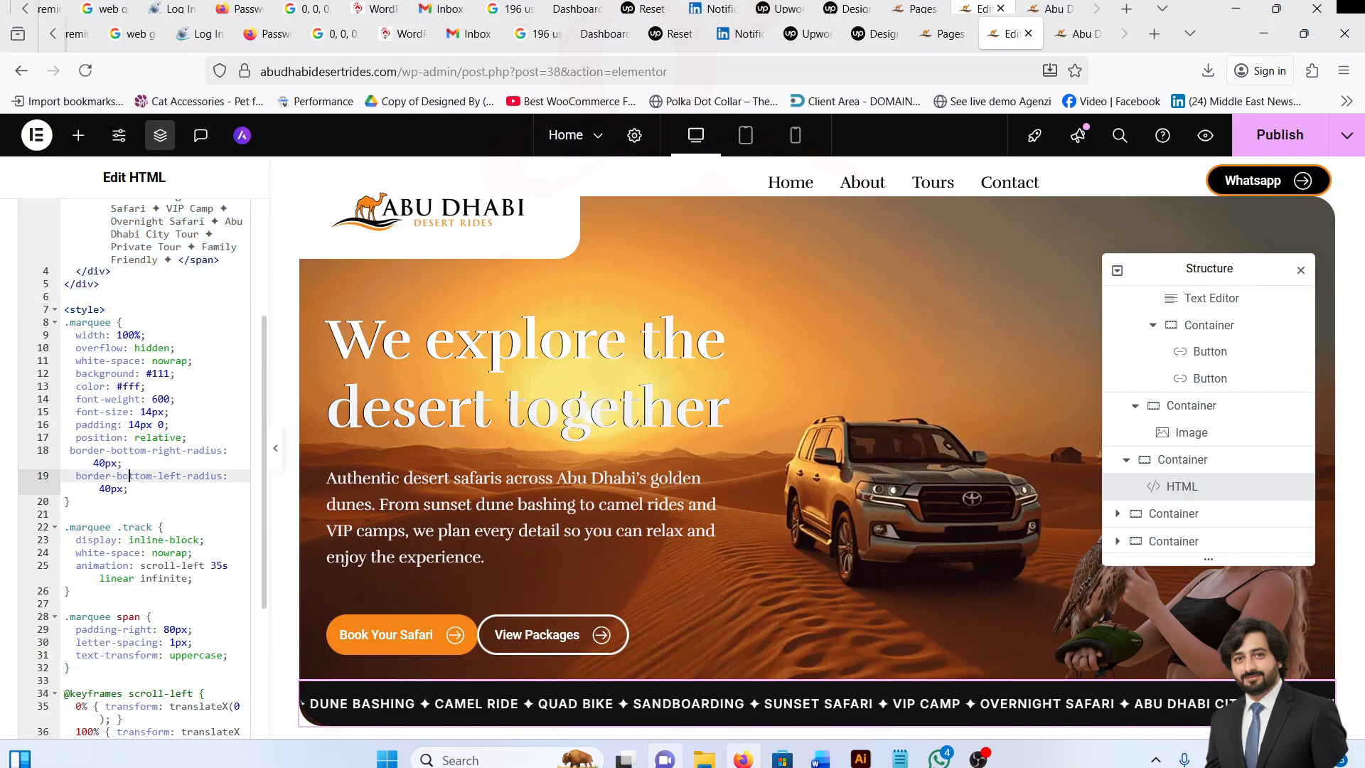
mouse_move(146, 335)
mouse_down()
mouse_move(76, 334)
mouse_move(145, 348)
mouse_up()
scroll(135, 469, up, 2)
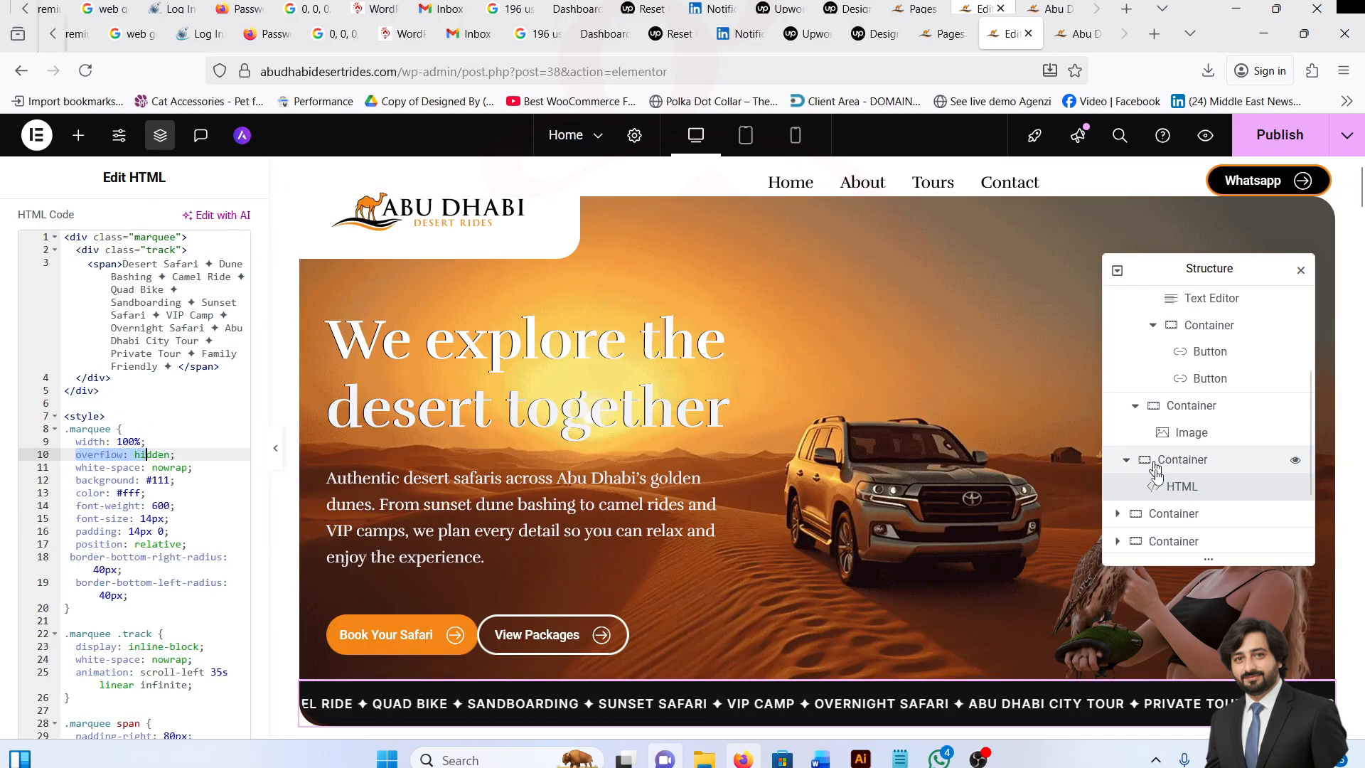
Select the hero's outermost container and inspect its nested structure, collapsing and re-expanding it.
scroll(1197, 466, up, 2)
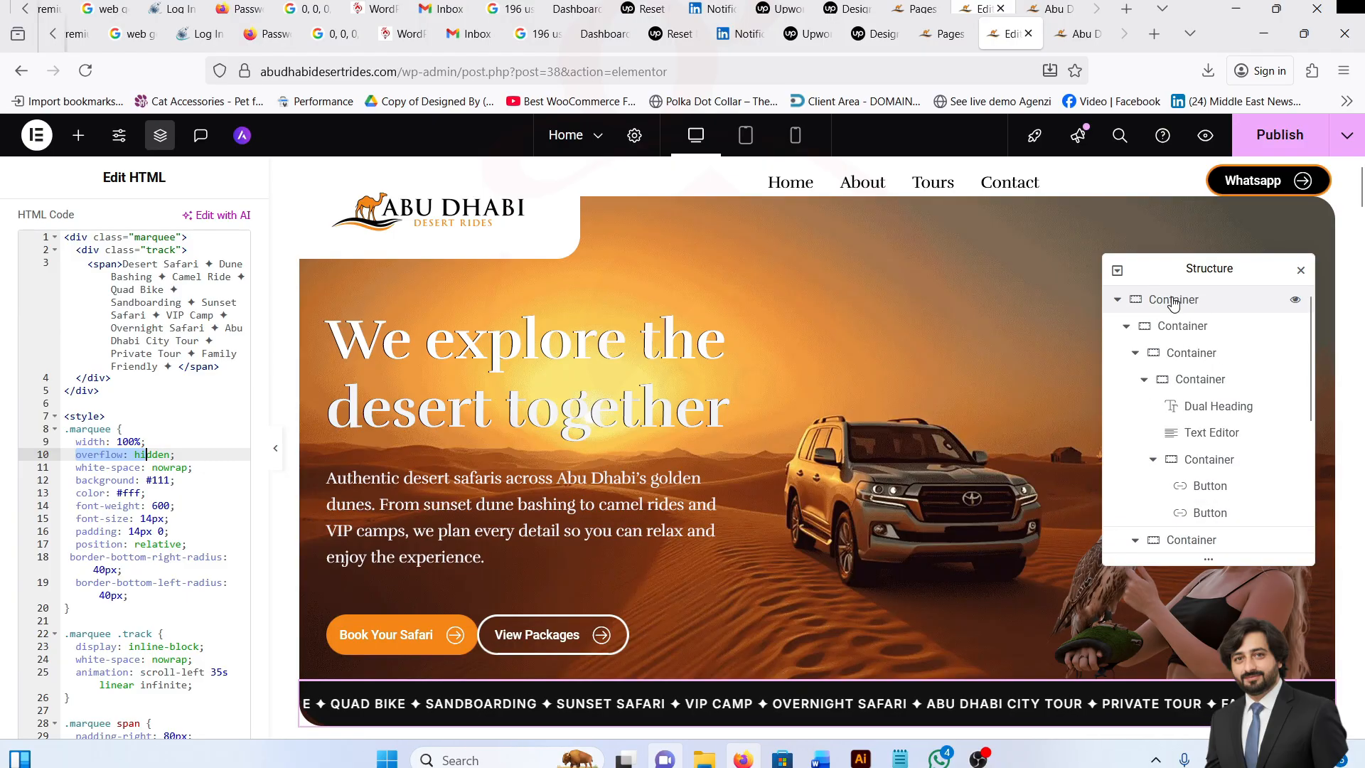
click(1173, 388)
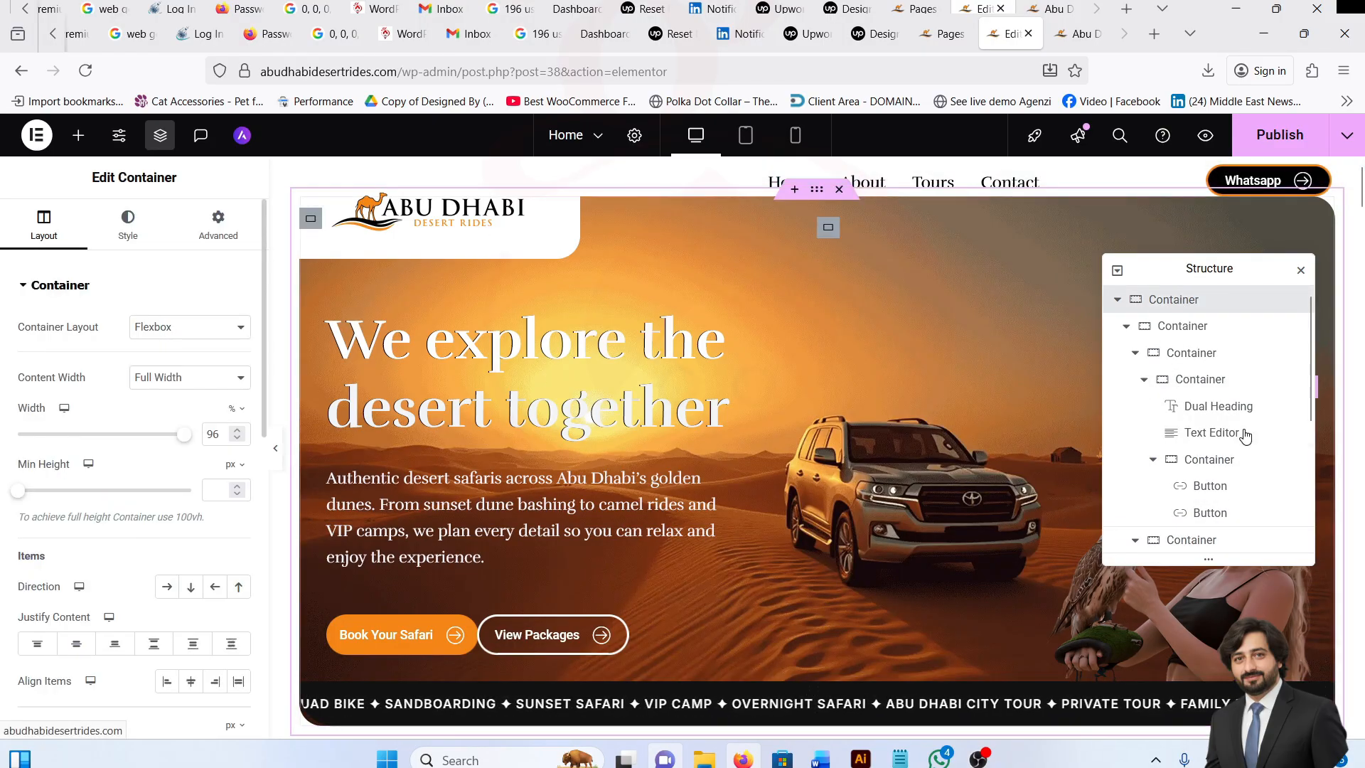
scroll(1241, 435, down, 1)
scroll(1226, 462, down, 3)
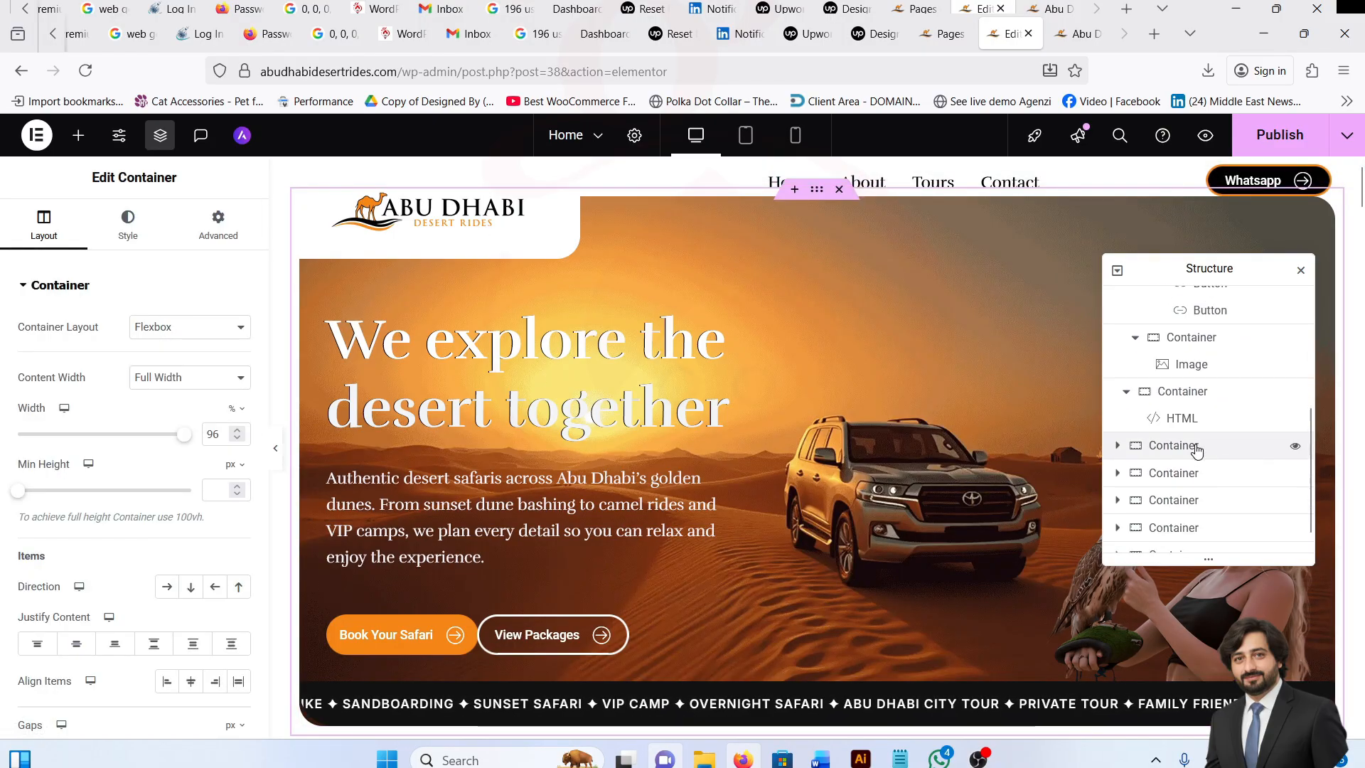
scroll(1200, 426, up, 5)
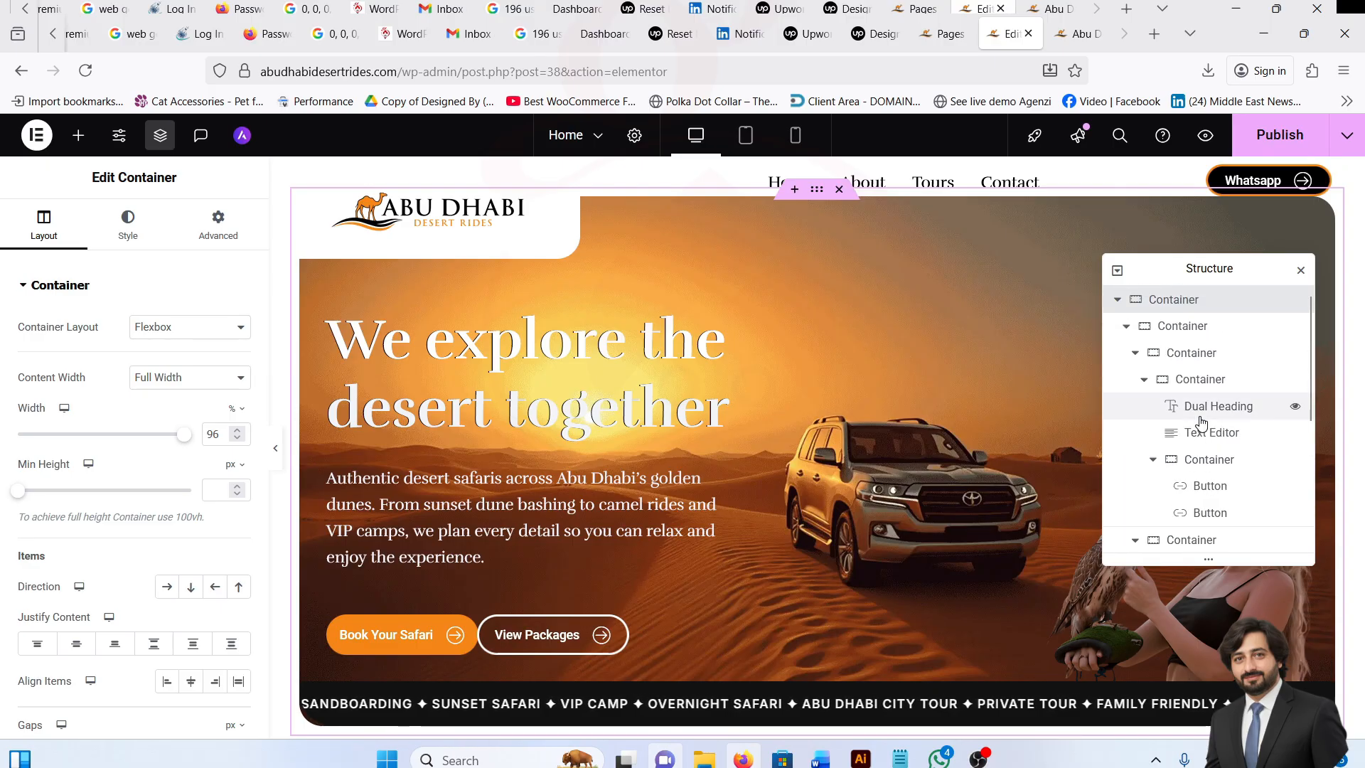
click(1118, 300)
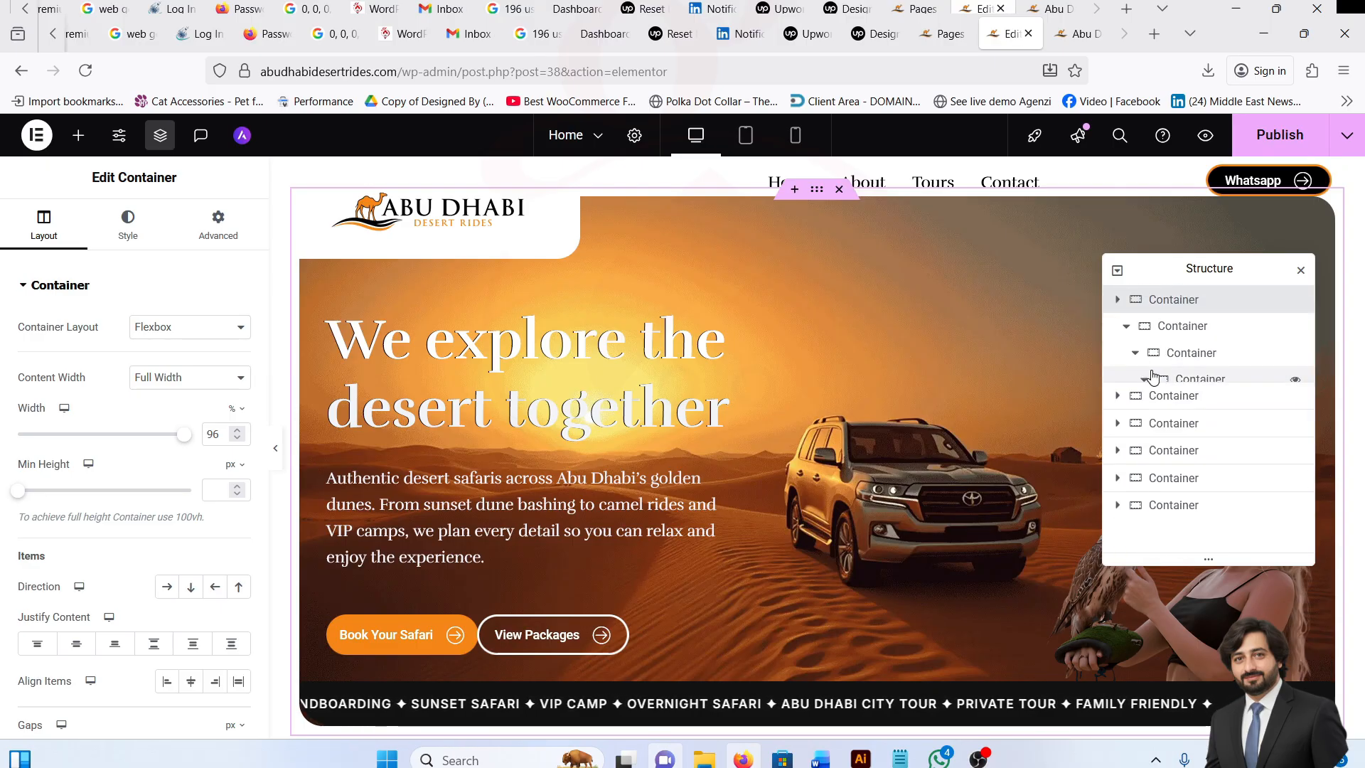
click(1119, 300)
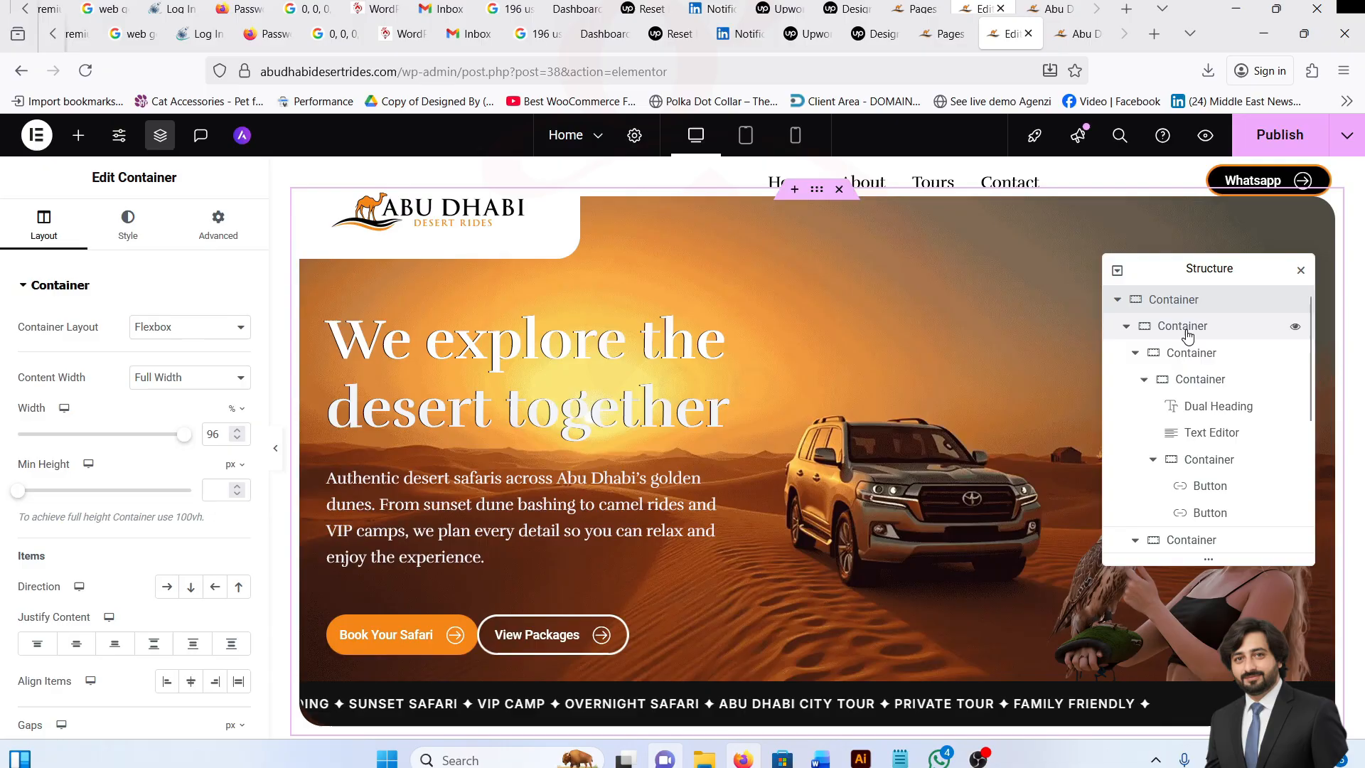
Trace the structure from the hero's inner container to the marquee's container and select the HTML widget inside it.
scroll(1191, 497, down, 1)
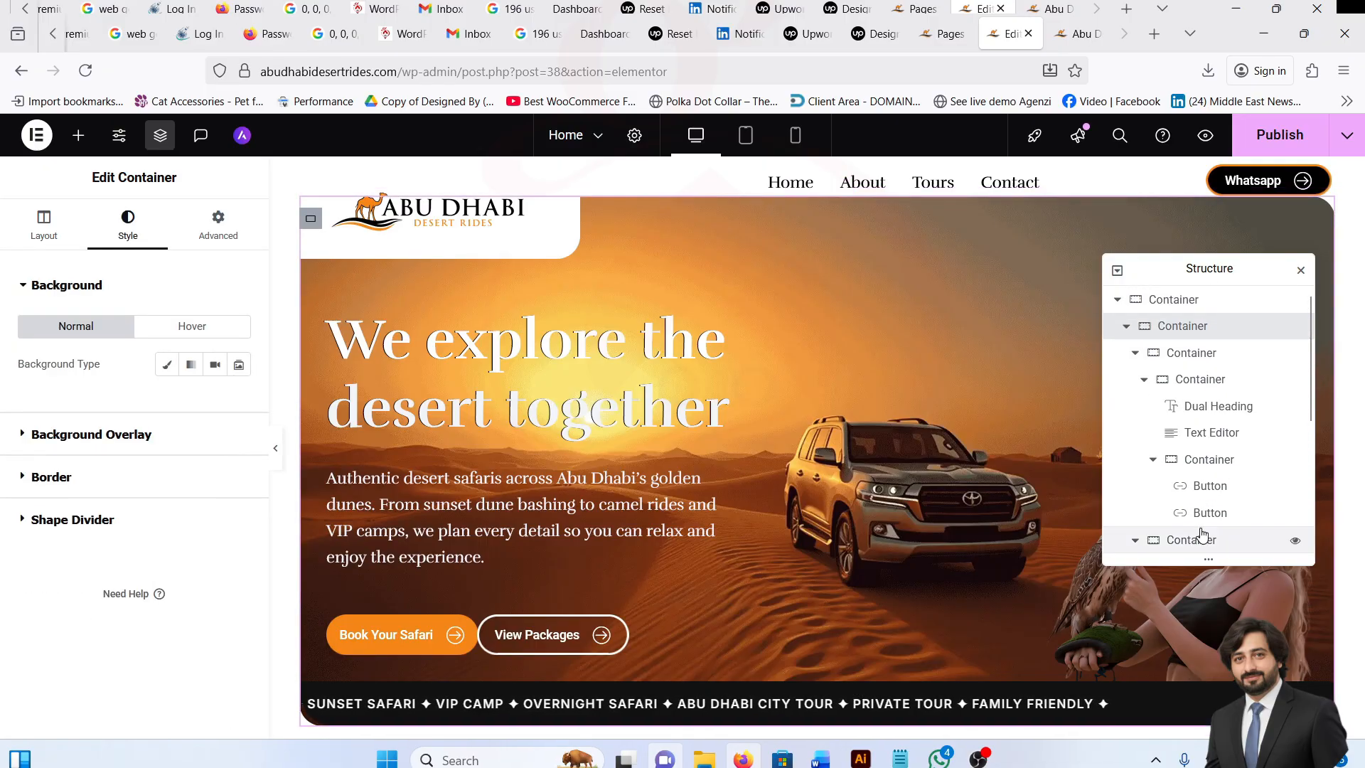
scroll(1201, 491, down, 3)
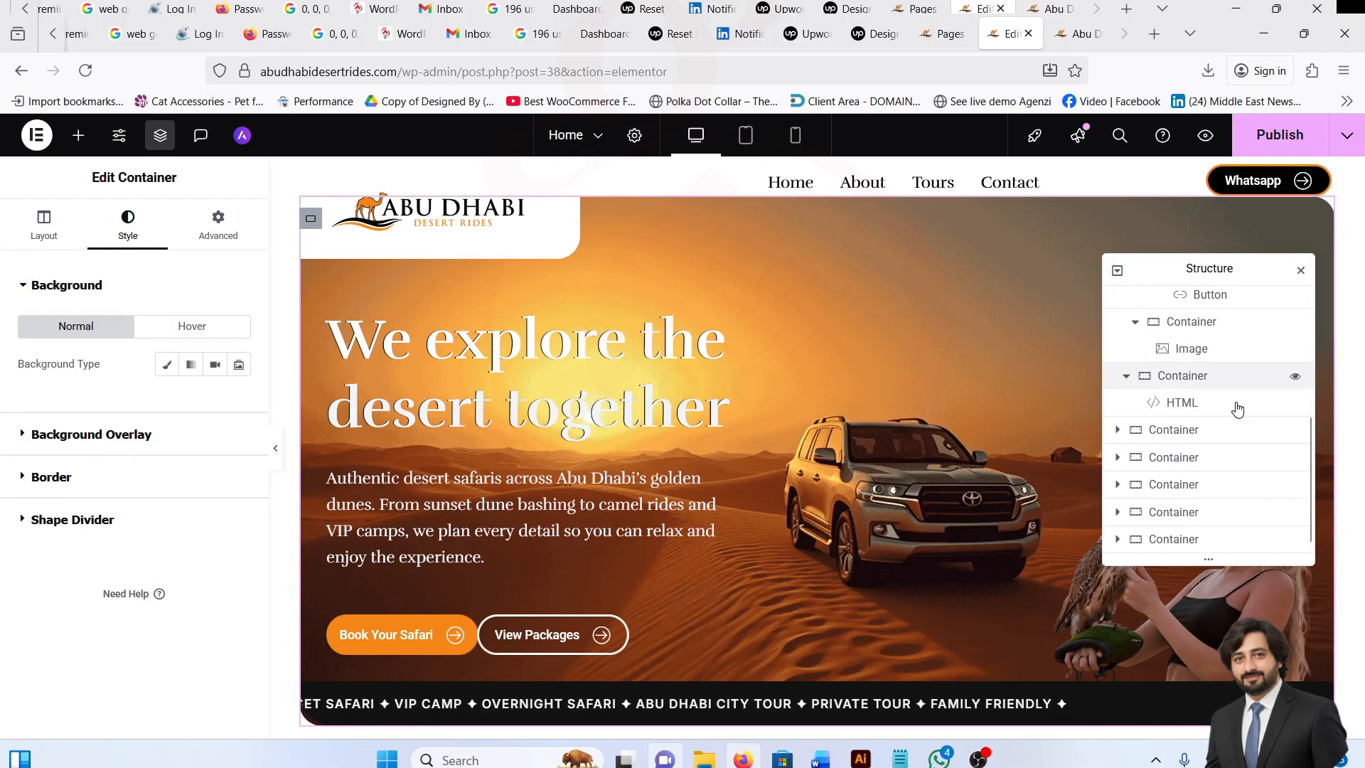
click(482, 651)
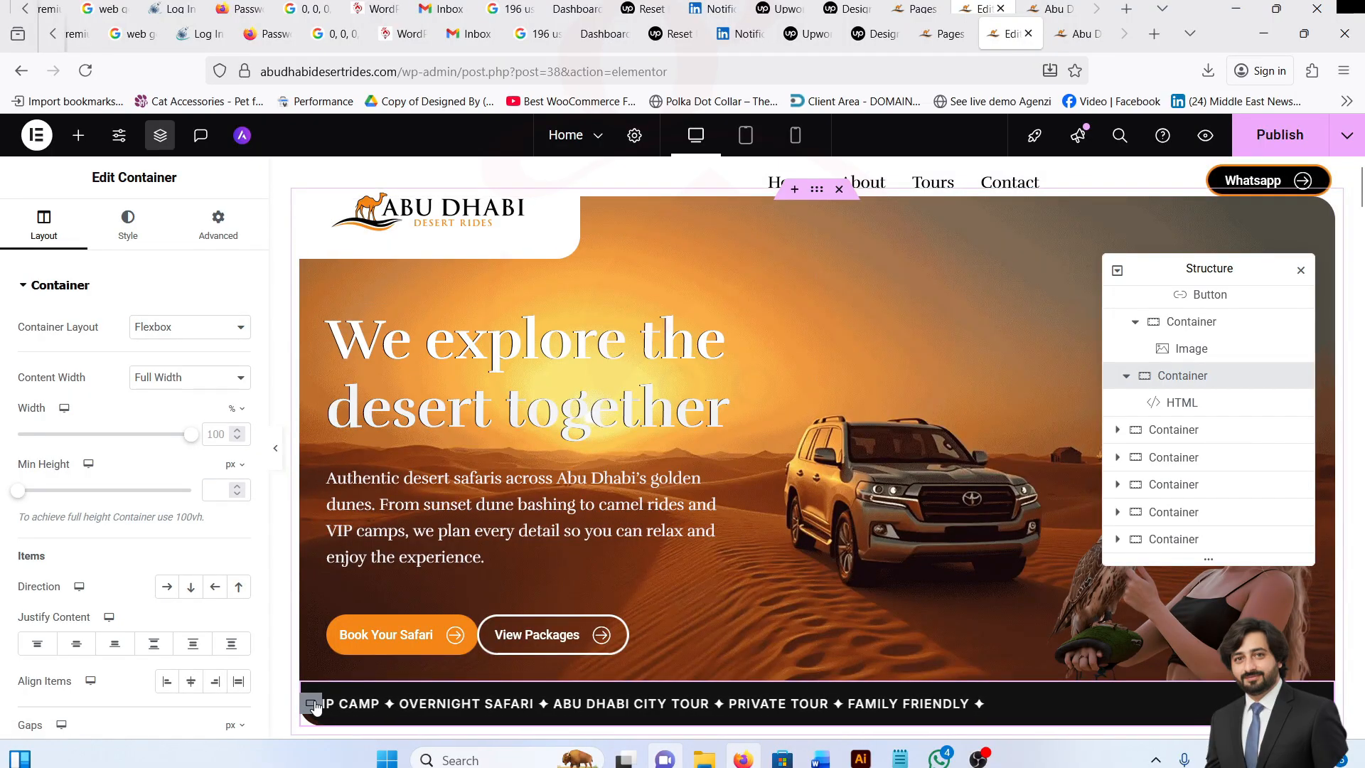
click(1206, 402)
Shift the Structure panel aside and select the two-circle Image widget above the "Some of our desert adventures" heading.
scroll(711, 526, down, 5)
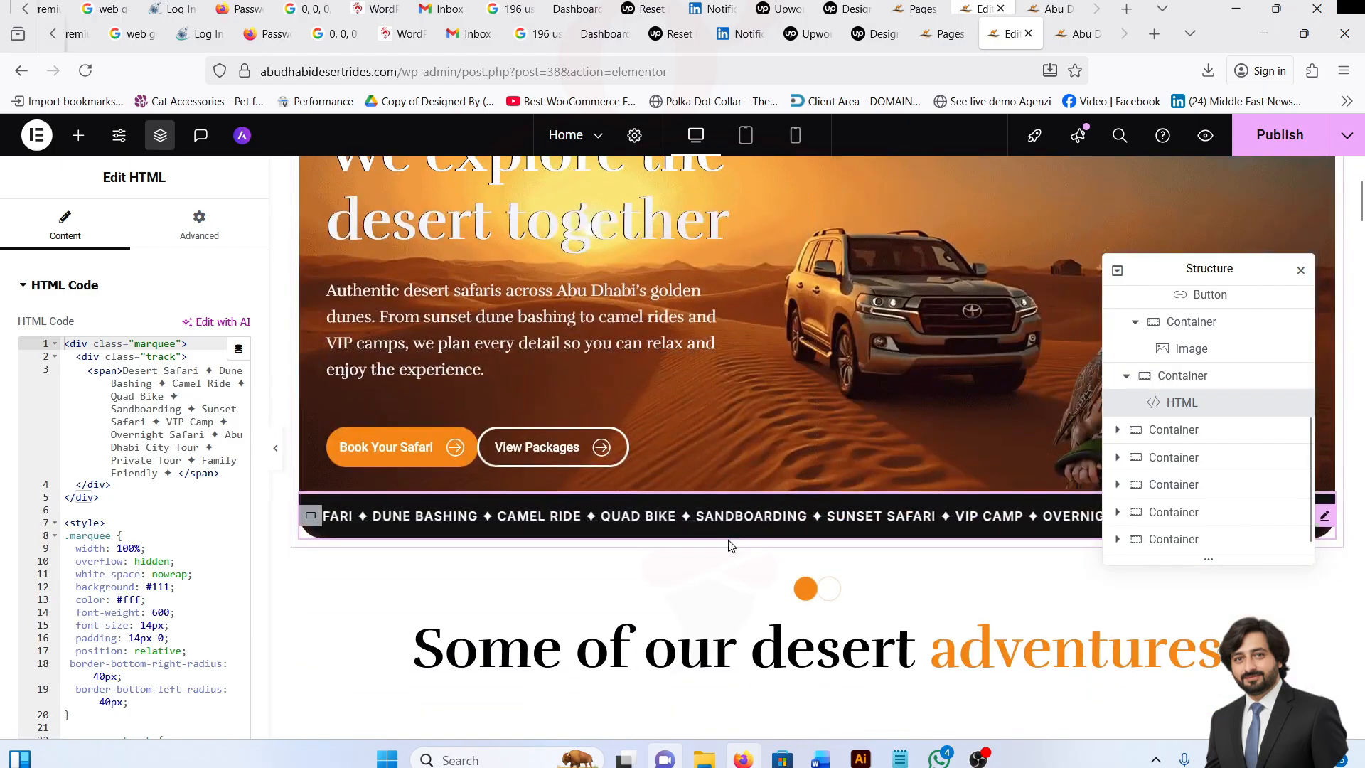
drag(1262, 274, 1308, 283)
click(830, 407)
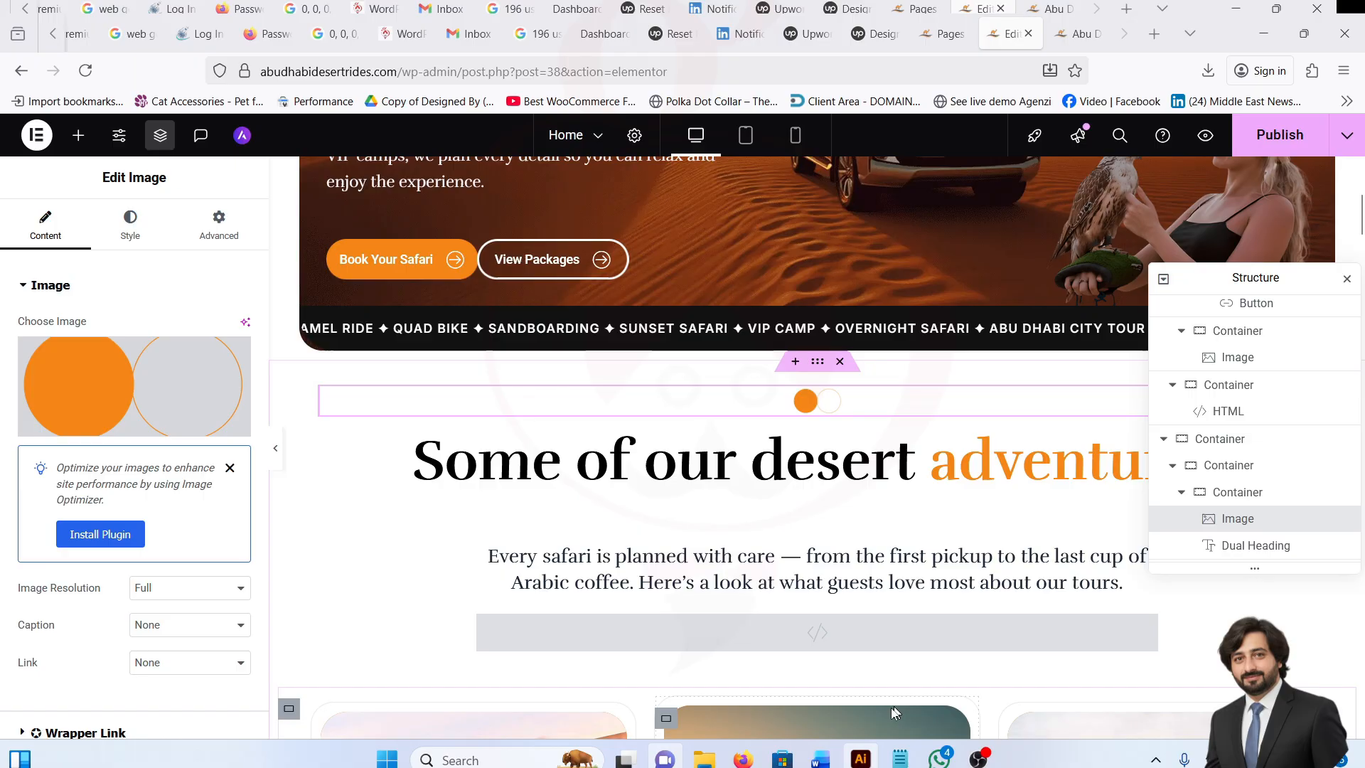
Switch to Illustrator to view the two-circle artwork in logo.ai, and return to the Elementor page in Firefox.
click(862, 759)
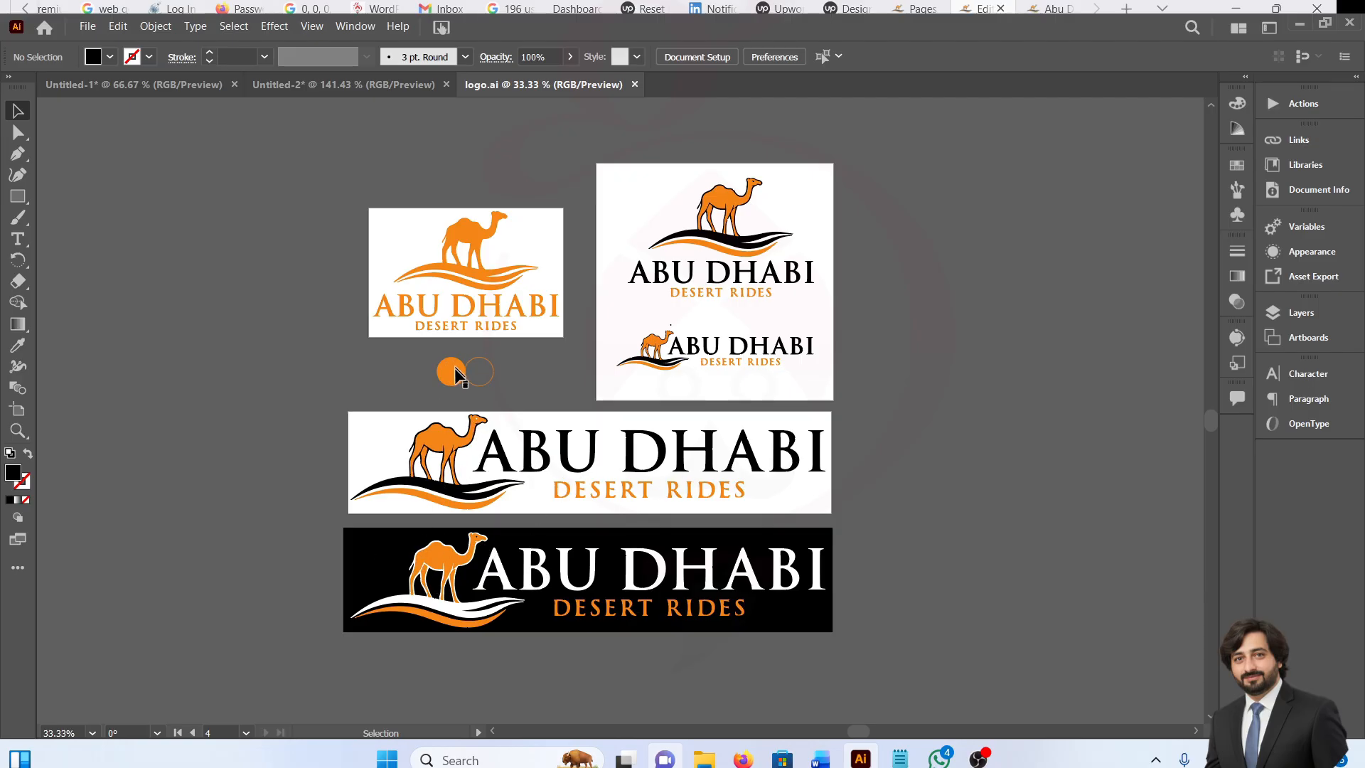
click(743, 759)
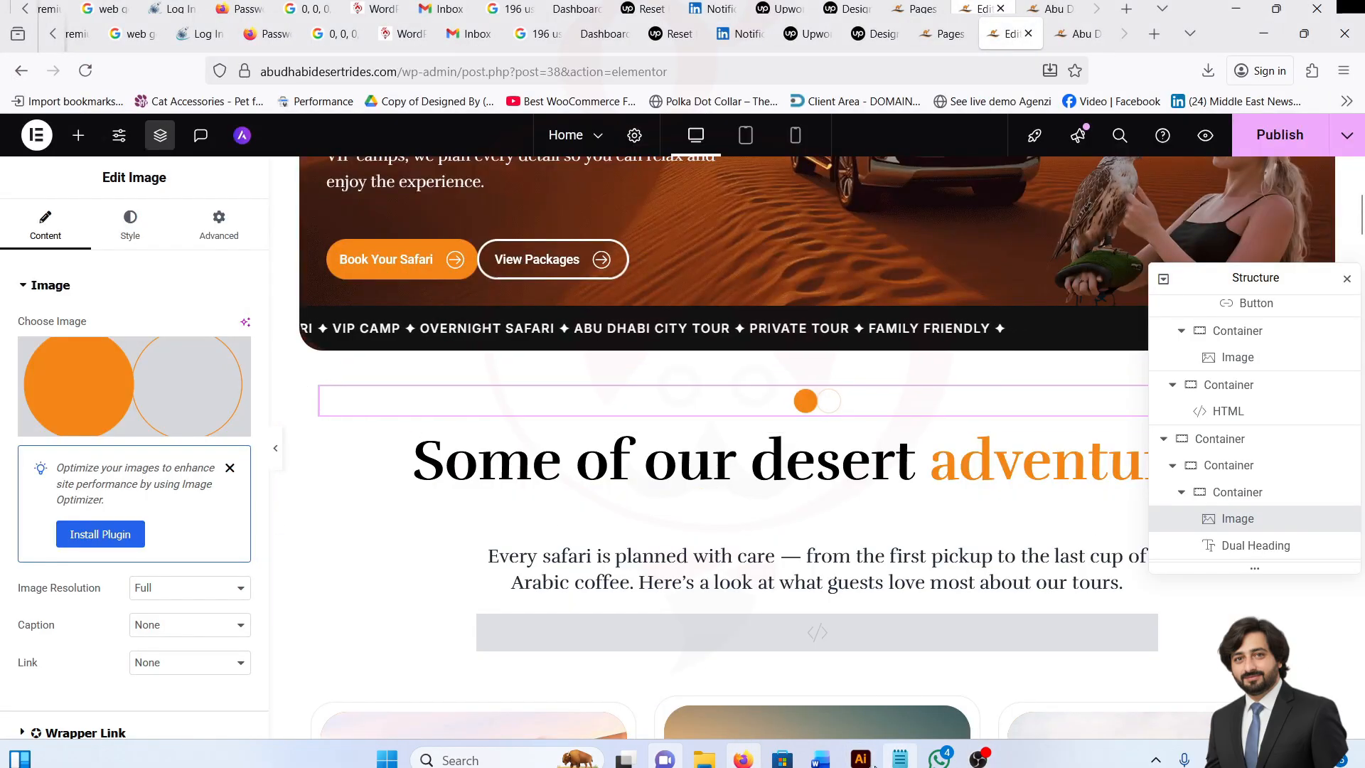
key(alt+Tab)
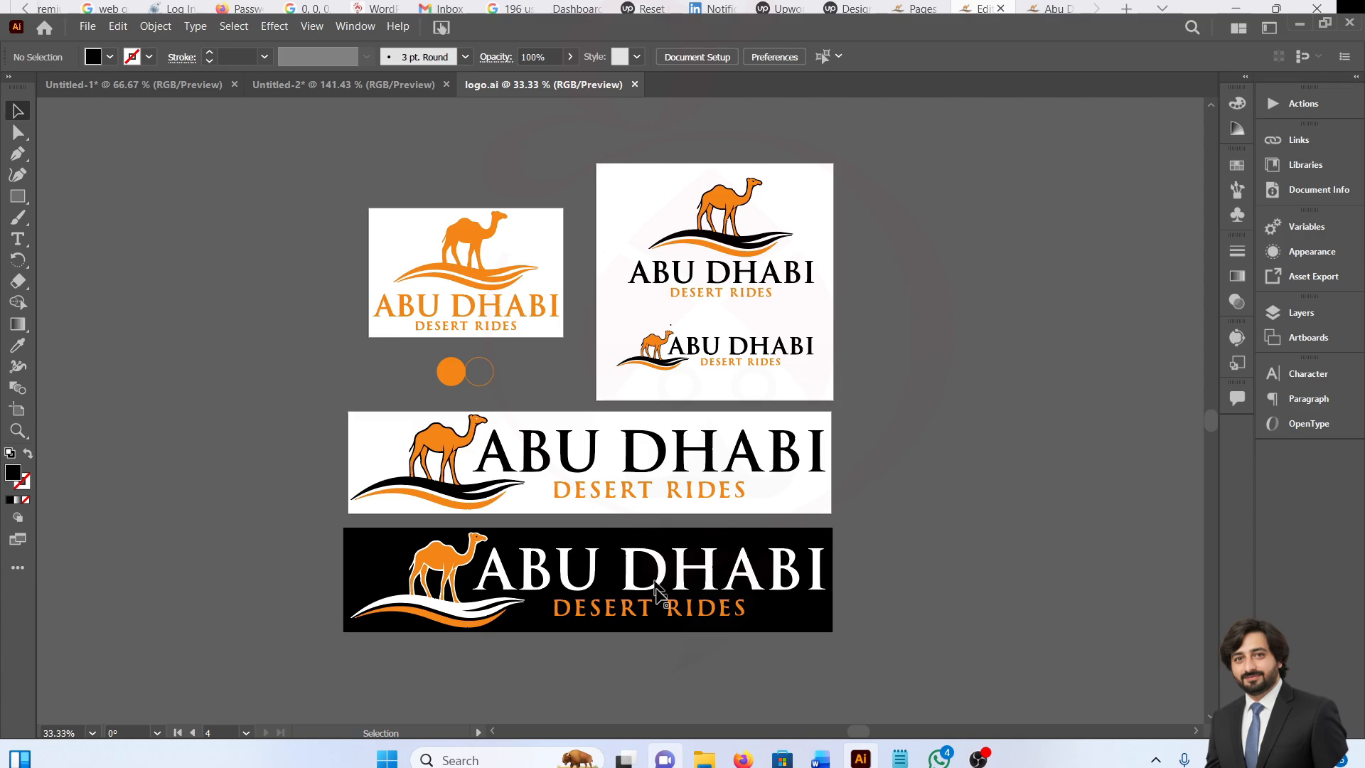
click(739, 759)
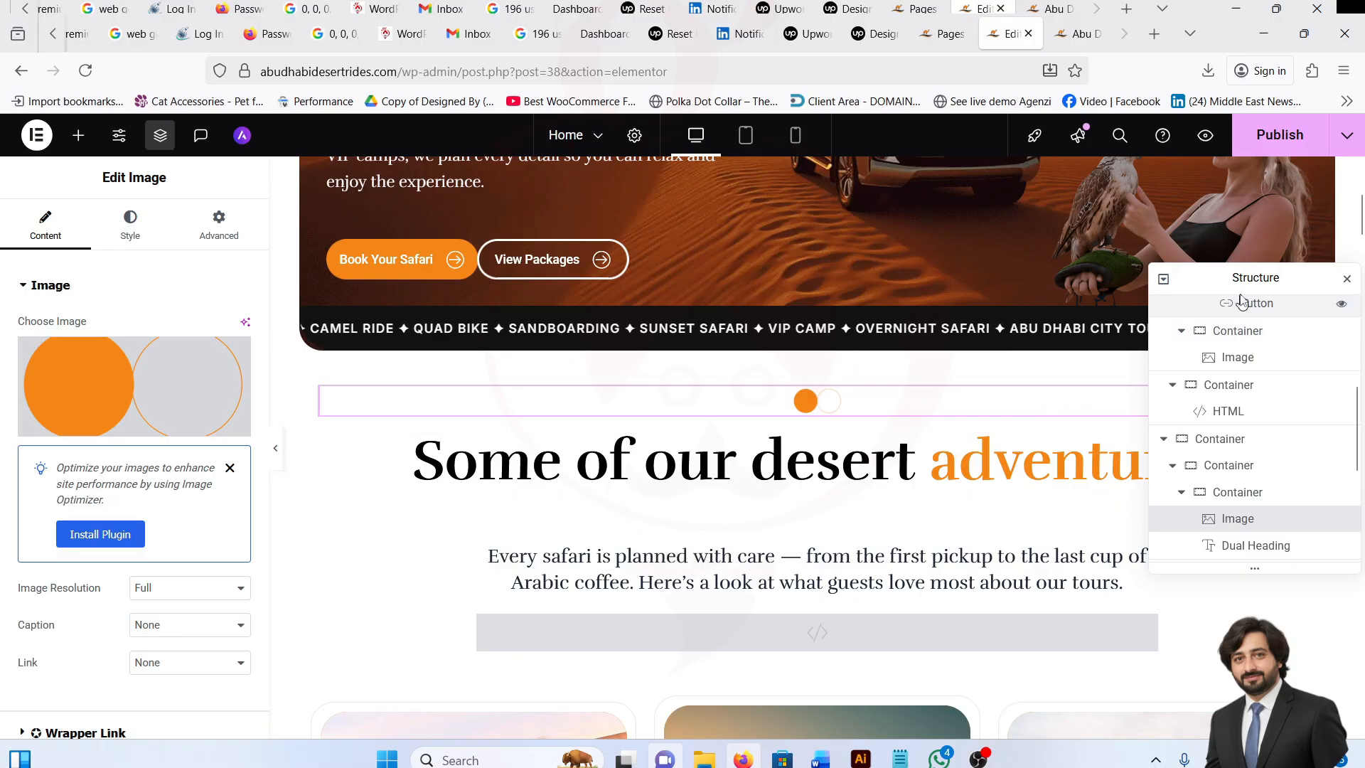
Dock the Structure panel beside the canvas and select the "Some of our desert adventures" Dual Heading widget.
drag(1244, 279, 1262, 206)
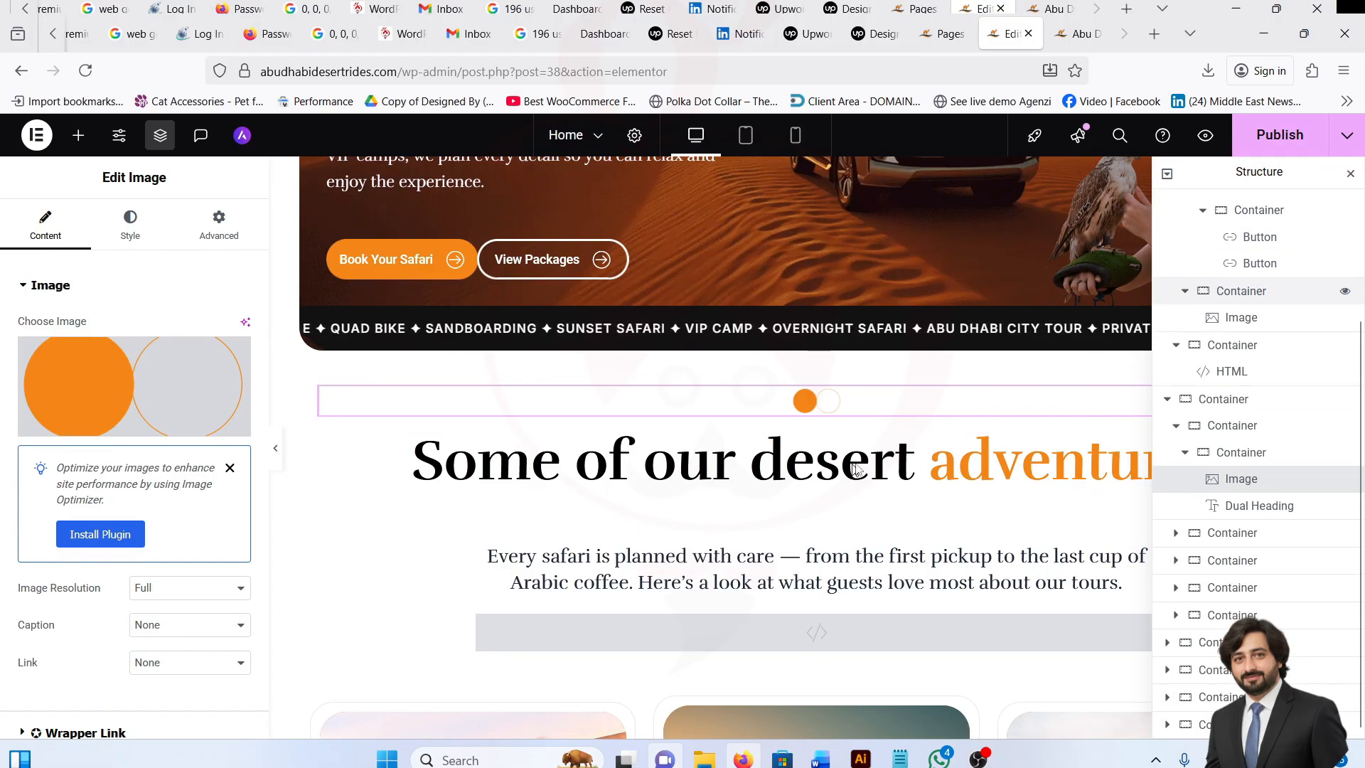
click(1241, 479)
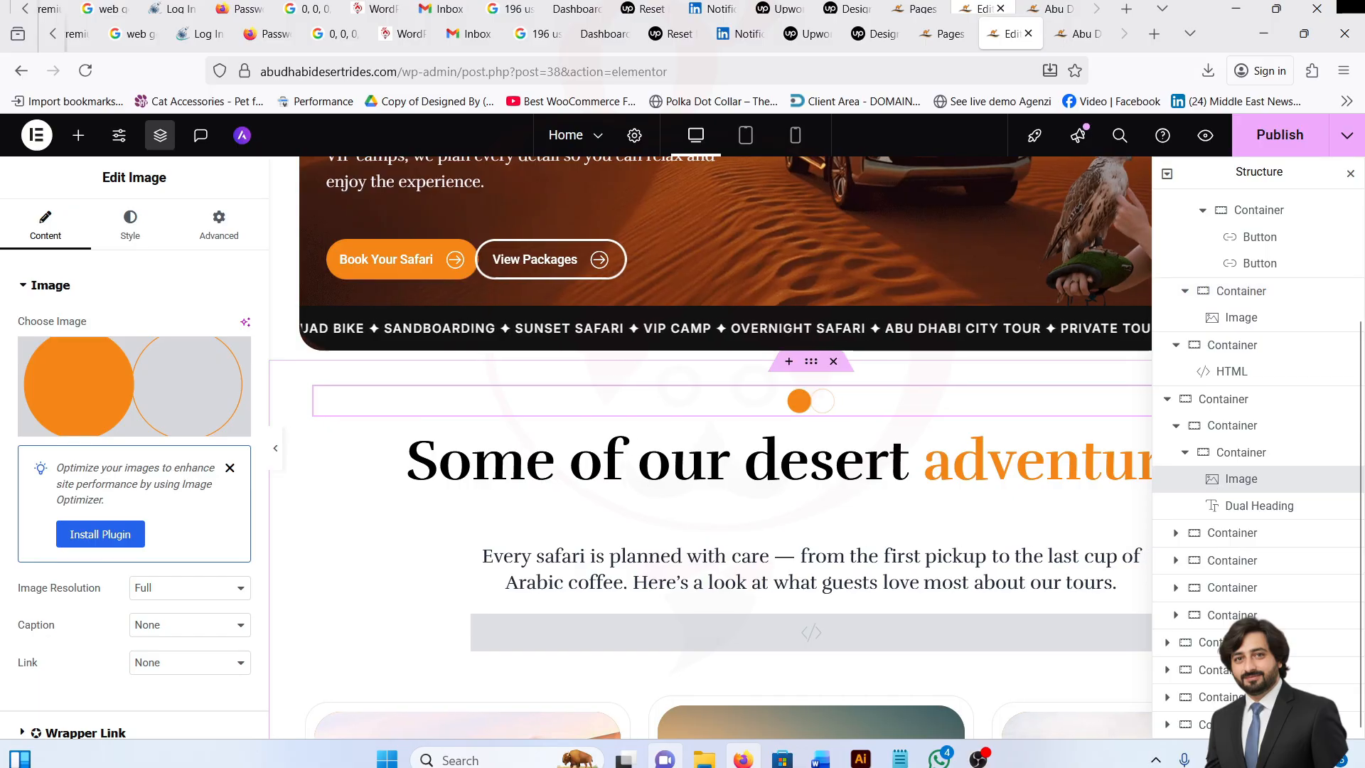
click(826, 477)
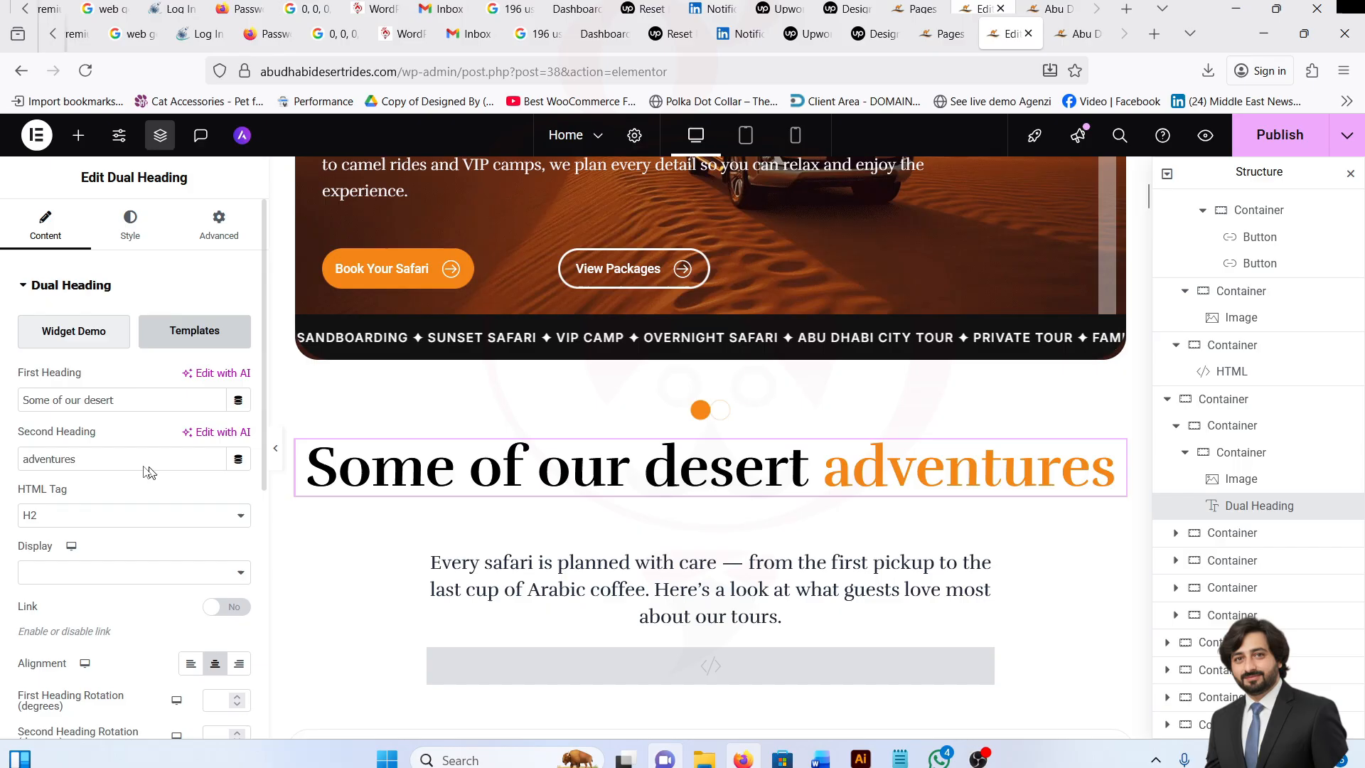
Review the Dual Heading's content settings, highlighting the first heading "Some of our desert" and the second heading "adventures".
click(108, 397)
drag(117, 398, 21, 400)
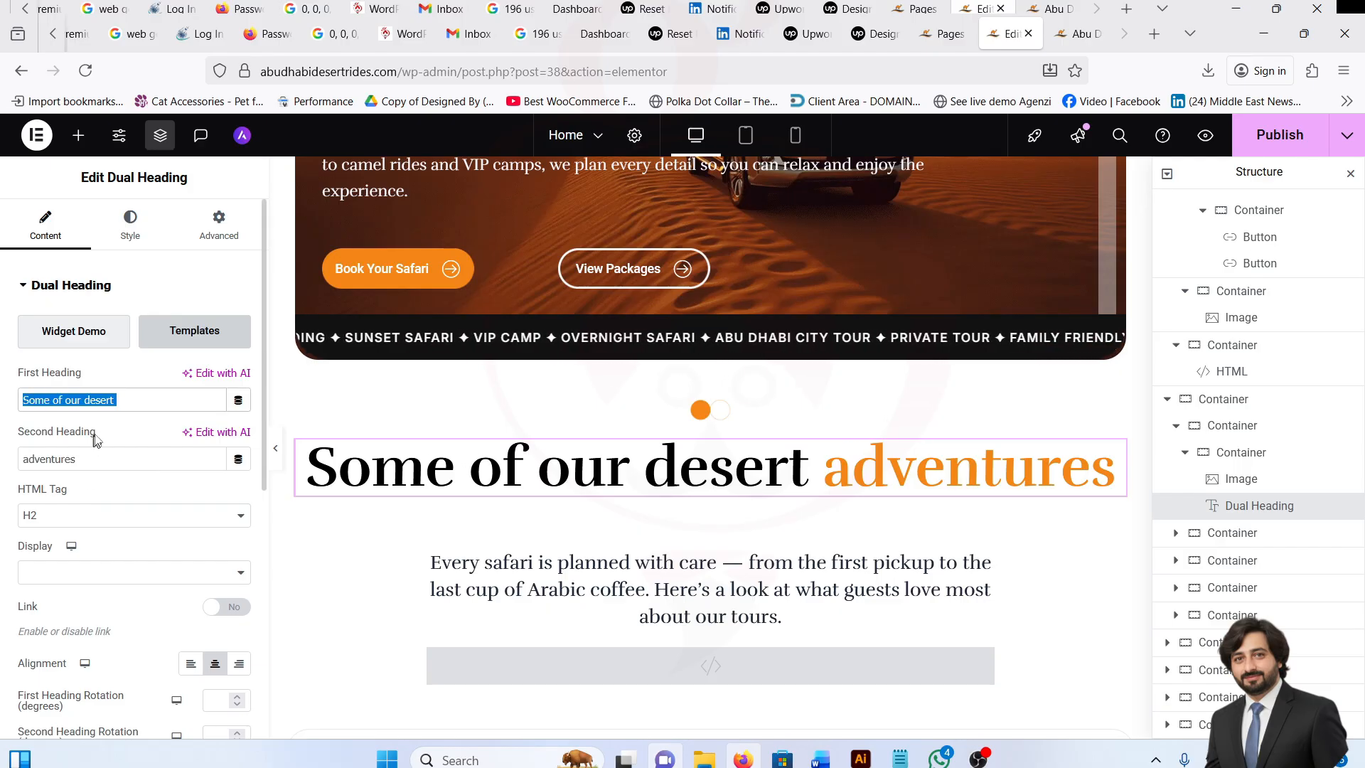
click(118, 402)
drag(59, 396, 25, 402)
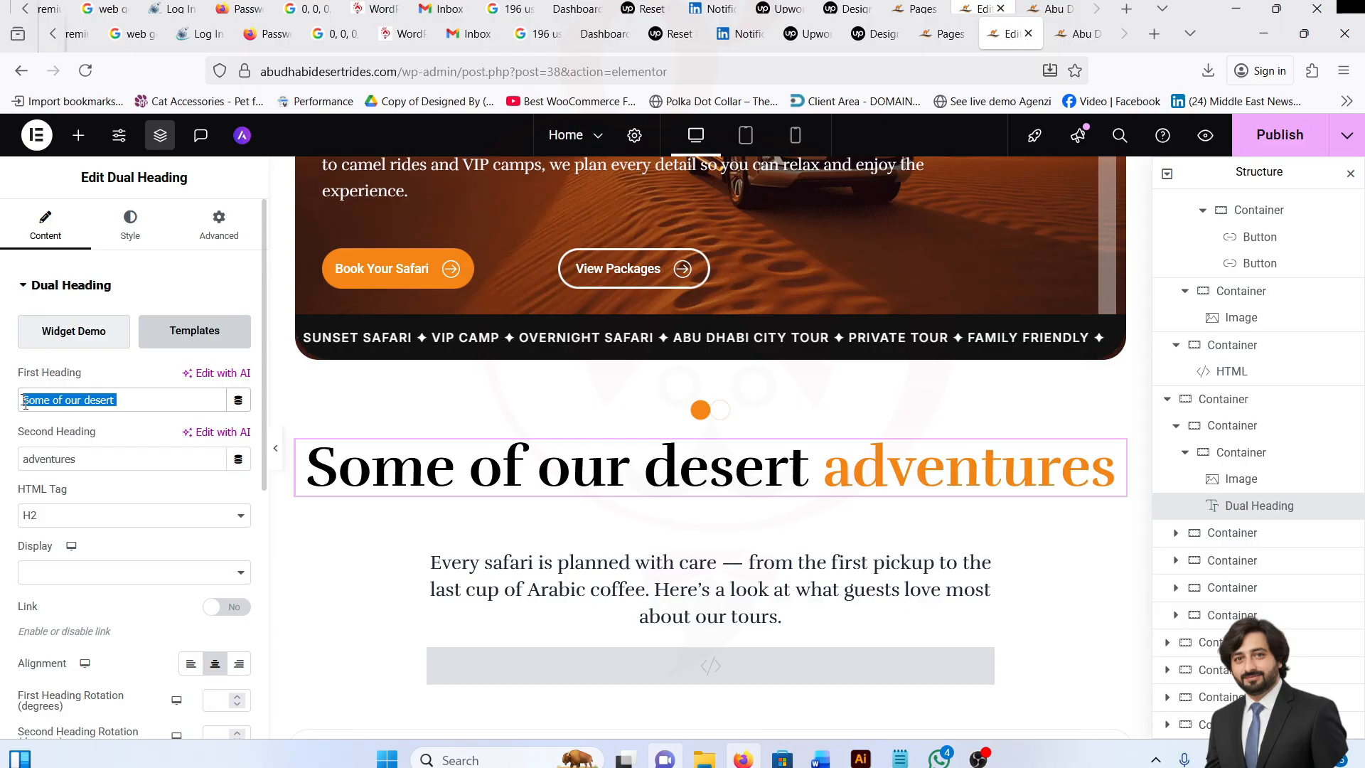
drag(75, 459, 20, 458)
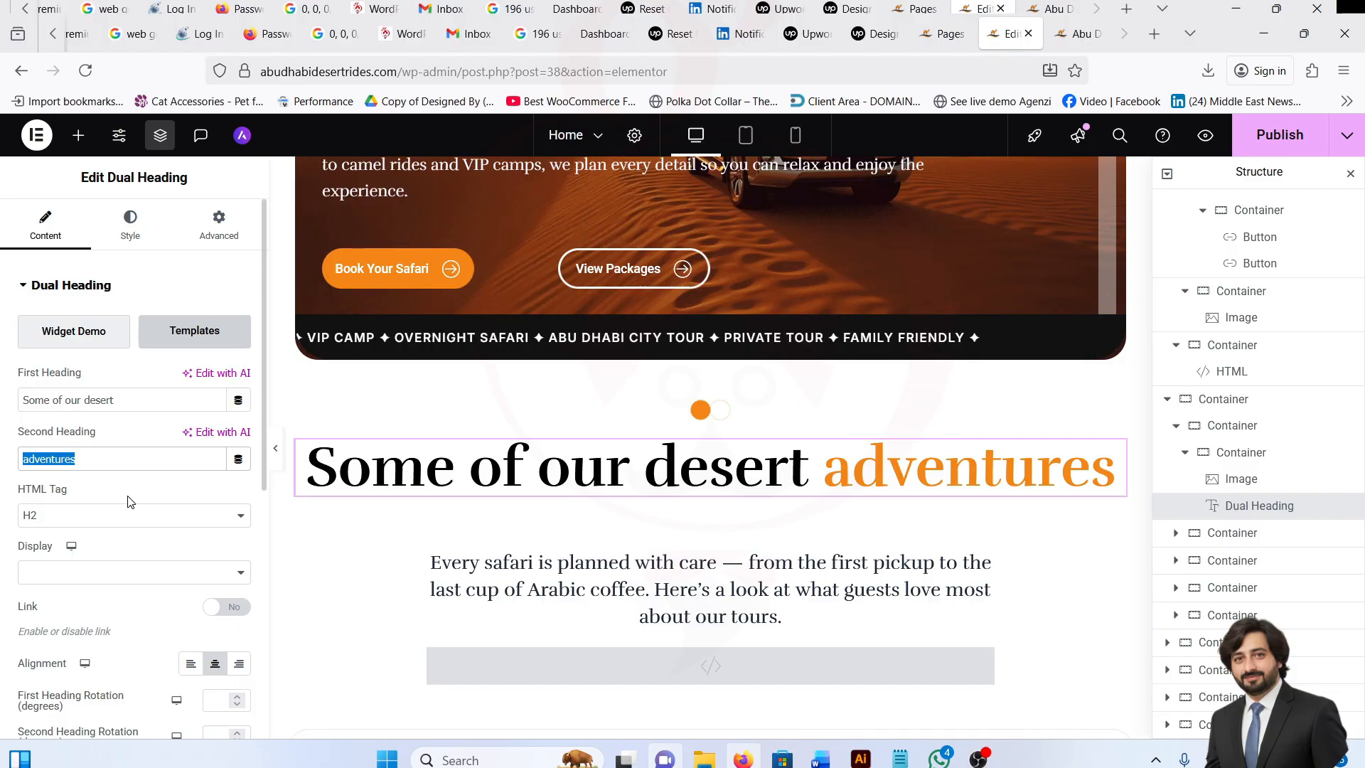
scroll(129, 499, down, 4)
scroll(131, 497, down, 2)
scroll(140, 341, up, 6)
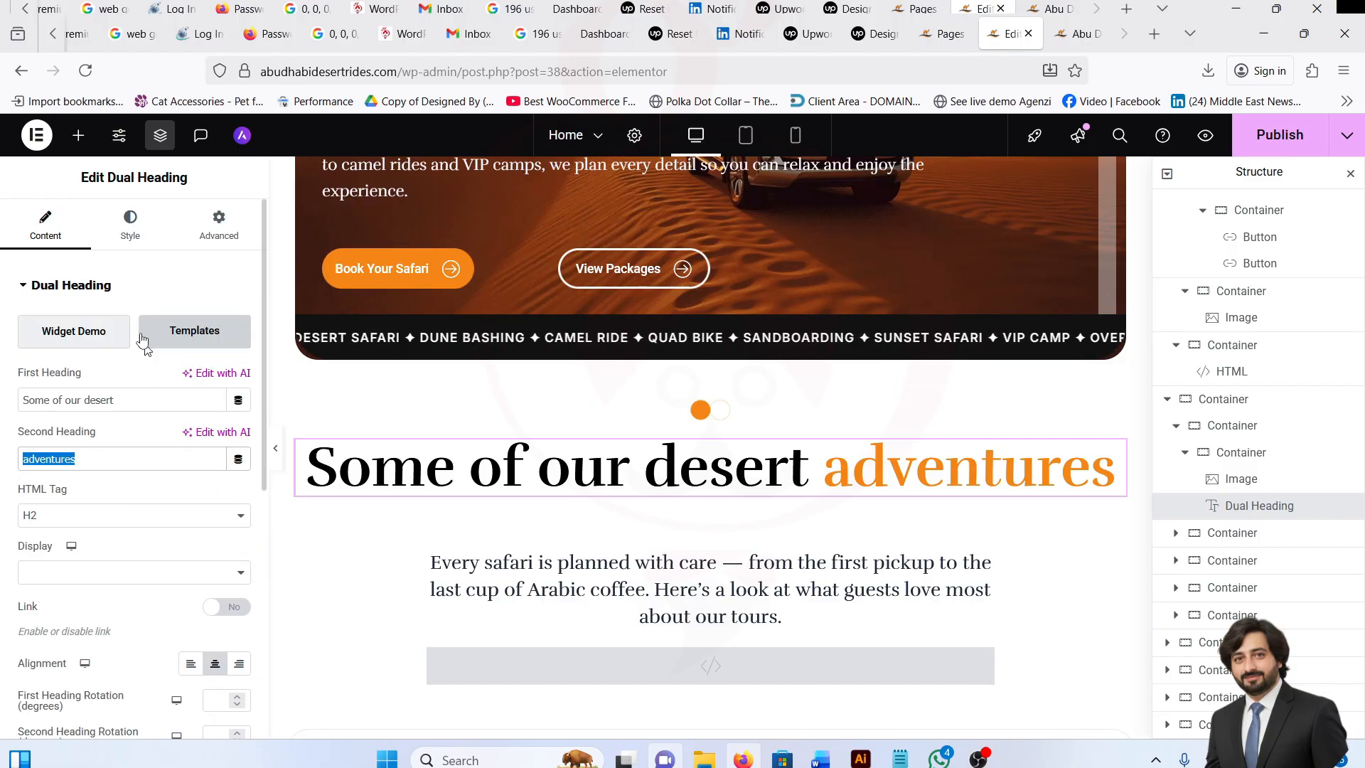
Review the first heading's style settings and its typography options in the Dual Heading widget.
click(130, 224)
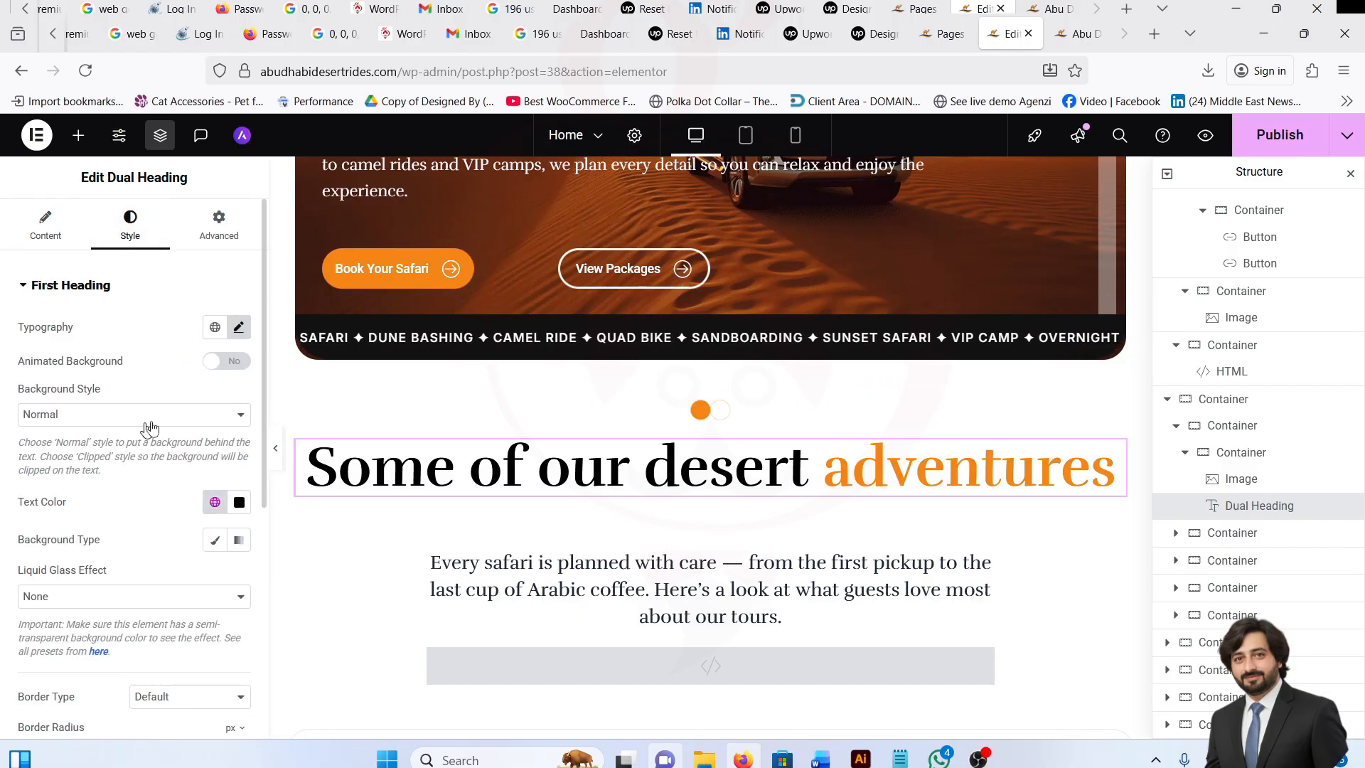
click(238, 327)
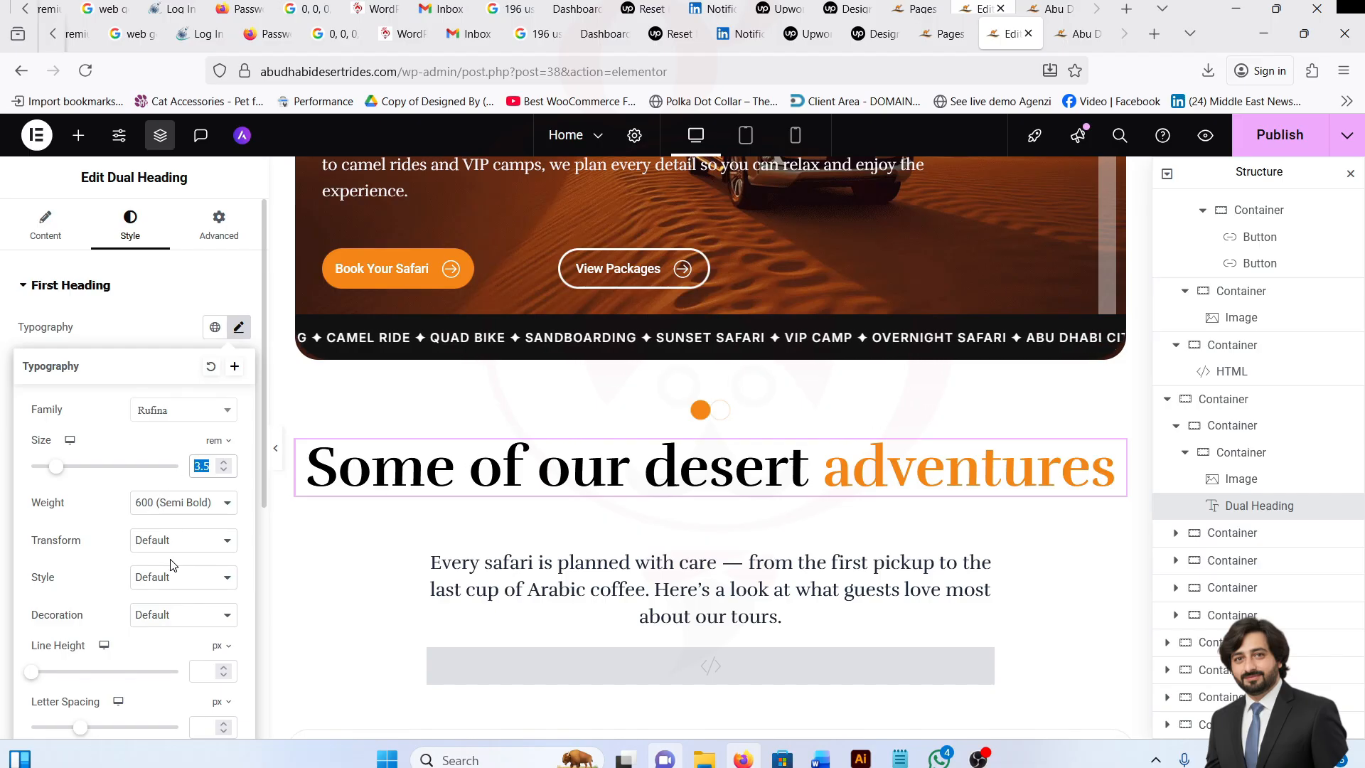
scroll(171, 565, down, 3)
scroll(172, 564, up, 3)
click(148, 335)
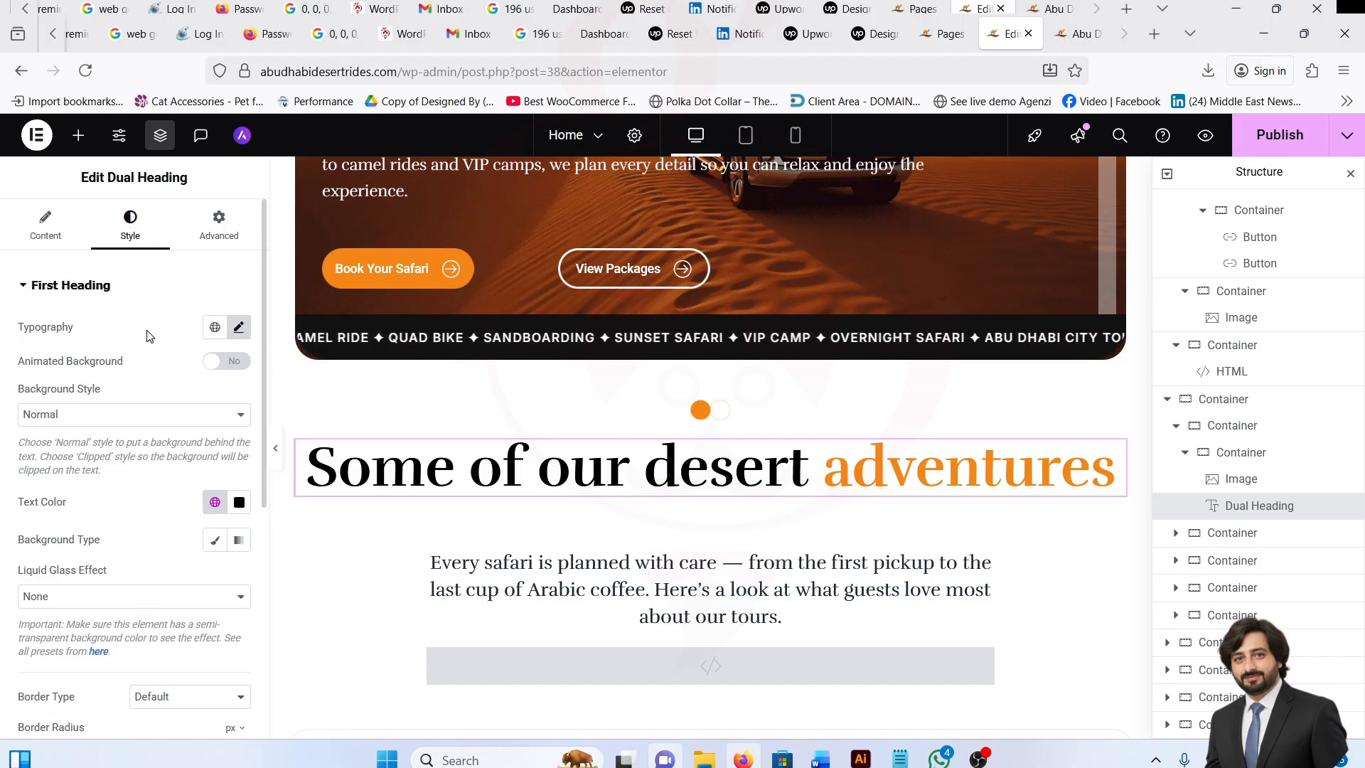
Expand the Second Heading style settings and examine its text color and typography options.
scroll(163, 524, down, 5)
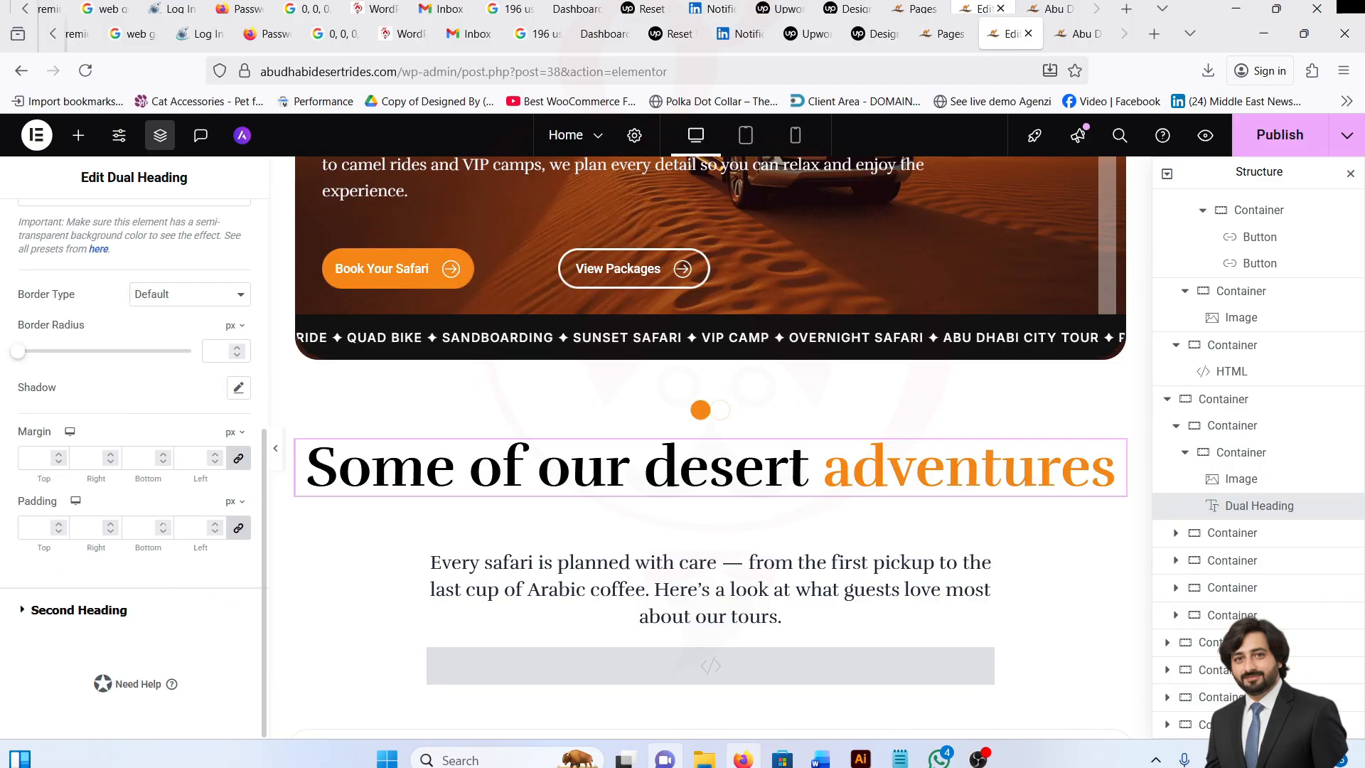
click(95, 610)
scroll(162, 382, down, 3)
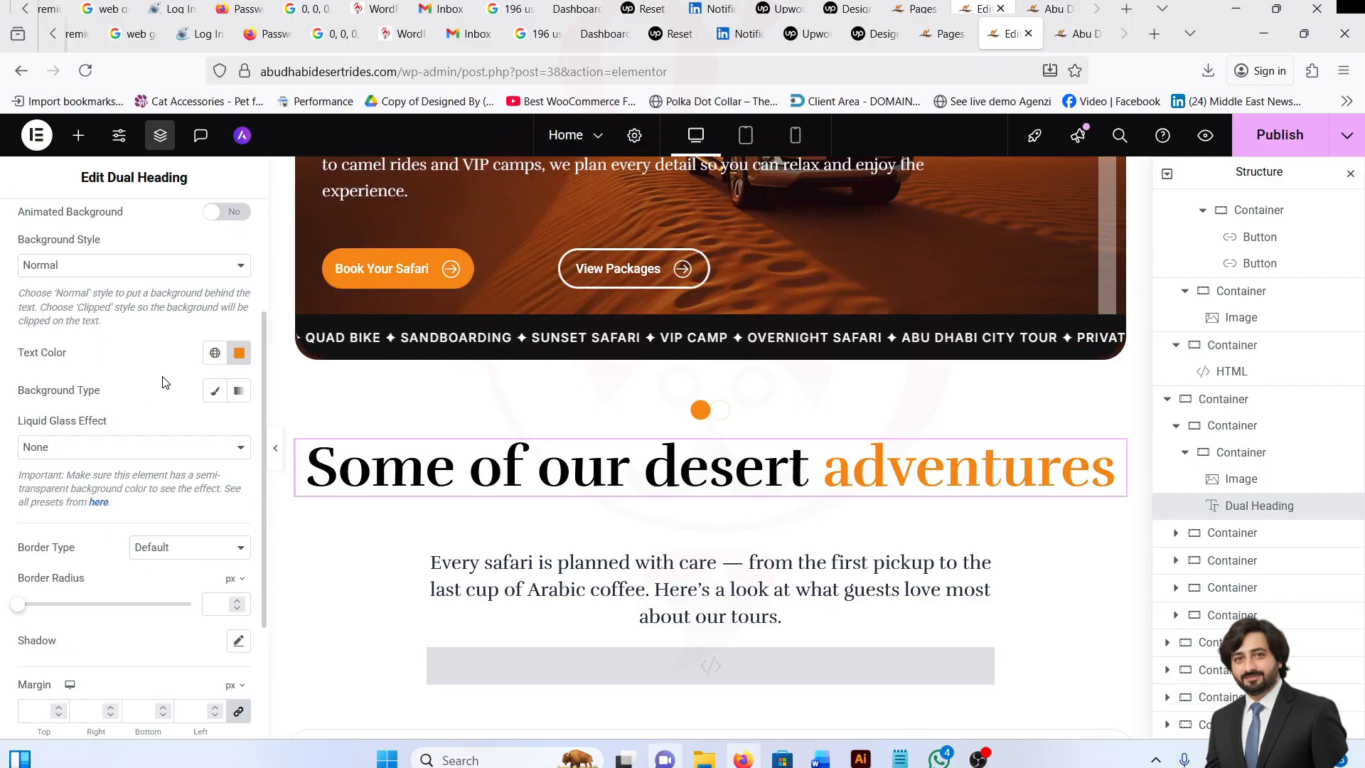
scroll(234, 274, up, 2)
click(239, 273)
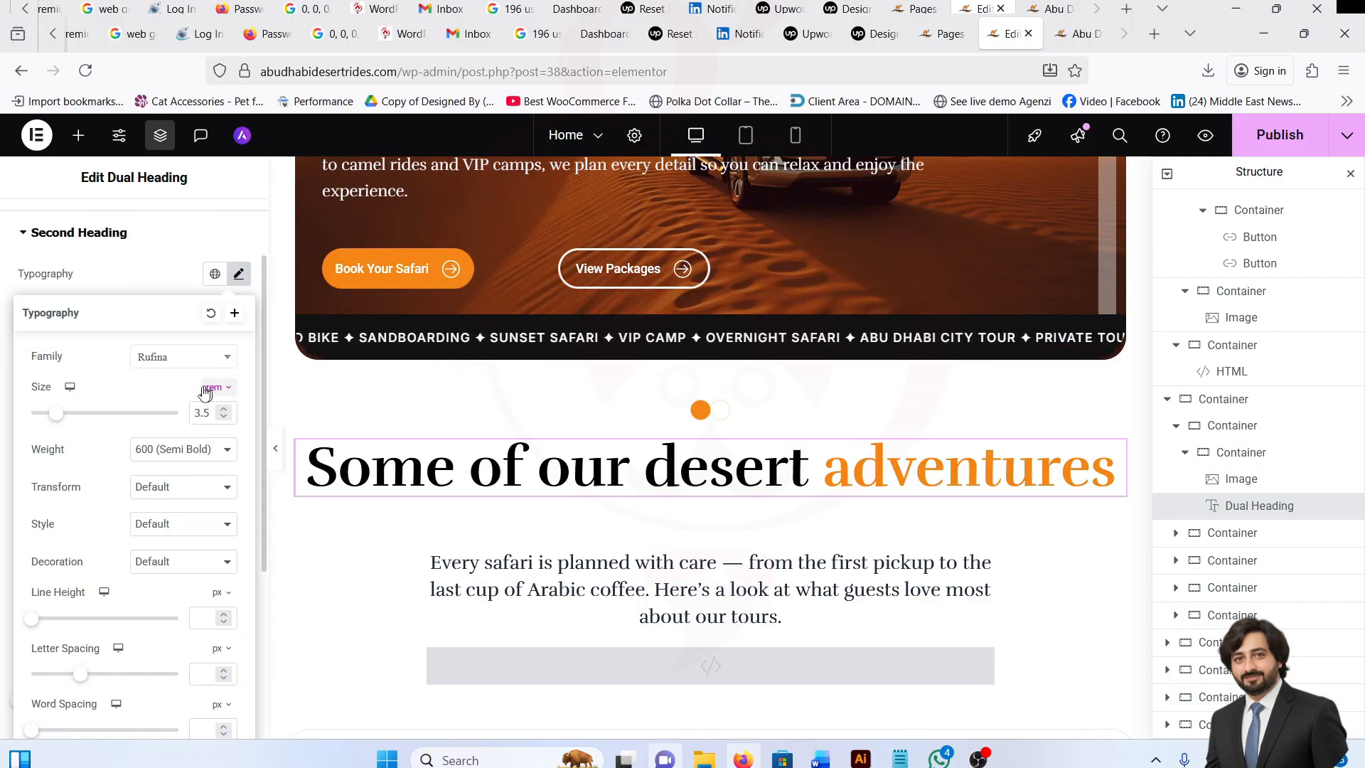
click(178, 286)
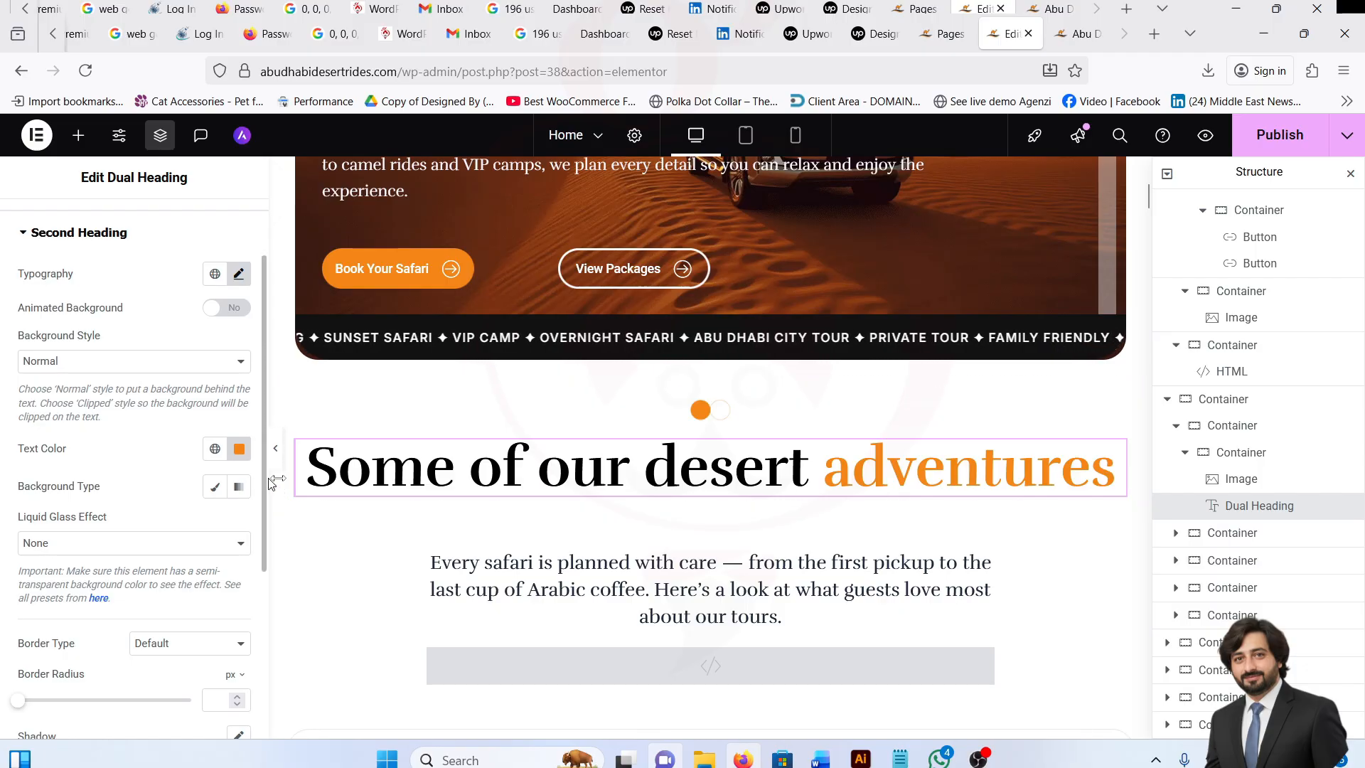
Highlight the full "Every safari is planned with care" paragraph in its Text Editor, and open the HTML widget below it.
scroll(575, 489, down, 2)
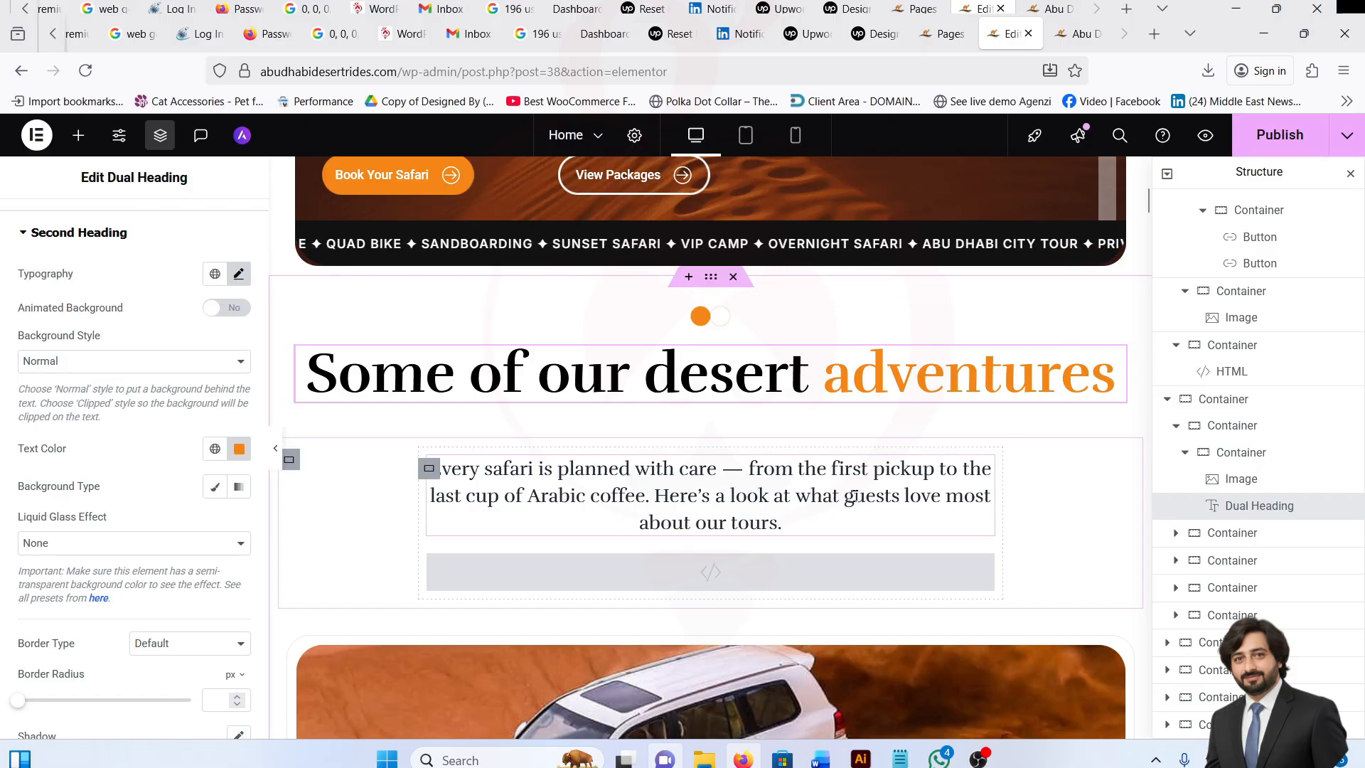
click(629, 475)
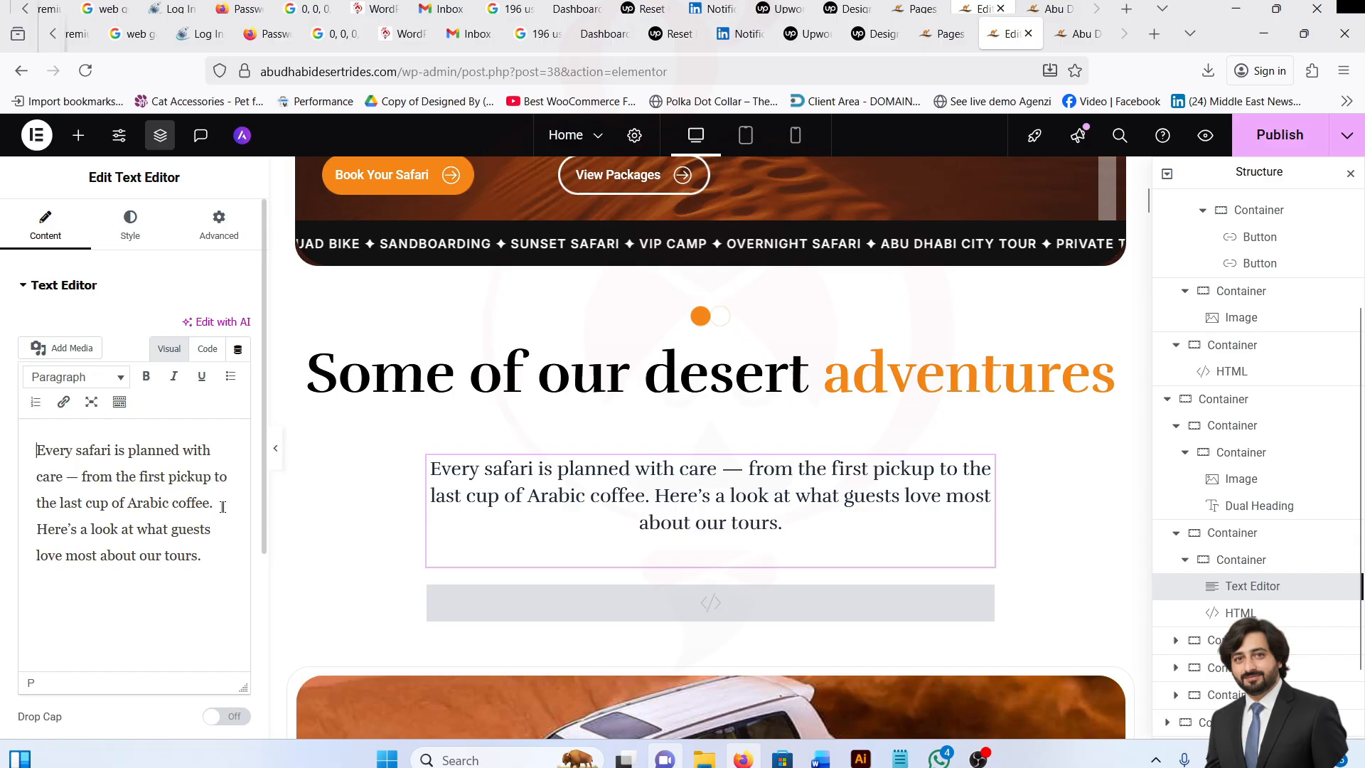
drag(203, 556, 34, 450)
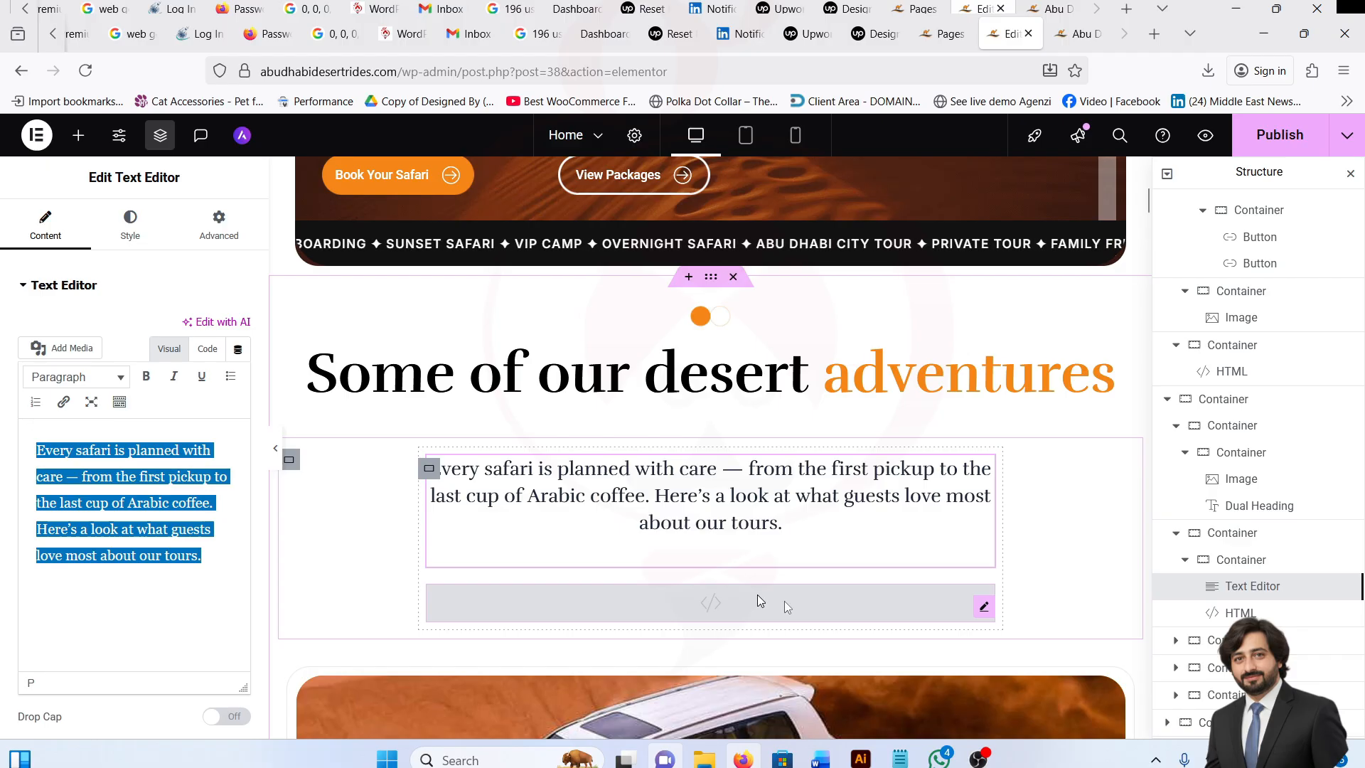
click(1319, 616)
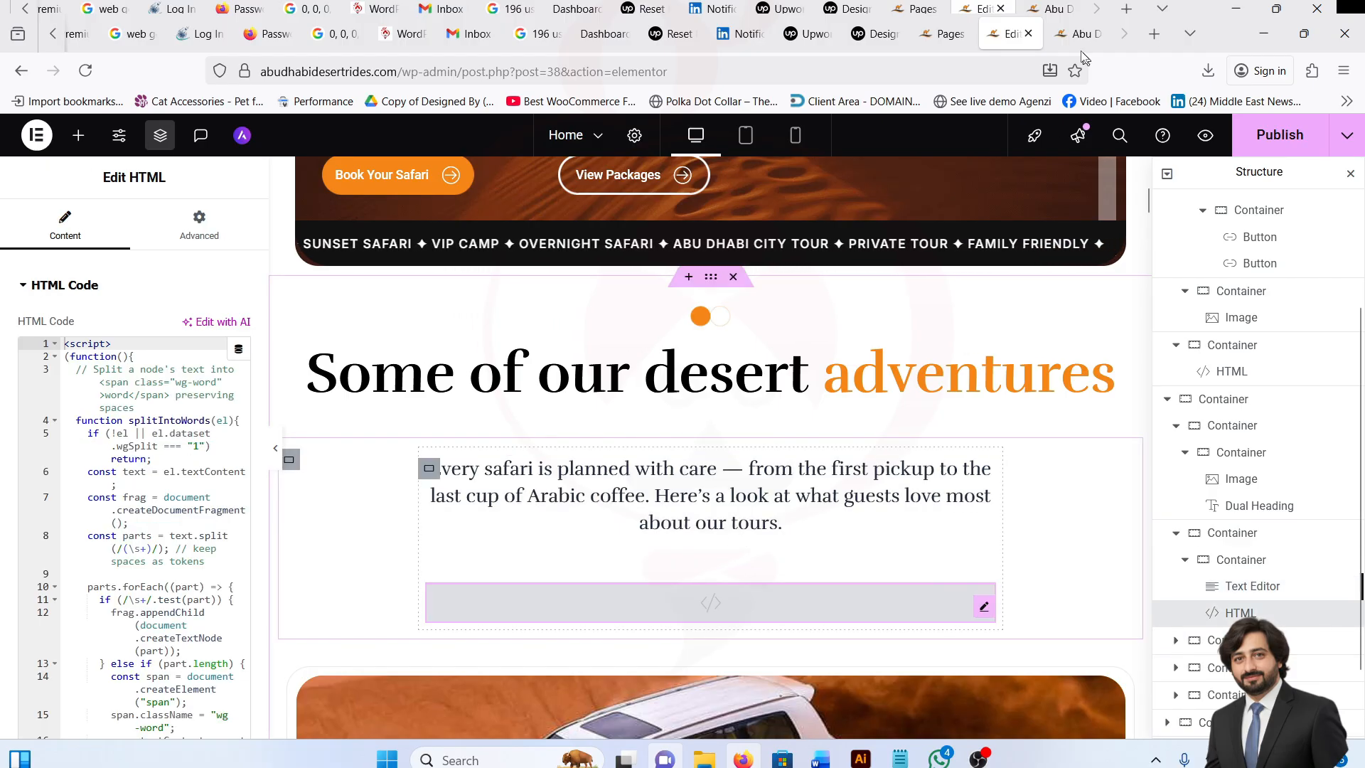
Preview the word-by-word reveal of the "Every safari is planned with care" paragraph on the live home page, and return to the Elementor editor.
key(ctrl+Tab)
scroll(737, 425, down, 5)
scroll(736, 426, down, 3)
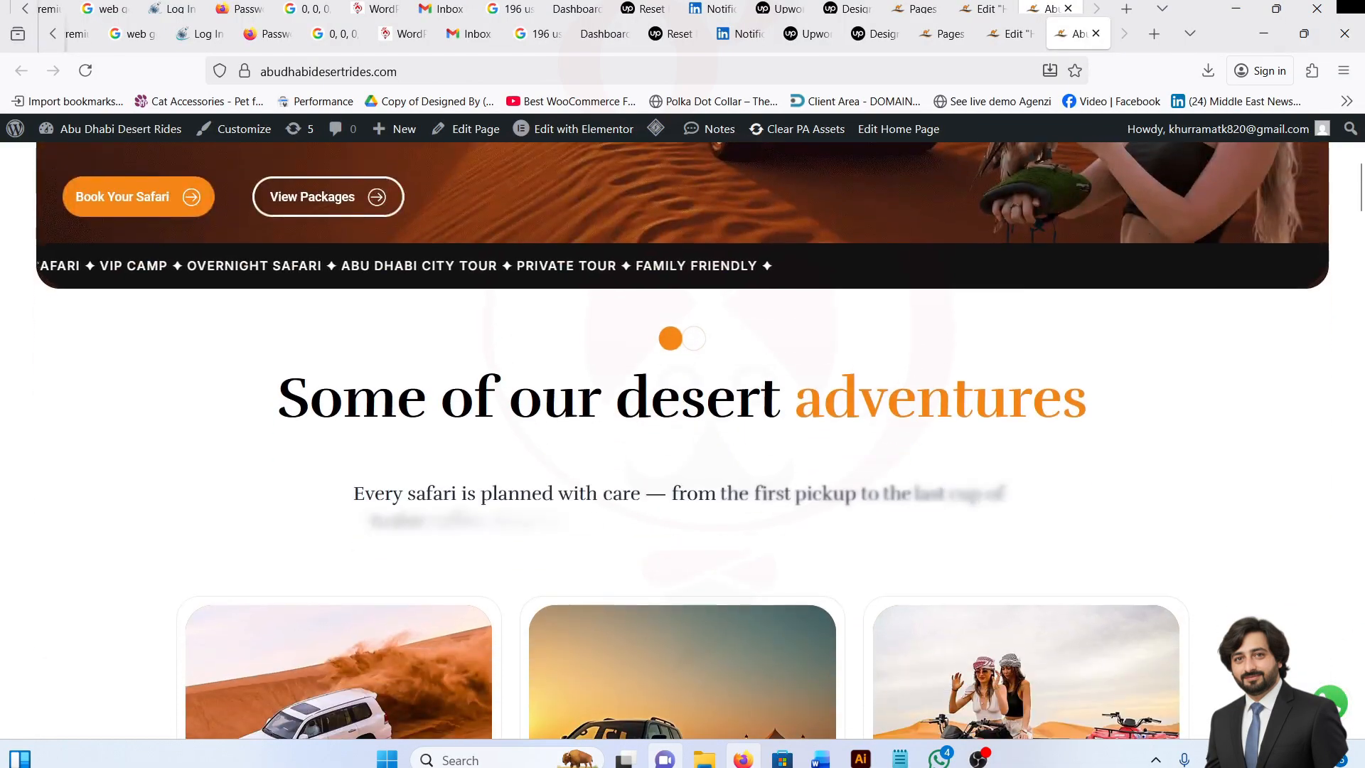
scroll(737, 426, up, 3)
scroll(738, 427, up, 5)
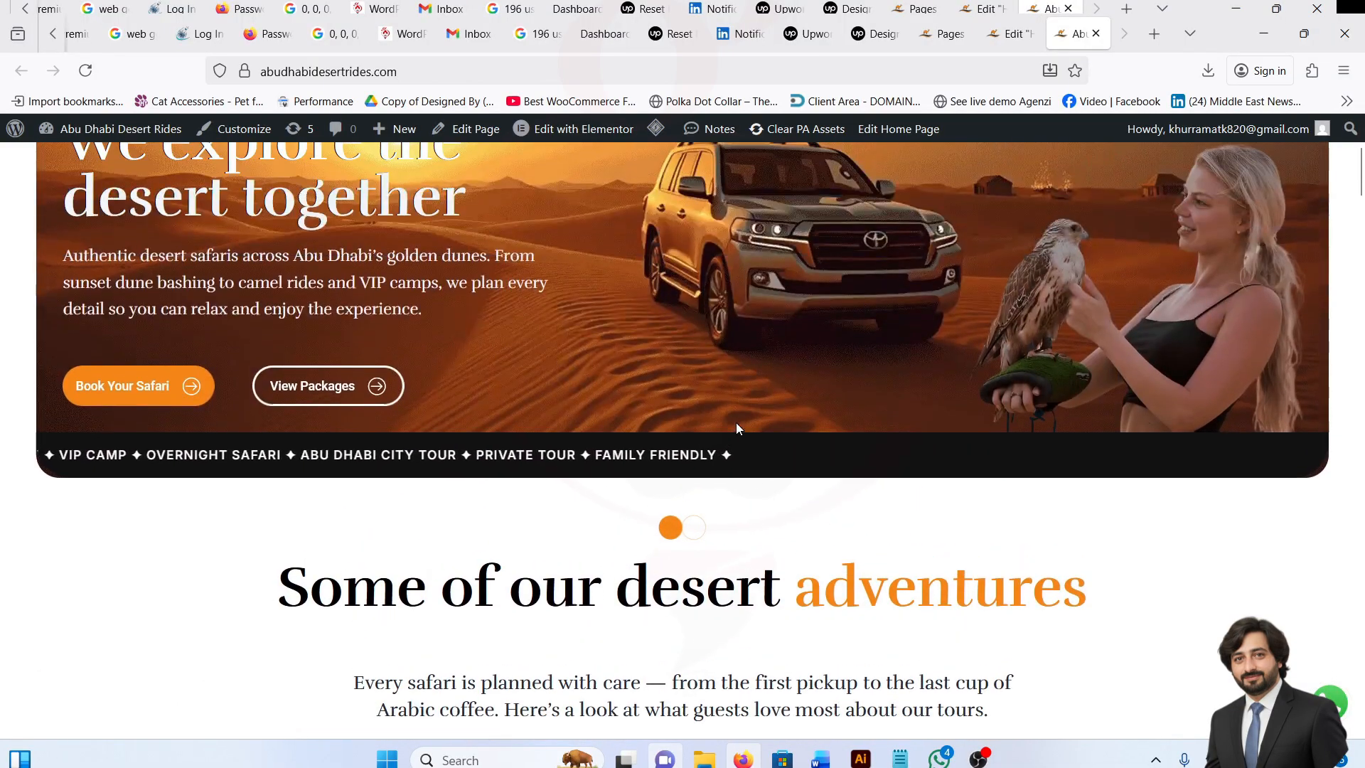
scroll(738, 427, down, 6)
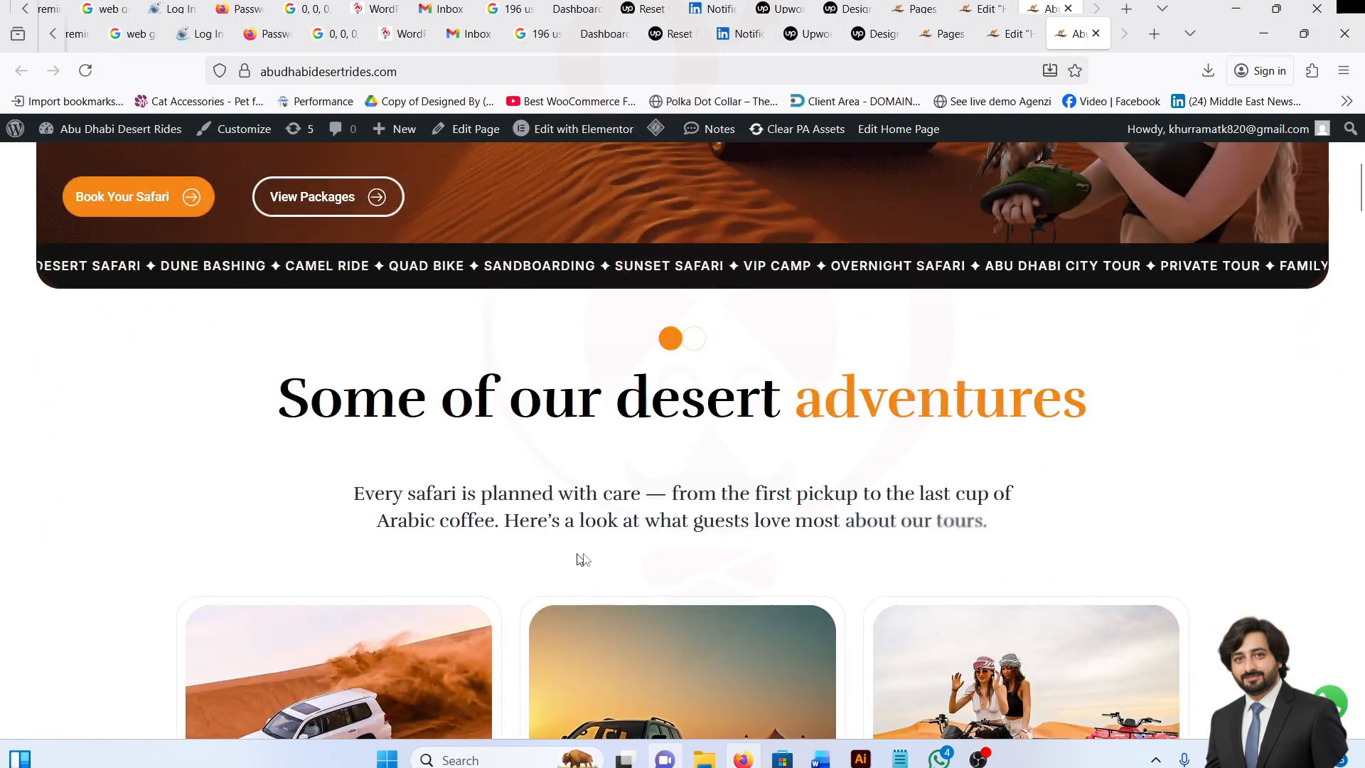
scroll(598, 471, up, 4)
scroll(574, 465, down, 4)
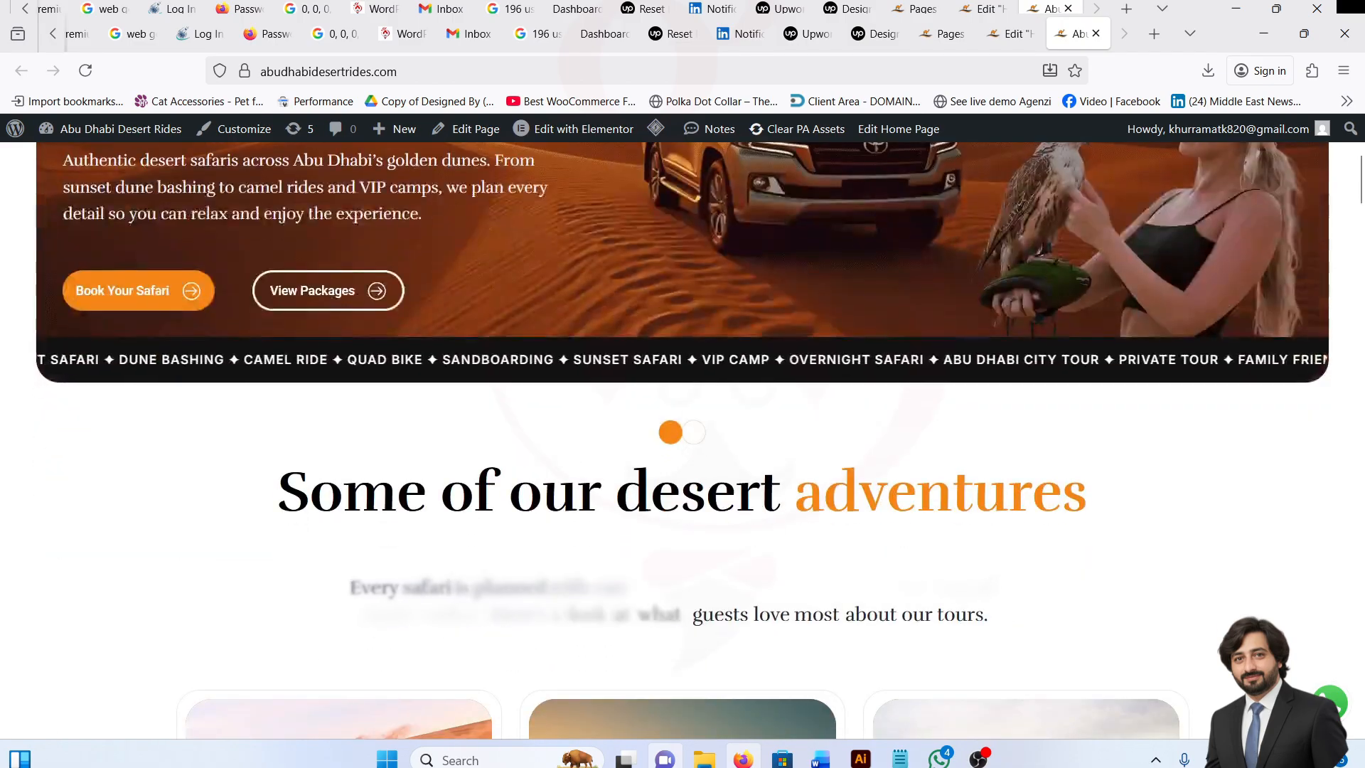
click(1004, 42)
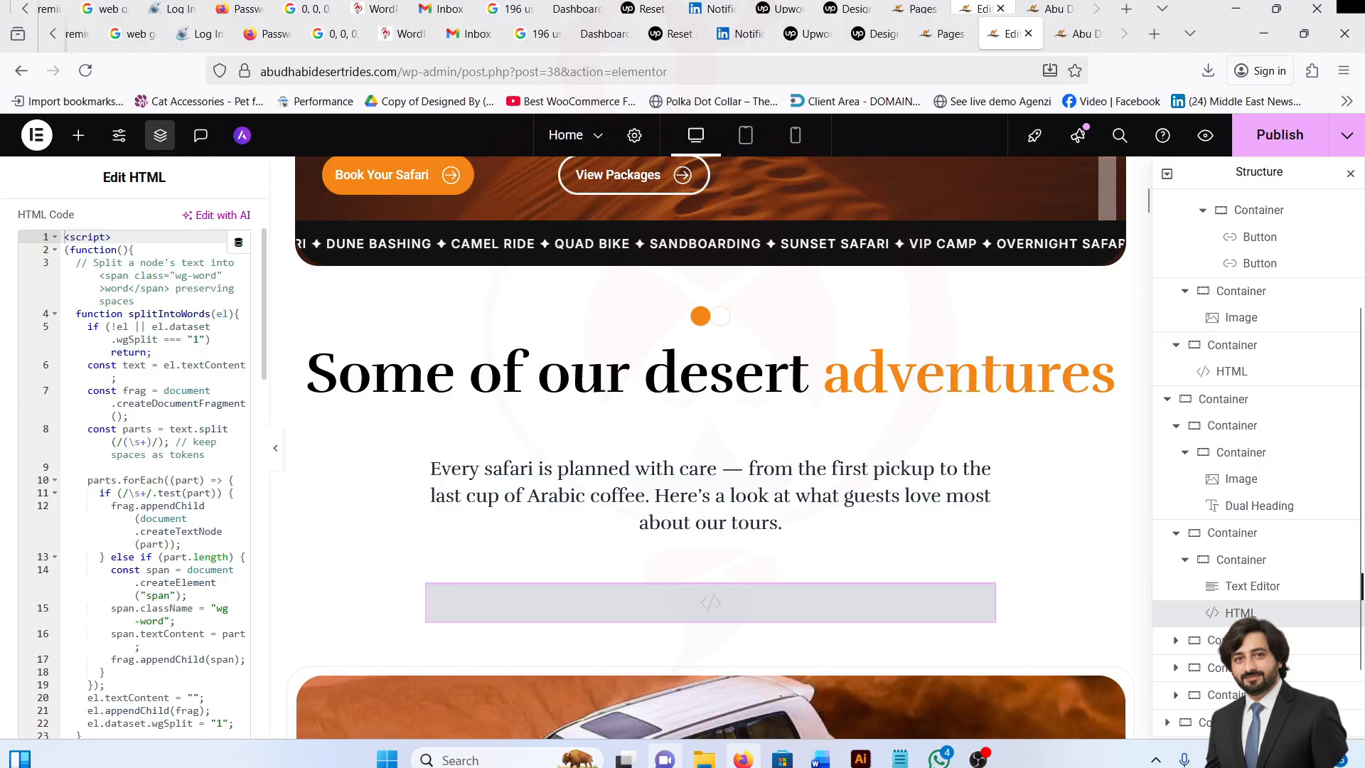
Read through the HTML widget's word-splitting script down to the closing script tag.
scroll(84, 453, down, 3)
scroll(135, 469, down, 10)
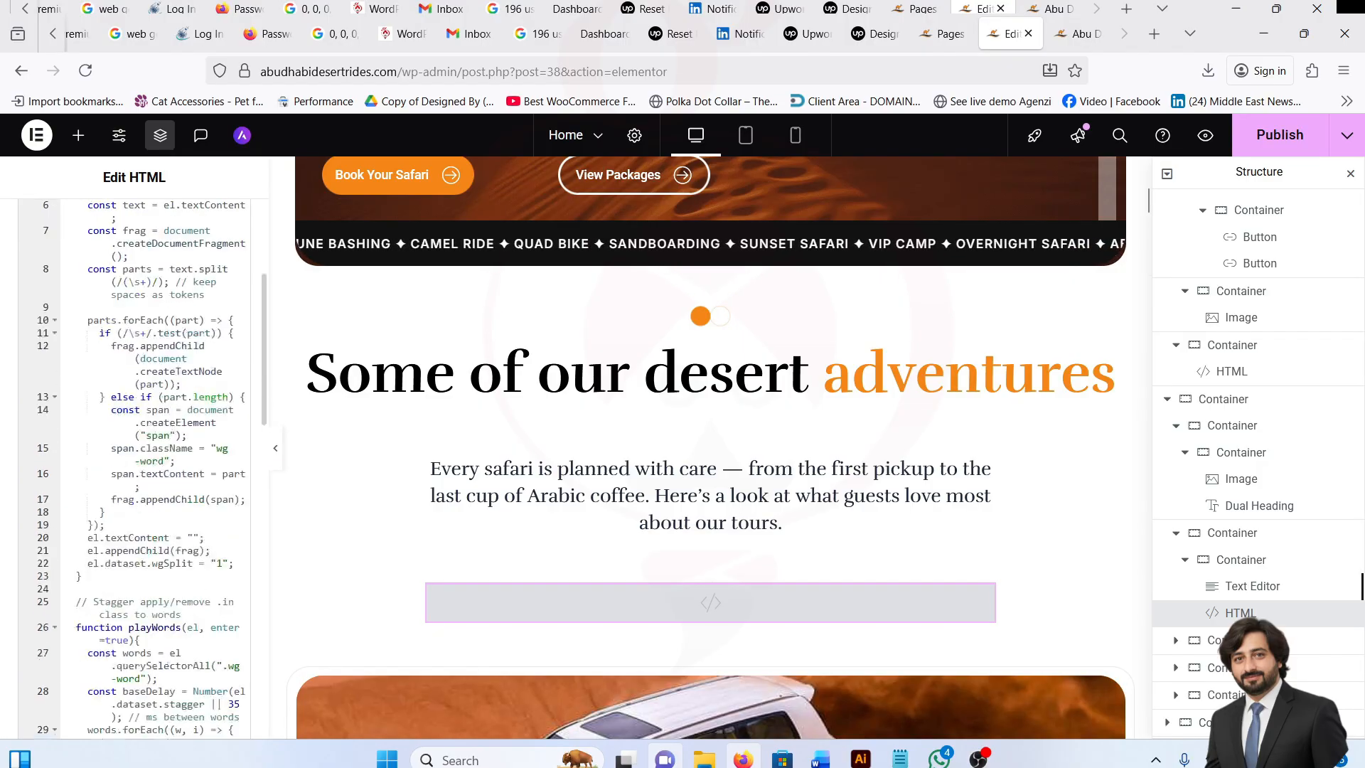
scroll(135, 427, down, 5)
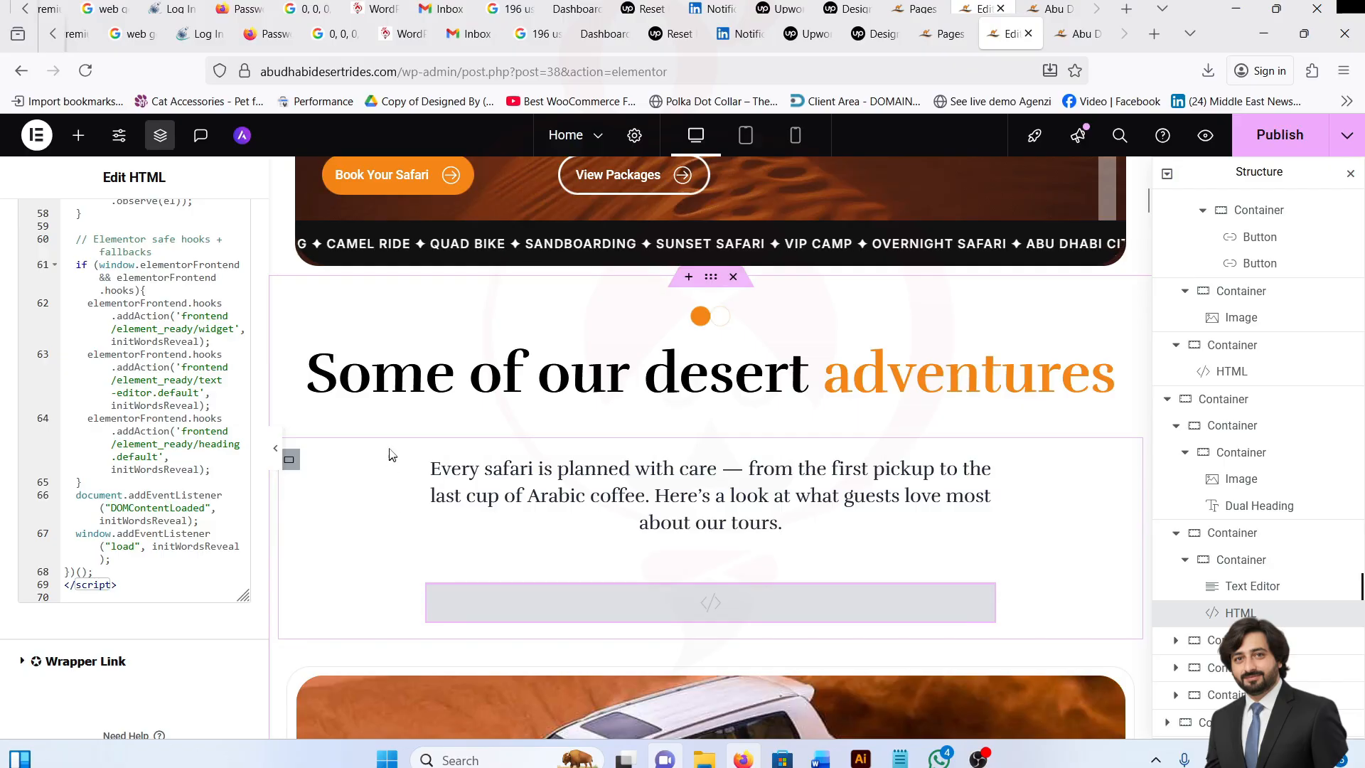
Inspect the outer and inner containers around the paragraph, and open the HTML widget's advanced settings.
click(290, 461)
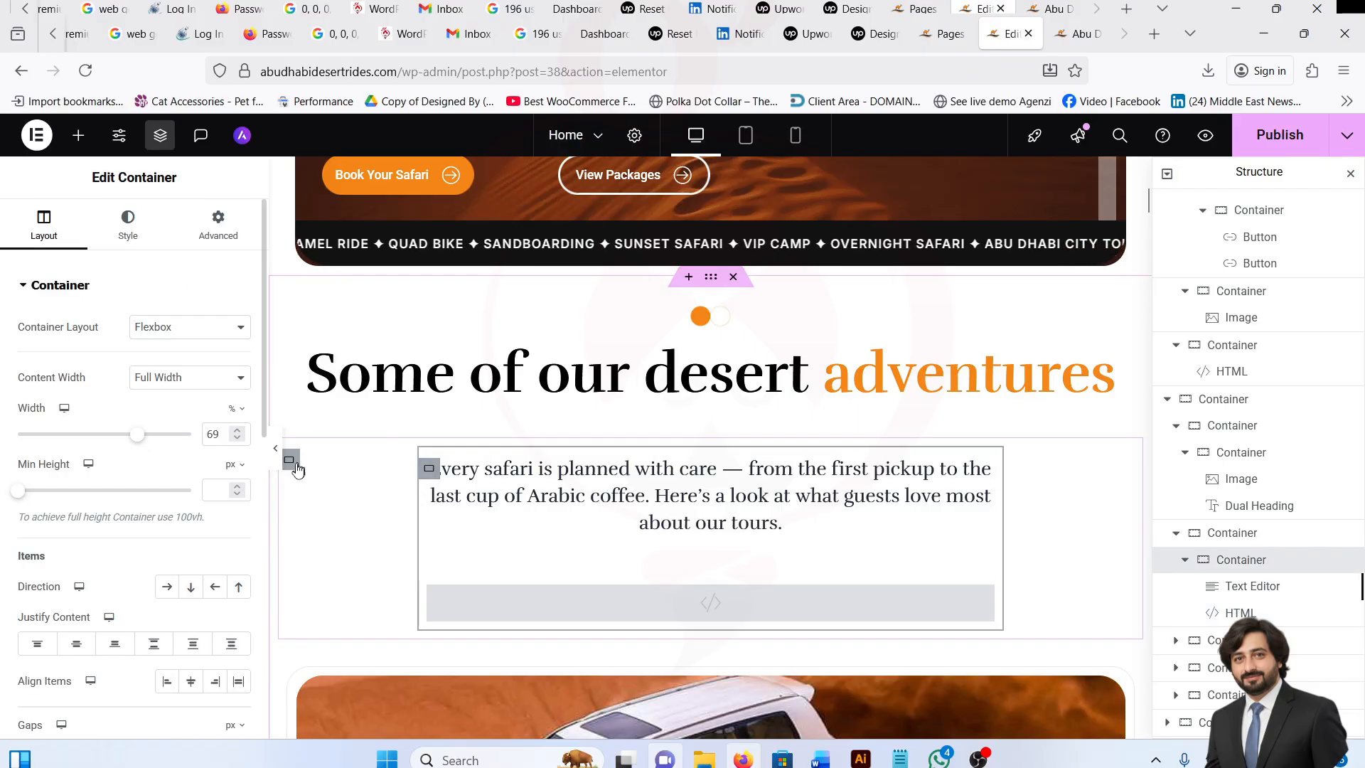
click(436, 481)
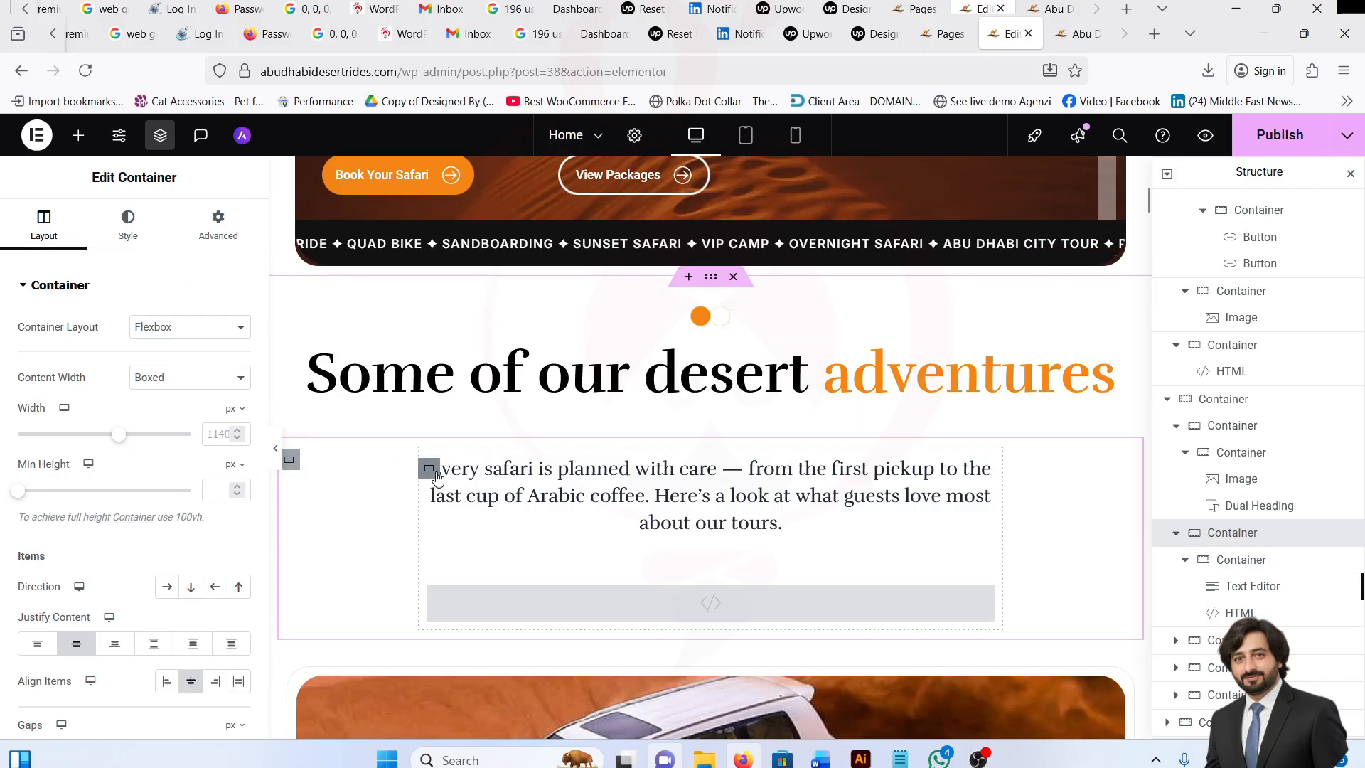
click(1241, 562)
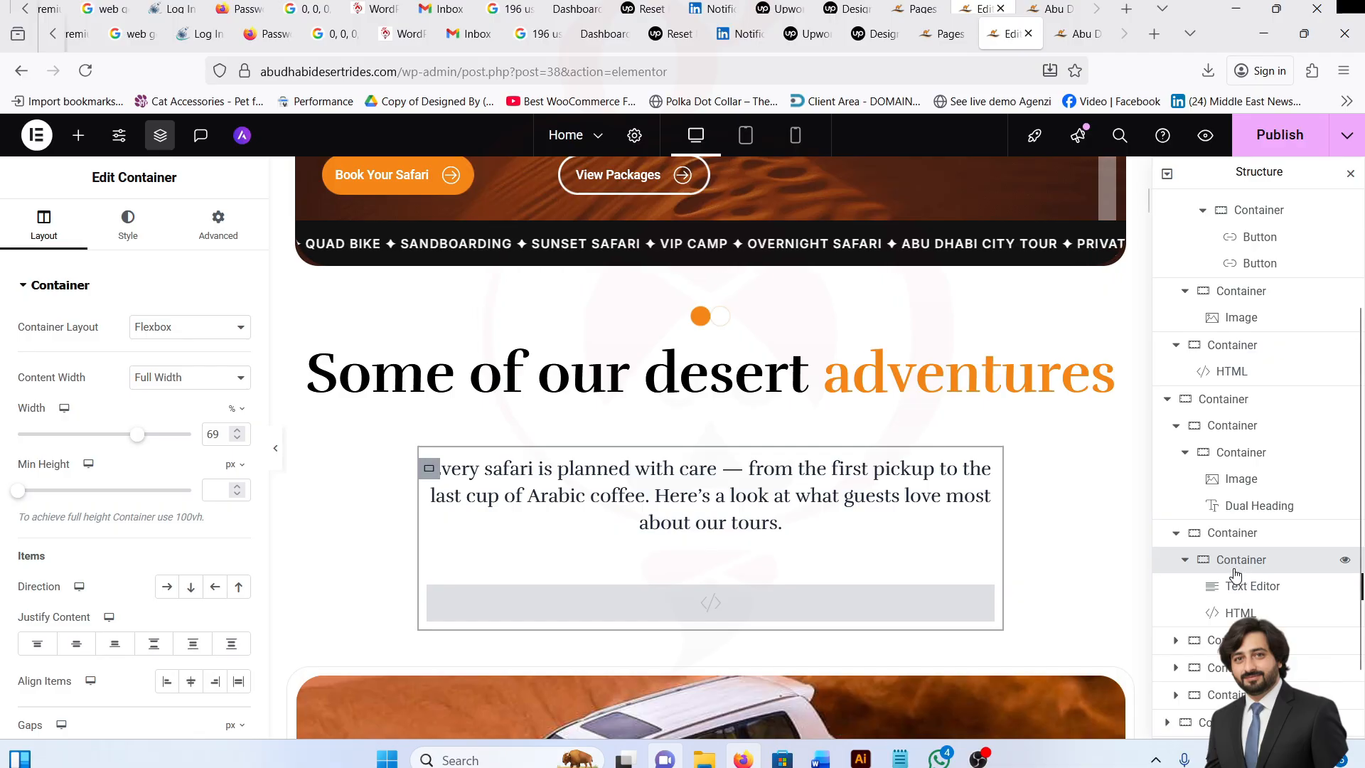
click(1243, 613)
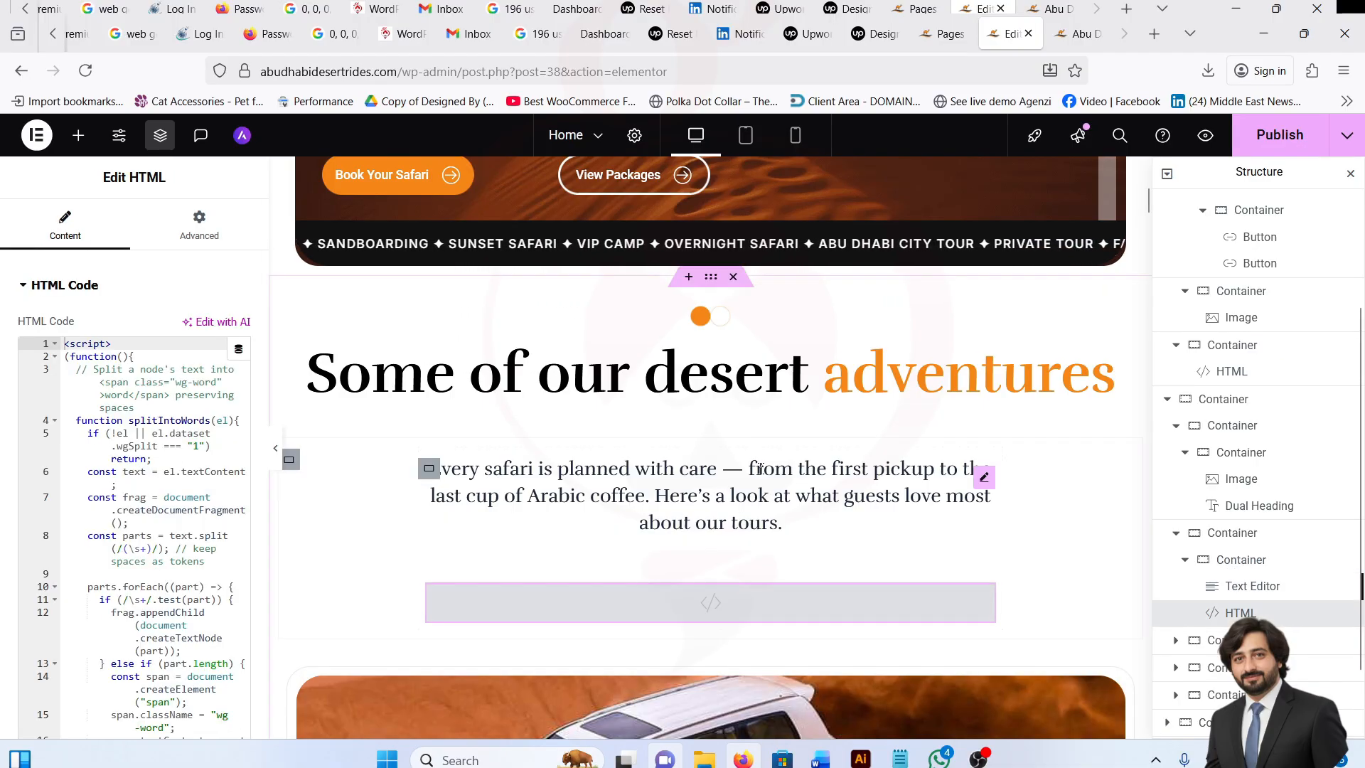
click(99, 395)
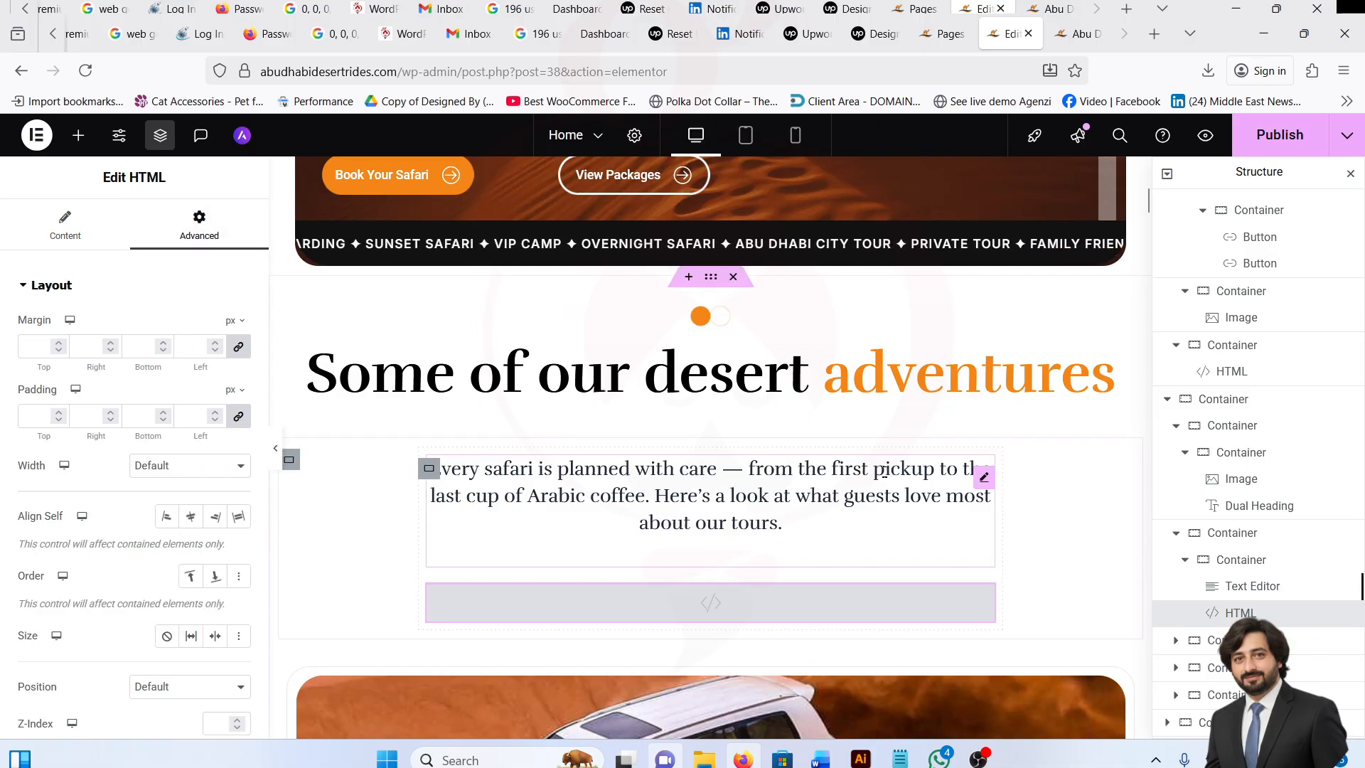
Find the CSS class in the paragraph Text Editor's advanced settings and highlight "wg-words-reveal".
click(935, 496)
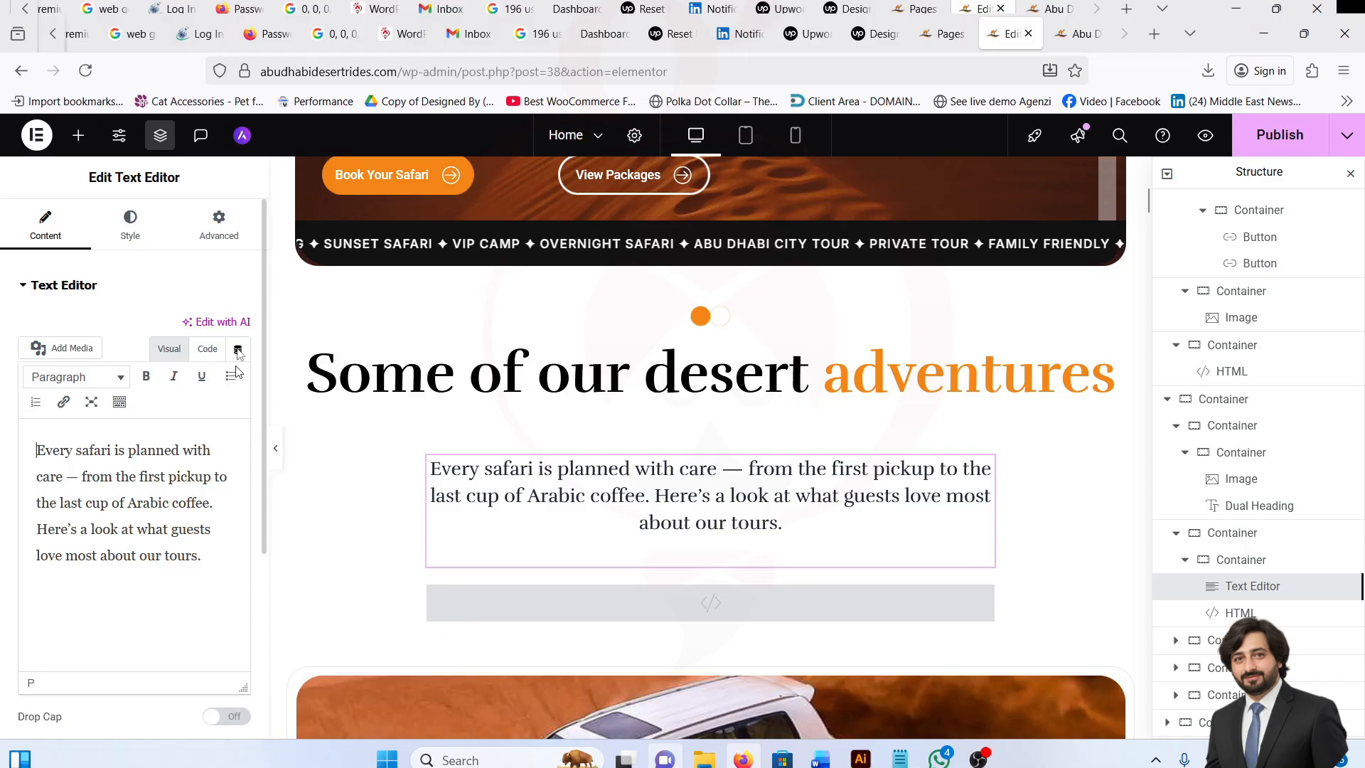
click(225, 242)
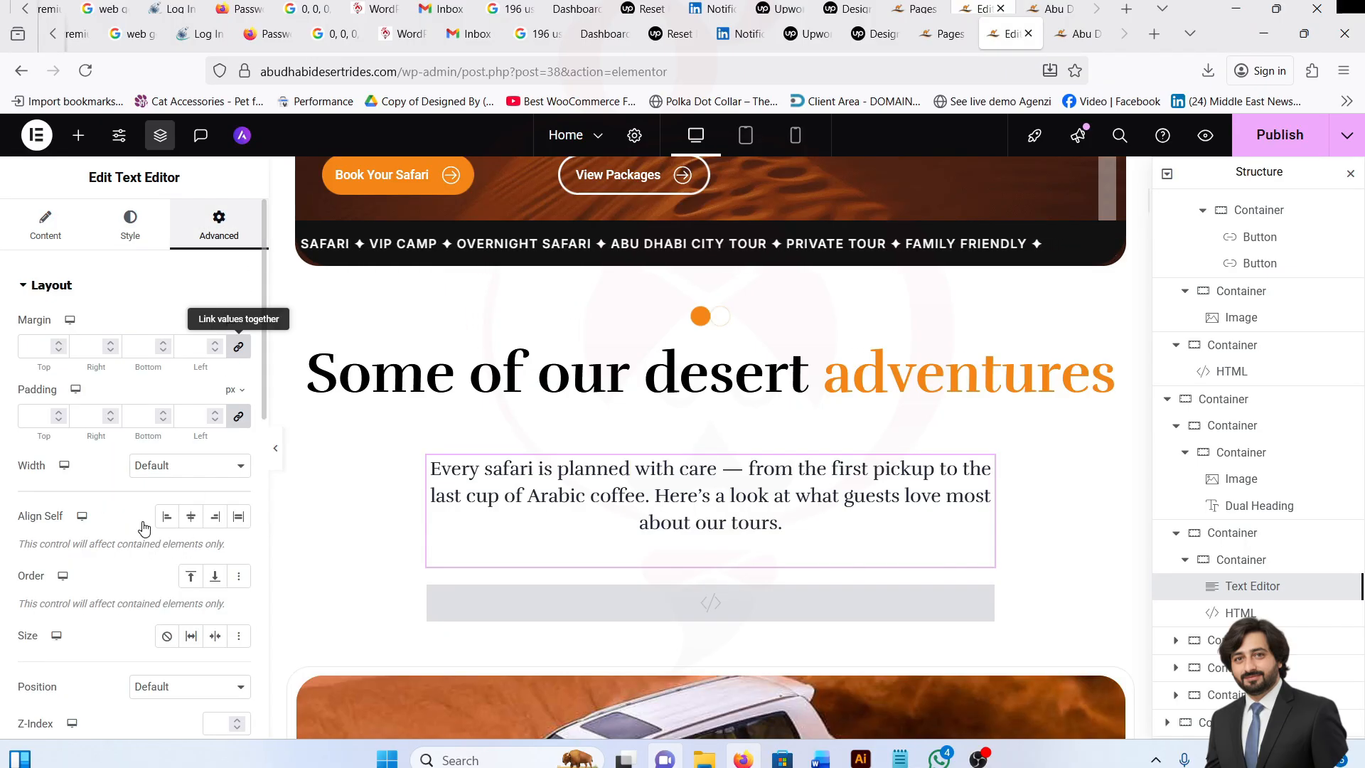
scroll(143, 527, down, 6)
drag(143, 318, 205, 318)
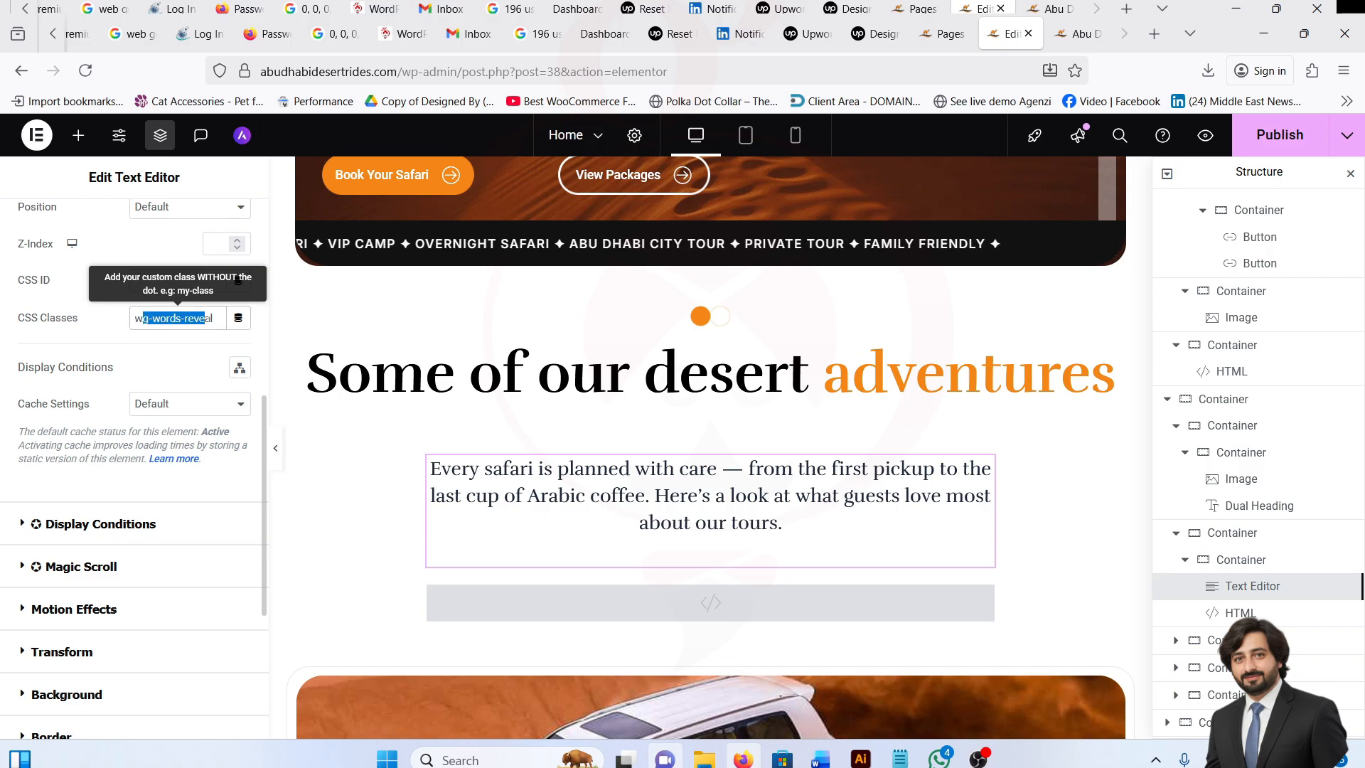
scroll(154, 400, up, 1)
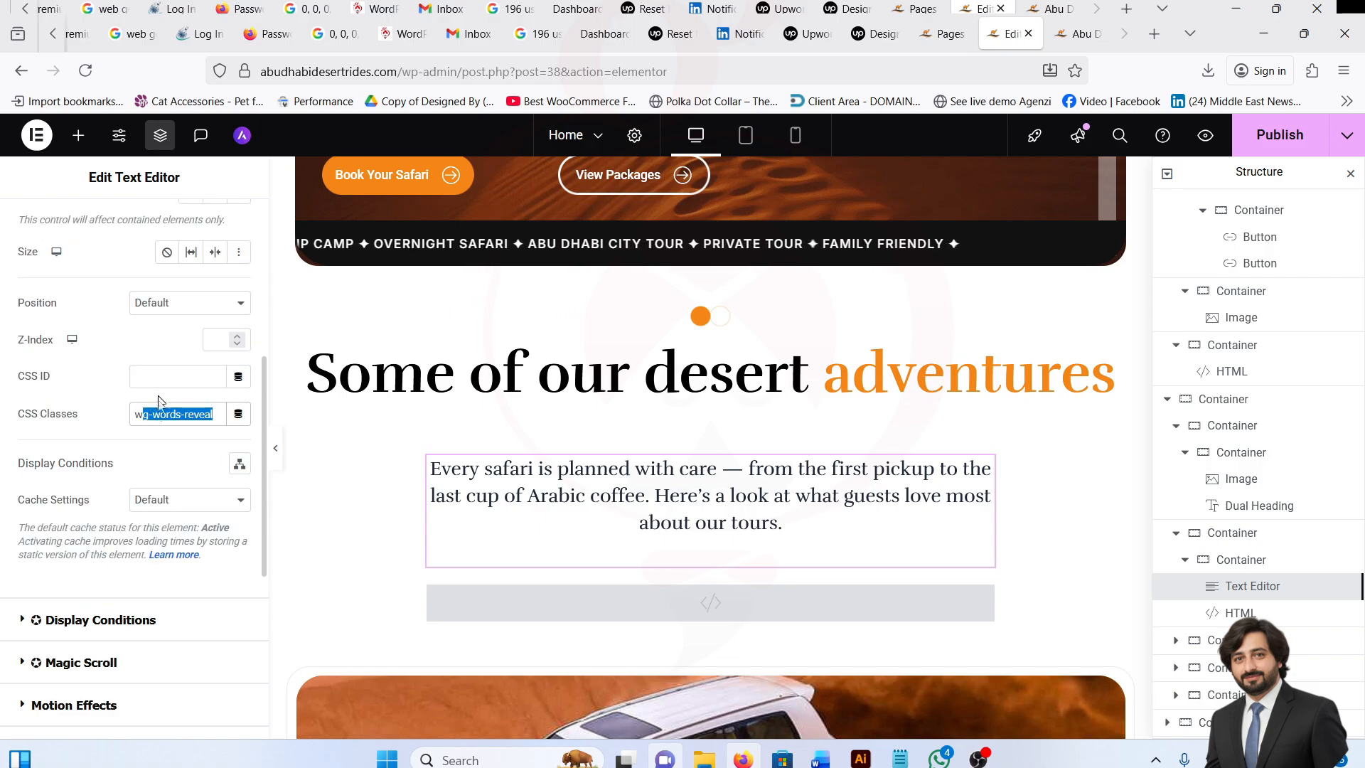
triple_click(168, 413)
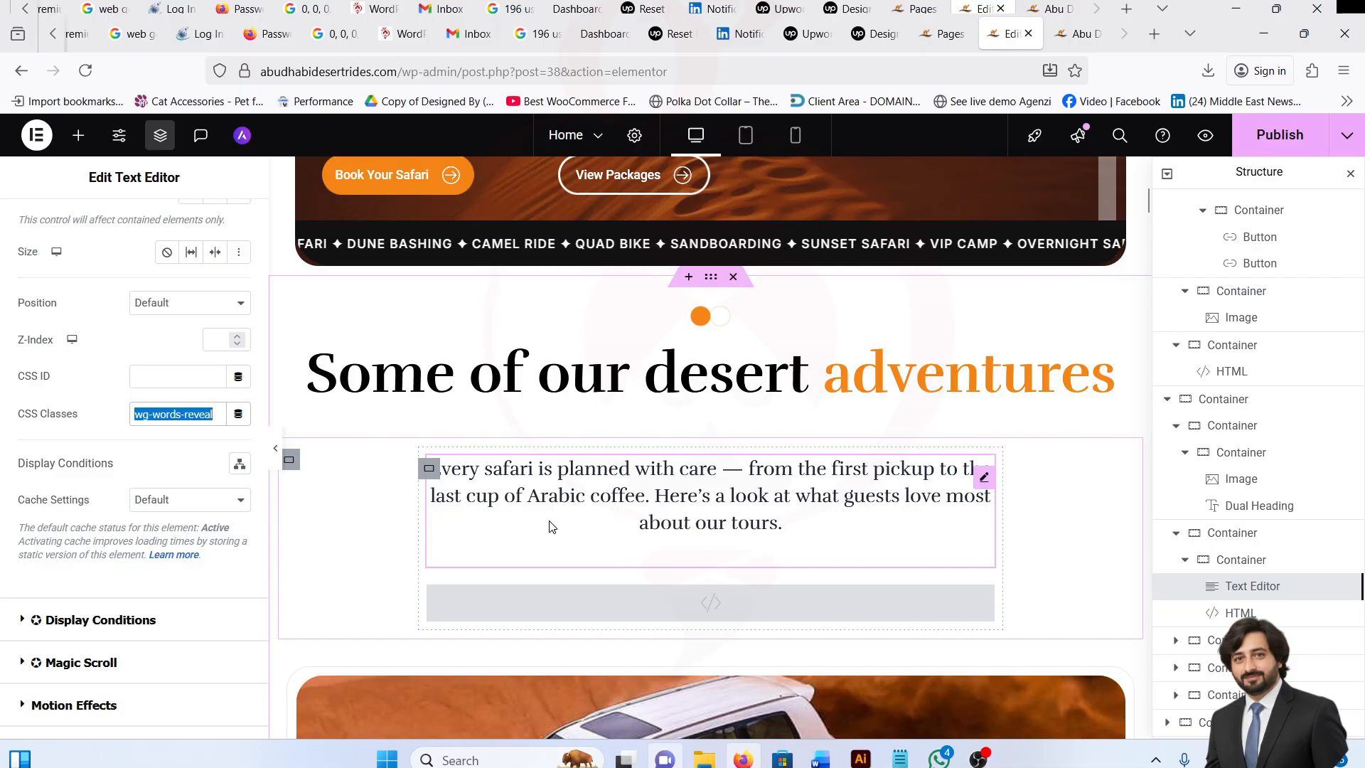
Undock the Structure panel to widen the canvas and select the inner container of the first "Desert Safari Abu Dhabi" card.
scroll(667, 557, down, 2)
scroll(665, 553, down, 2)
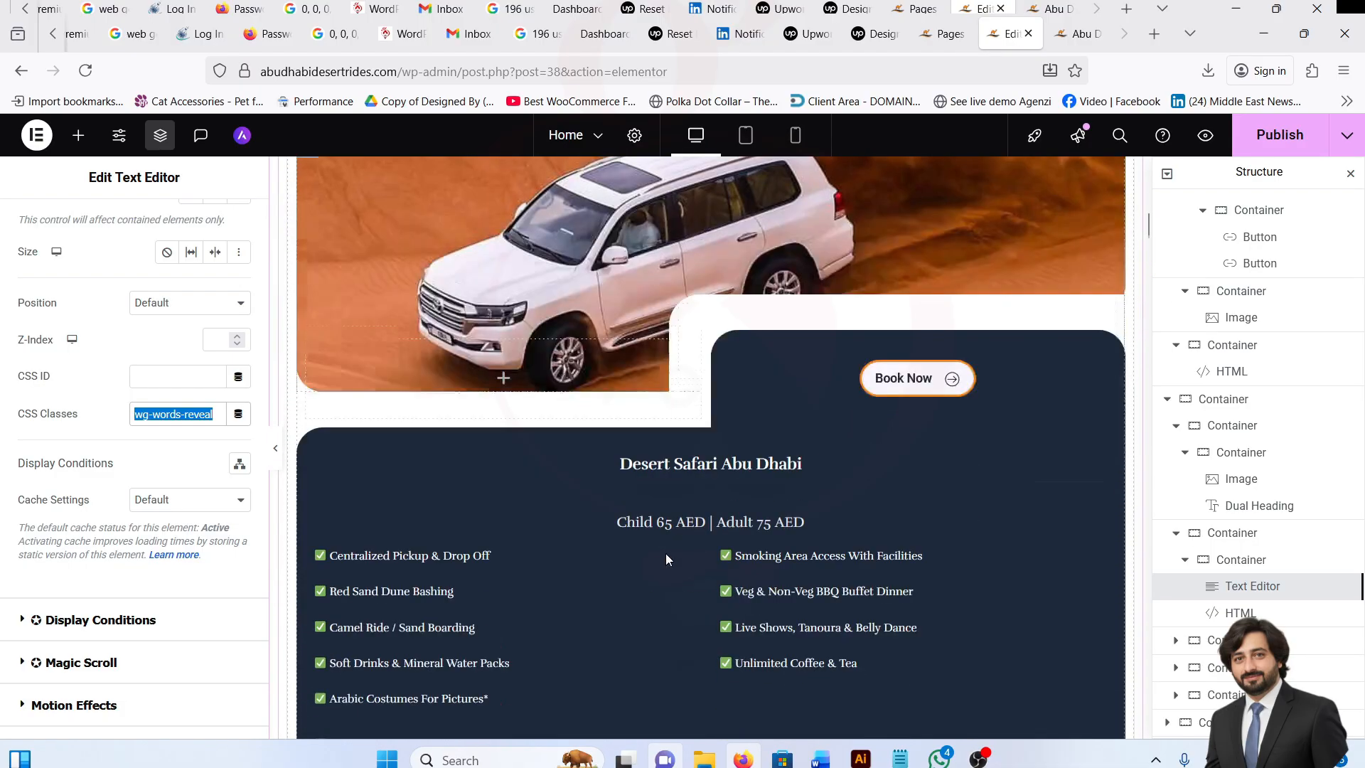
scroll(665, 553, down, 10)
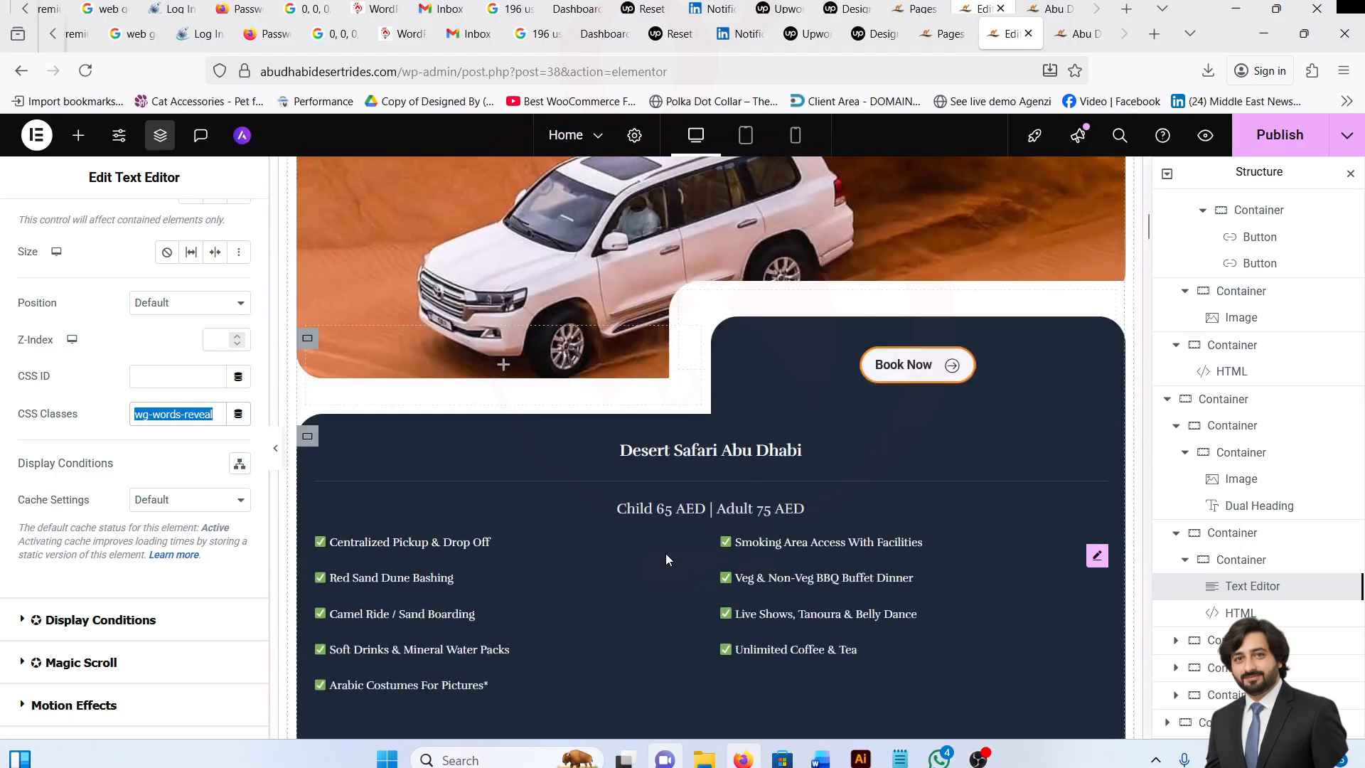
scroll(665, 553, up, 6)
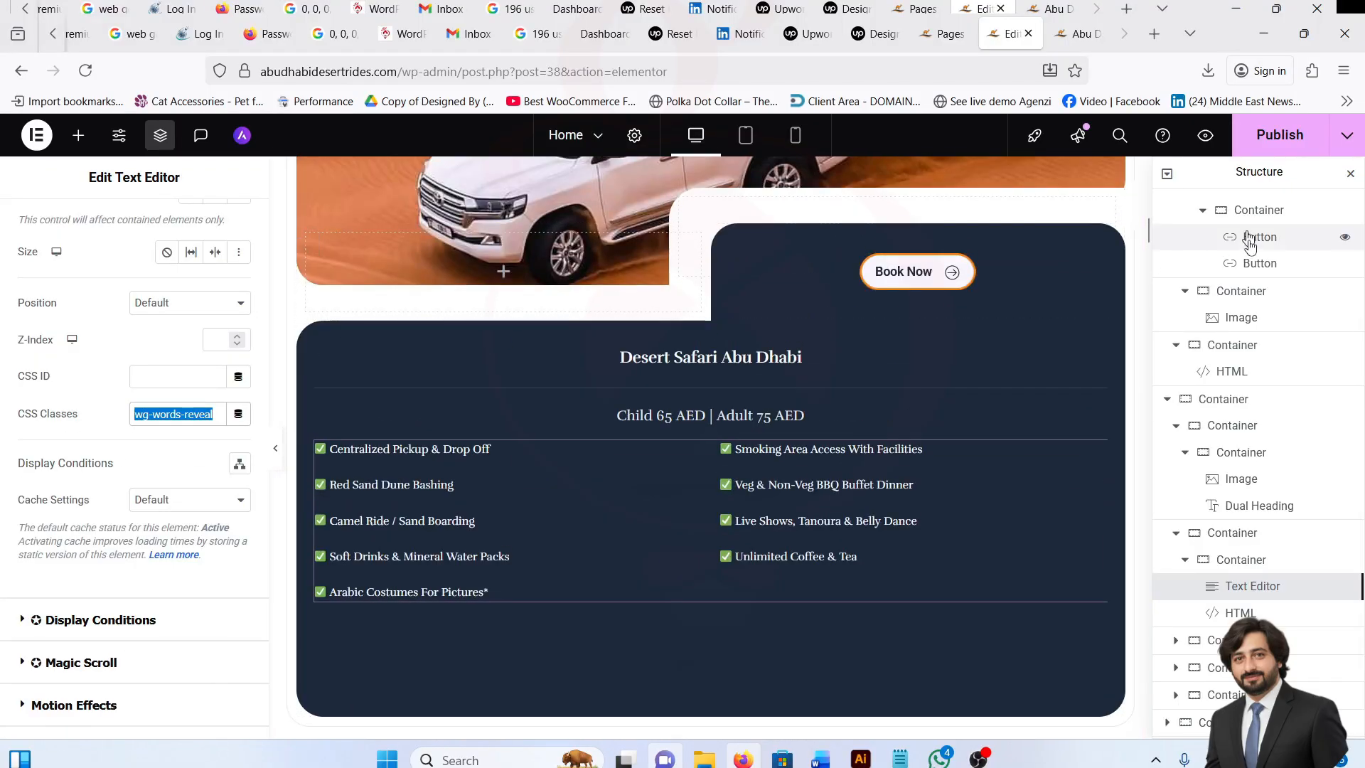
drag(1328, 177, 1256, 226)
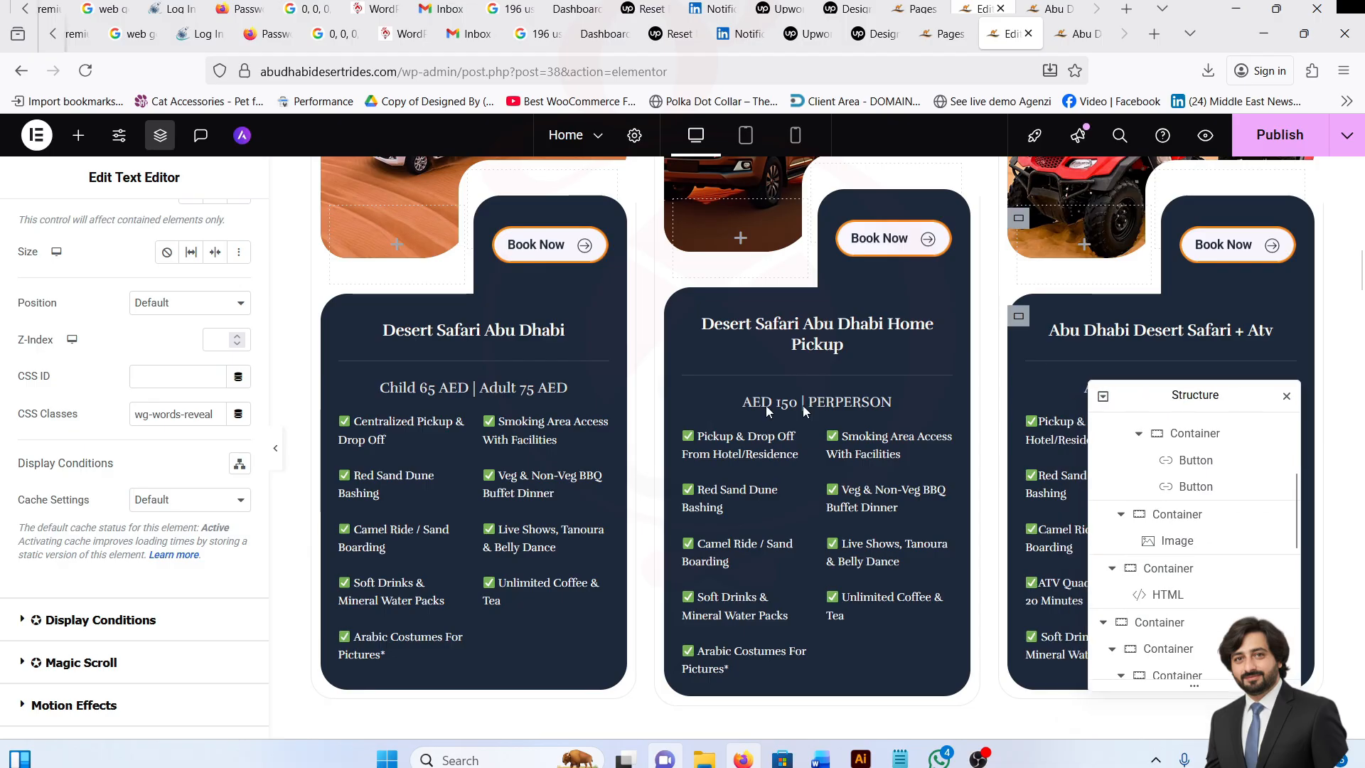
scroll(512, 458, up, 4)
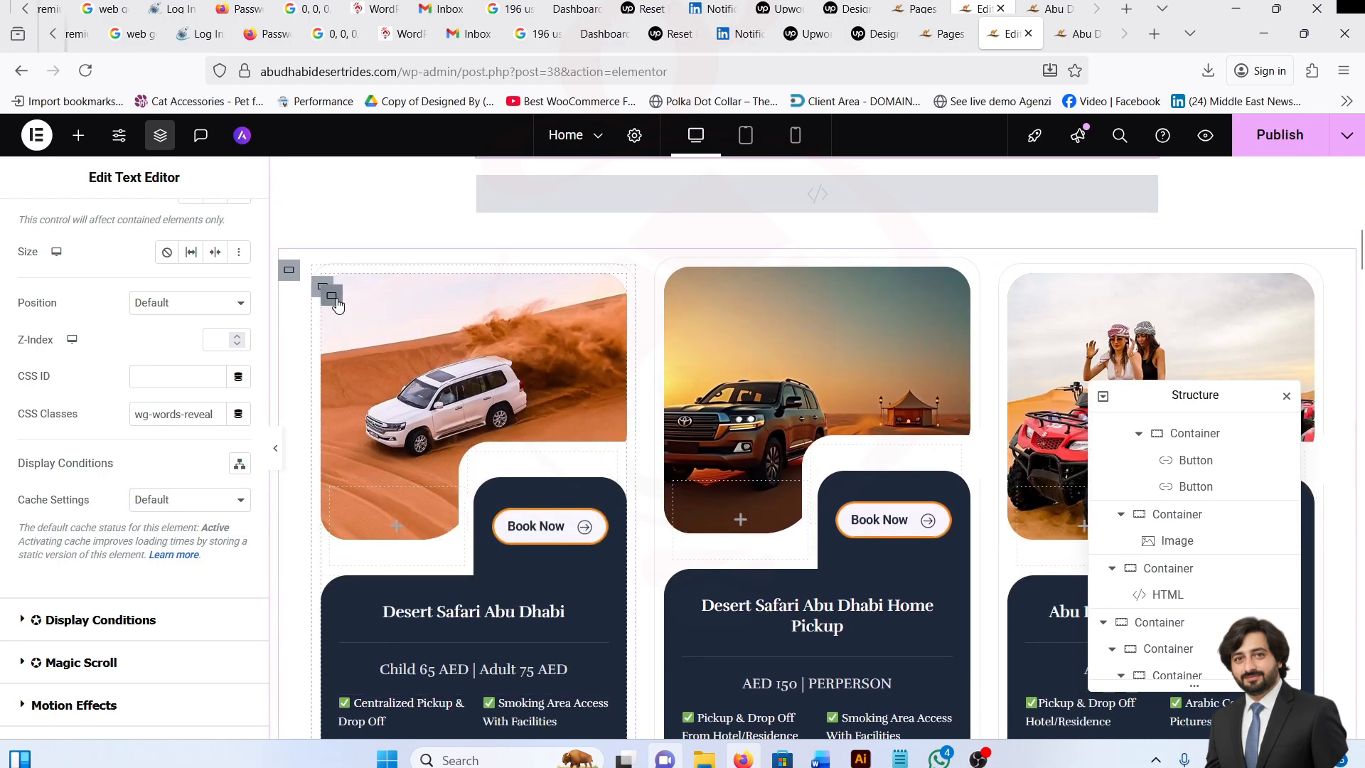
click(355, 440)
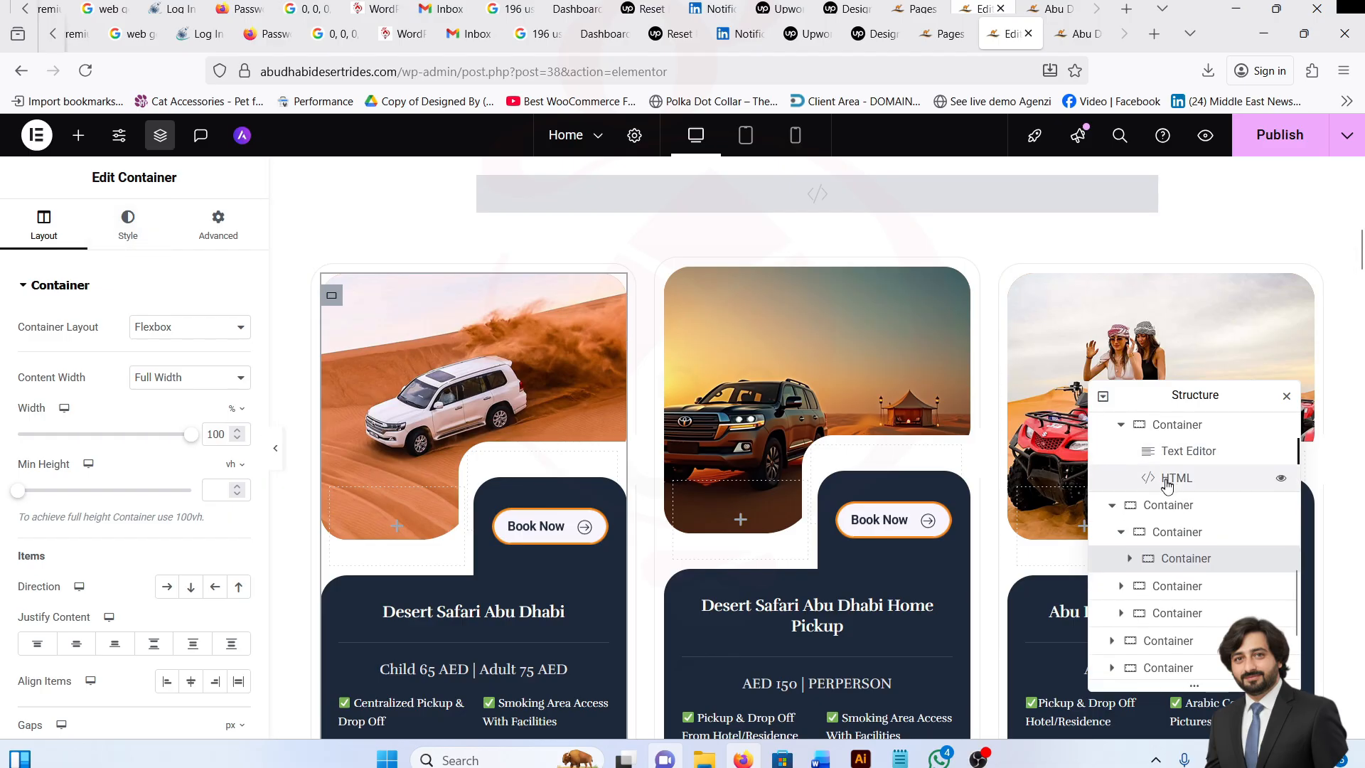
Review the layout settings of the tour cards section, its first column and the nested container, including content width and gaps.
click(1168, 504)
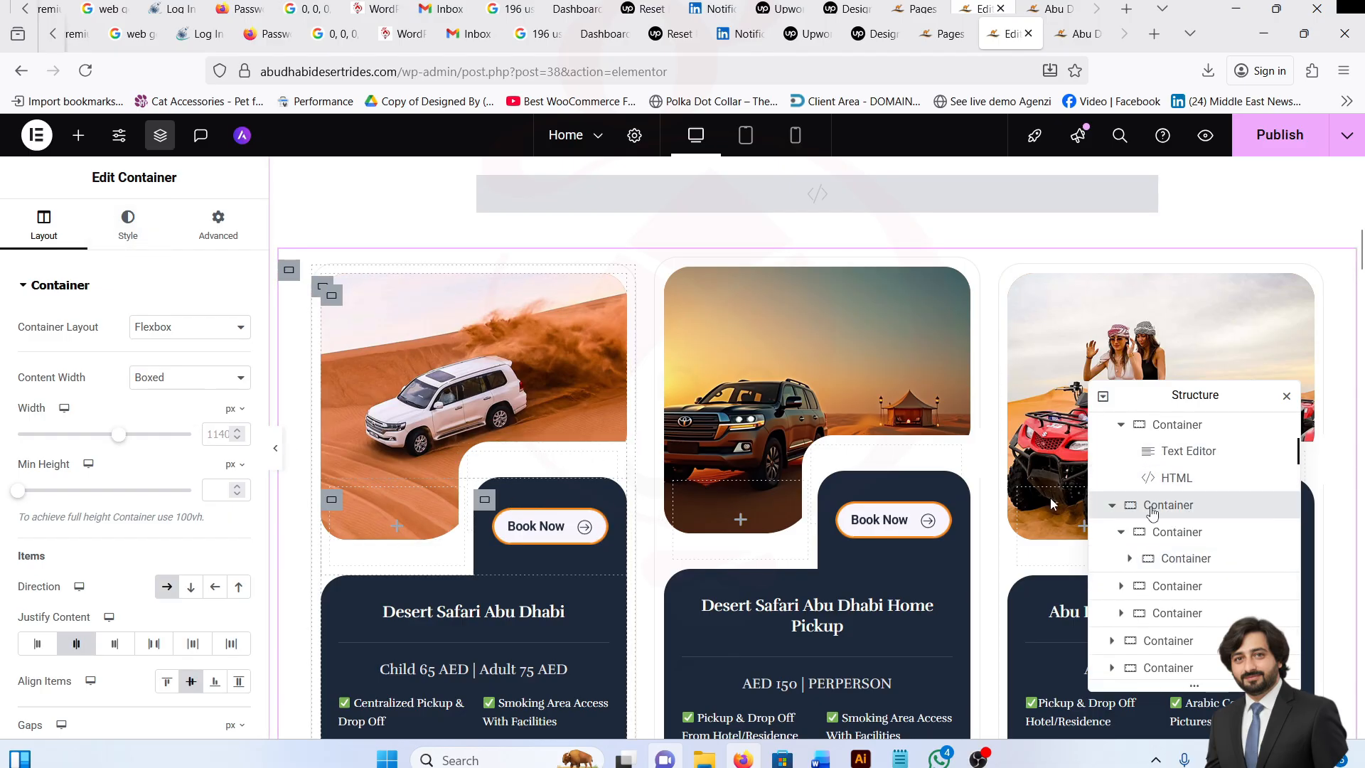
click(1177, 532)
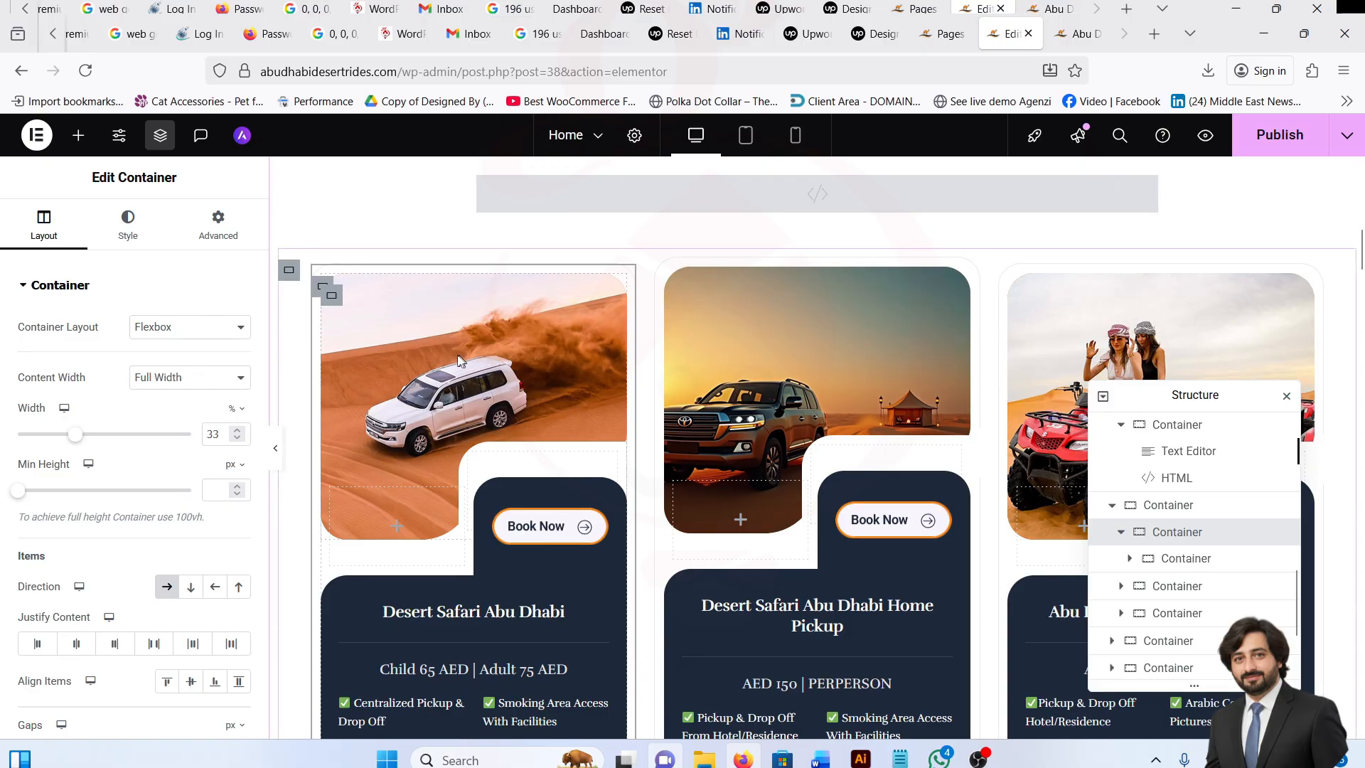
click(1130, 560)
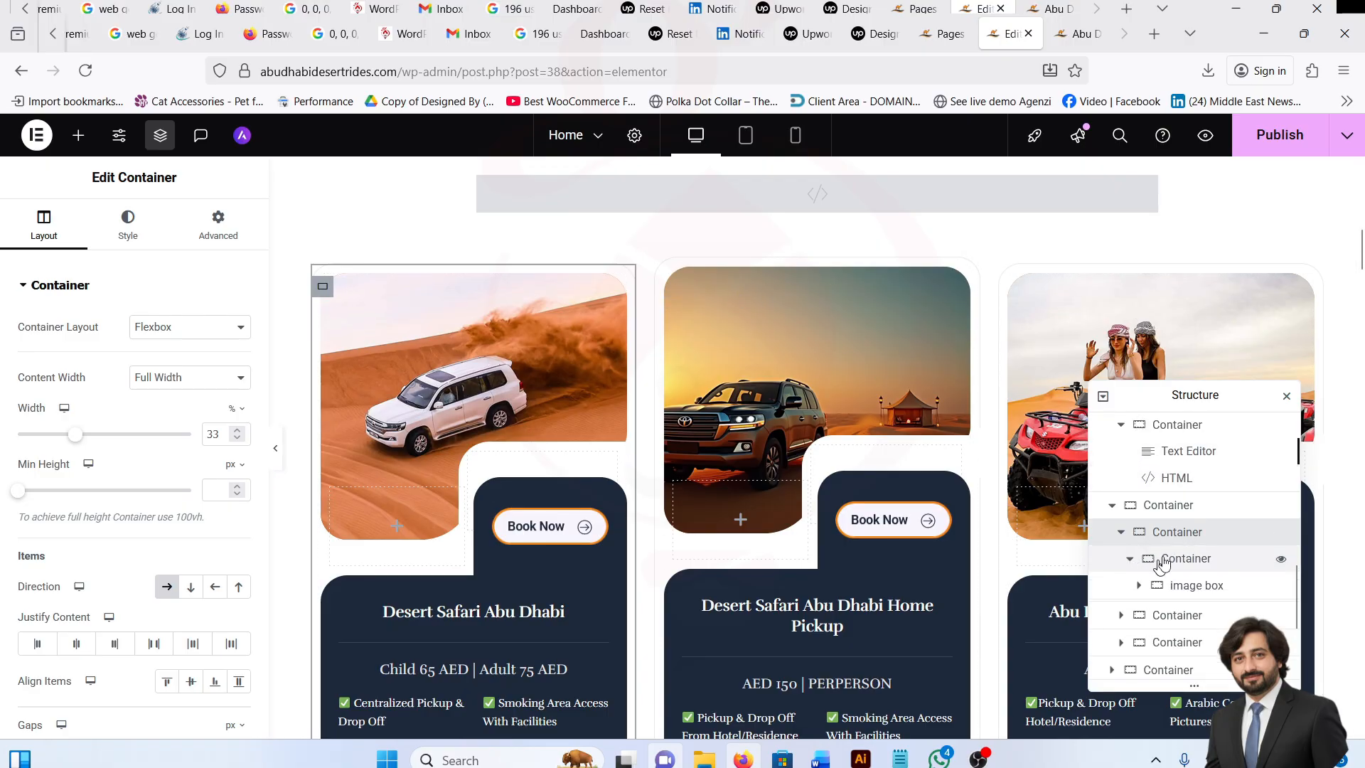
click(1239, 560)
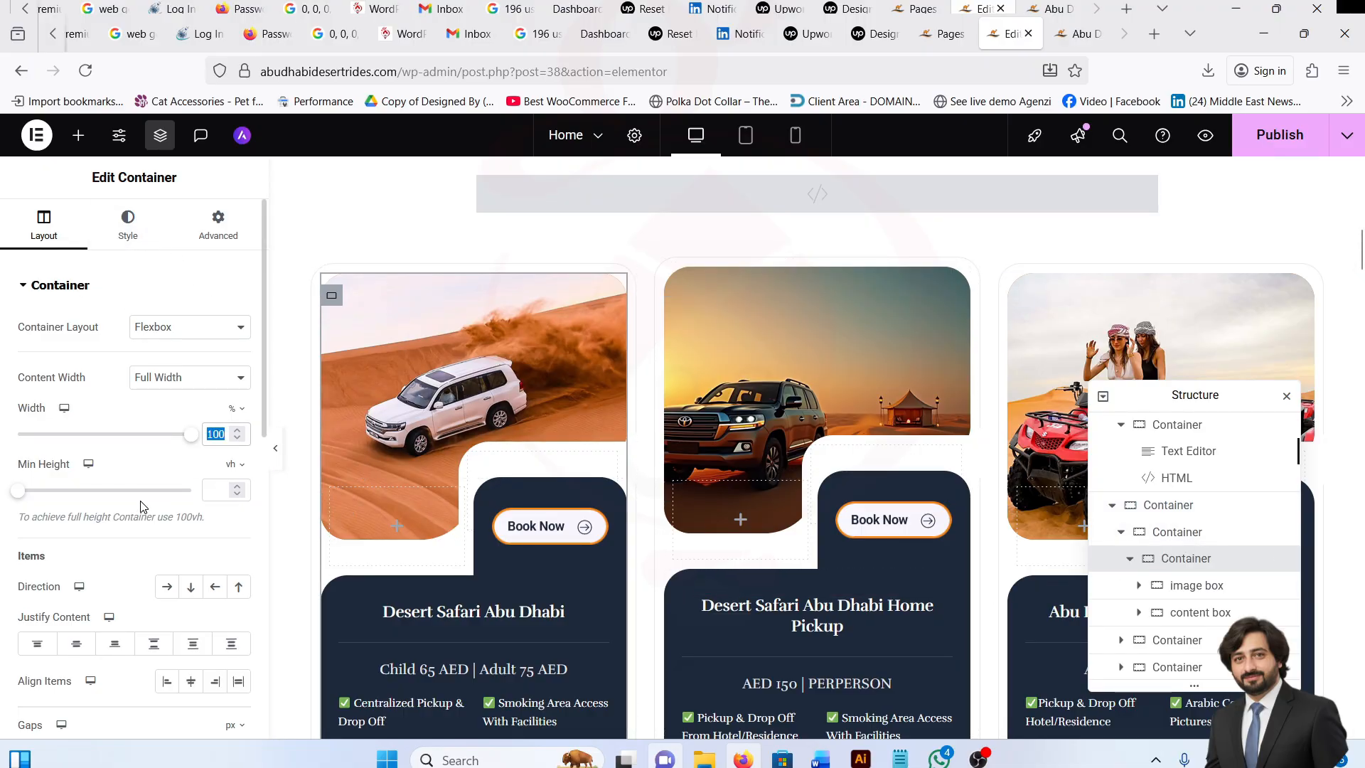
scroll(145, 505, down, 4)
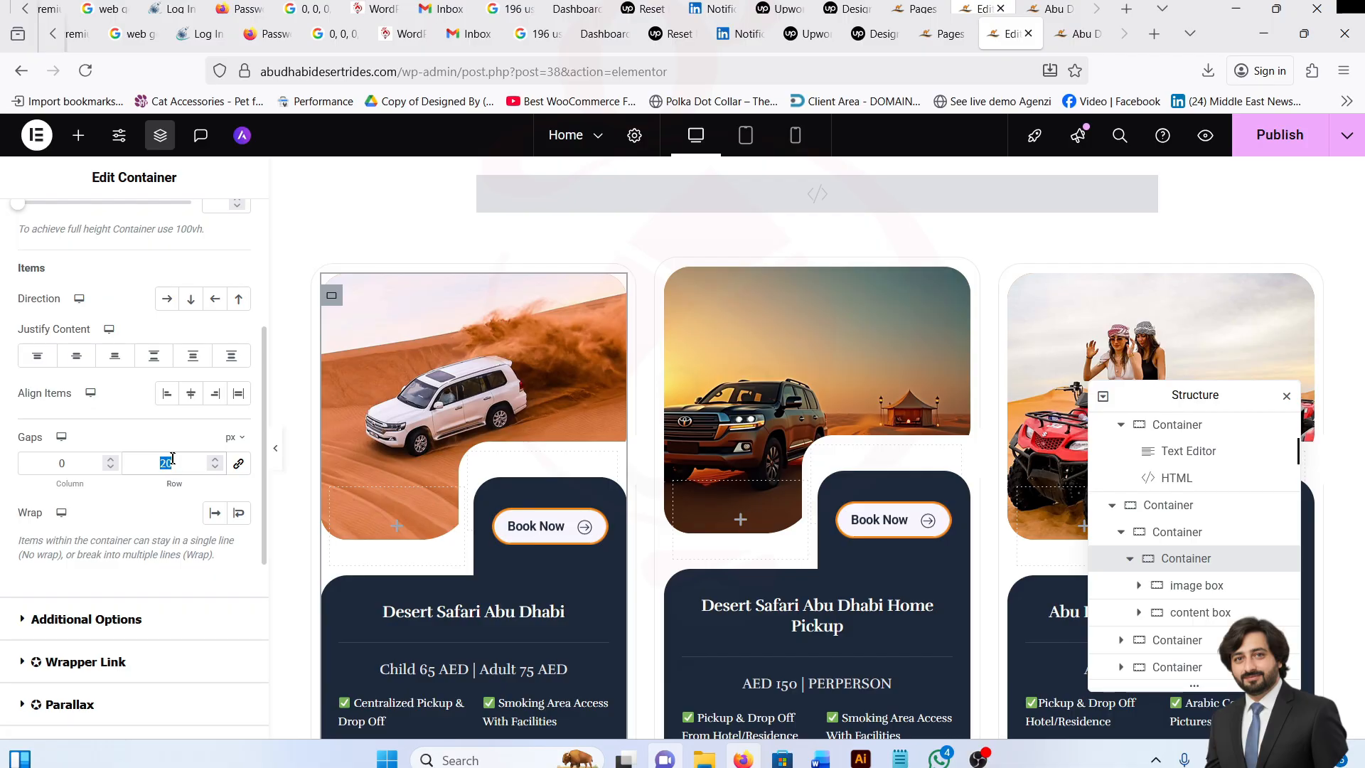
scroll(177, 483, up, 4)
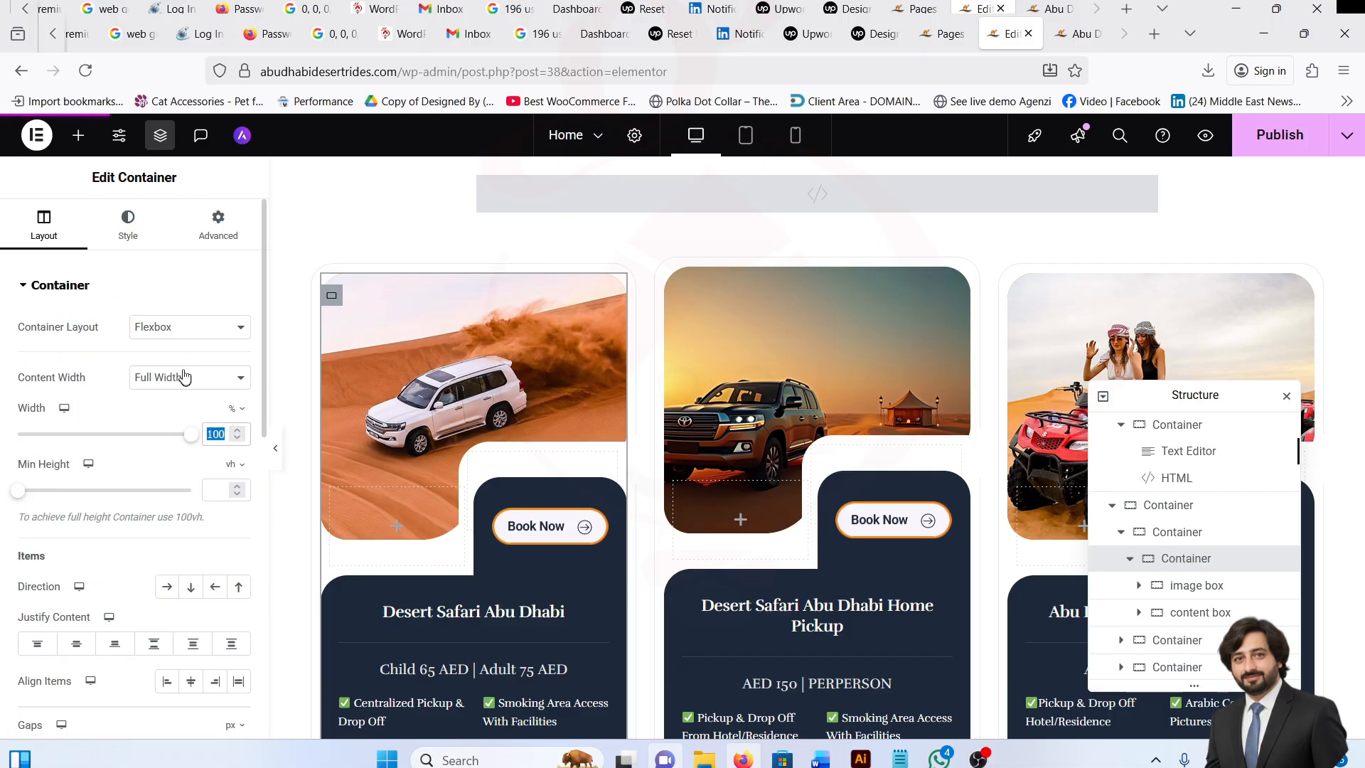
Expand the first card's image box in the structure and view its layout settings and child elements.
click(1172, 592)
click(1139, 585)
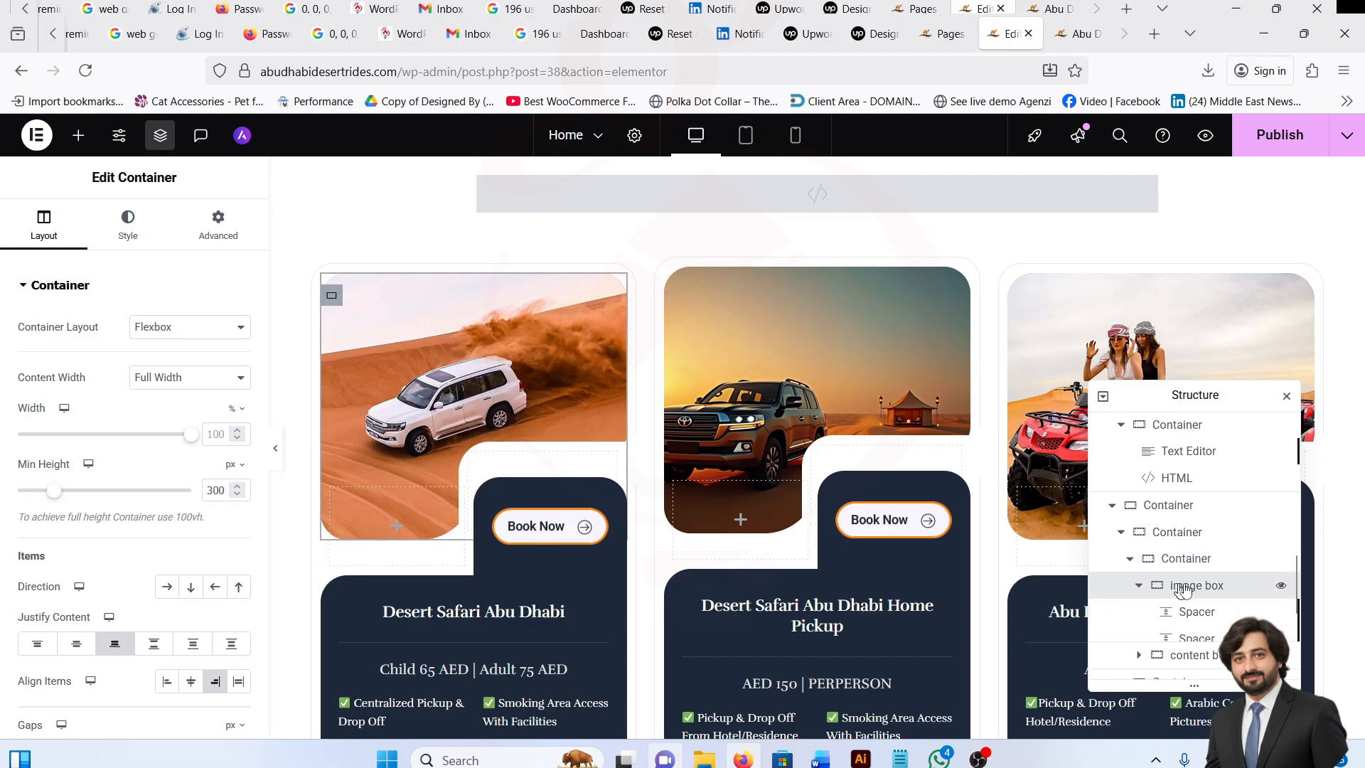
scroll(1195, 590, down, 1)
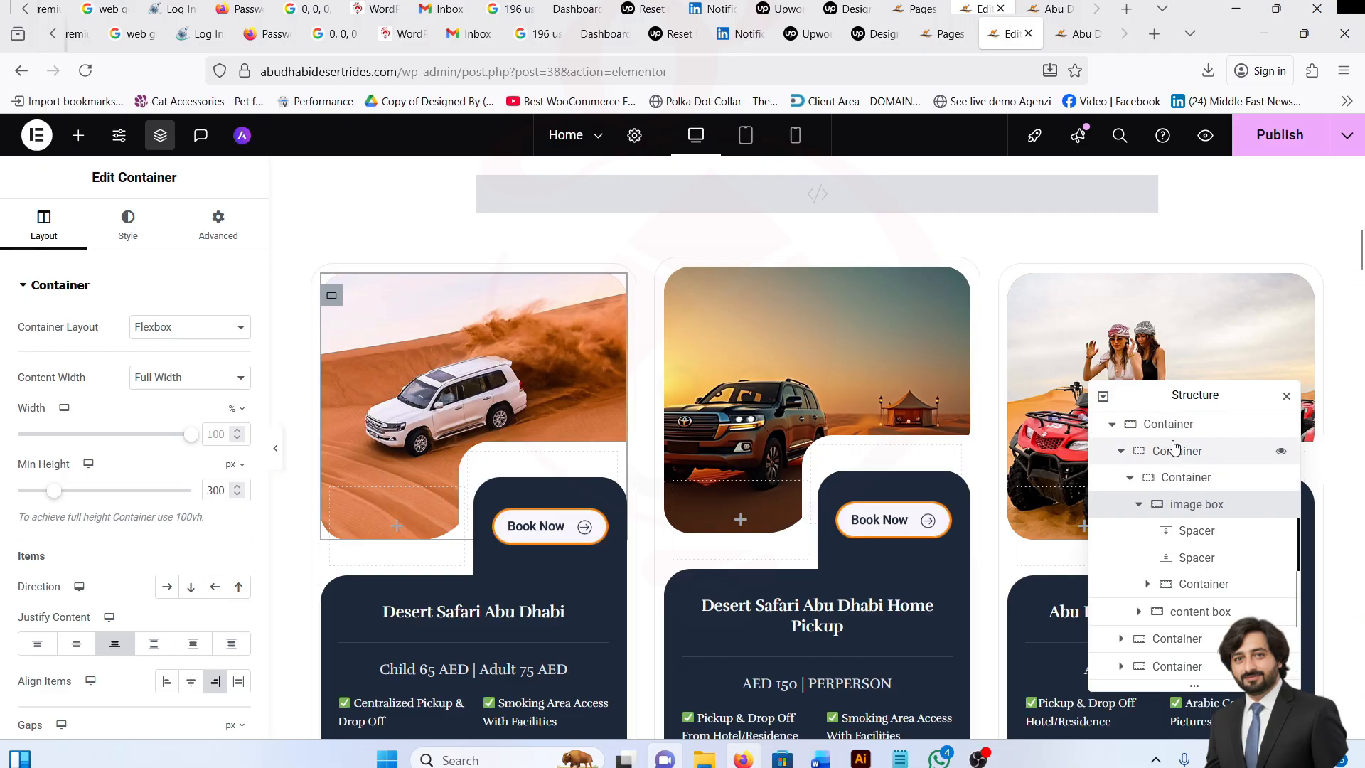
scroll(1175, 470, up, 1)
Recheck the container hierarchy around the first card, comparing each level's width and the inner container's row gap.
click(1228, 520)
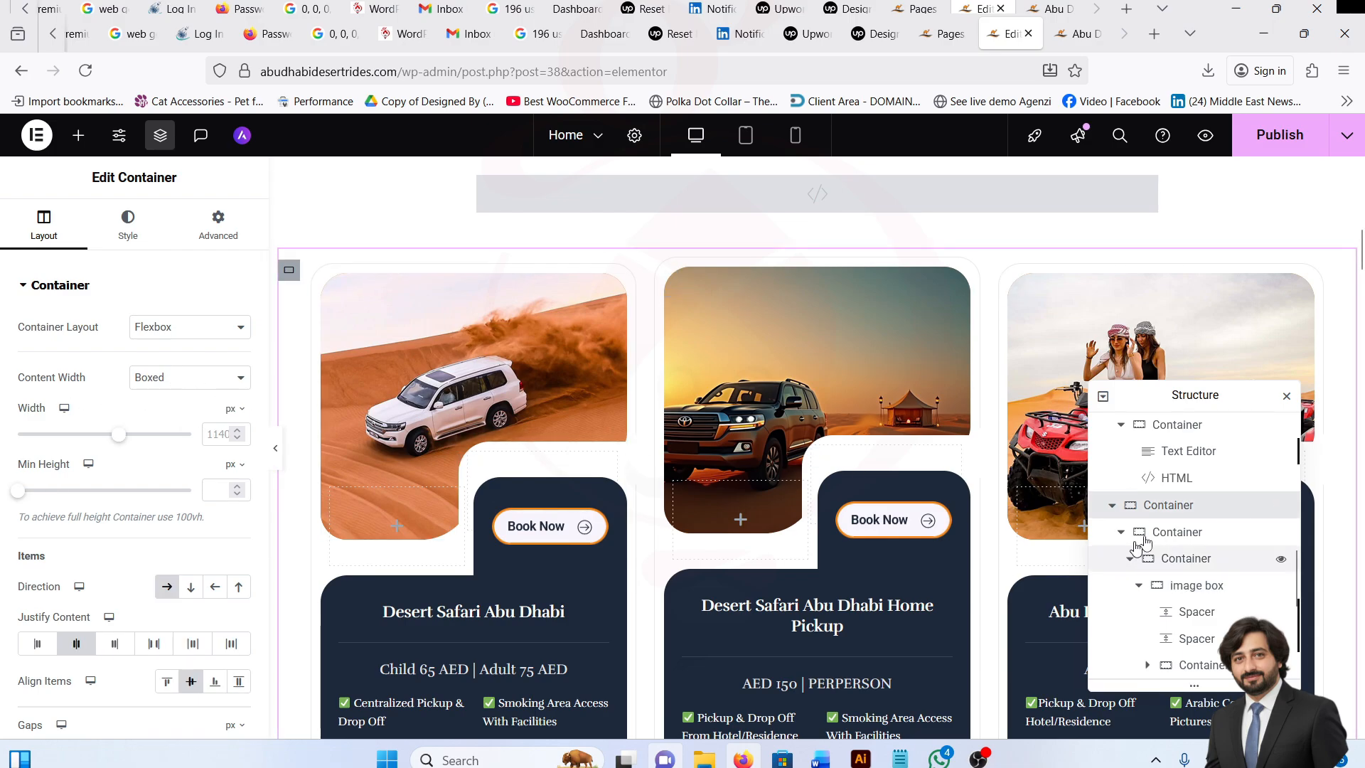
click(1204, 532)
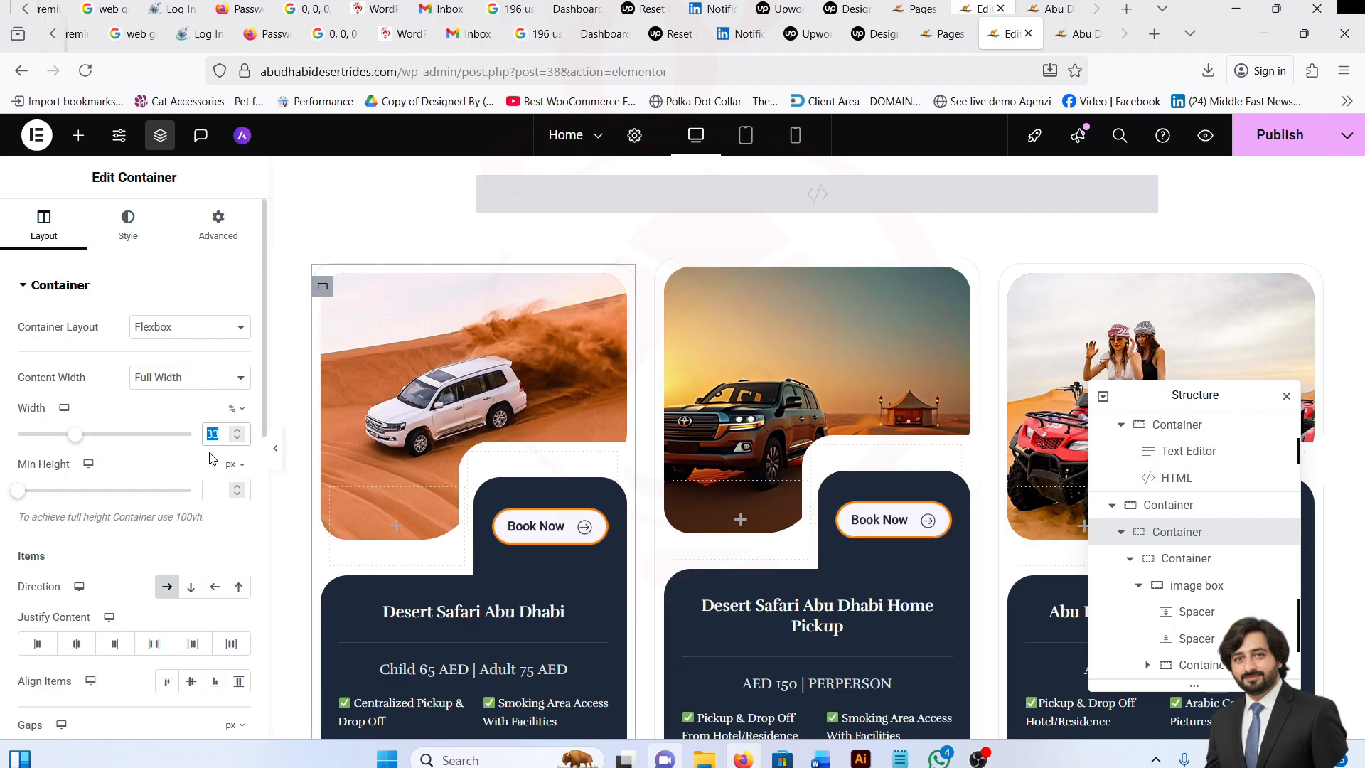
scroll(192, 533, down, 2)
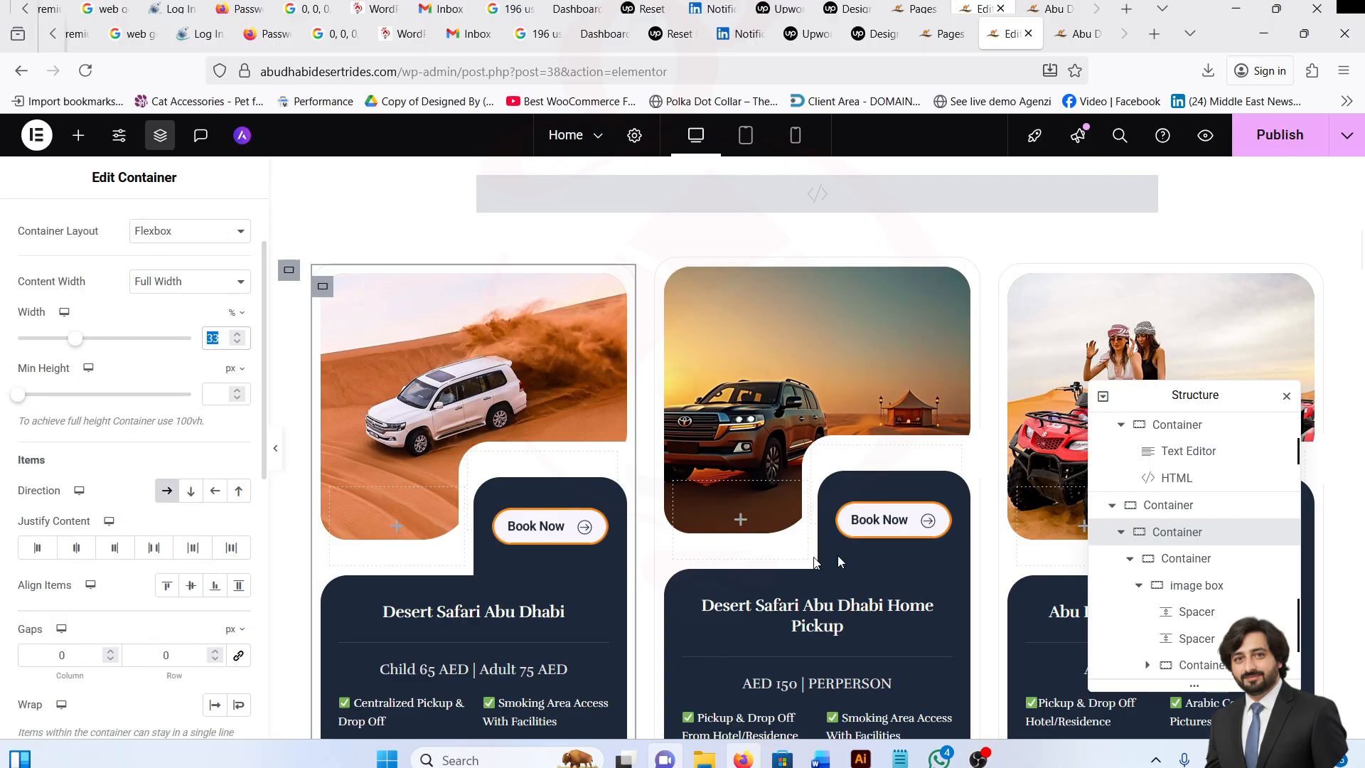
click(1187, 559)
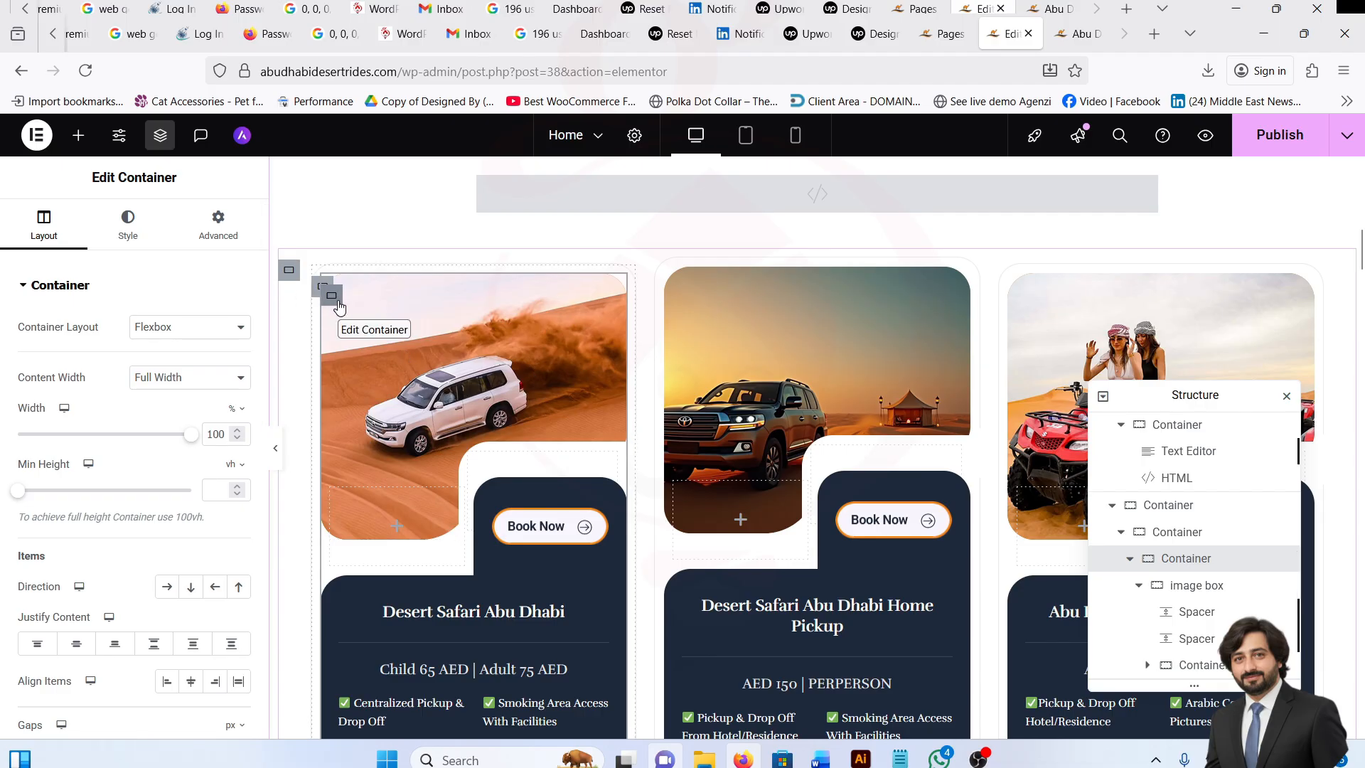
scroll(205, 483, down, 3)
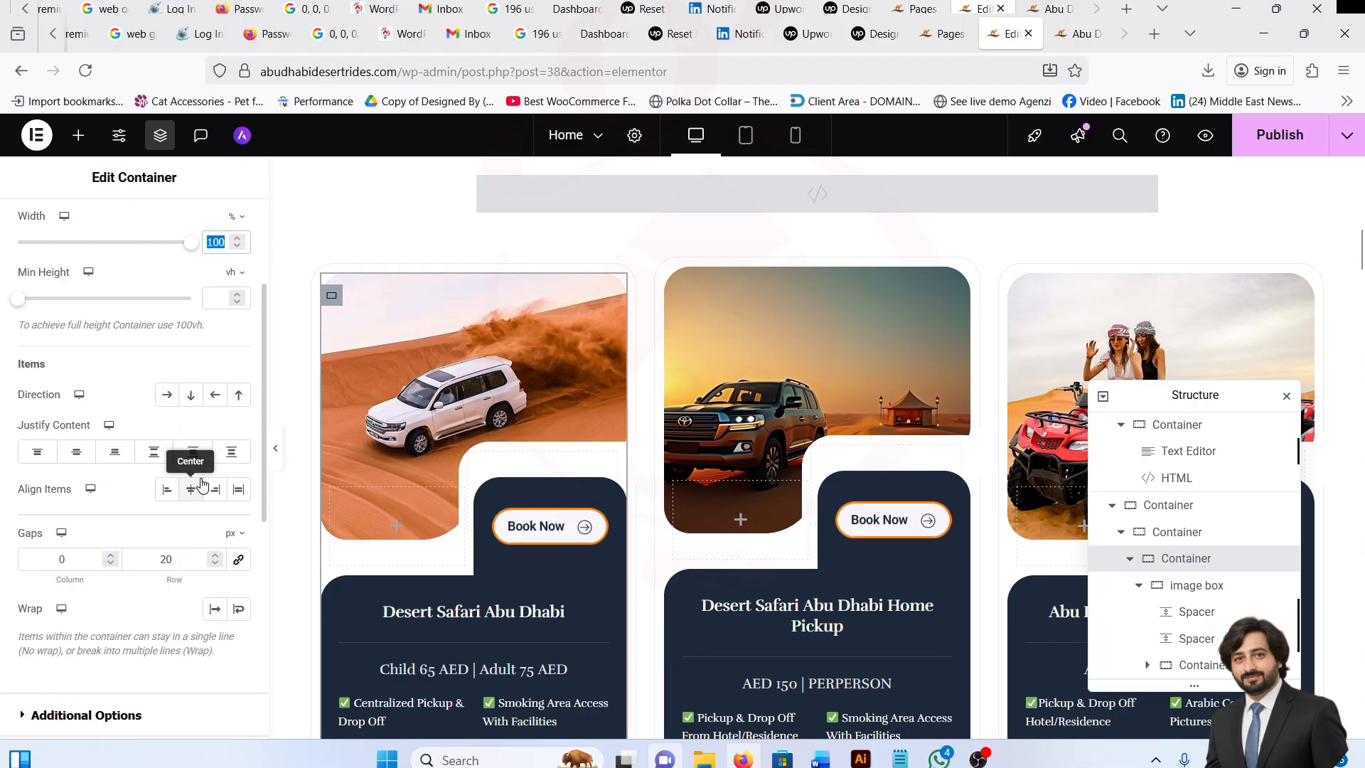
double_click(165, 559)
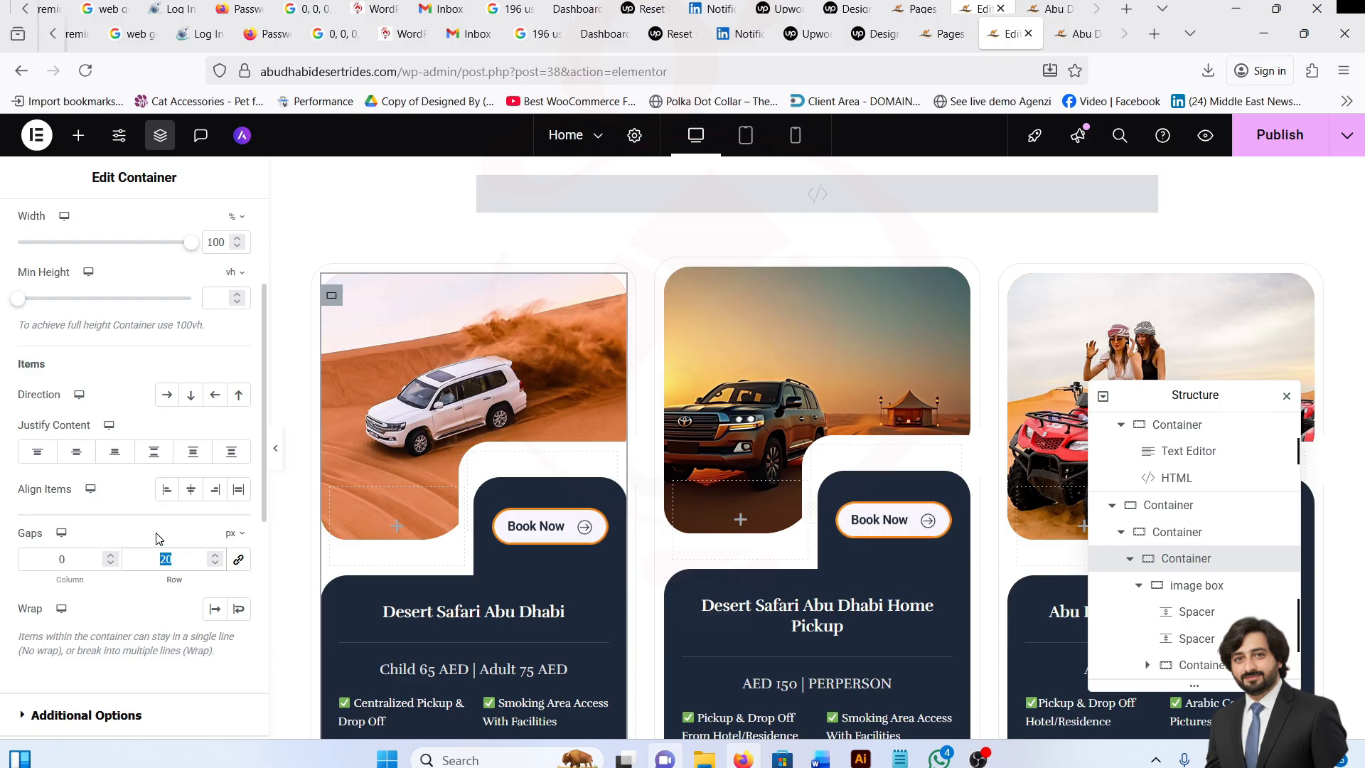
scroll(157, 540, up, 3)
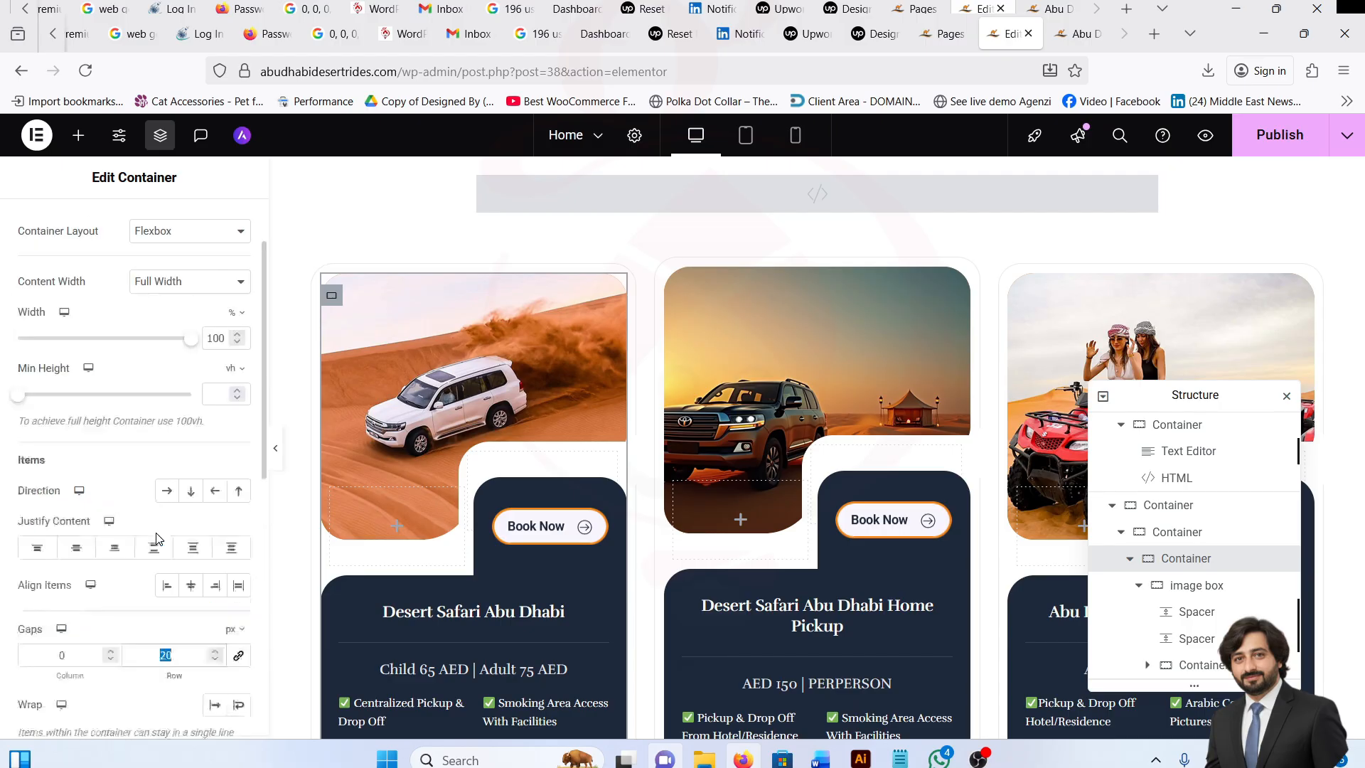
Inspect the image box's minimum height, content justification, item alignment and gaps.
click(1197, 585)
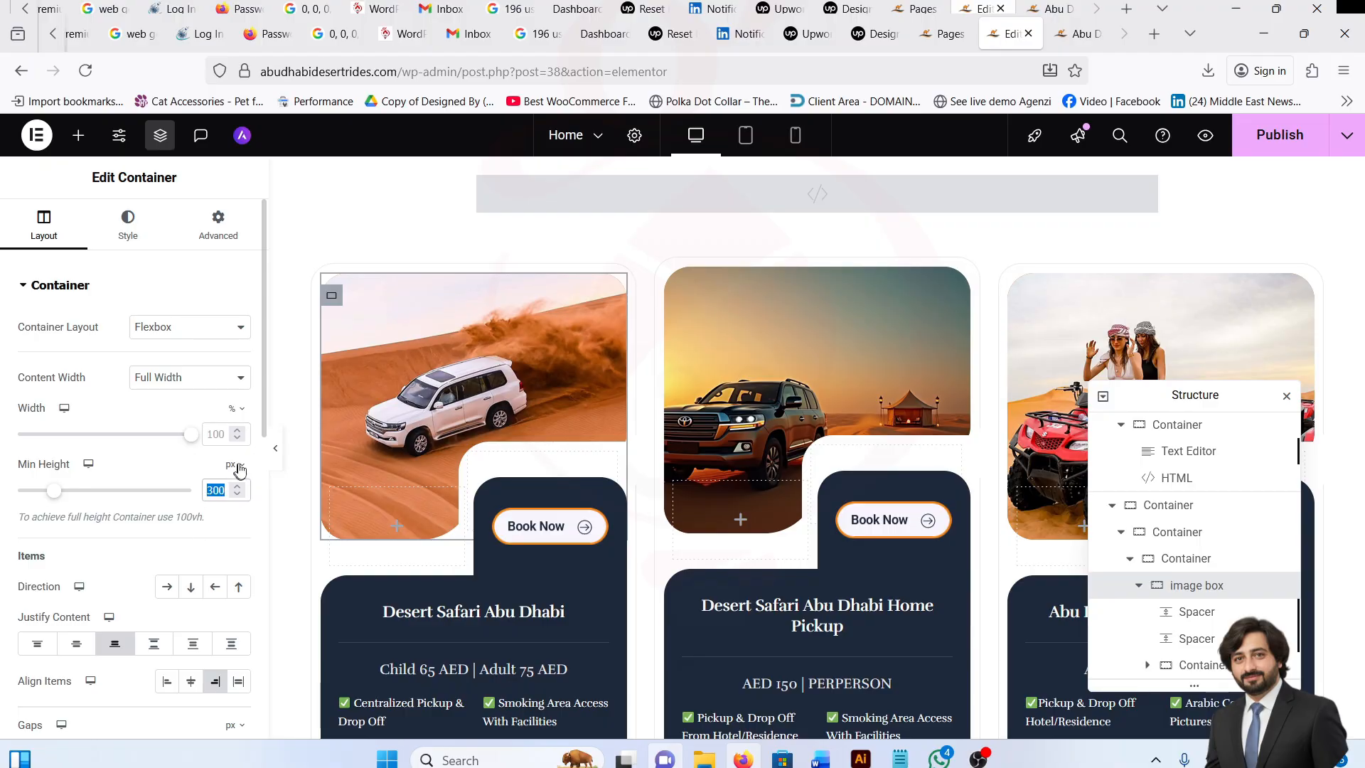
scroll(142, 455, down, 3)
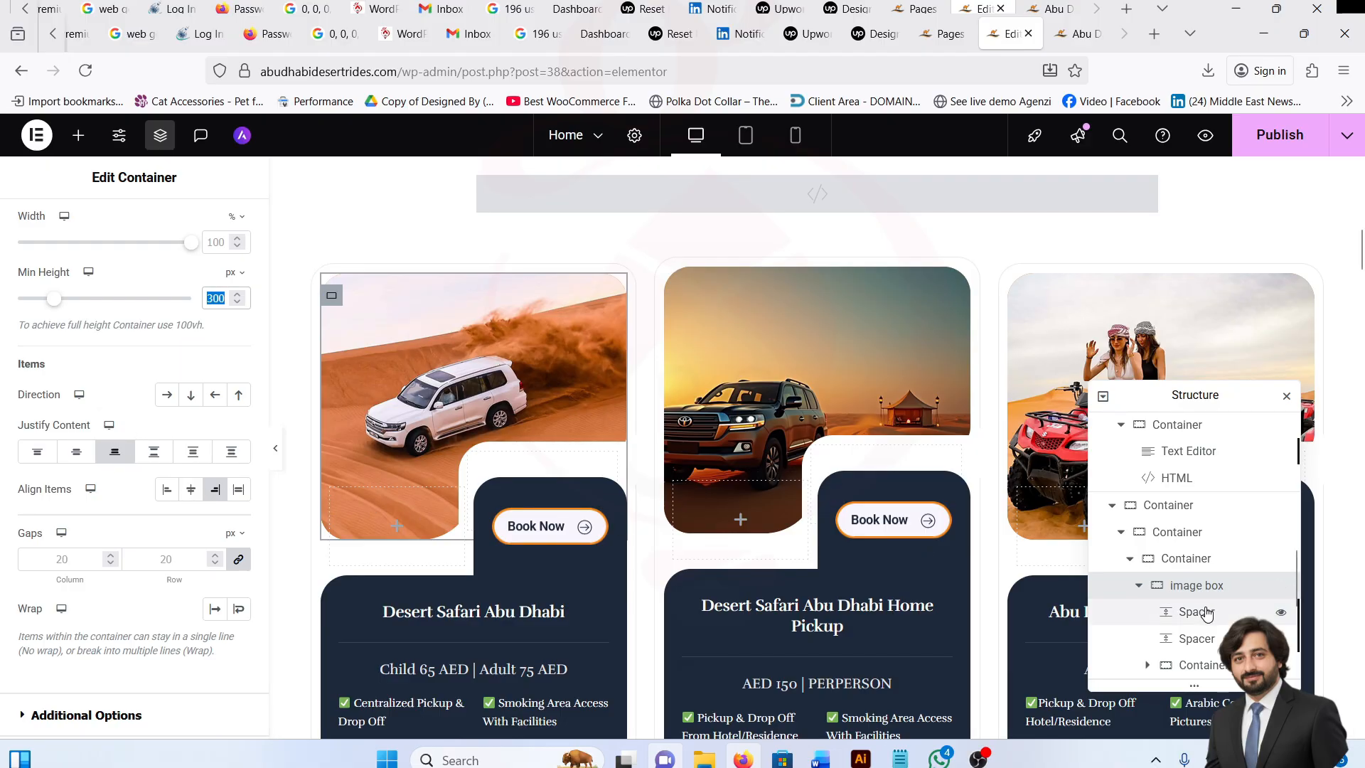
scroll(86, 324, up, 3)
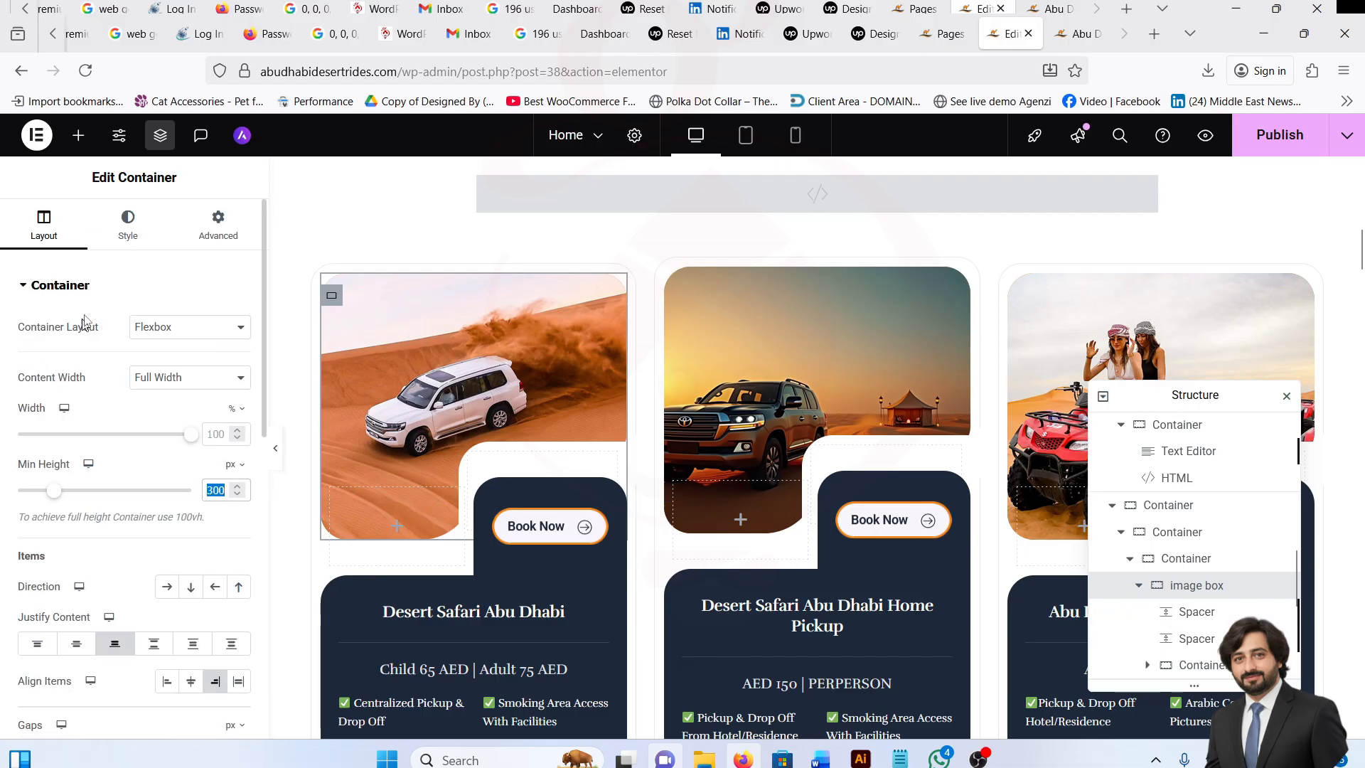
Inspect the image box's style settings, covering the background image's position, repeat and display size, and the border radius.
click(128, 225)
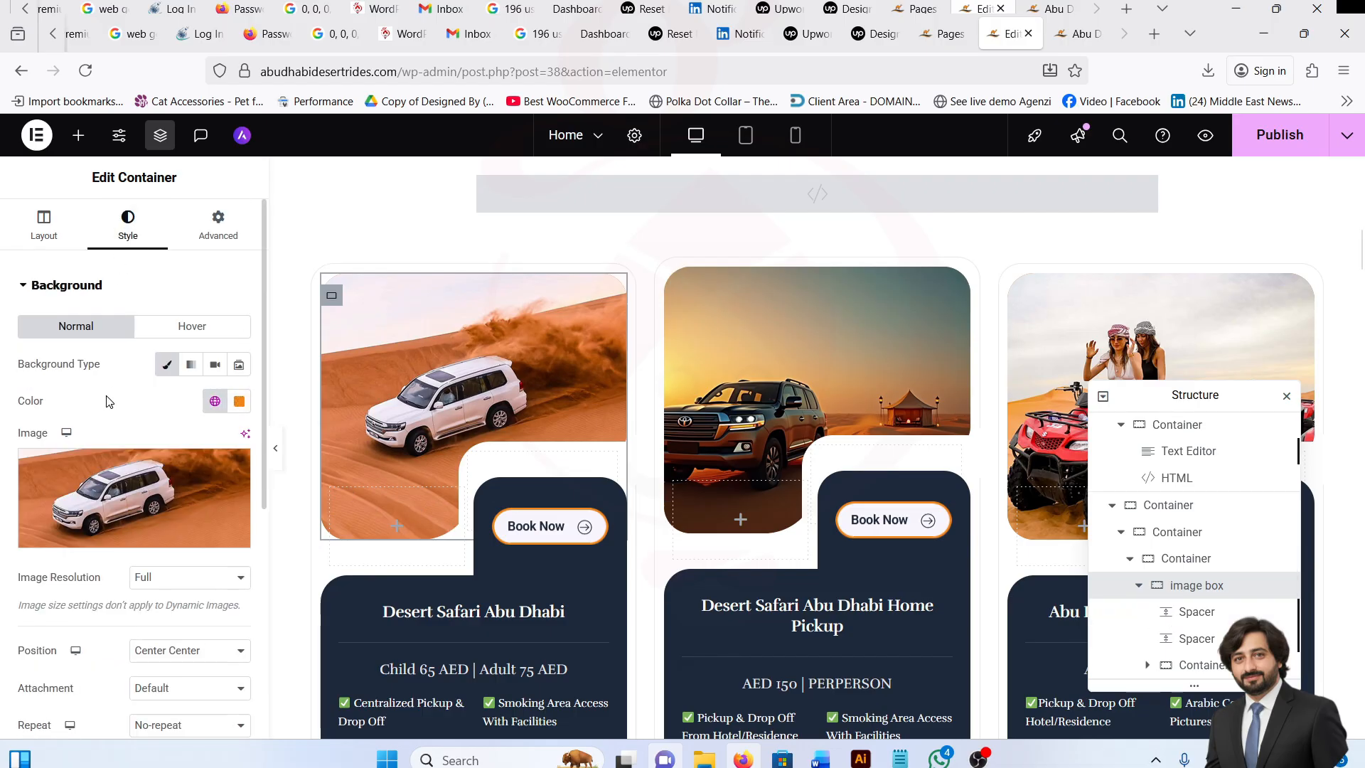
scroll(142, 384, down, 3)
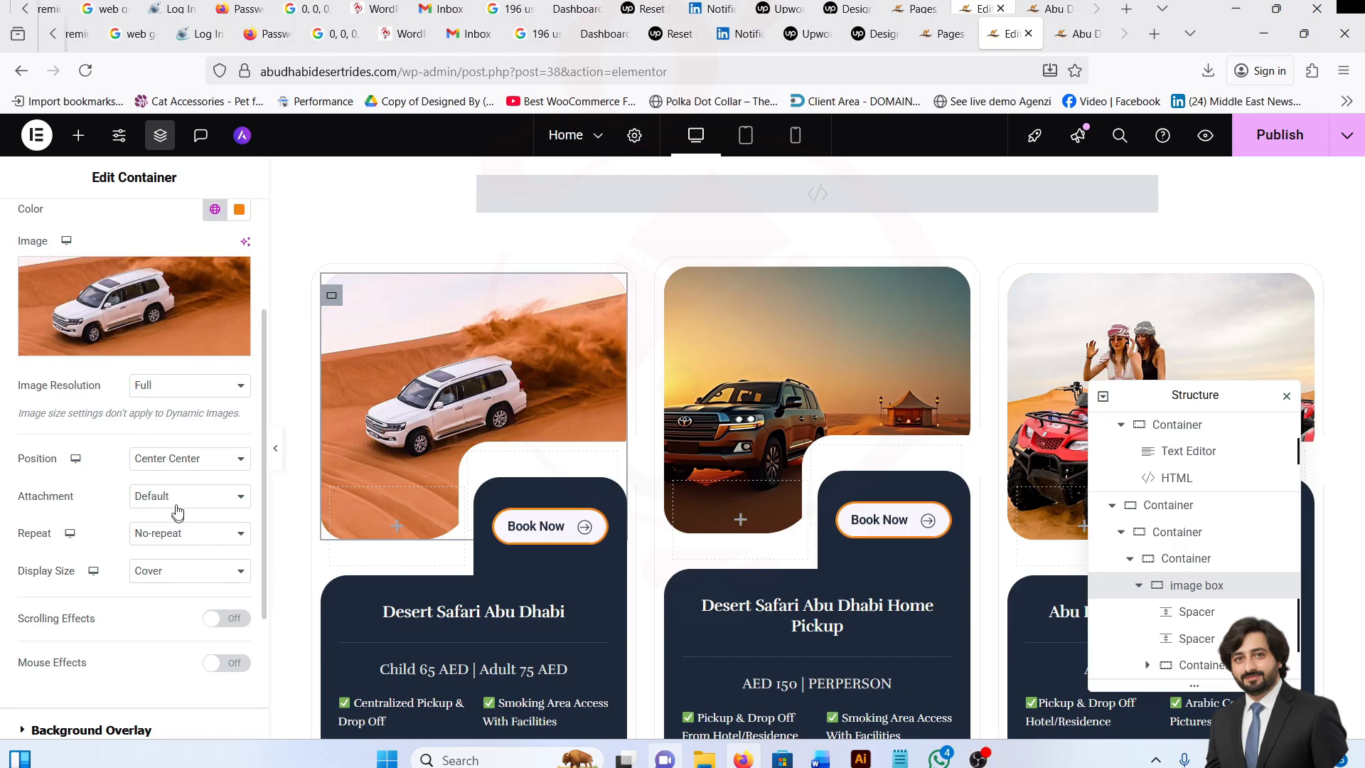
scroll(162, 540, down, 3)
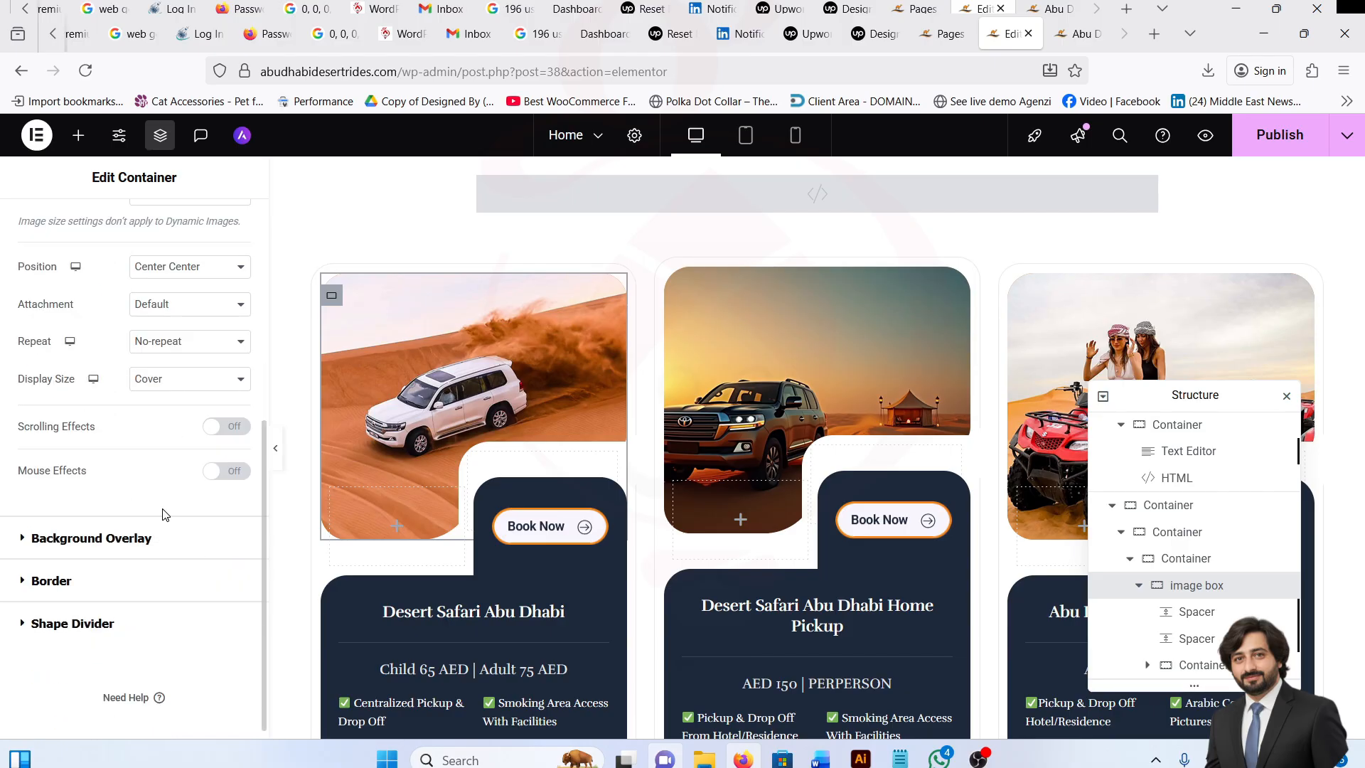
click(137, 540)
click(121, 478)
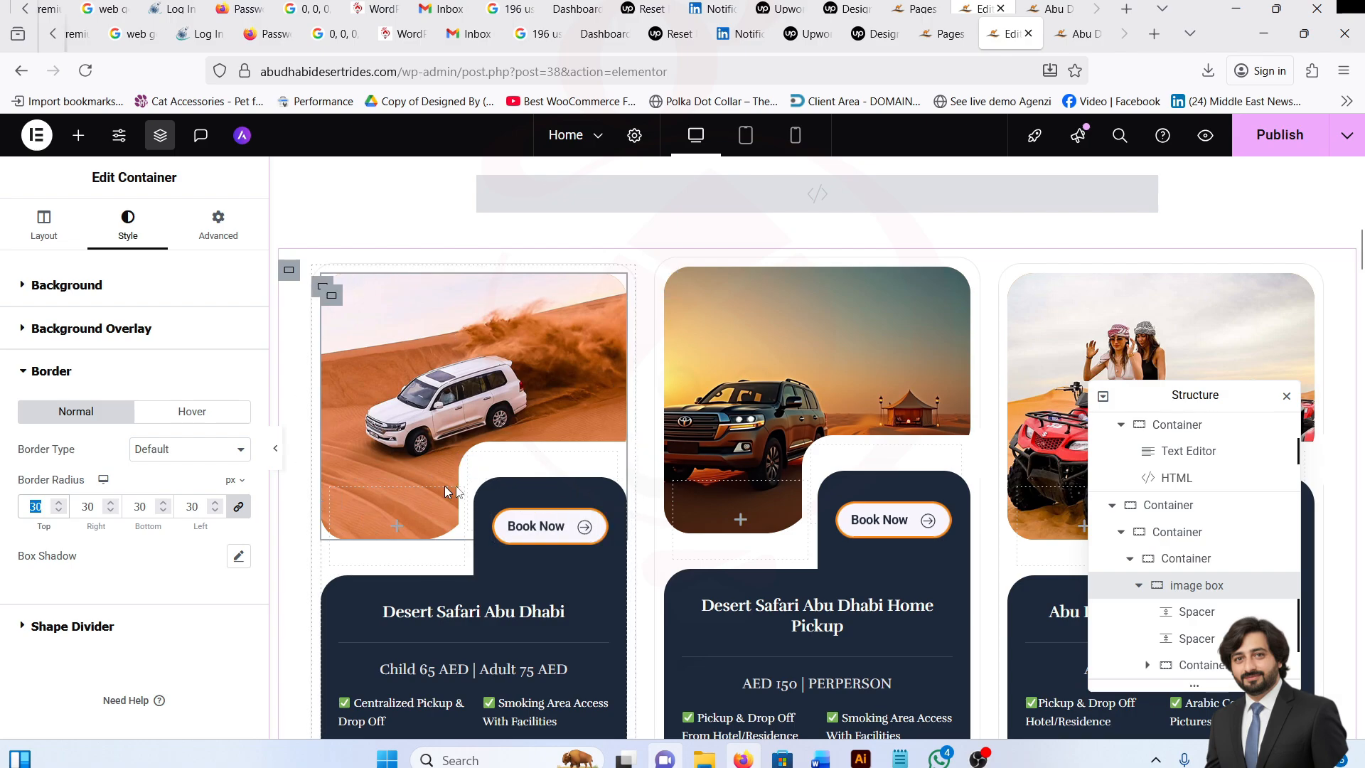
click(135, 285)
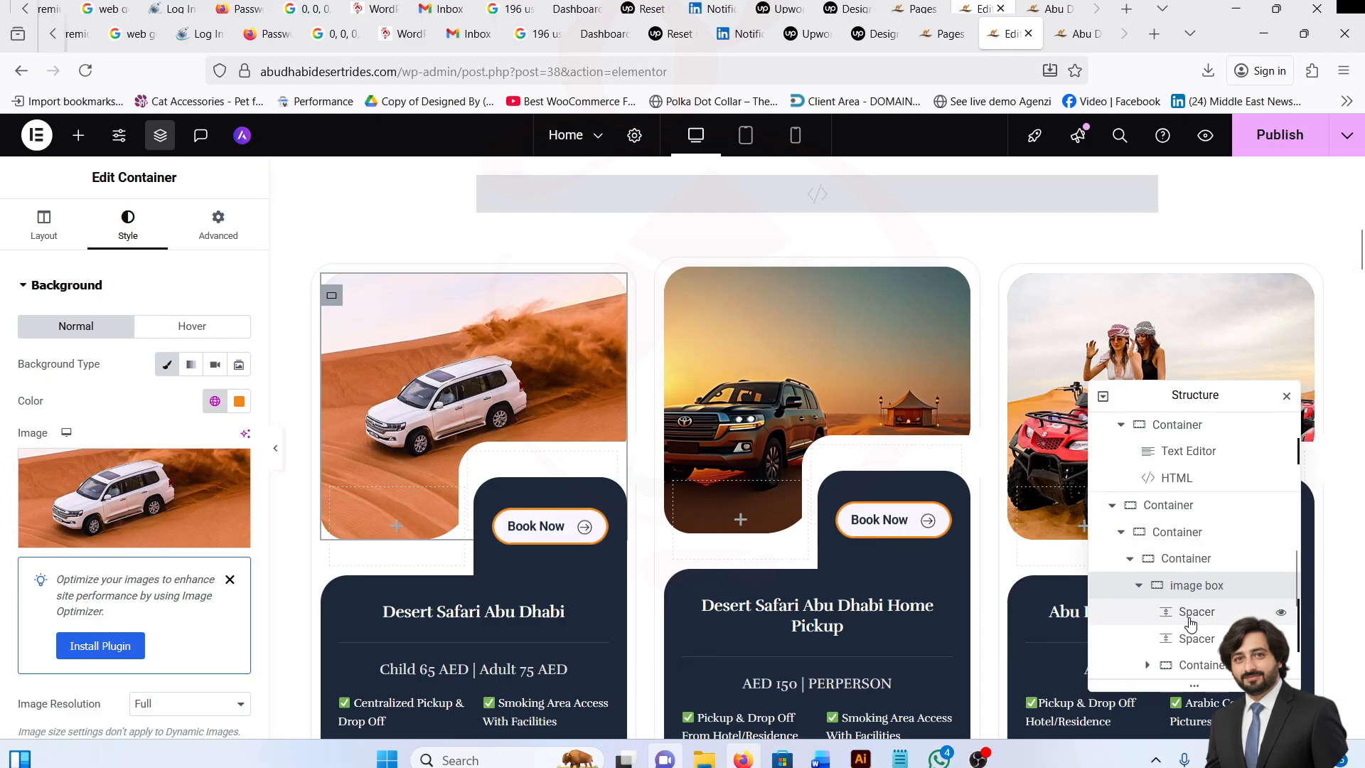
Compare the space settings of the two spacers inside the first card's image box.
click(1160, 616)
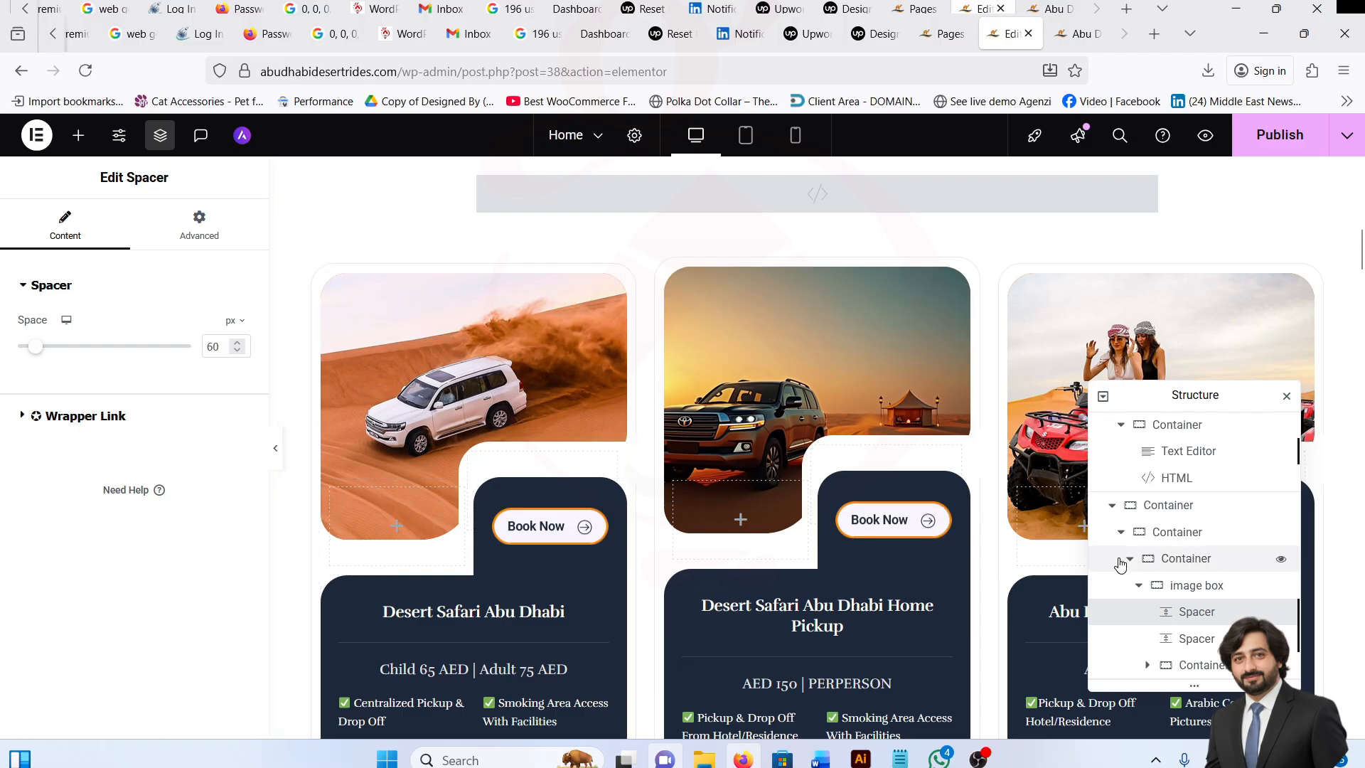
click(1180, 637)
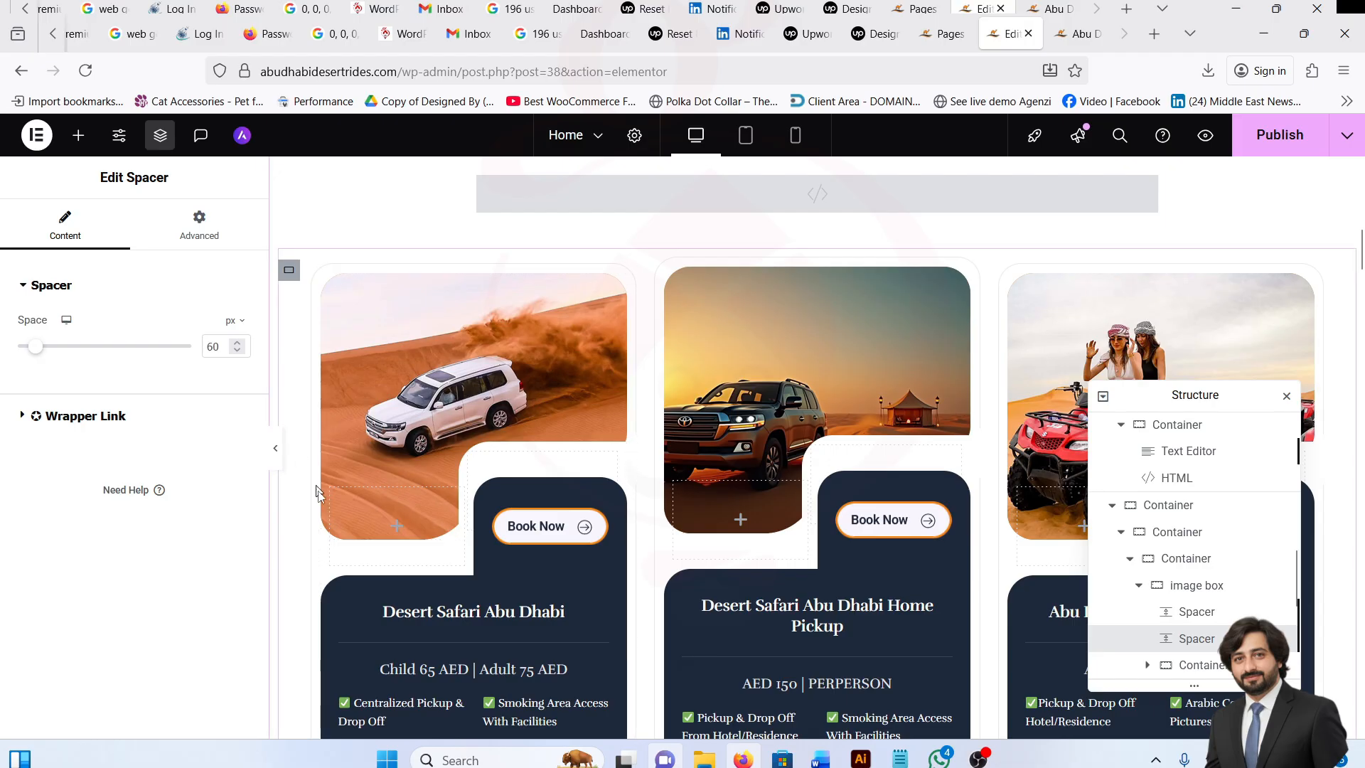
click(1180, 612)
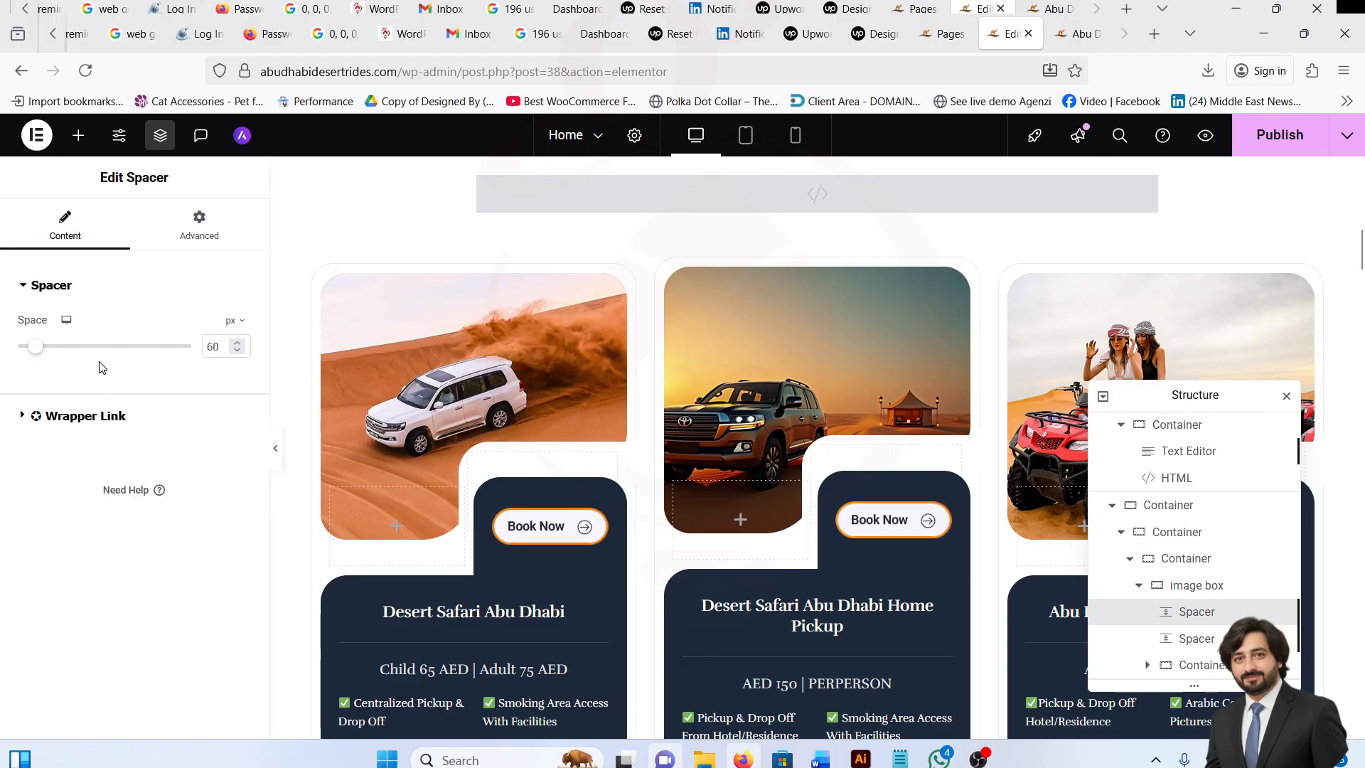
View the tour cards' curved image cut-outs on the live home page and return to the Elementor editor.
click(1077, 29)
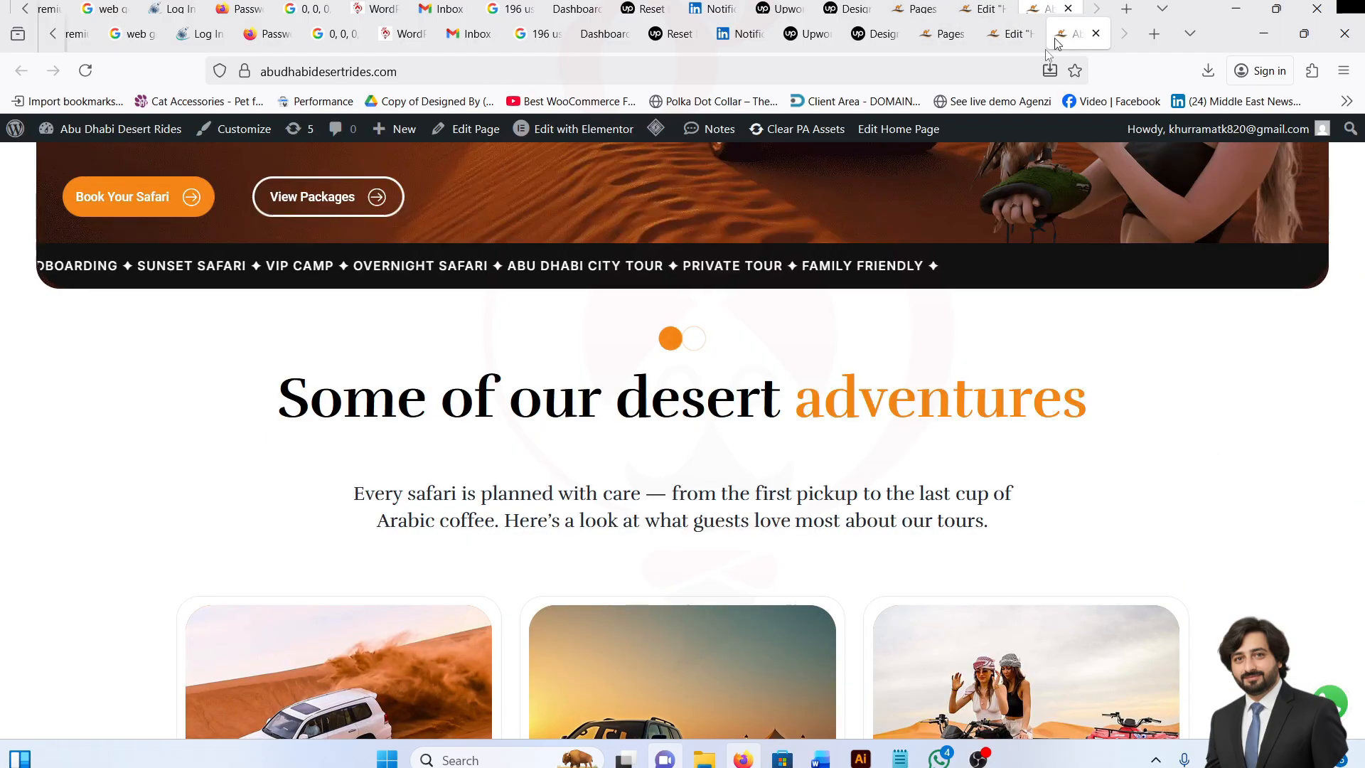
scroll(664, 487, down, 3)
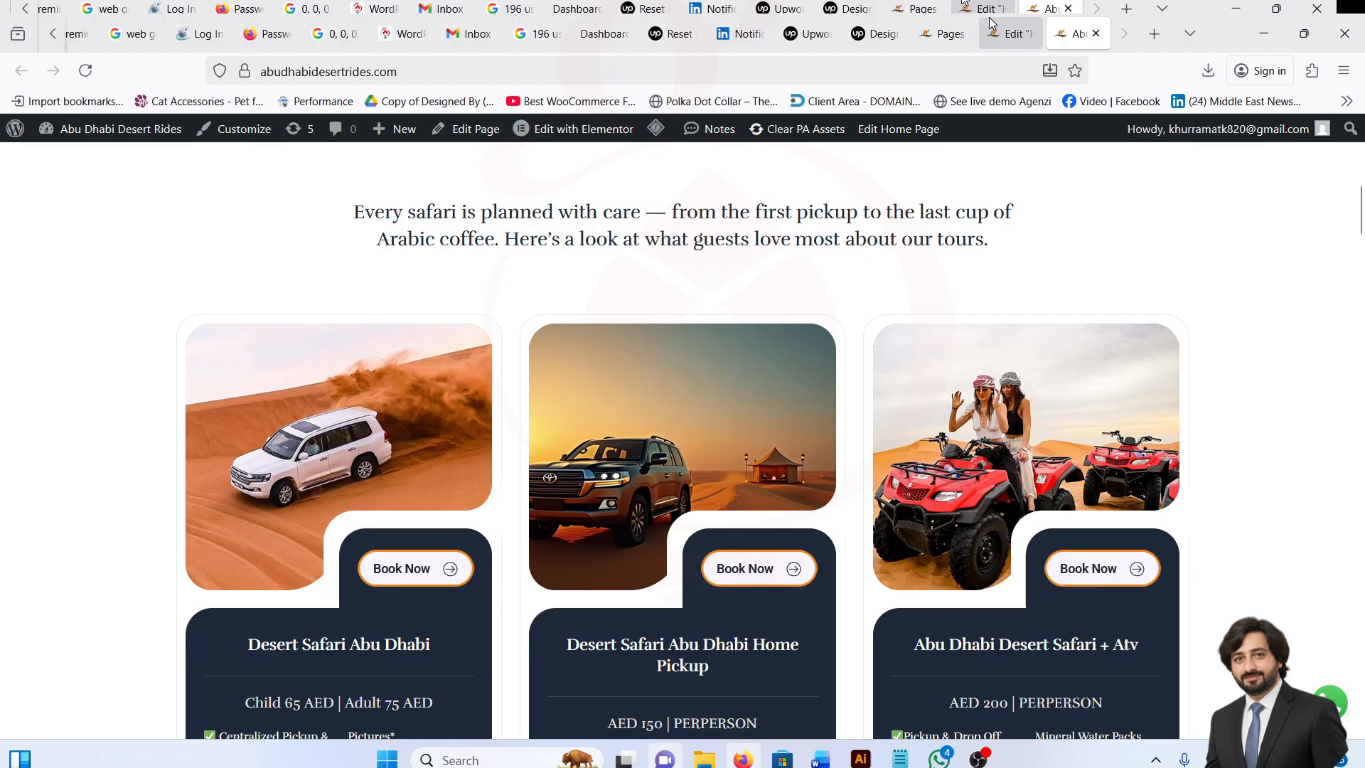
click(1006, 33)
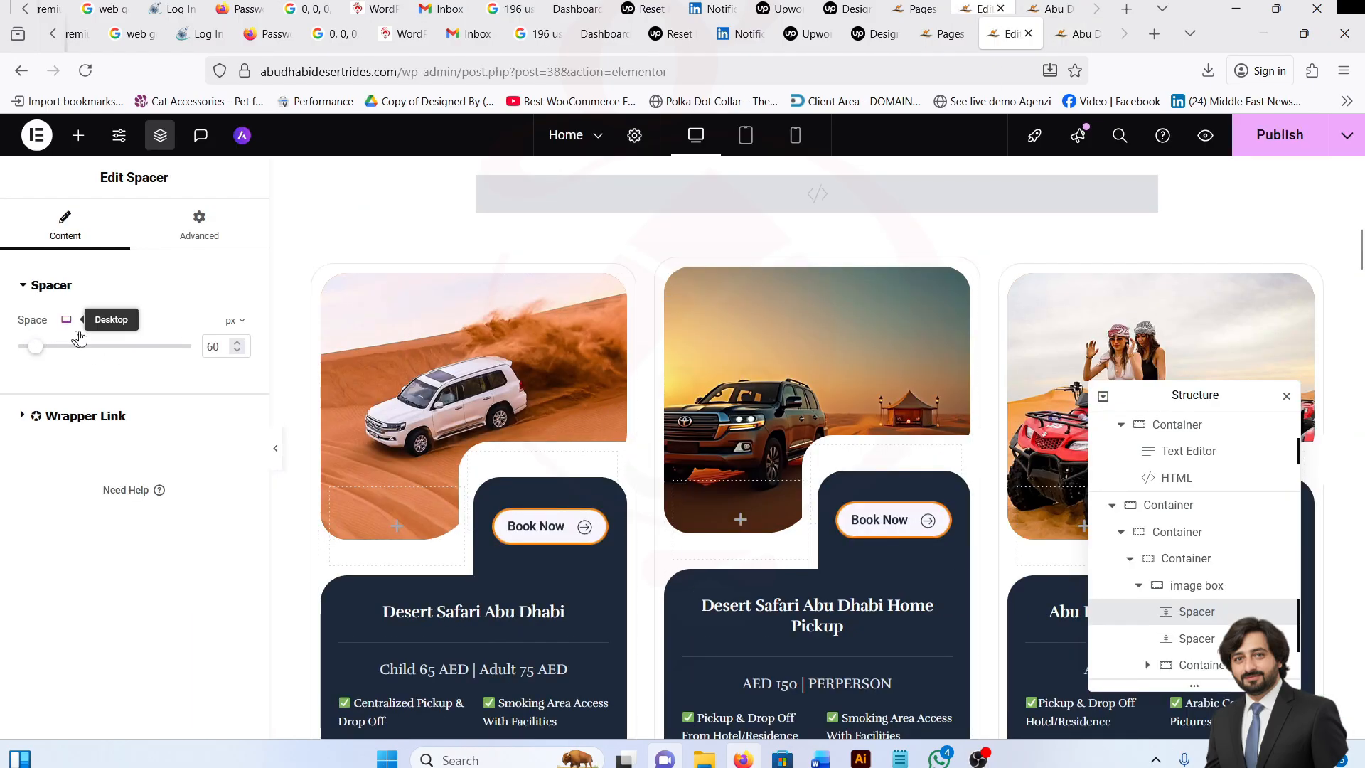
Examine the first spacer's space value and its advanced settings for custom width, position, horizontal and vertical orientation, and offsets.
double_click(213, 346)
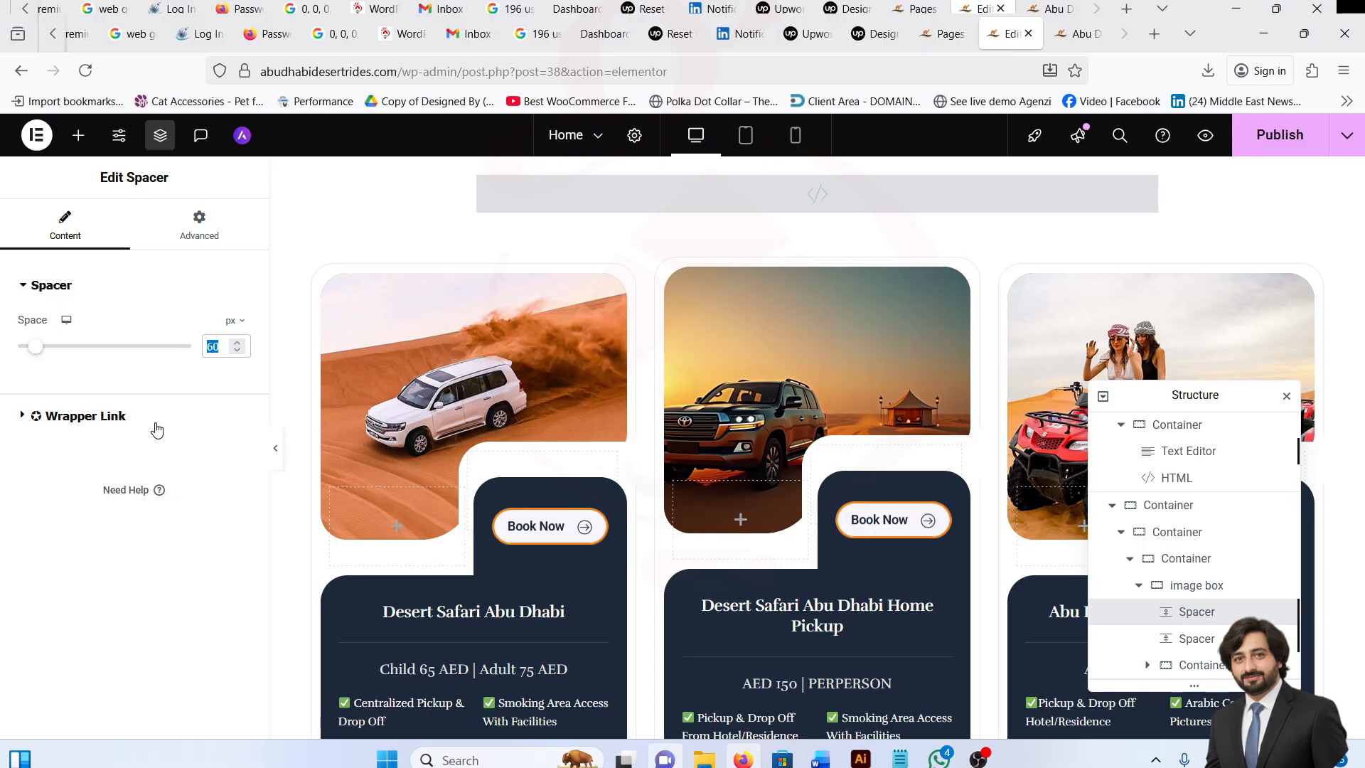
click(212, 247)
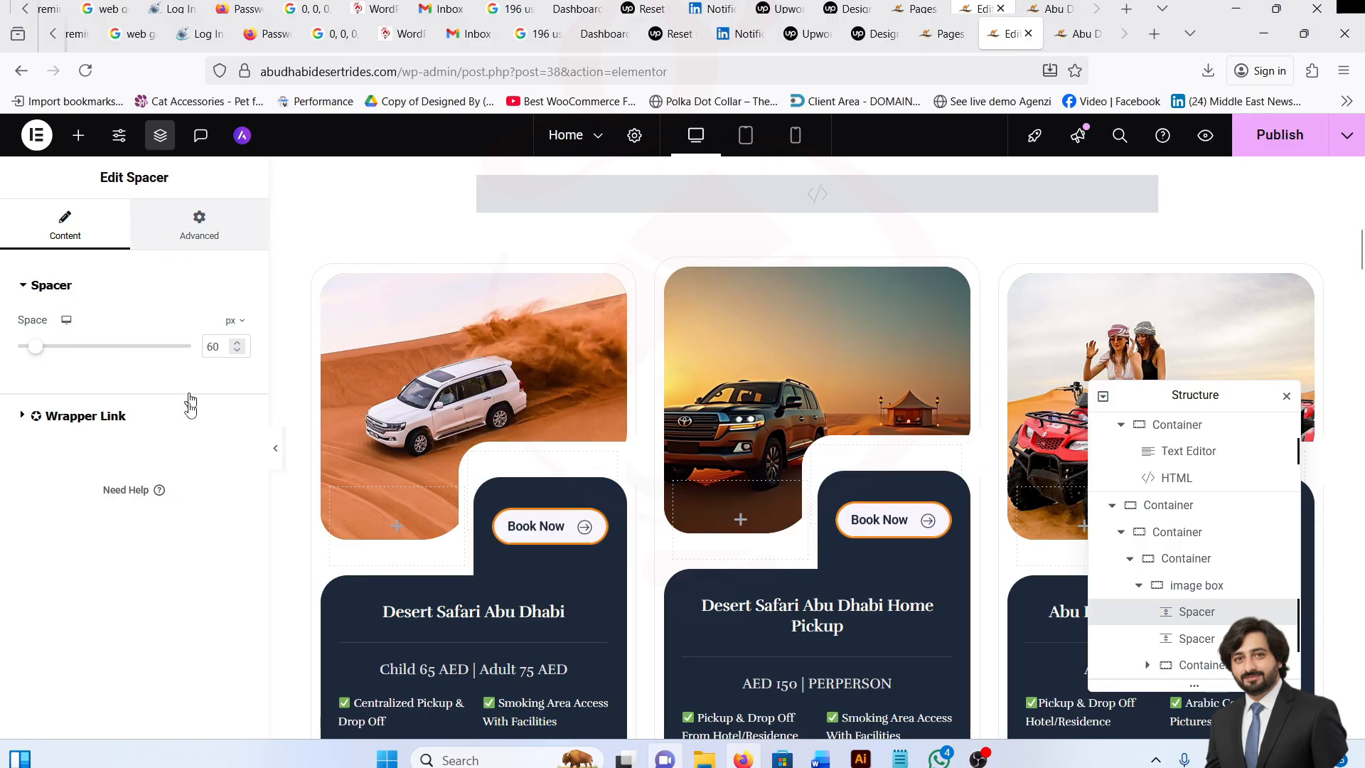
scroll(155, 489, down, 3)
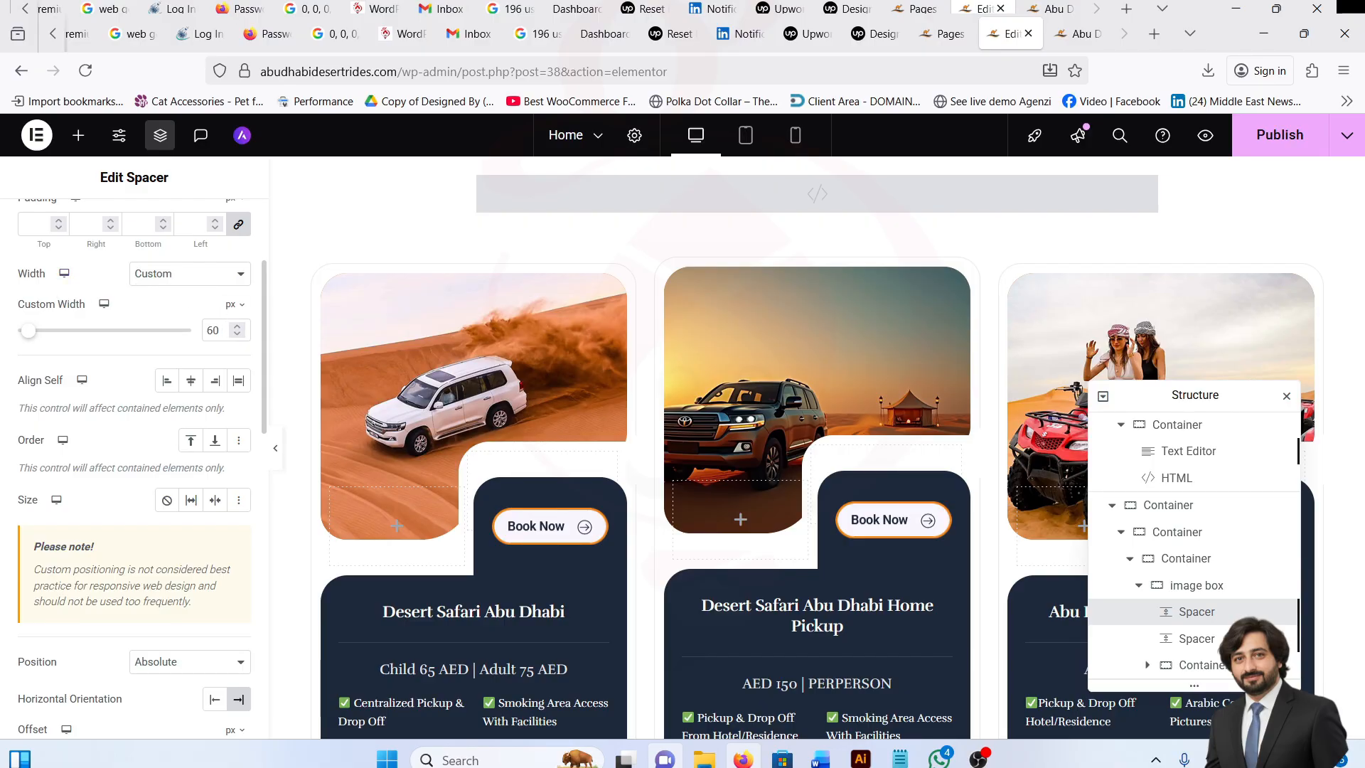
scroll(132, 465, down, 3)
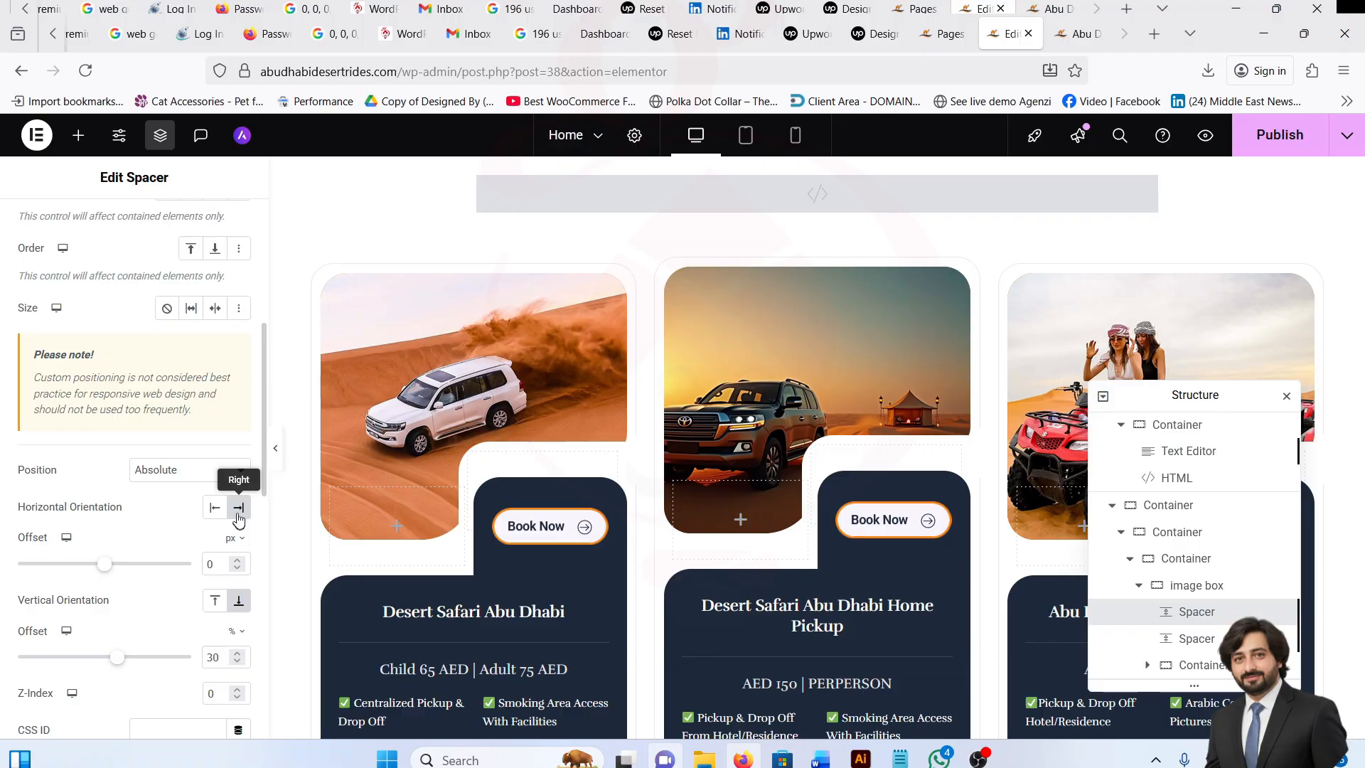
scroll(135, 574, down, 2)
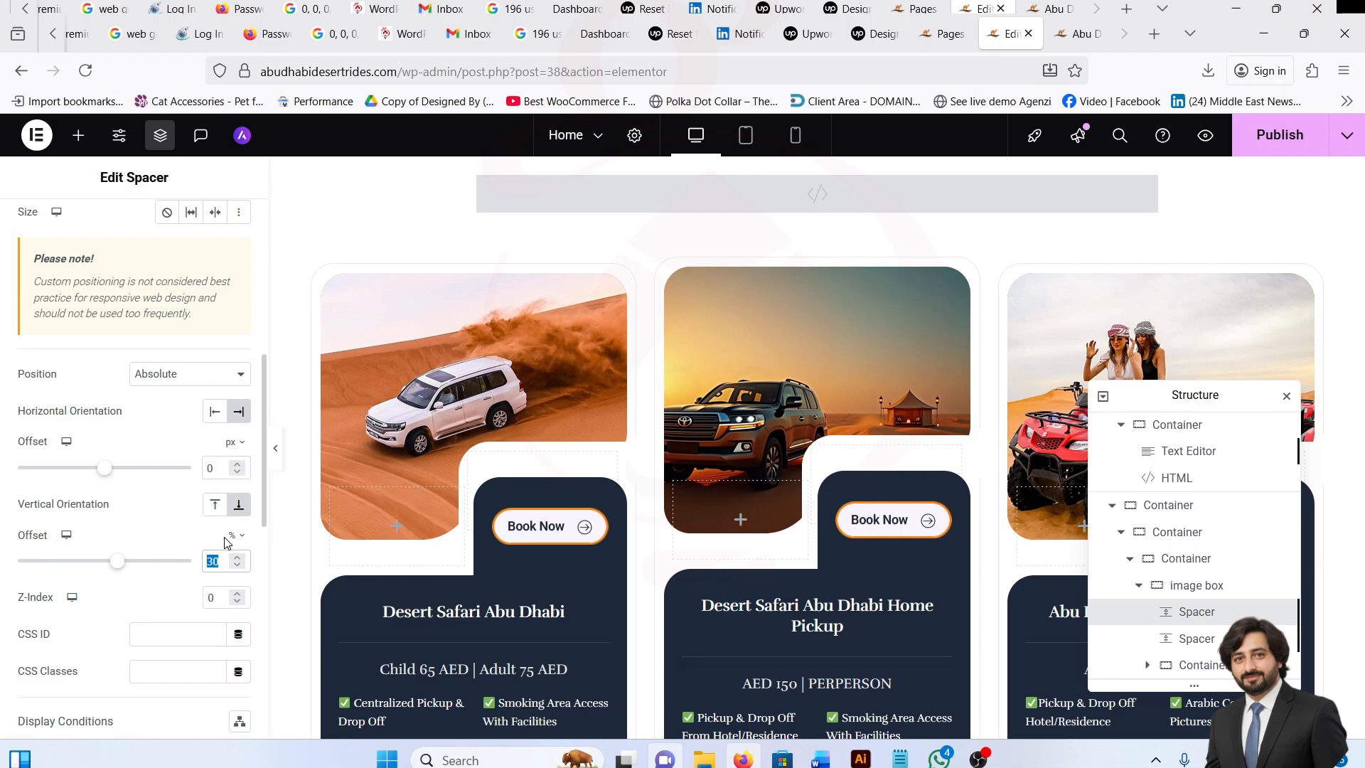
scroll(183, 567, down, 2)
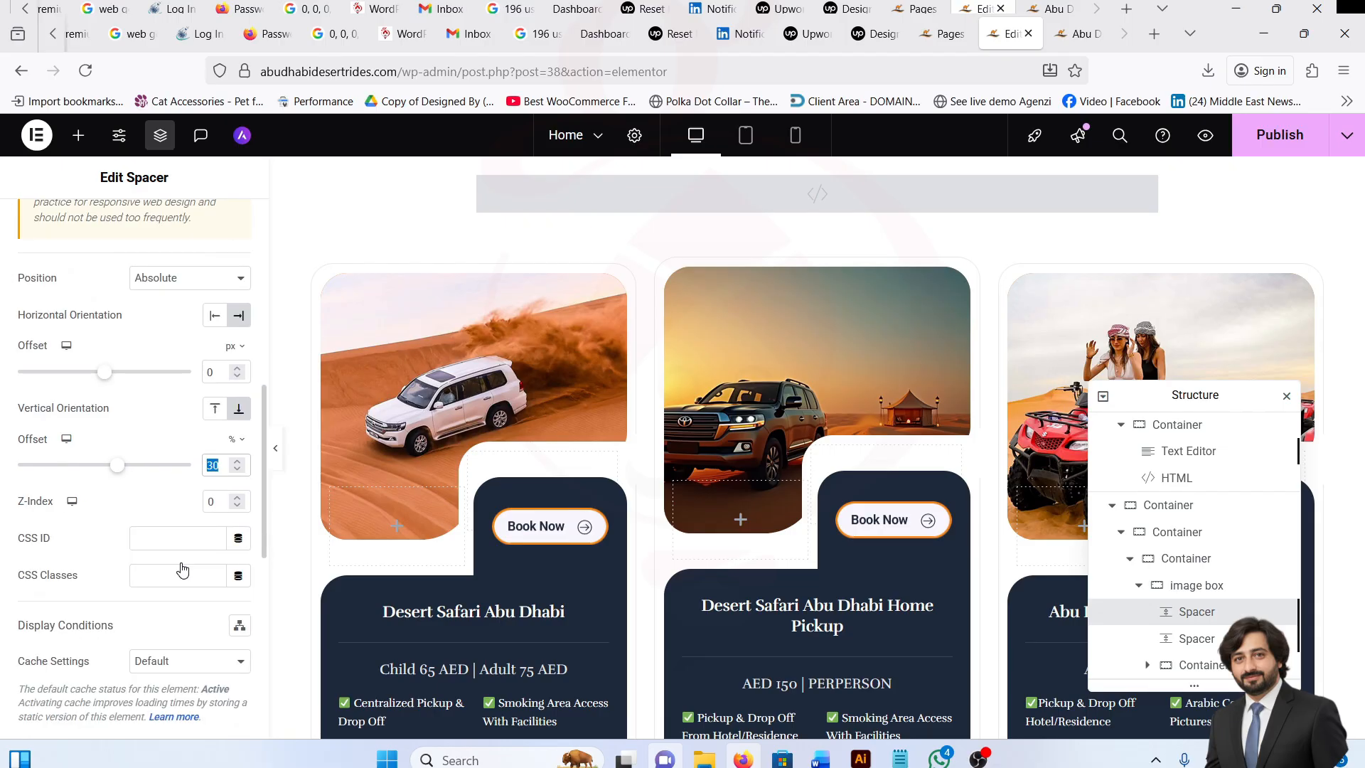
Examine the border radius values in the first spacer's advanced settings.
key(Tab)
scroll(115, 551, down, 4)
scroll(116, 552, down, 4)
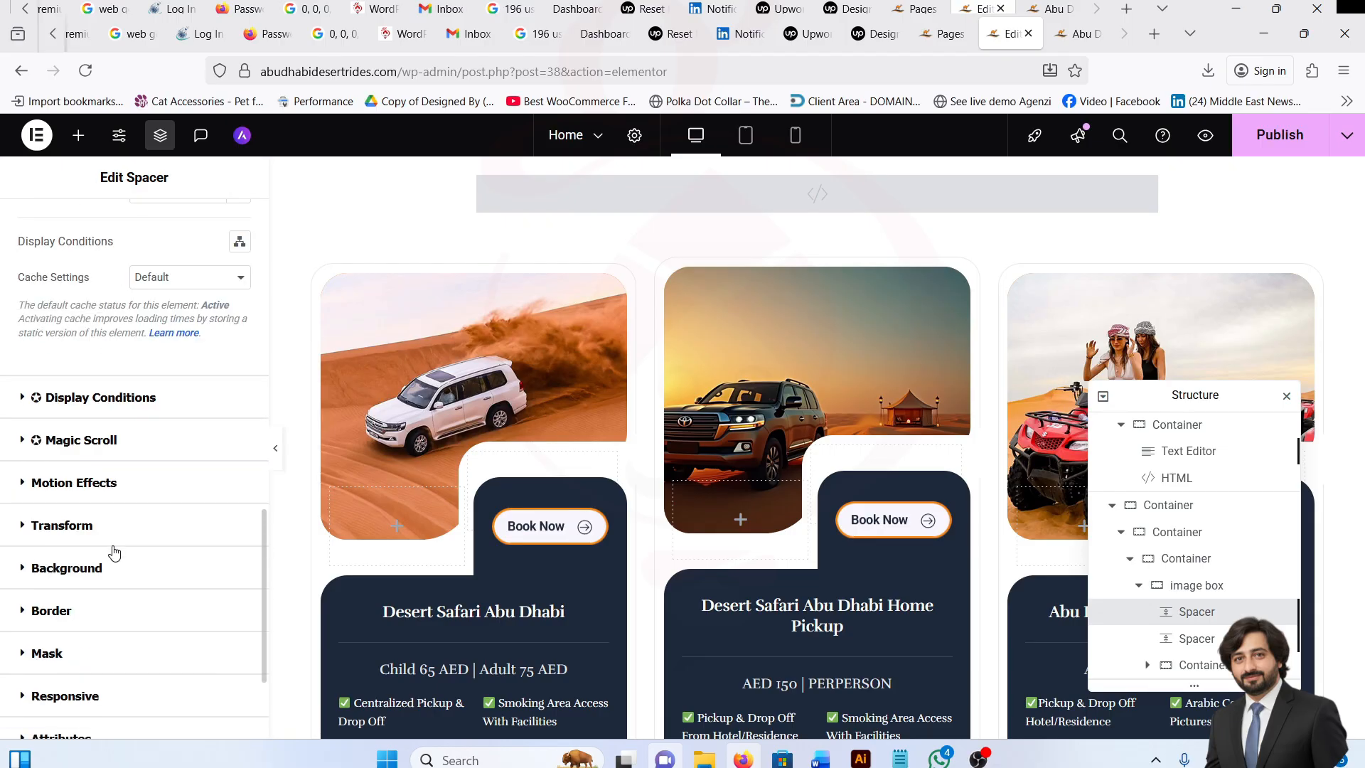
click(108, 614)
scroll(117, 530, down, 4)
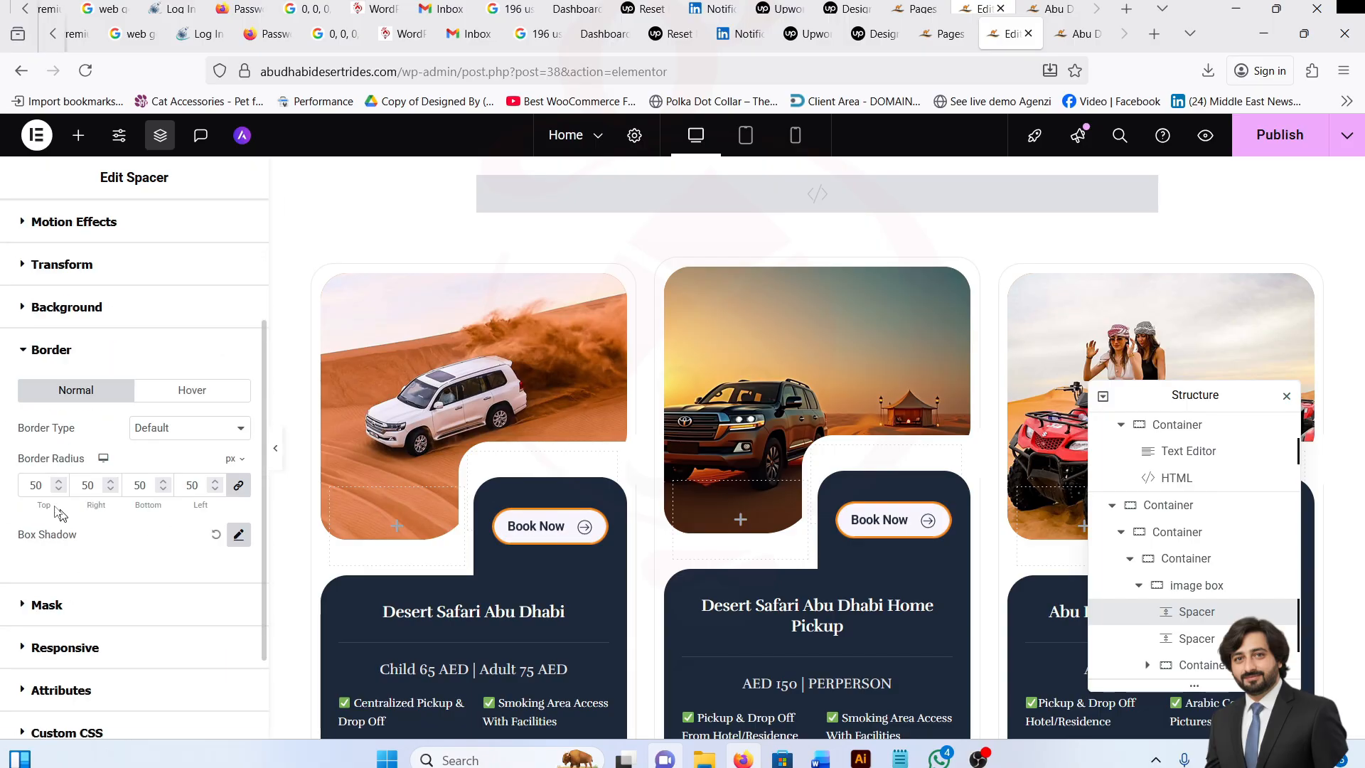
click(88, 485)
click(134, 485)
Inspect the first spacer's box shadow settings, covering the horizontal and vertical offsets and the position options.
click(246, 544)
scroll(204, 446, down, 3)
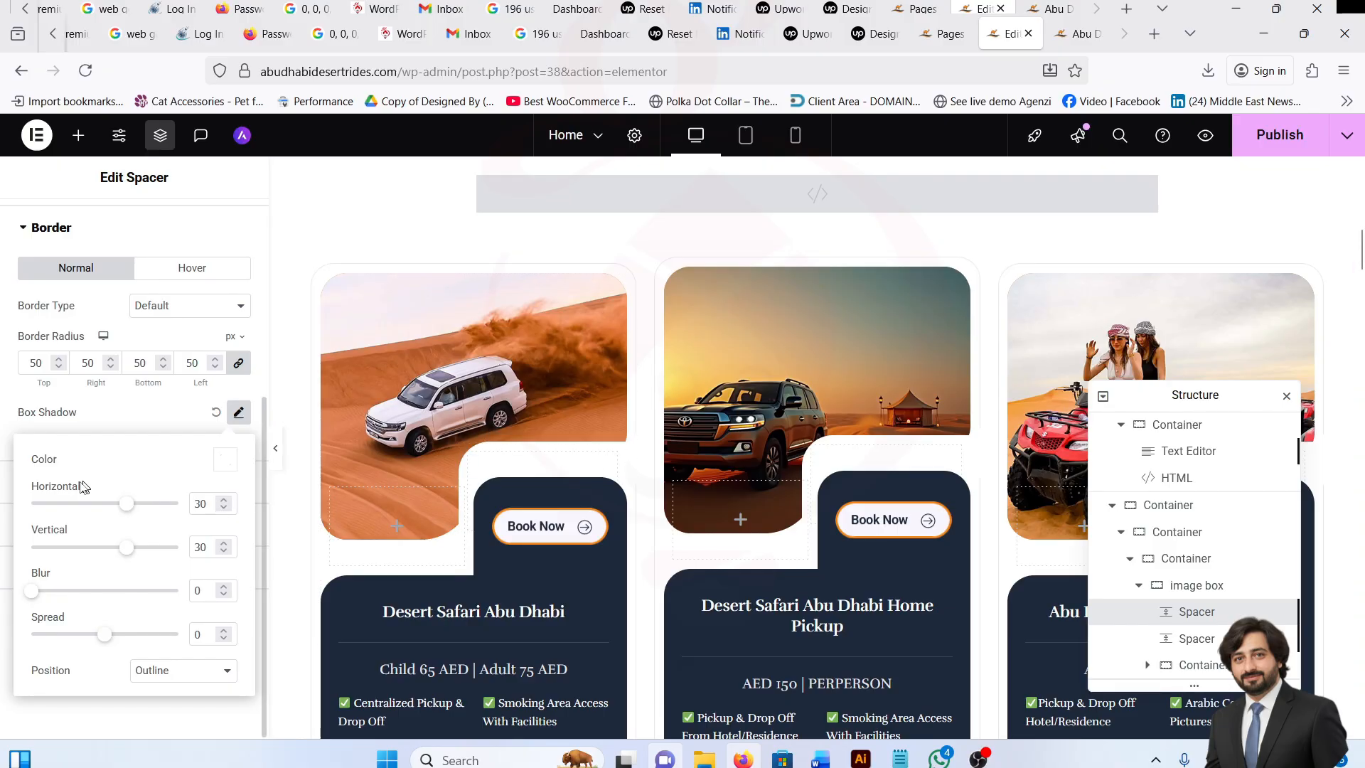
double_click(203, 503)
click(203, 546)
click(167, 675)
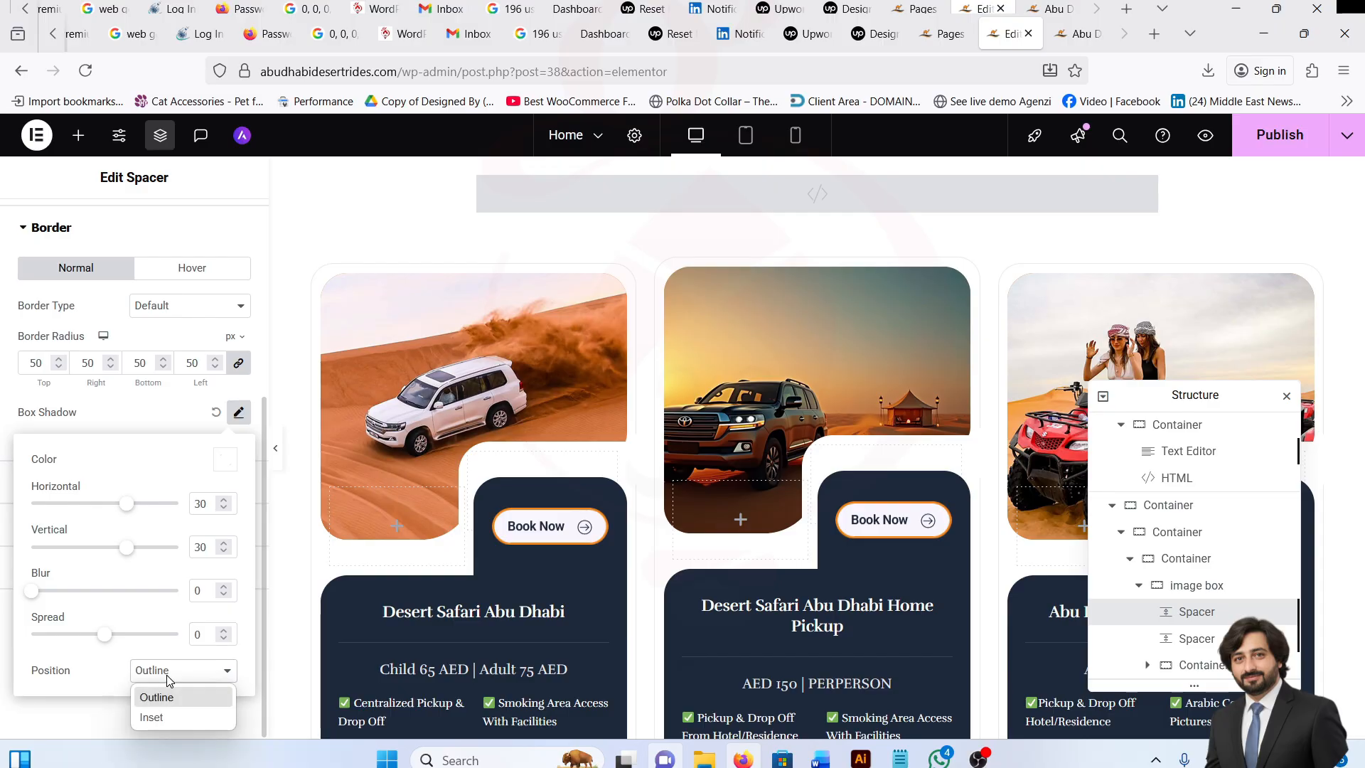
click(166, 675)
click(153, 414)
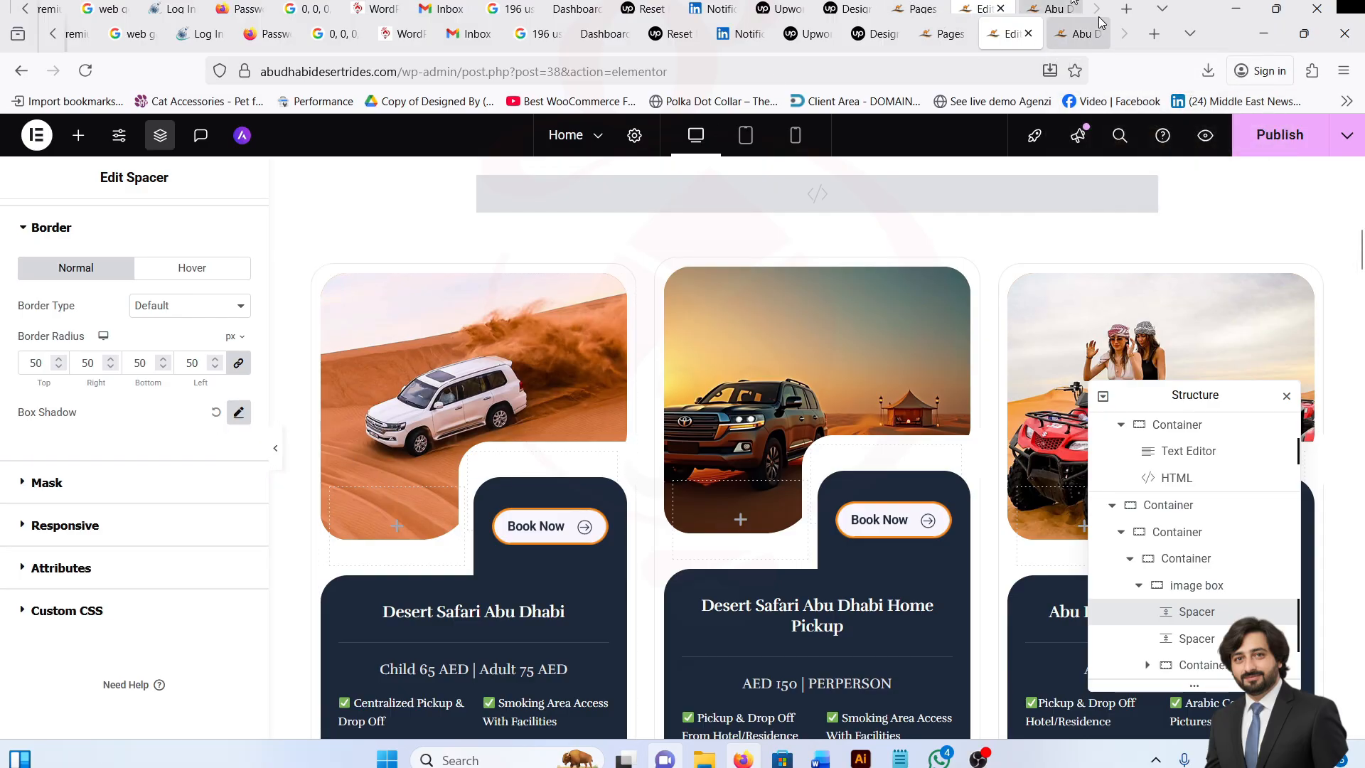
View the first card's curved cut-out on the live home page and return to the Elementor editor.
click(1075, 33)
scroll(472, 469, down, 2)
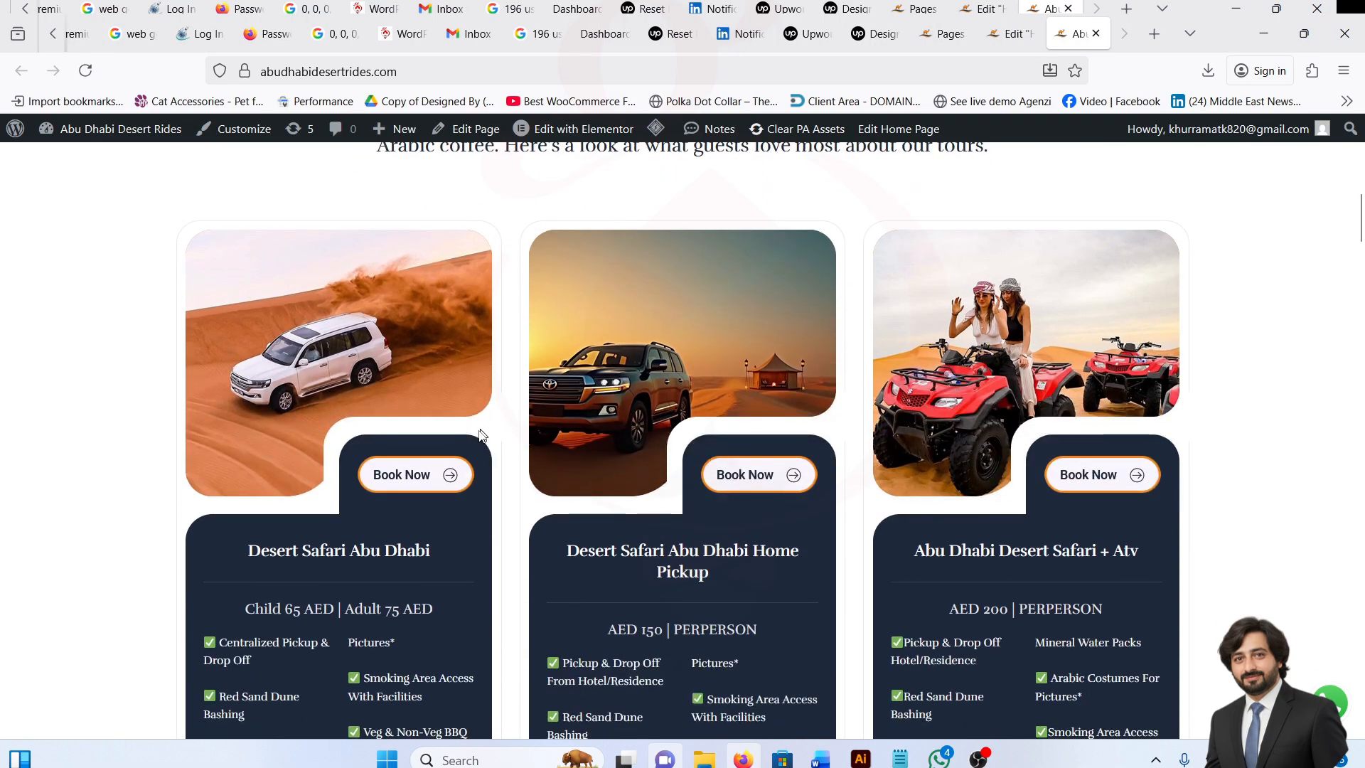
click(1009, 33)
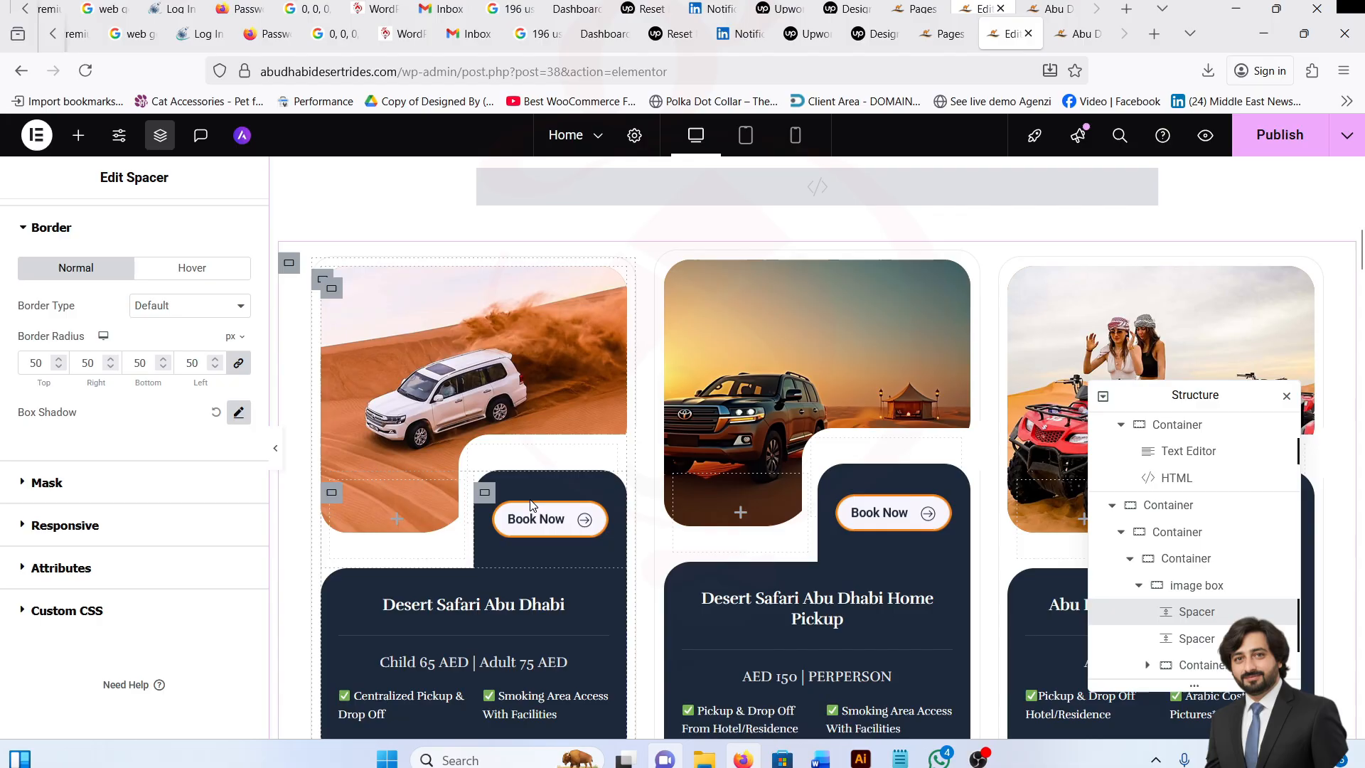
scroll(532, 504, down, 2)
Open the second spacer in the first card's image box and check its curve on the live home page.
click(1206, 642)
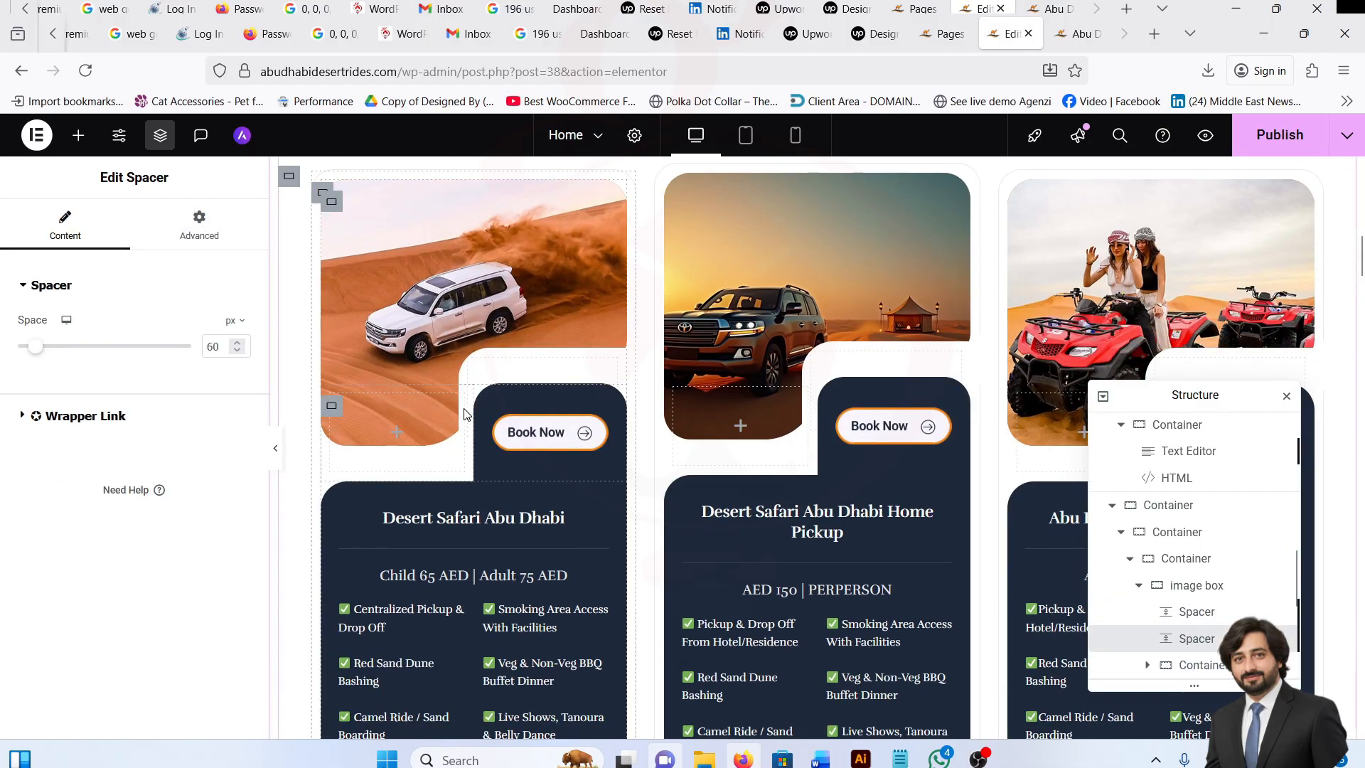
click(1077, 33)
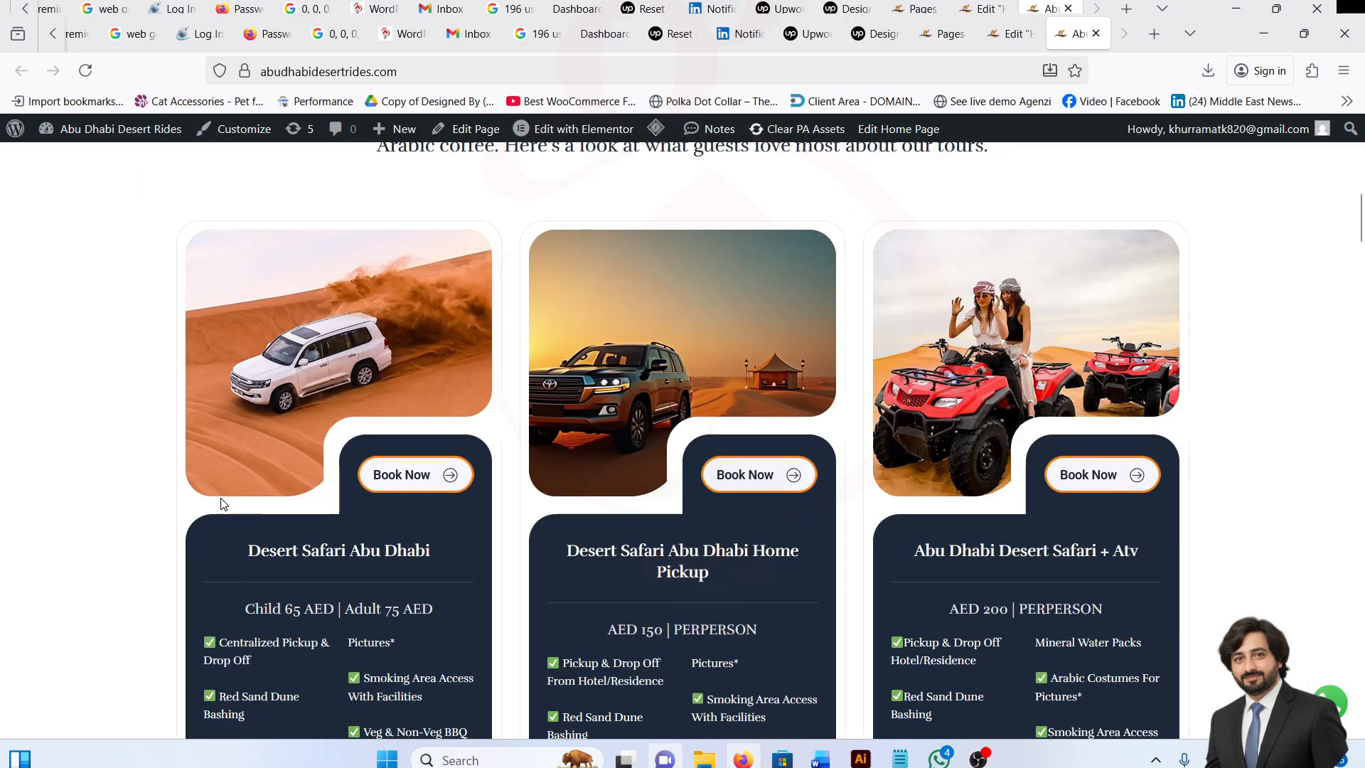
click(1010, 33)
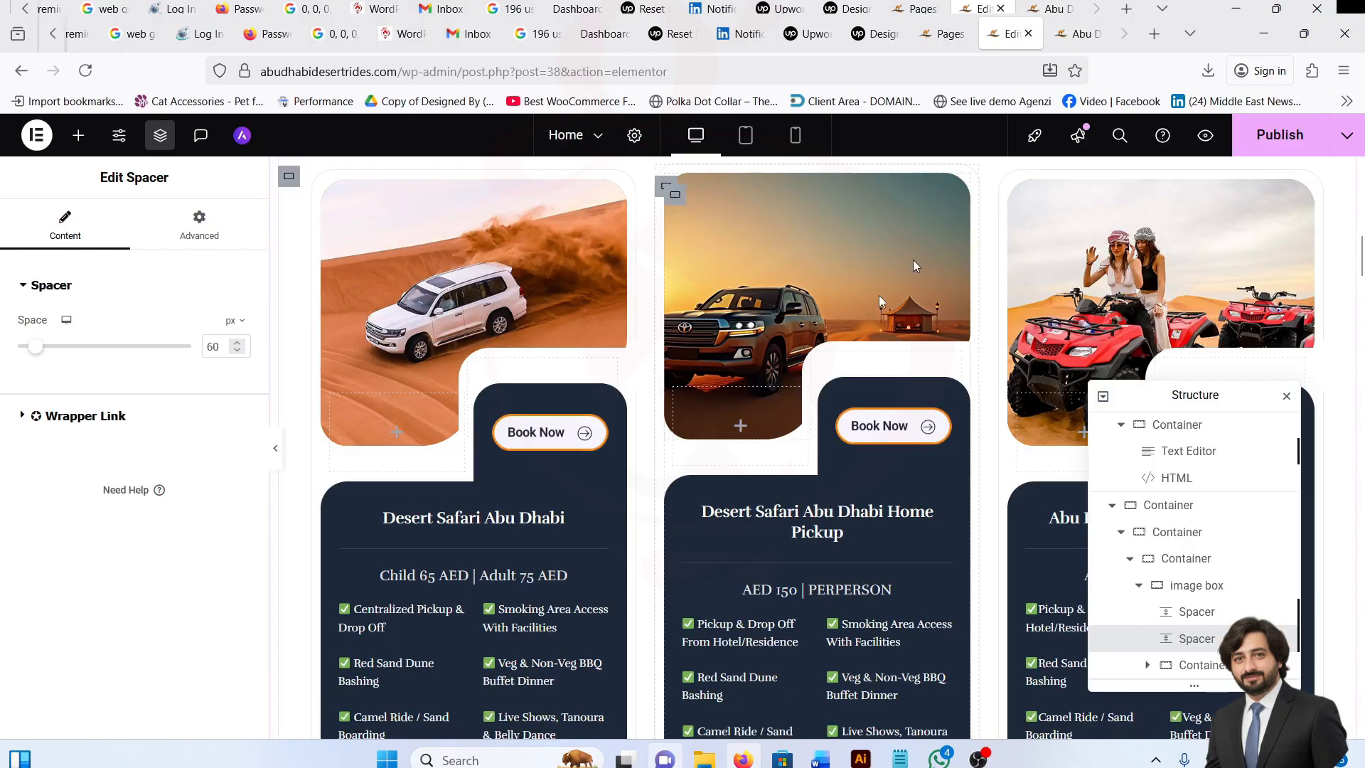
Compare the second spacer's custom width with its space value.
click(200, 229)
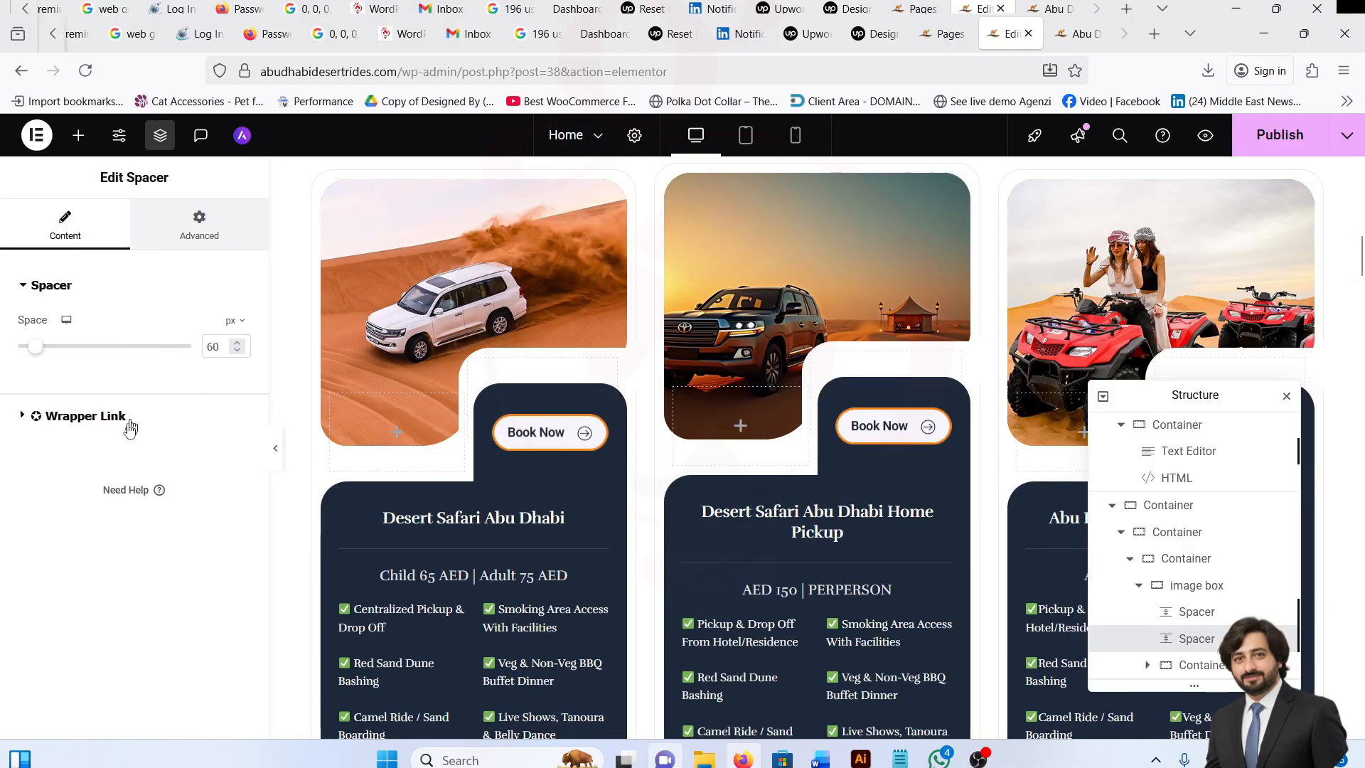
scroll(130, 447, down, 1)
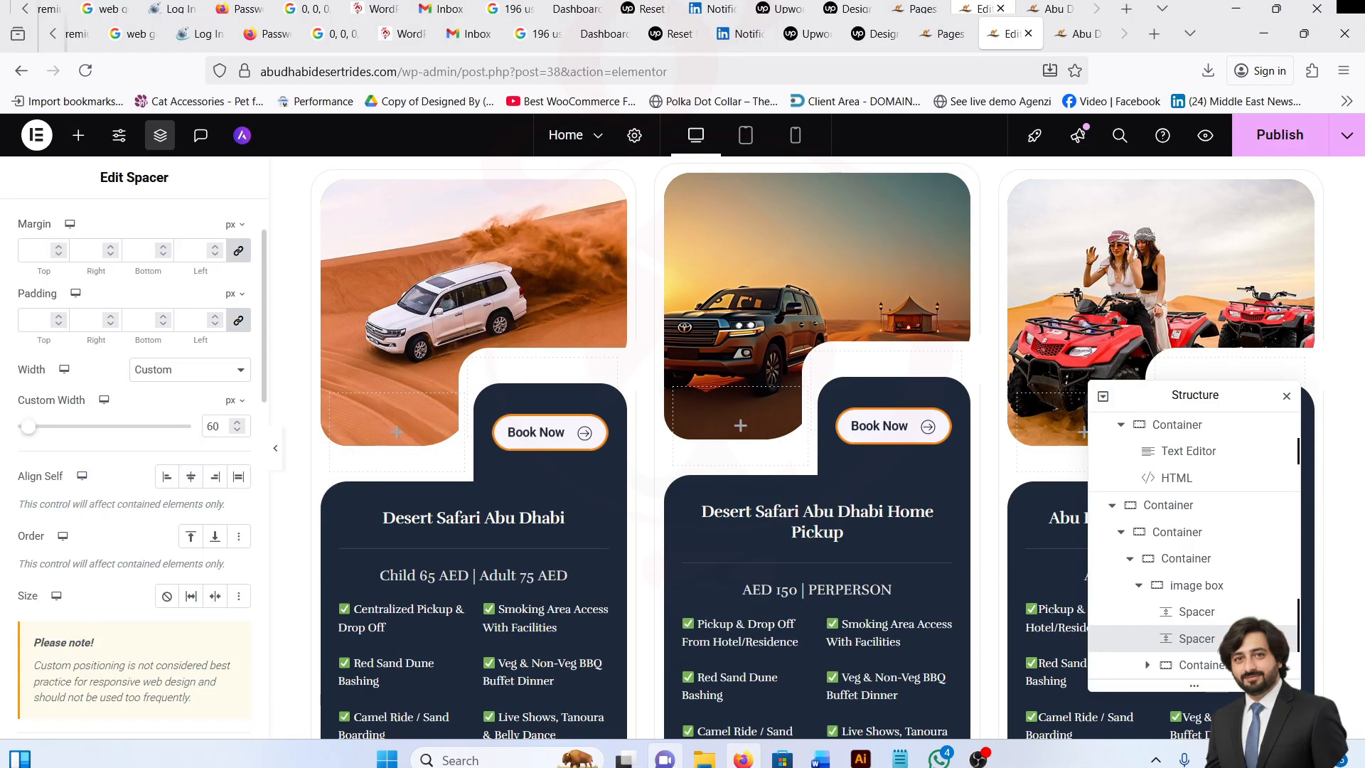
drag(222, 425, 201, 427)
scroll(130, 457, up, 1)
click(66, 229)
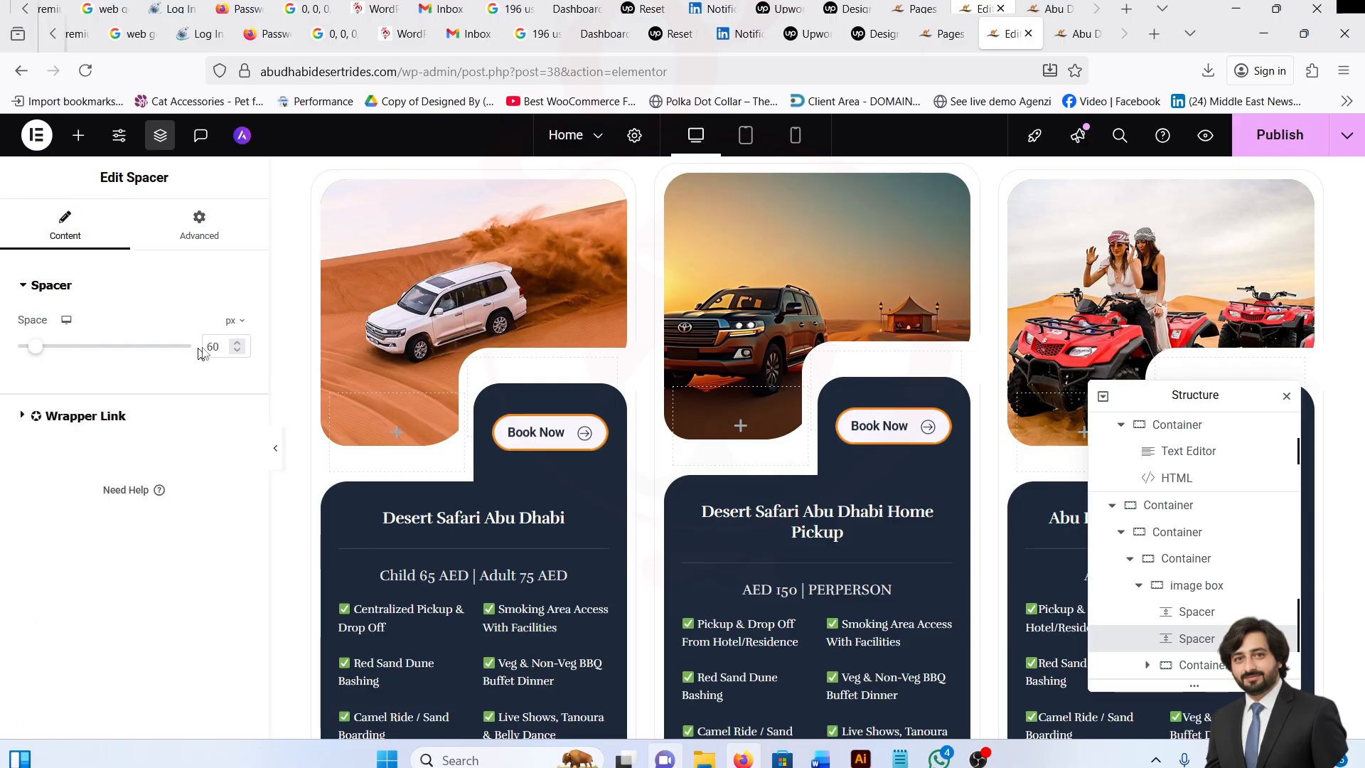
Examine the second spacer's position, horizontal and vertical orientation, and offsets in its advanced settings.
click(199, 222)
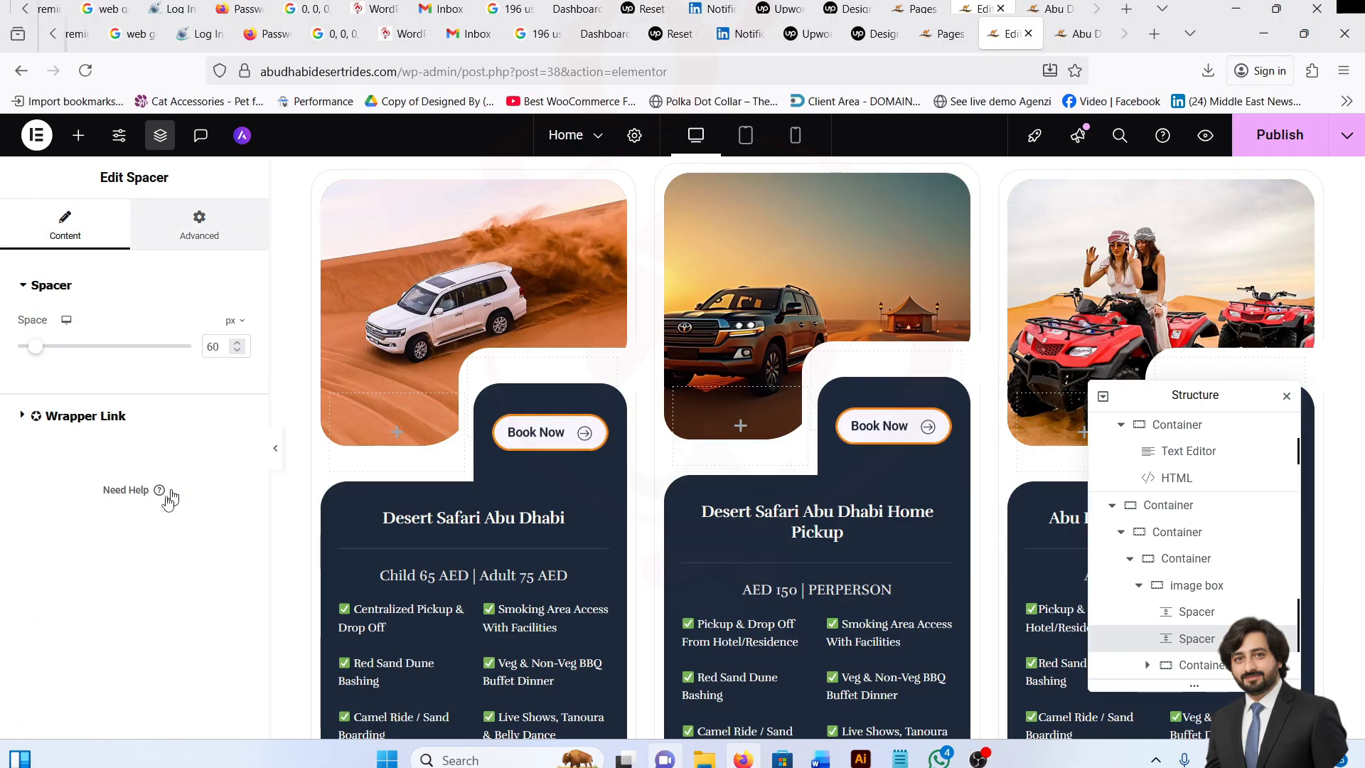
scroll(130, 524, down, 5)
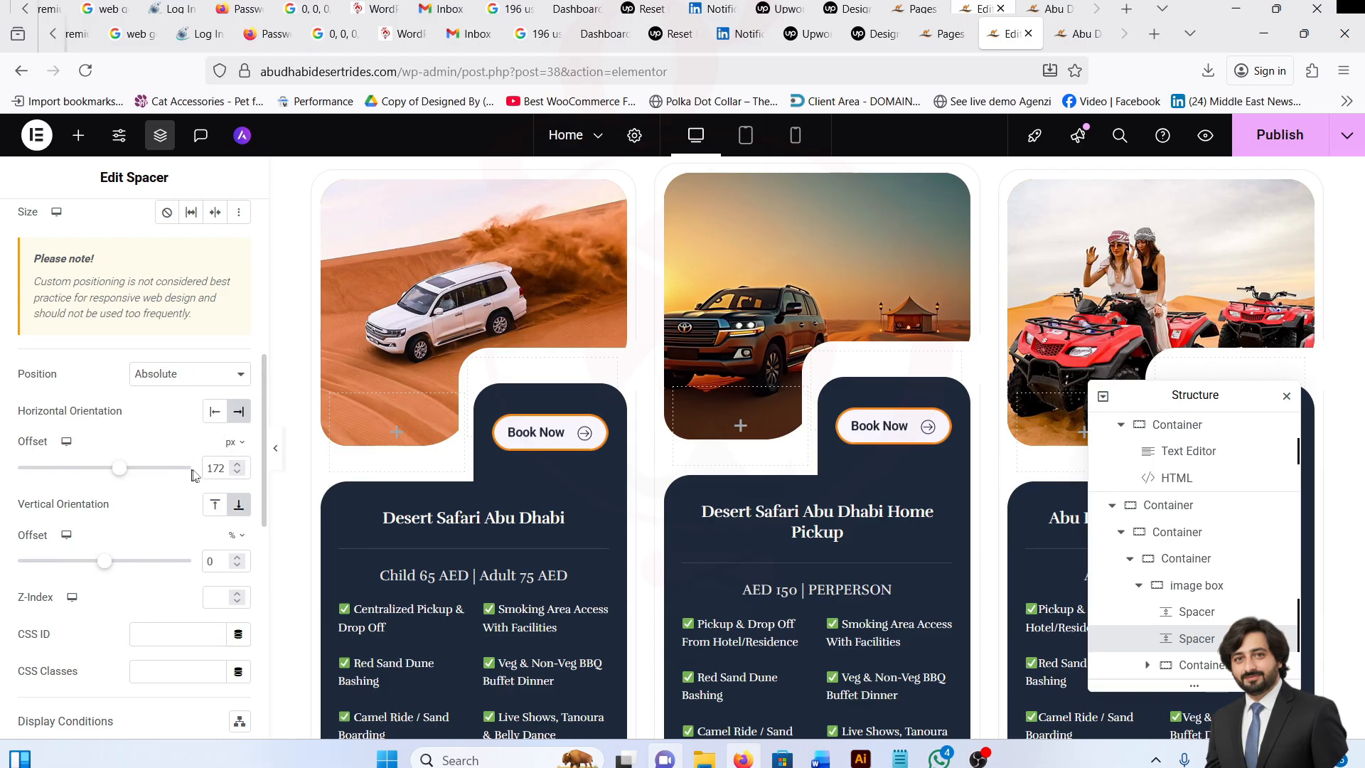
double_click(215, 468)
scroll(155, 555, down, 2)
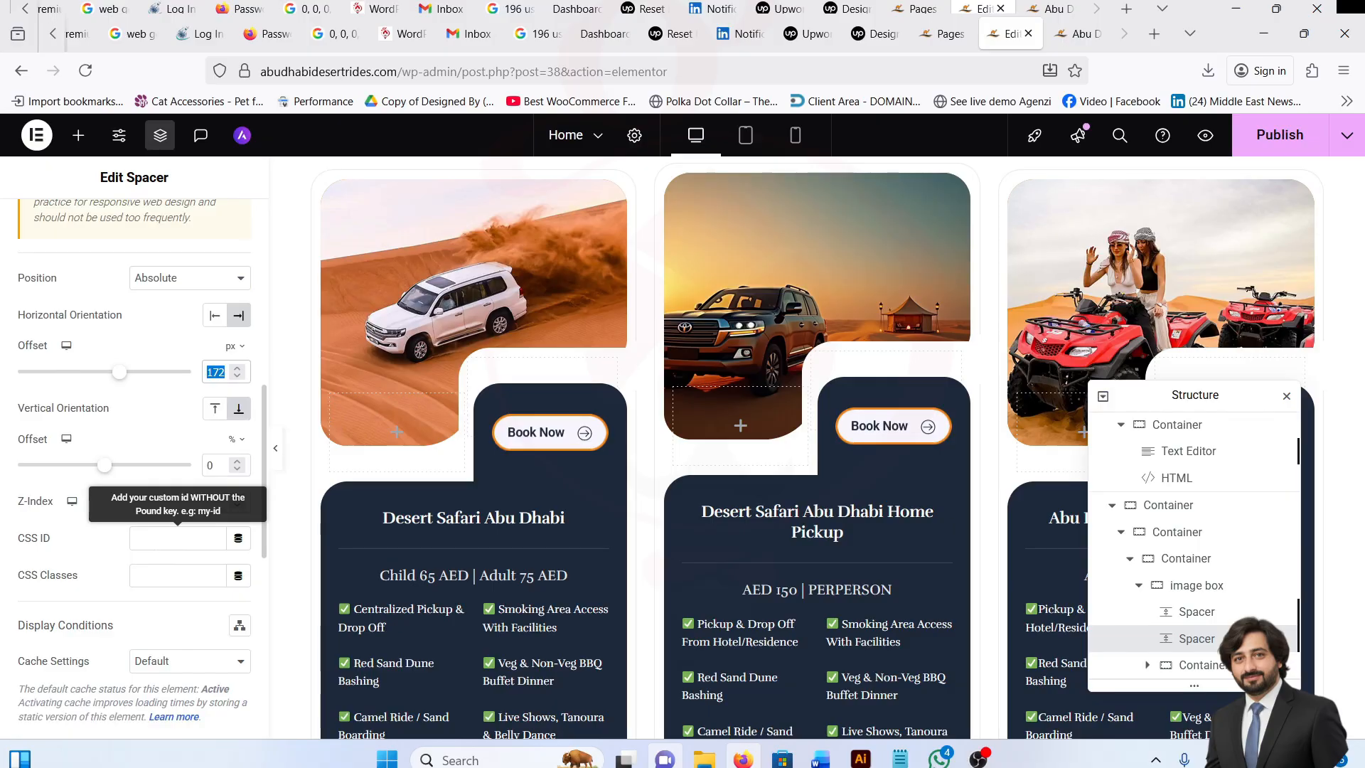
scroll(122, 652, down, 8)
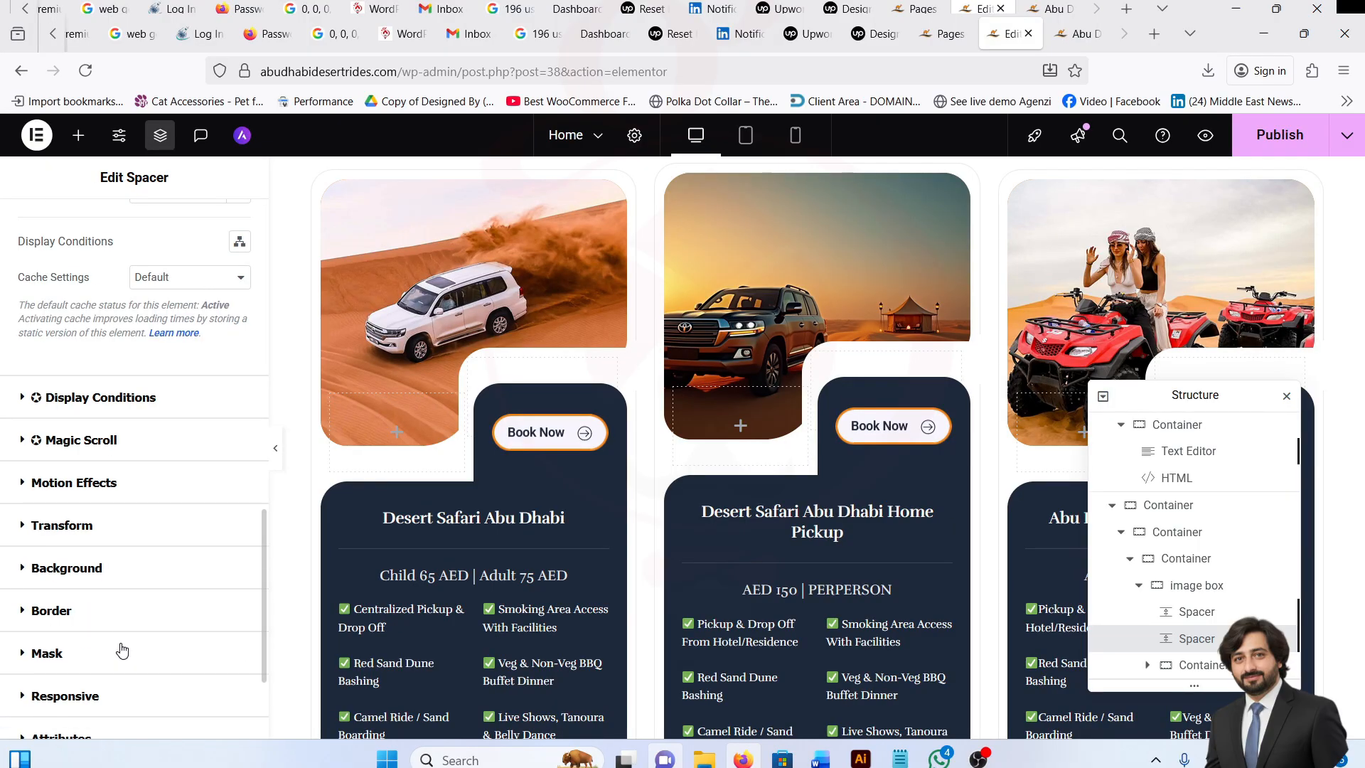
Inspect the second spacer's border radius and its box shadow color, offsets, blur, spread and position.
click(94, 612)
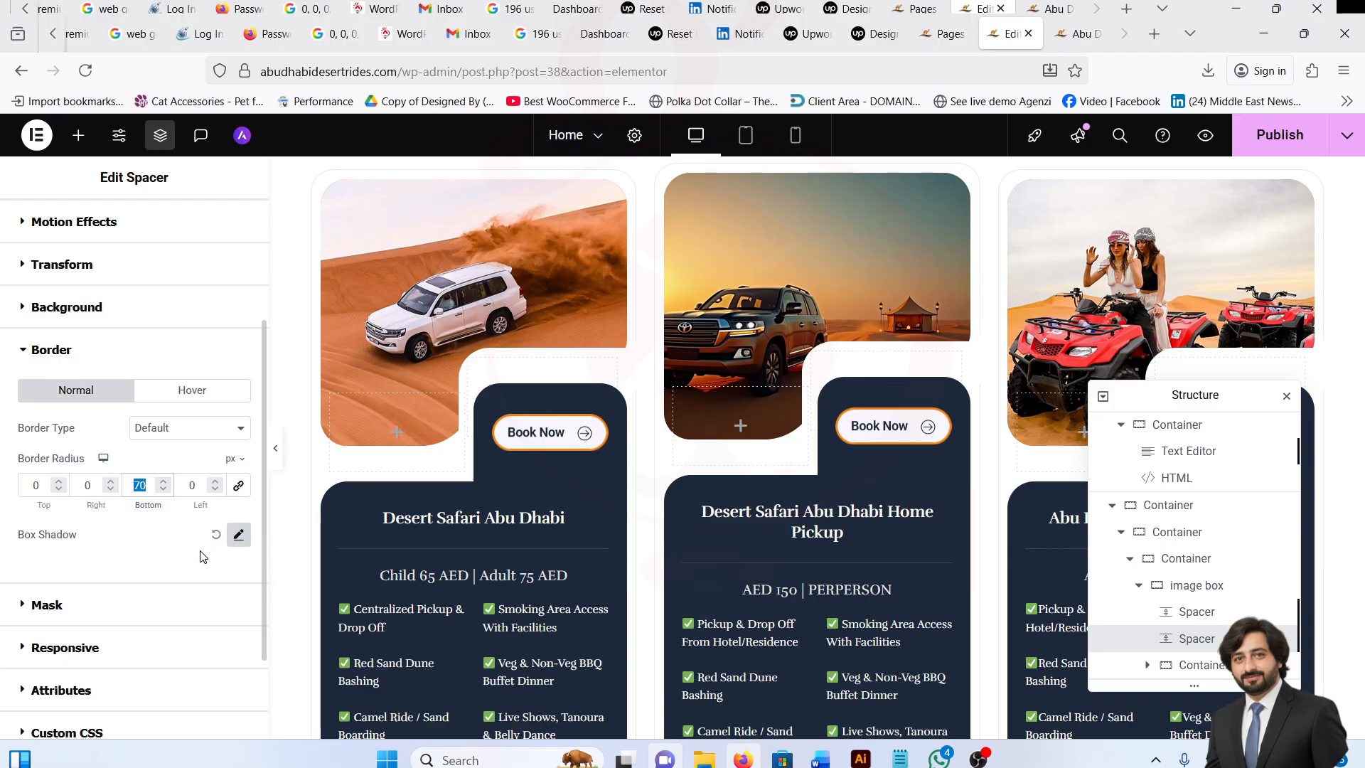
click(239, 534)
scroll(183, 594, down, 2)
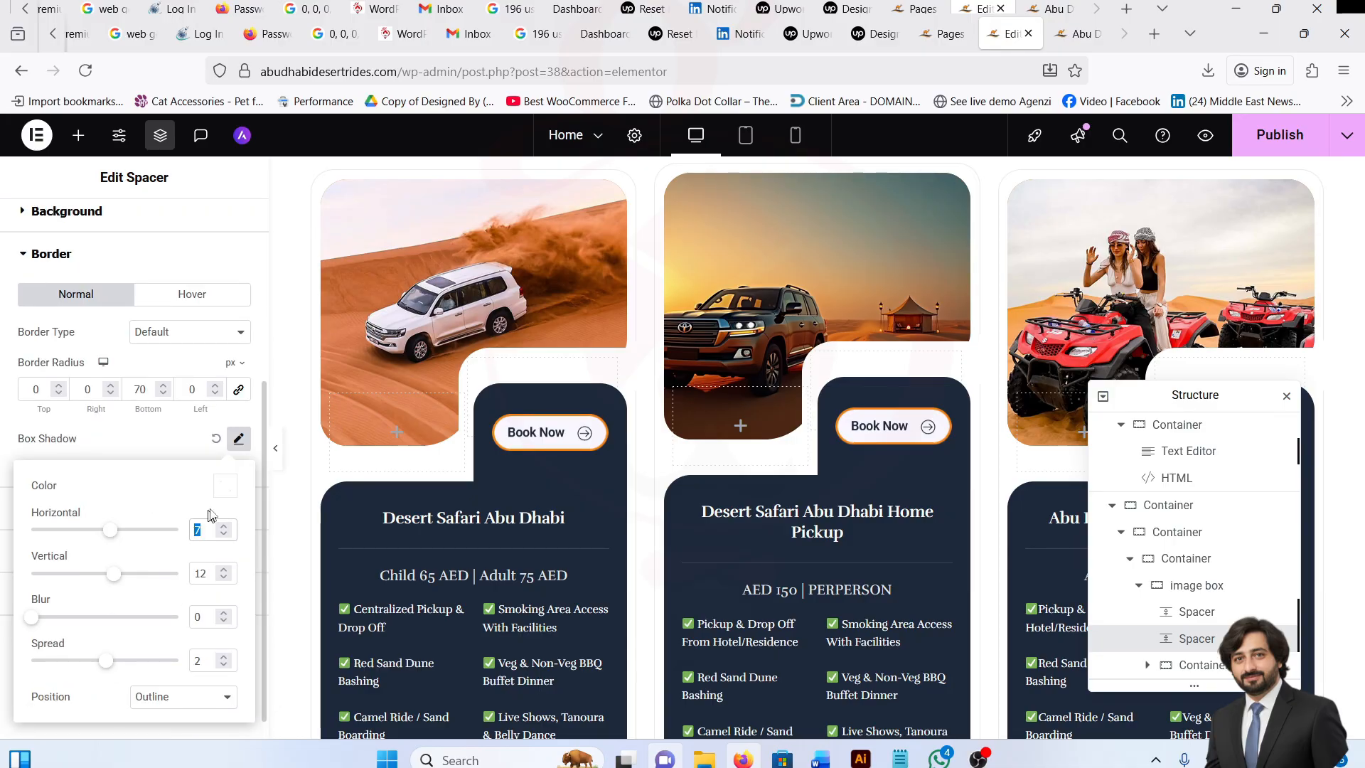
click(223, 489)
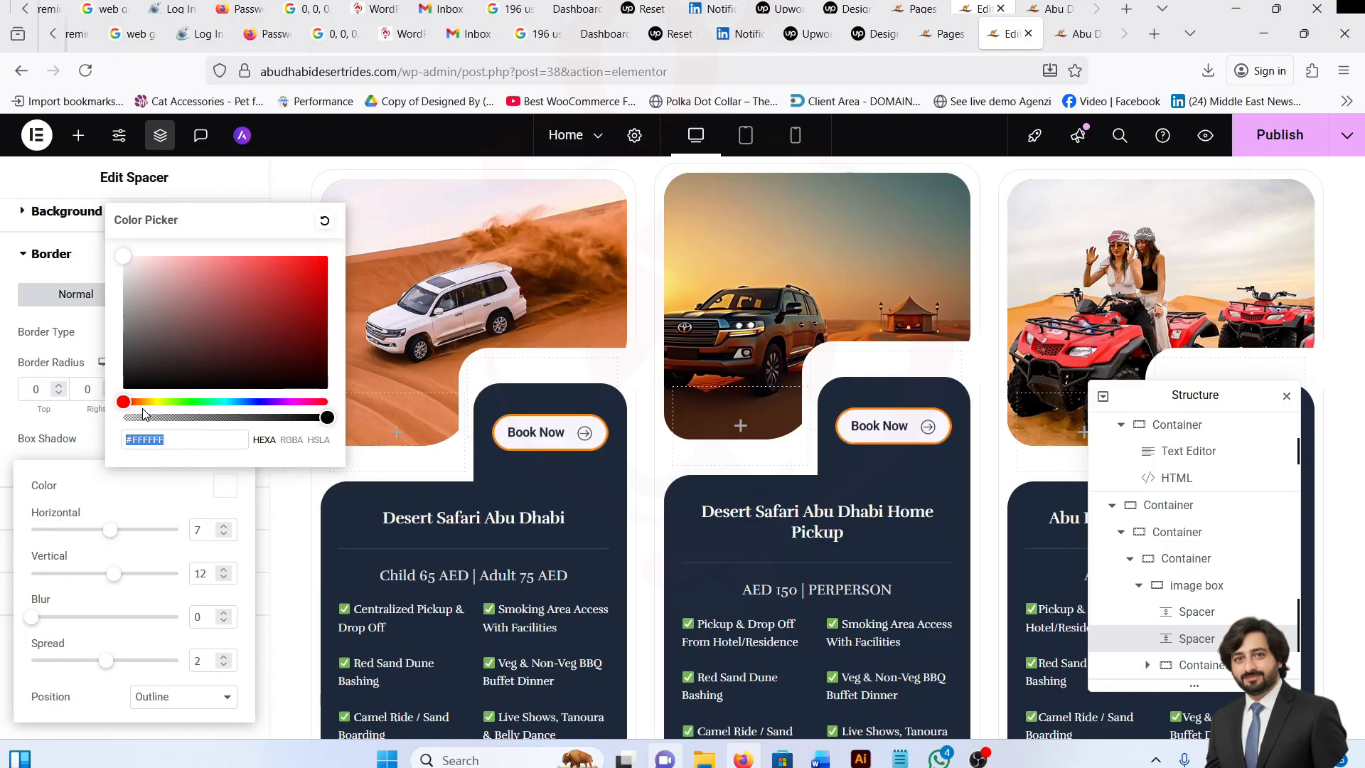
click(90, 455)
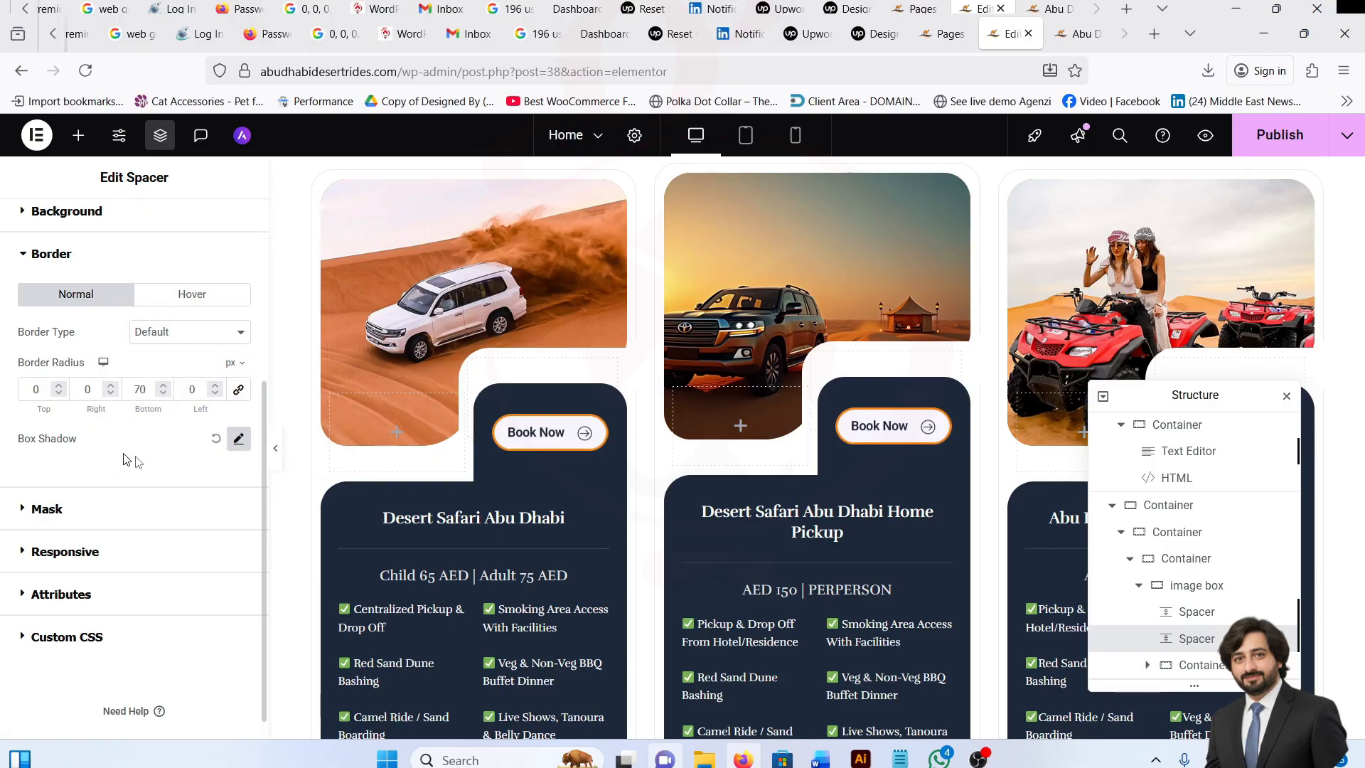
click(238, 439)
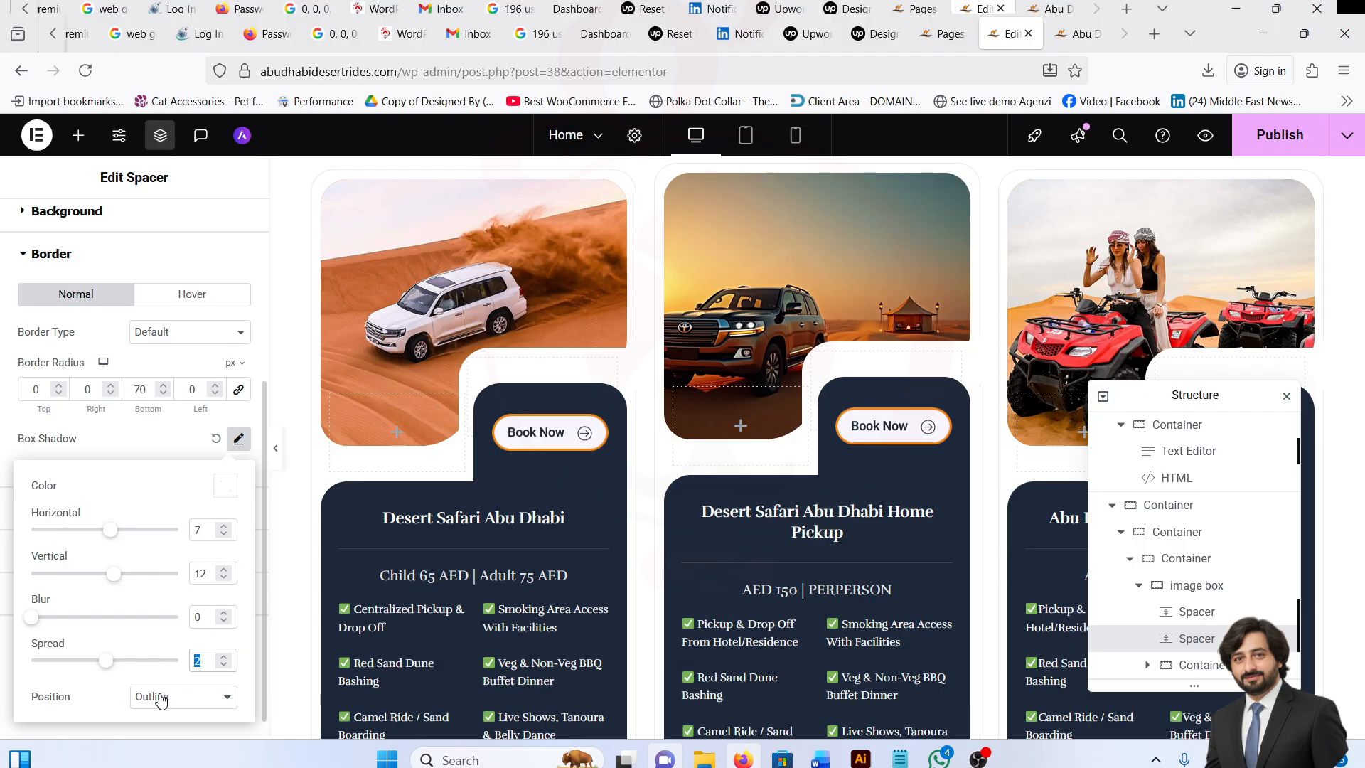
click(182, 446)
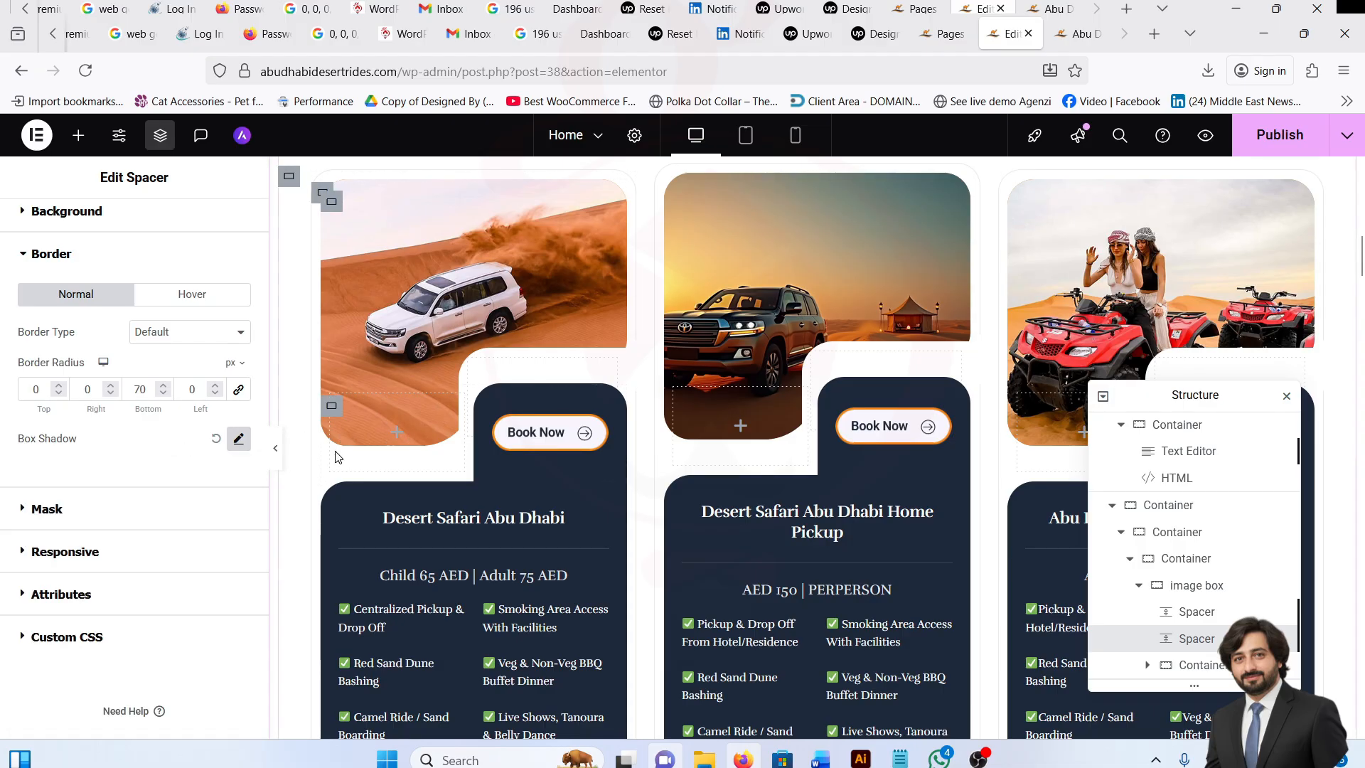
Review the nested containers that hold the first tour card, from the outer section down to the image box.
scroll(1202, 555, down, 1)
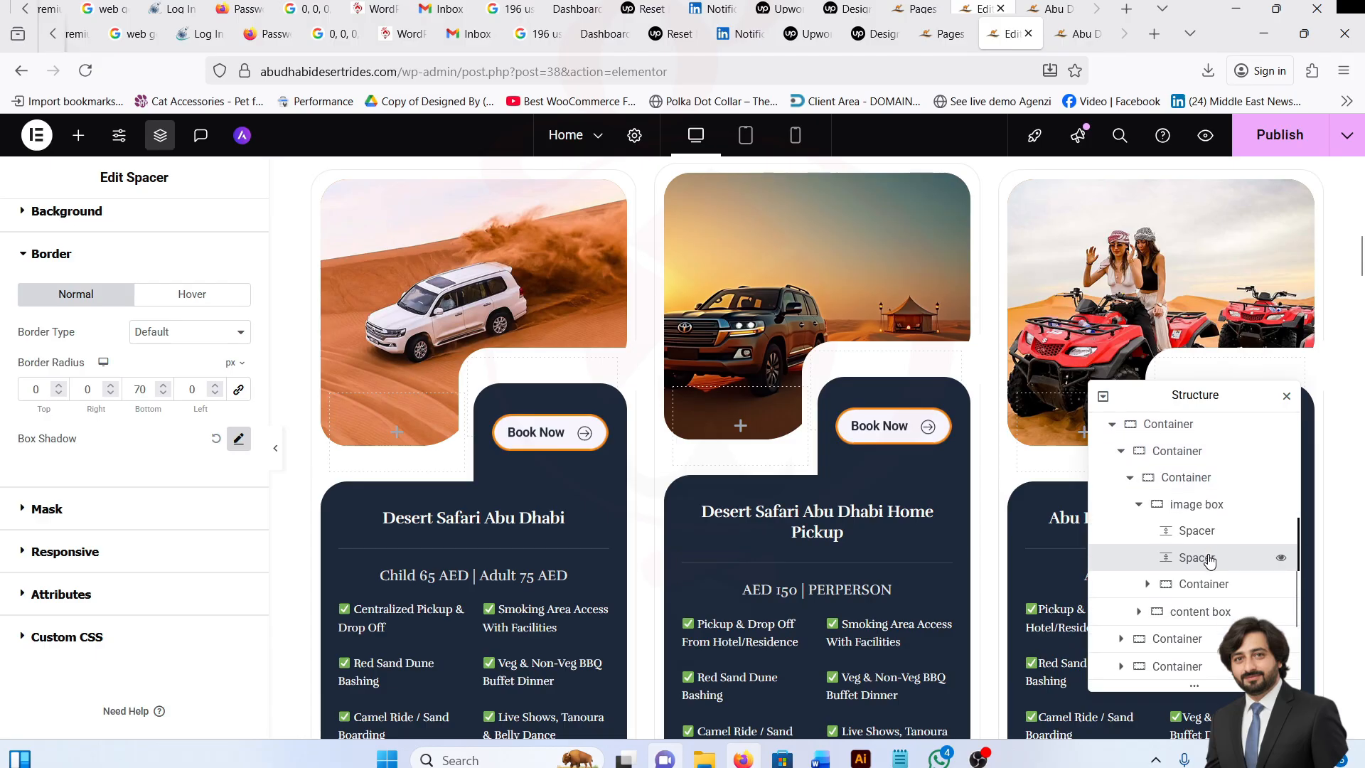
click(1177, 453)
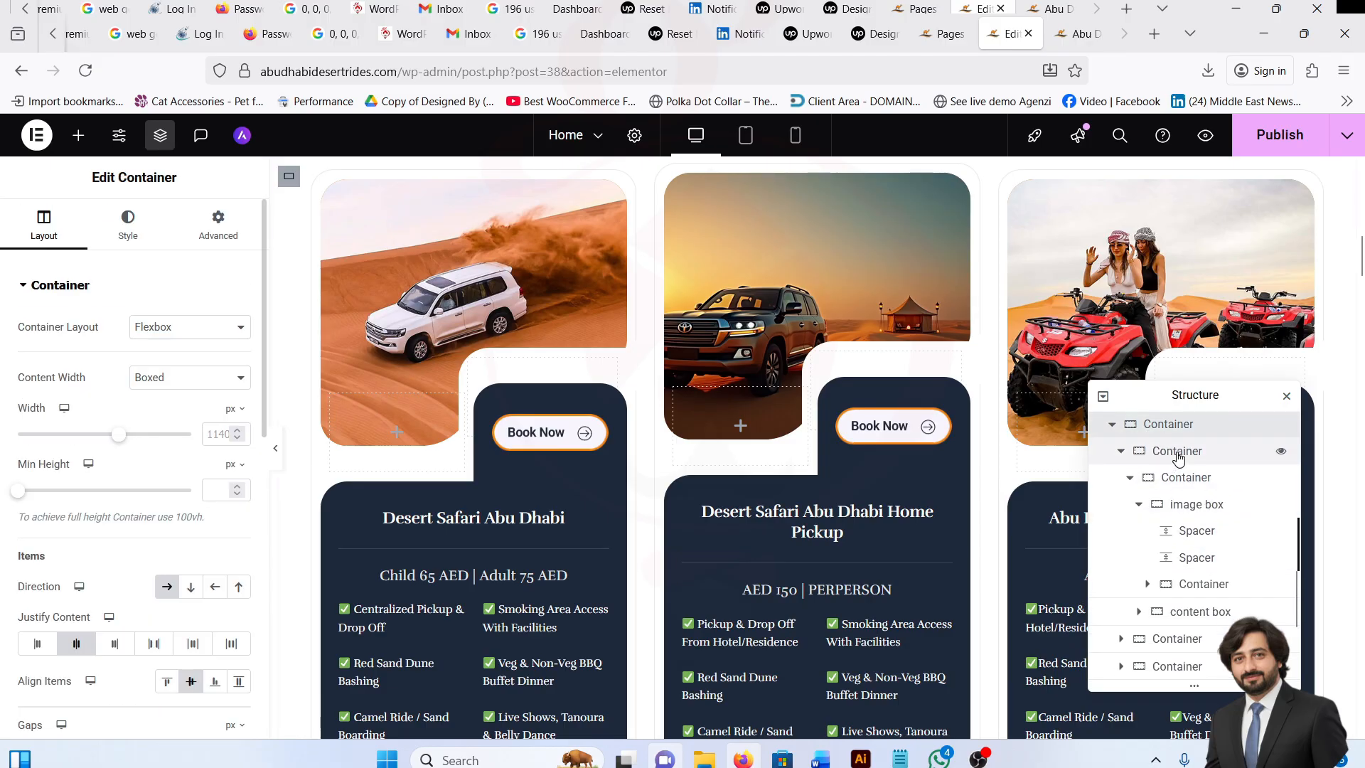
click(1178, 459)
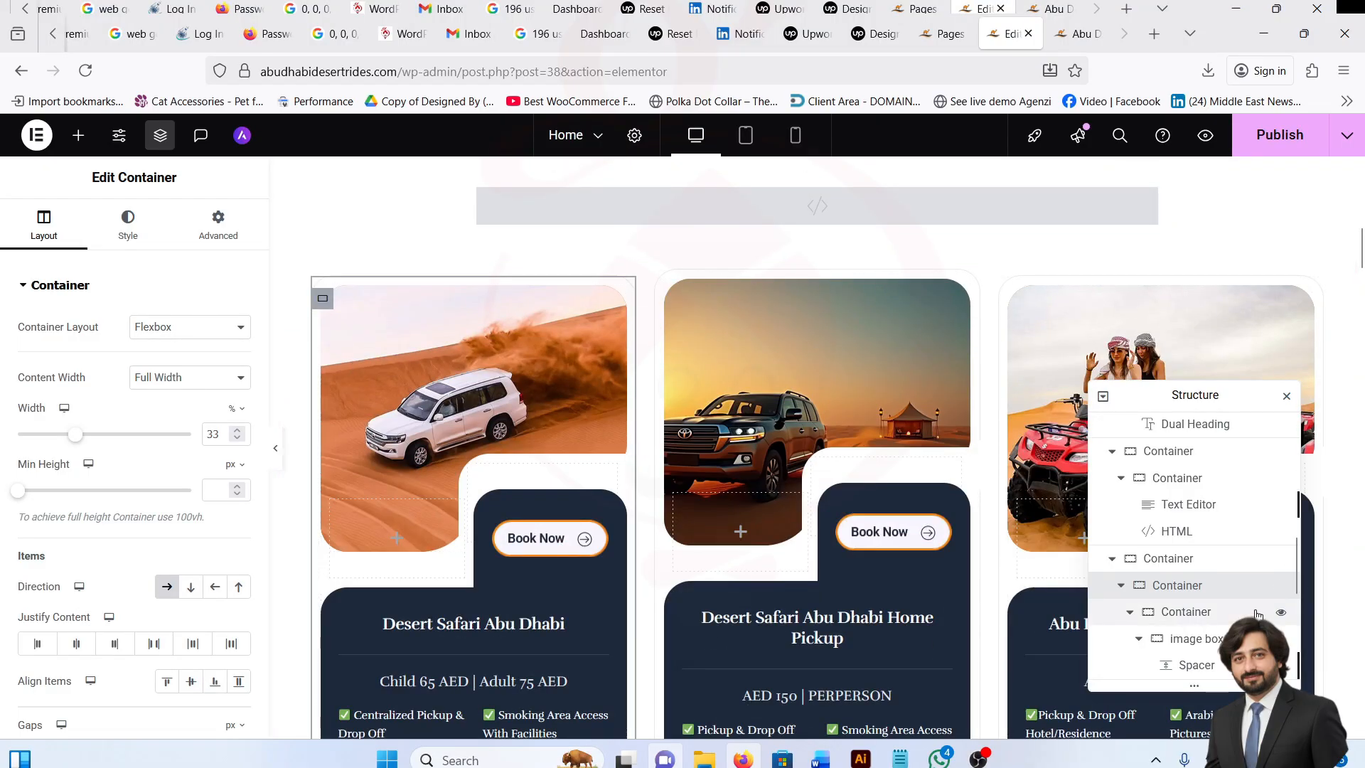
click(1184, 613)
scroll(433, 360, down, 1)
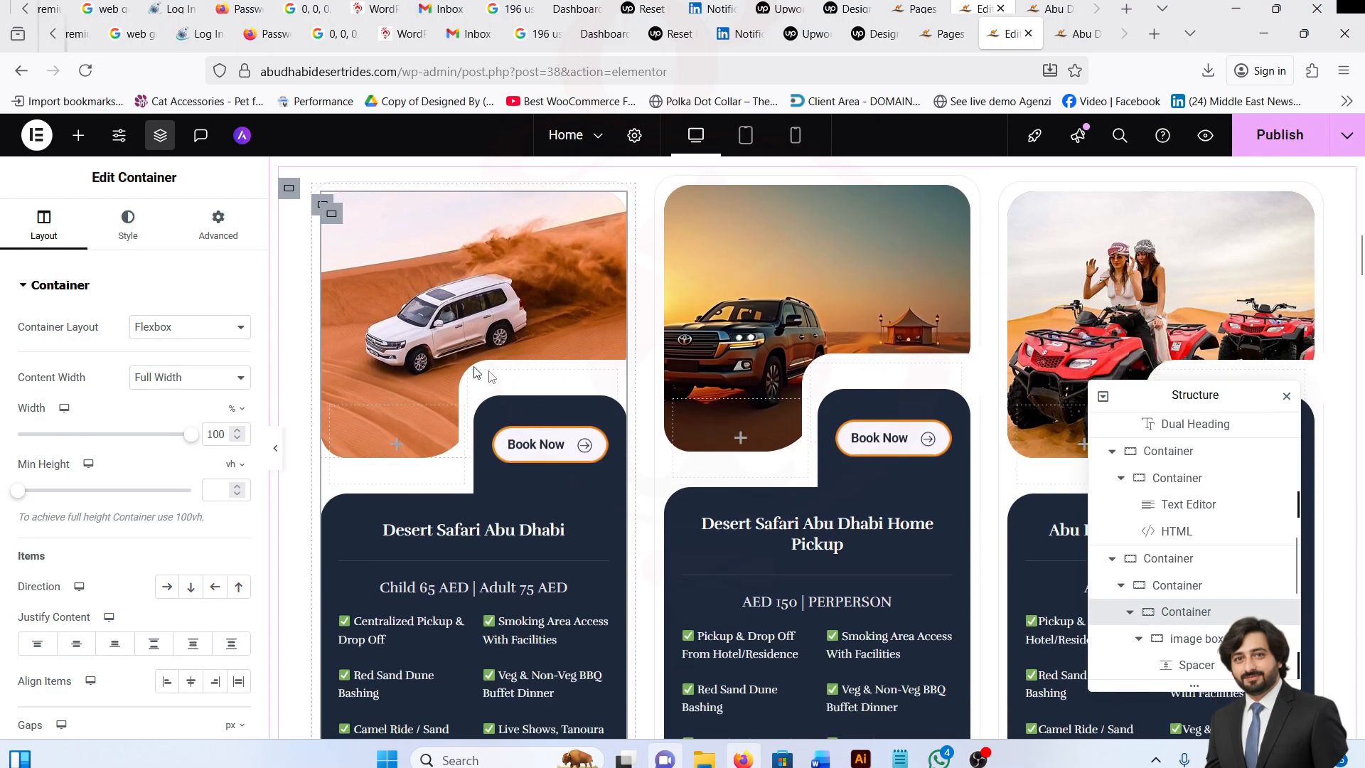
scroll(1246, 608, down, 1)
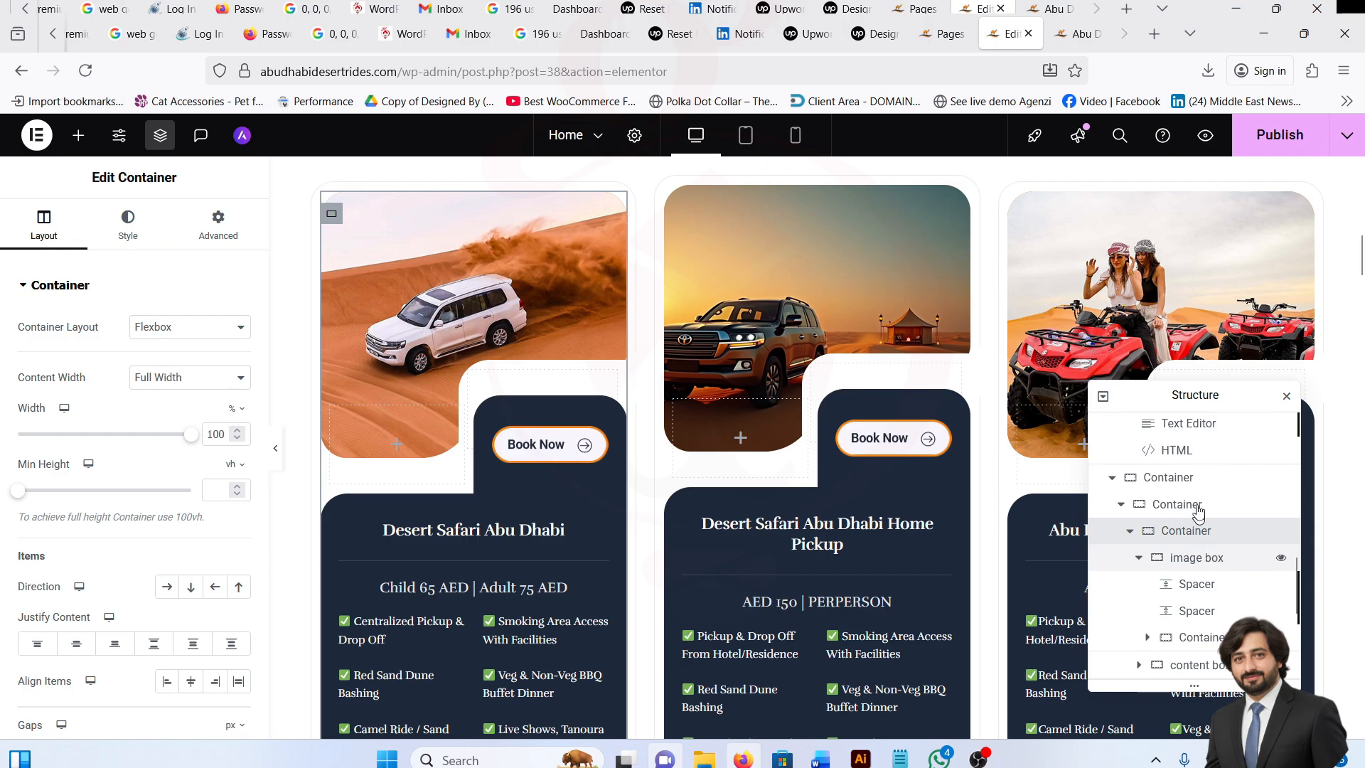
click(464, 341)
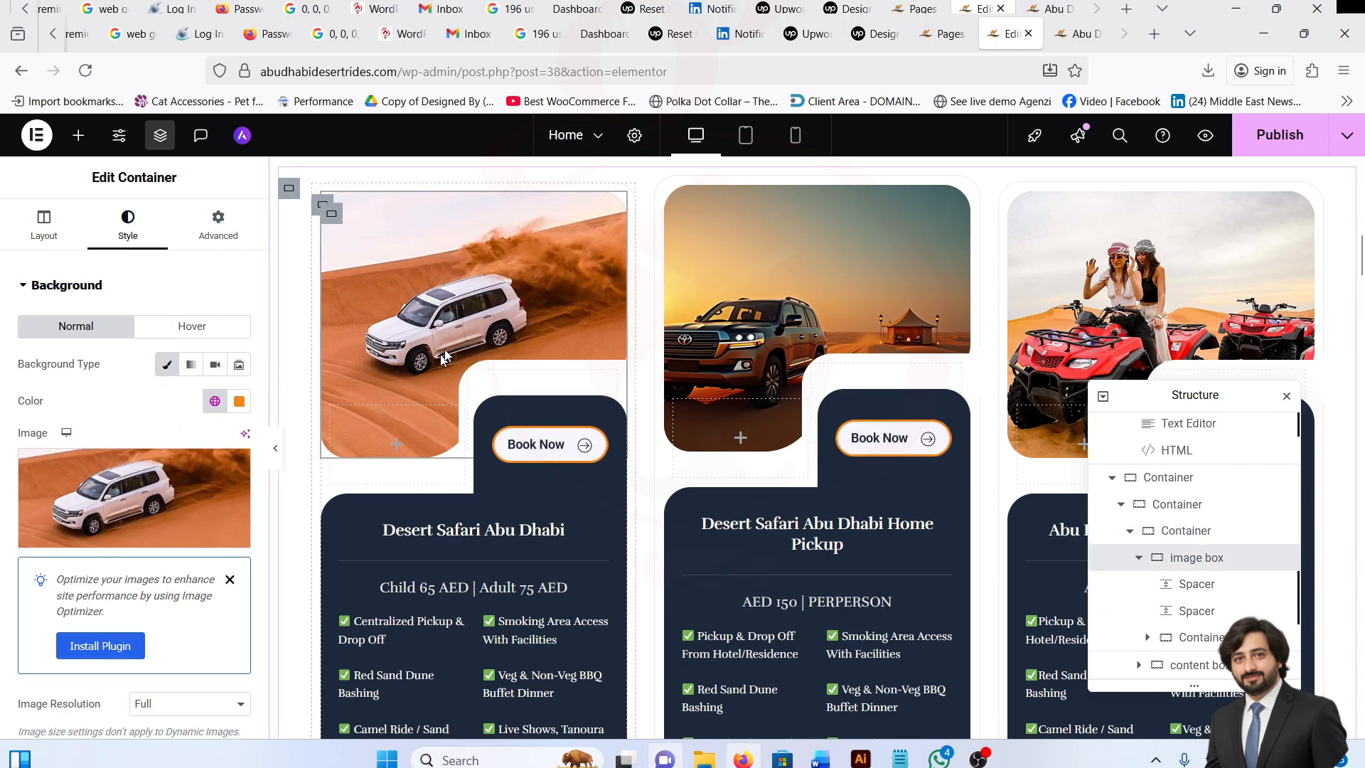
scroll(1194, 558, down, 2)
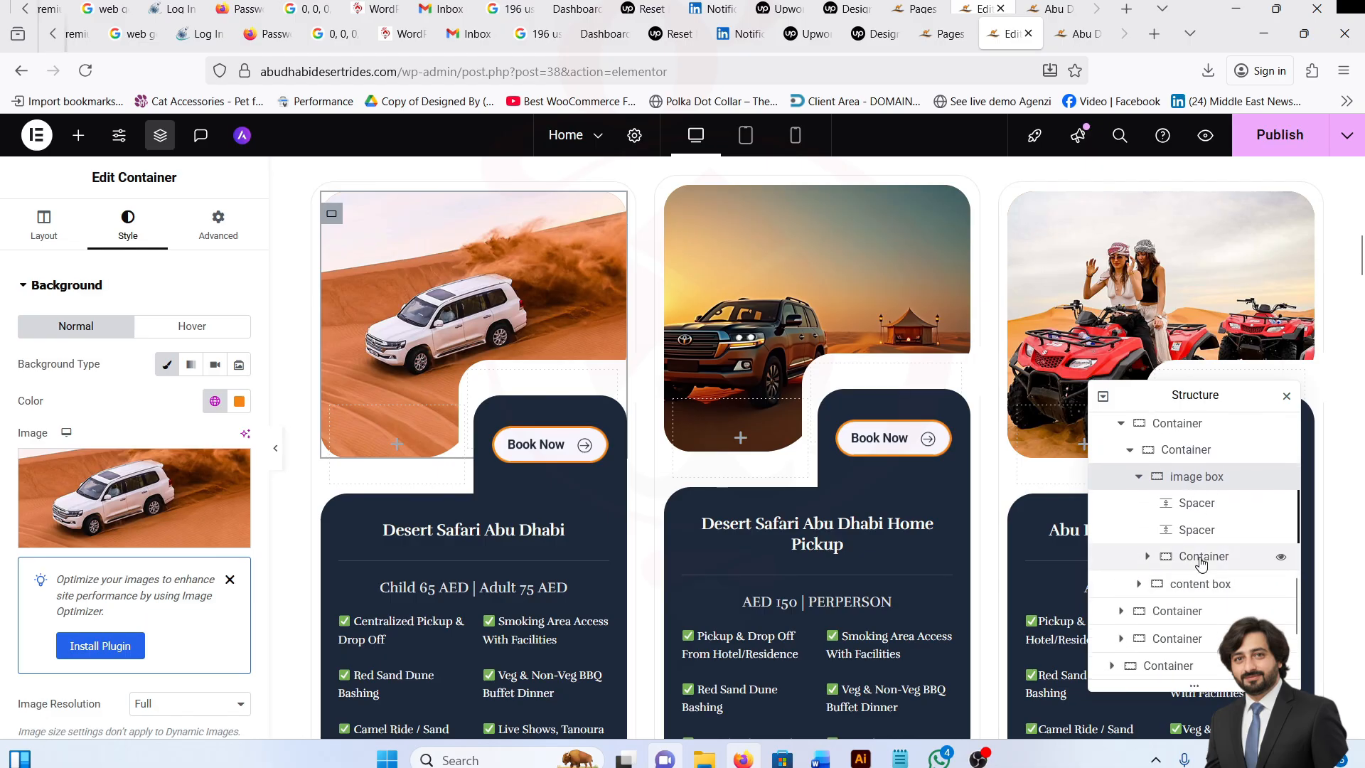
Examine the width, minimum height and item layout settings of the empty container nested in the first card's image box.
click(1248, 567)
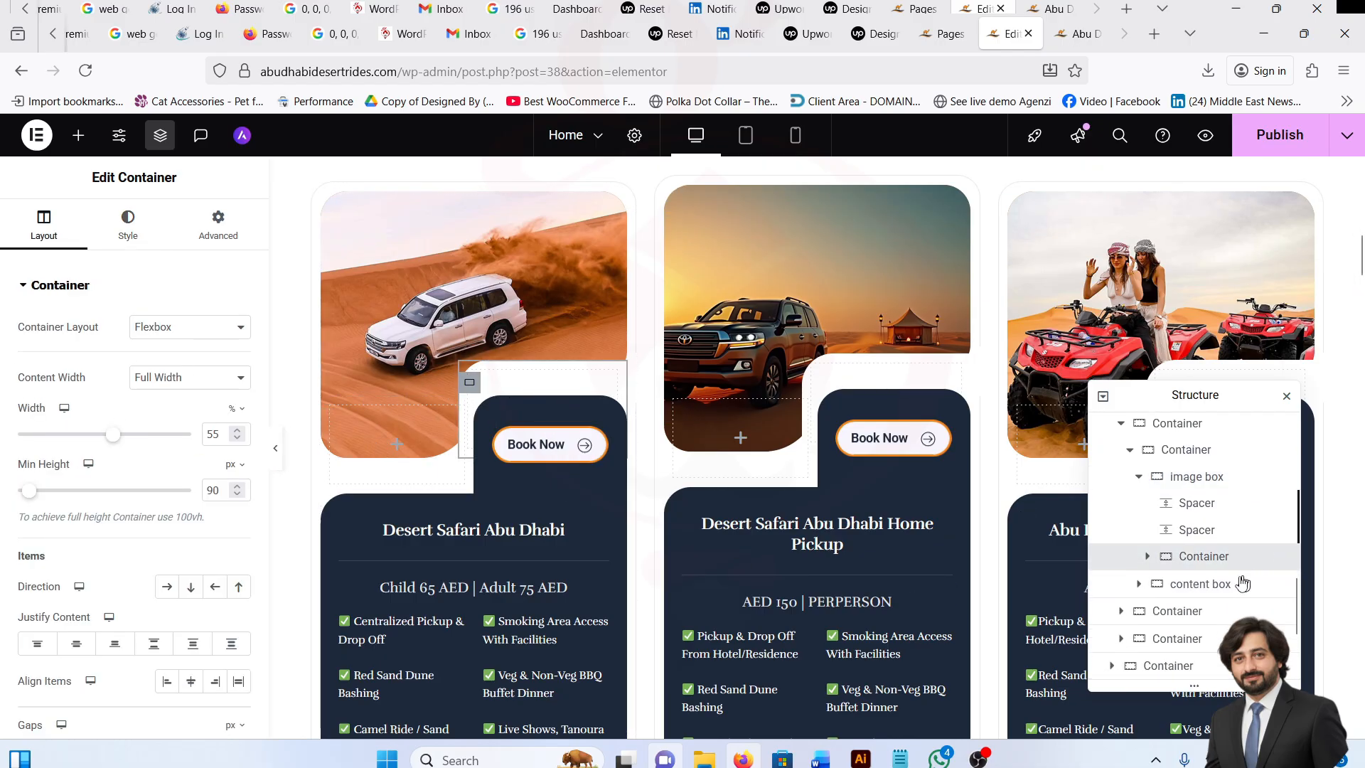
click(1147, 557)
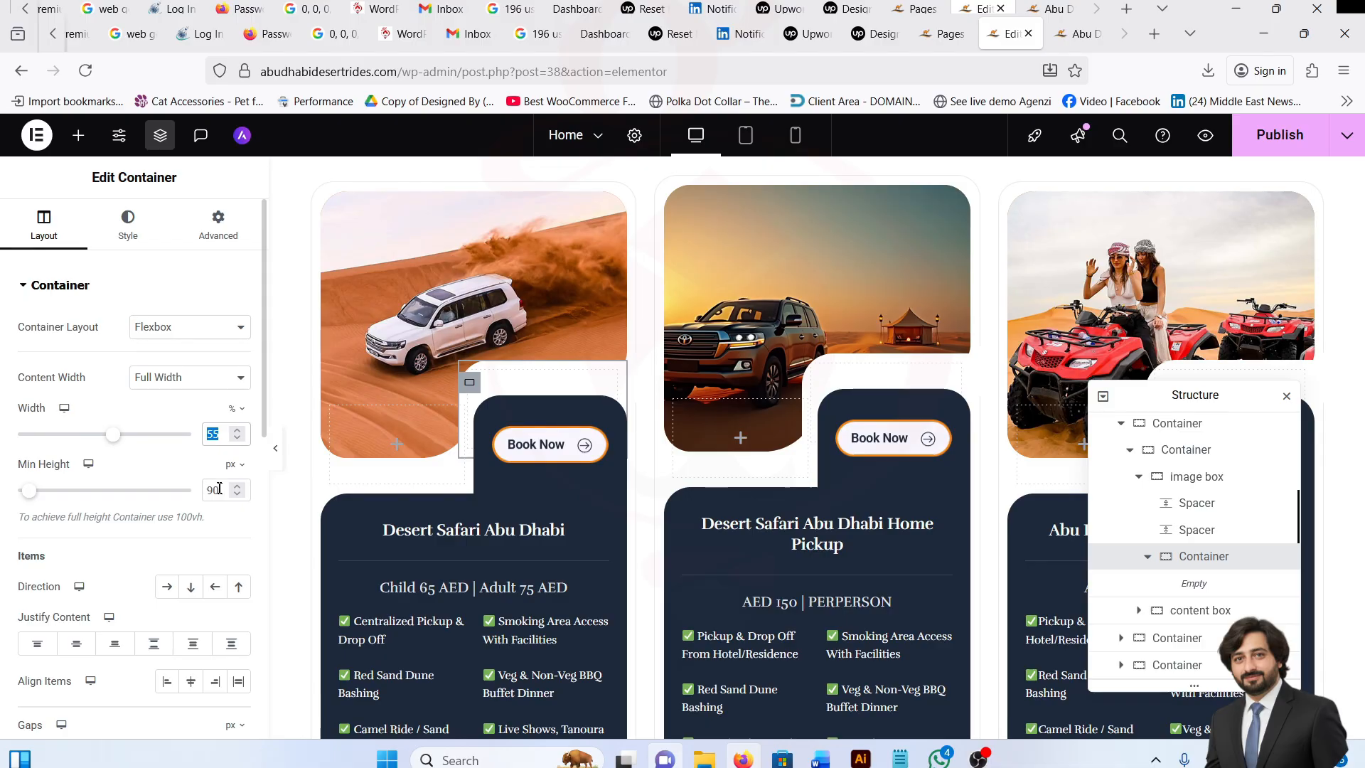
key(Tab)
scroll(167, 501, down, 2)
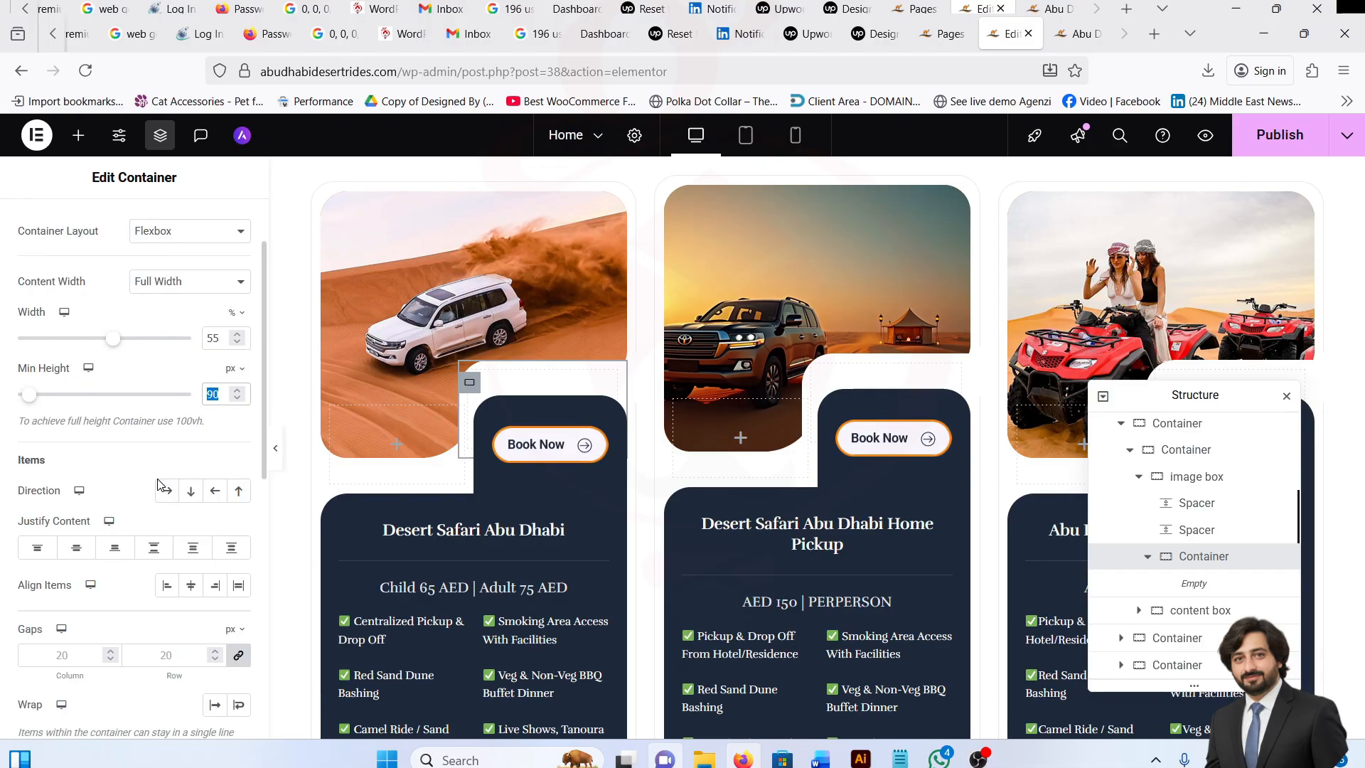
scroll(161, 487, down, 3)
scroll(219, 483, up, 5)
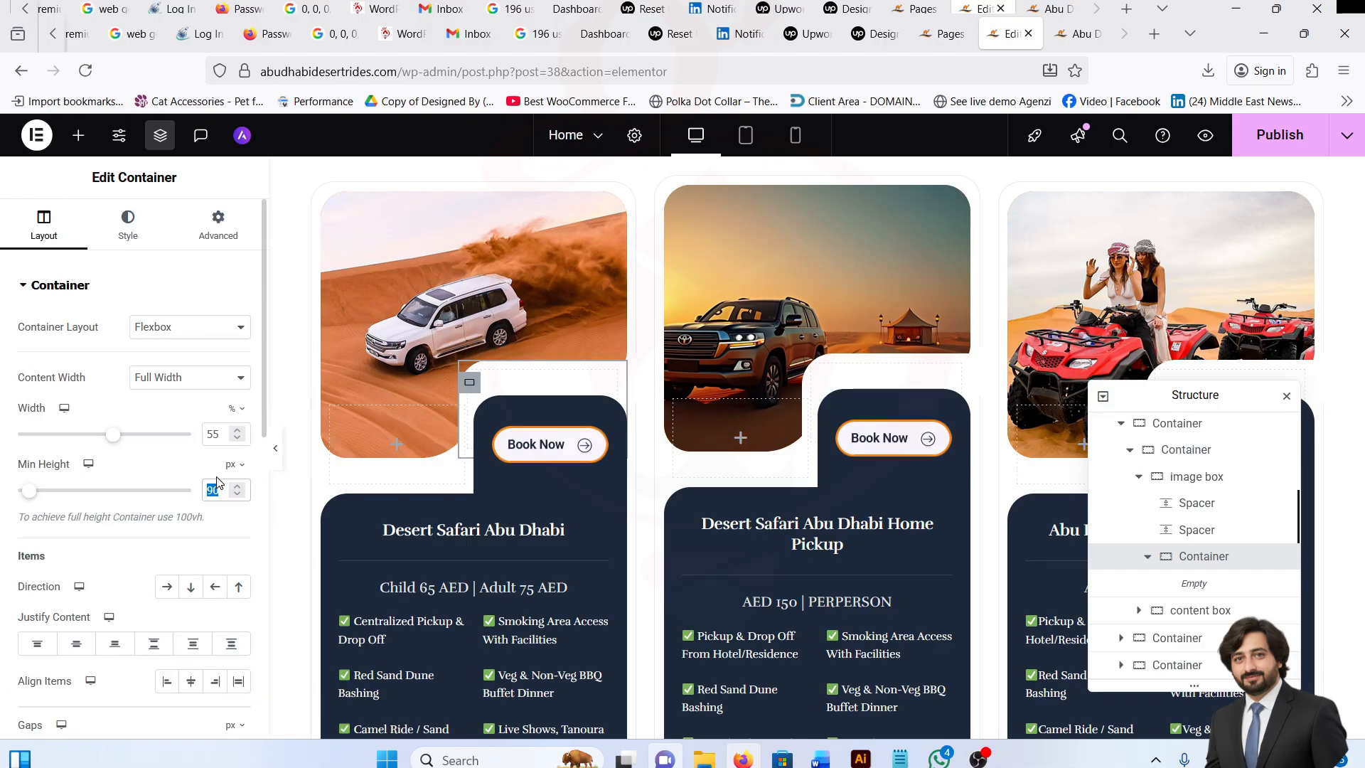
Inspect the background, background overlay and border radius of the empty container inside the image box.
click(147, 227)
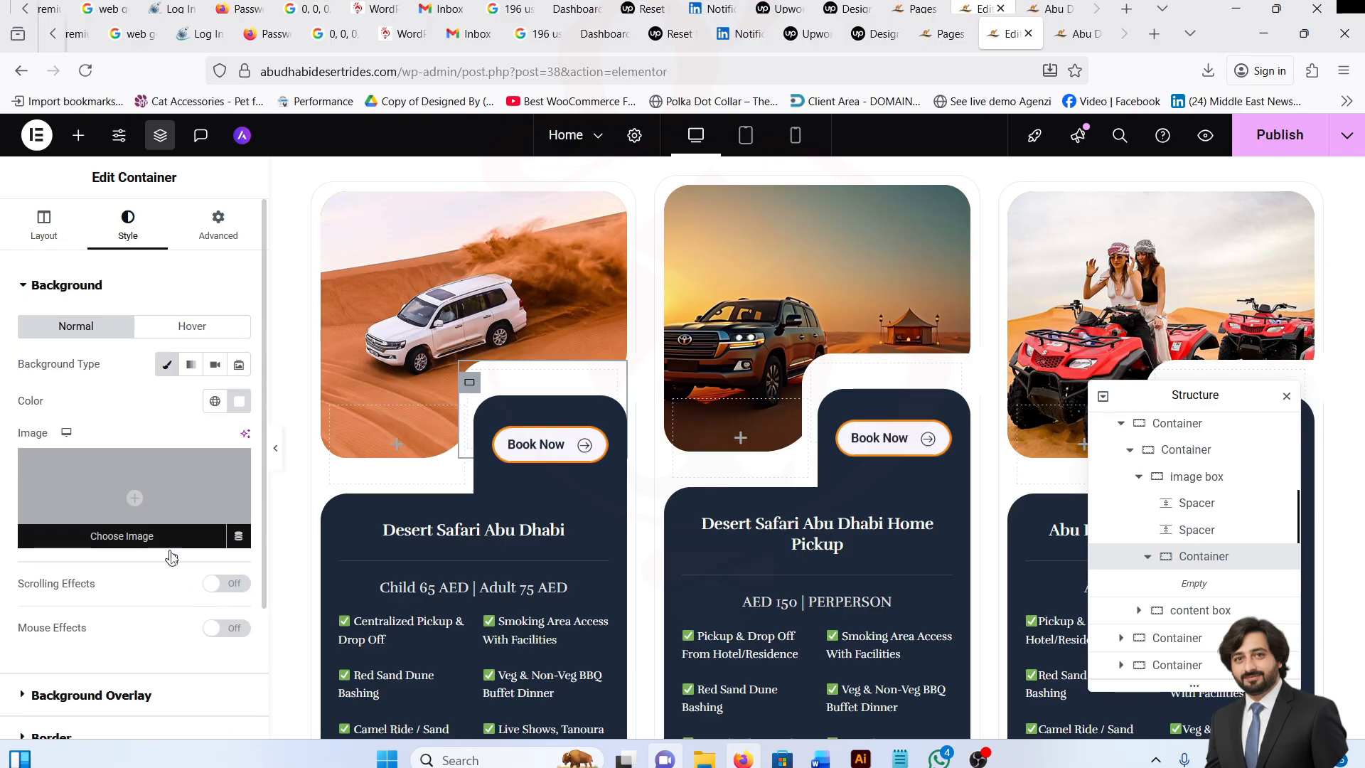
scroll(171, 558, down, 3)
scroll(152, 502, up, 3)
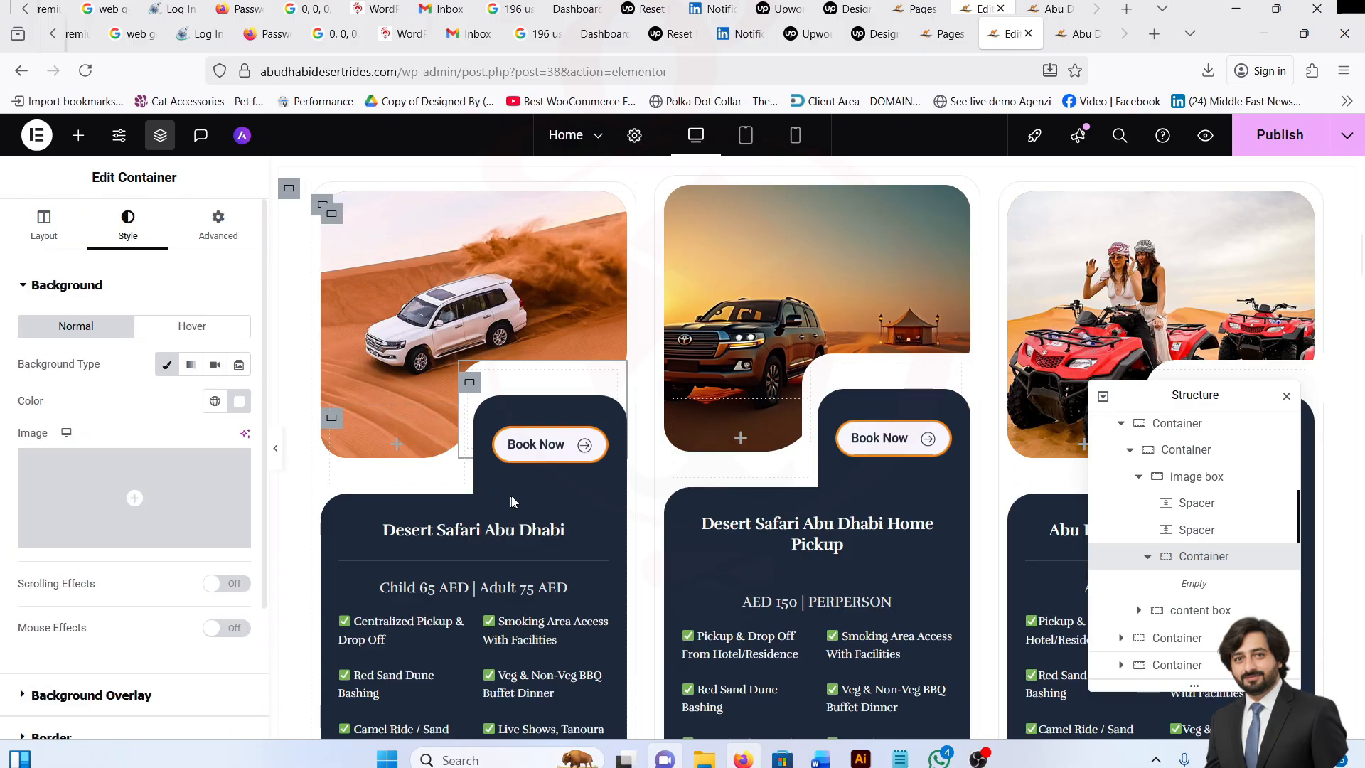
scroll(164, 580, down, 2)
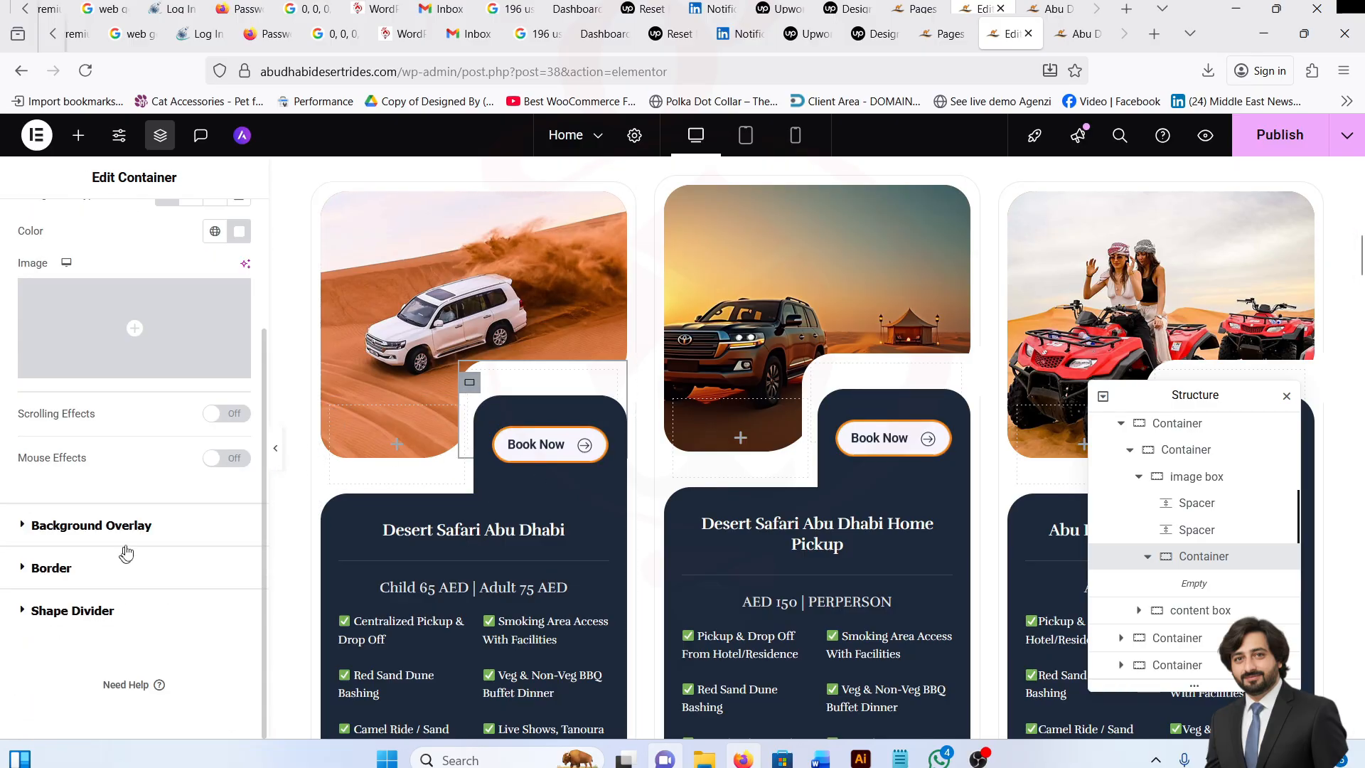
click(133, 507)
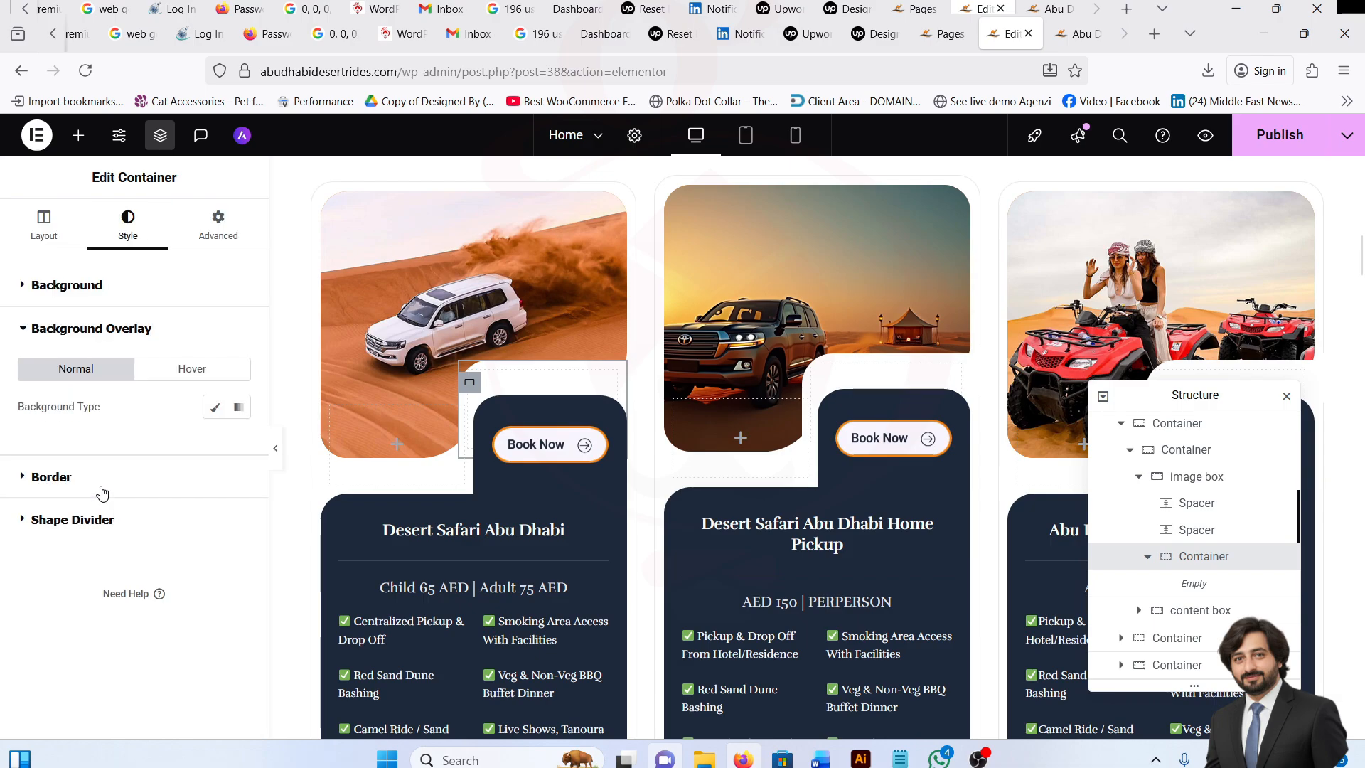
click(101, 492)
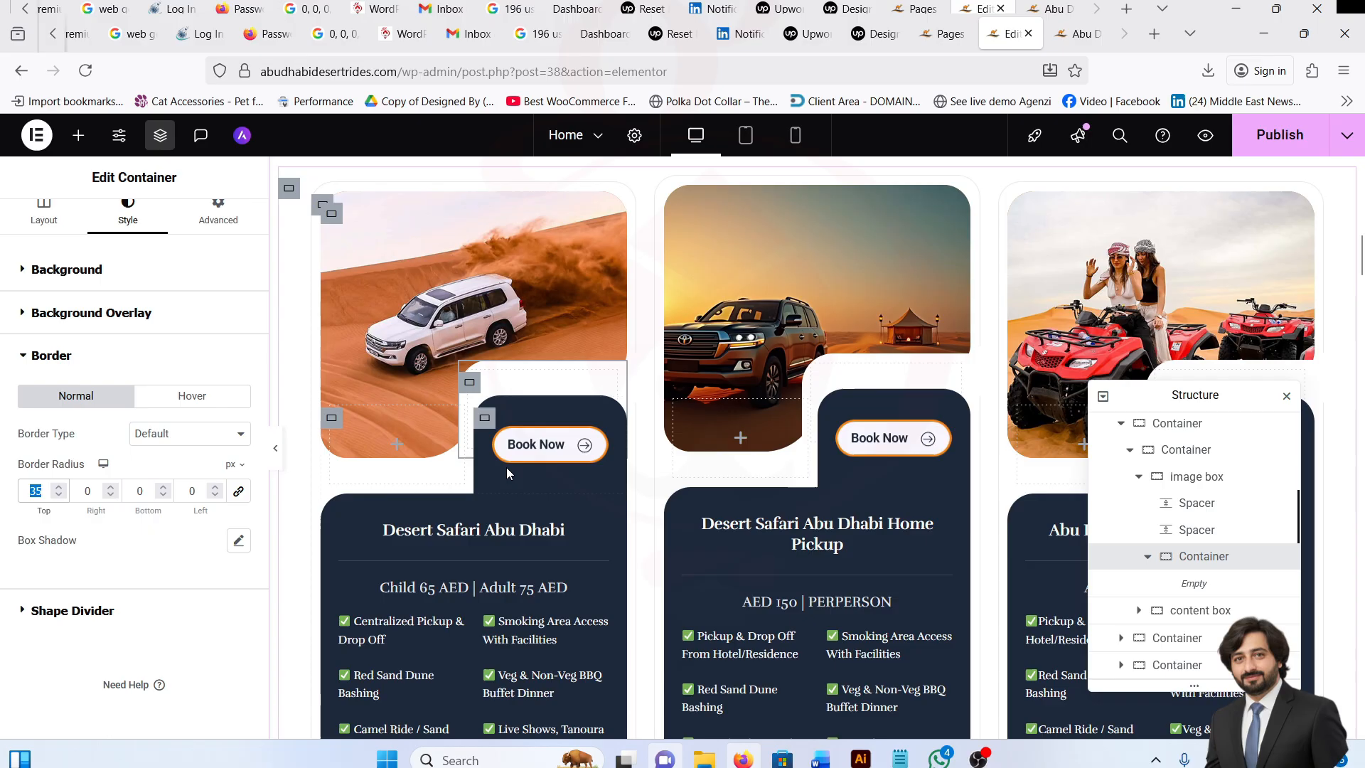
Review the content box's layout and its nested inner container with the left and right child containers.
click(1244, 613)
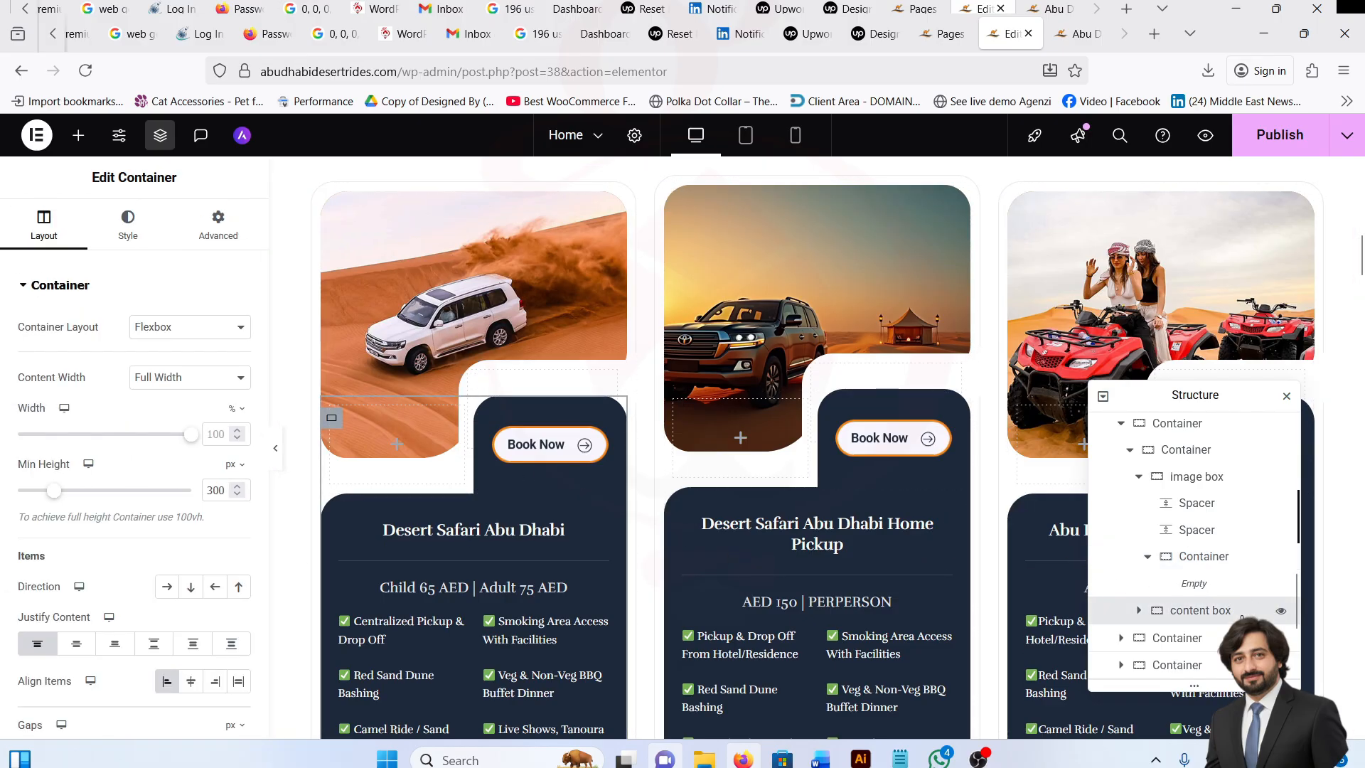
scroll(353, 371, down, 1)
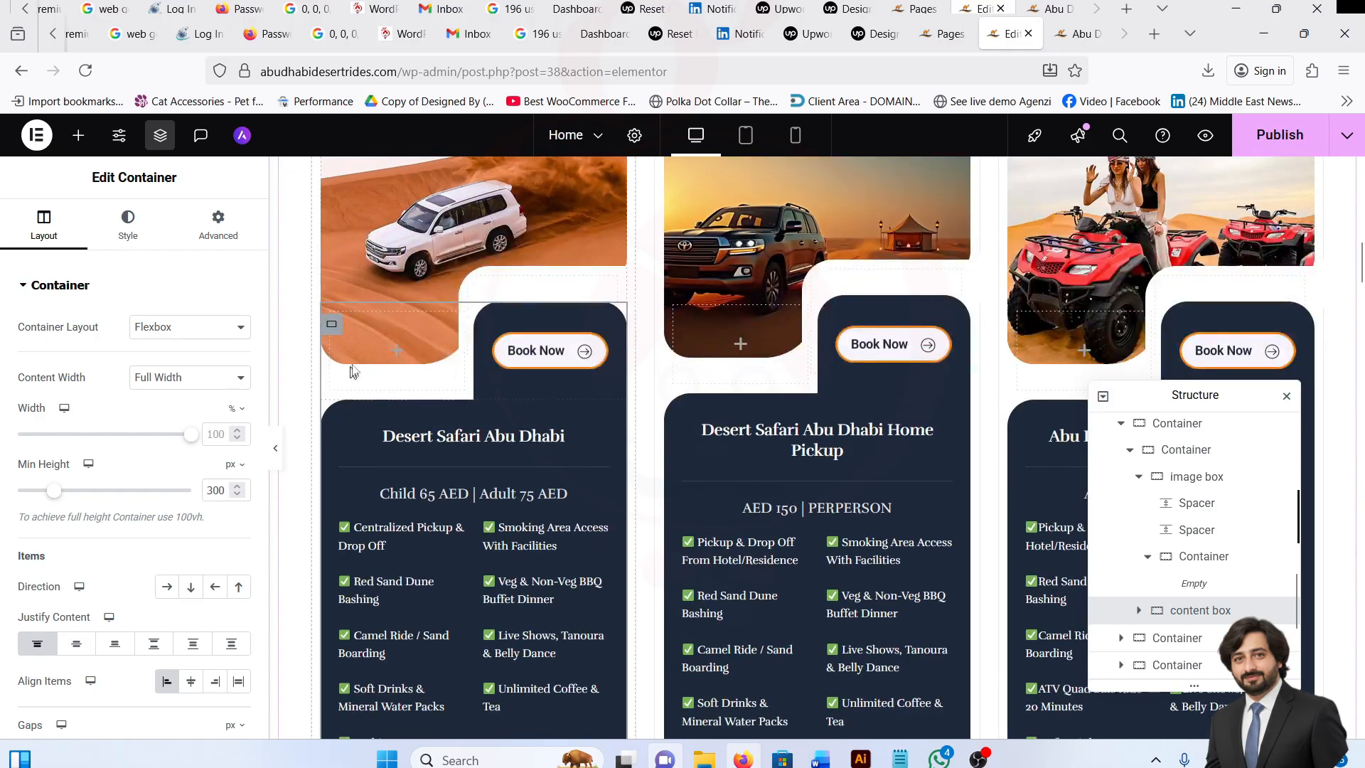
click(1137, 611)
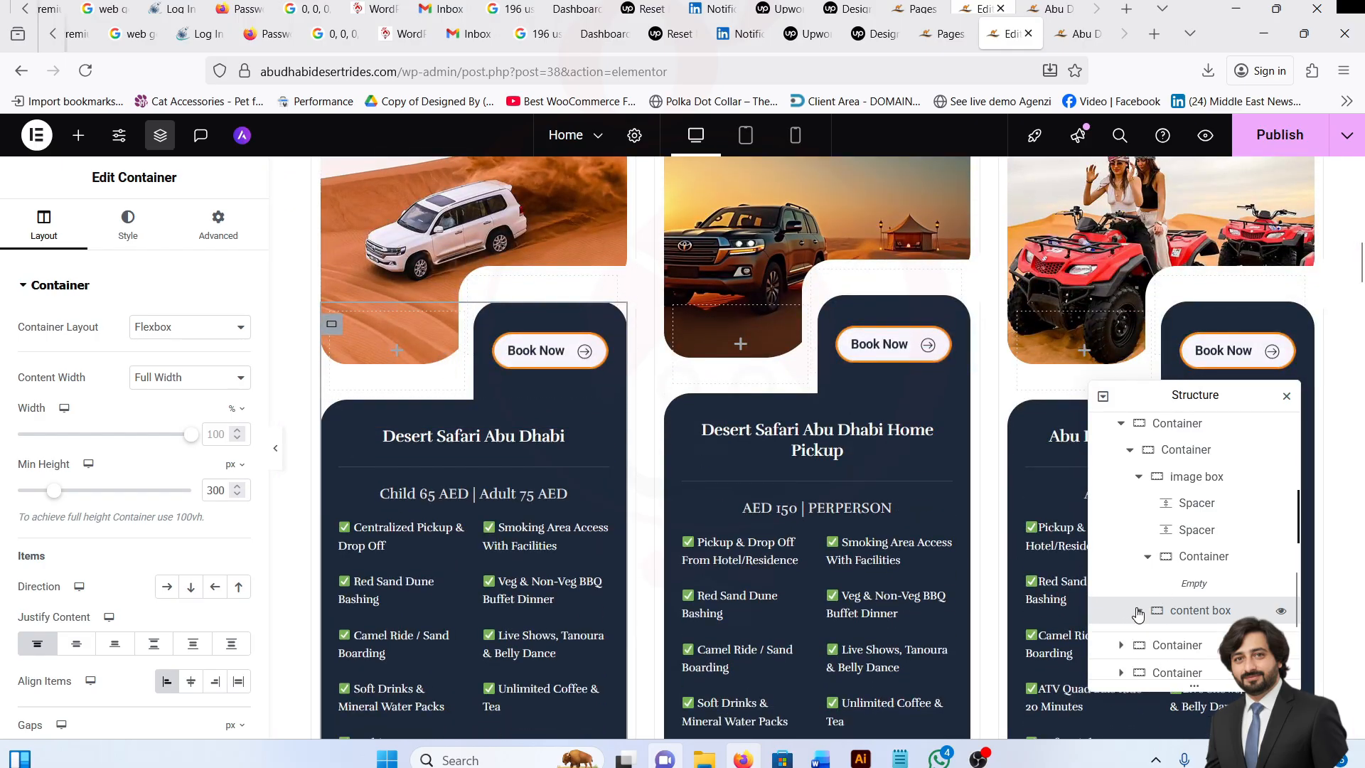
scroll(1173, 590, down, 1)
click(1206, 562)
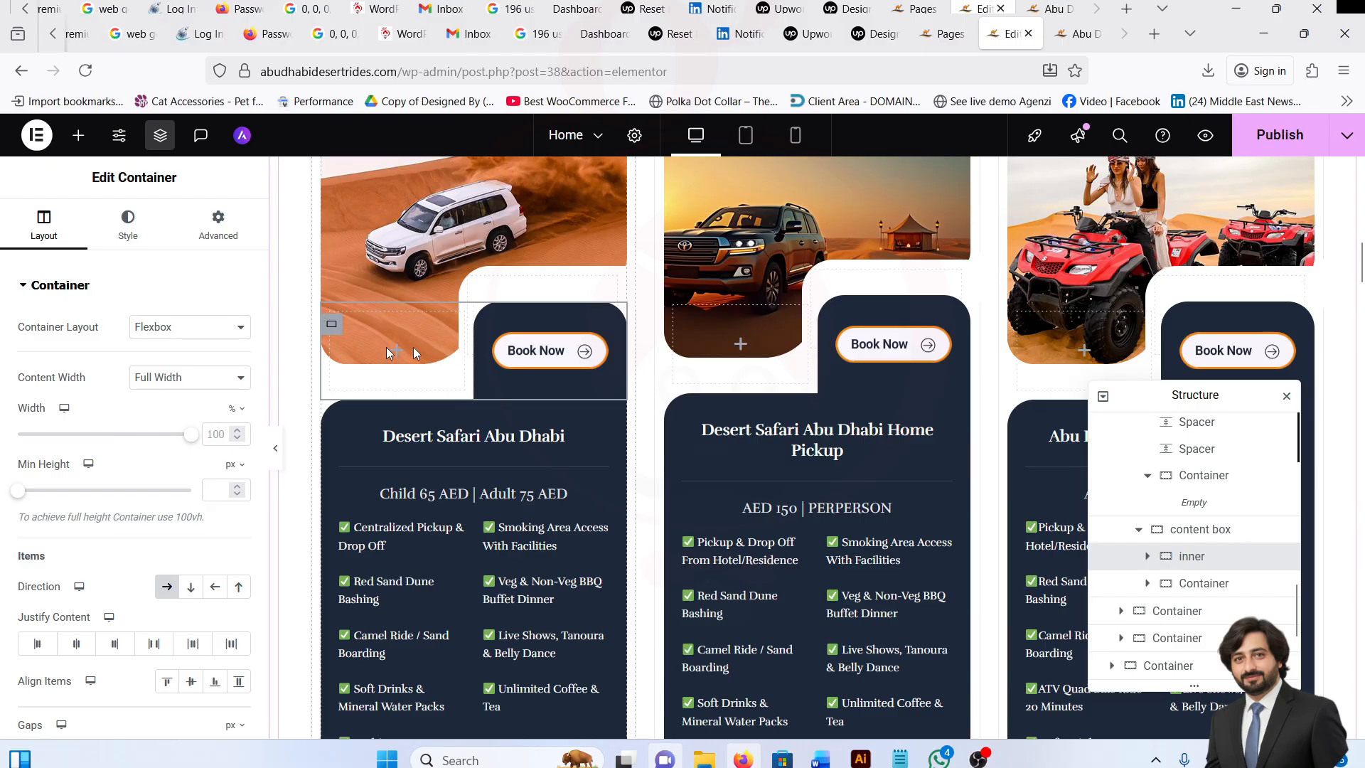
click(1148, 558)
click(1195, 585)
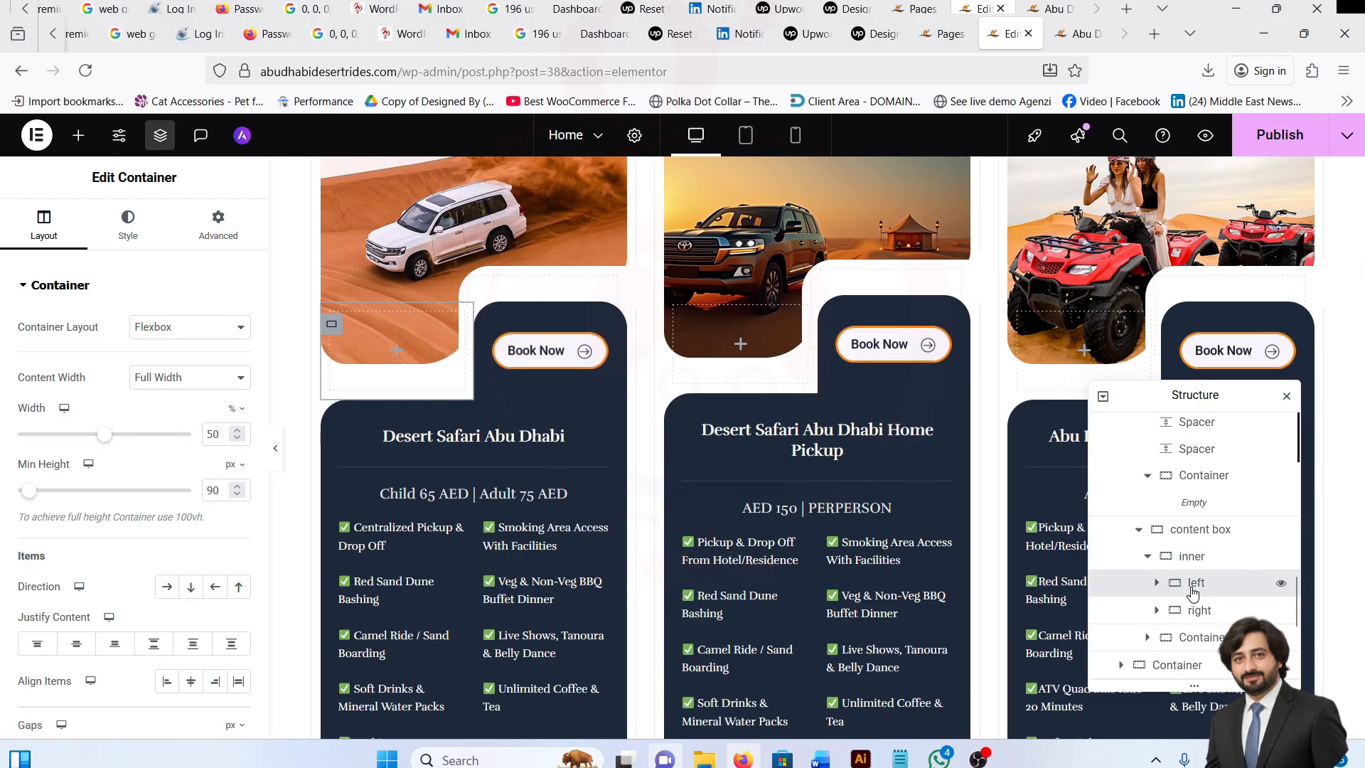
click(1218, 612)
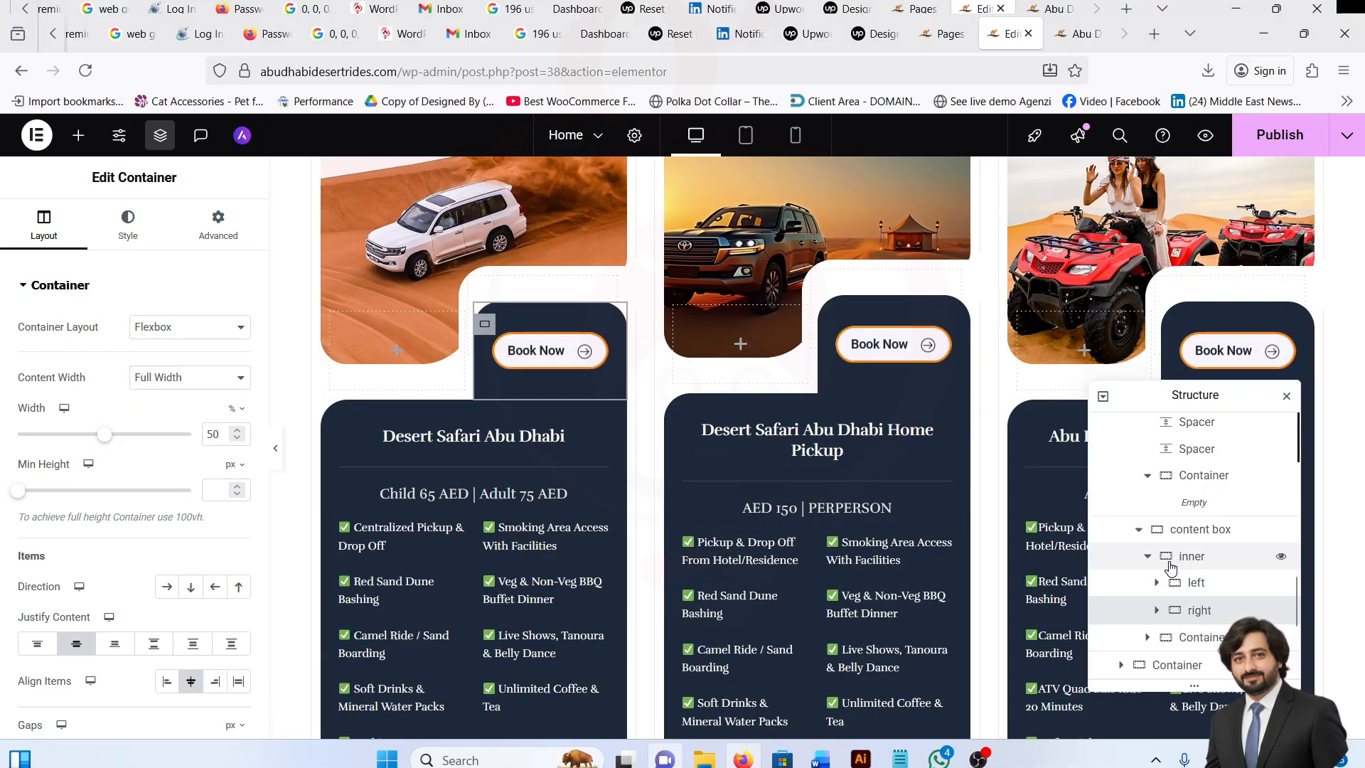
Examine the left container's contents, width, minimum height, background color and border radius.
click(1160, 584)
click(1157, 583)
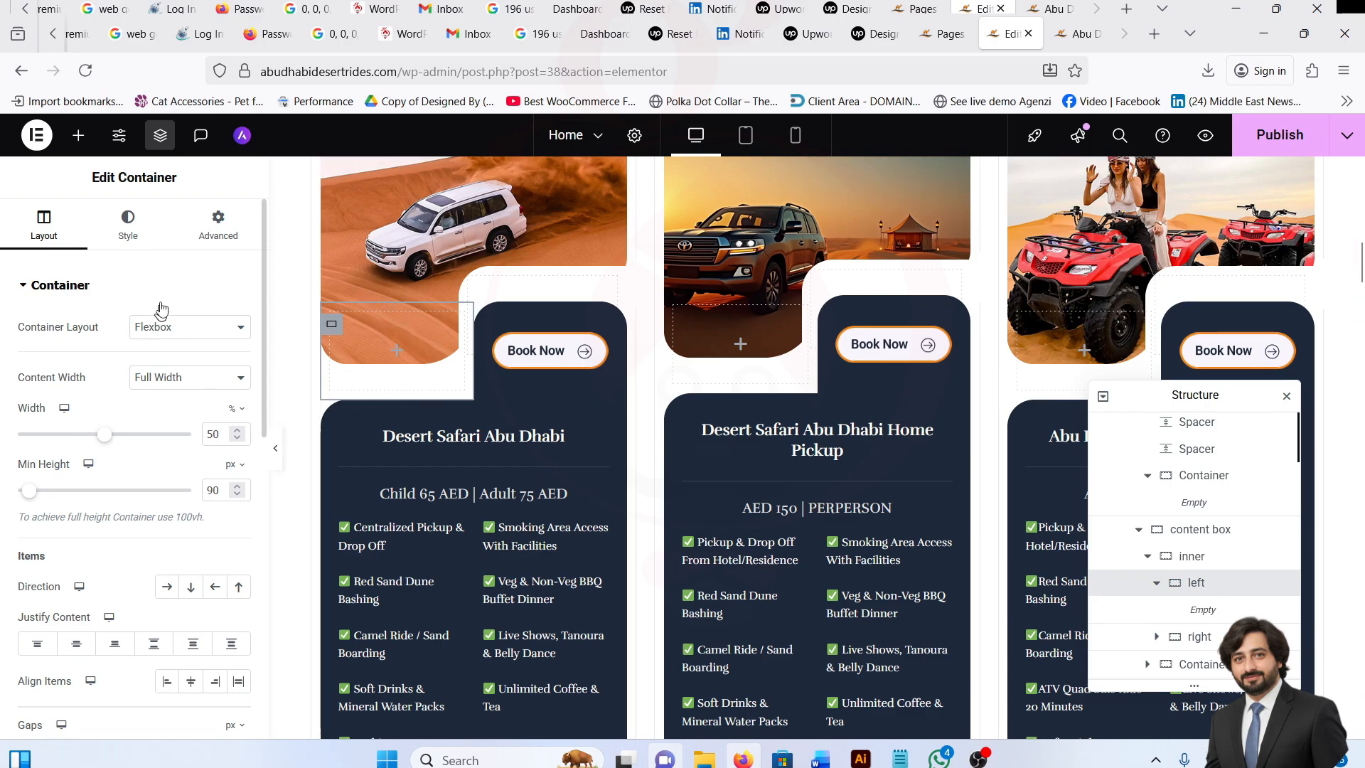
click(128, 226)
scroll(157, 498, down, 3)
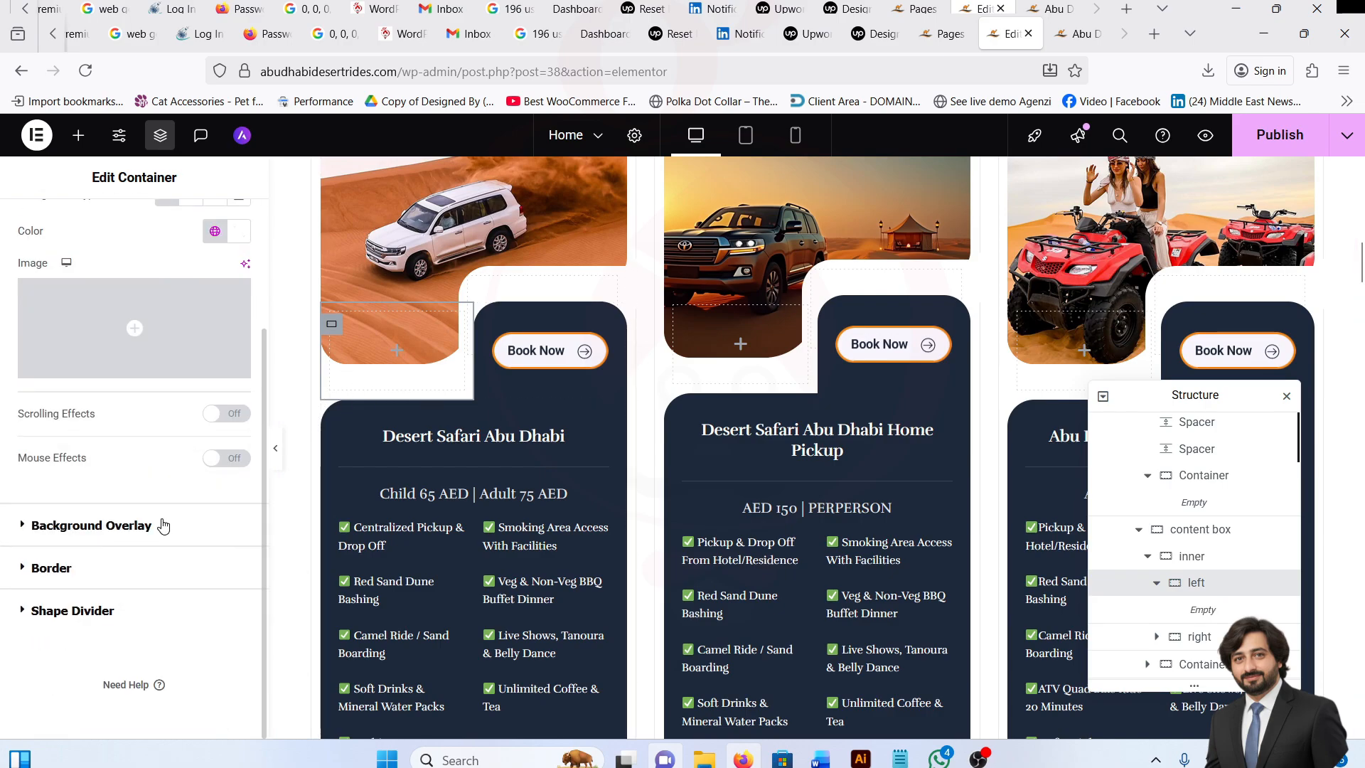
scroll(114, 313, up, 3)
click(42, 240)
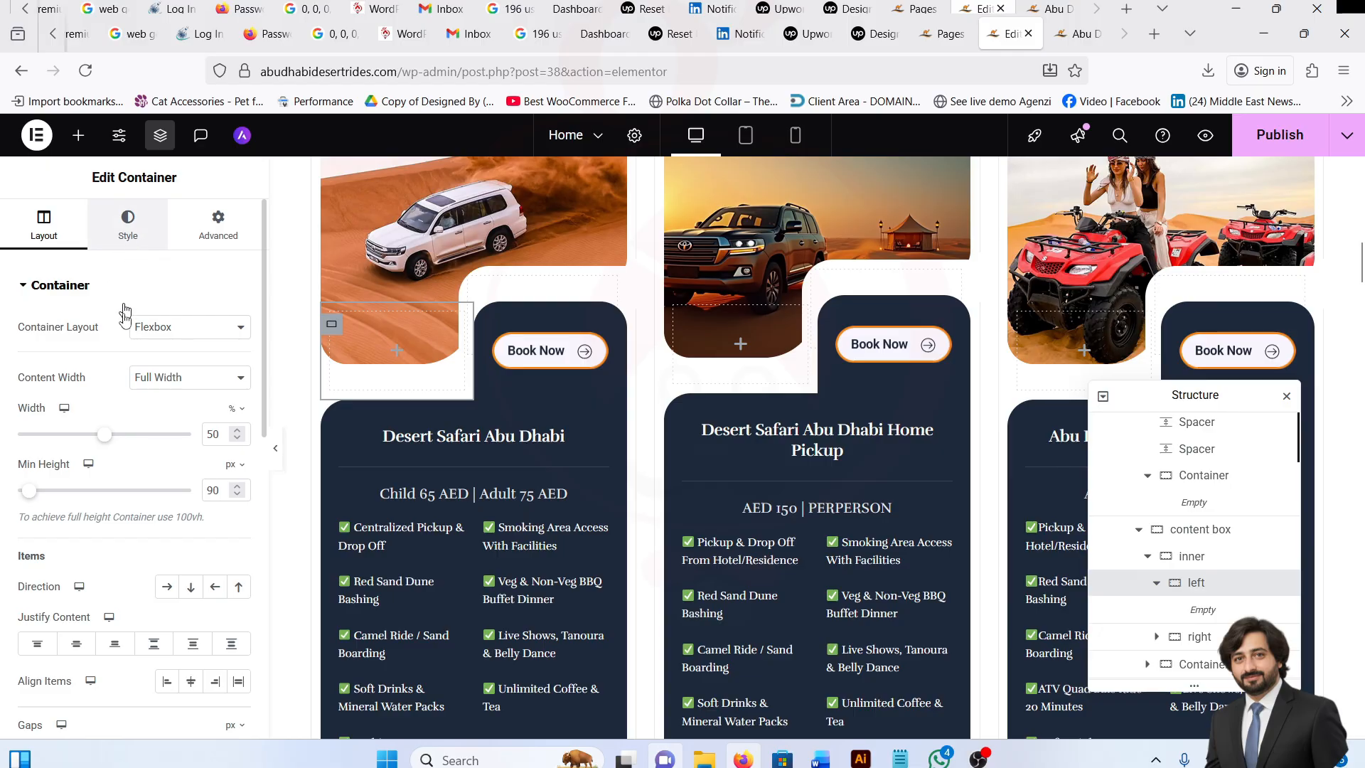
scroll(135, 420, down, 3)
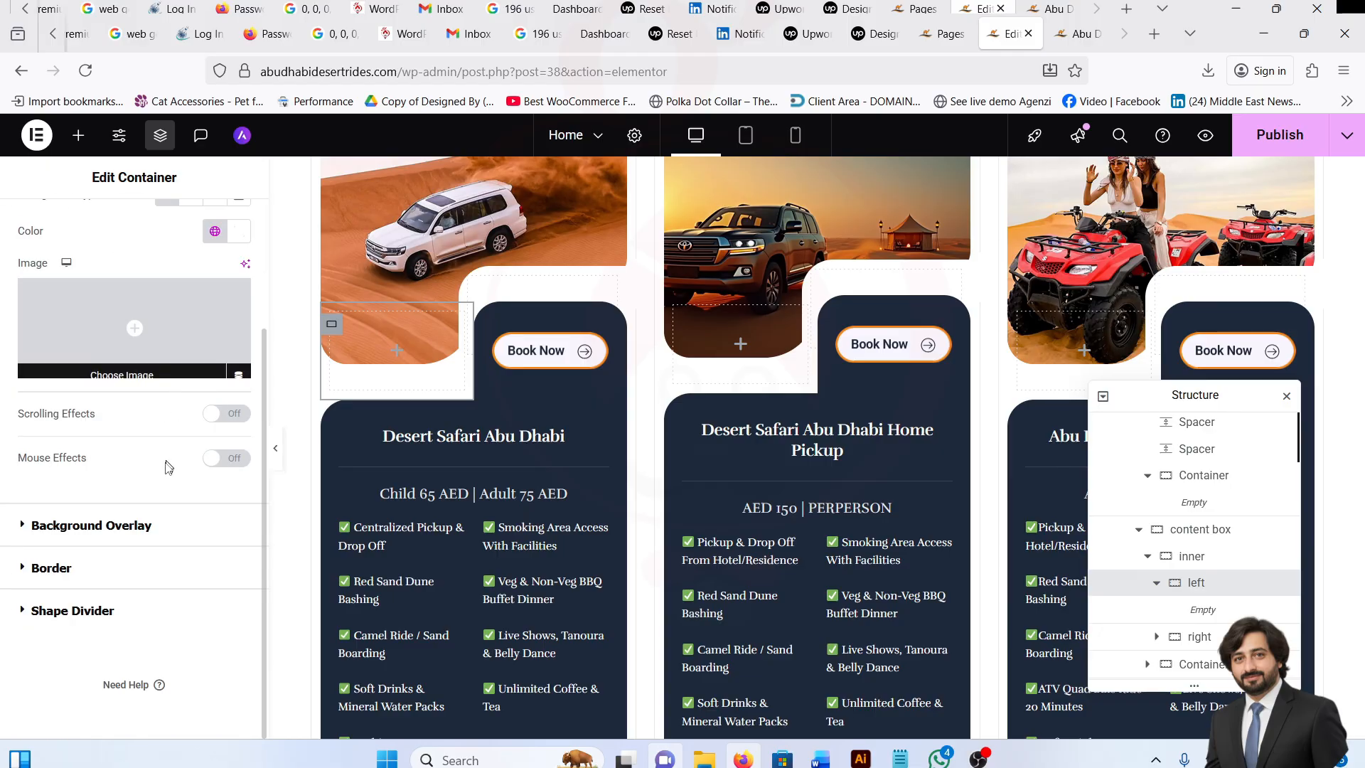
click(132, 567)
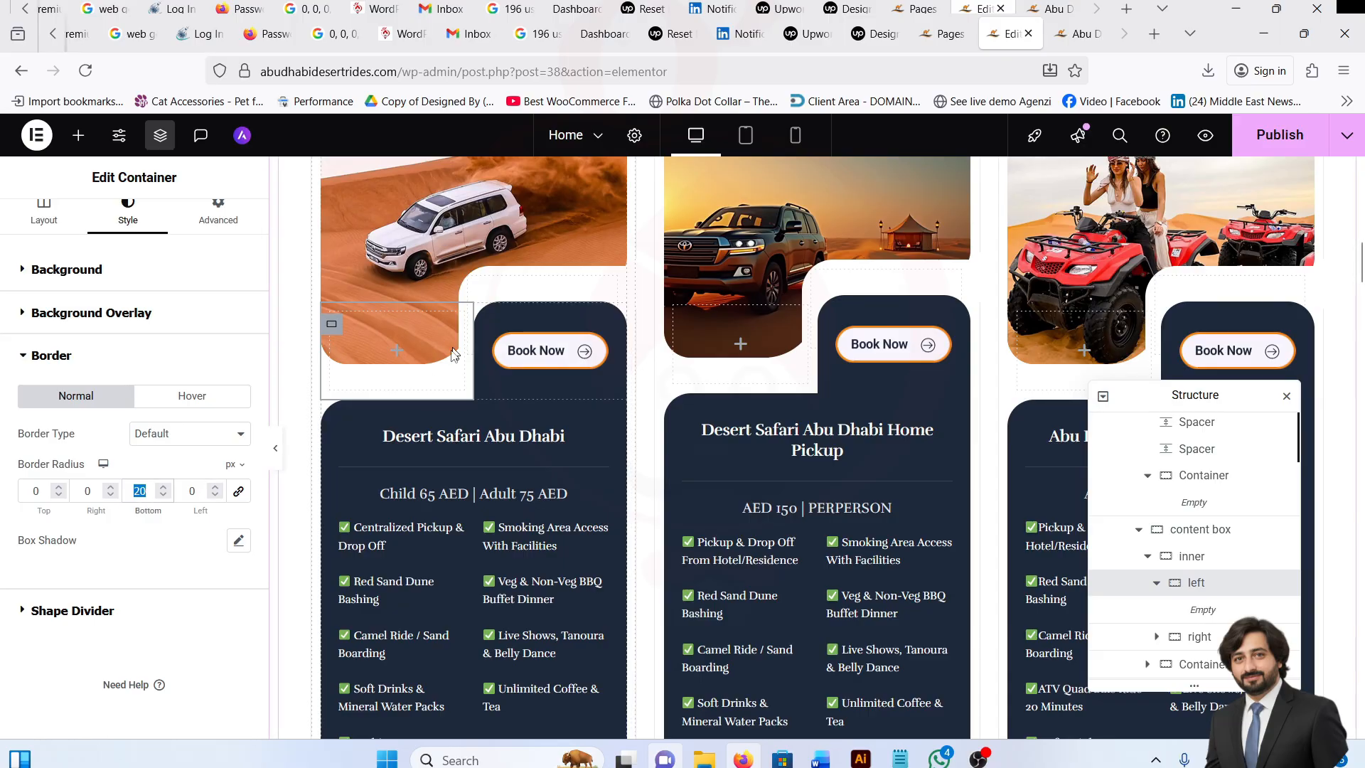
Inspect the right container's width, content alignment, background color and border radius.
click(1204, 635)
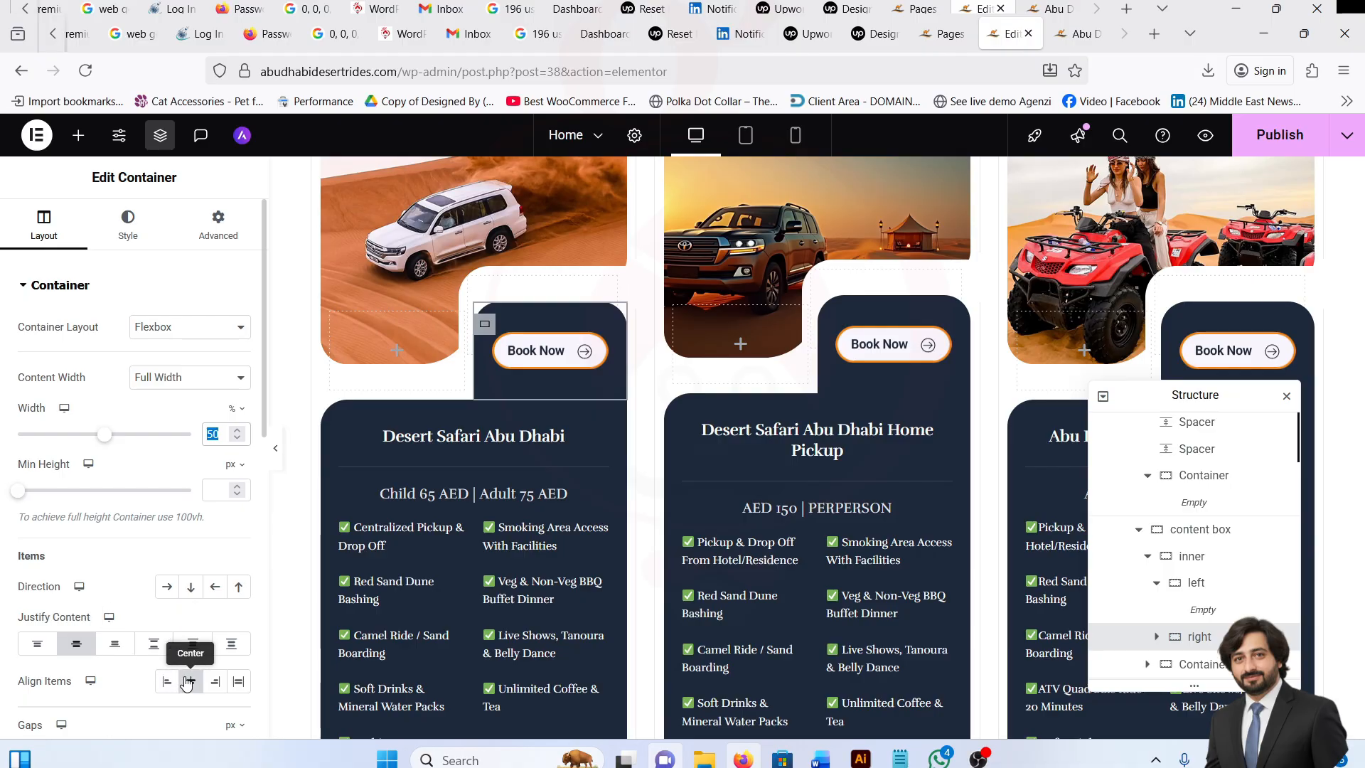
scroll(186, 681, down, 1)
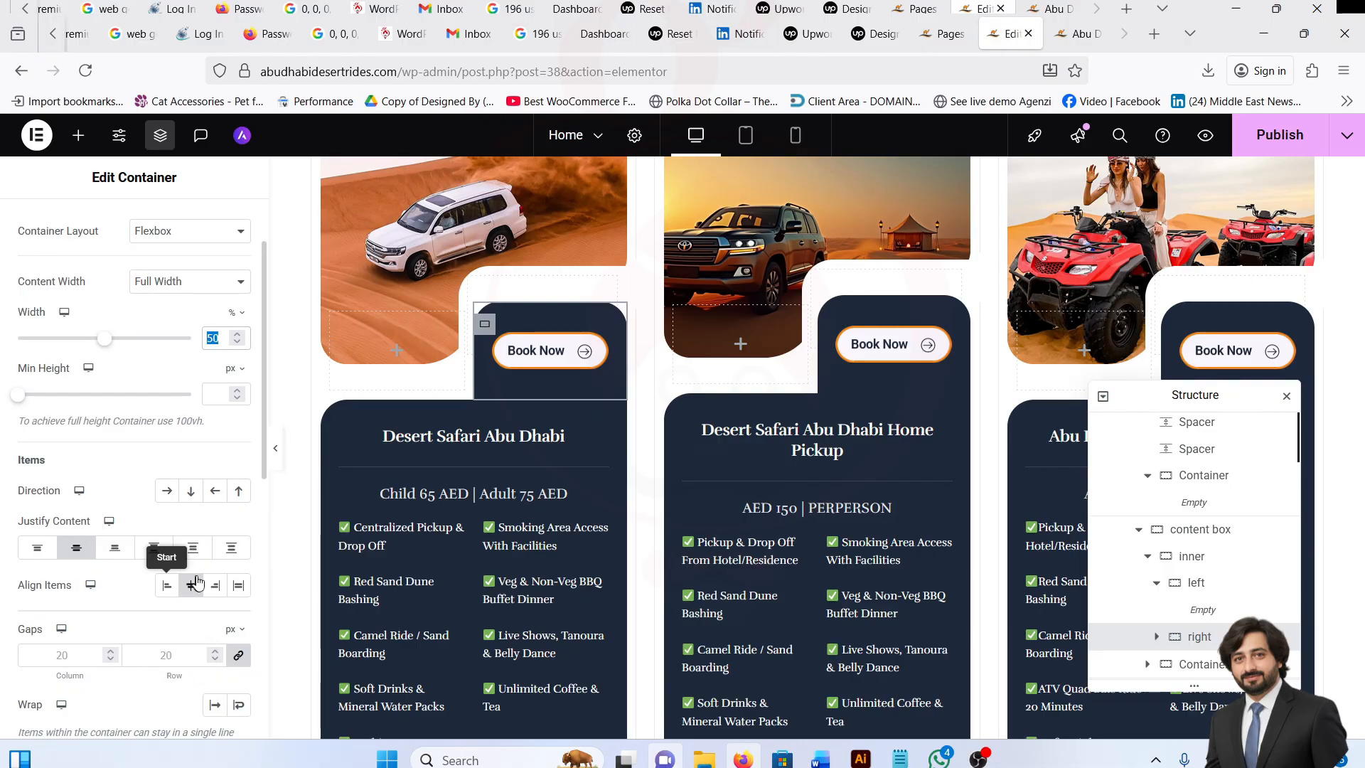
scroll(183, 671, up, 1)
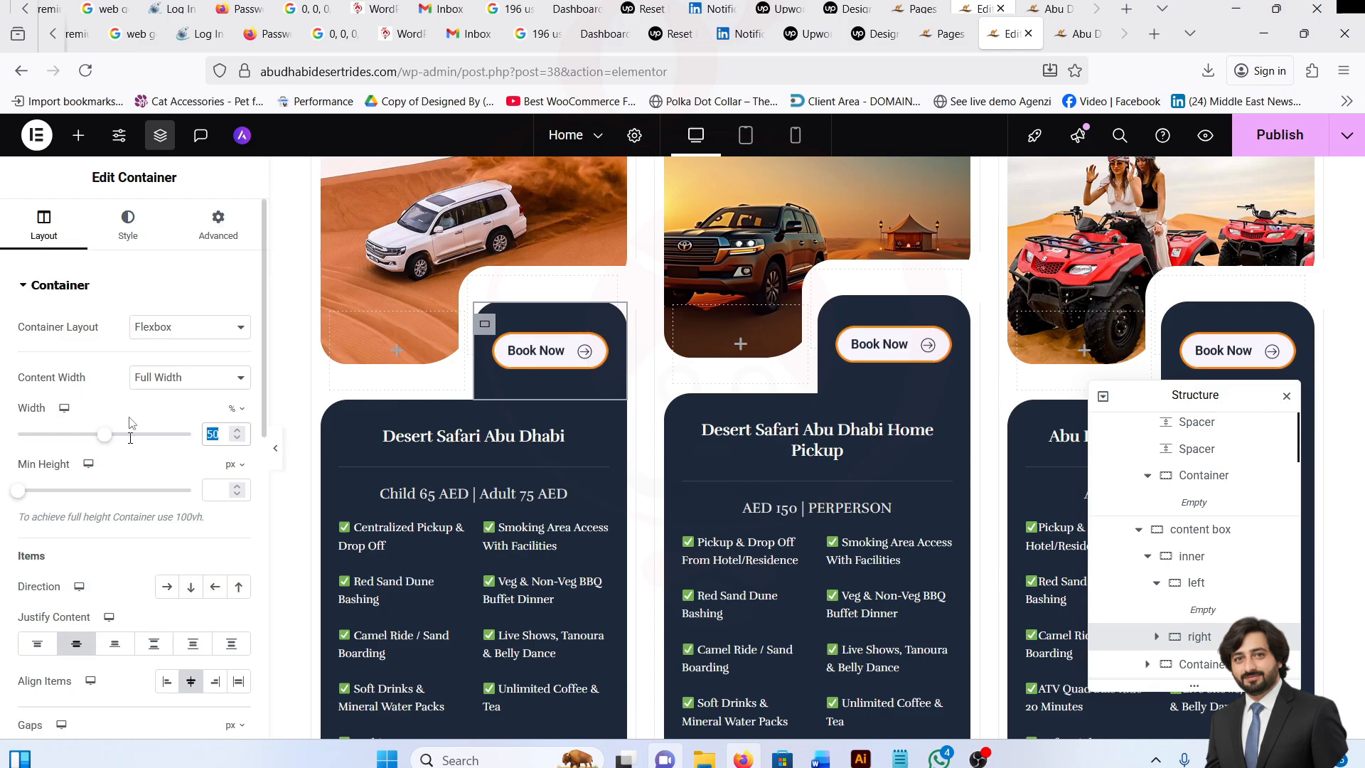
scroll(135, 518, down, 2)
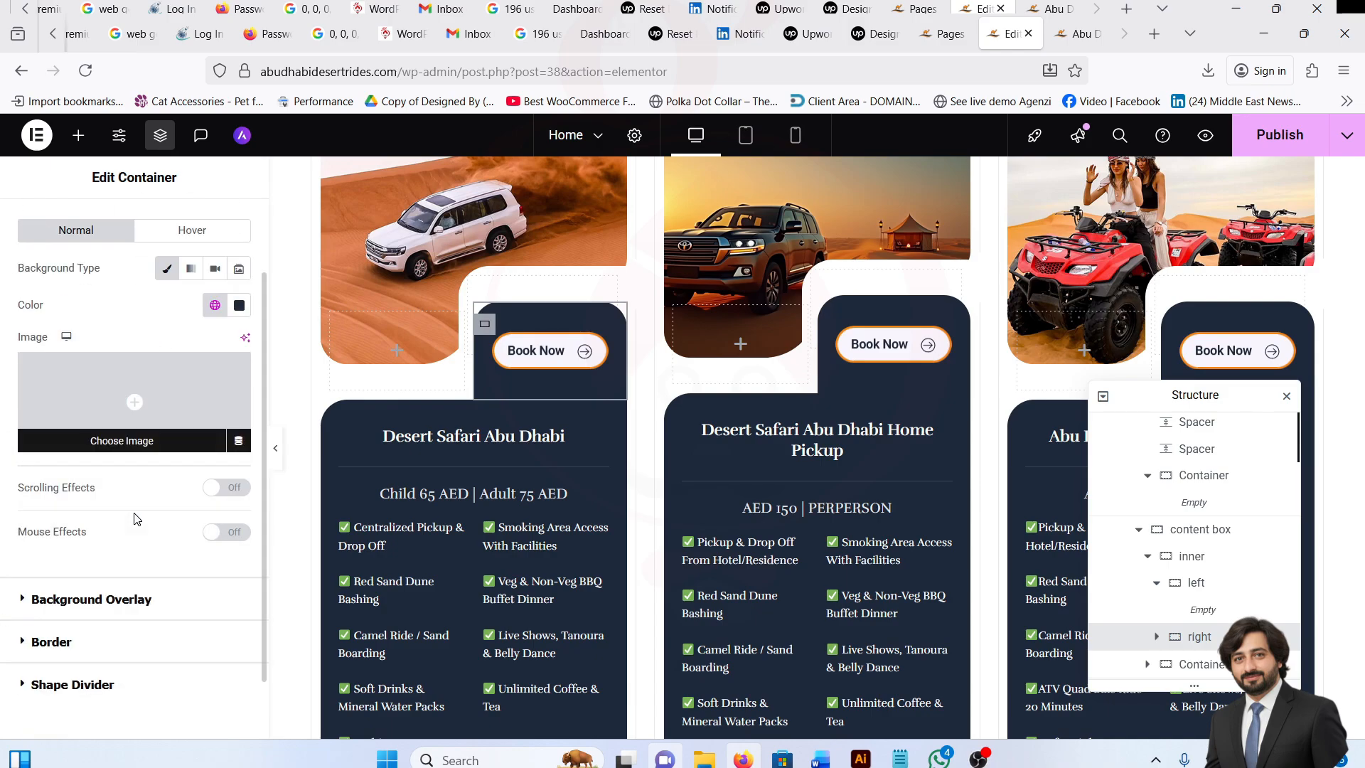
click(51, 568)
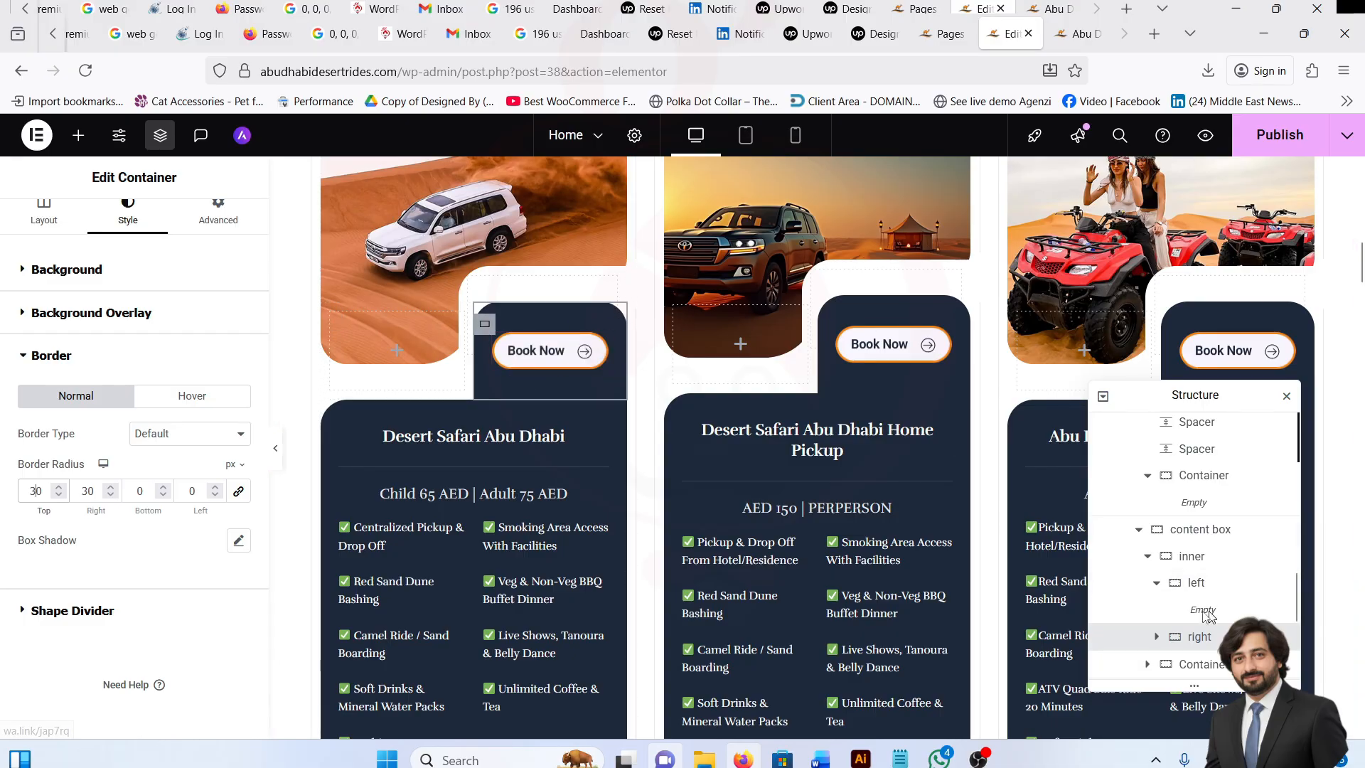
Expand the right container in the structure and view the content settings of its Book Now button.
click(1156, 636)
scroll(1230, 610, down, 3)
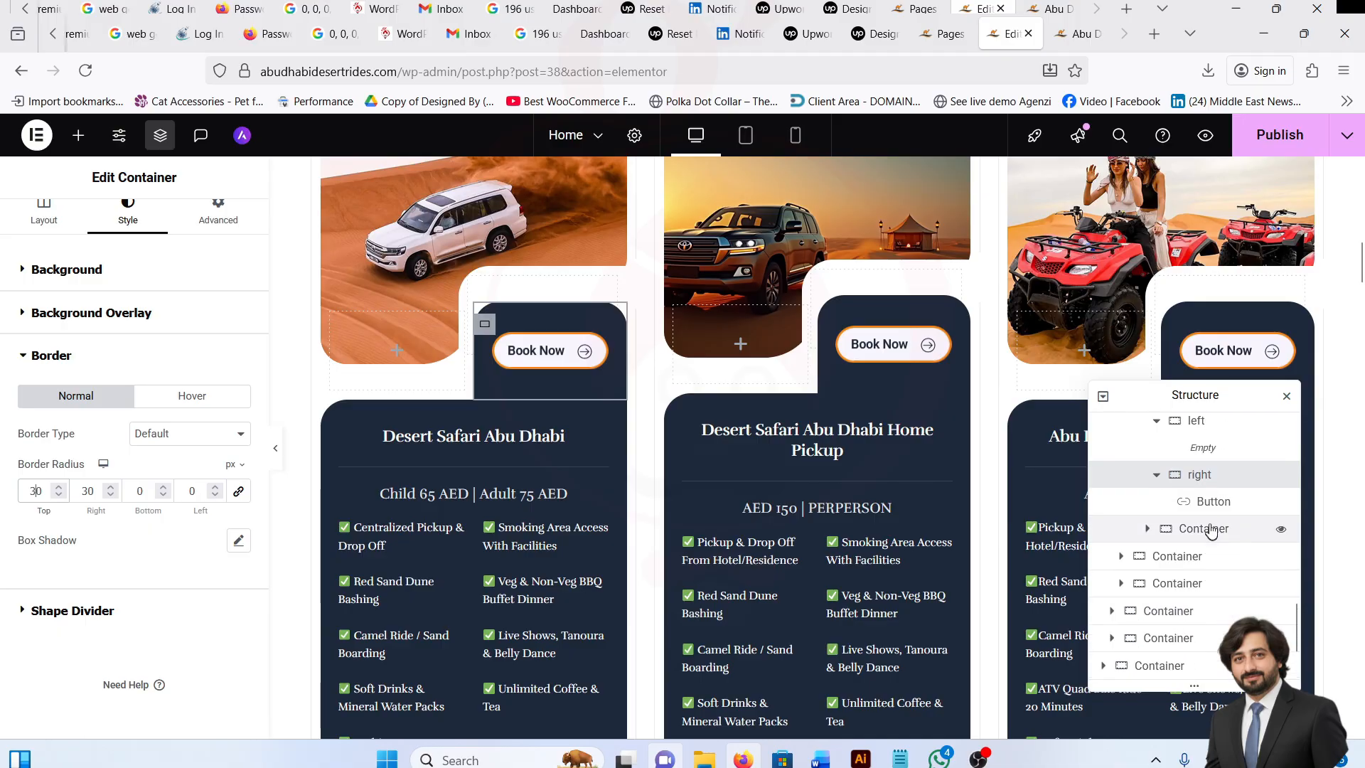
click(1212, 503)
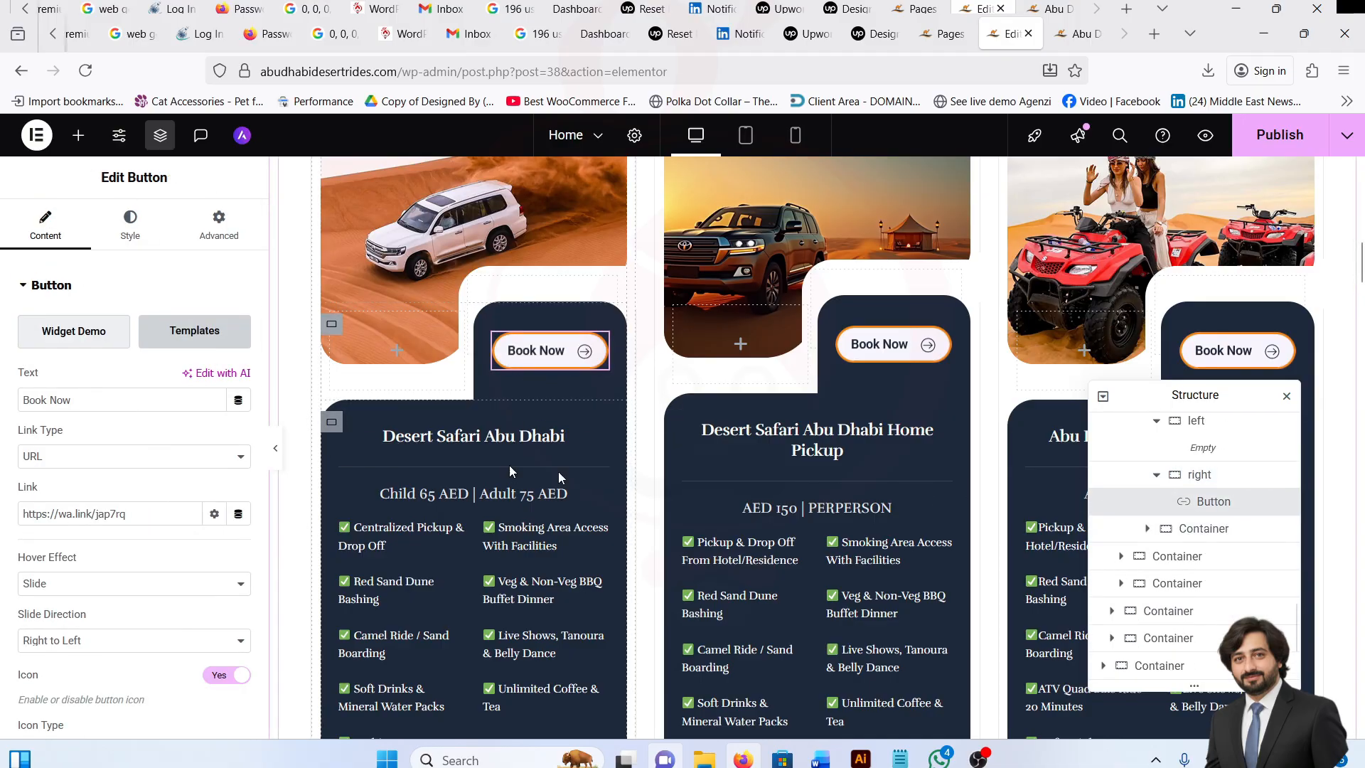
Review the container below the button, including its title heading, price heading with HTML tag options, and feature list text.
click(1213, 528)
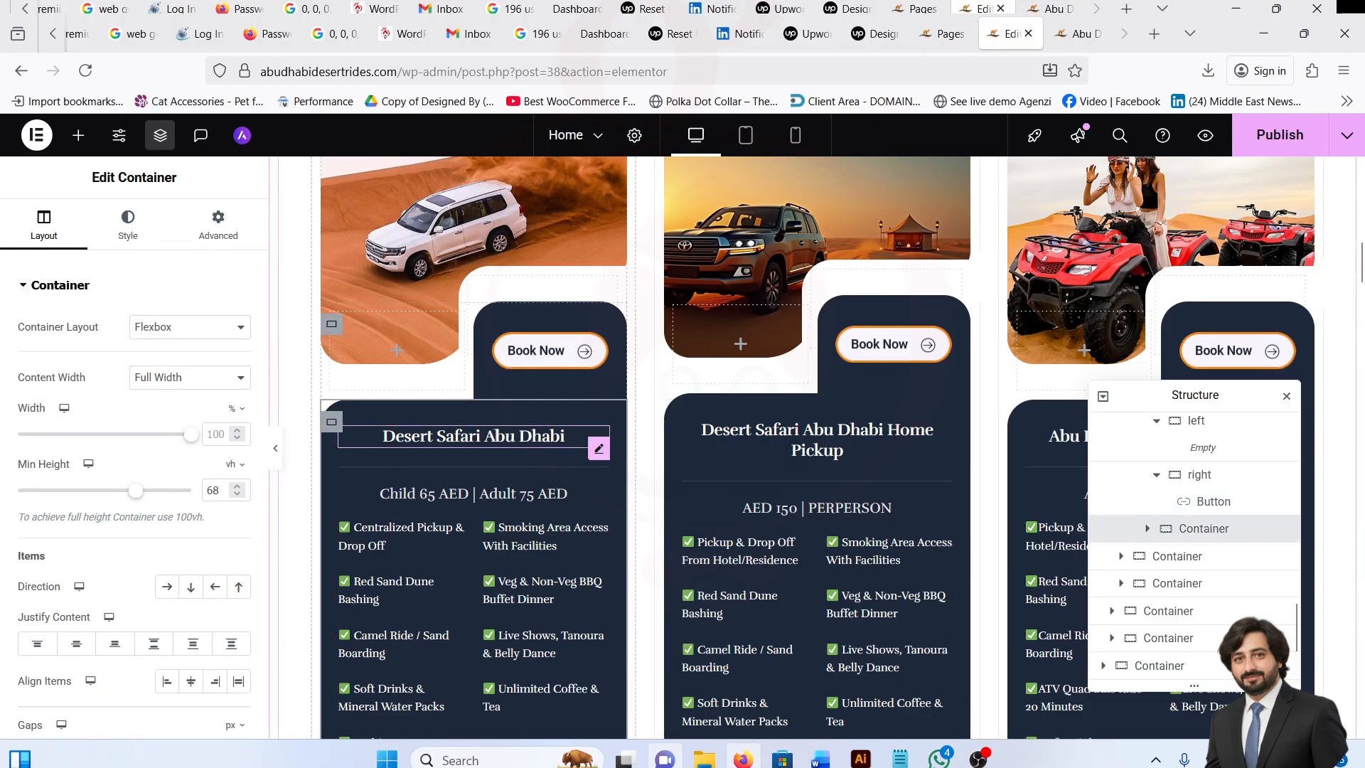
click(473, 437)
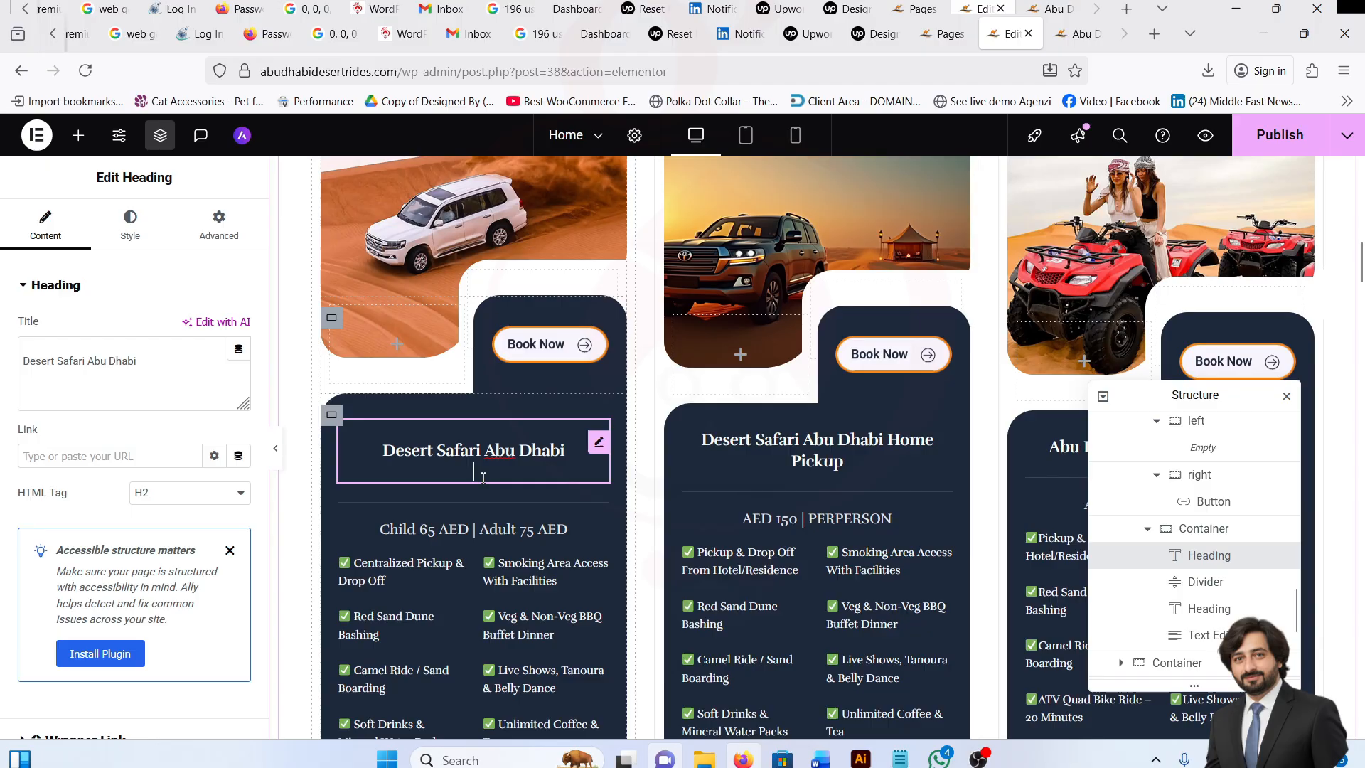
click(455, 493)
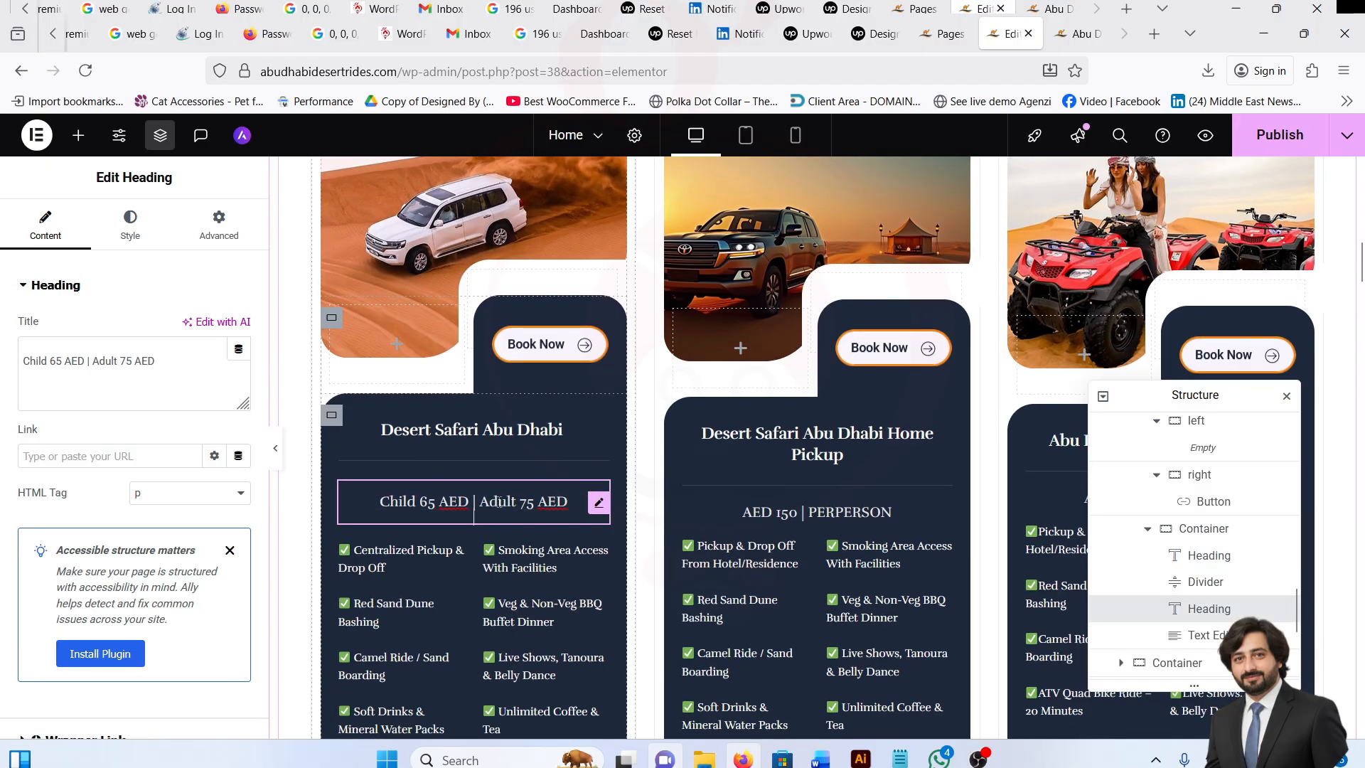
click(138, 495)
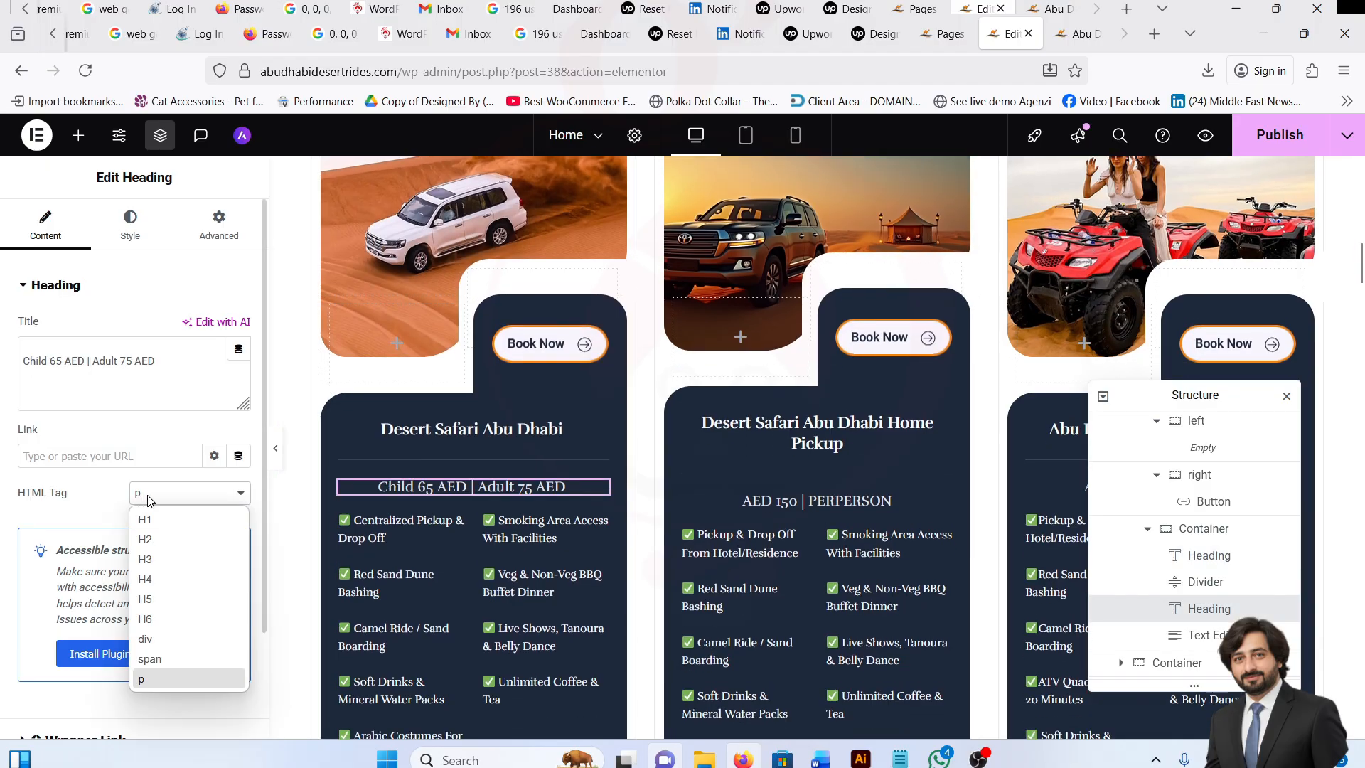
click(148, 496)
click(599, 536)
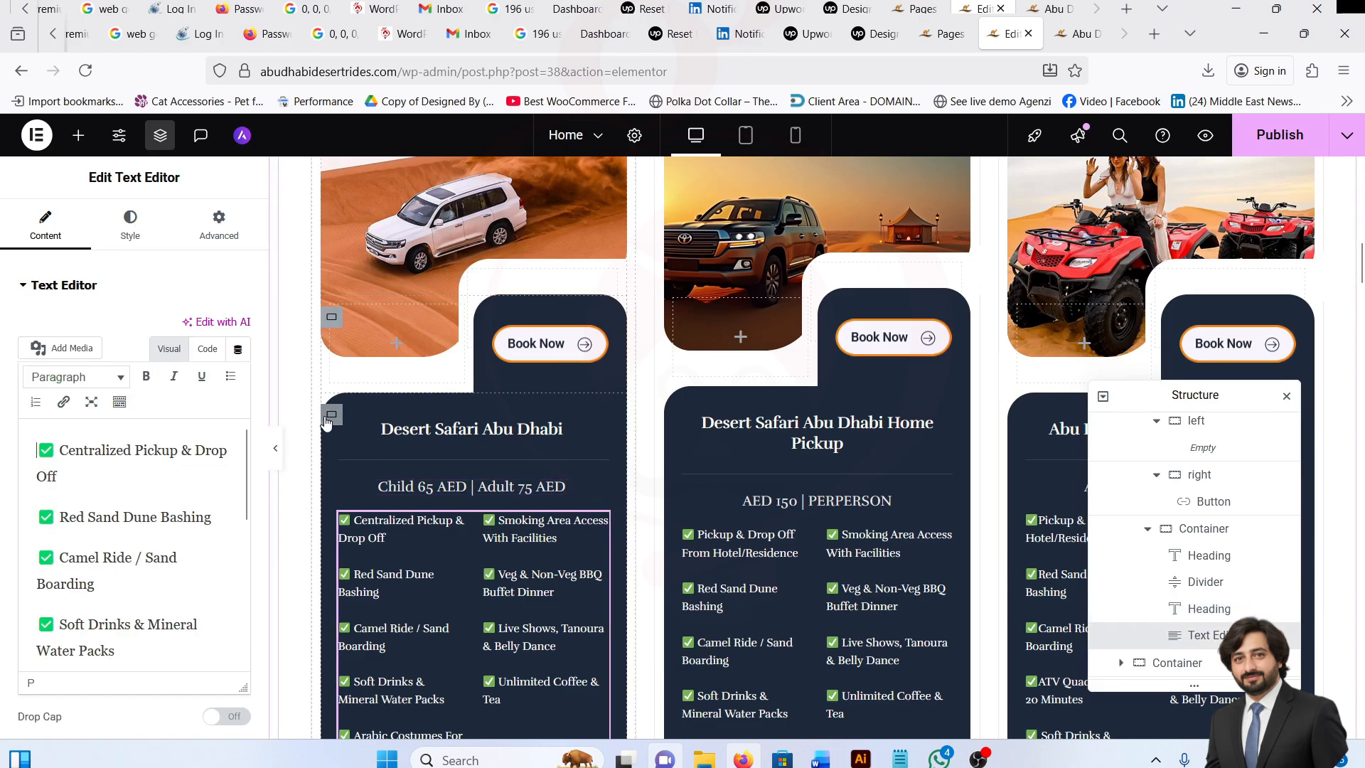
Check the background color and minimum height of the container holding the first card's headings and feature list.
click(327, 419)
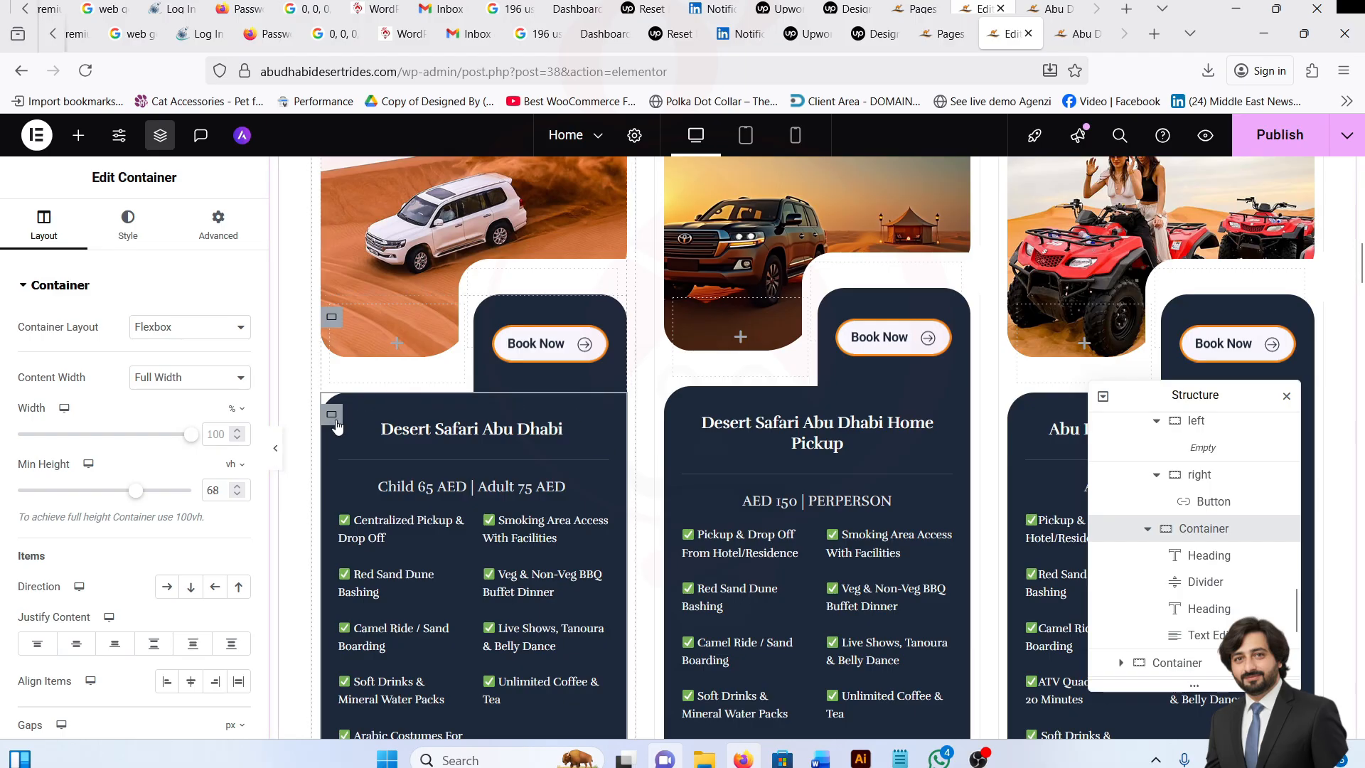
click(128, 224)
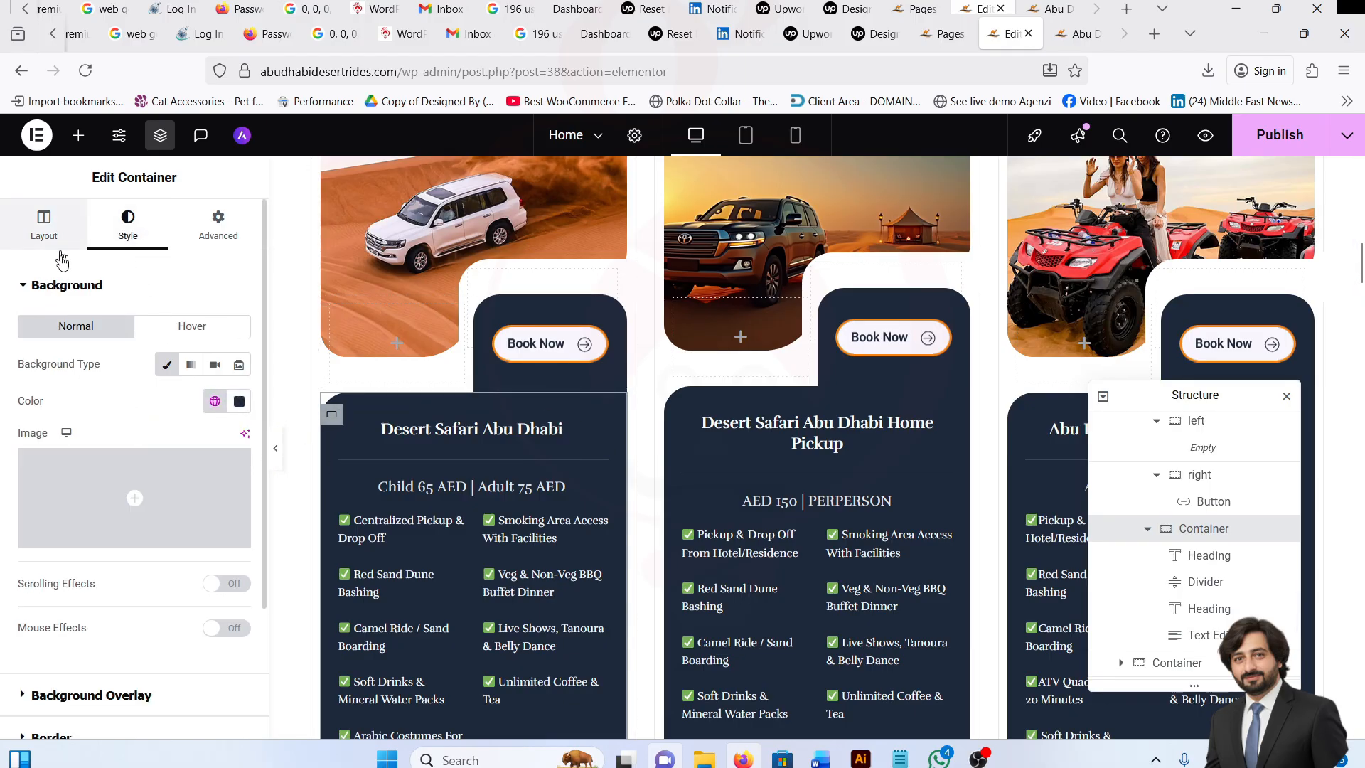
click(43, 226)
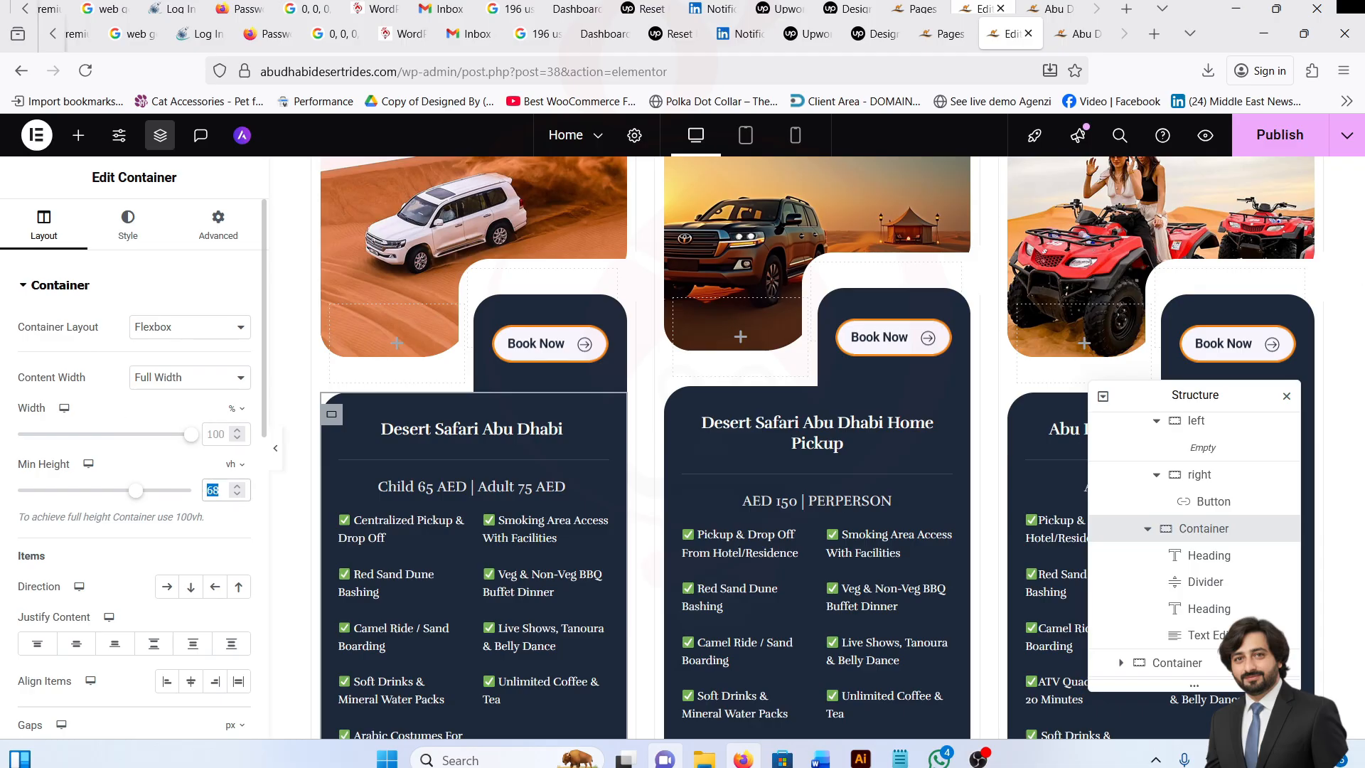
Review the layout settings of the first card's content container and its background color among the global colors.
scroll(183, 527, down, 3)
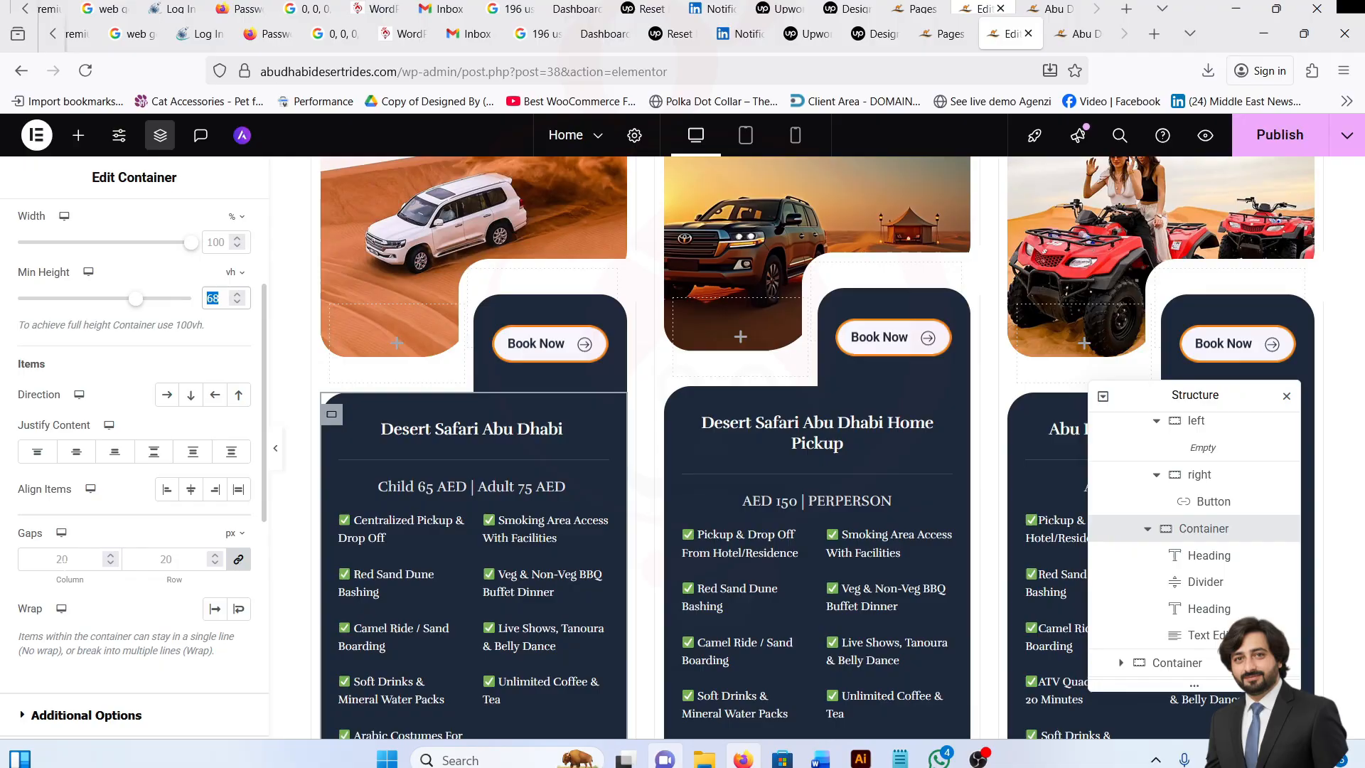
scroll(150, 549, up, 3)
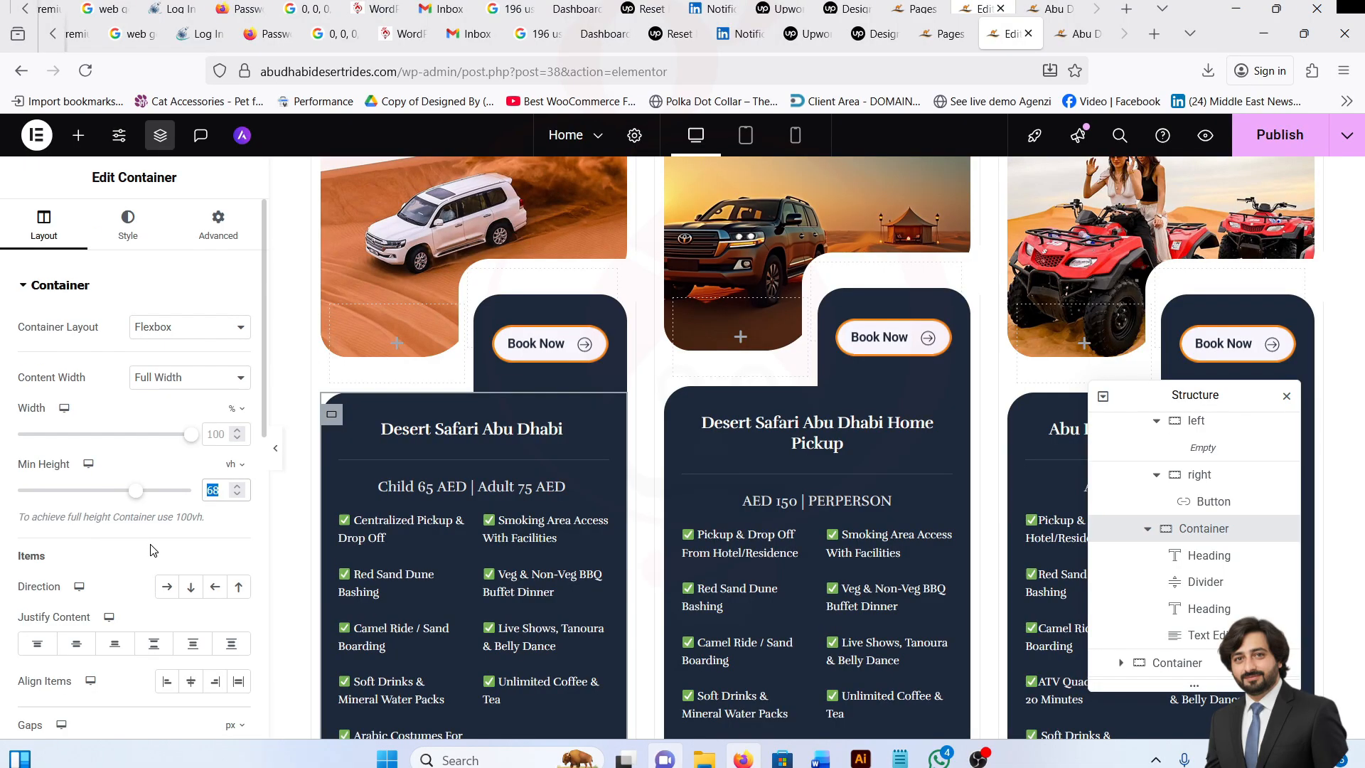
click(137, 245)
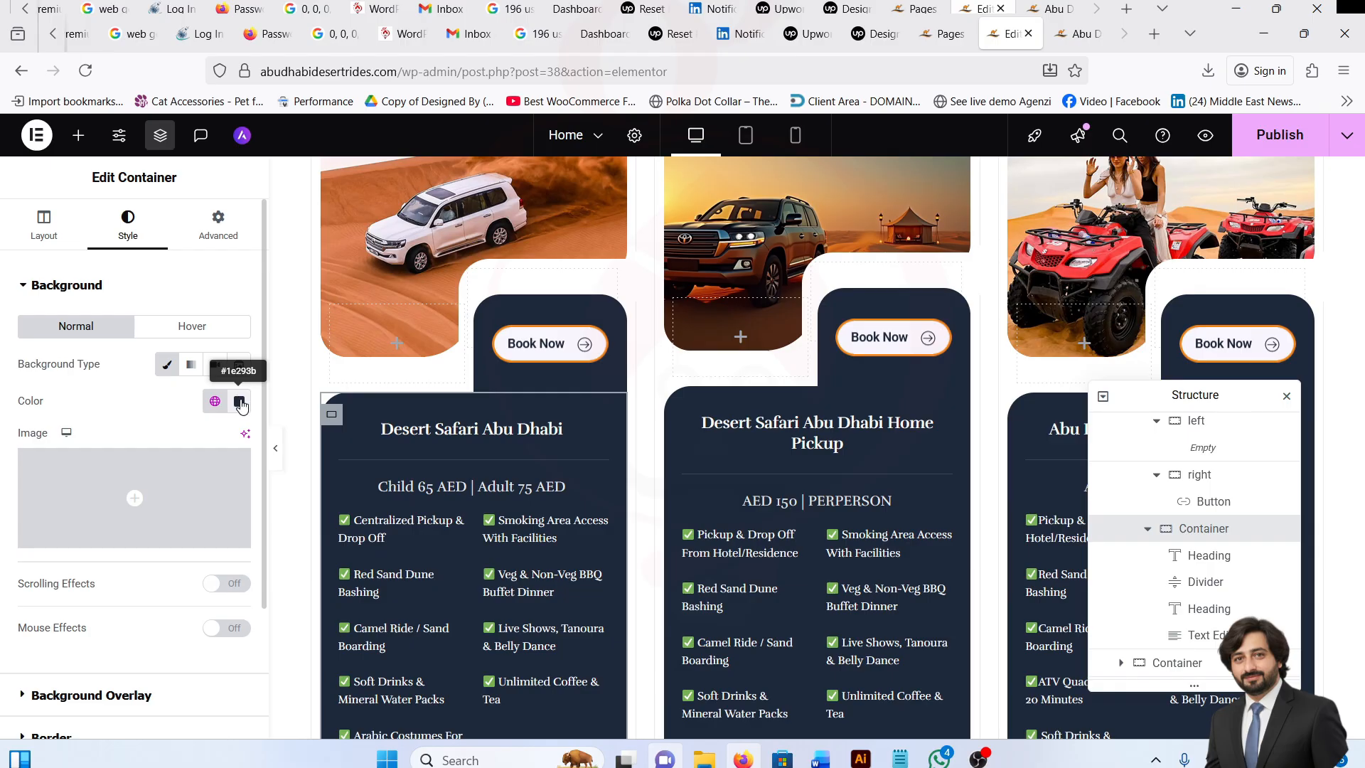
click(214, 401)
scroll(74, 640, down, 3)
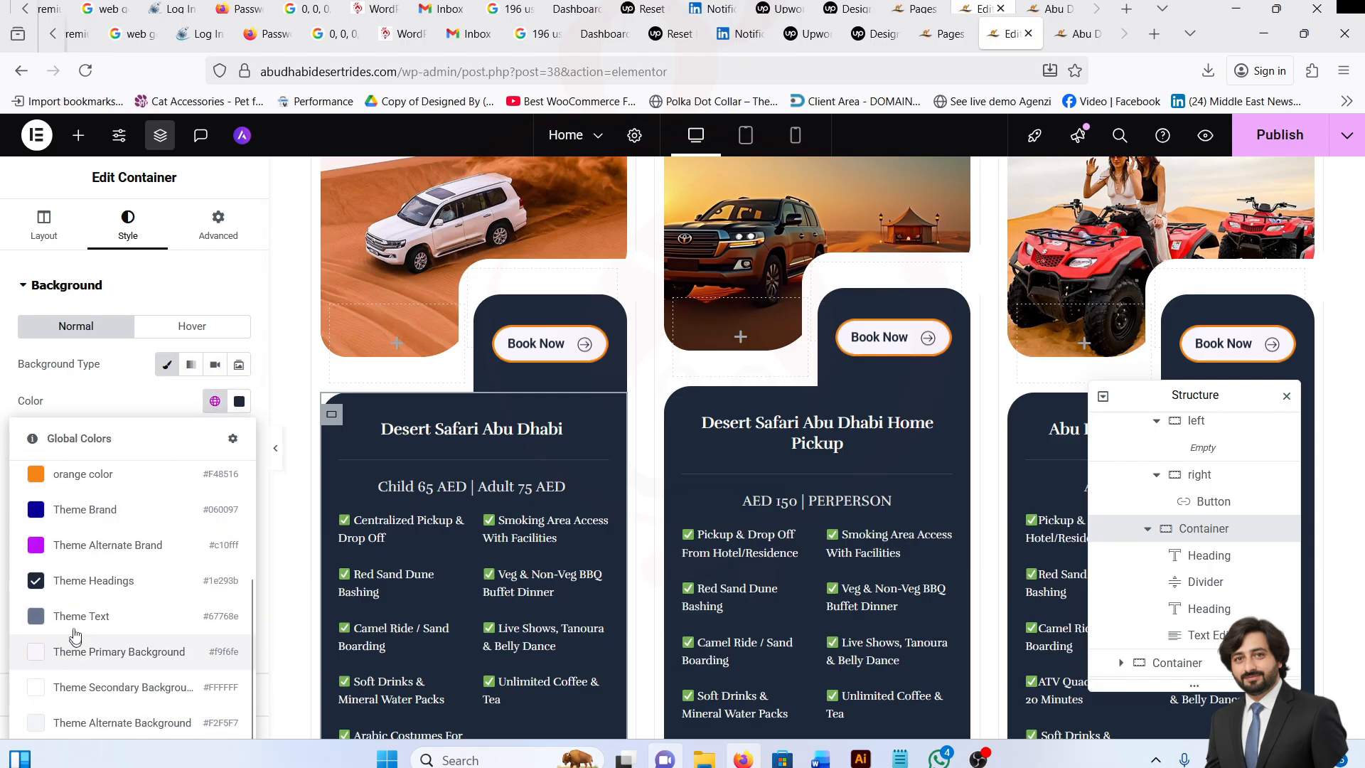
click(129, 404)
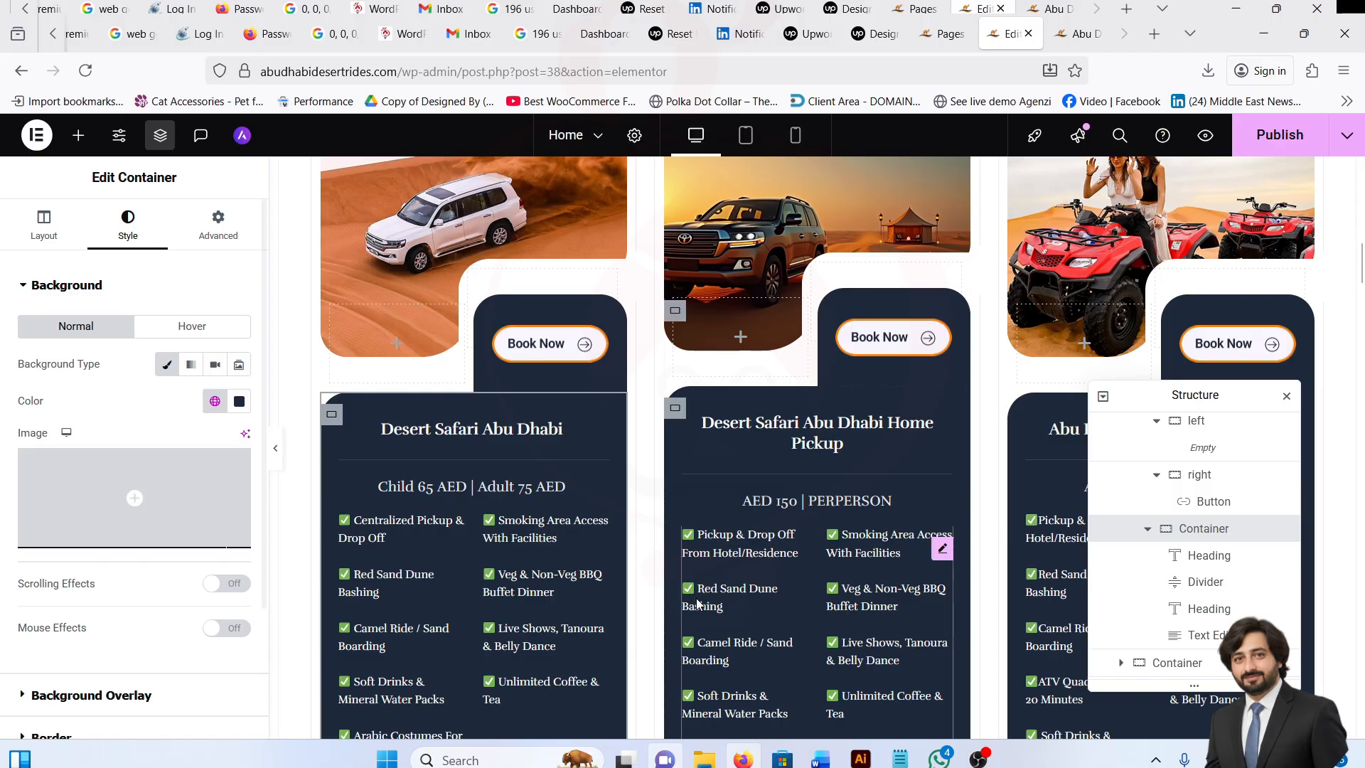
Inspect the border radius of each corner of the first card's content container.
scroll(159, 640, down, 2)
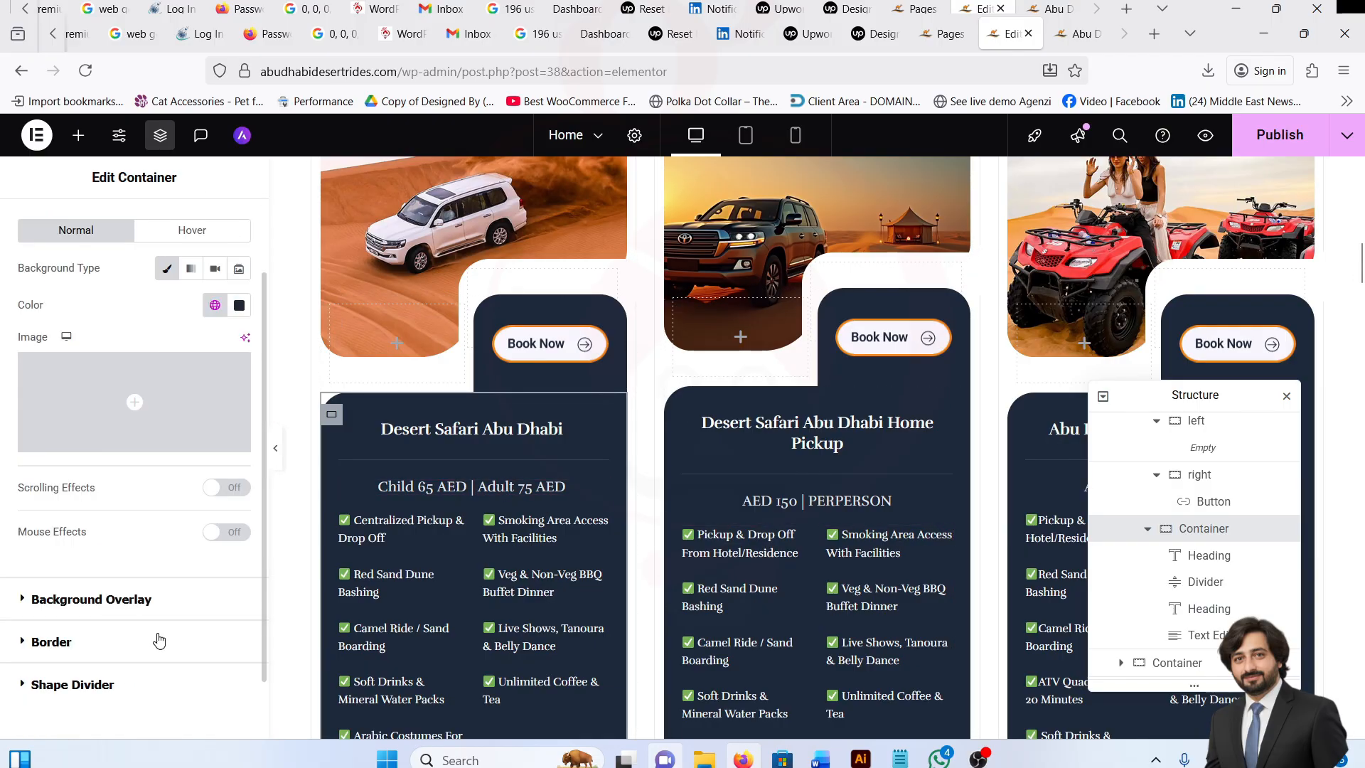
click(118, 631)
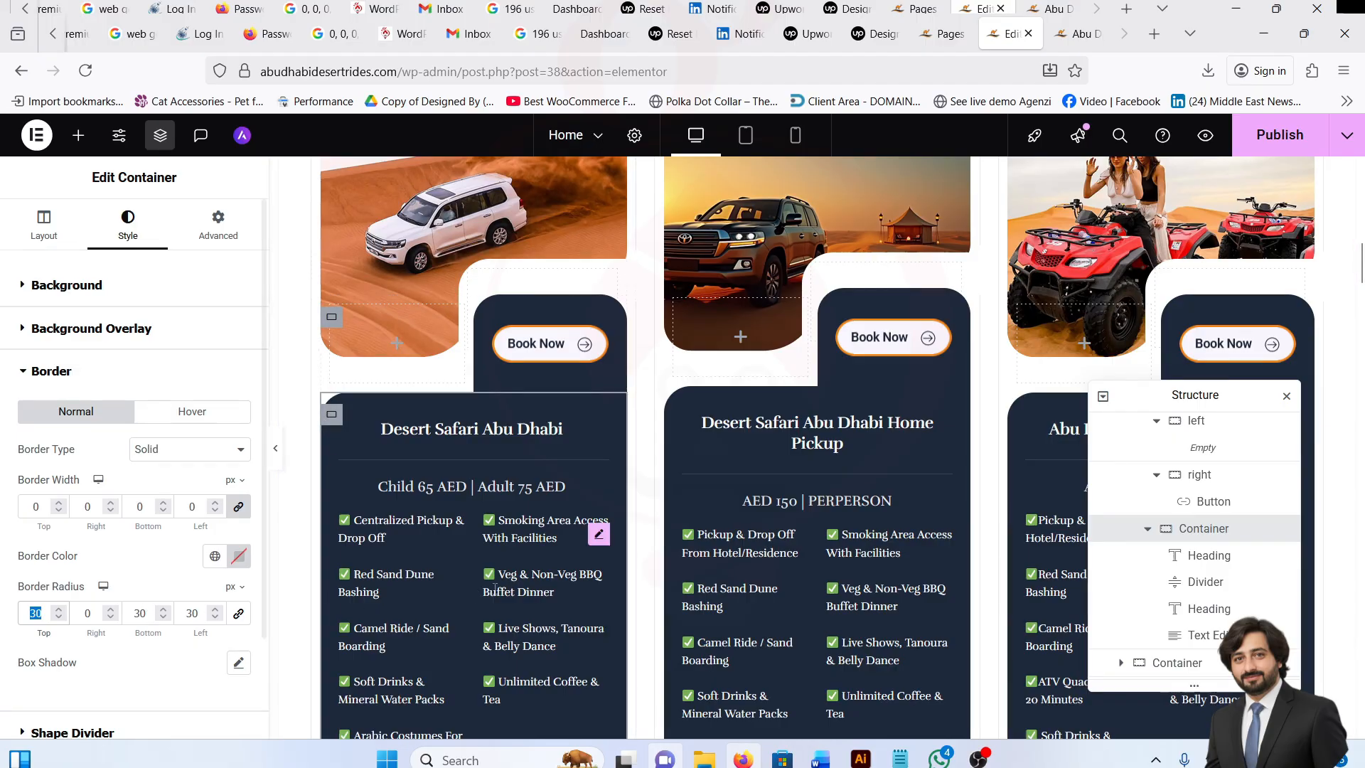
scroll(495, 594, down, 3)
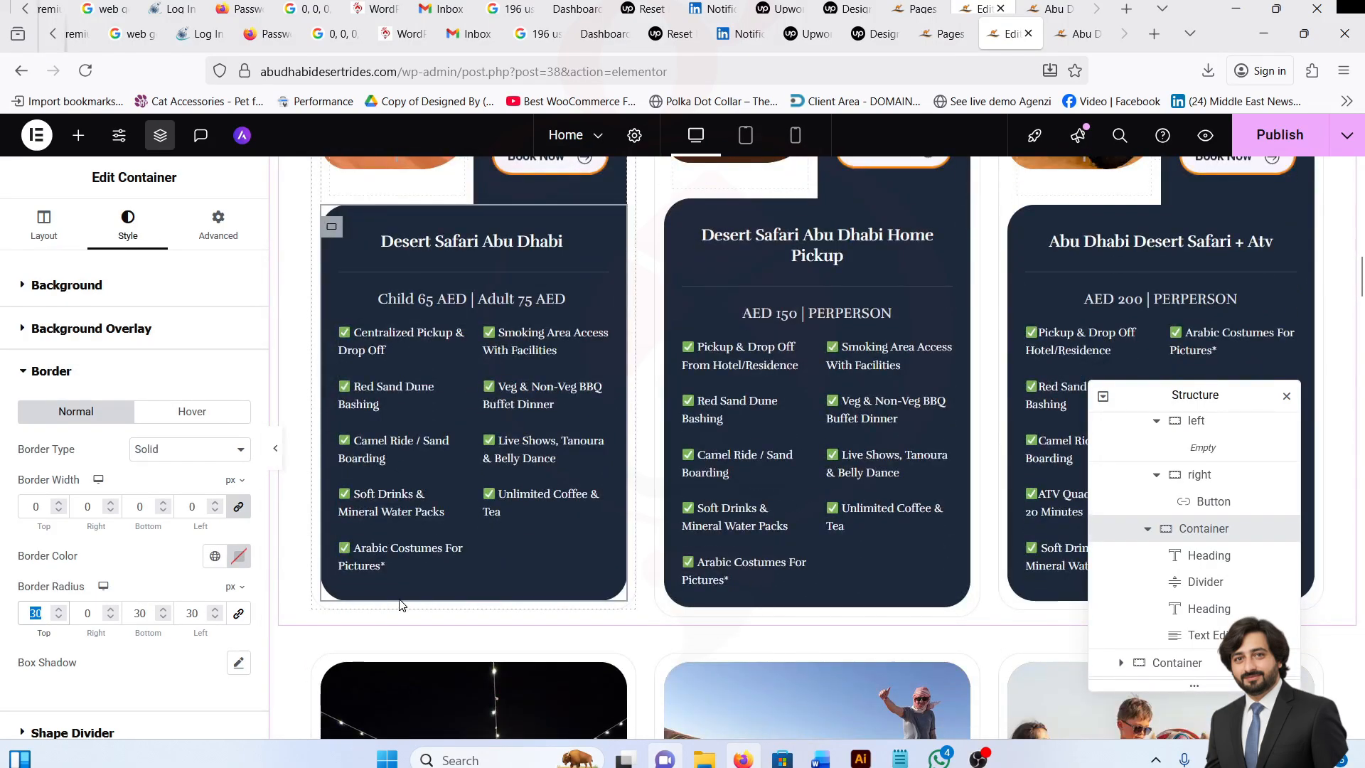
click(140, 613)
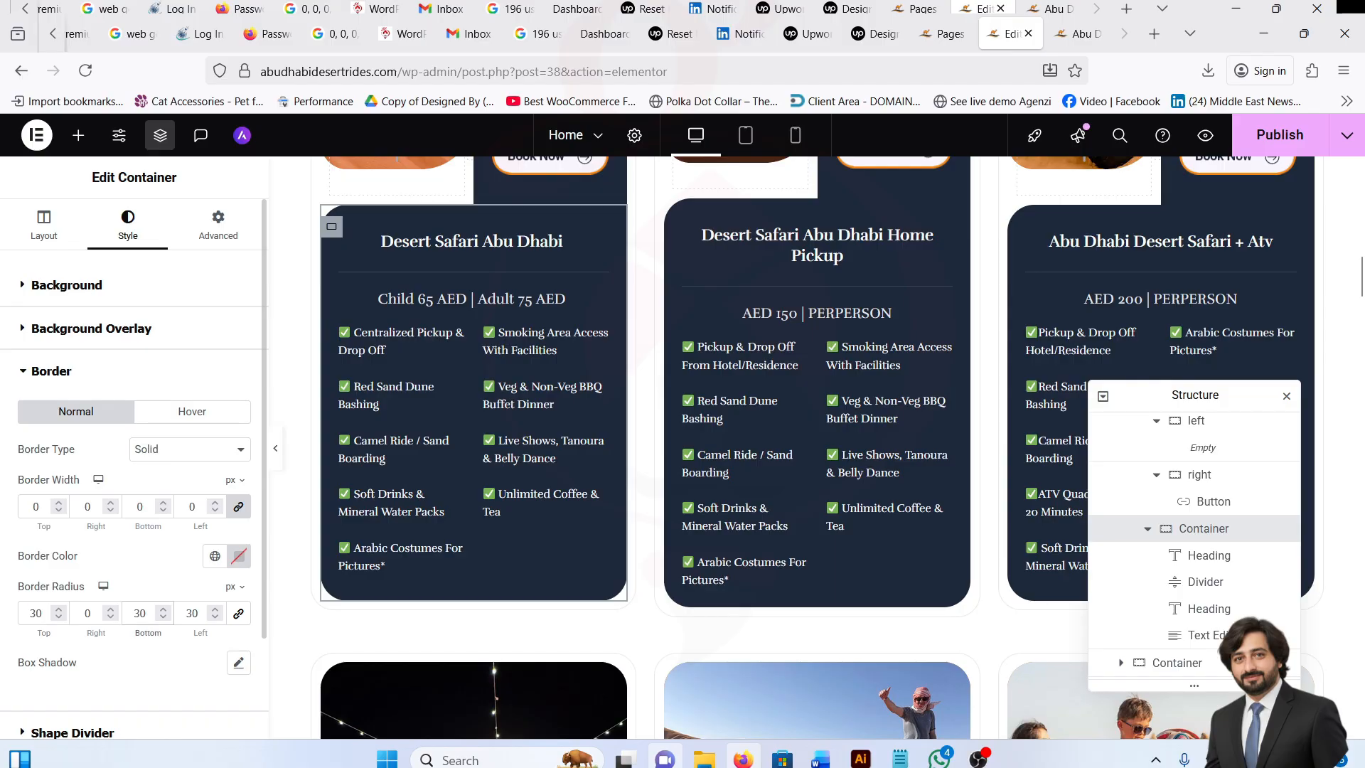
click(191, 613)
Compare the tour cards' rounded content boxes on the live home page with the containers in the editor.
click(1081, 33)
scroll(466, 467, down, 3)
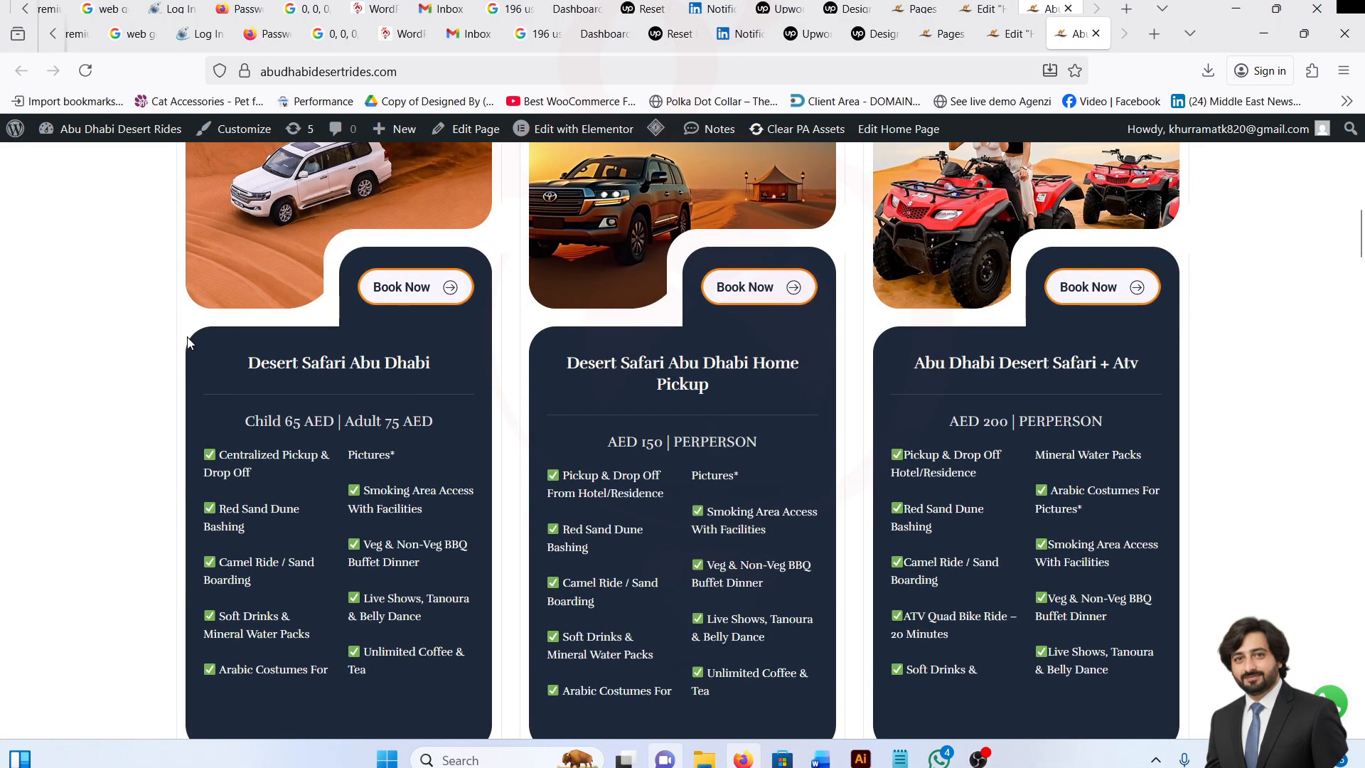
scroll(237, 503, down, 2)
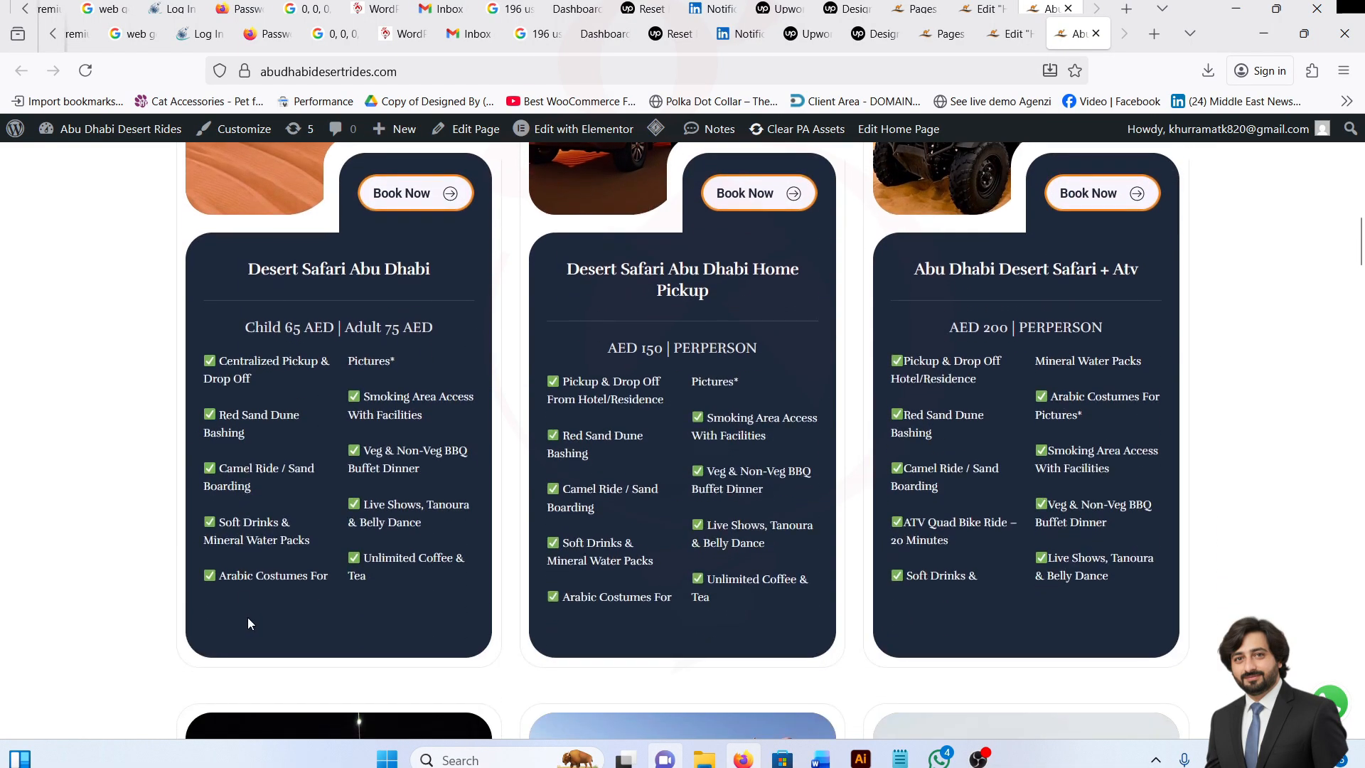
click(997, 27)
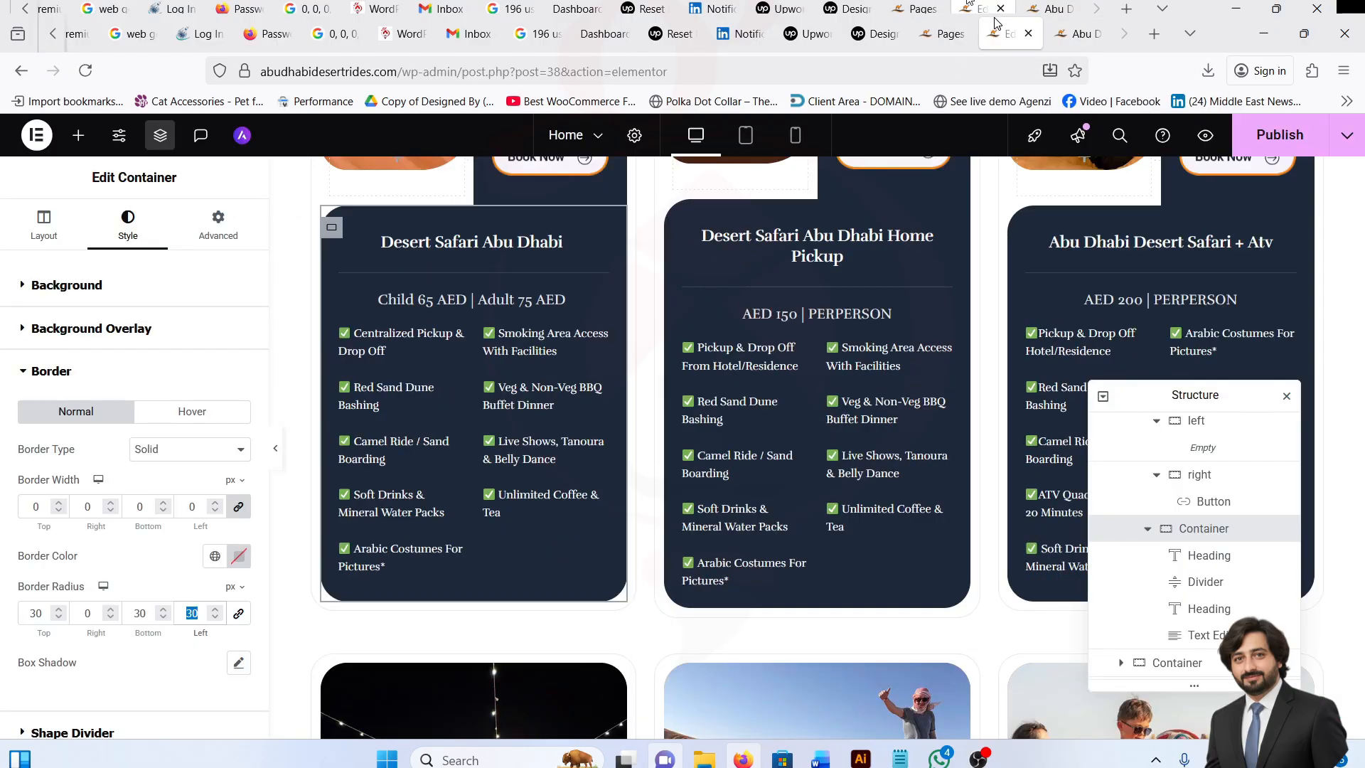
click(1060, 13)
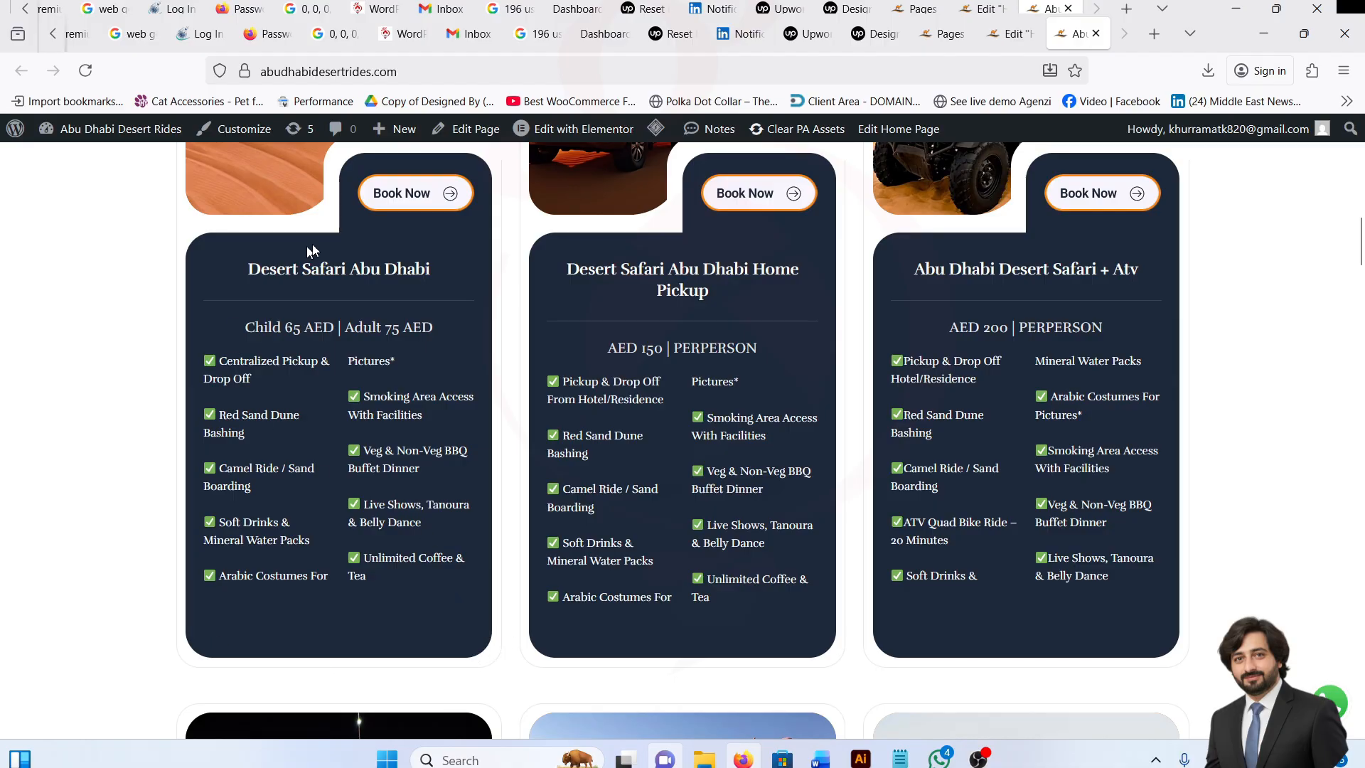
click(1009, 33)
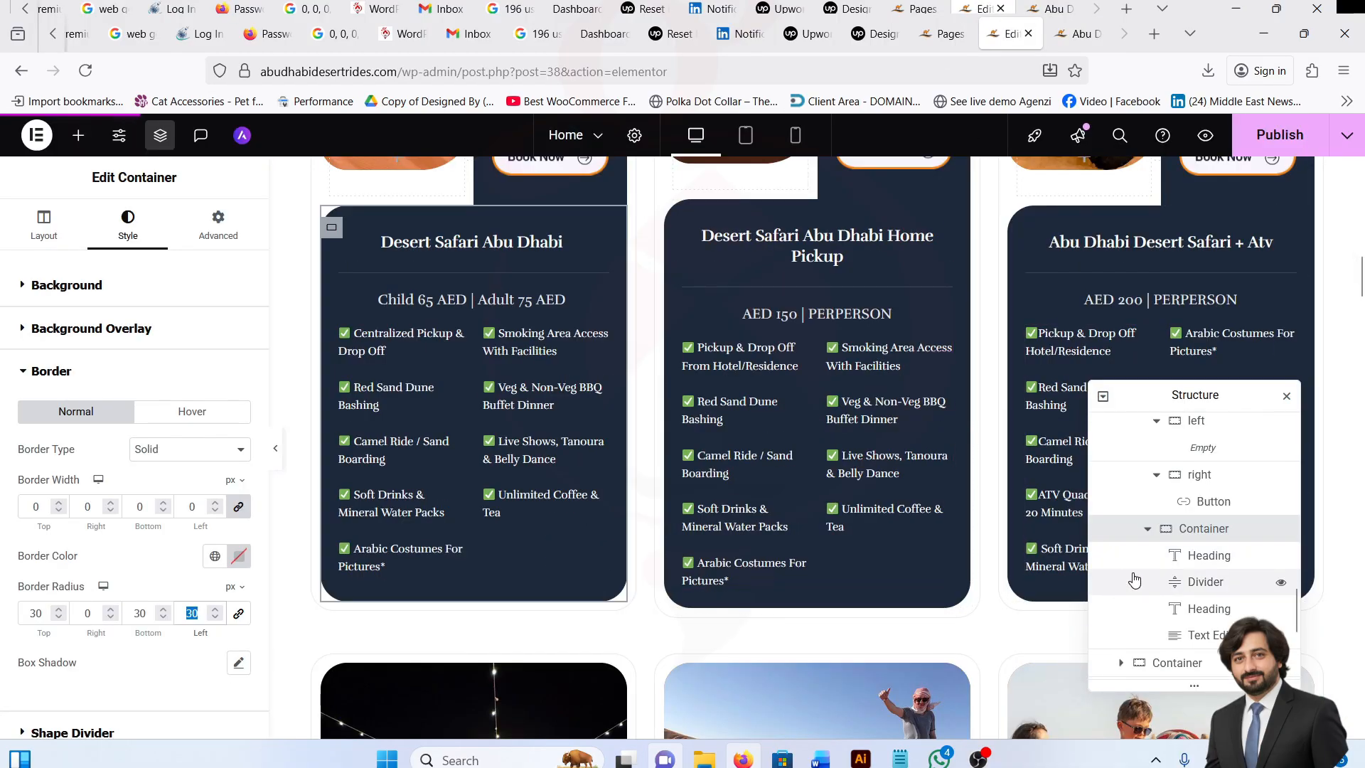
scroll(1174, 604, down, 1)
scroll(1166, 601, up, 1)
scroll(1145, 600, up, 1)
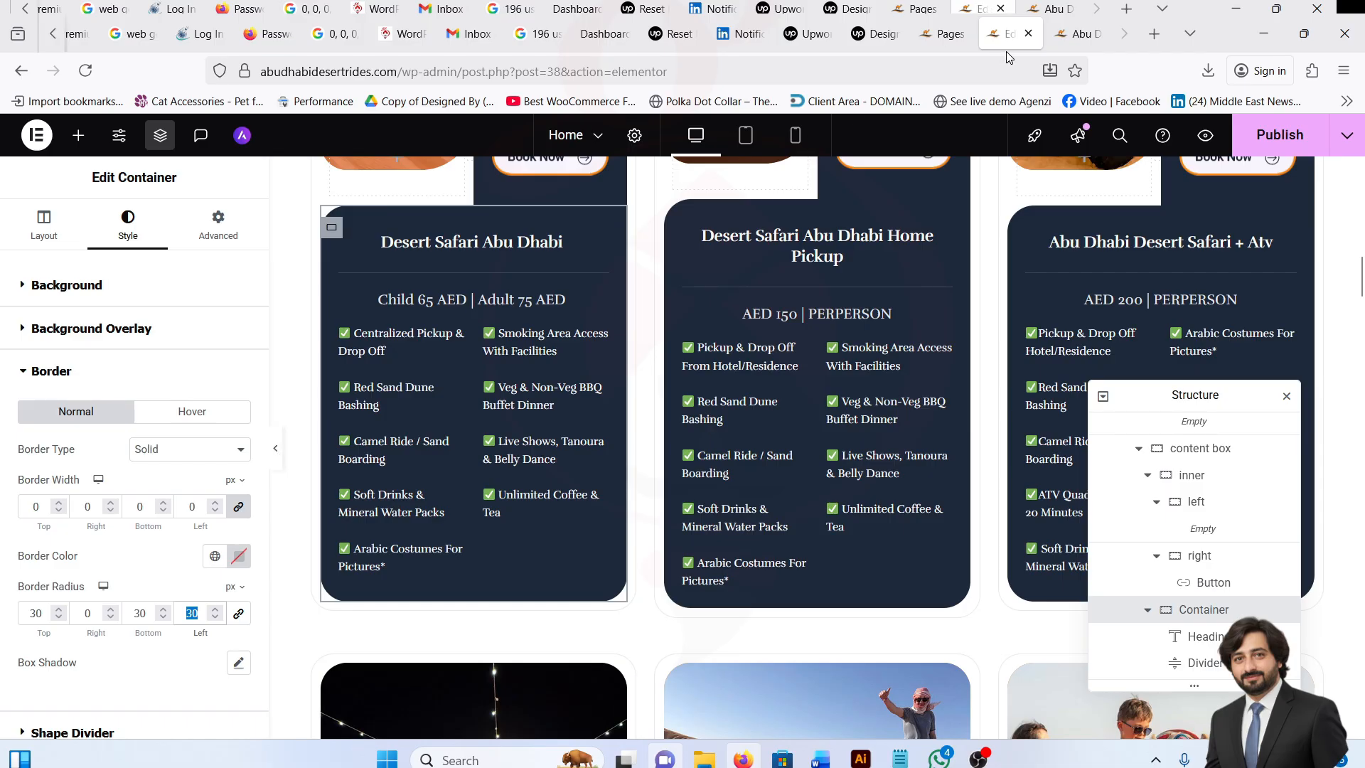
click(1078, 34)
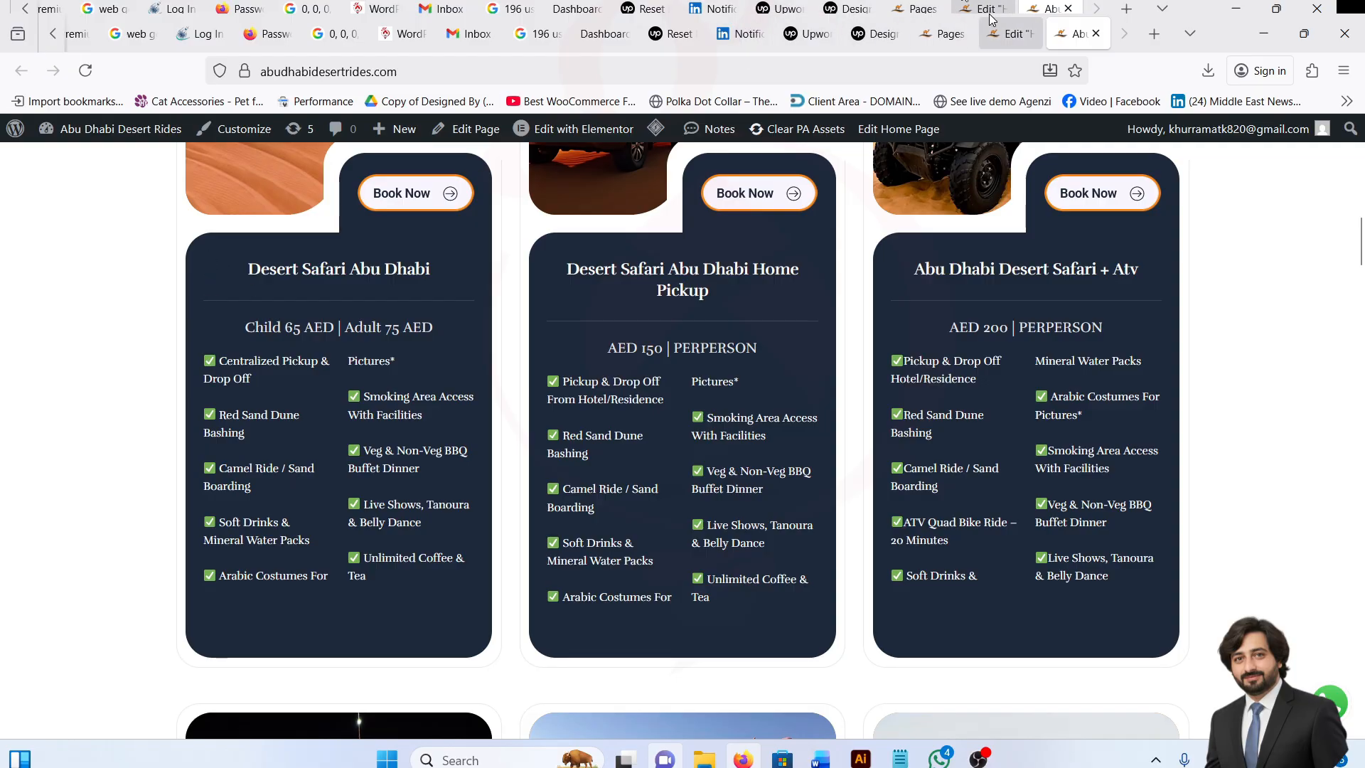
click(1010, 34)
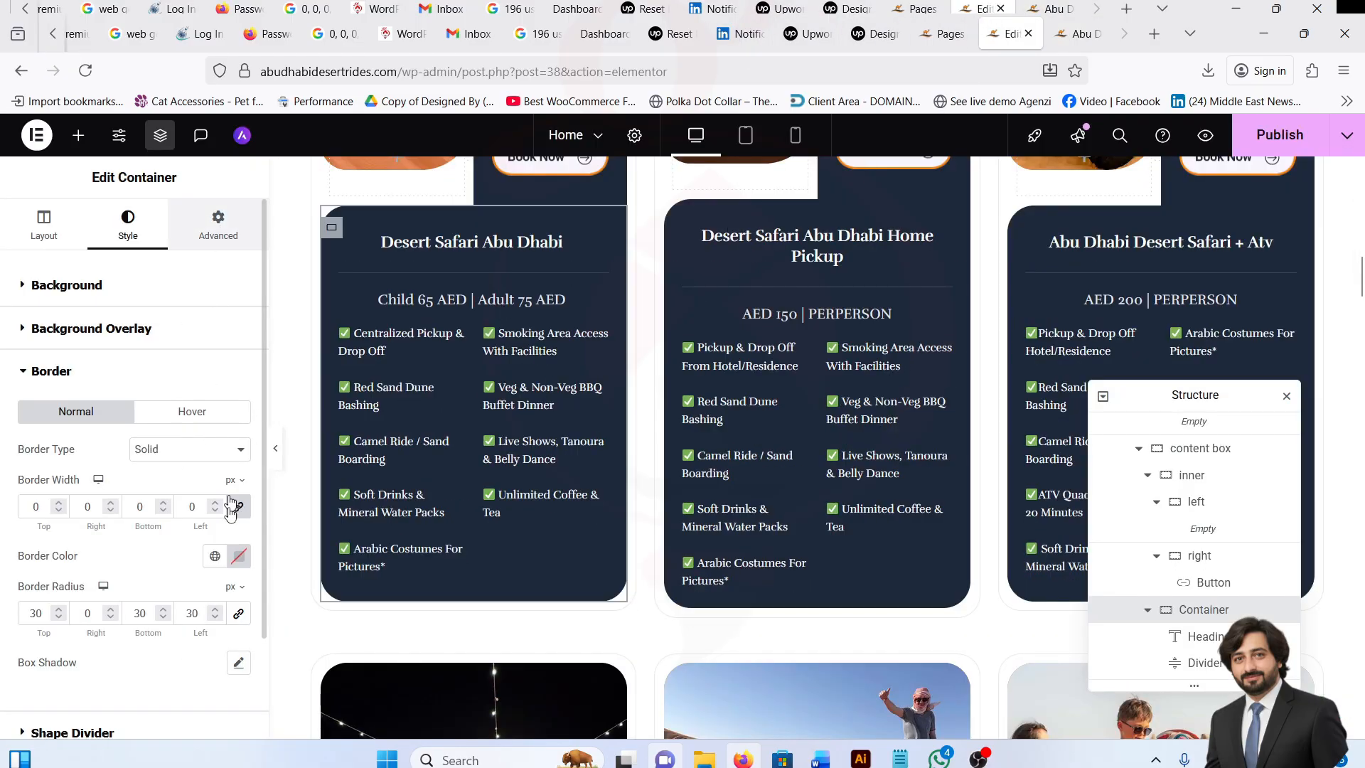
Check the content container's advanced settings and the absolute position and offsets of the first spacer in the image box.
scroll(117, 512, down, 5)
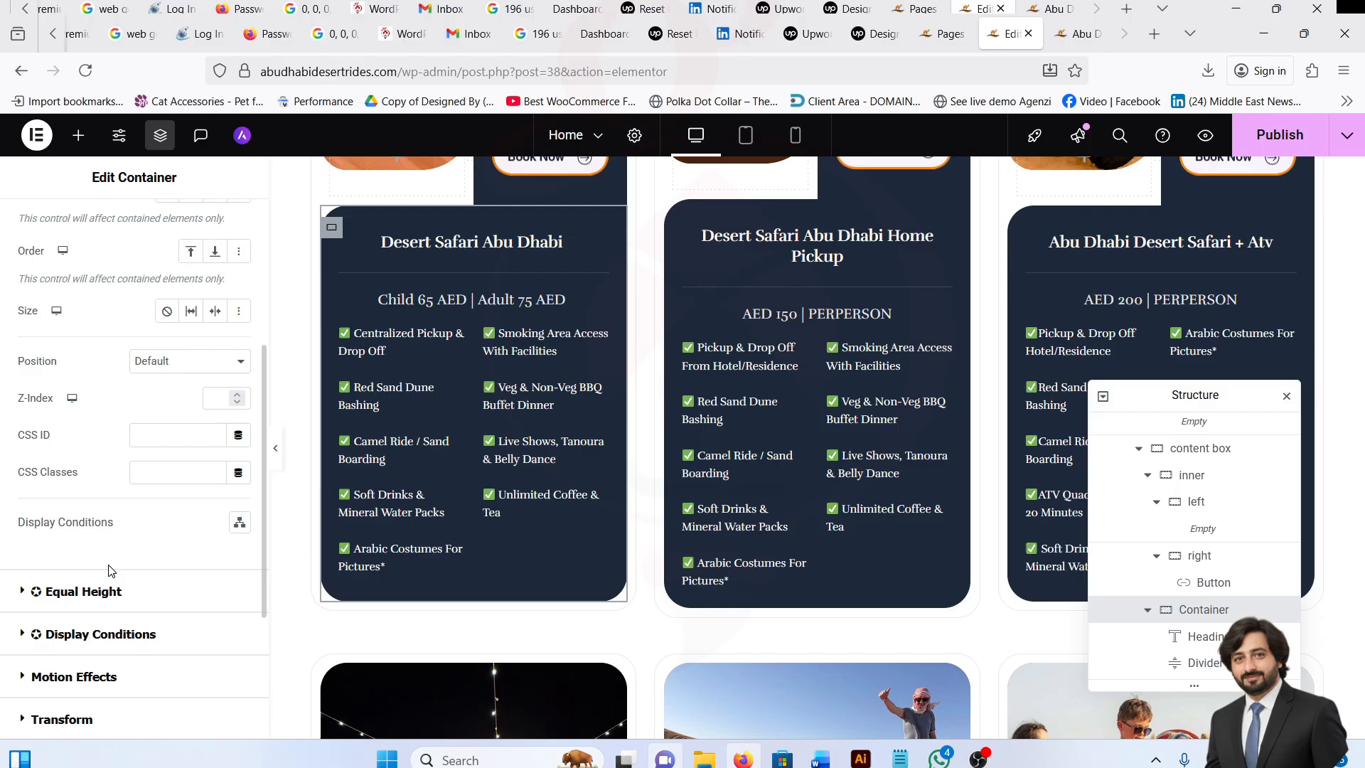
scroll(1199, 569, up, 2)
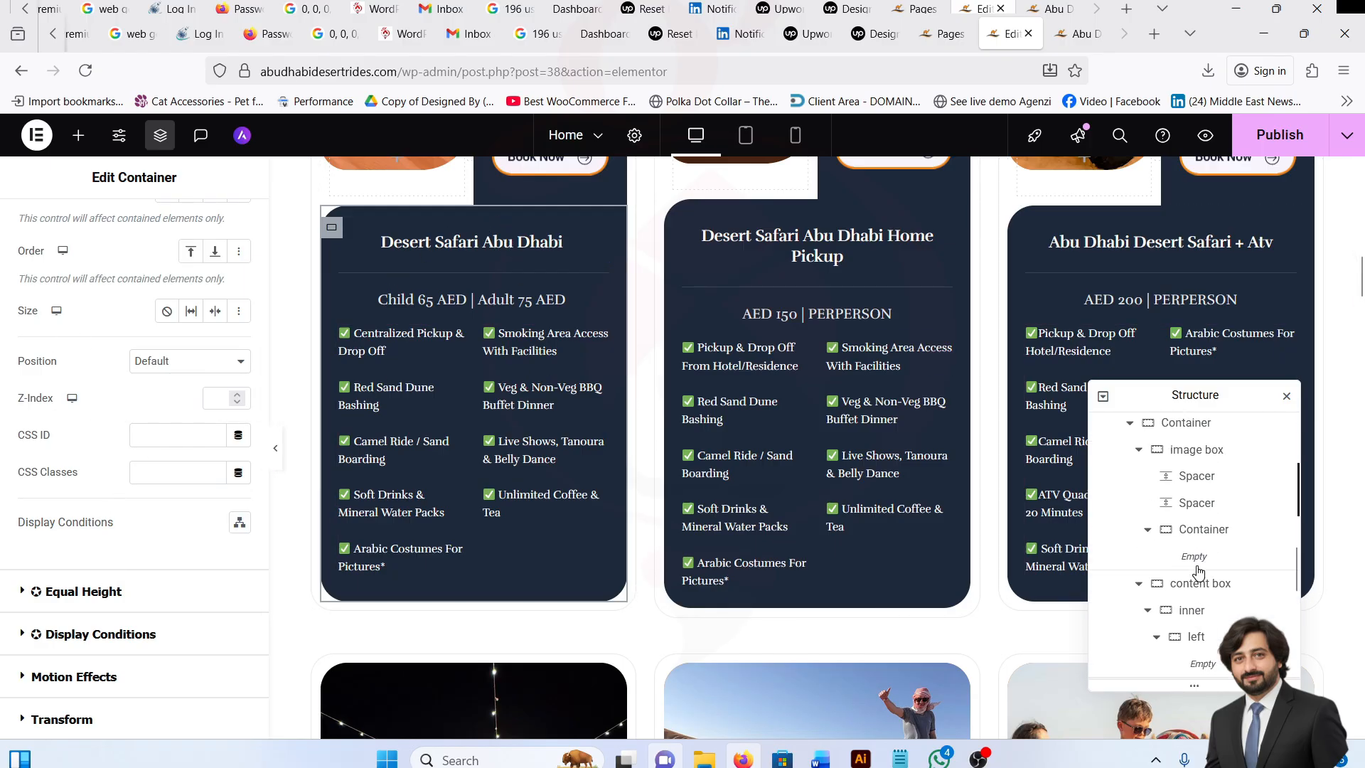
scroll(1198, 570, up, 1)
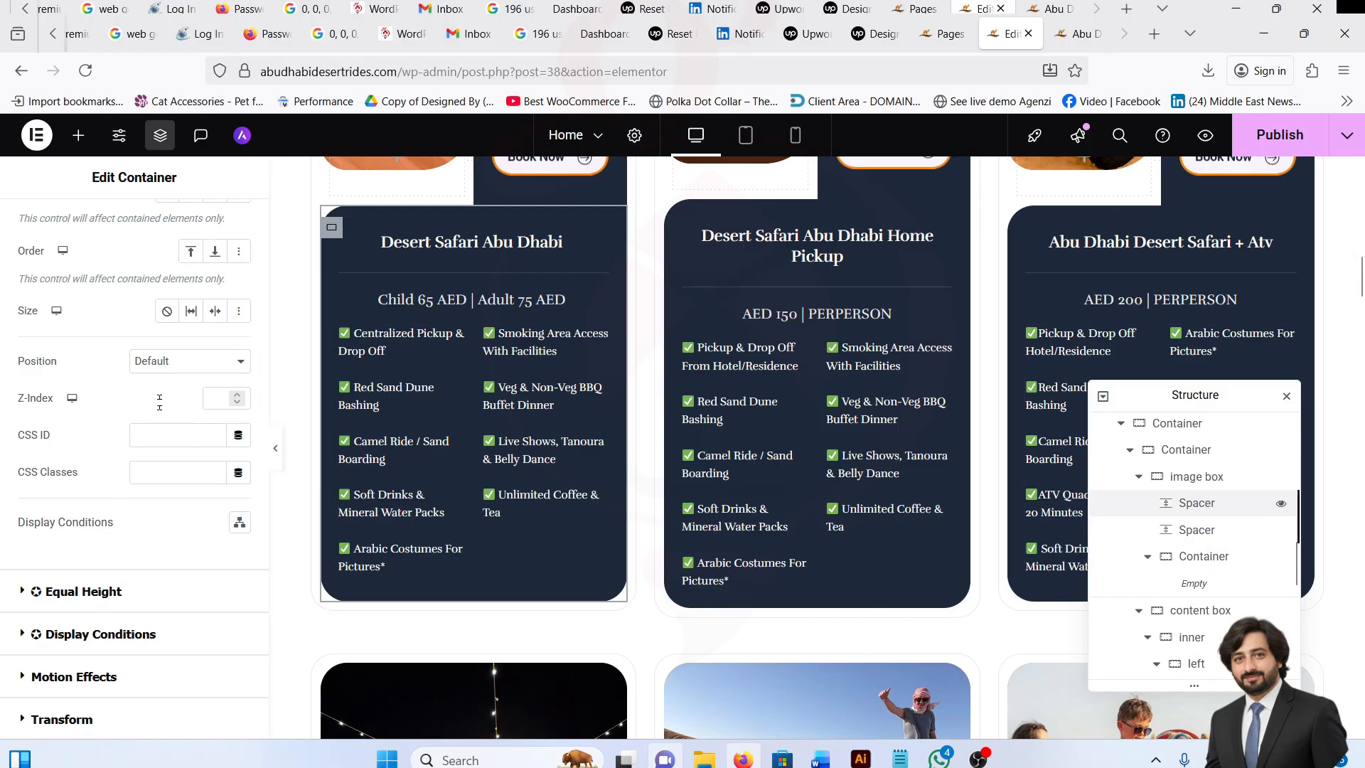
scroll(157, 508, down, 8)
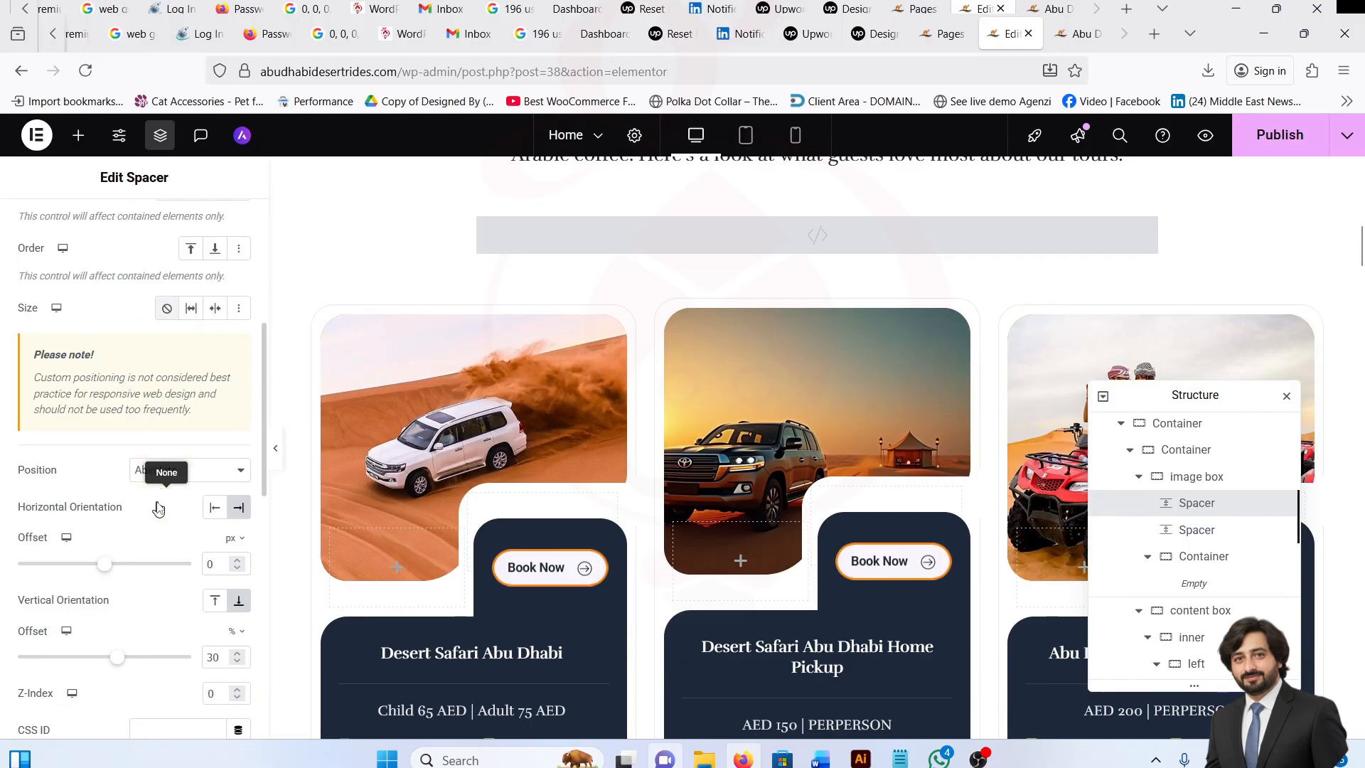
scroll(158, 507, down, 2)
double_click(213, 561)
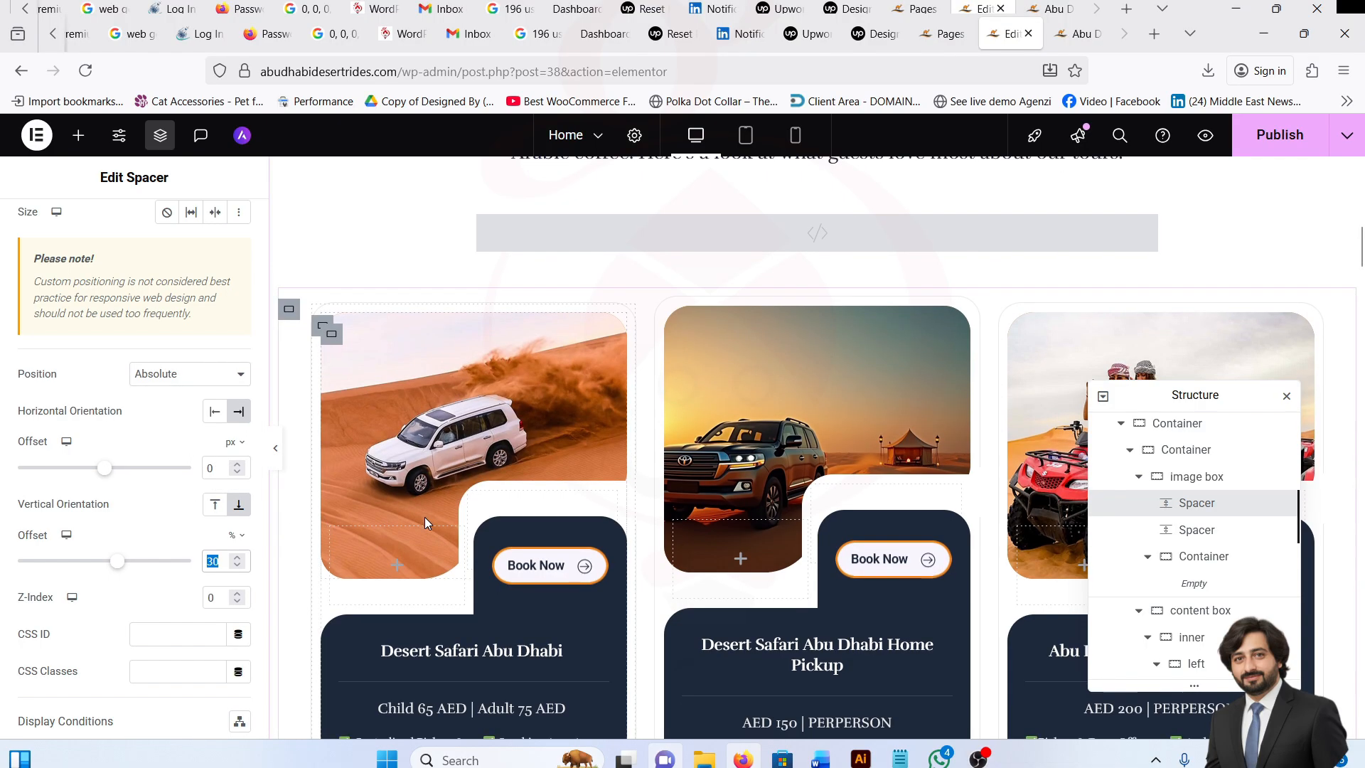
Review the margin and padding of the first card's content container and compare the cards with the live page.
scroll(424, 518, down, 3)
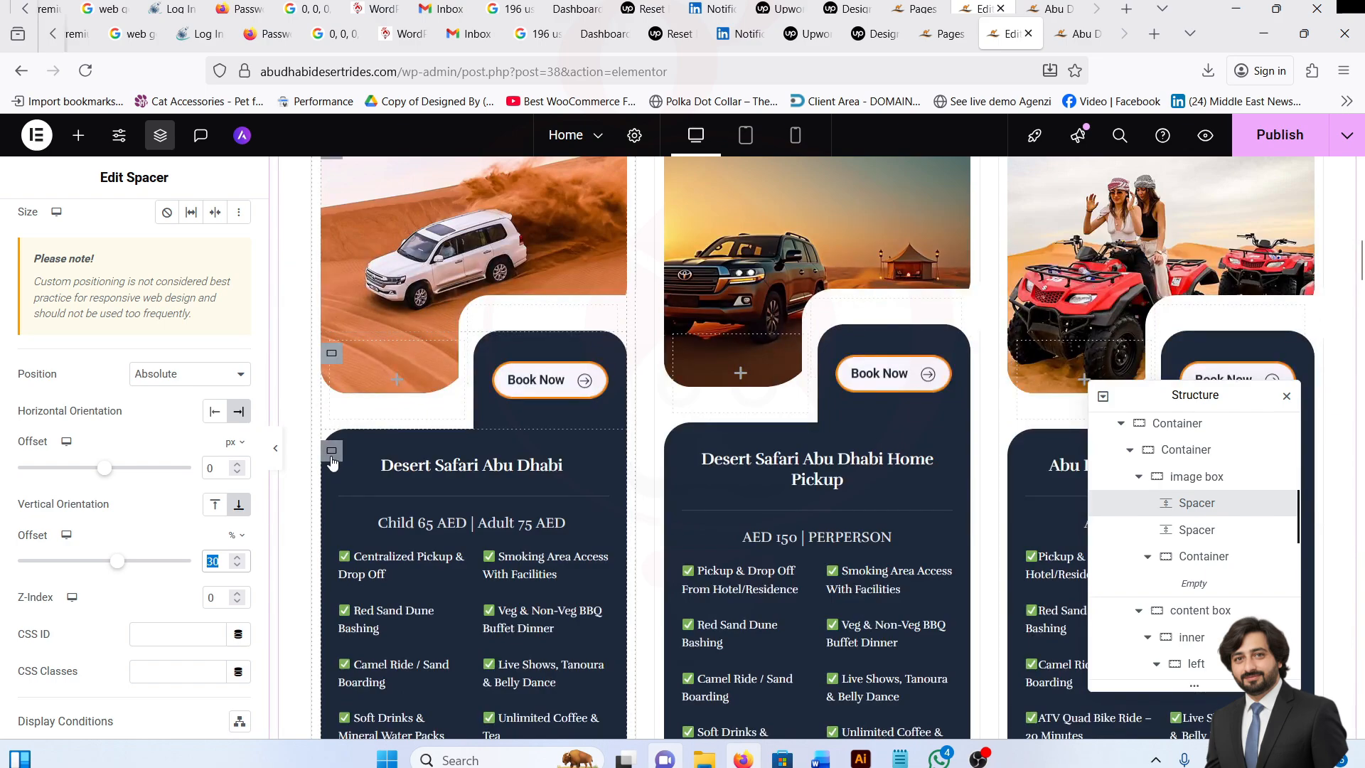
click(340, 445)
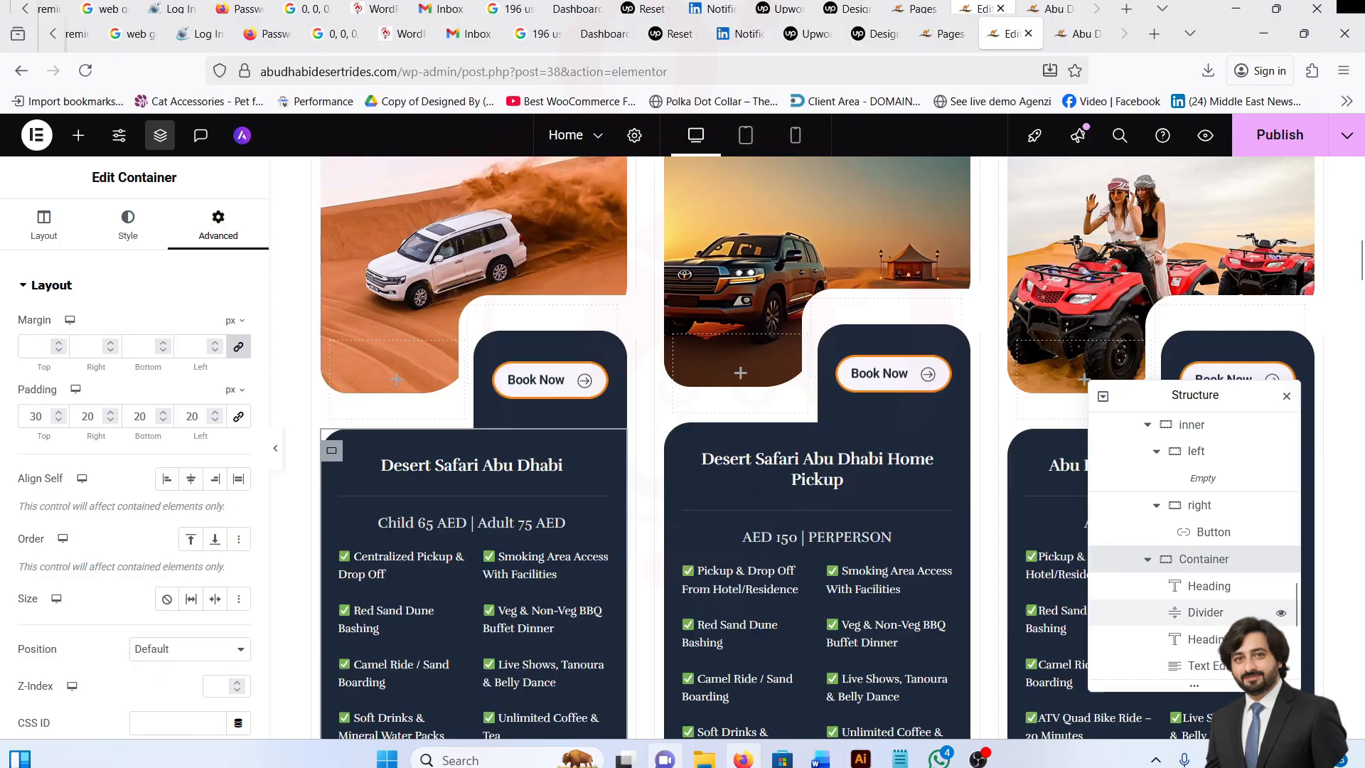
scroll(482, 559, down, 4)
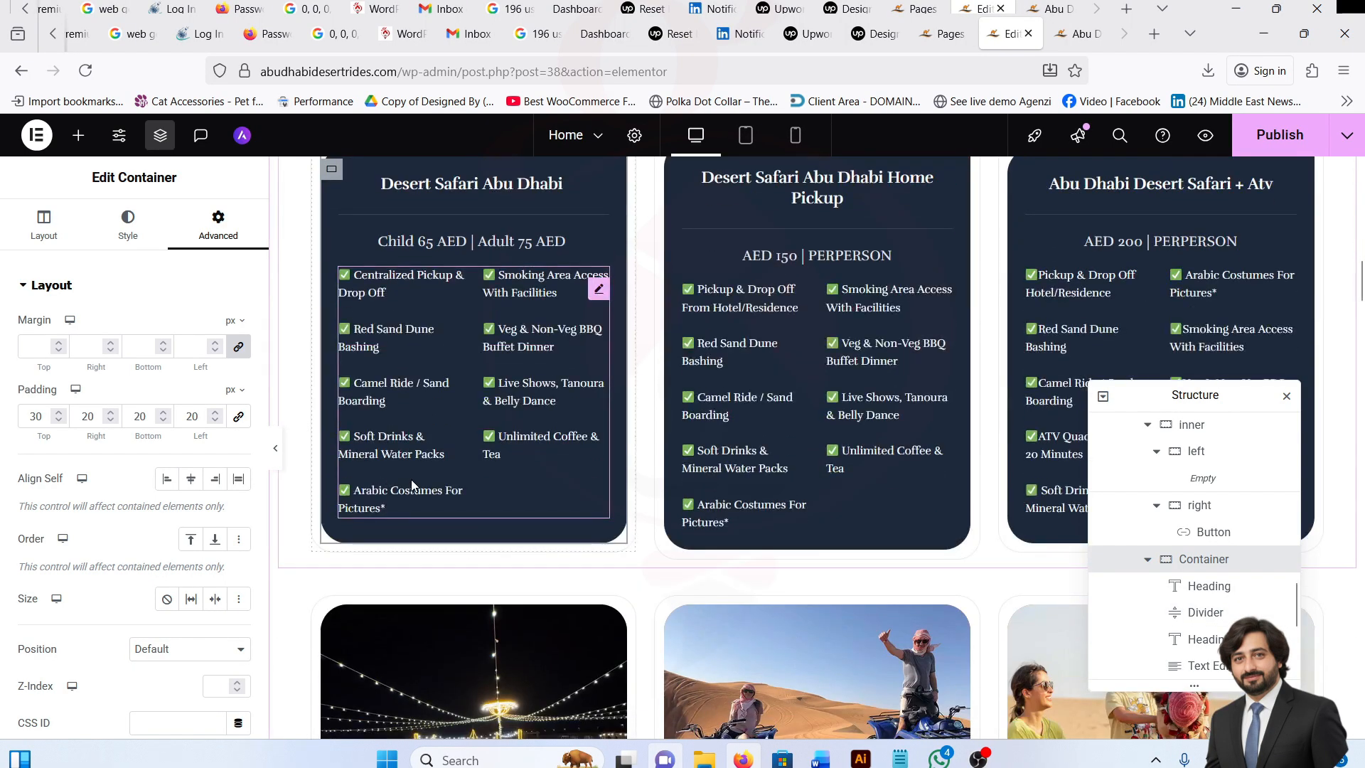
scroll(411, 479, up, 3)
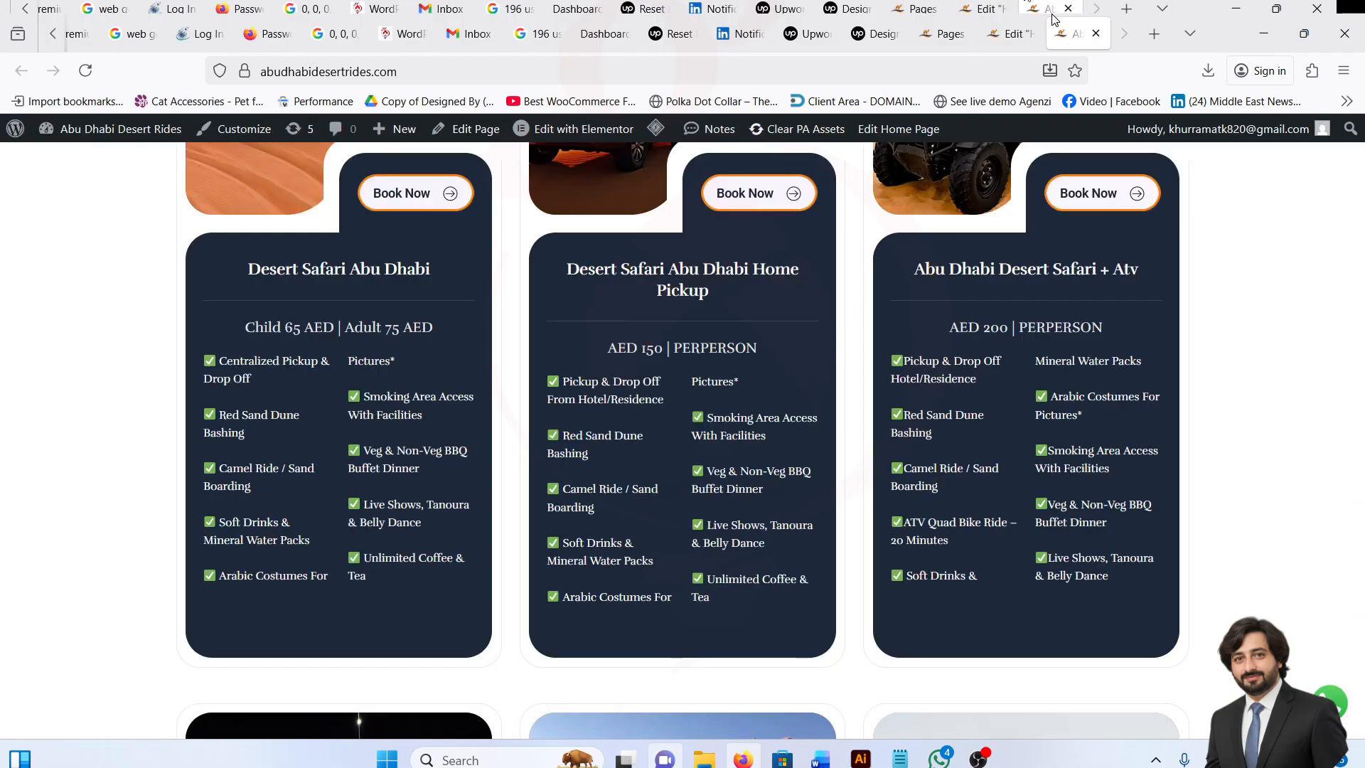
key(ctrl+Tab)
scroll(324, 340, up, 2)
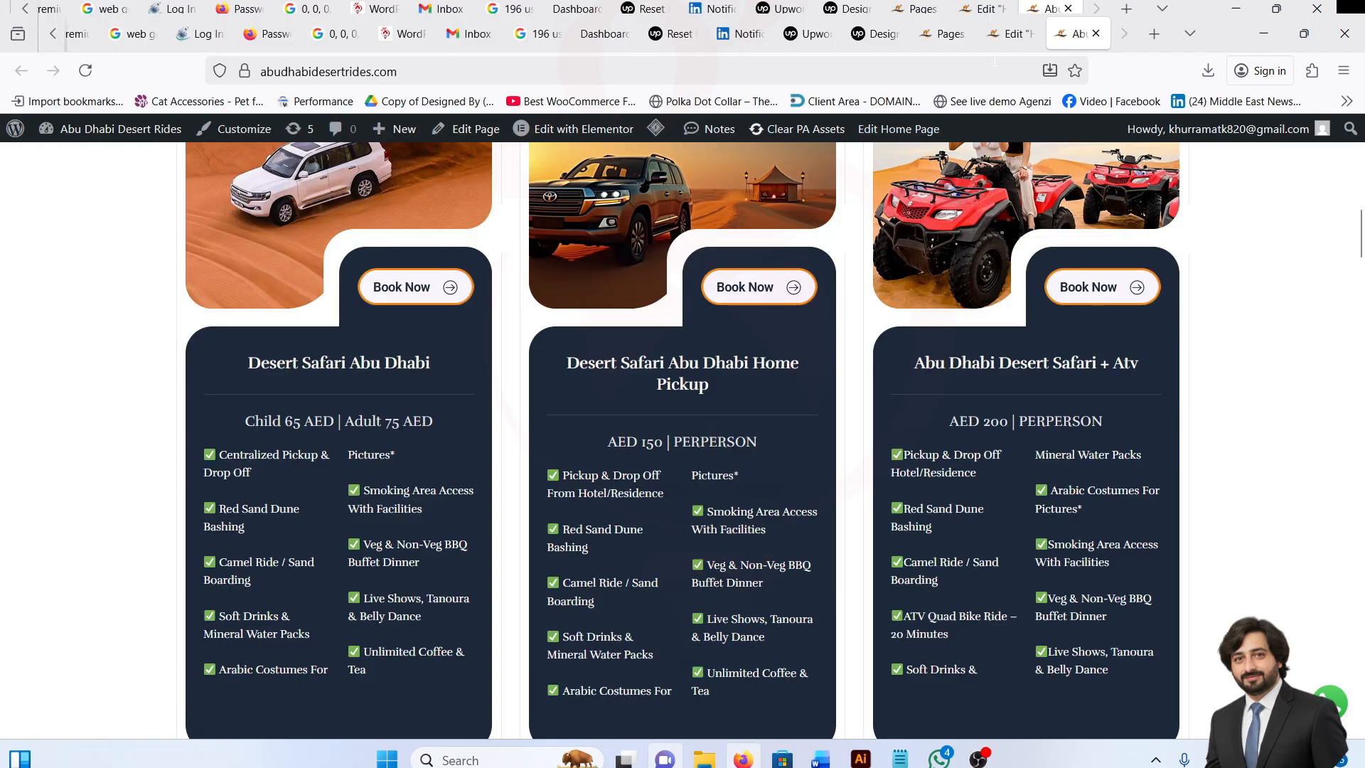
click(1009, 33)
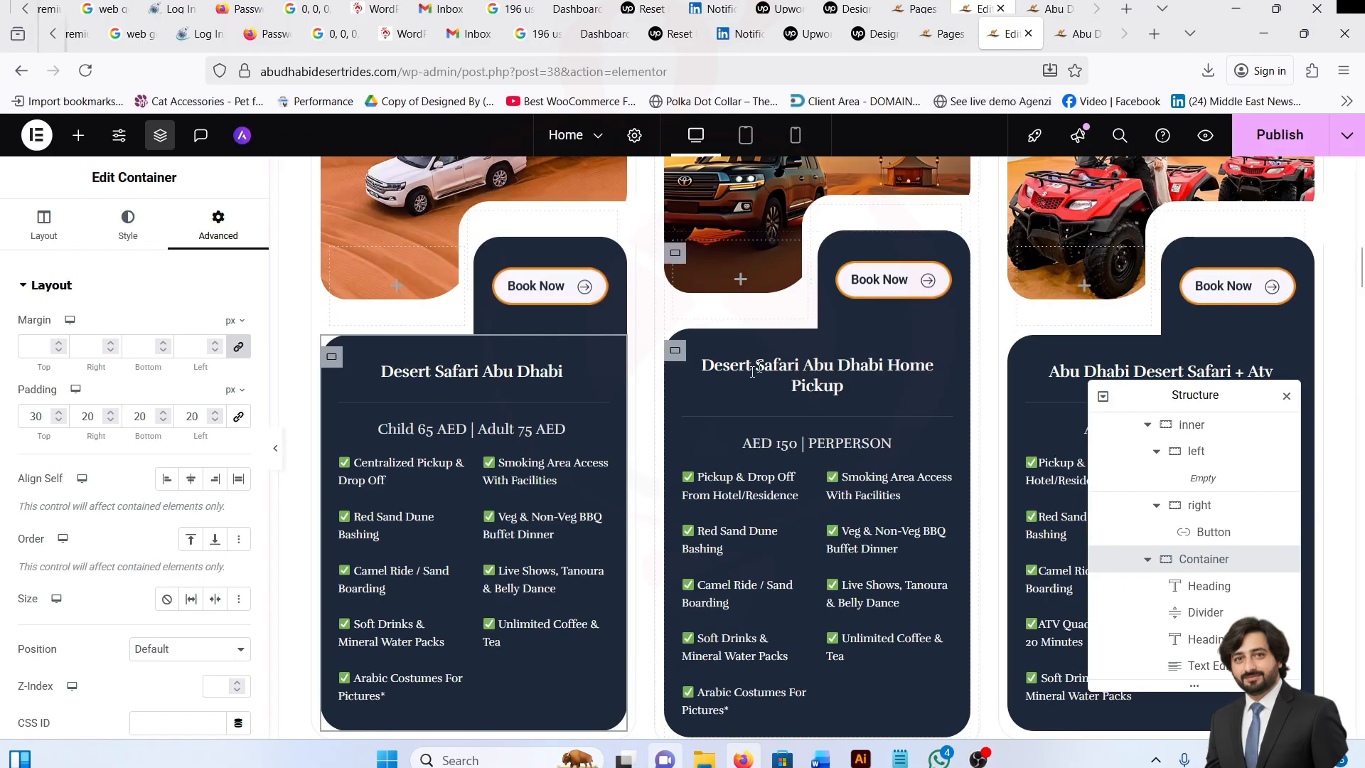
Collapse the first card row's container in the structure, and select and expand the second row's container.
scroll(1204, 619, down, 2)
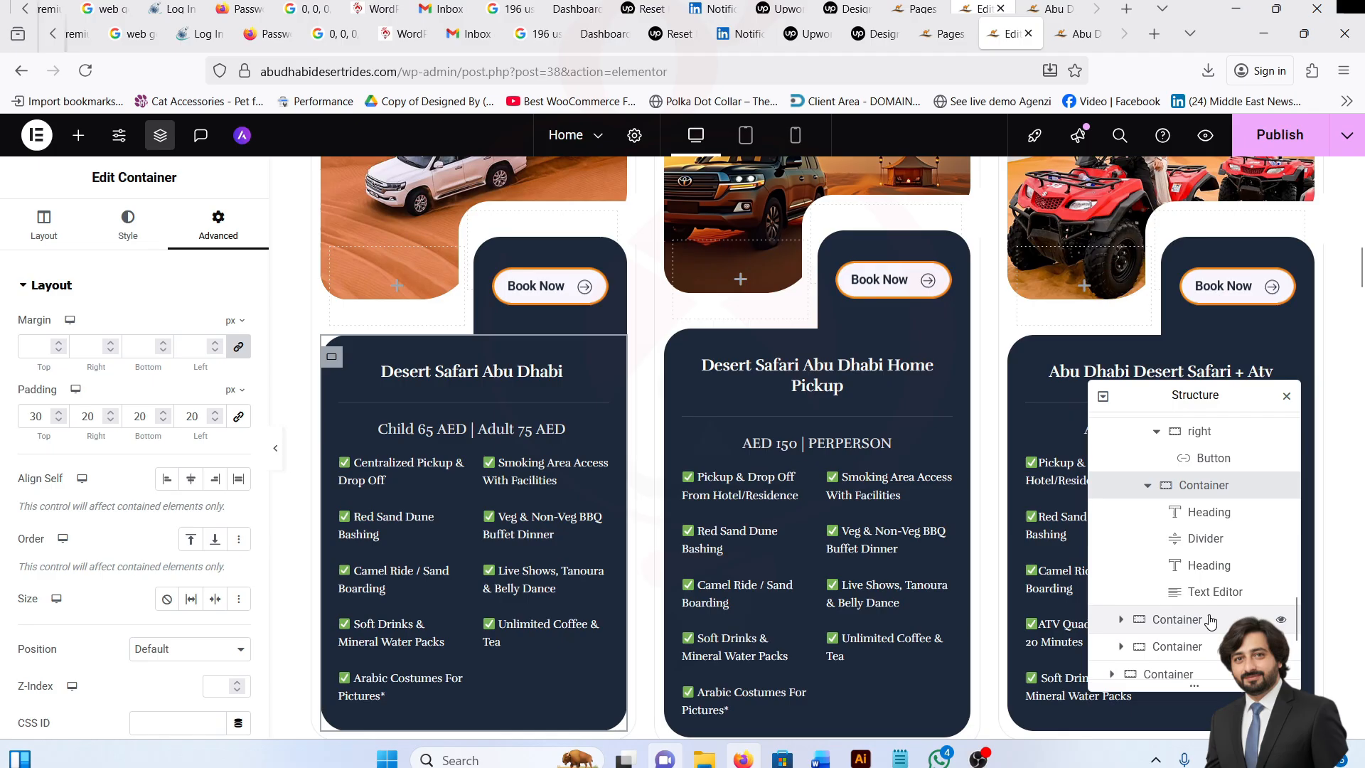
scroll(551, 532, down, 4)
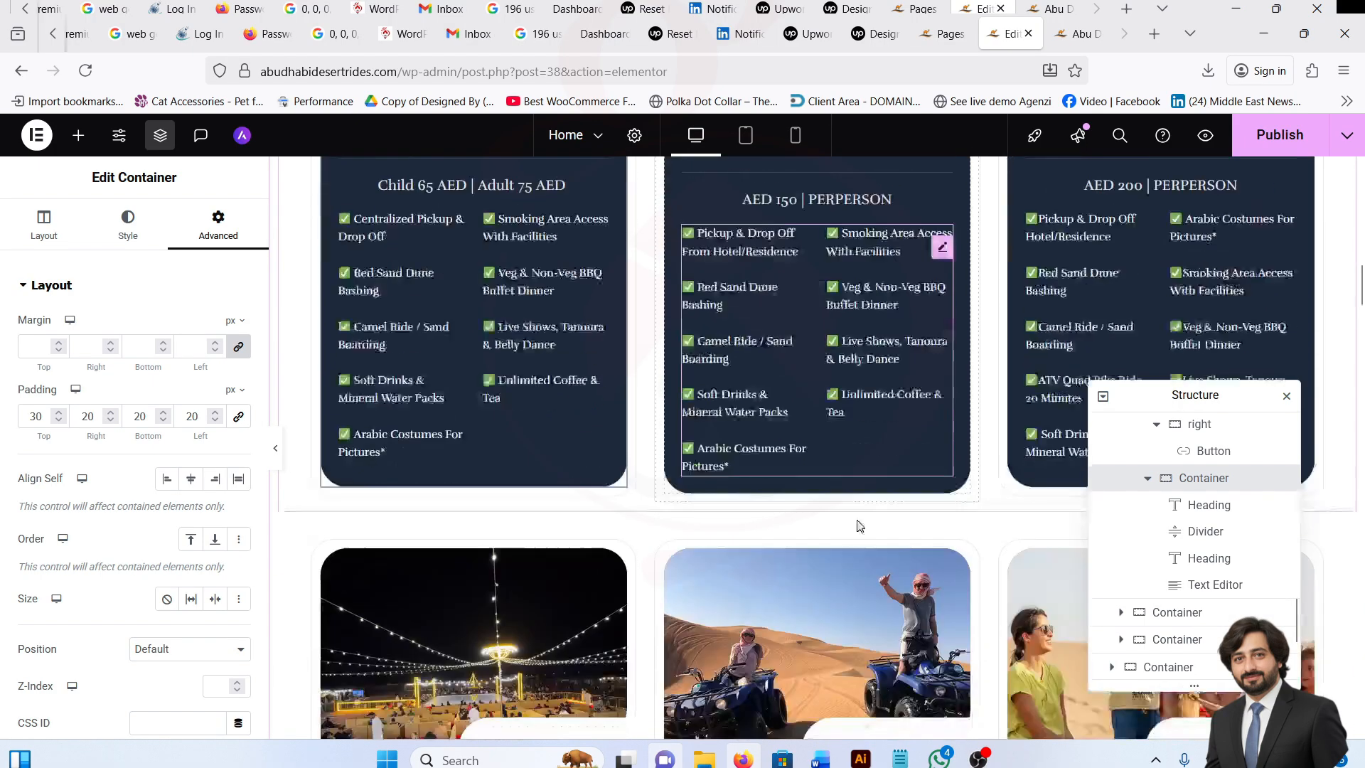
scroll(469, 409, up, 5)
scroll(1207, 588, up, 3)
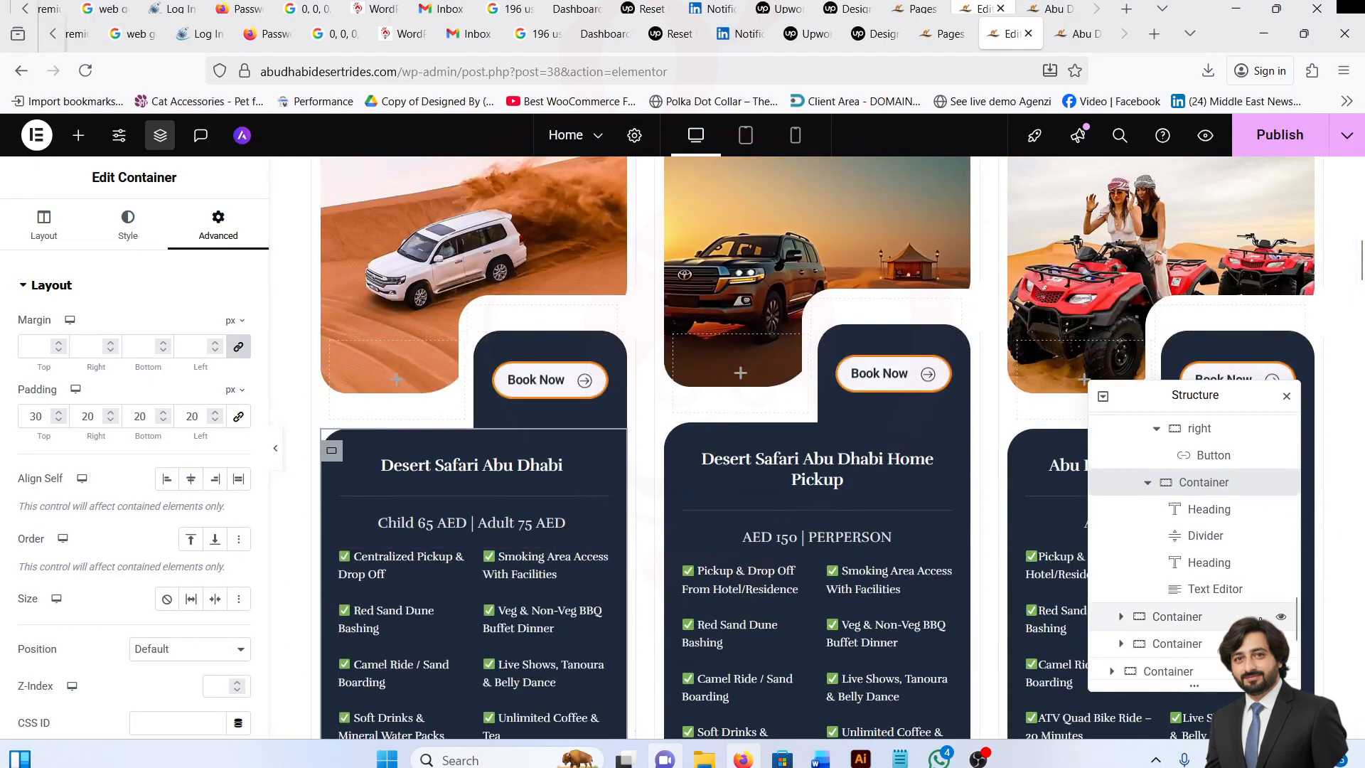
scroll(1206, 588, up, 3)
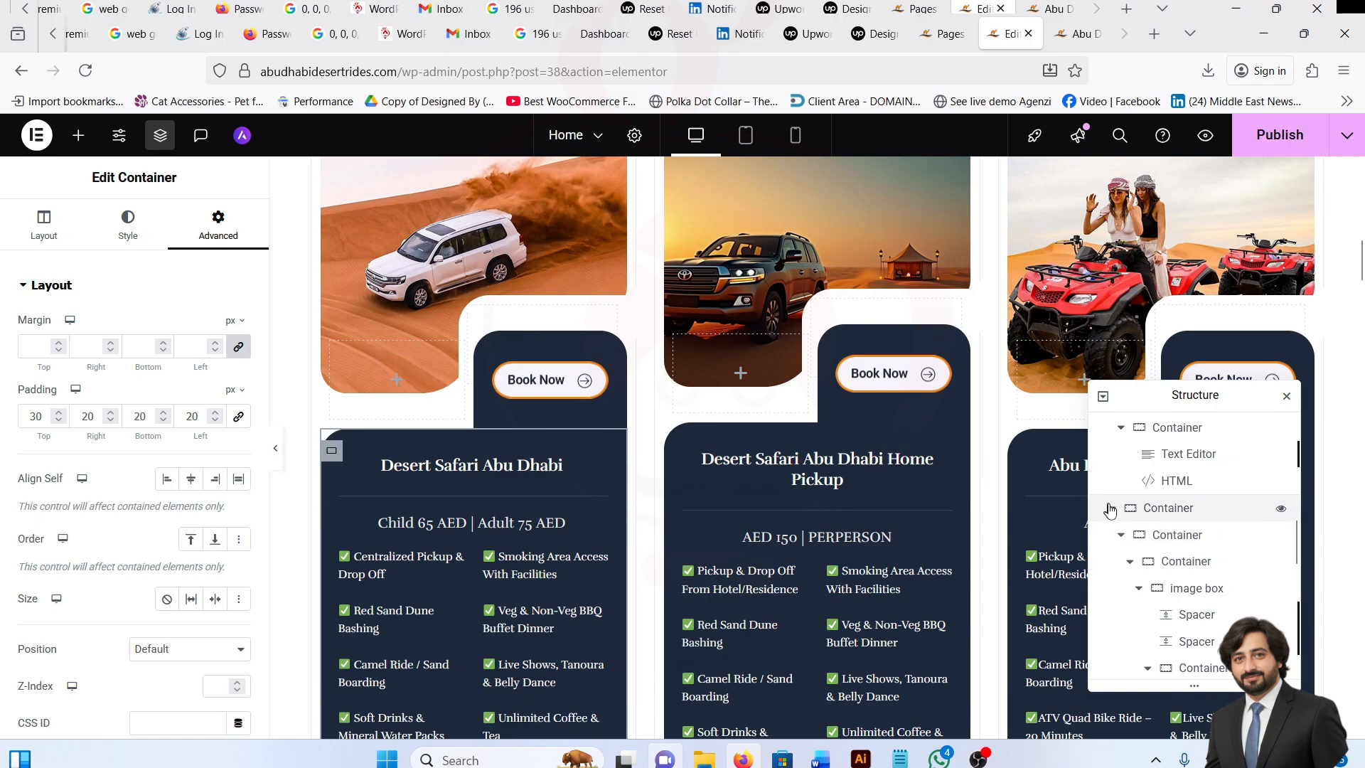
click(1177, 507)
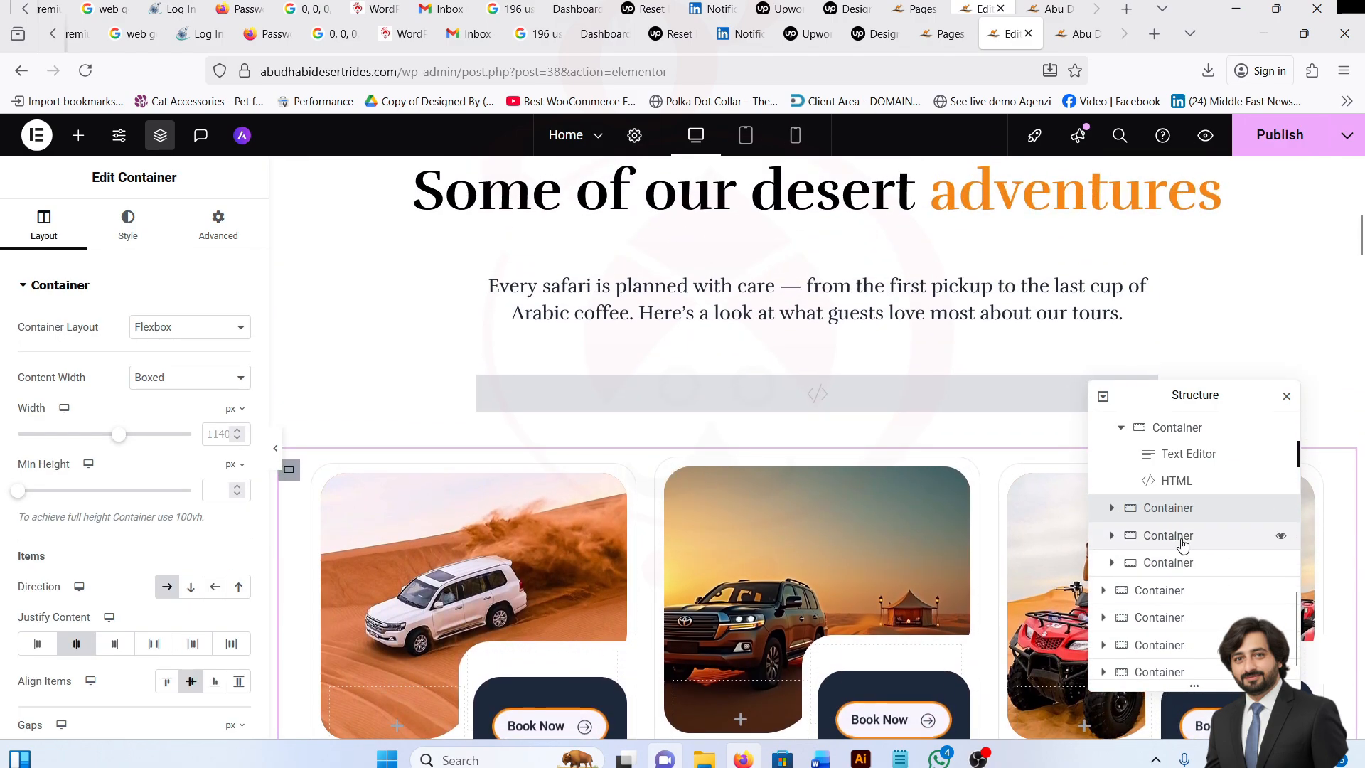
click(1225, 546)
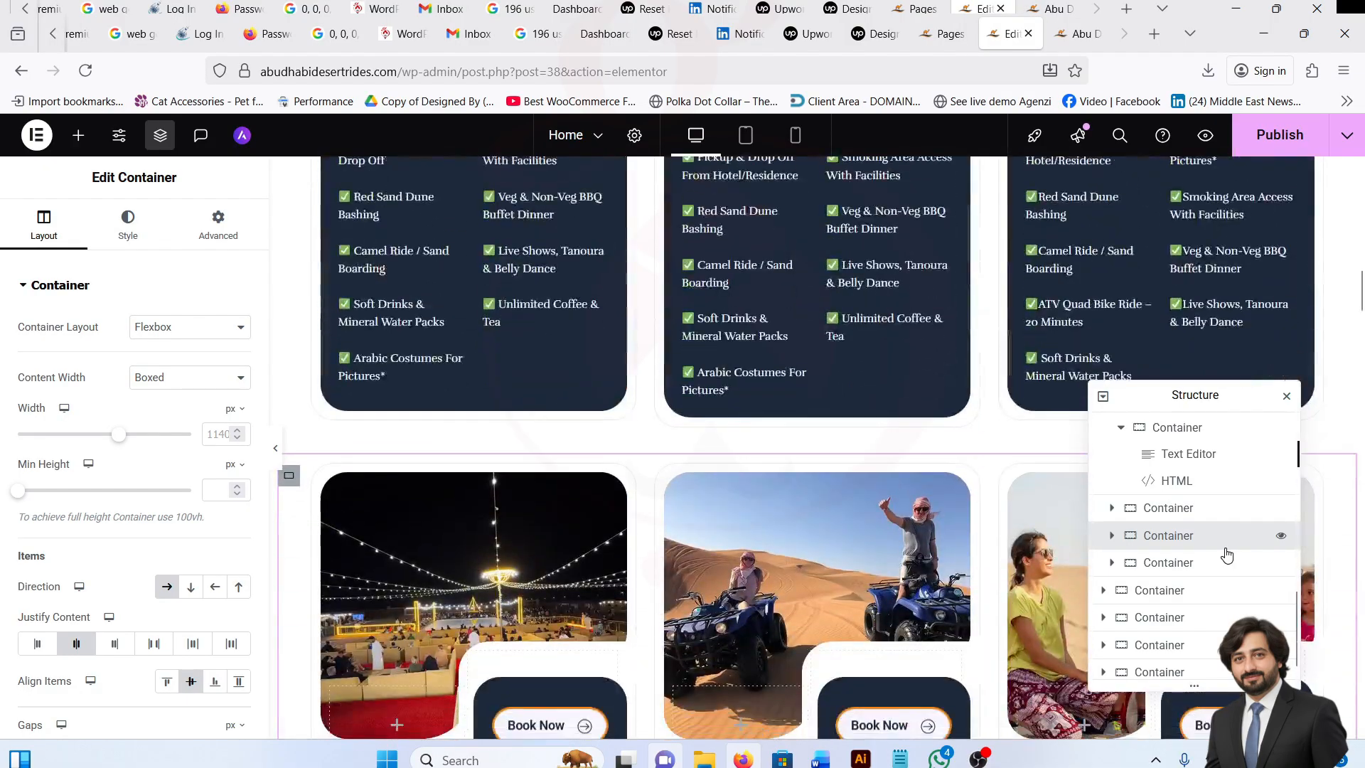
click(1112, 536)
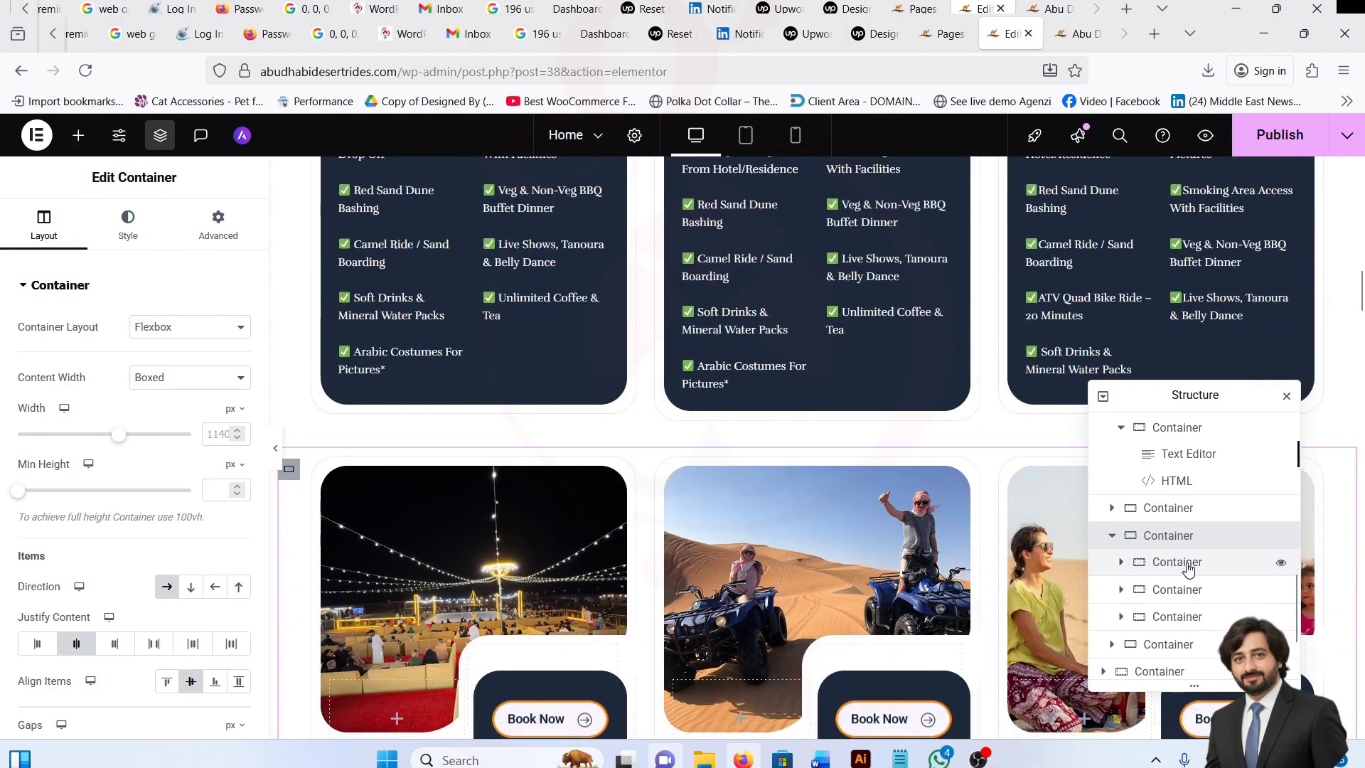
Expand the second row's first card container to its image box and content box, and compare its layout settings with the row container's.
click(1256, 573)
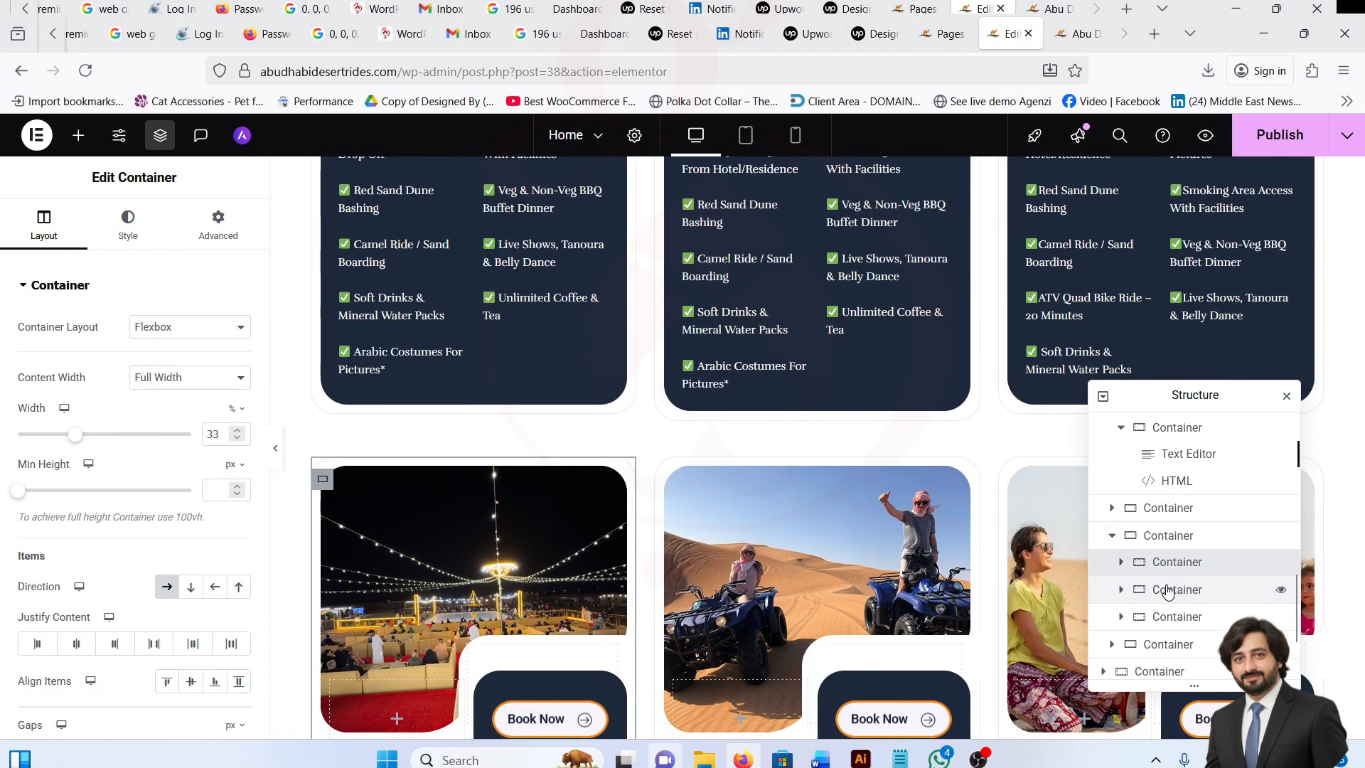
click(1121, 562)
click(1186, 591)
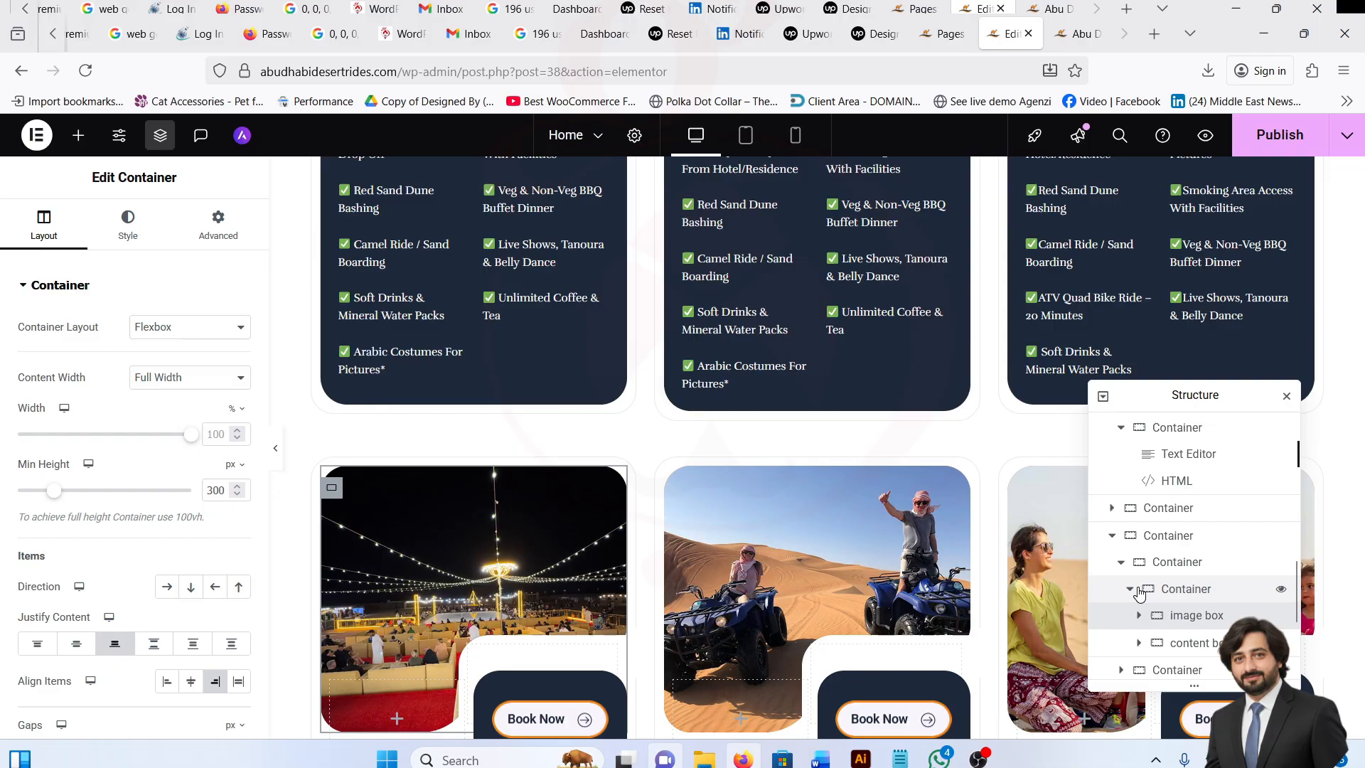
click(1171, 563)
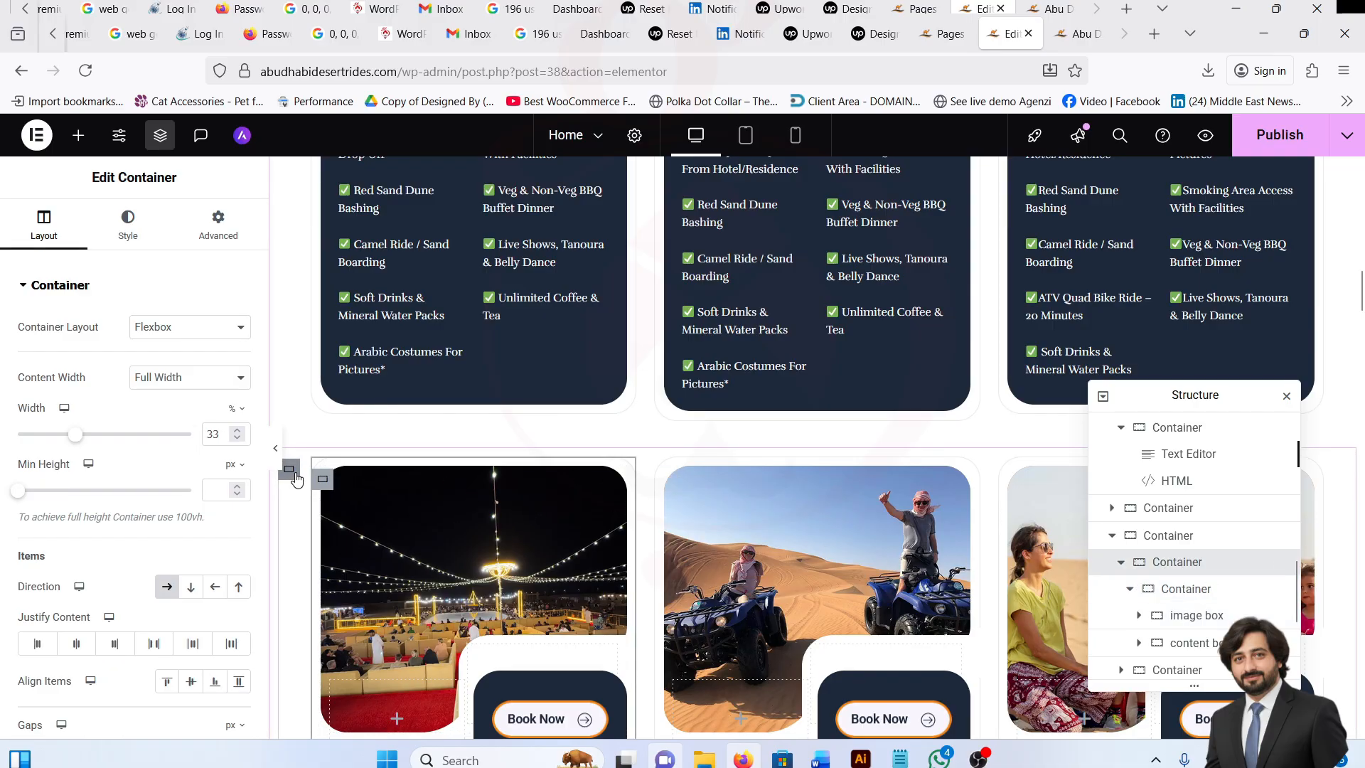
click(1168, 535)
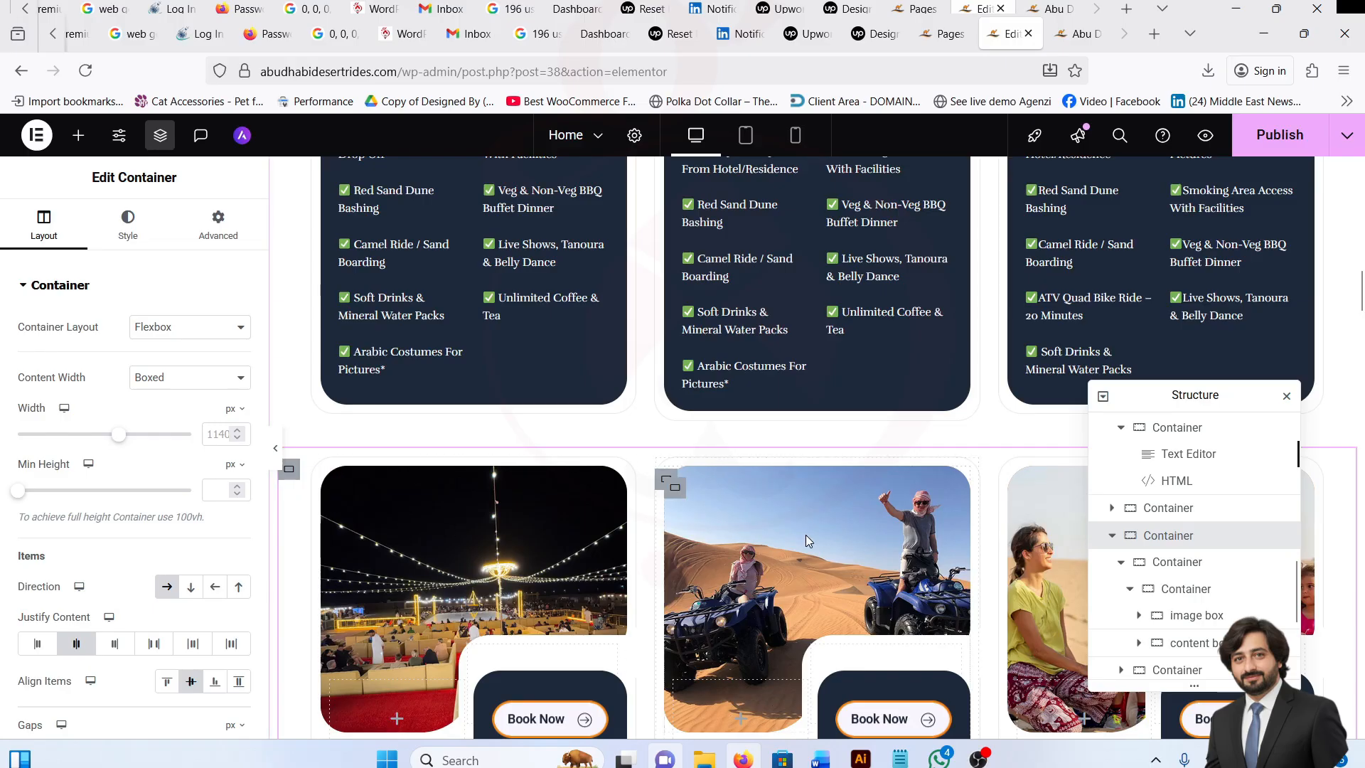
Inspect the dual heading in the "We create experiences that matter" section and the CSS class assigned to the paragraph below it.
scroll(805, 535, down, 5)
scroll(807, 540, down, 15)
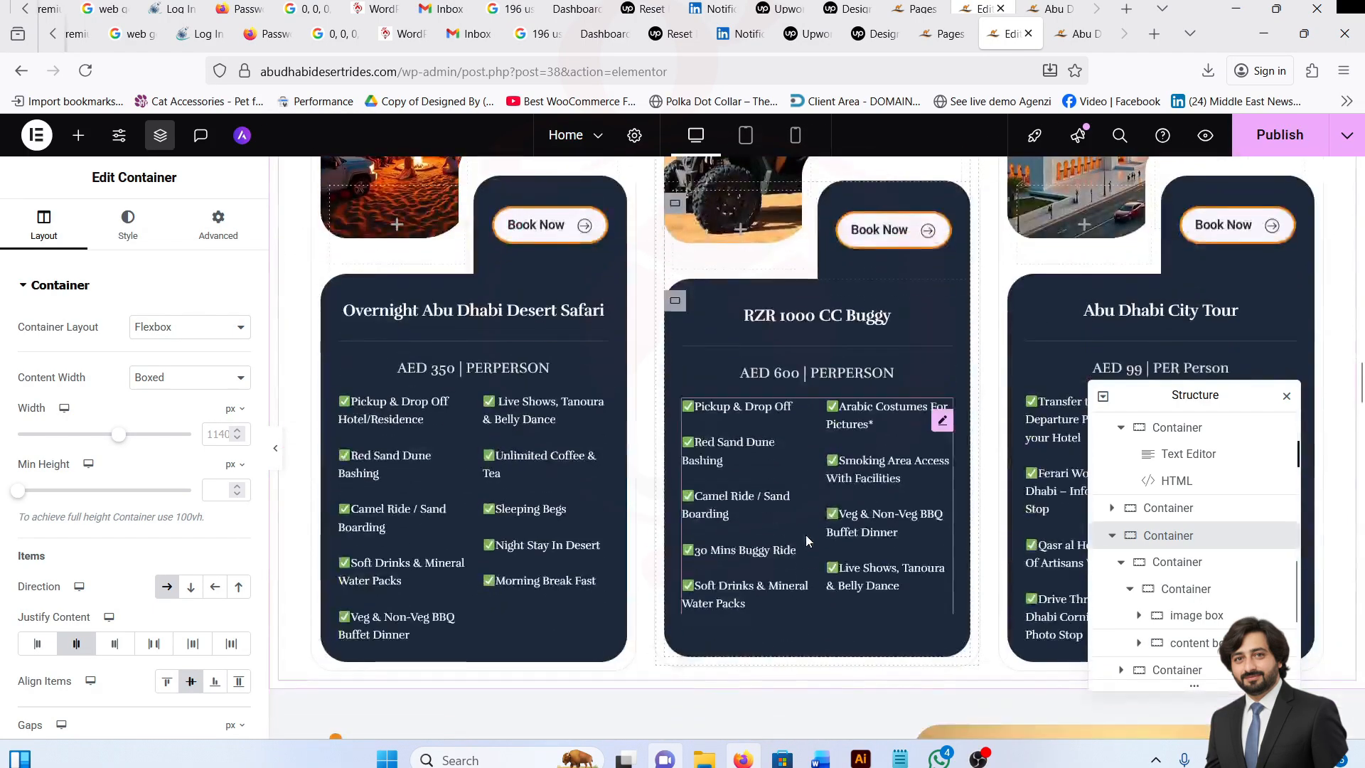
scroll(808, 541, down, 2)
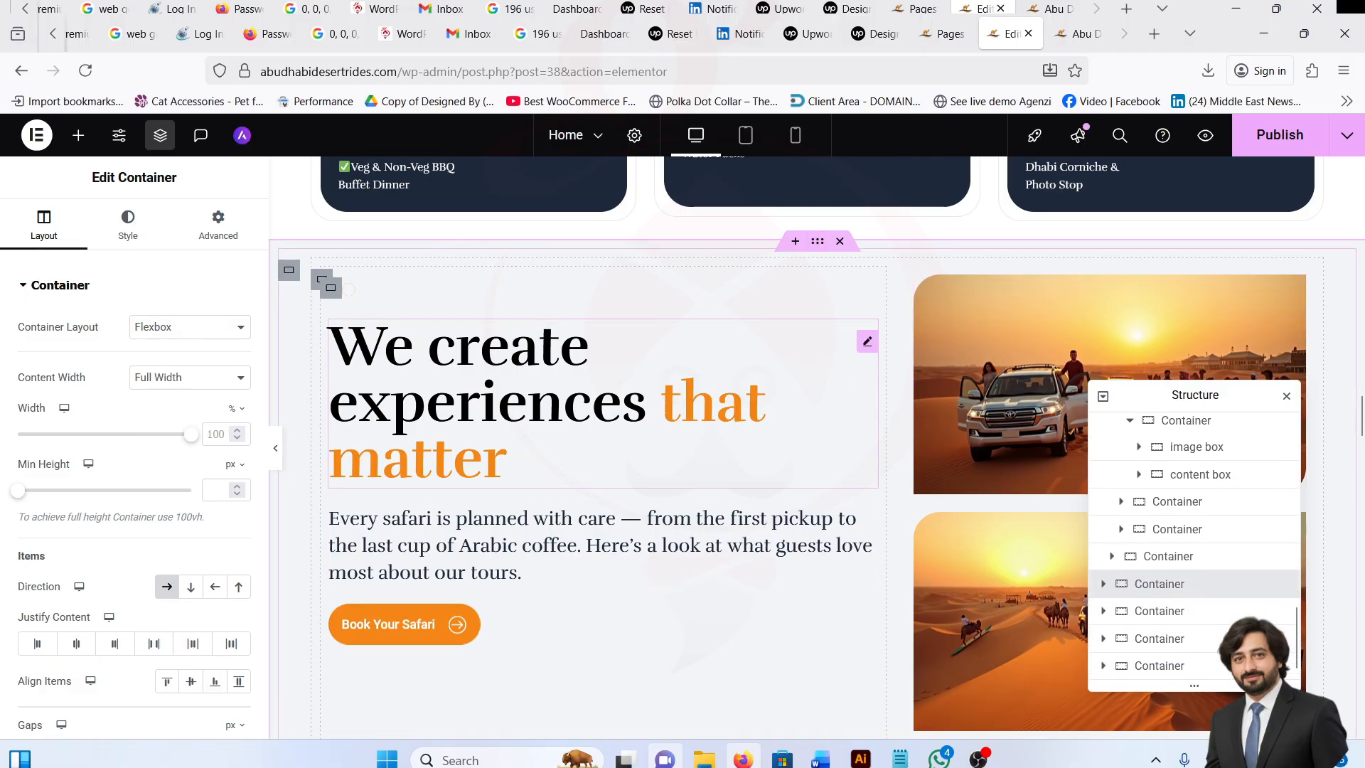
click(591, 443)
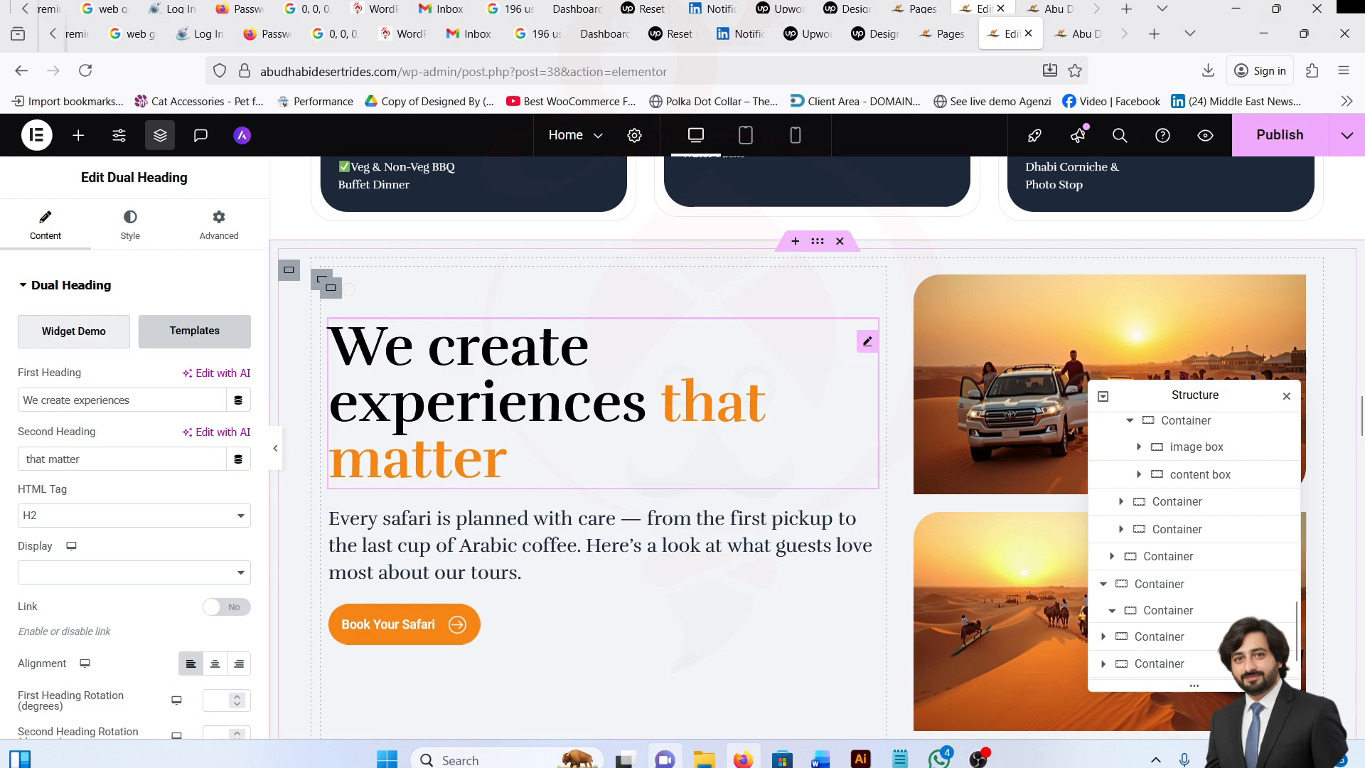
click(508, 539)
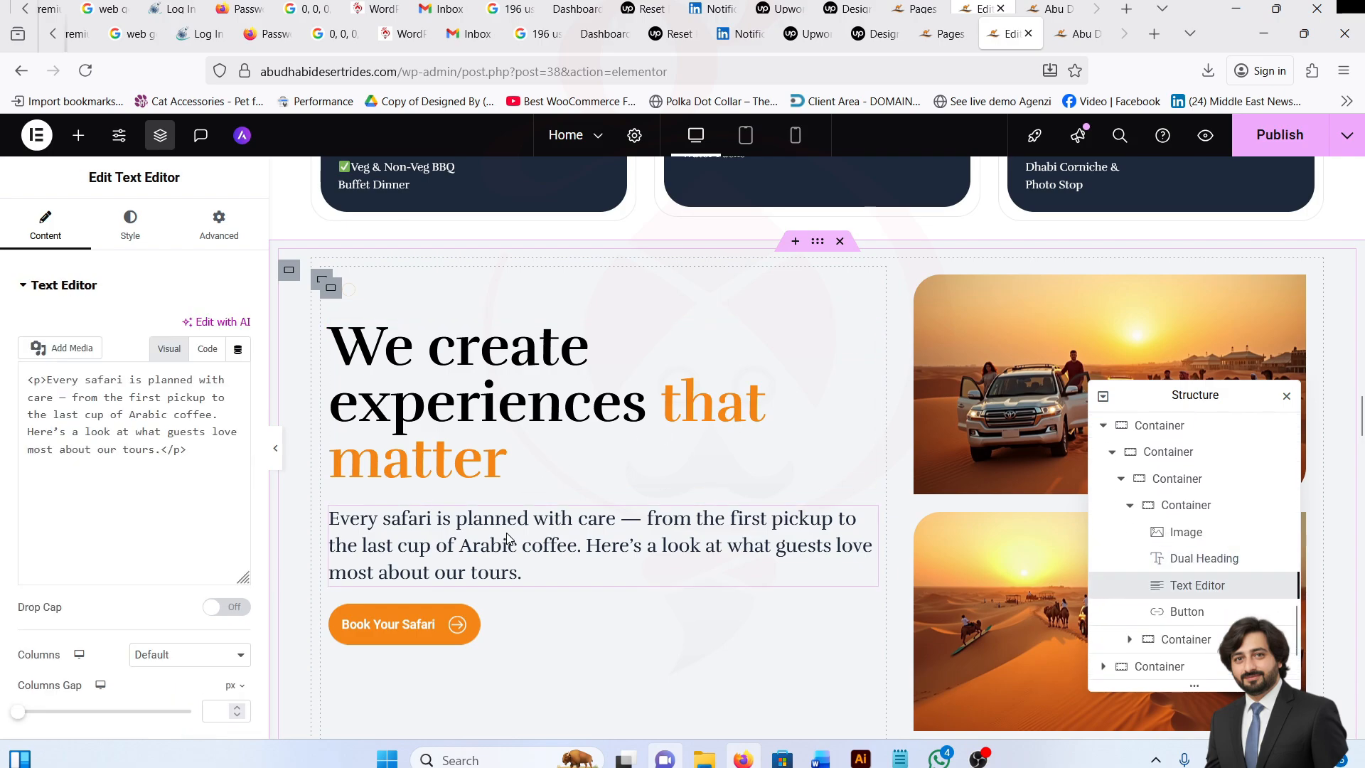
click(220, 226)
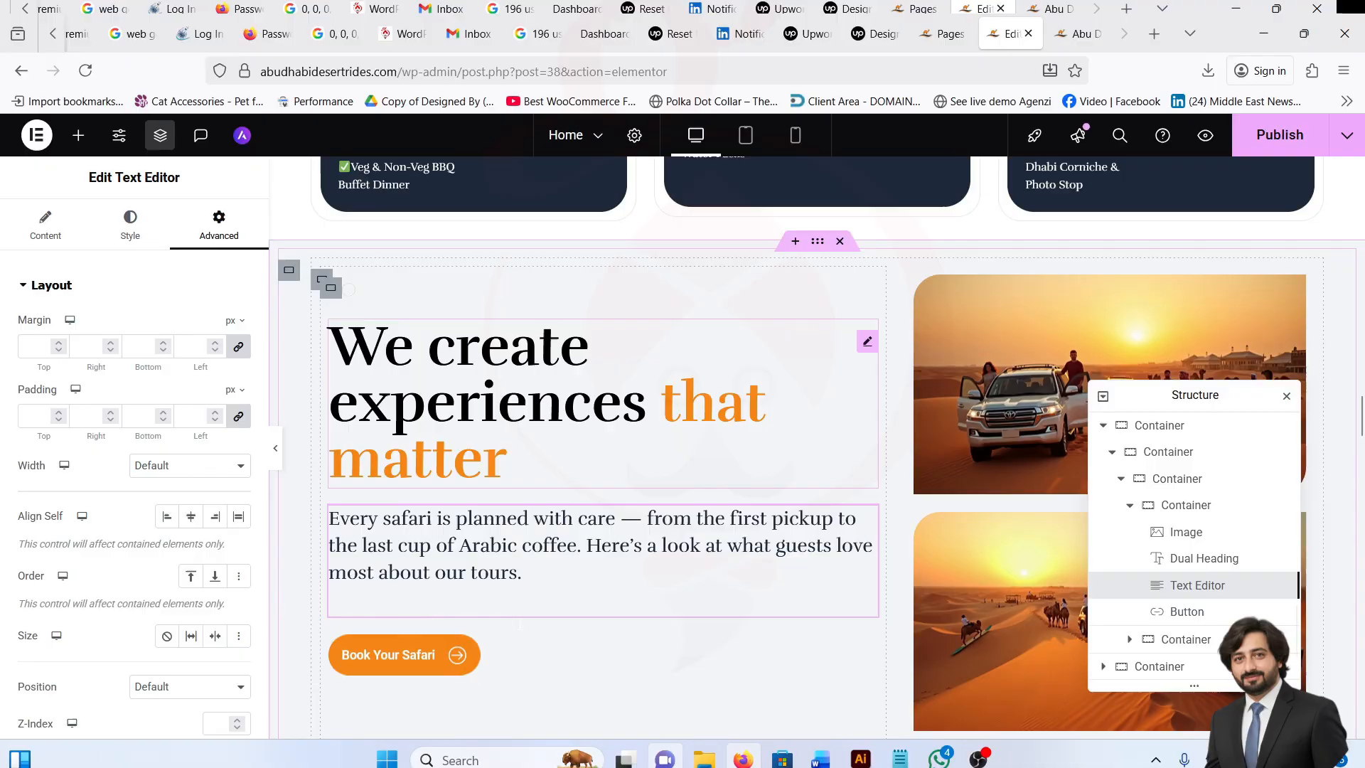
scroll(146, 576, down, 5)
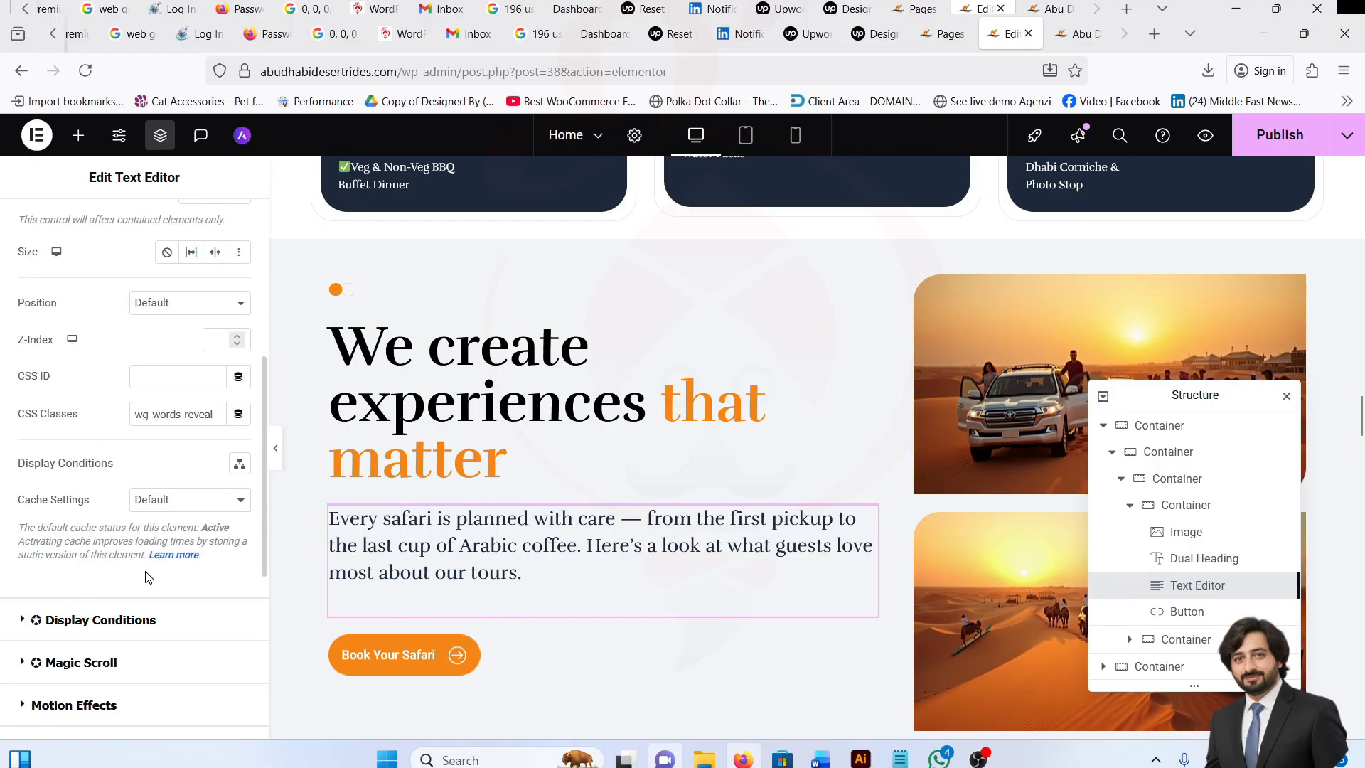
triple_click(188, 413)
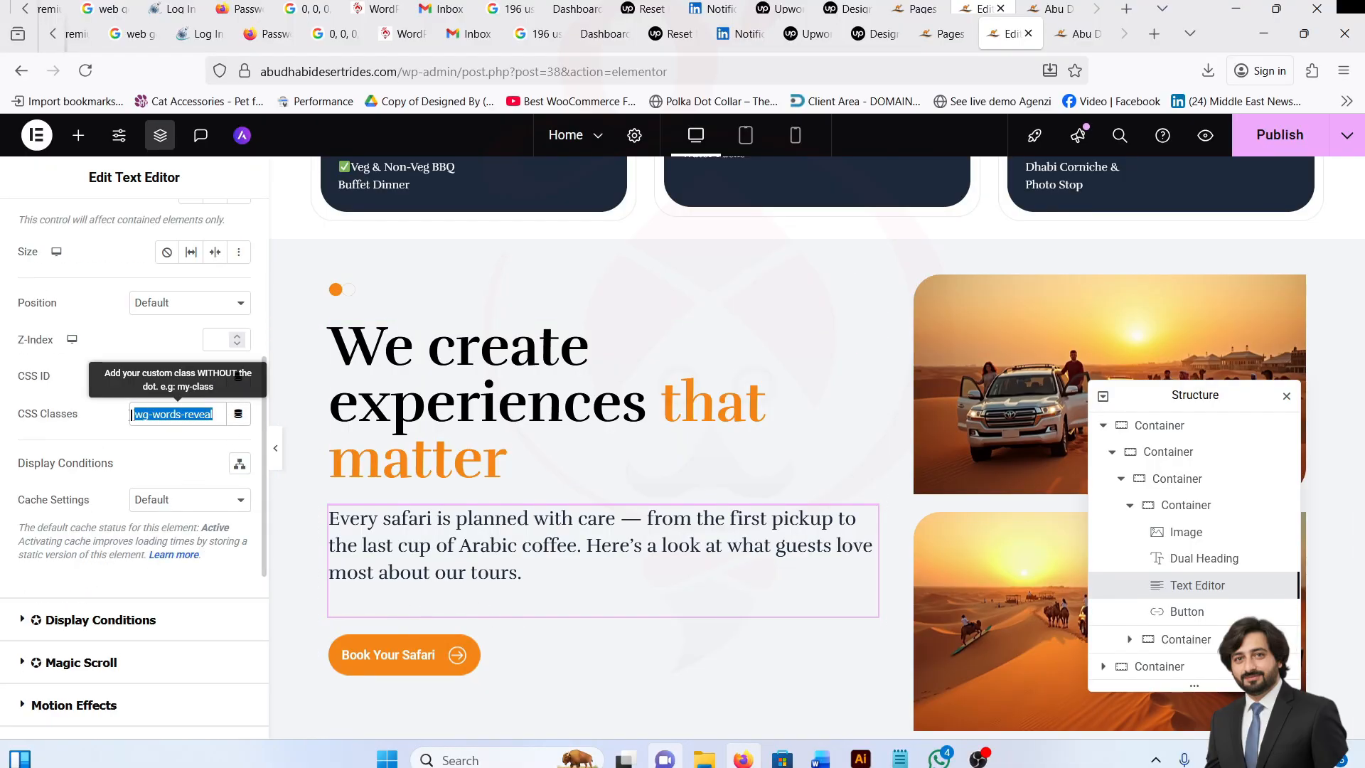
scroll(873, 512, down, 2)
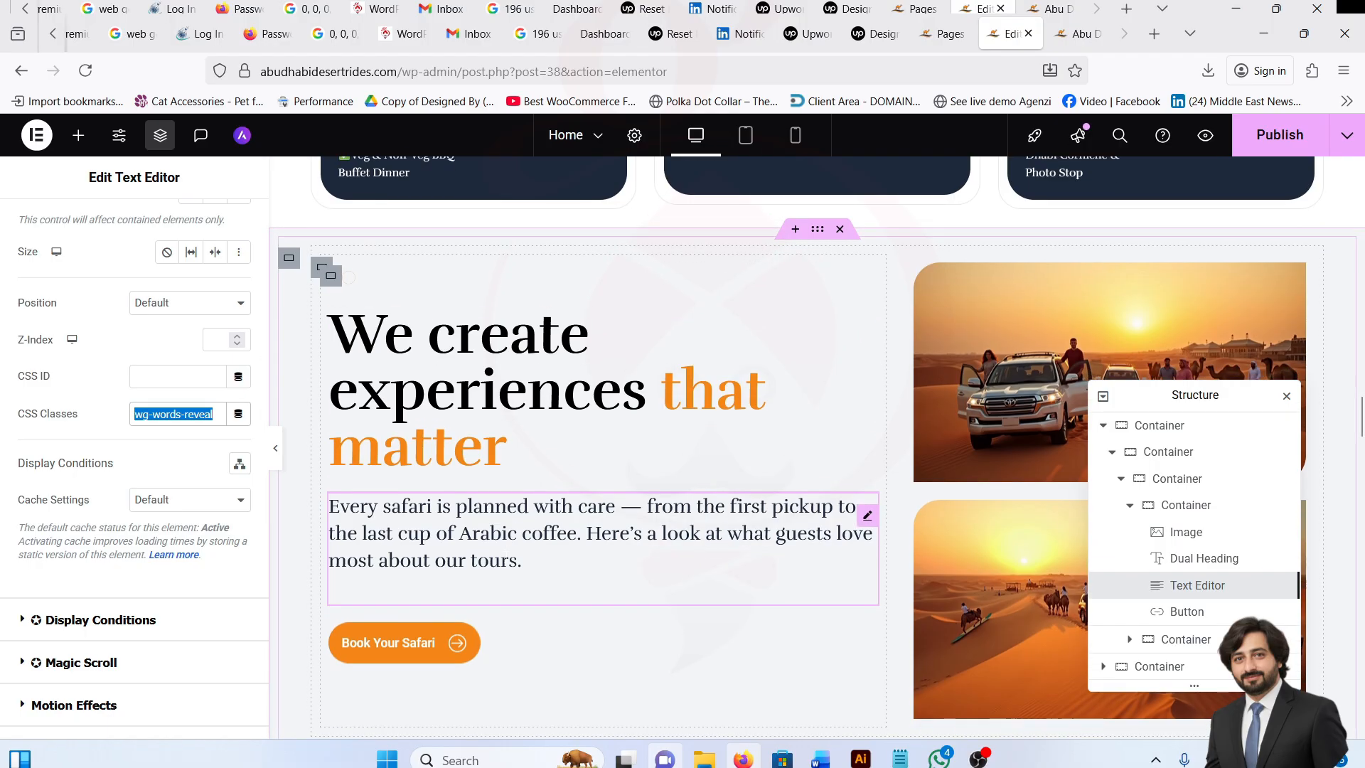
Review the normal and hover style colors of the "Book Your Safari" button.
click(483, 566)
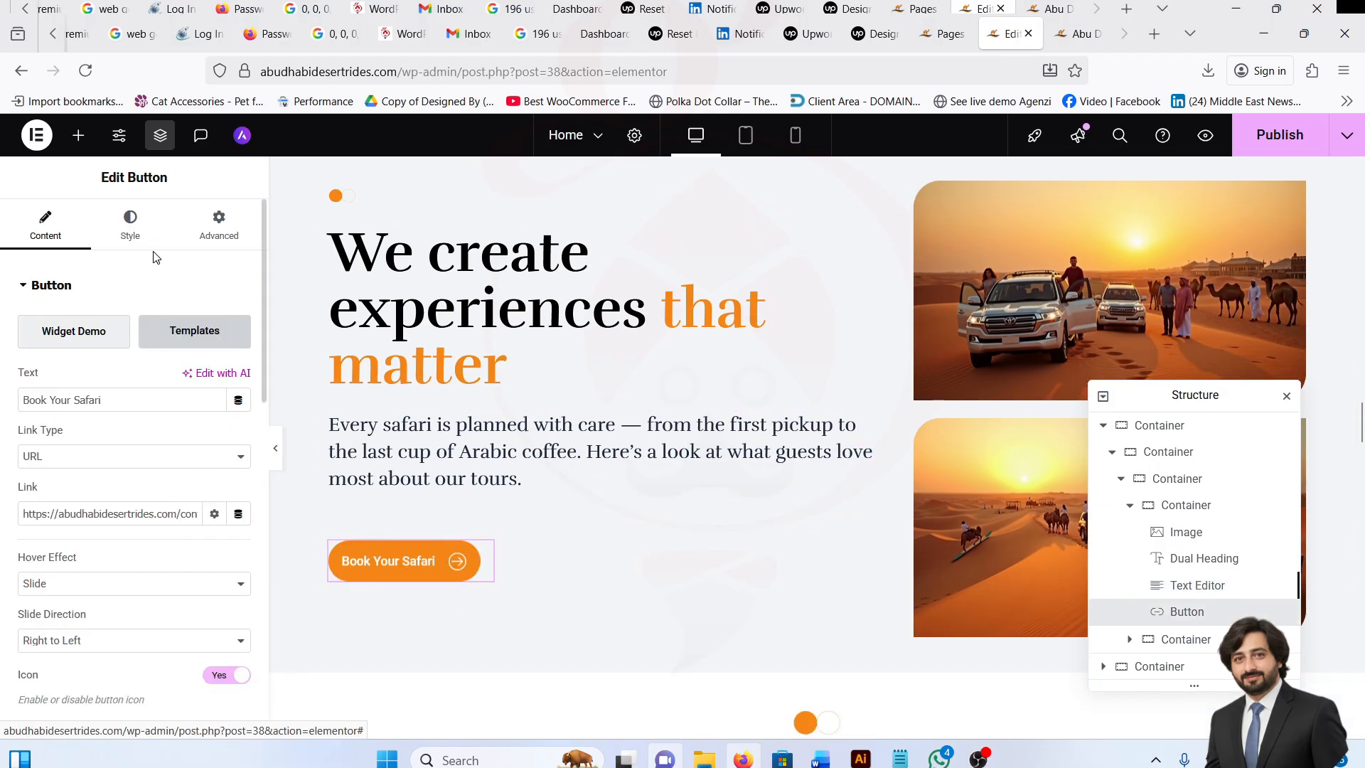
click(130, 226)
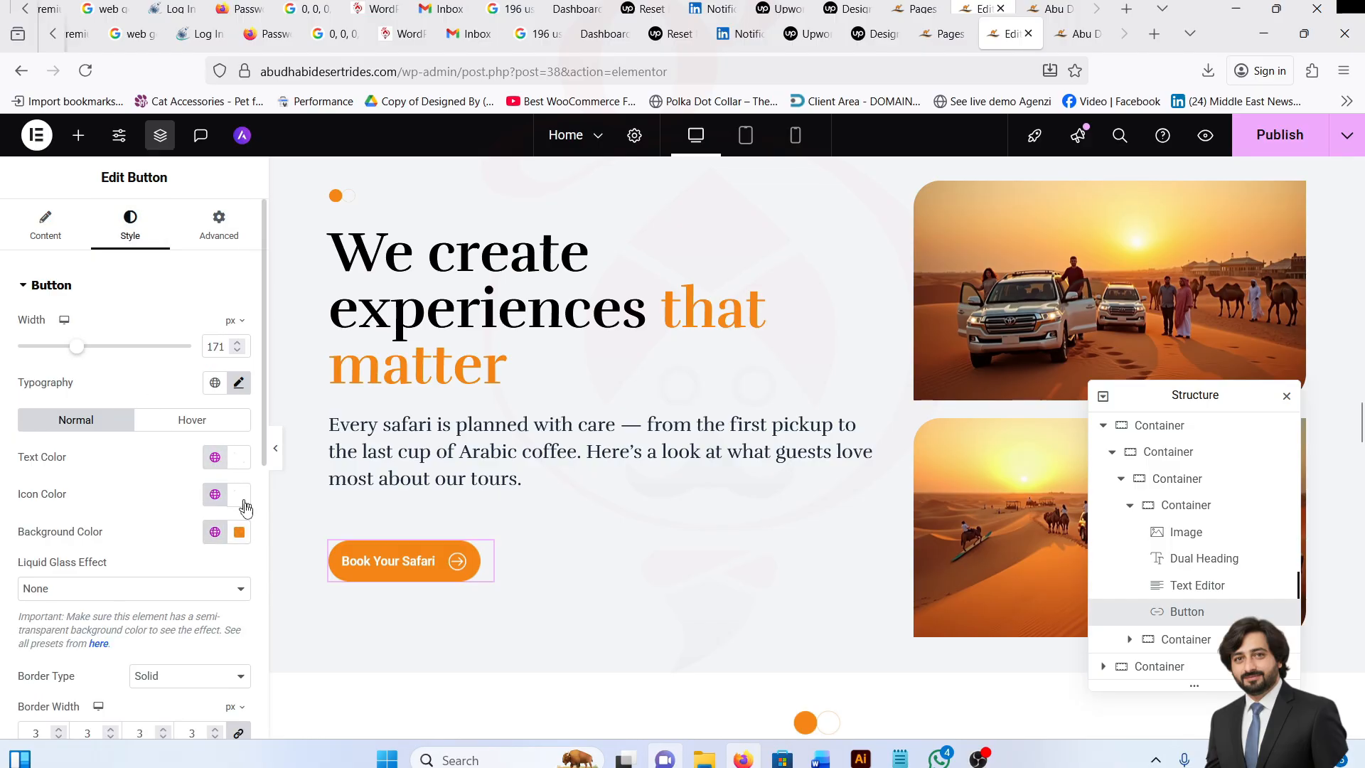
click(192, 425)
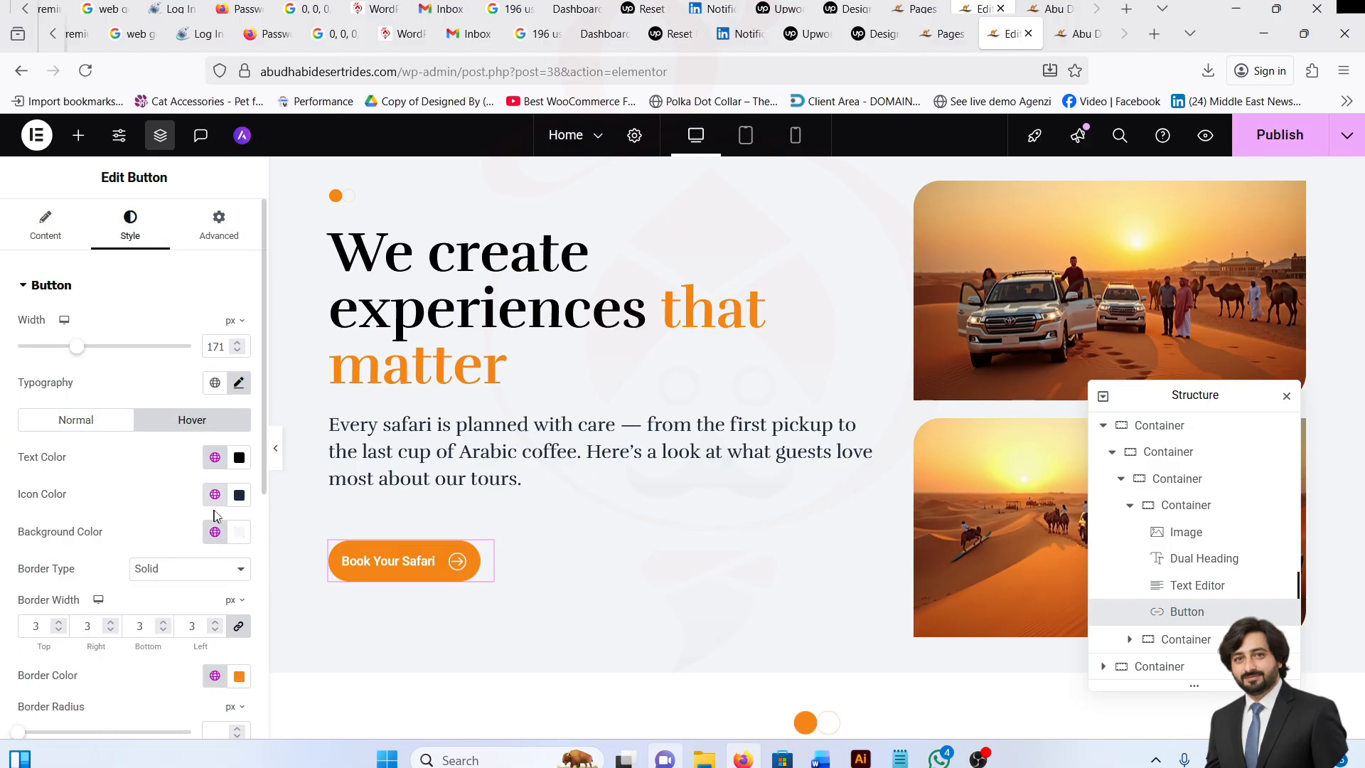
click(58, 415)
scroll(953, 426, up, 3)
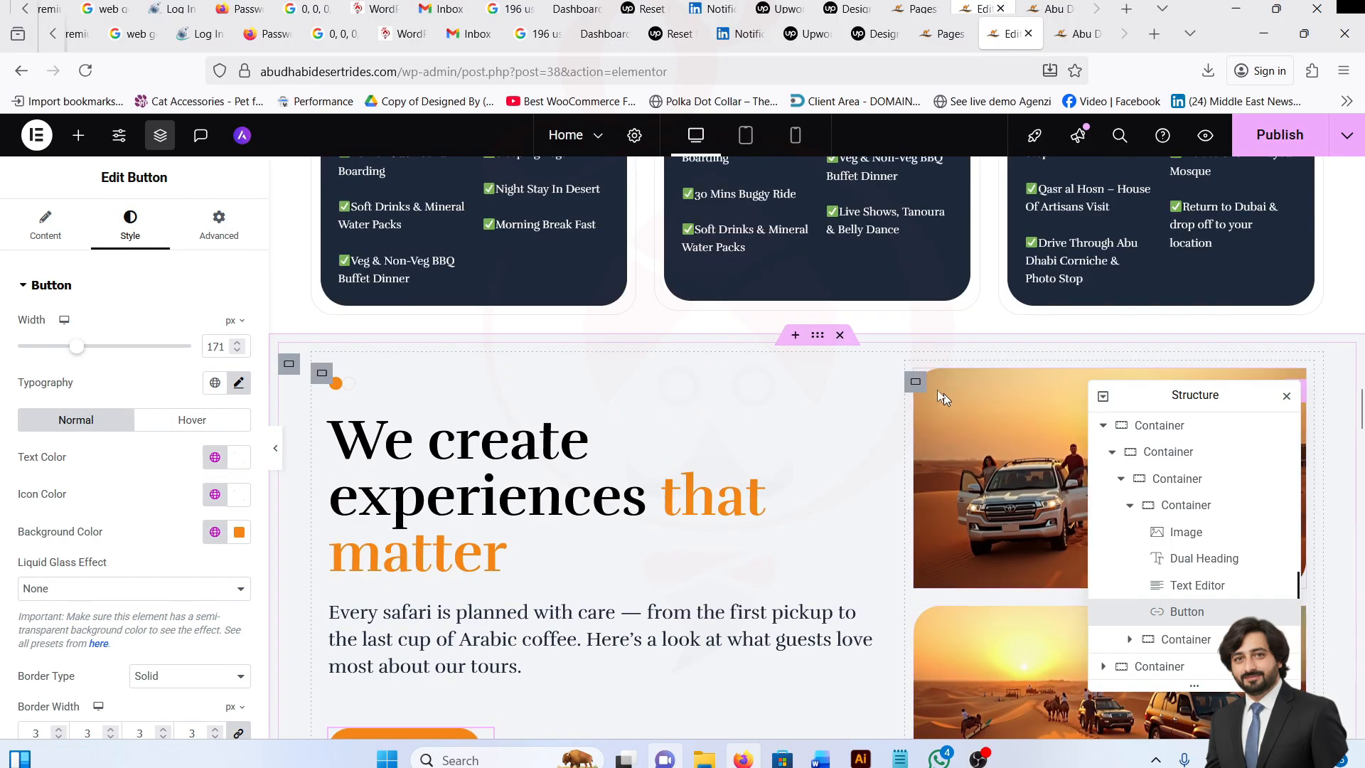
Move the Structure panel off the section's images and check the border radius of the upper image.
drag(1194, 391, 715, 360)
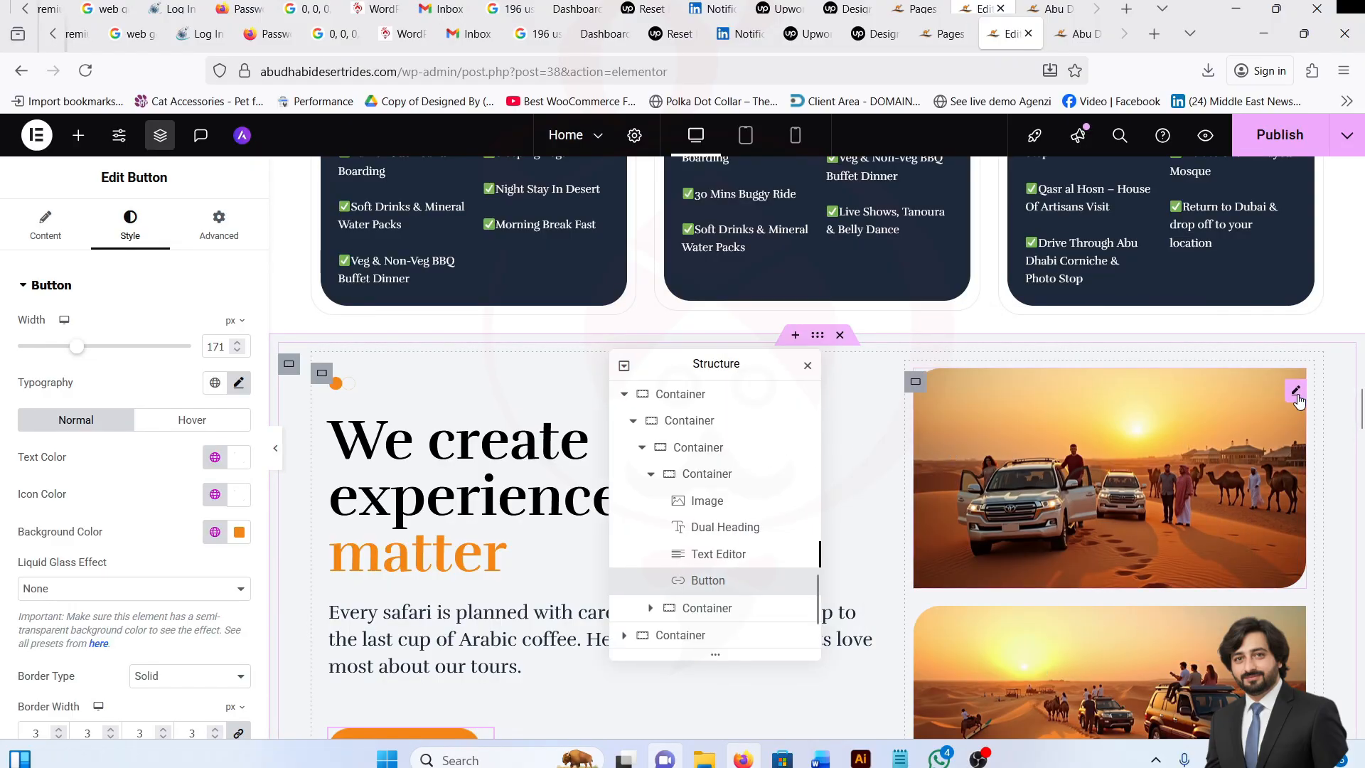
click(1263, 453)
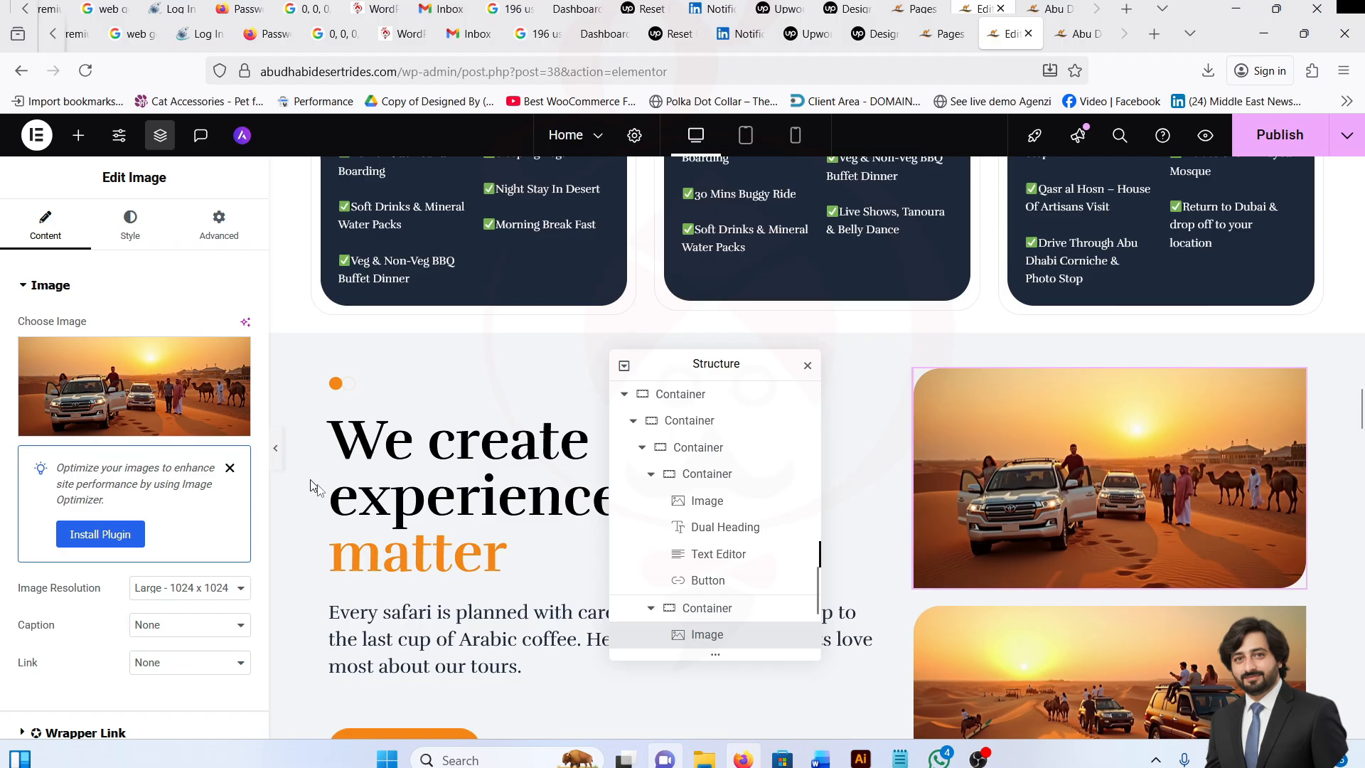
click(127, 229)
scroll(114, 577, down, 3)
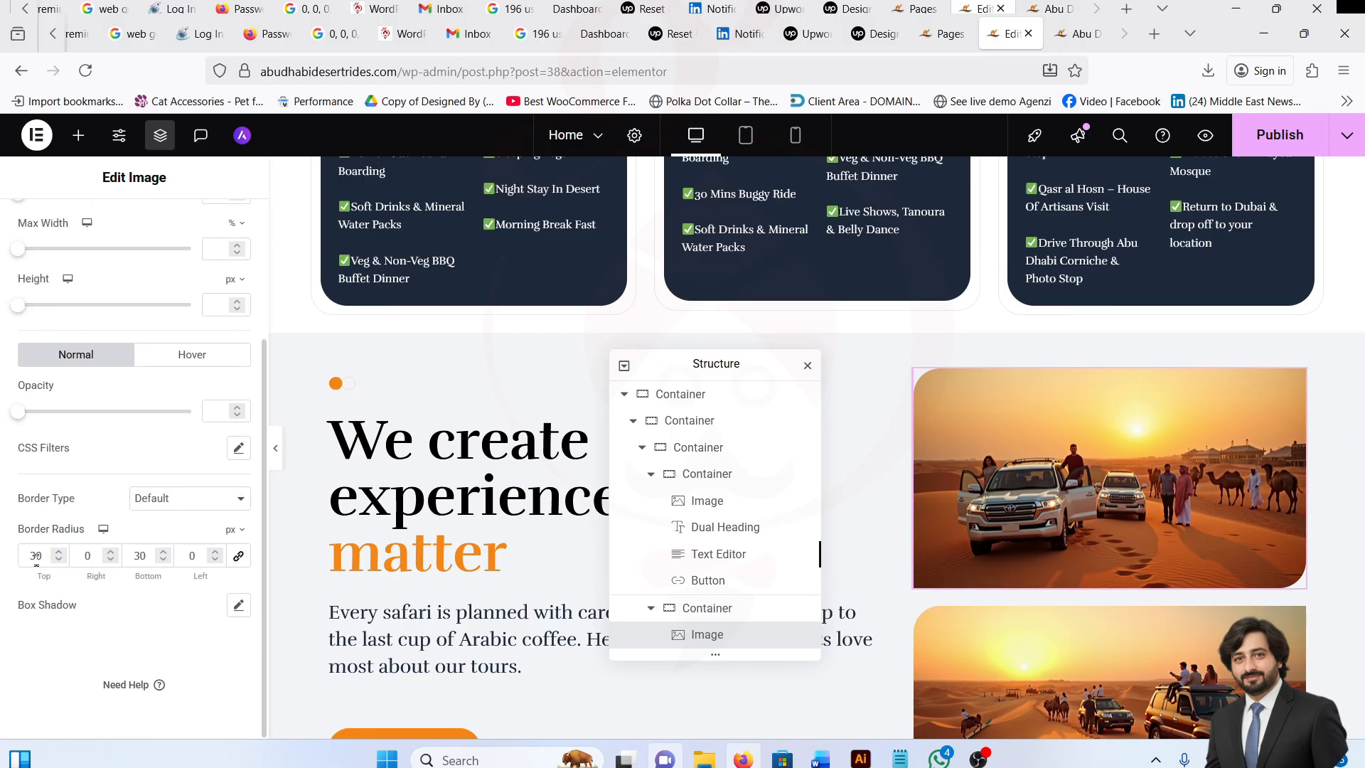
key(Tab)
key(Tab)
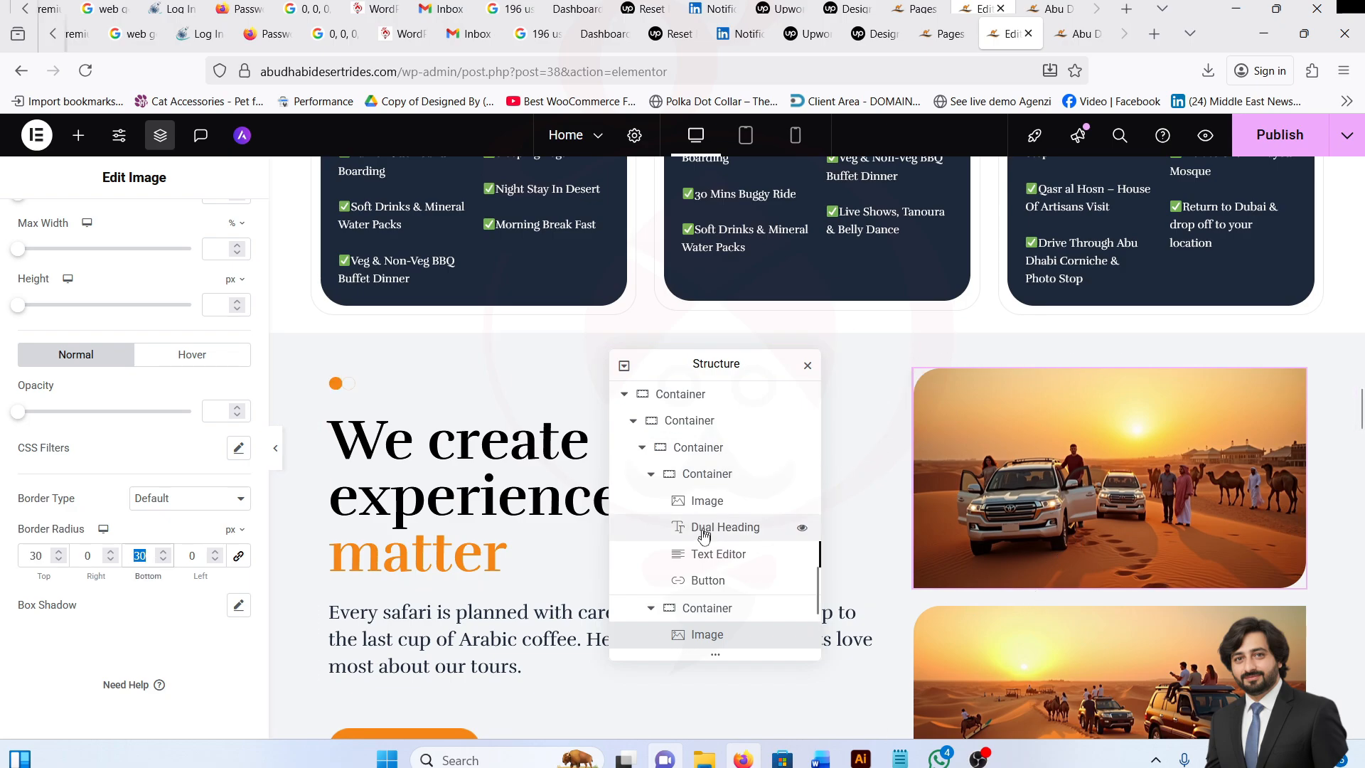
scroll(711, 582, down, 1)
scroll(707, 540, up, 1)
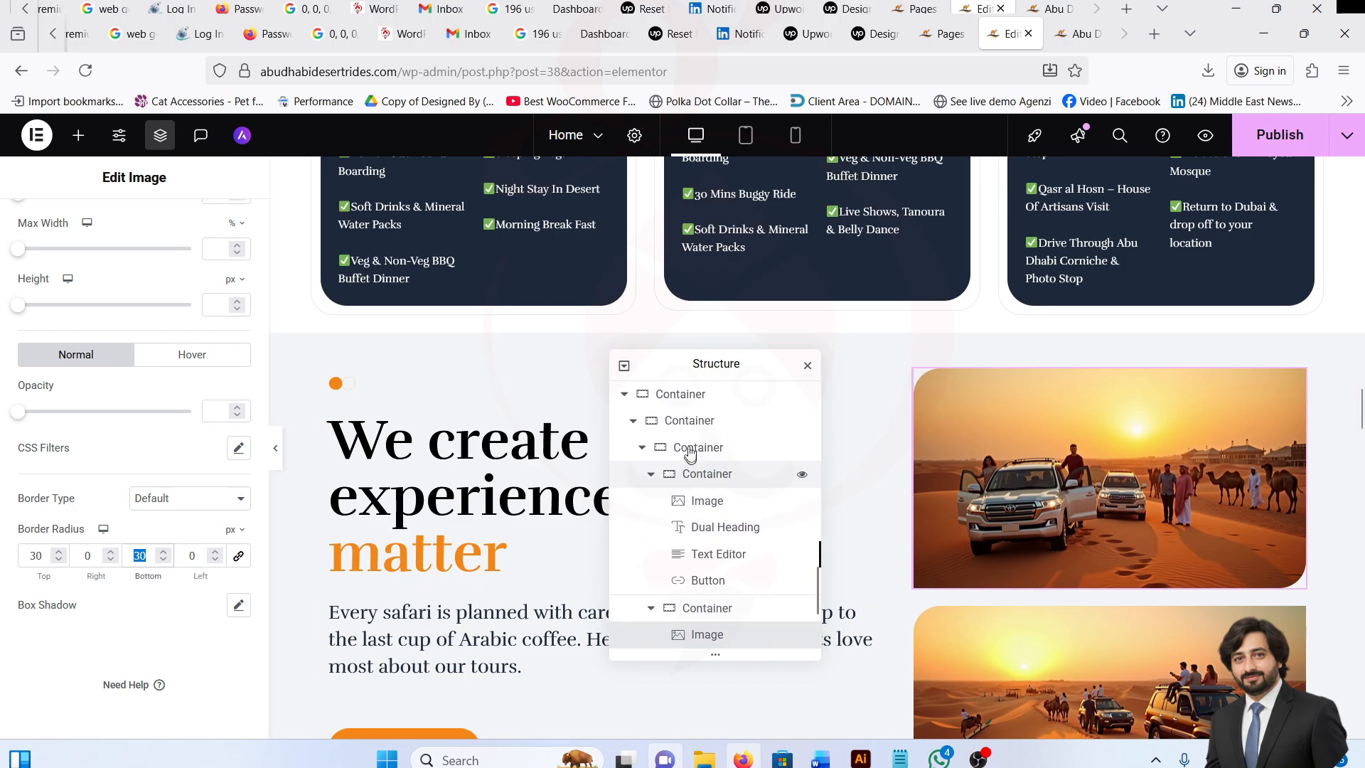
Inspect the layout settings of the section's outer container, its boxed inner container and the nested text and image column containers.
mouse_move(852, 333)
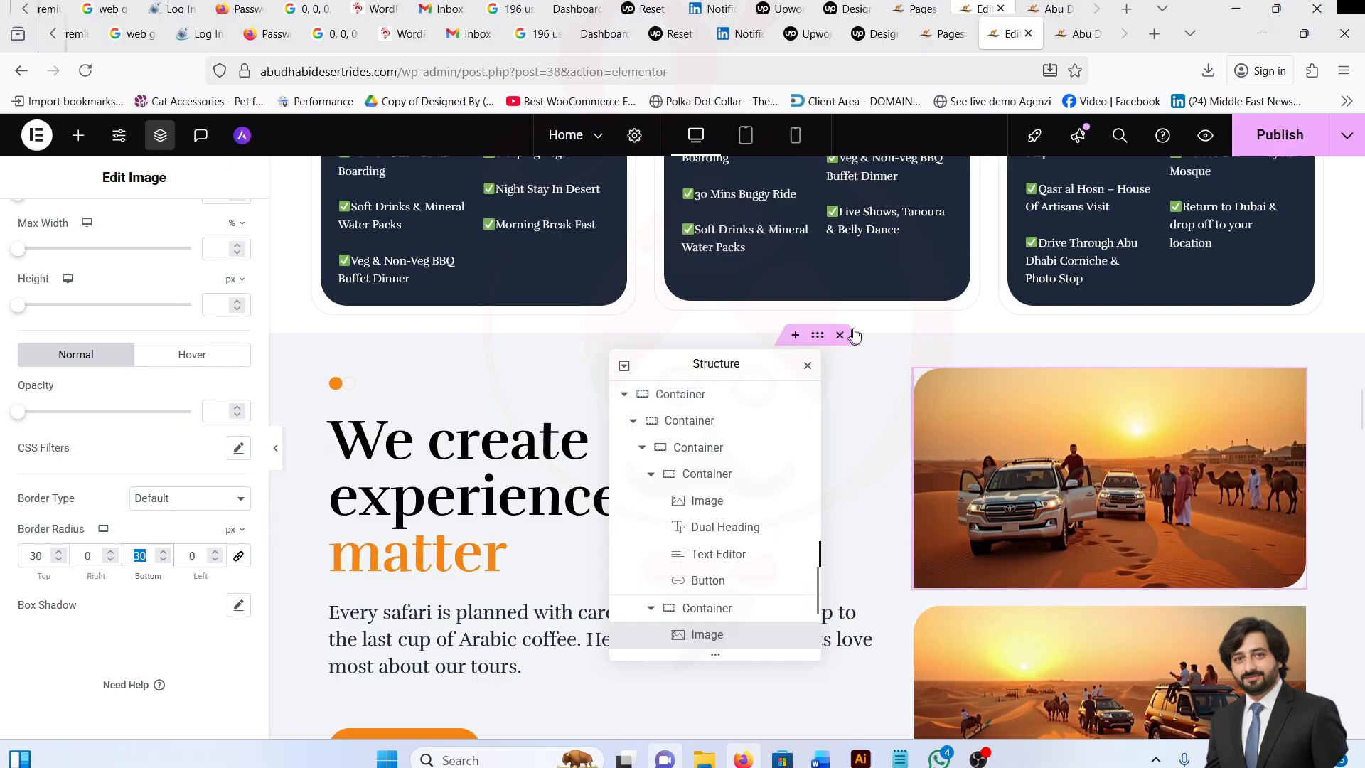
click(811, 338)
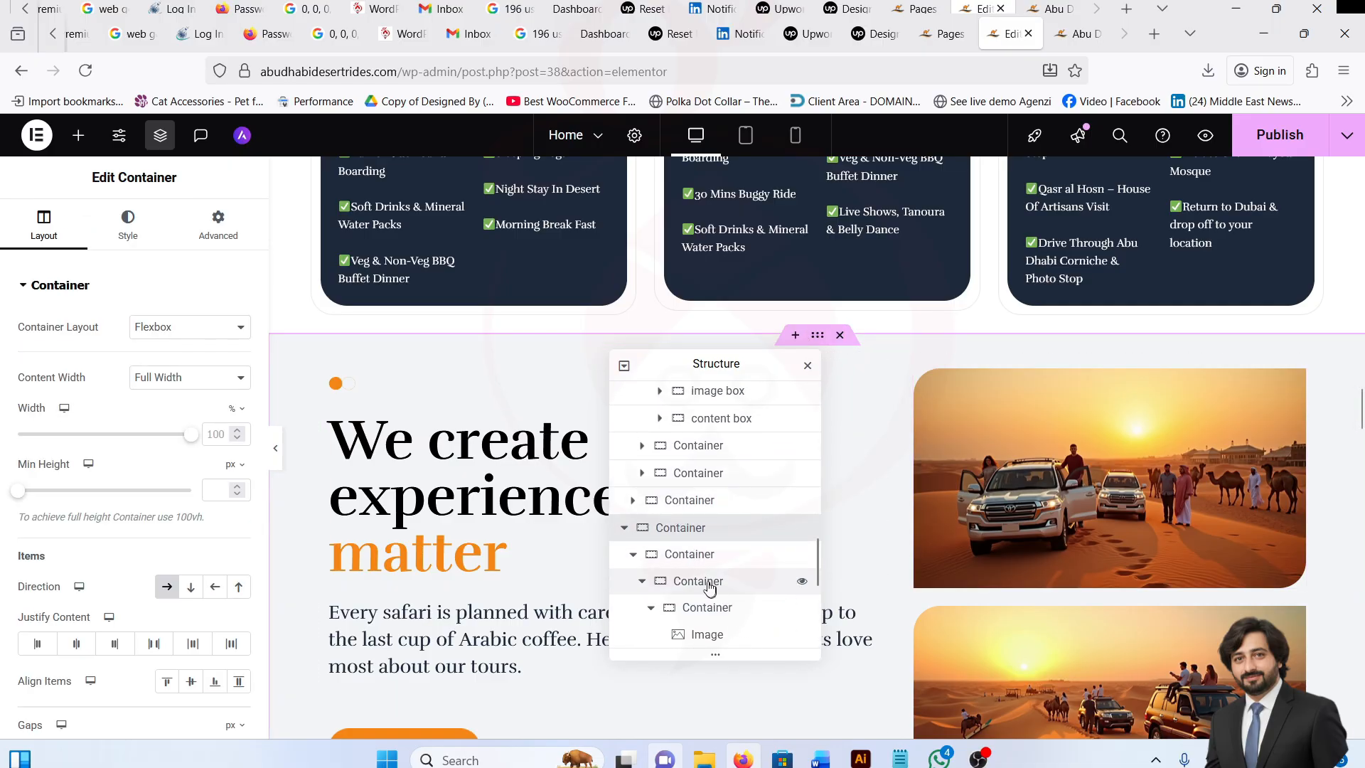
click(714, 561)
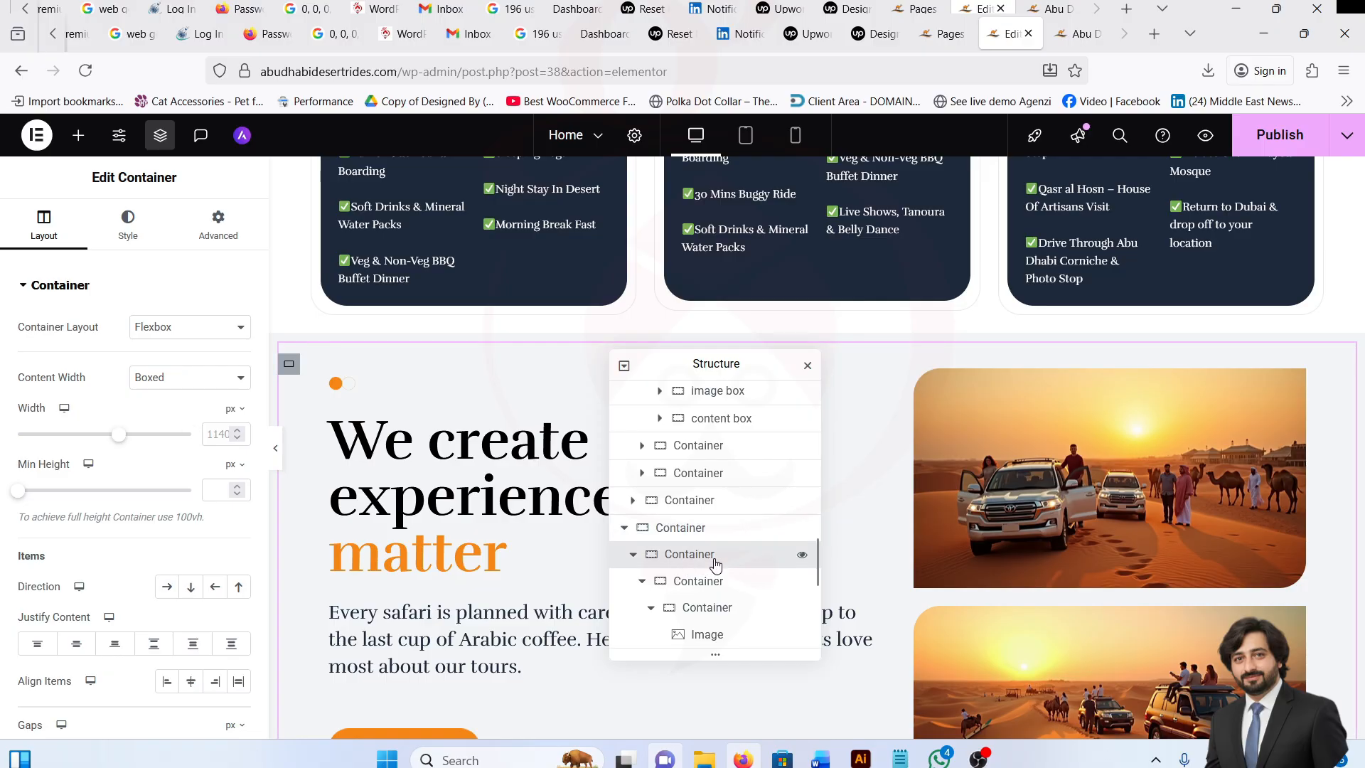
click(684, 527)
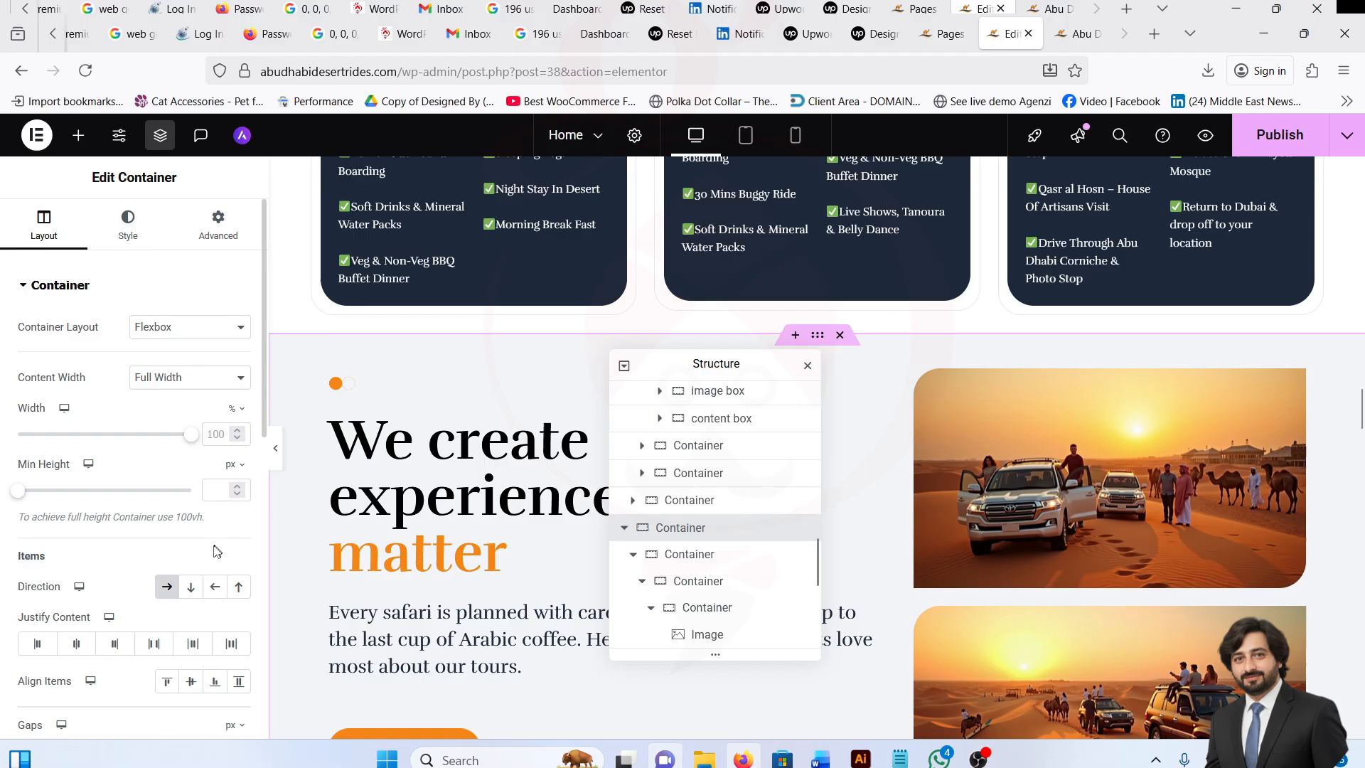
click(695, 554)
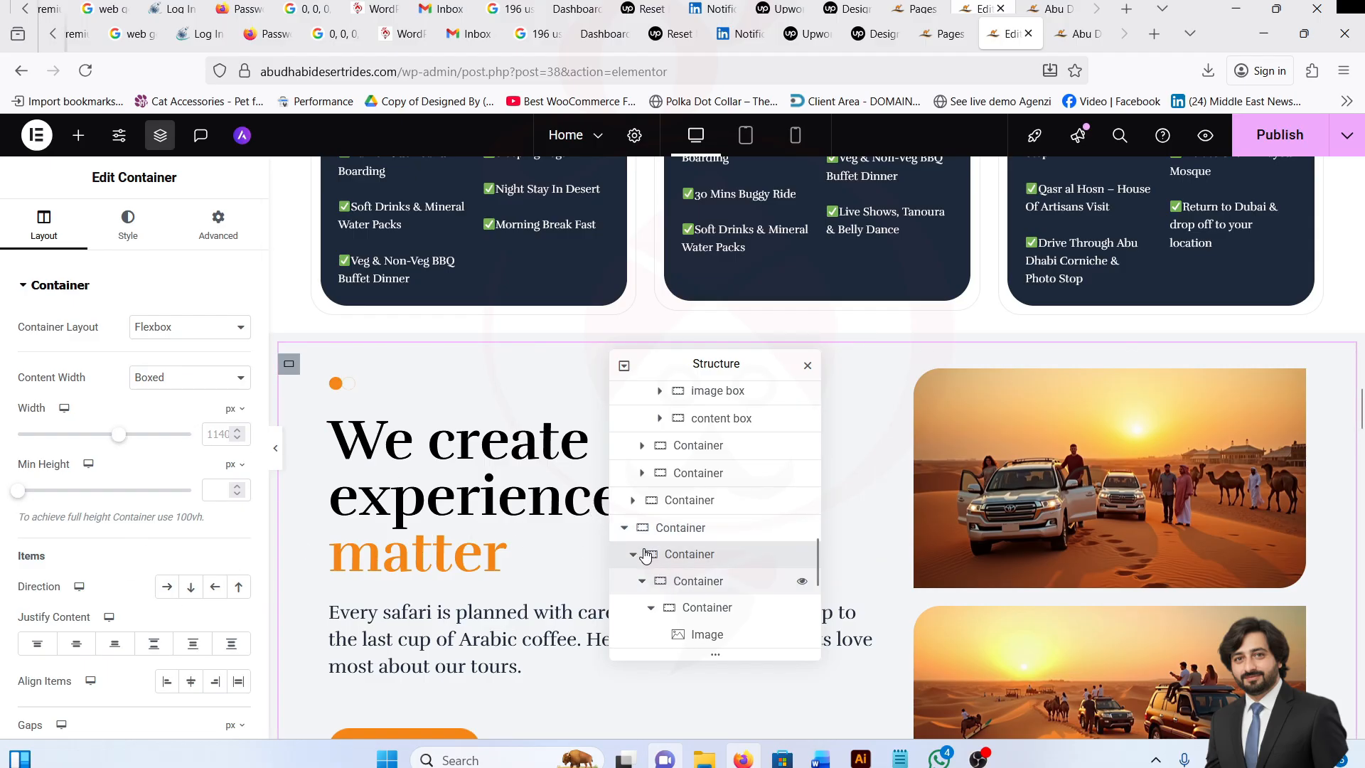
click(686, 581)
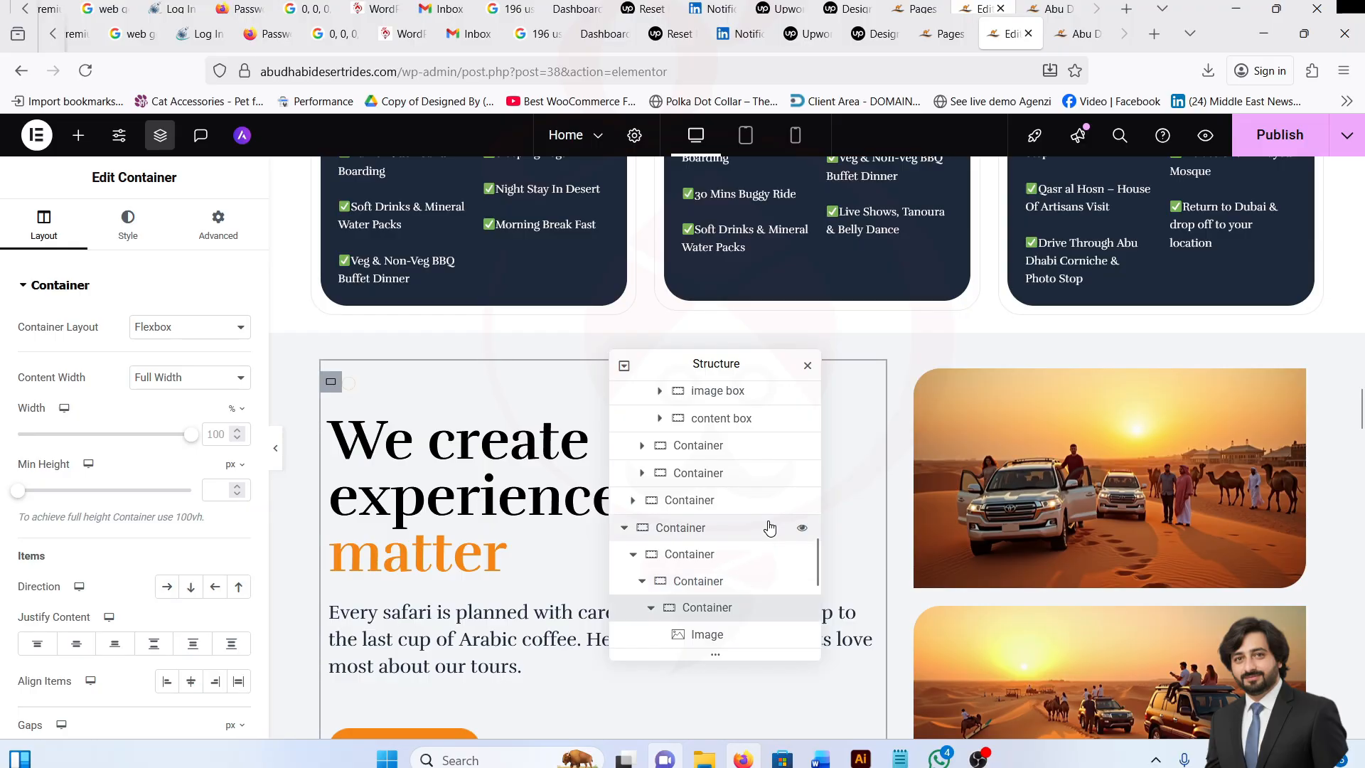
scroll(678, 551, down, 1)
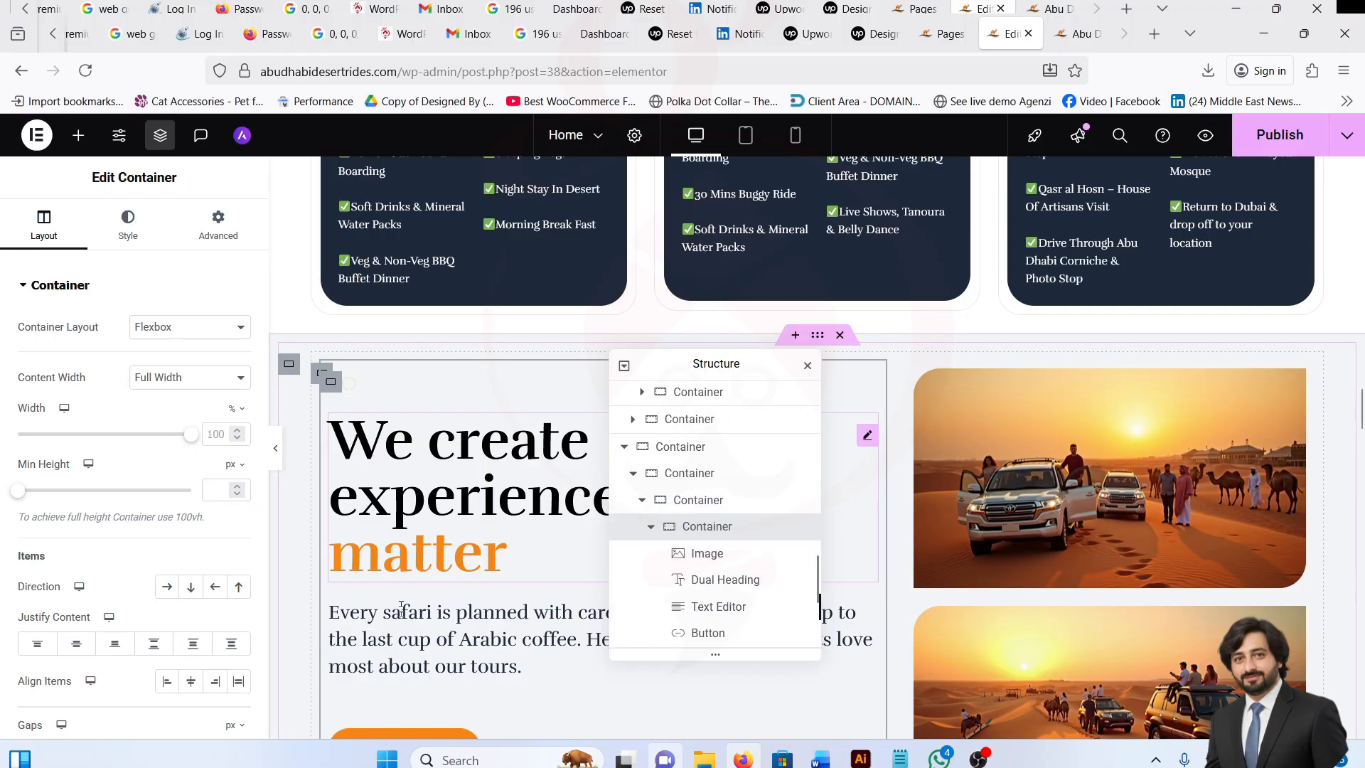
scroll(713, 576, down, 2)
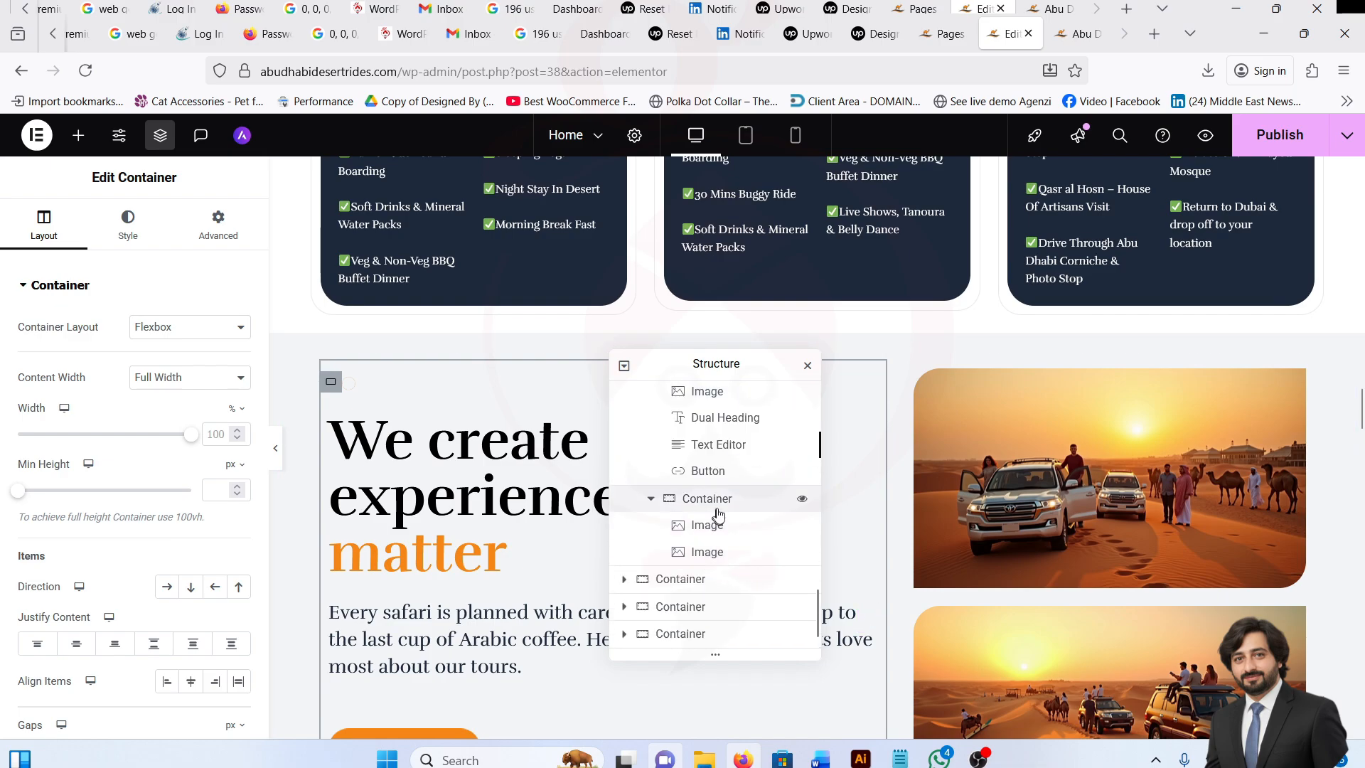
click(908, 496)
scroll(1022, 604, down, 1)
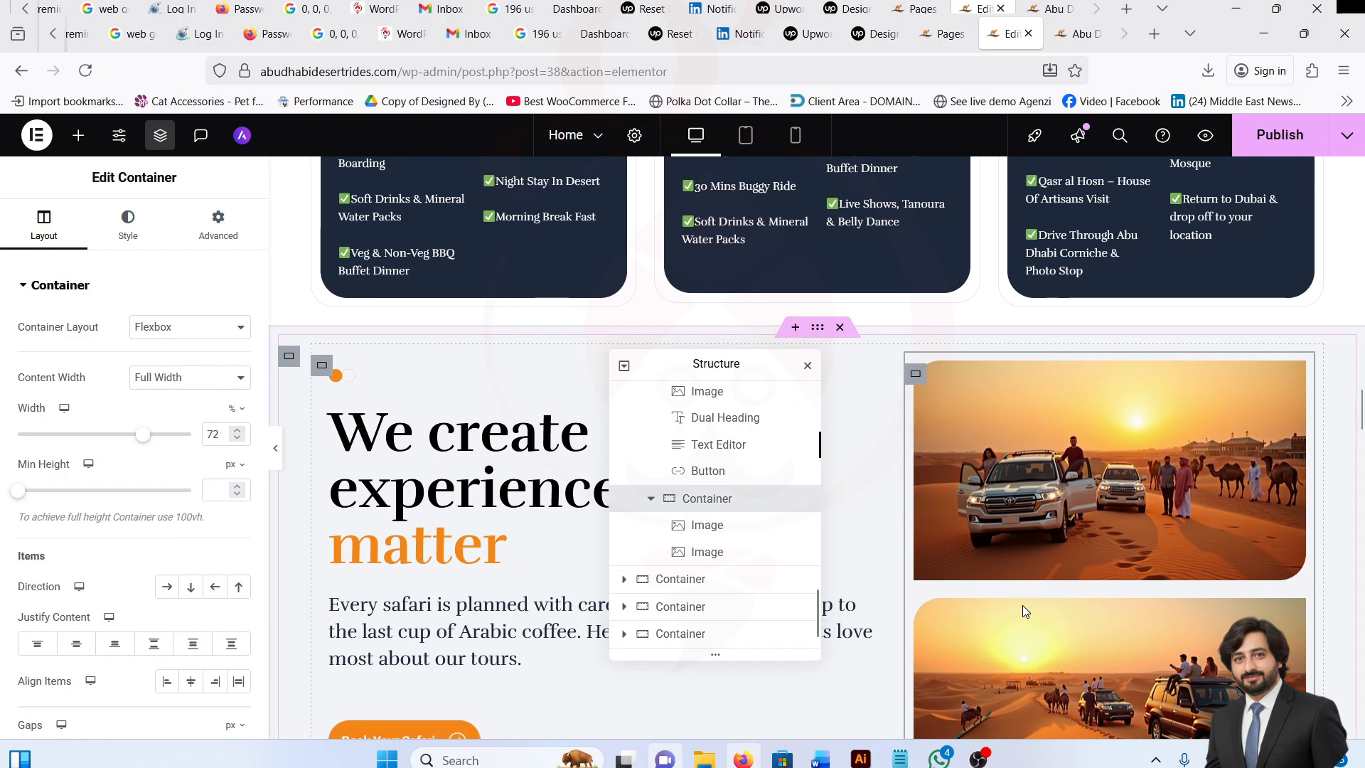
Select the image column's two images in turn and check the border radius of the lower one.
click(771, 526)
click(752, 556)
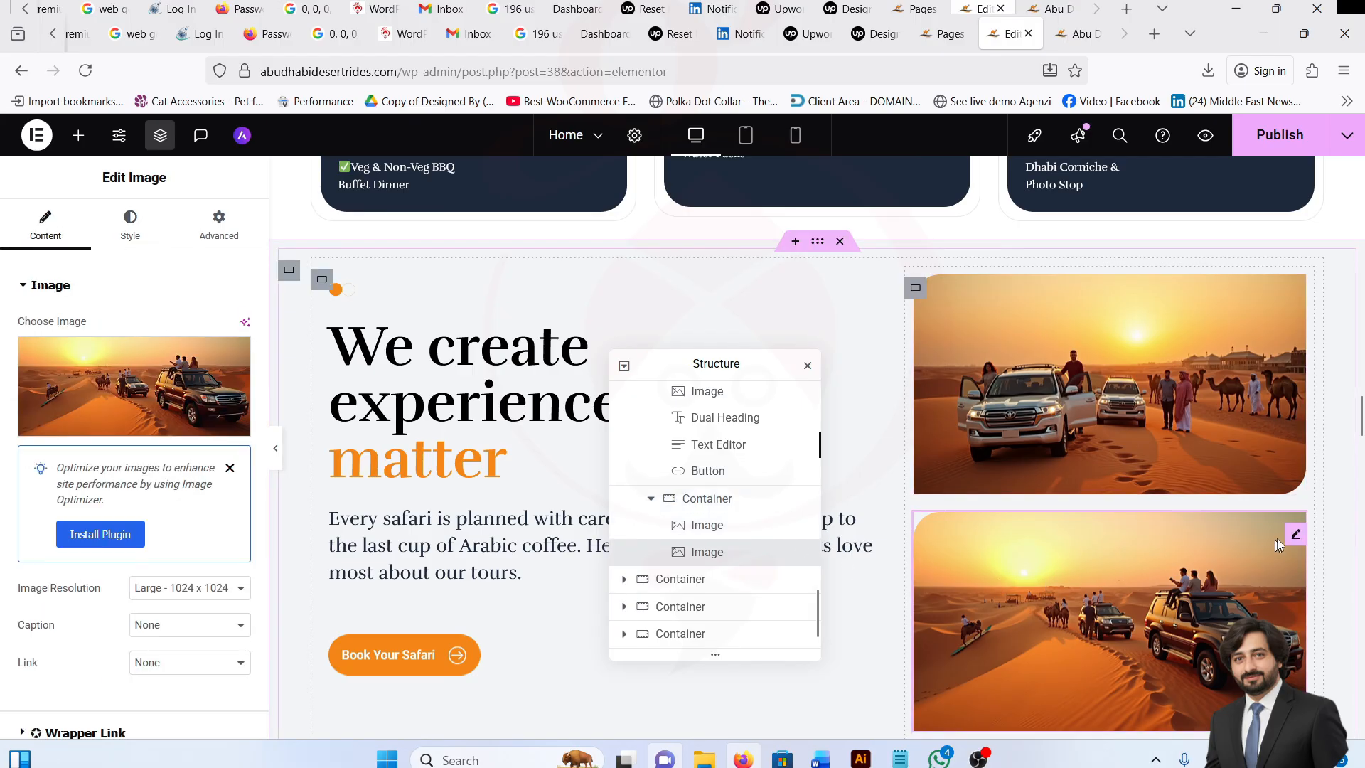
scroll(1196, 565, down, 1)
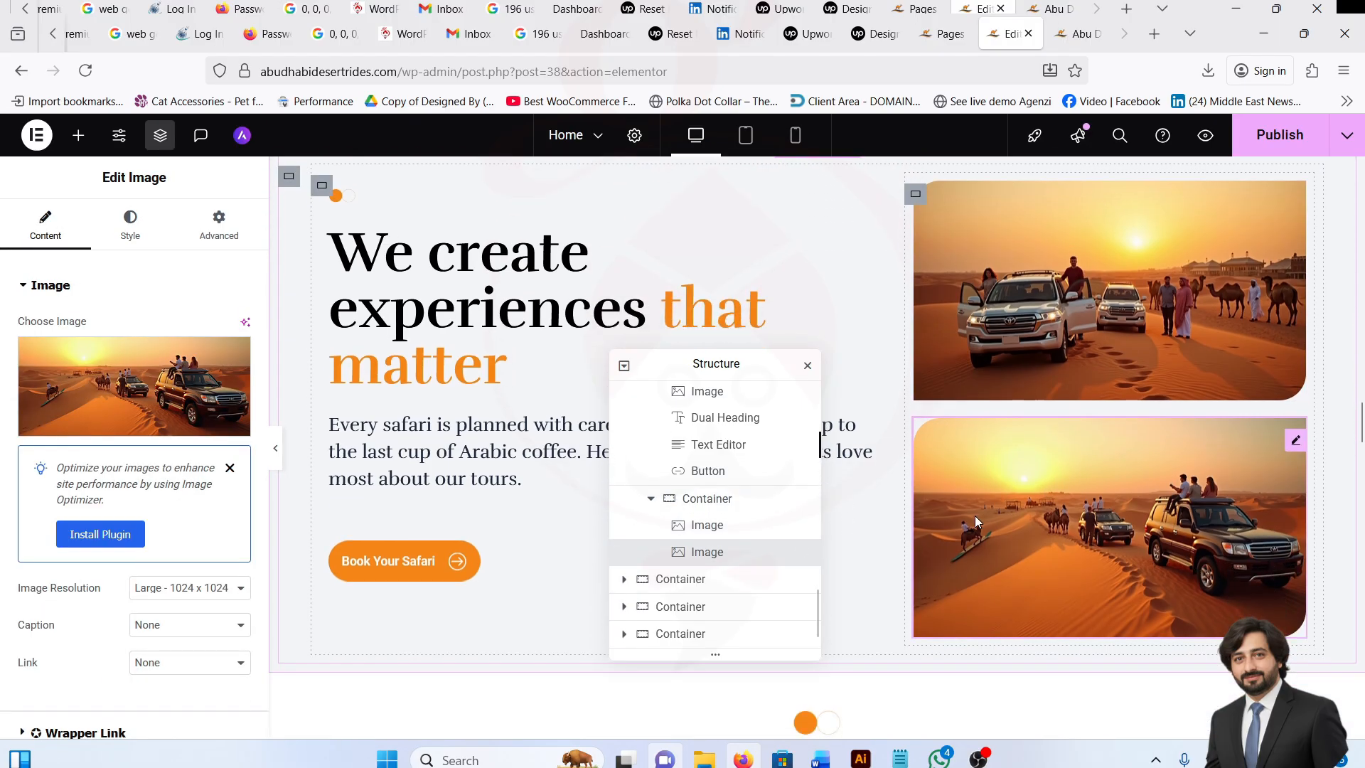
click(131, 226)
scroll(158, 565, down, 1)
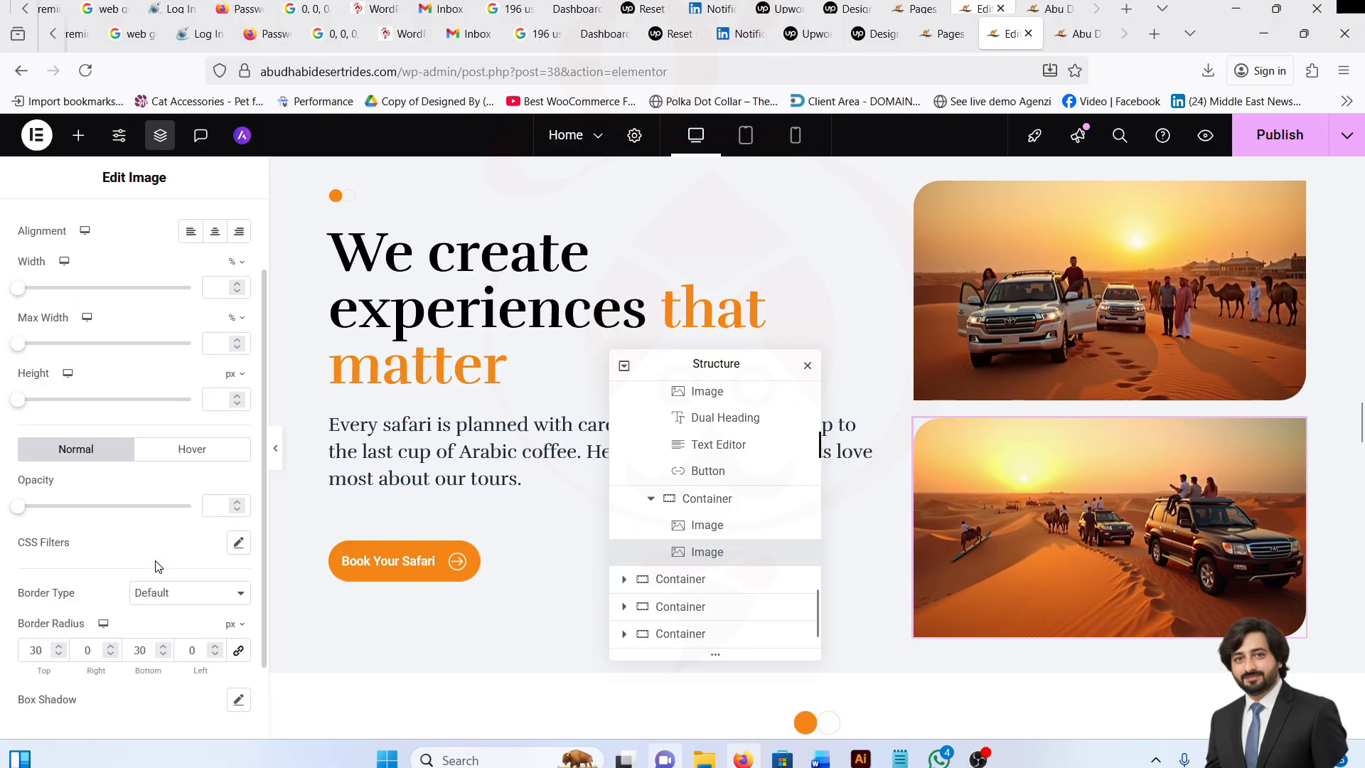
scroll(157, 565, down, 1)
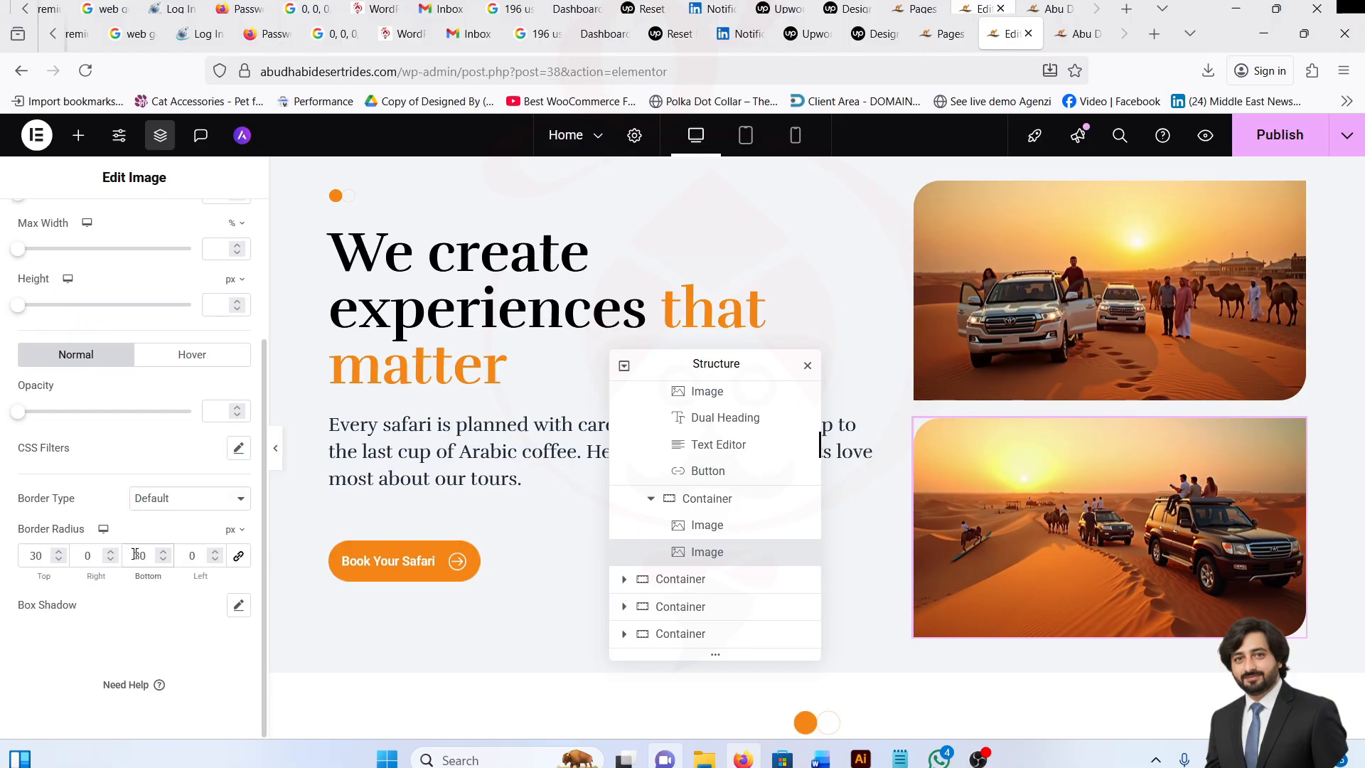
double_click(137, 555)
scroll(946, 575, down, 2)
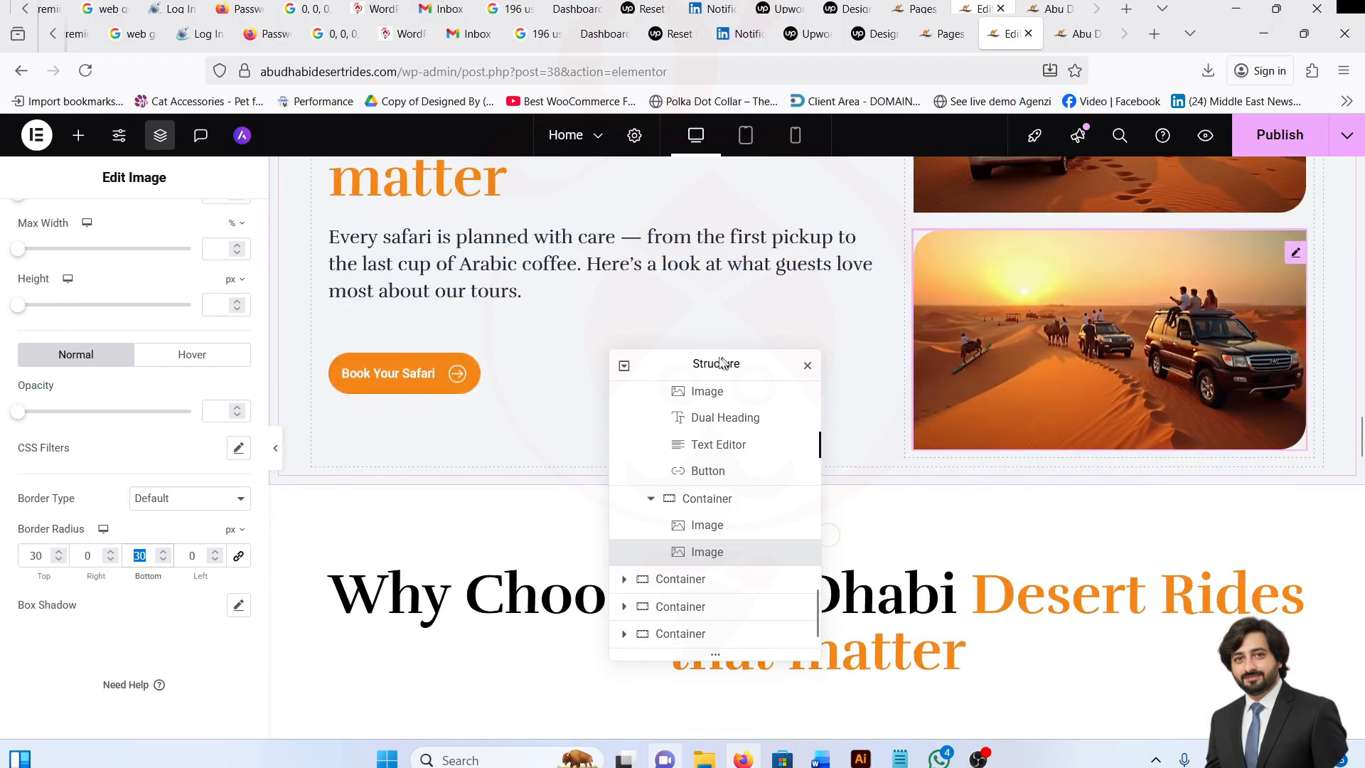
Move the Structure panel aside and inspect the outer container and dots image of the "Why Choose Abu Dhabi Desert Rides" section.
drag(775, 364, 1216, 438)
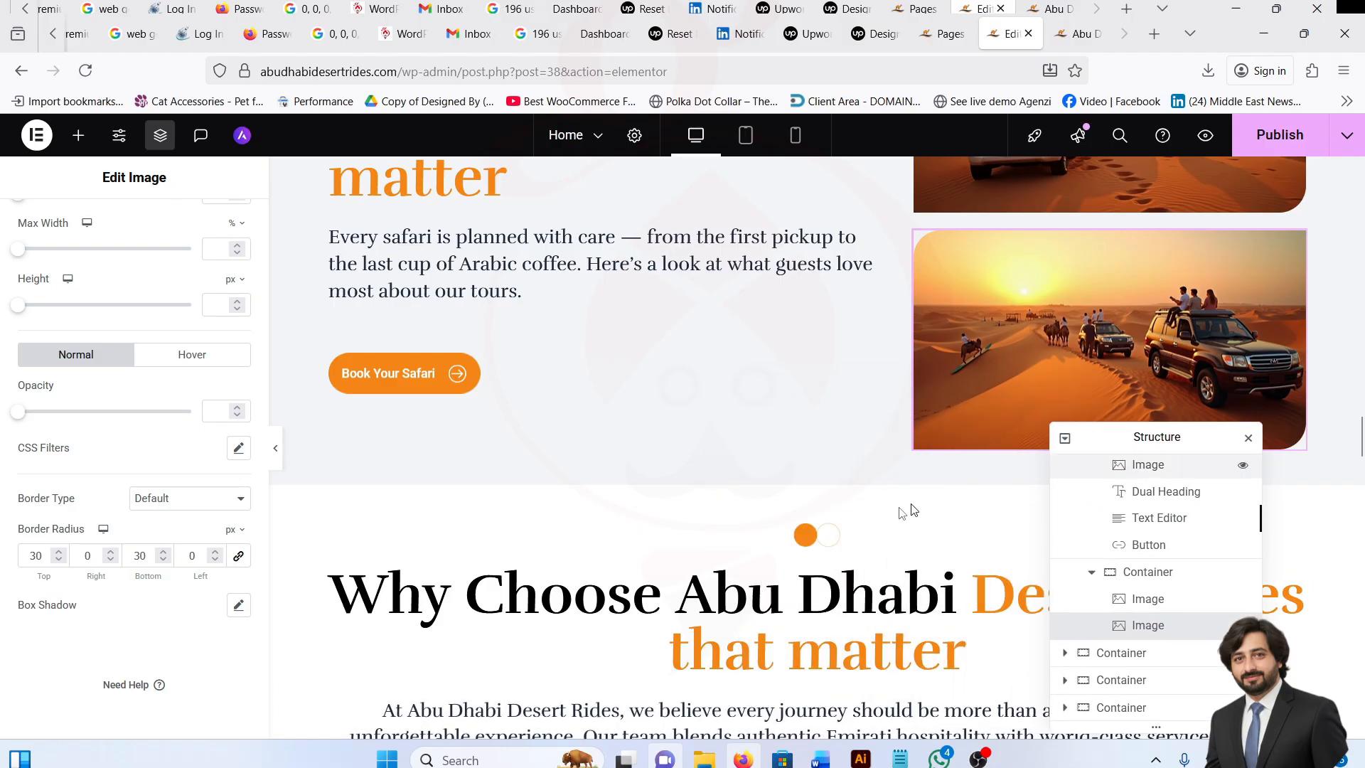
scroll(812, 506, down, 2)
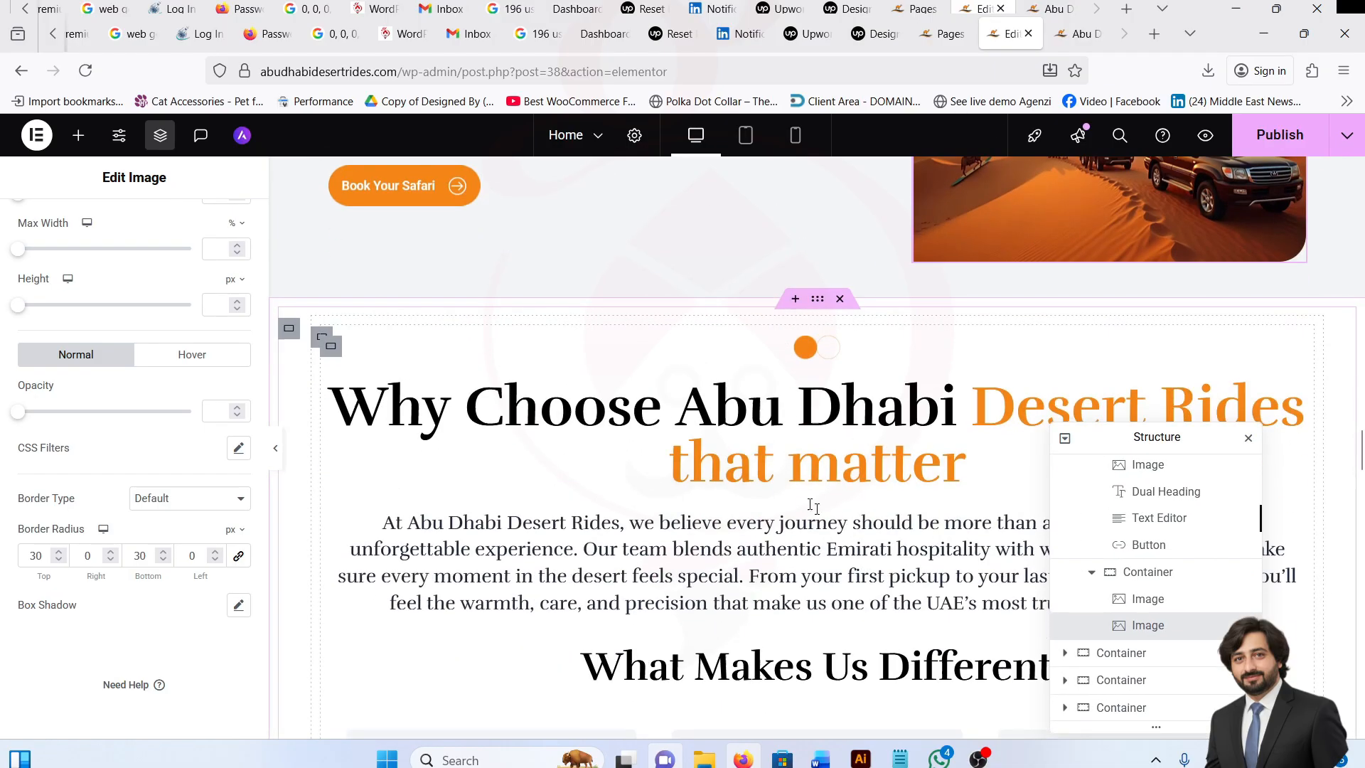
click(811, 458)
scroll(782, 518, down, 2)
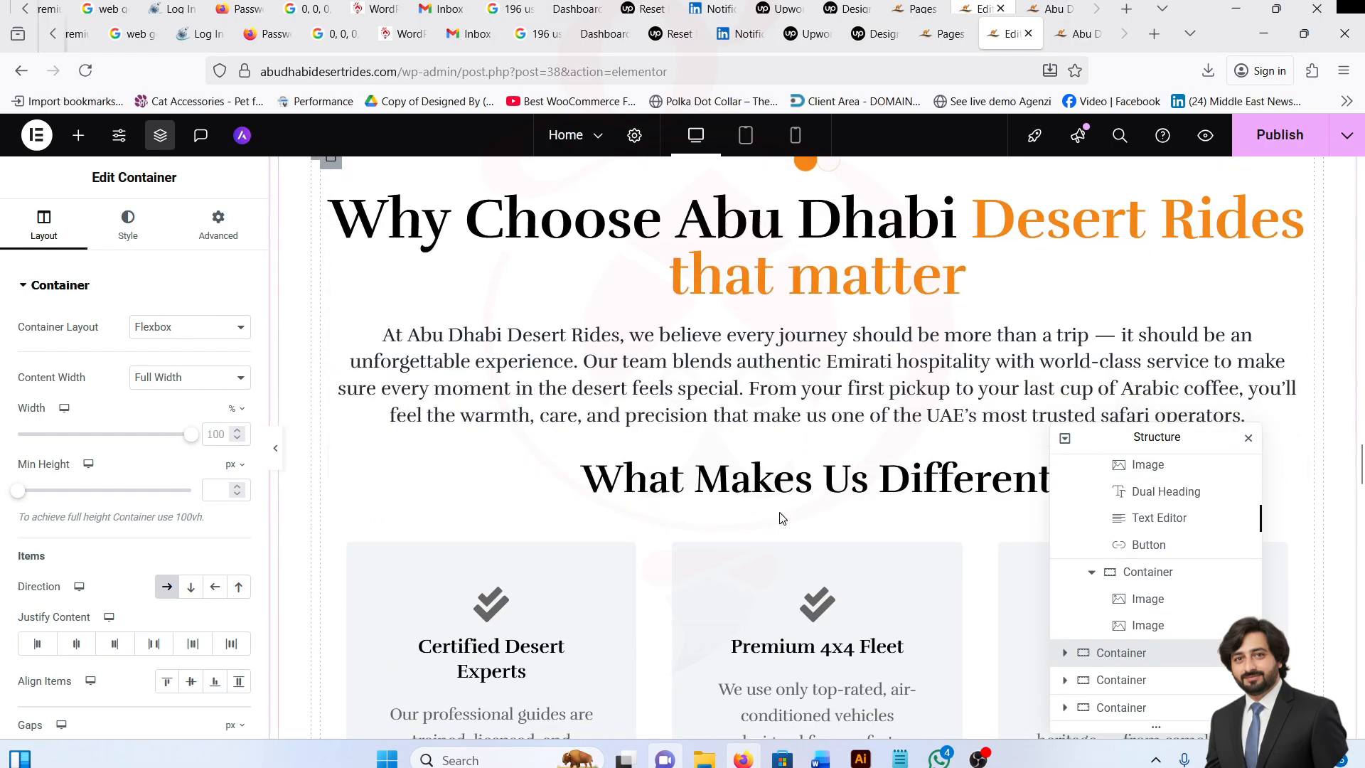
scroll(782, 518, up, 2)
scroll(588, 472, down, 1)
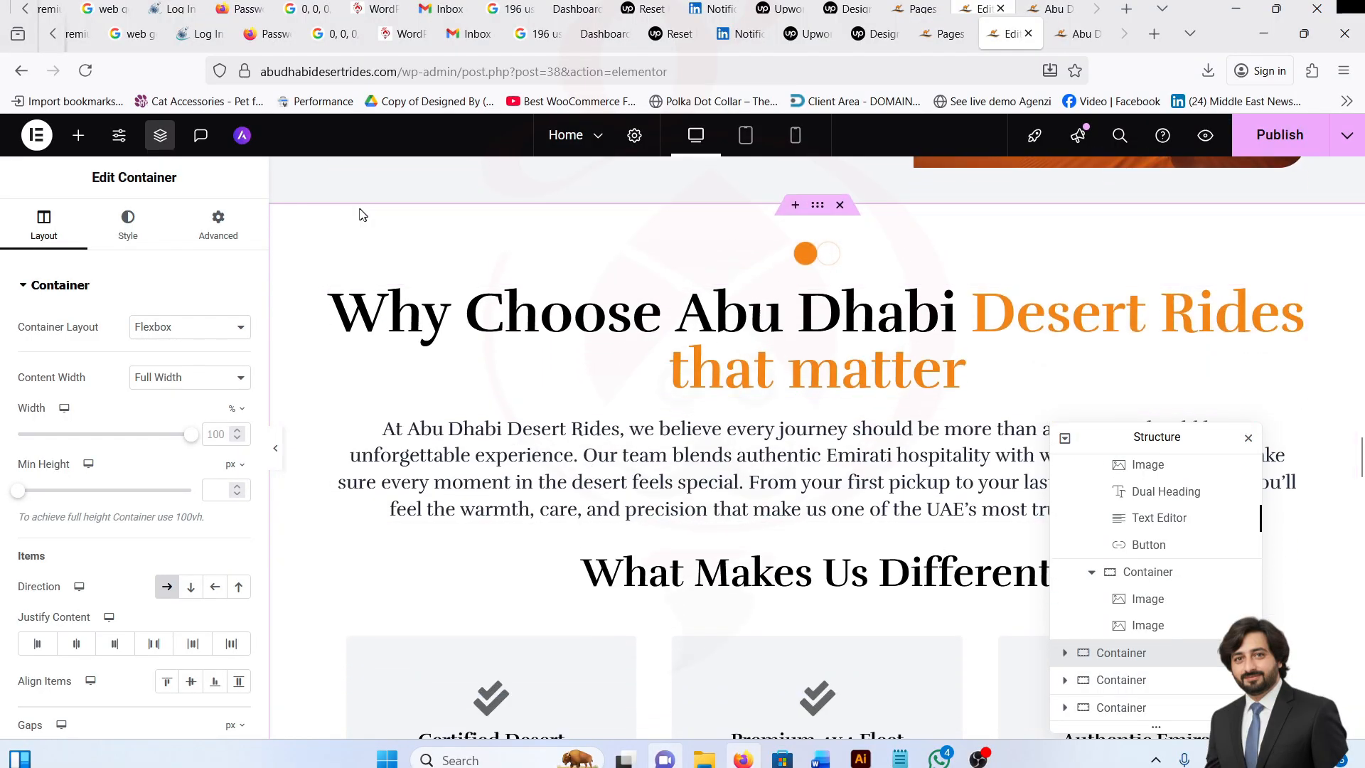
click(816, 254)
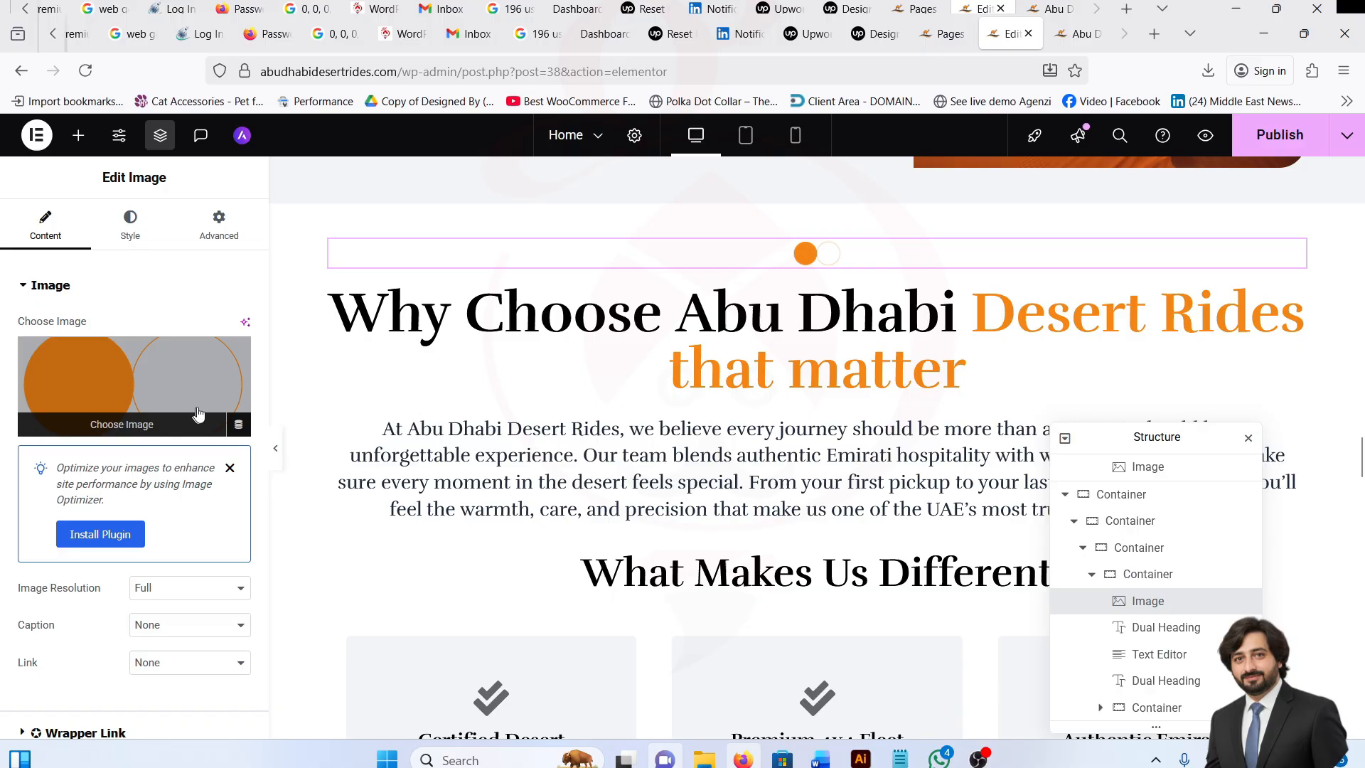
Check the CSS class in the advanced settings of the paragraph beneath the "Why Choose Abu Dhabi Desert Rides" heading.
click(782, 458)
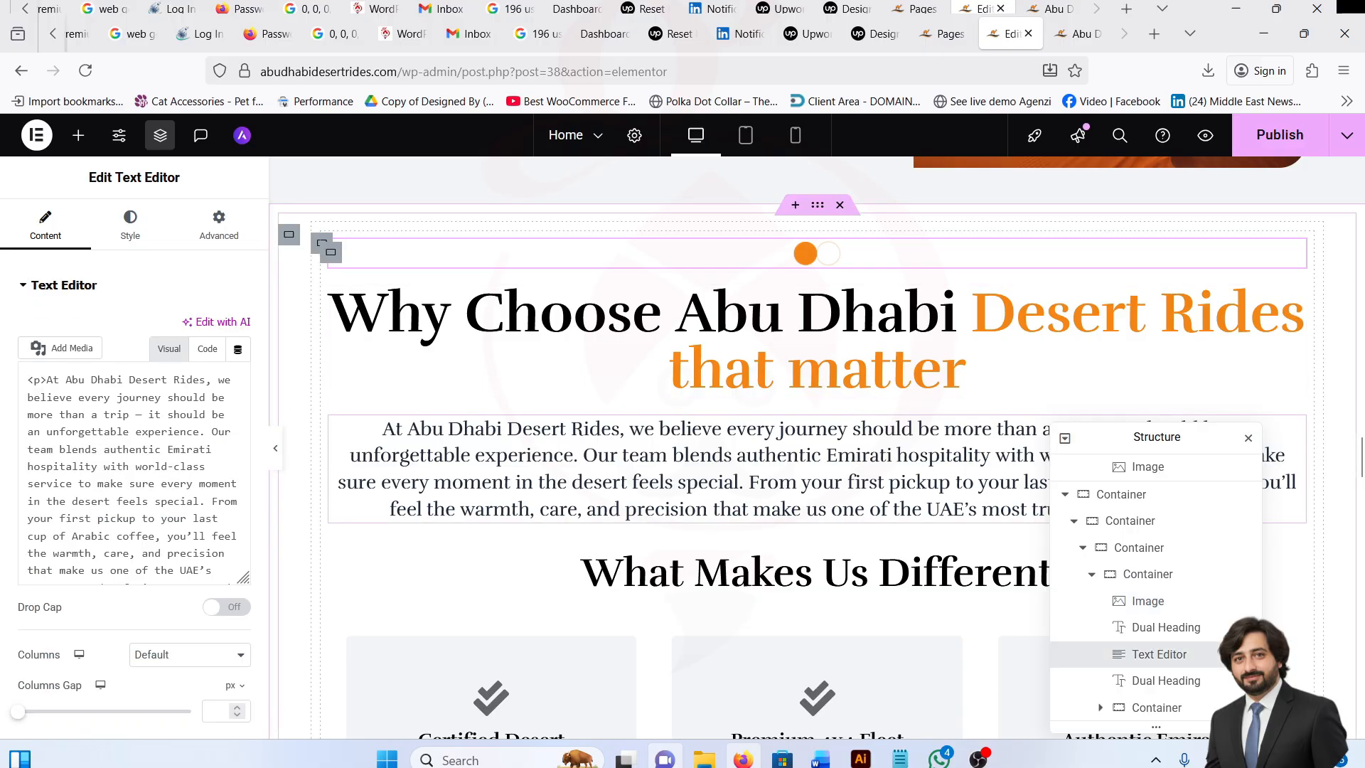
click(213, 228)
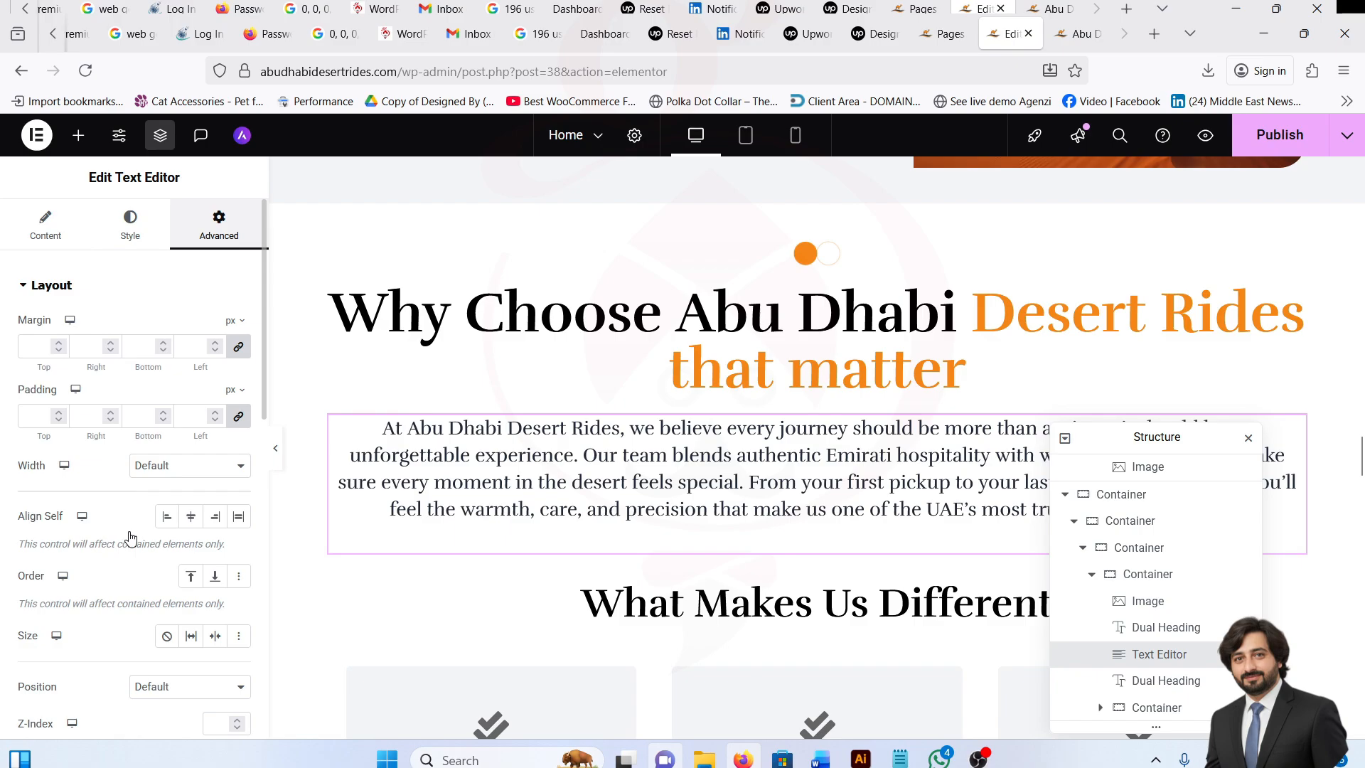
scroll(130, 538, down, 10)
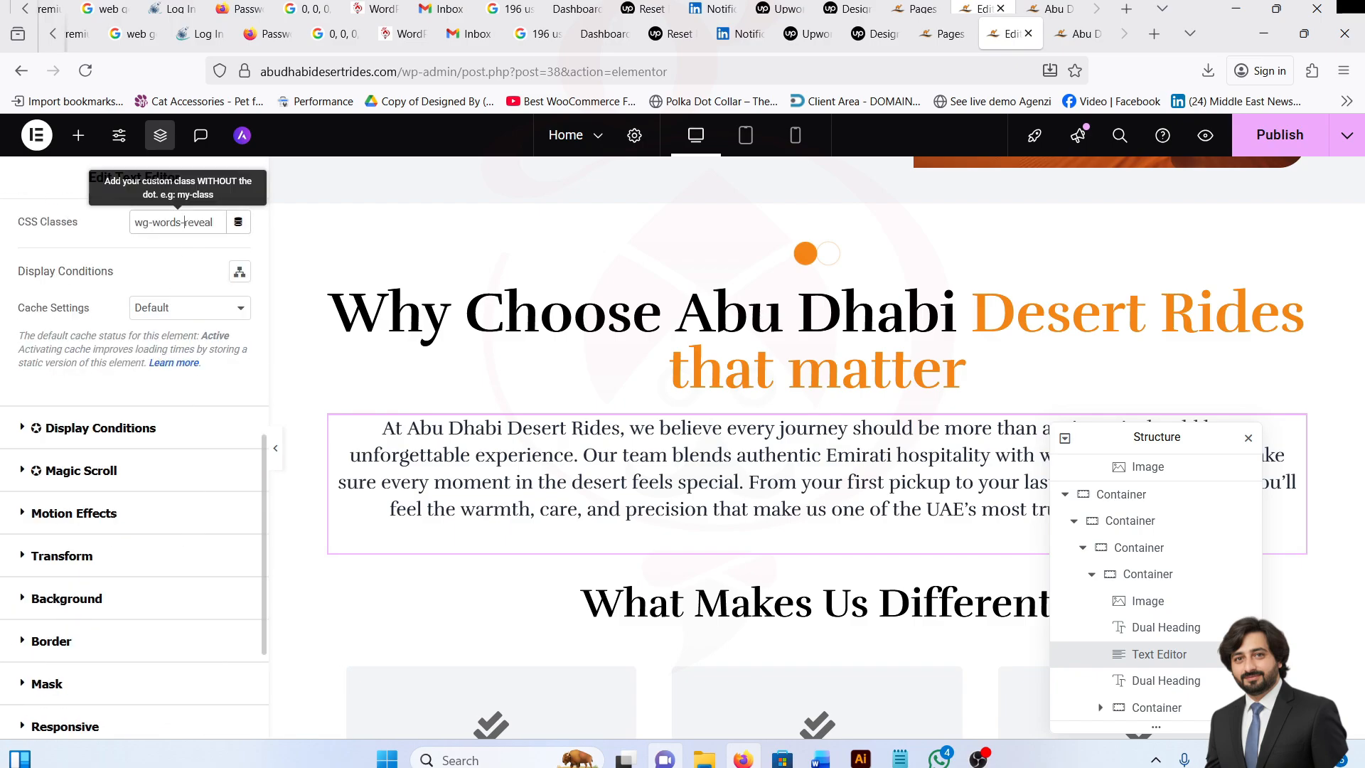
triple_click(174, 222)
scroll(795, 445, down, 3)
scroll(795, 445, down, 3)
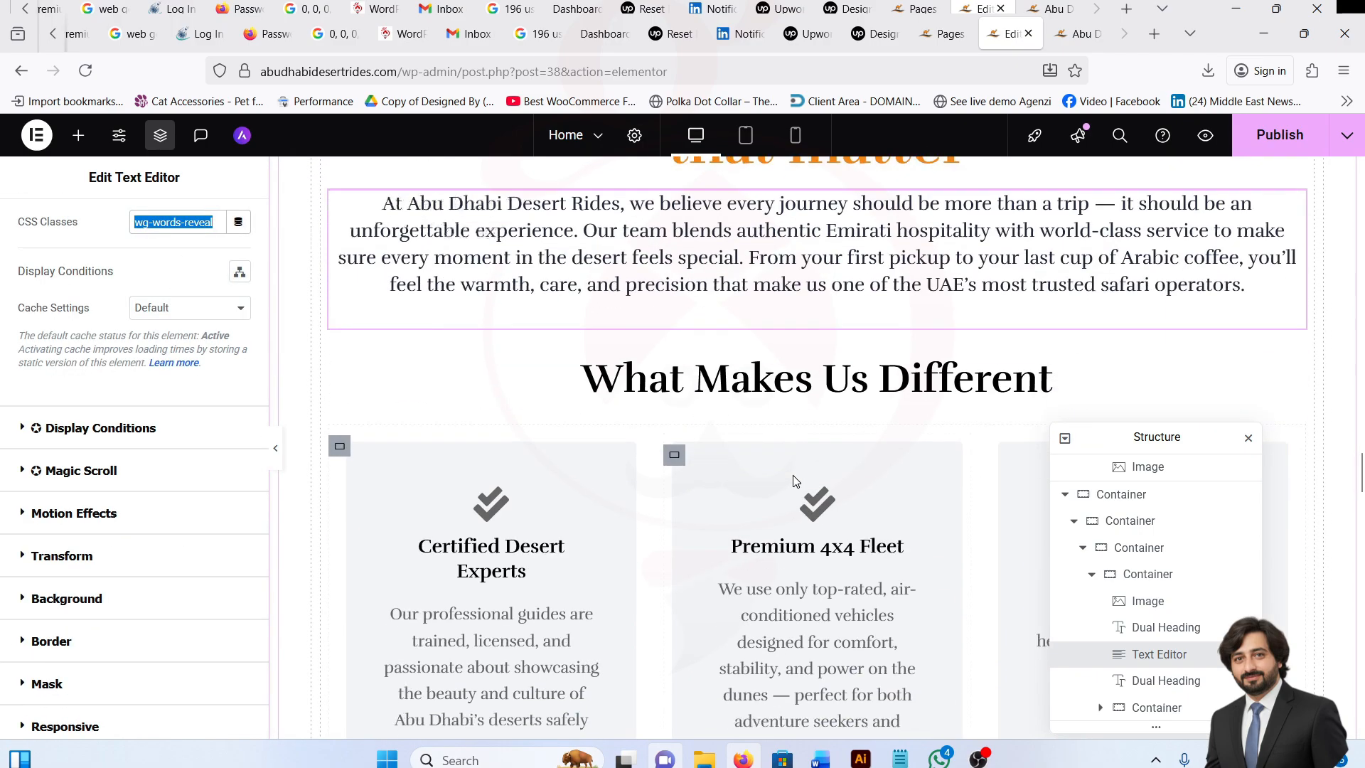
scroll(563, 405, up, 3)
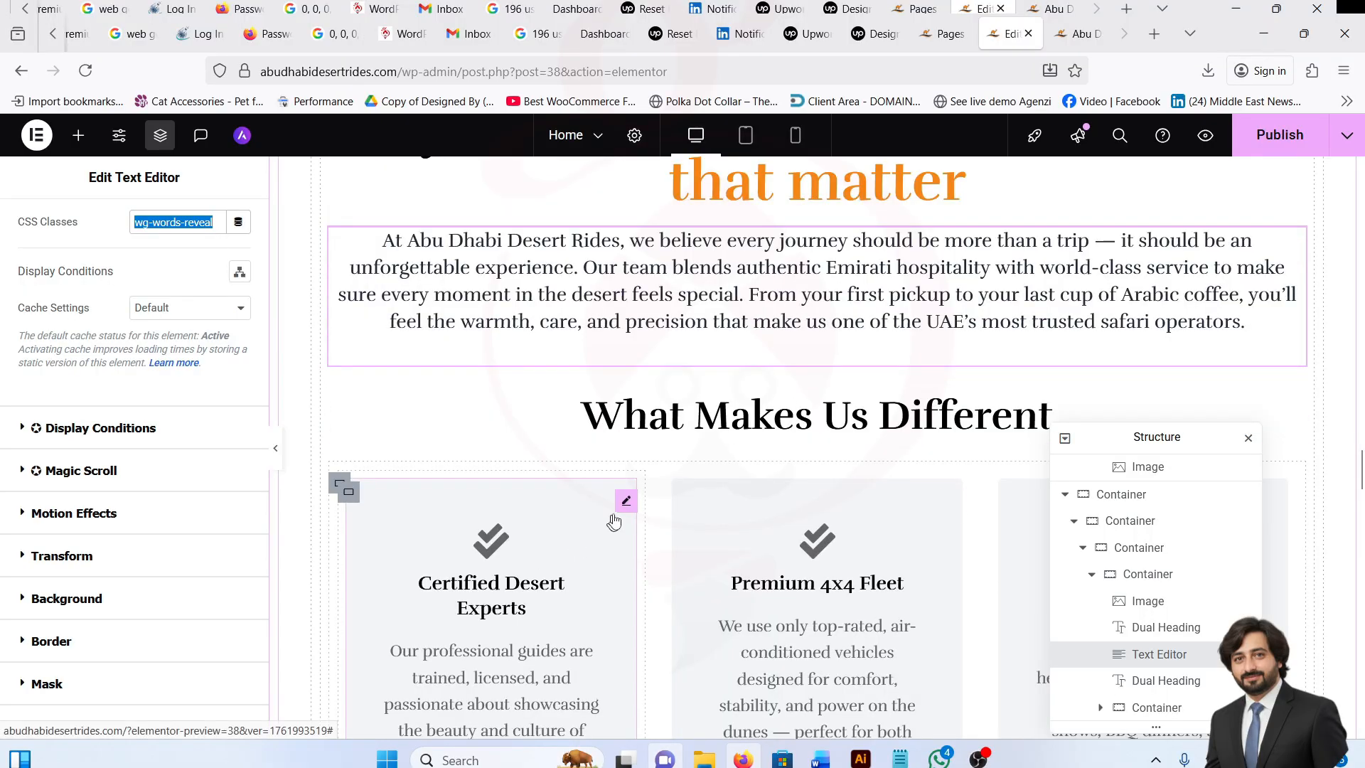
Inspect the content of the "Certified Desert Experts" icon box and the layout settings of the containers around the section's content.
click(623, 499)
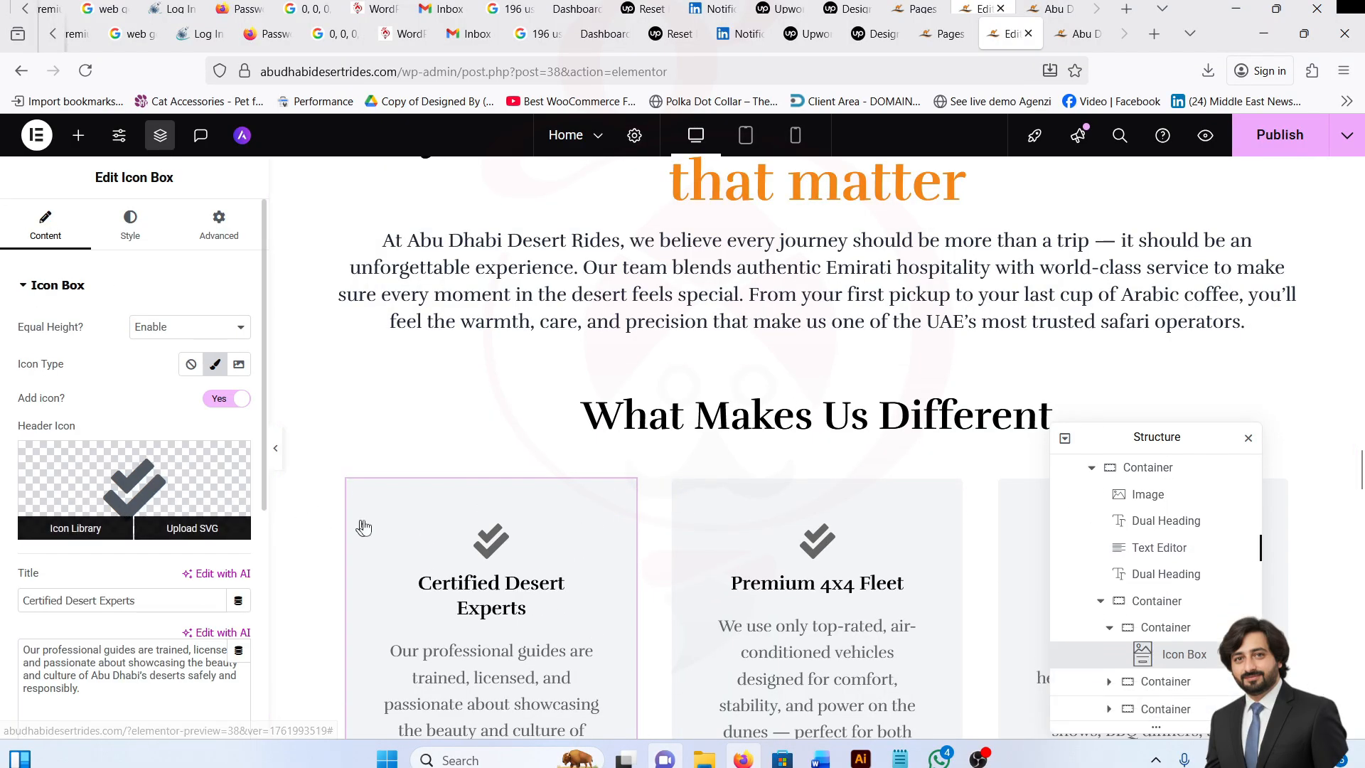
scroll(587, 486, up, 3)
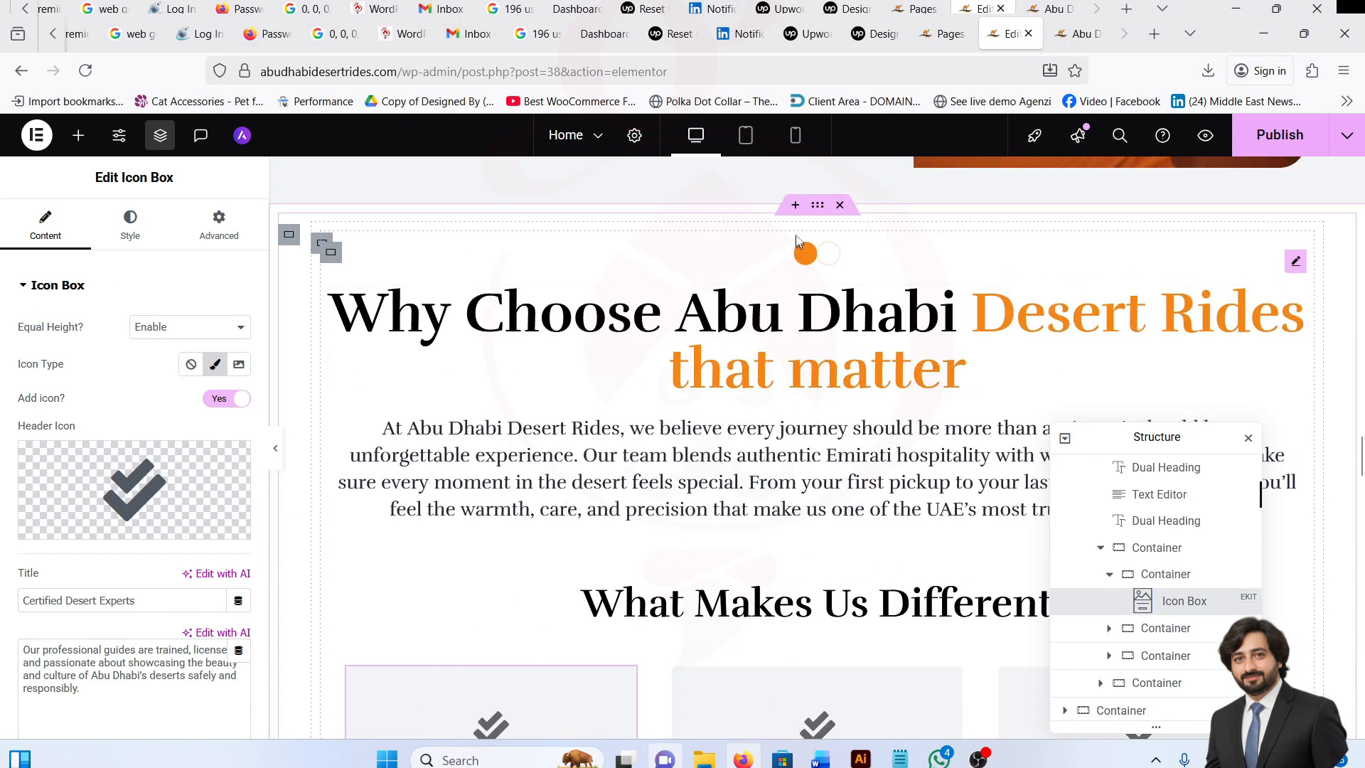
click(1166, 551)
scroll(1180, 569, up, 4)
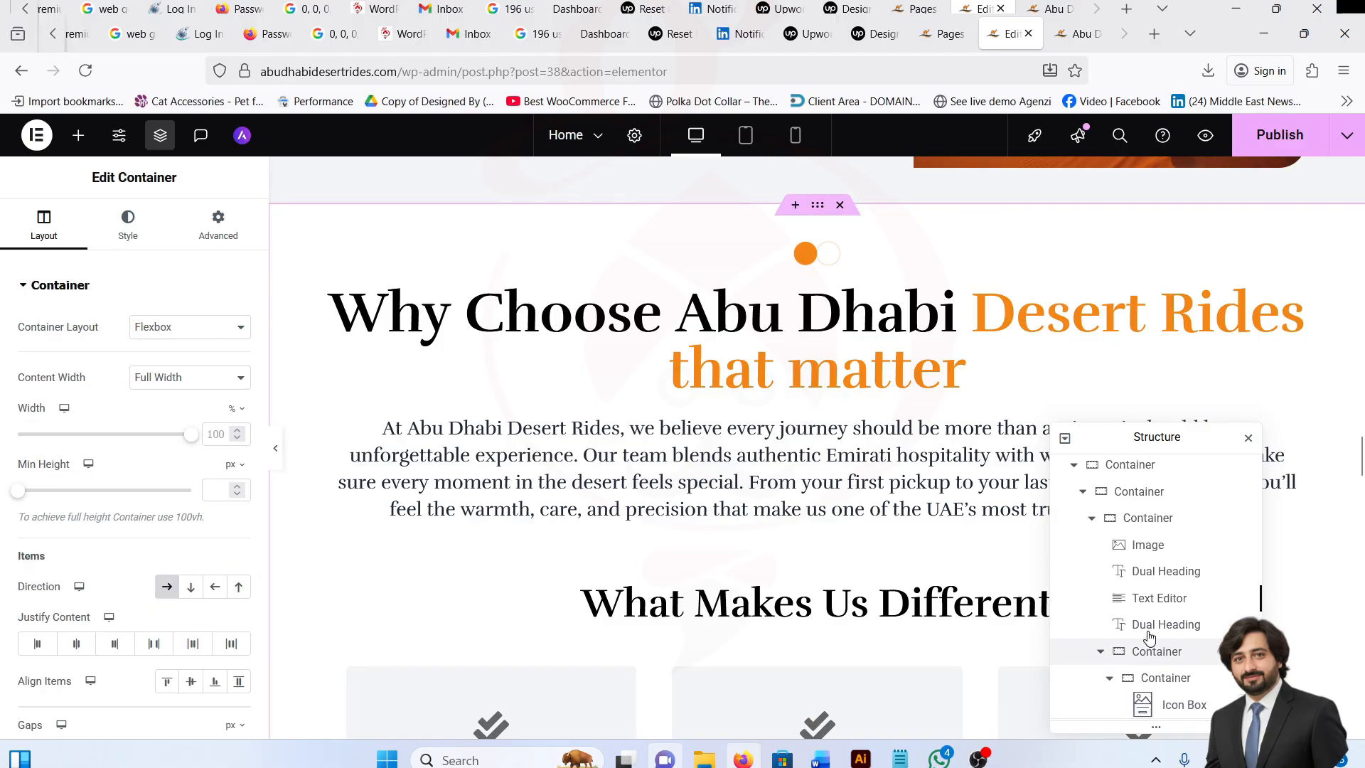
click(1136, 629)
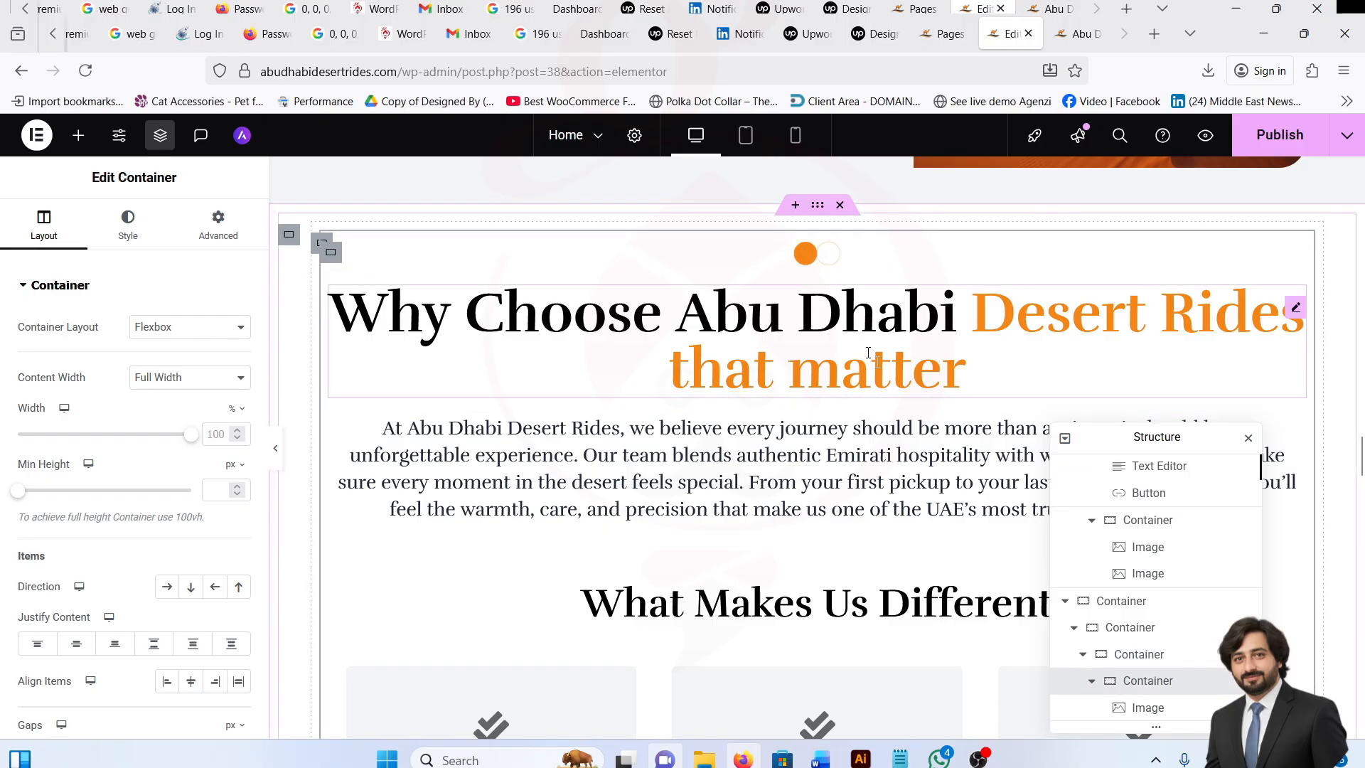
Step through the section's dots image, main heading, paragraph and "What Makes Us Different" heading in the Structure tree.
scroll(1155, 631, down, 1)
click(1150, 628)
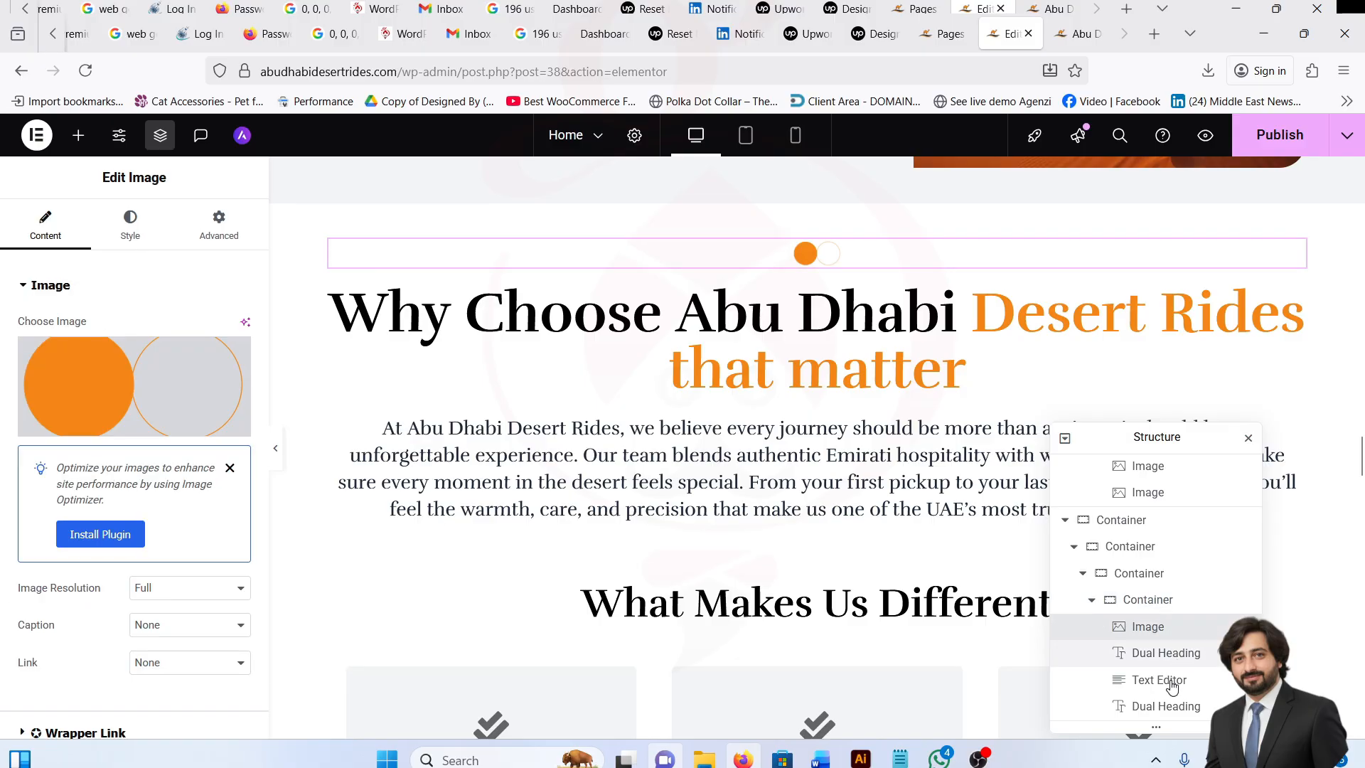
click(1169, 656)
scroll(1173, 664, down, 2)
click(1168, 526)
drag(1172, 552, 1155, 630)
scroll(1161, 649, down, 2)
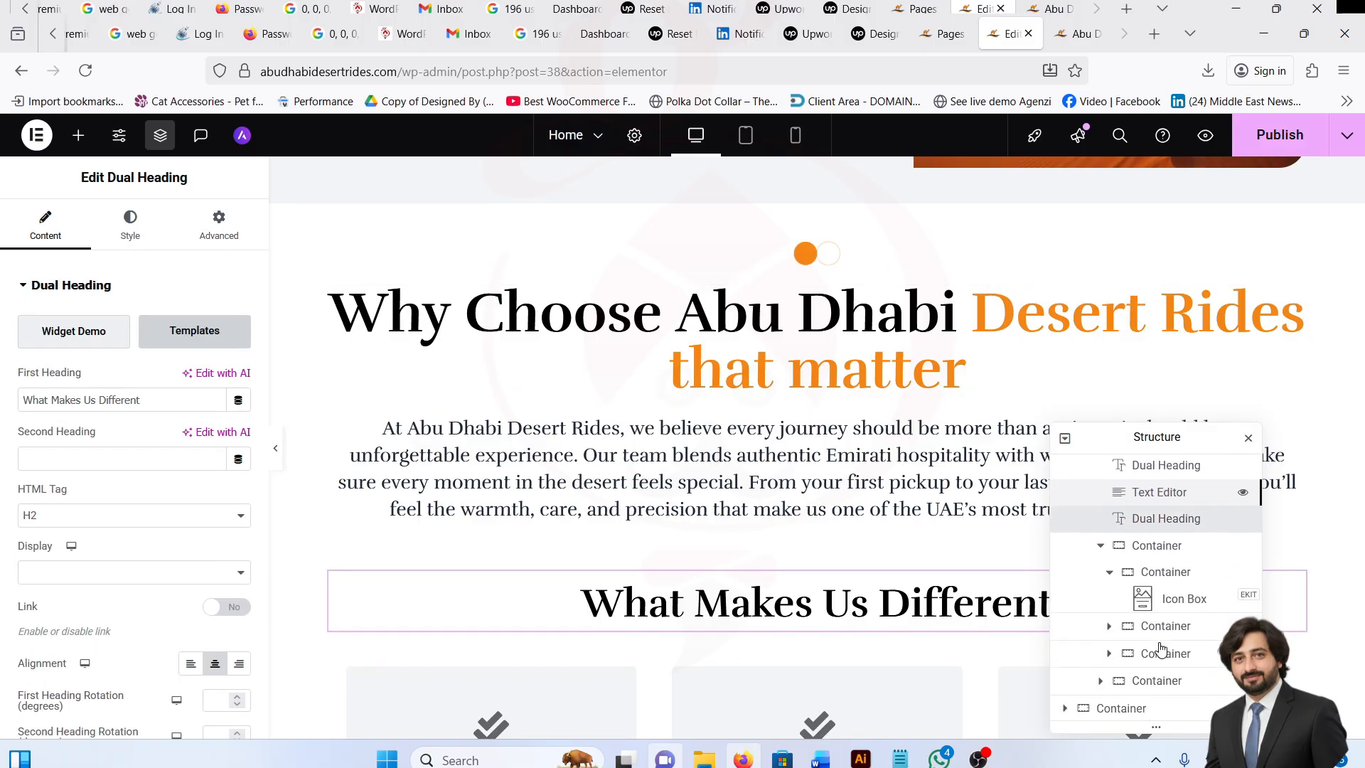
Inspect the layout of the first icon box row, its three card containers and the second row's container.
click(1157, 548)
scroll(736, 544, down, 2)
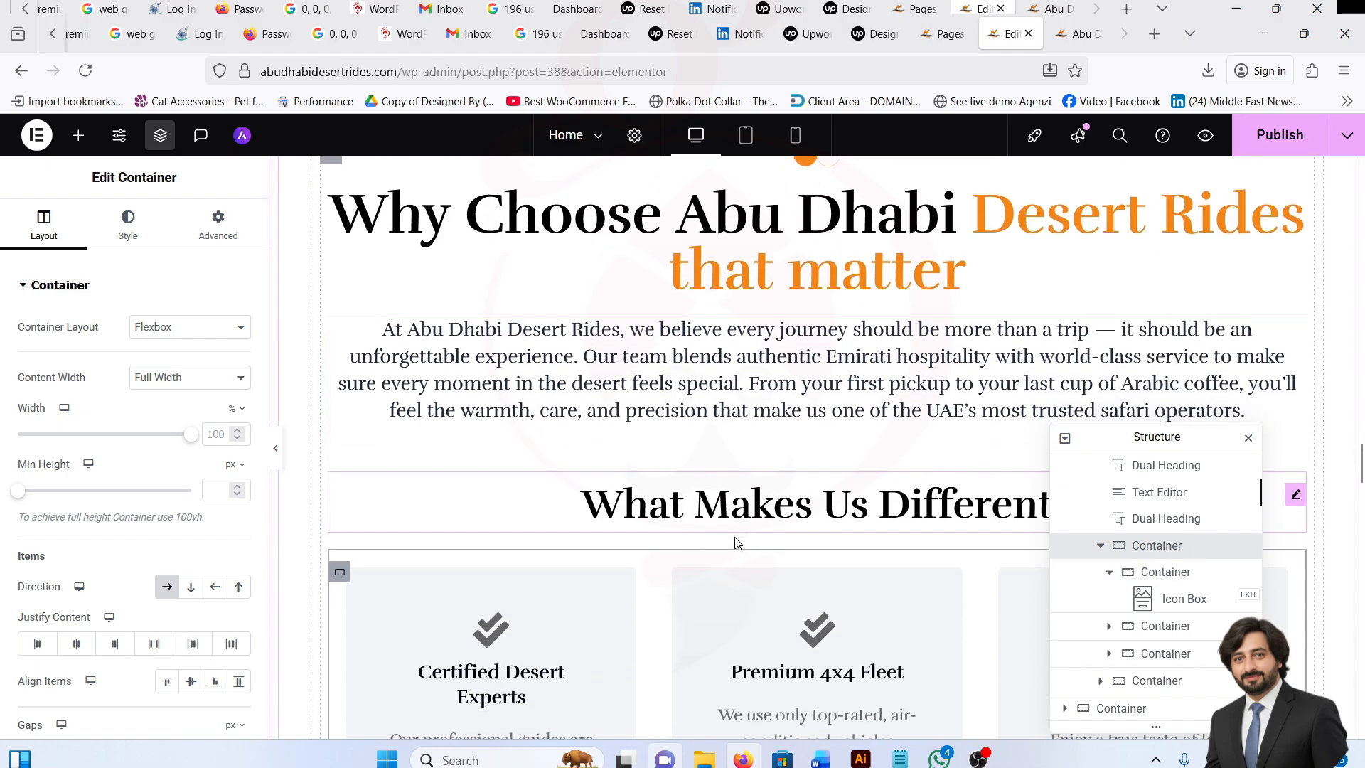
scroll(736, 544, down, 2)
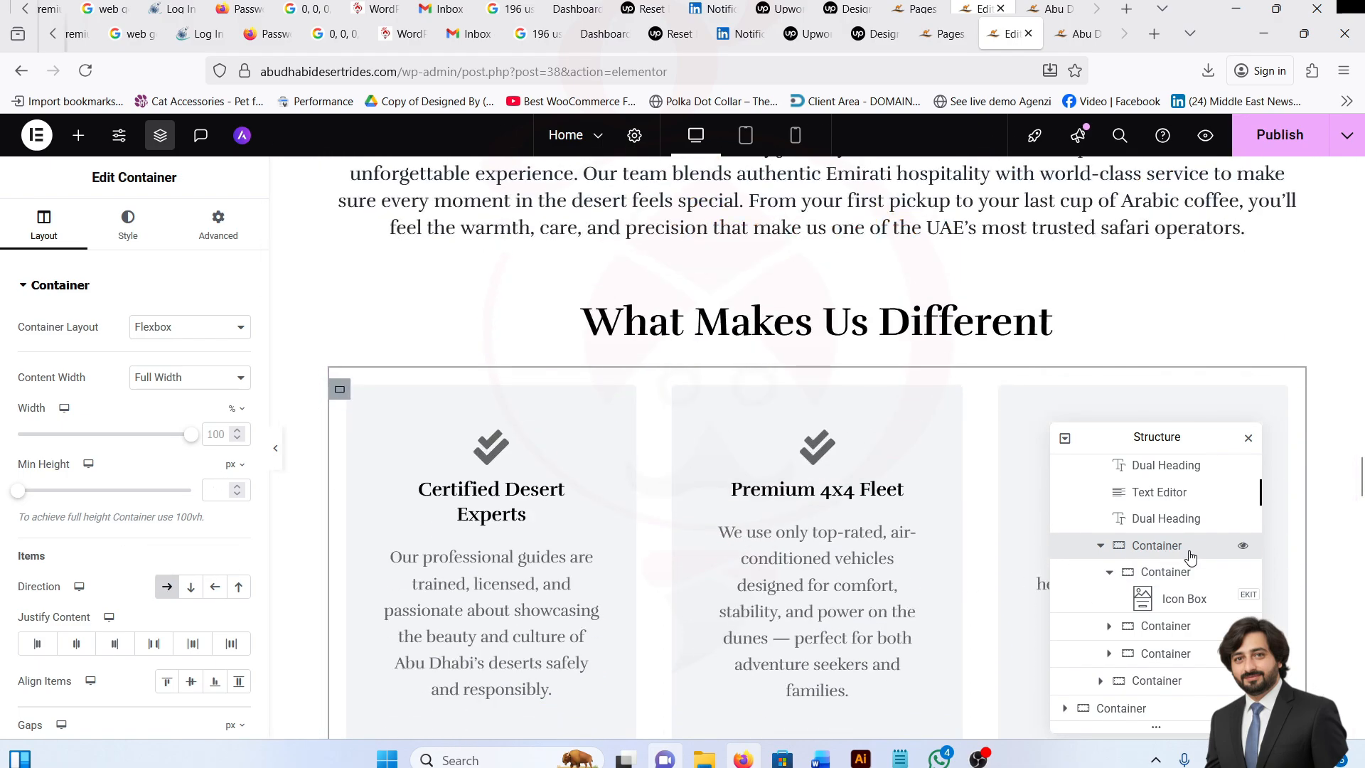
click(1203, 573)
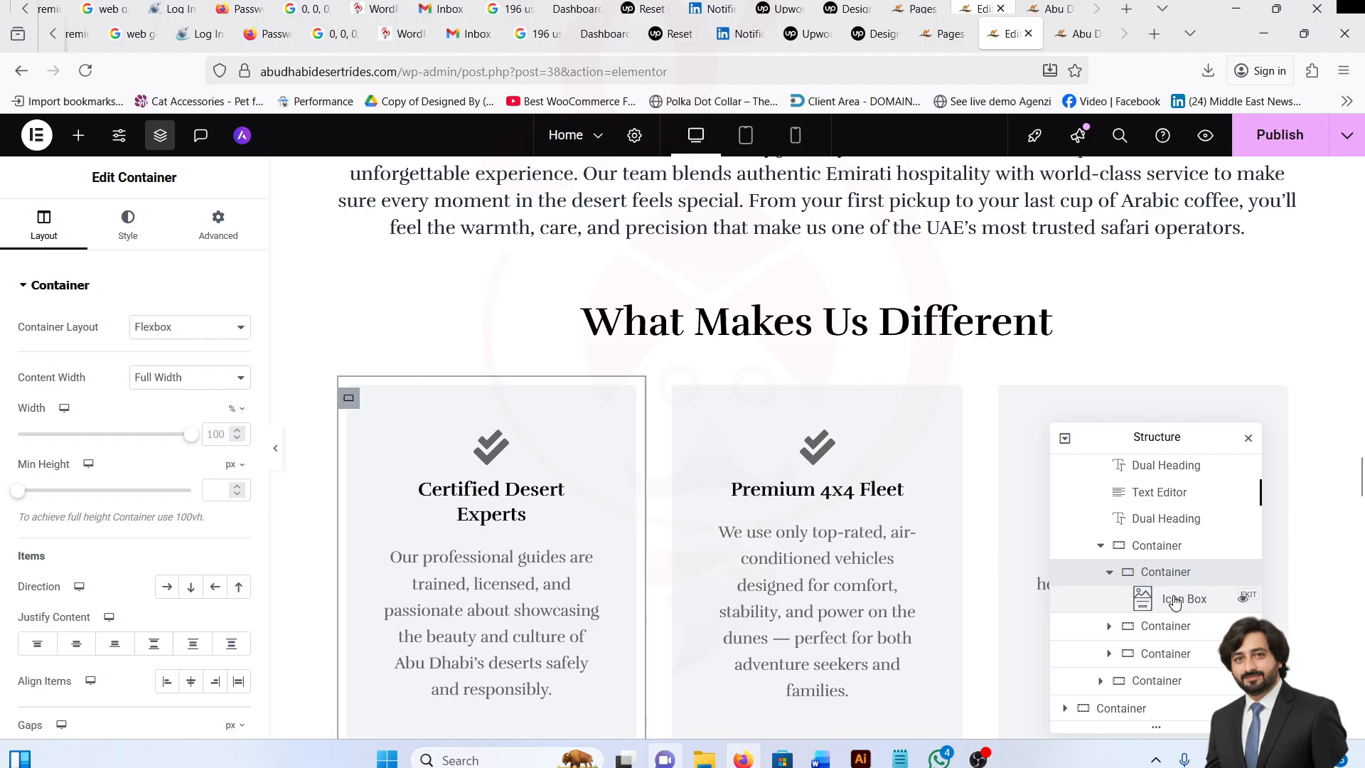
scroll(1158, 583, down, 1)
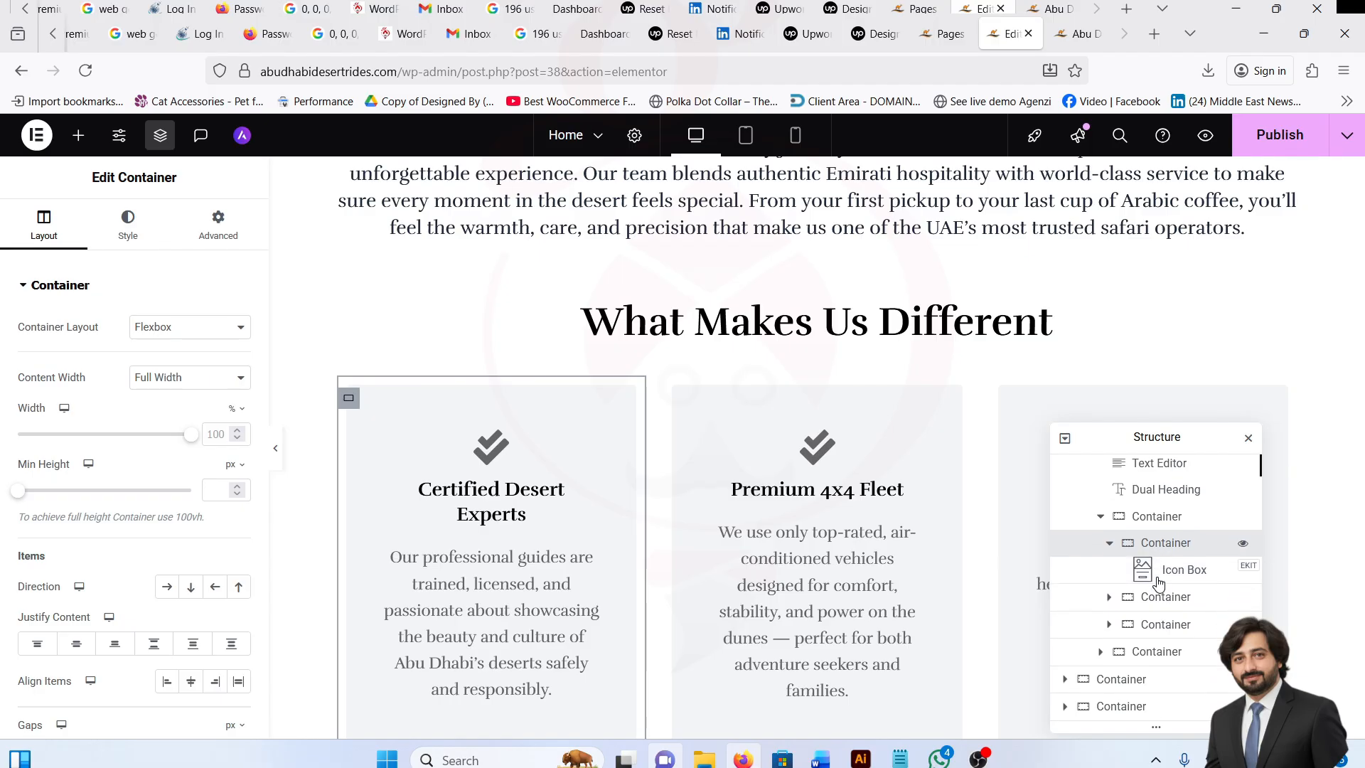
click(1181, 602)
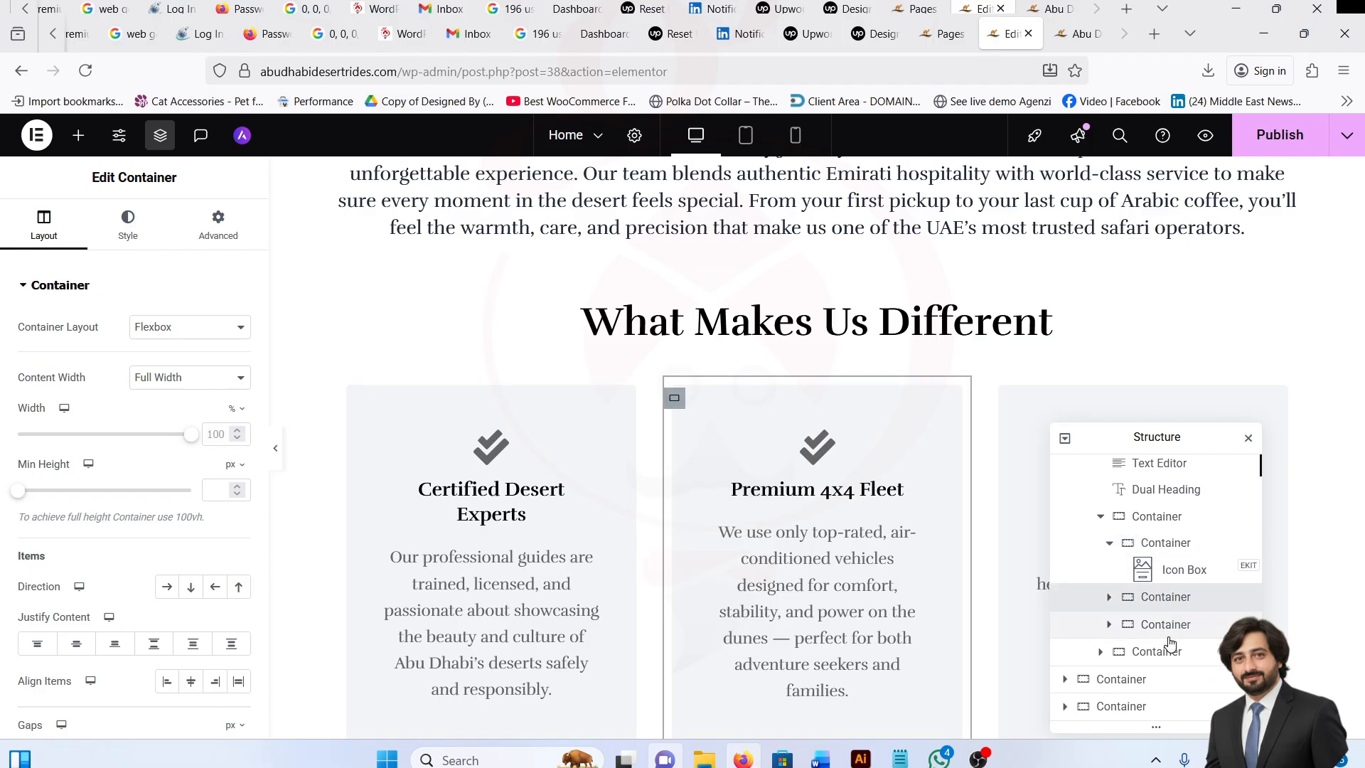
click(1168, 634)
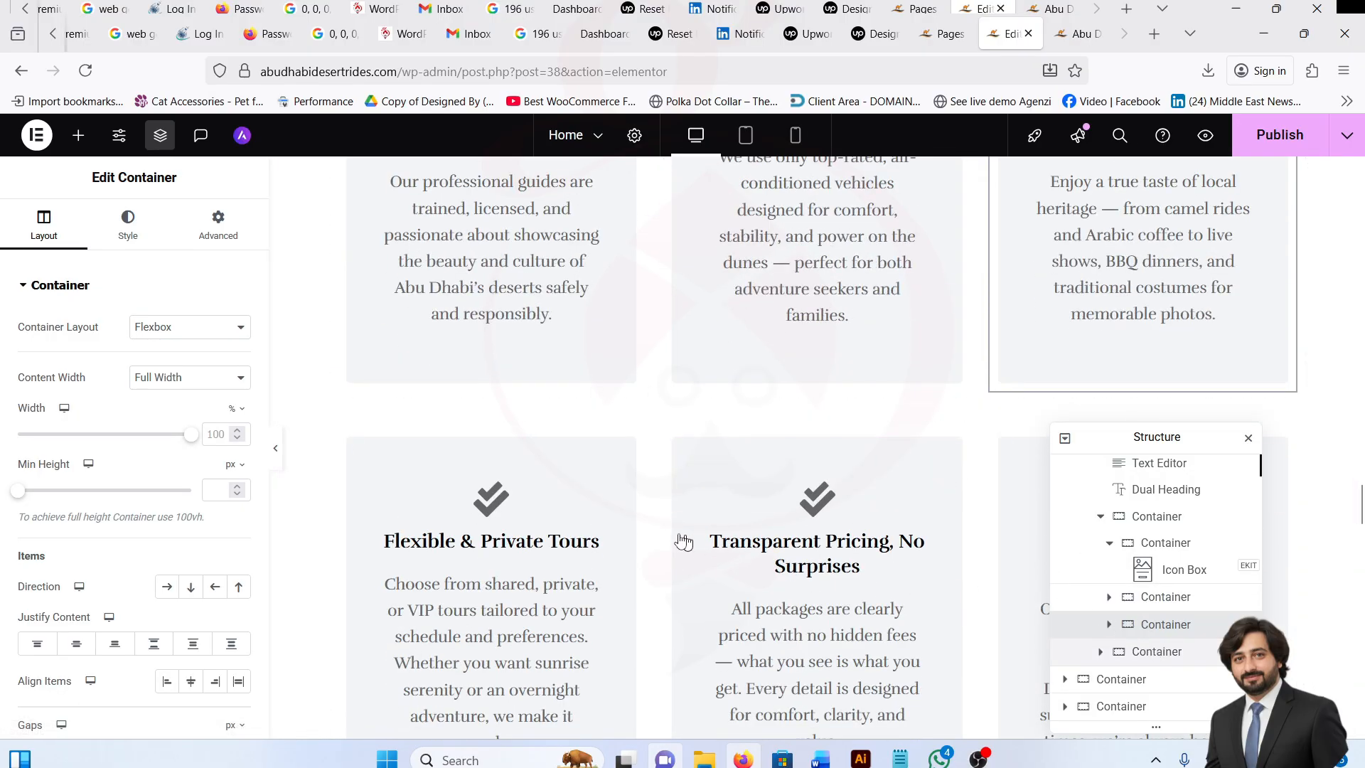
click(1159, 652)
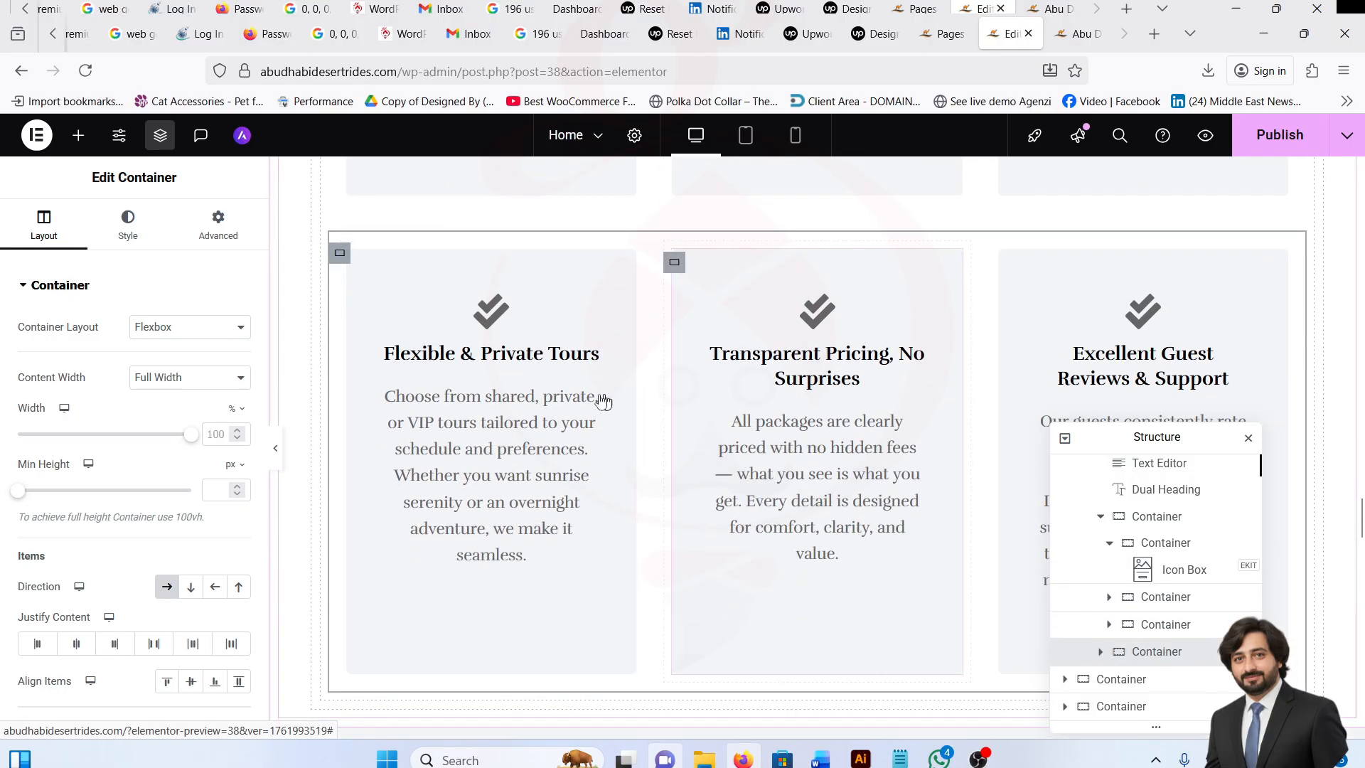
Review the "Ready to Book Your Desert Adventure?" heading's content and check the CSS class of the paragraph beneath it.
scroll(905, 411, down, 5)
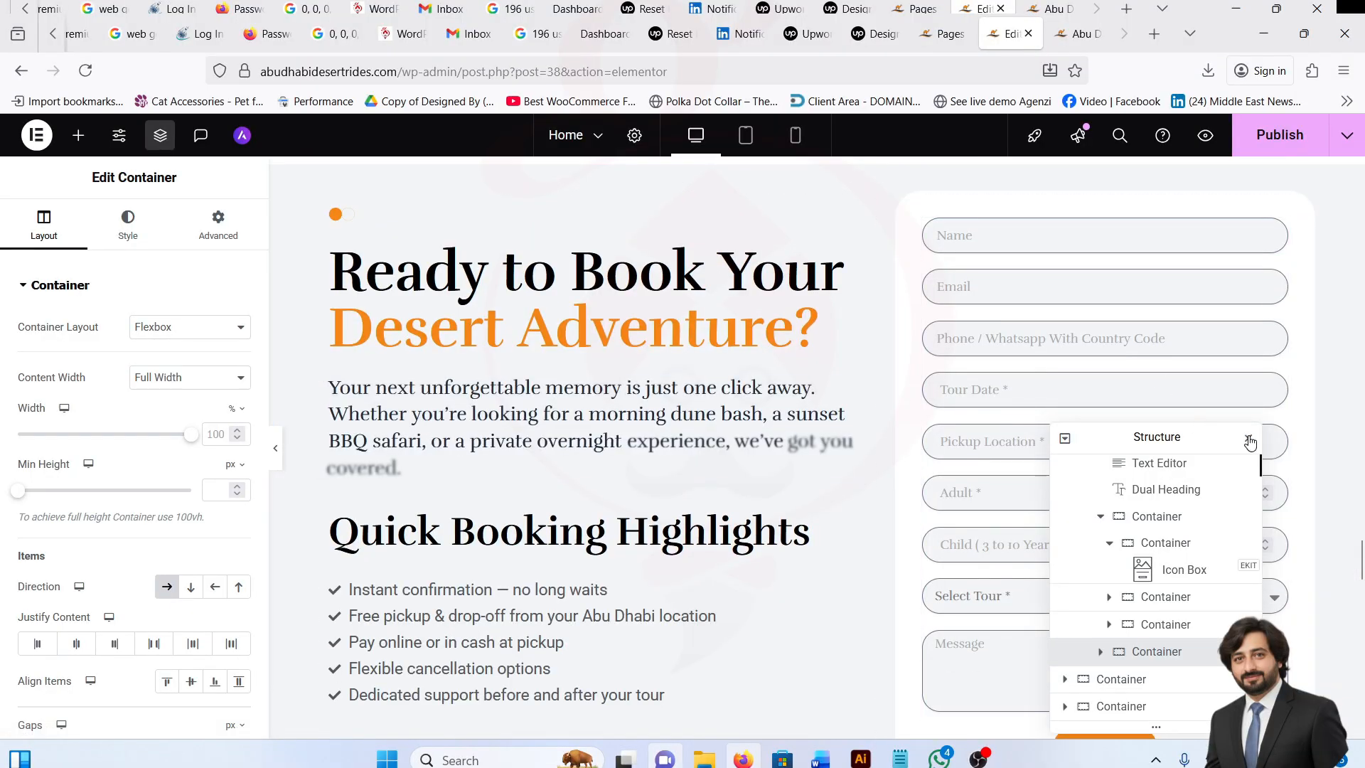
scroll(720, 427, up, 2)
scroll(721, 427, down, 2)
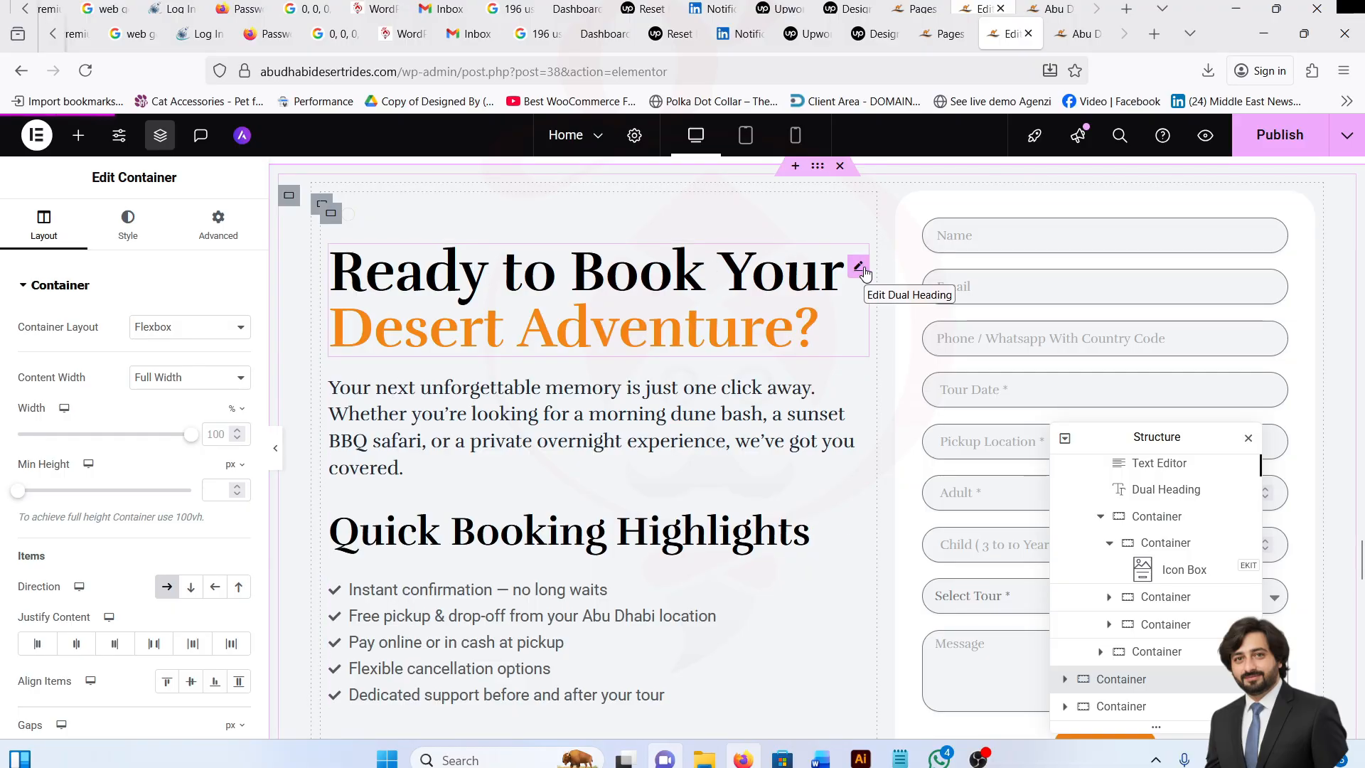
click(859, 268)
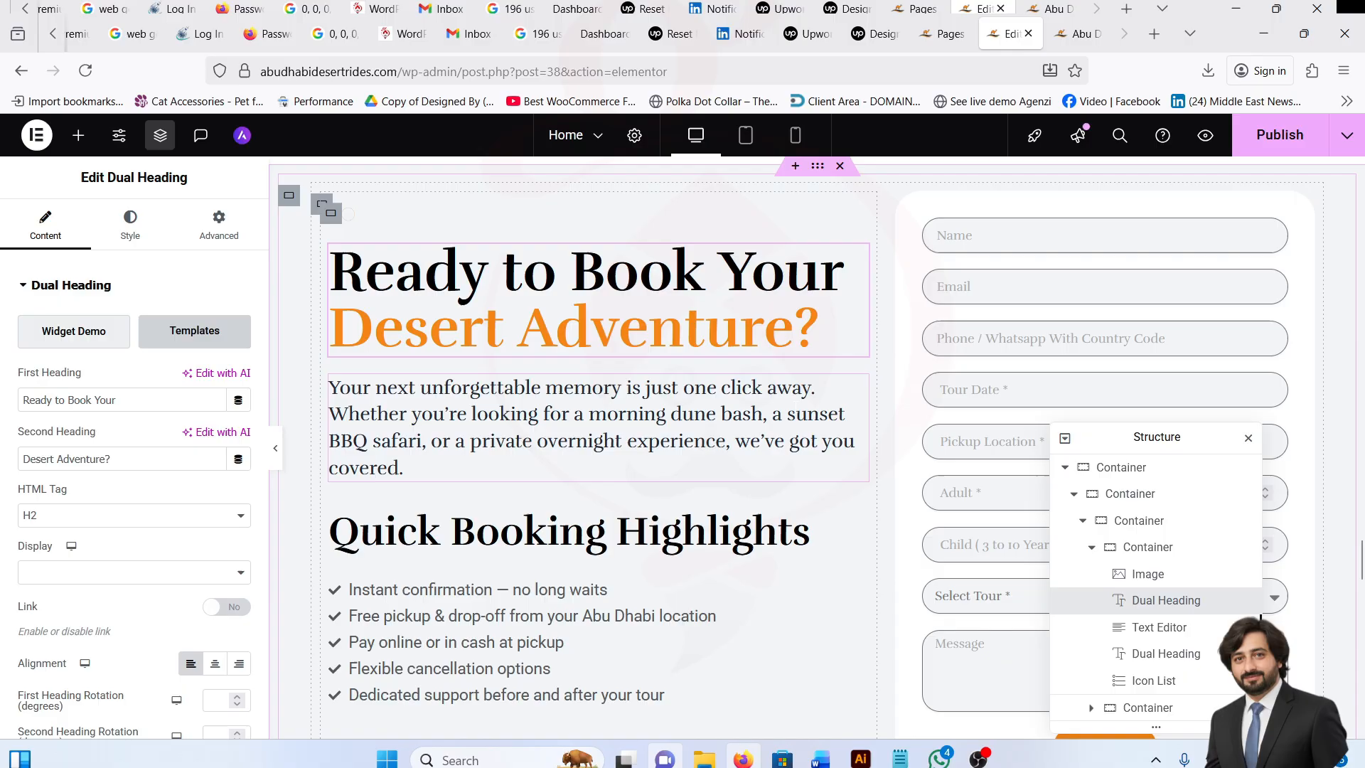
click(757, 430)
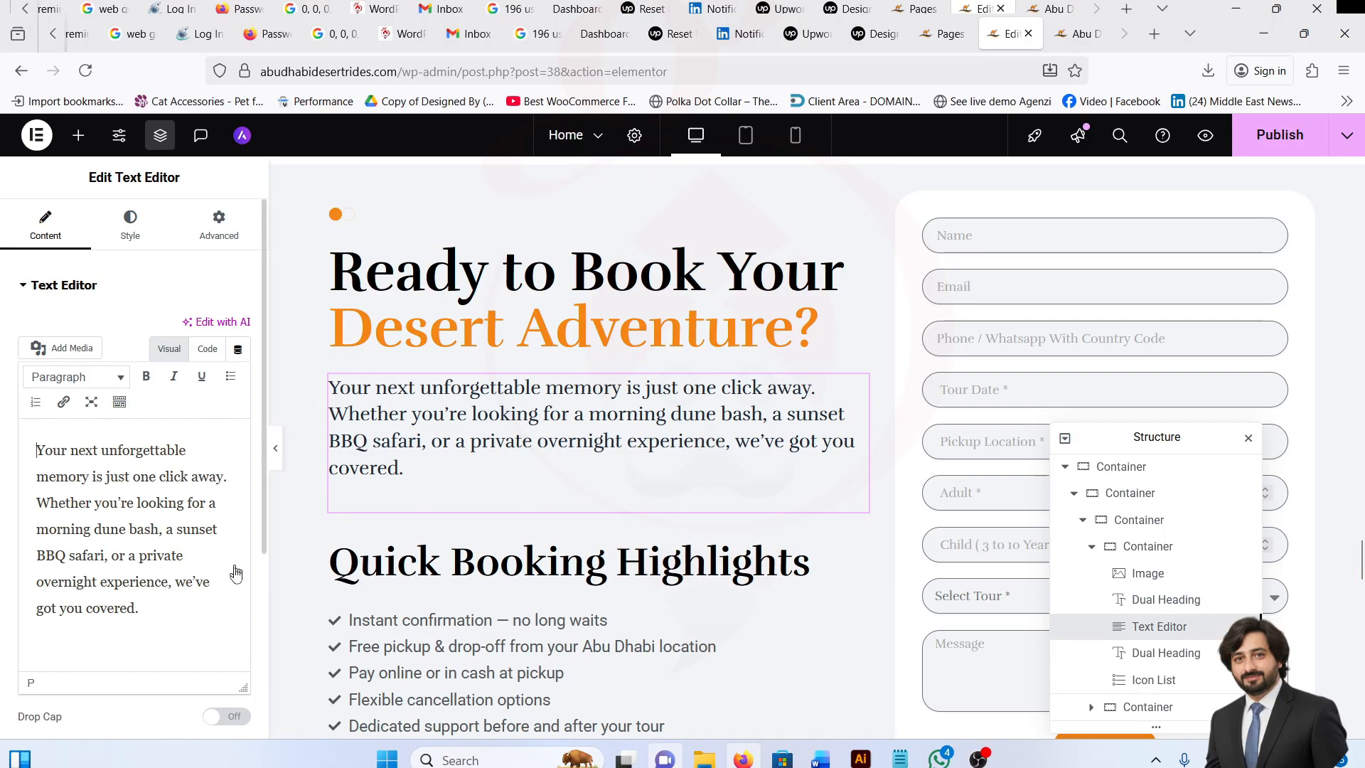
click(219, 226)
scroll(217, 505, down, 3)
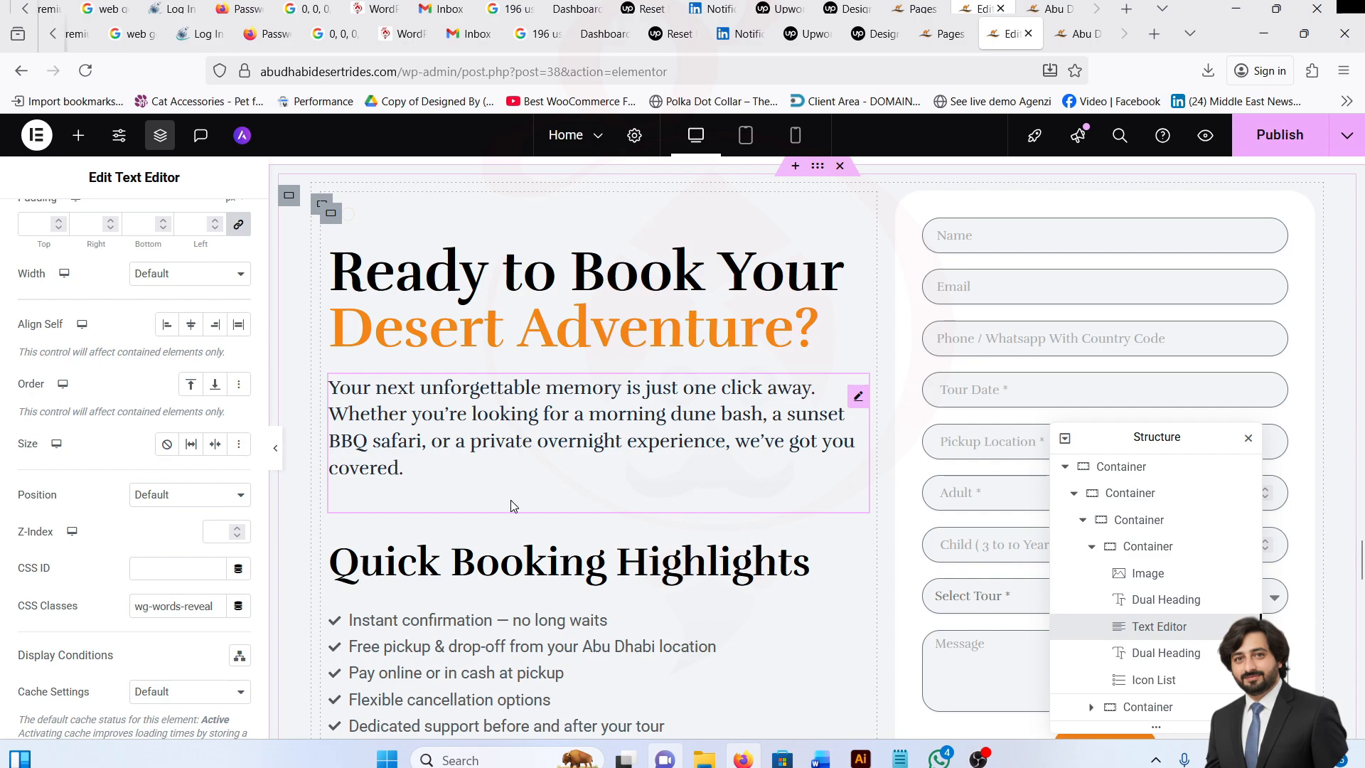
Review the items of the "Quick Booking Highlights" icon list and the fields of the booking form, moving the Structure panel off the form.
scroll(513, 506, down, 2)
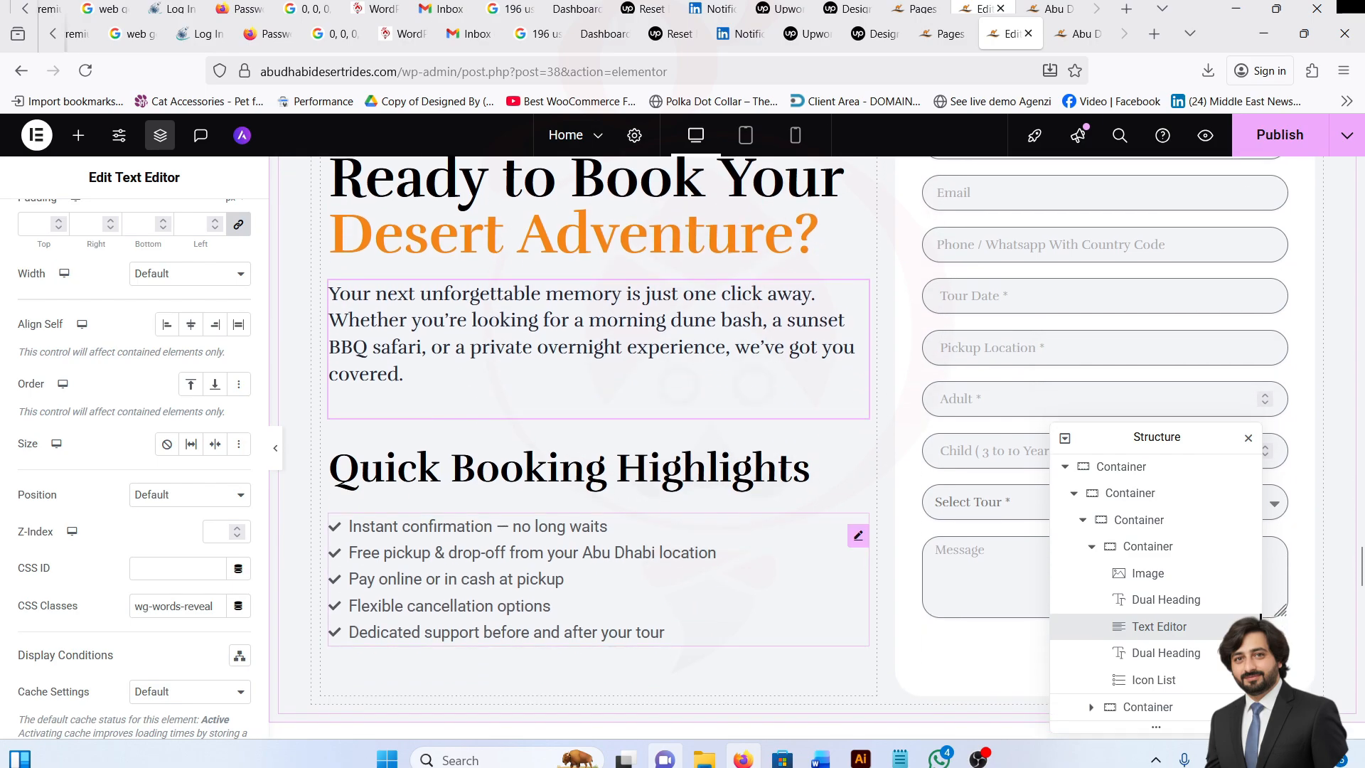
click(858, 536)
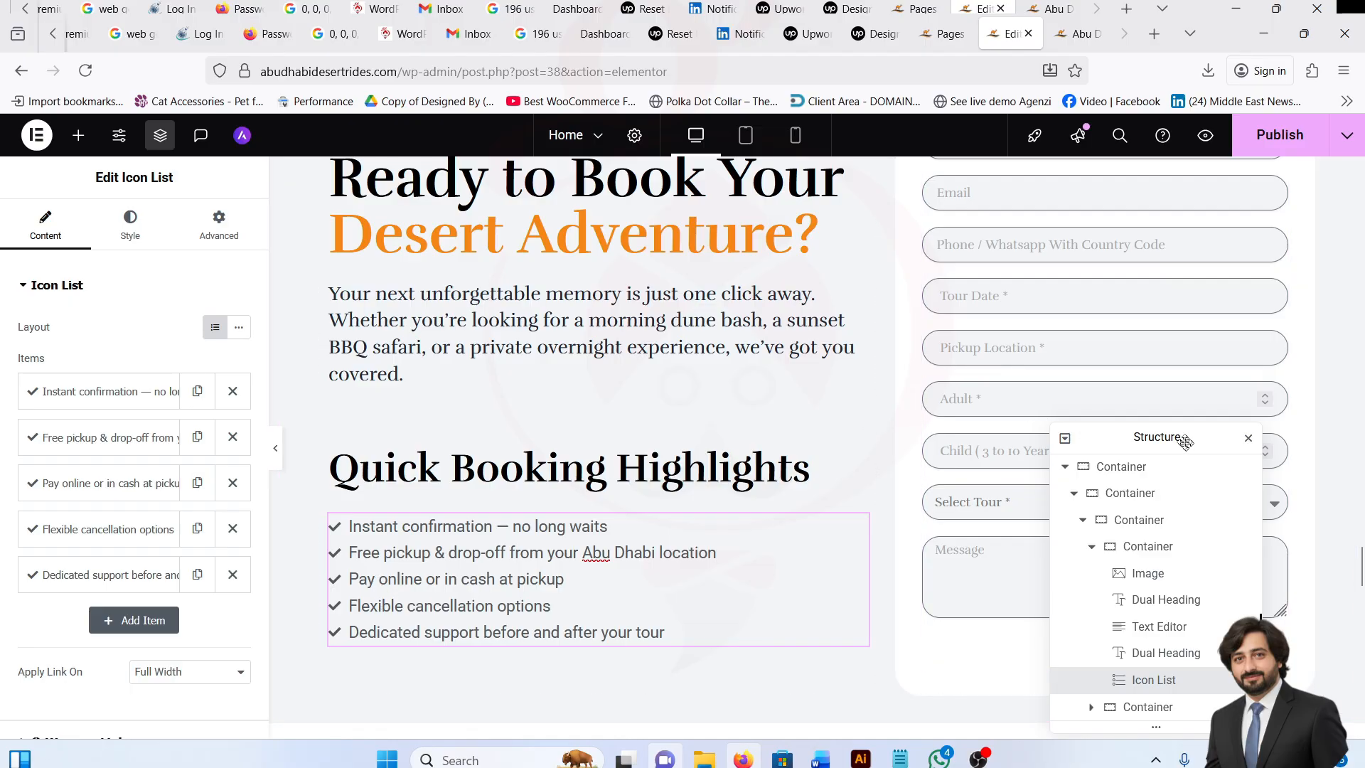
drag(1166, 436, 611, 435)
scroll(1067, 475, up, 4)
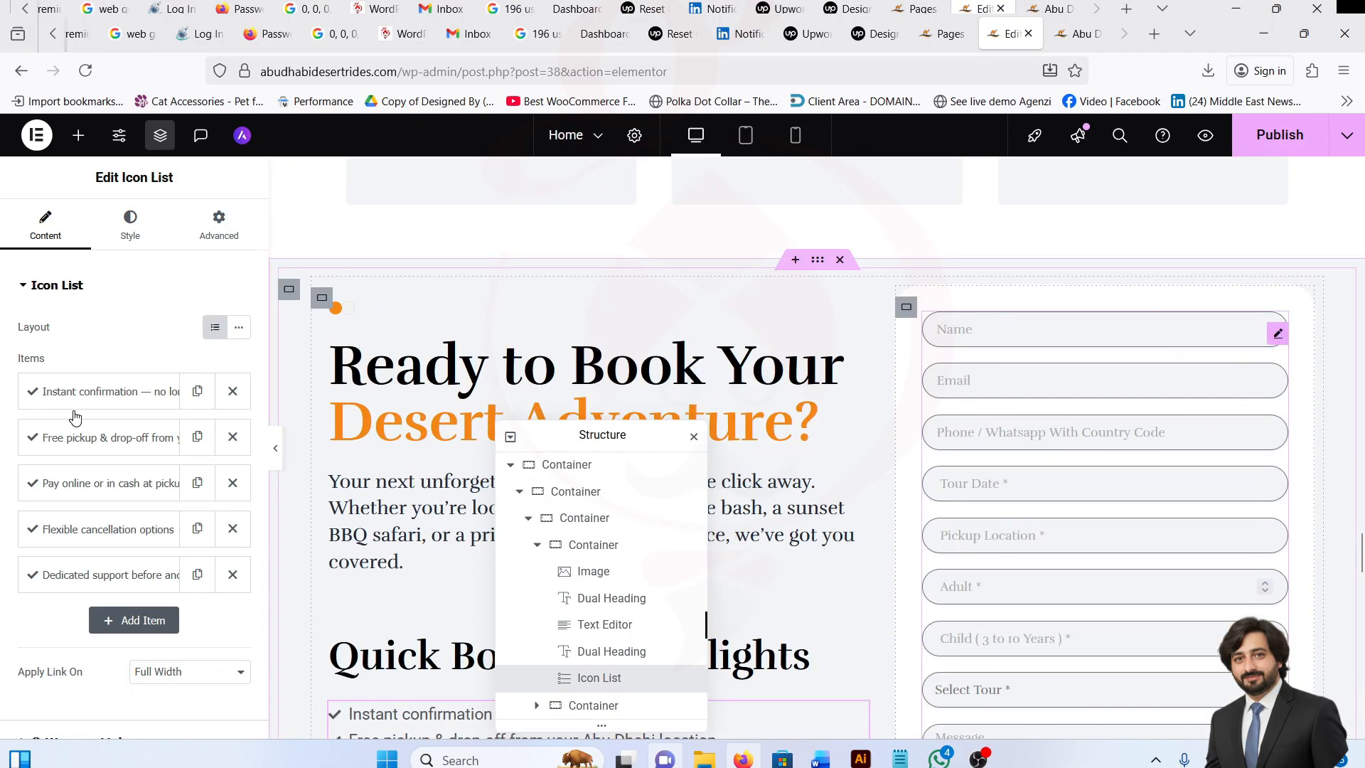
scroll(122, 448, down, 3)
scroll(101, 534, up, 3)
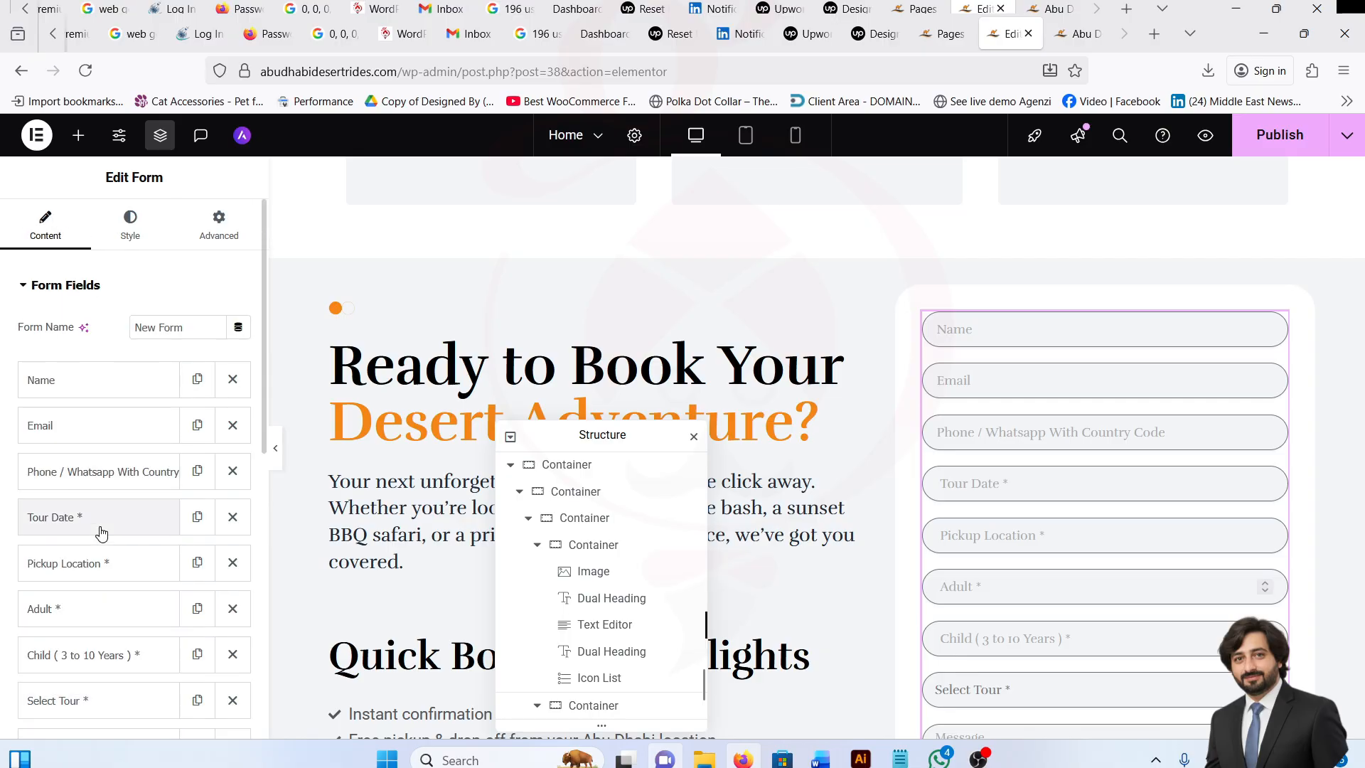
scroll(89, 504, down, 3)
scroll(774, 452, down, 9)
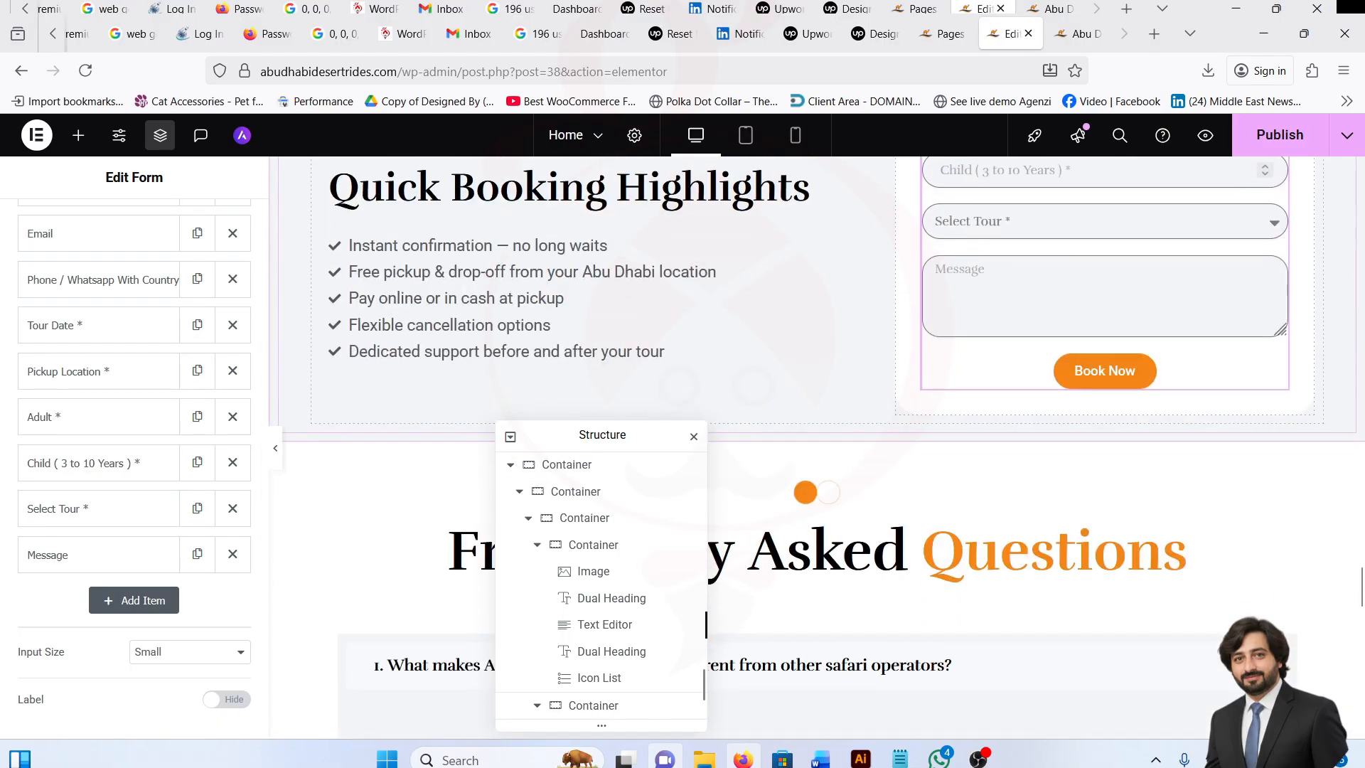
Review the questions of the "Frequently Asked Questions" accordion, moving the Structure panel aside and closing it when finished.
drag(591, 433, 1033, 459)
scroll(498, 448, down, 1)
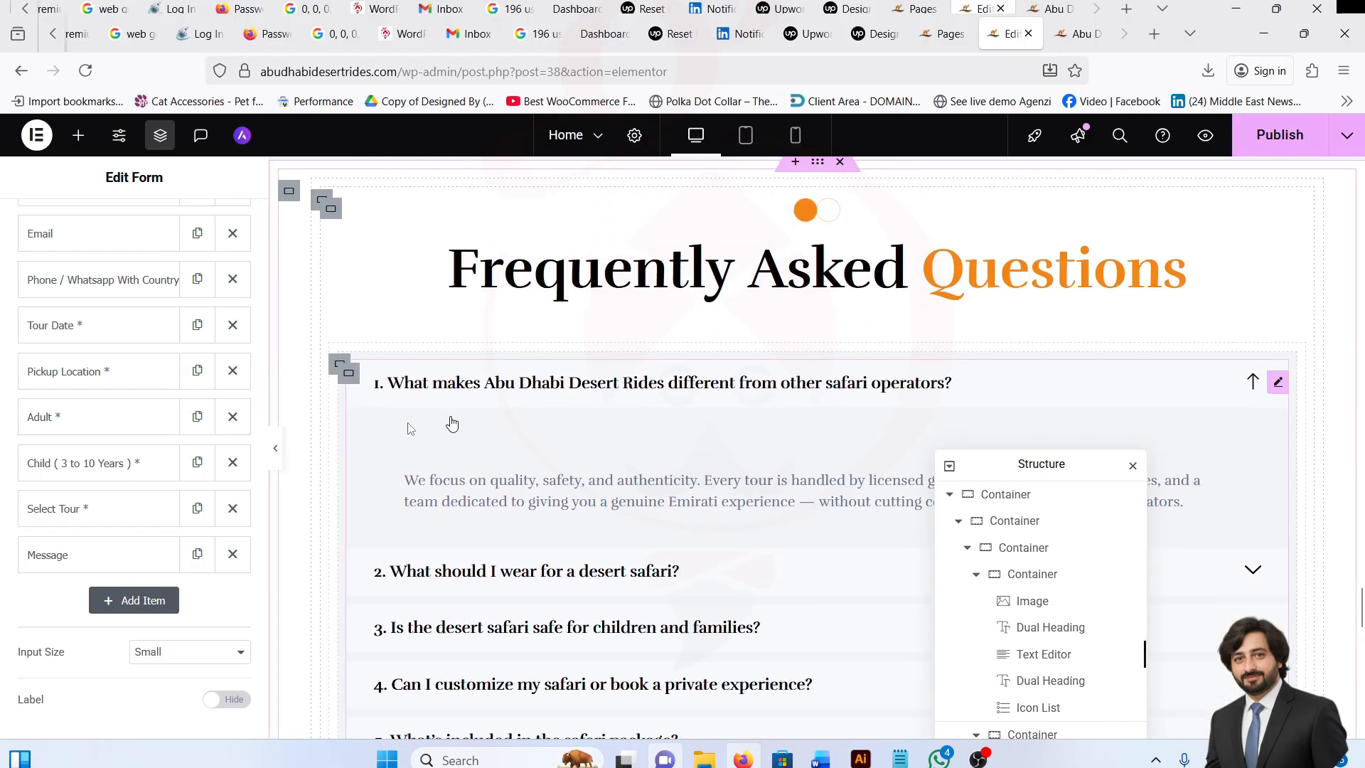
scroll(229, 440, up, 2)
scroll(229, 440, up, 1)
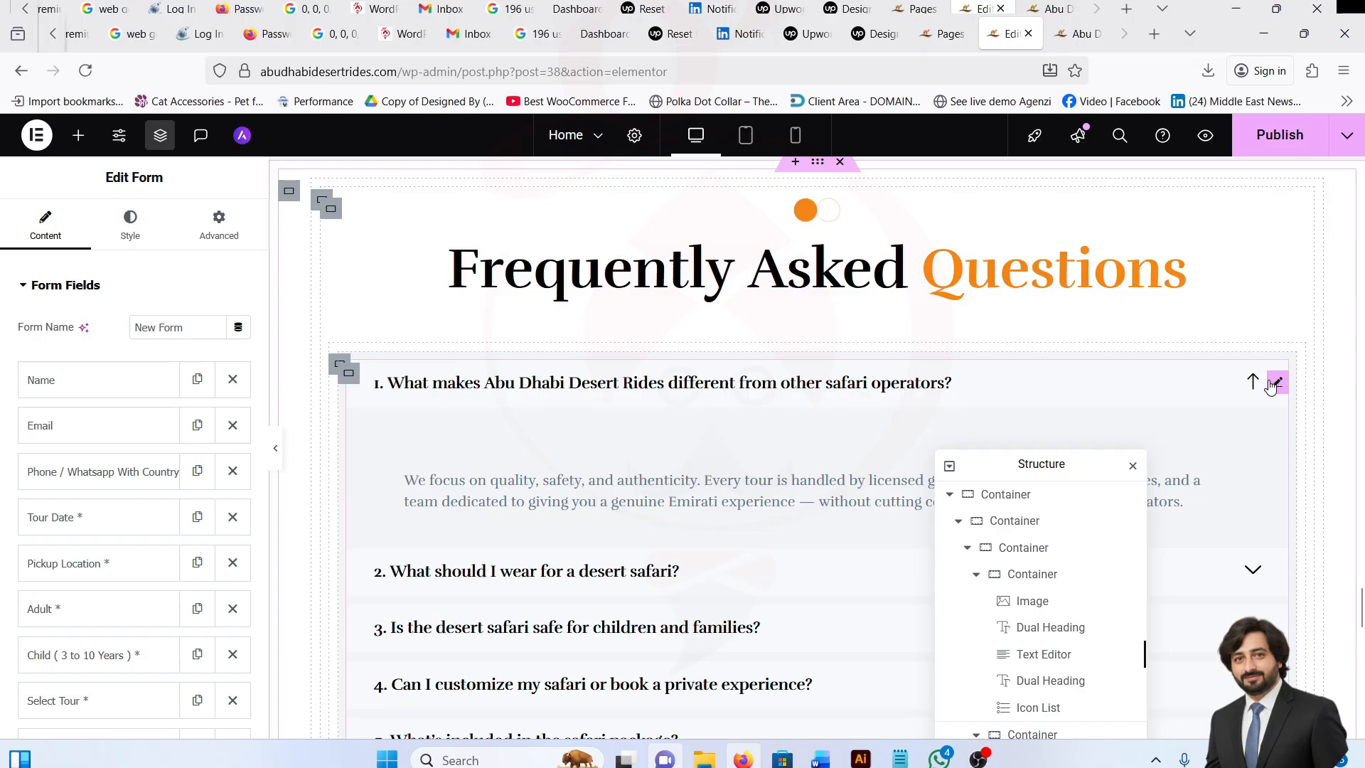
click(693, 480)
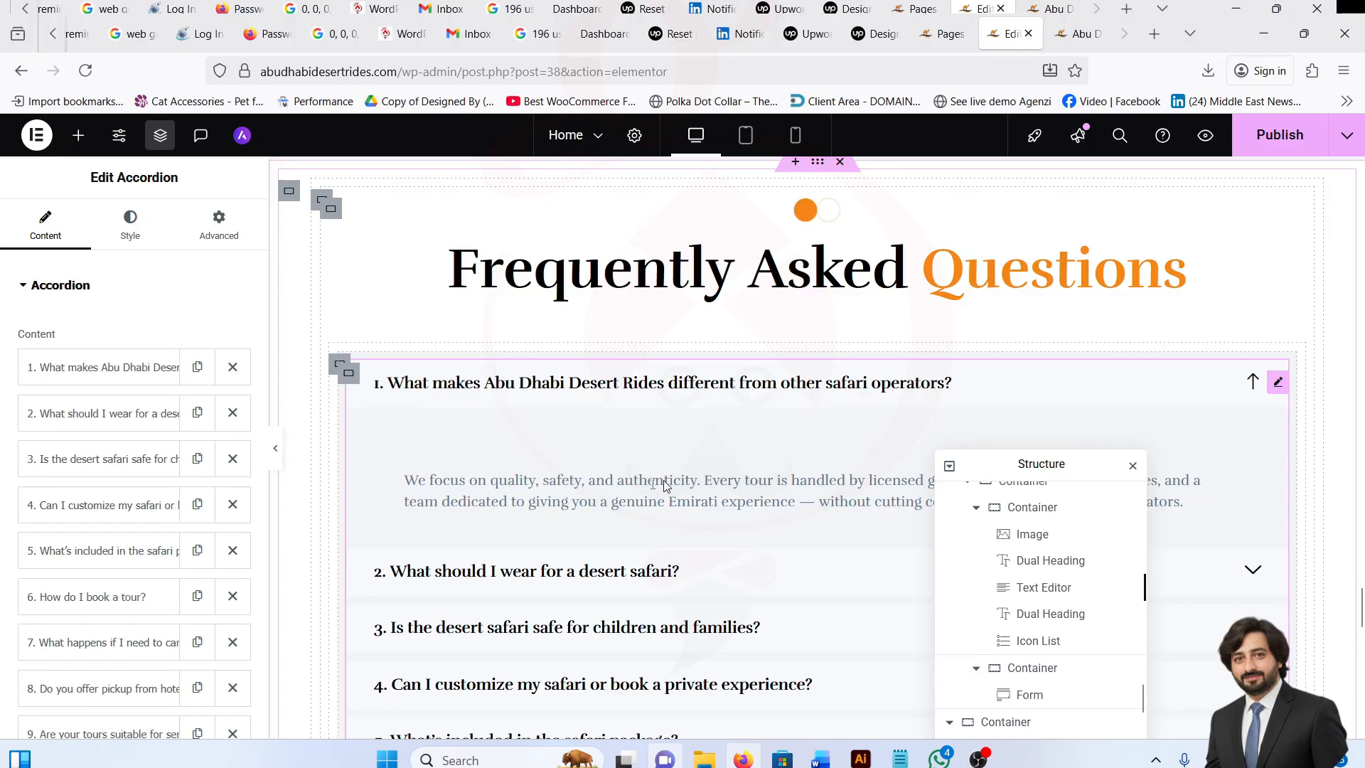
scroll(544, 526, down, 1)
scroll(544, 526, down, 10)
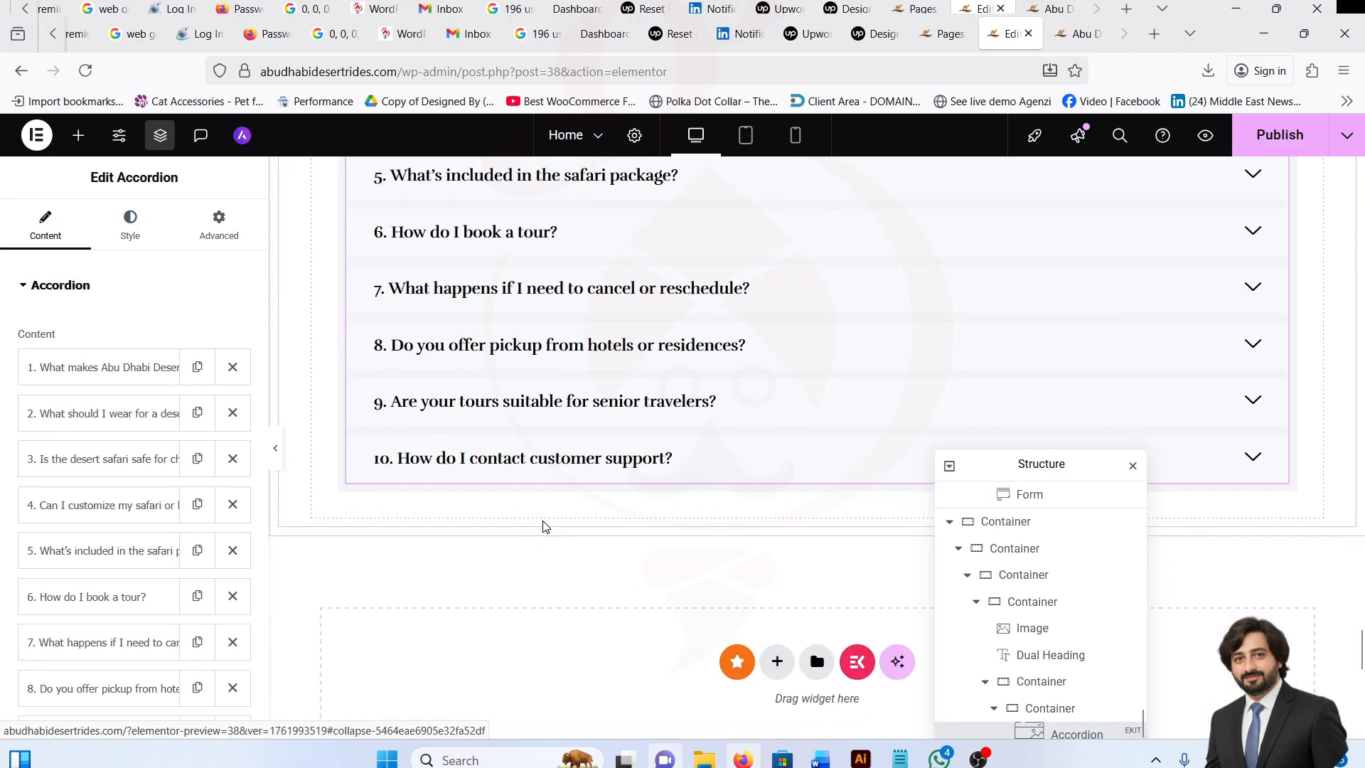
scroll(544, 526, down, 3)
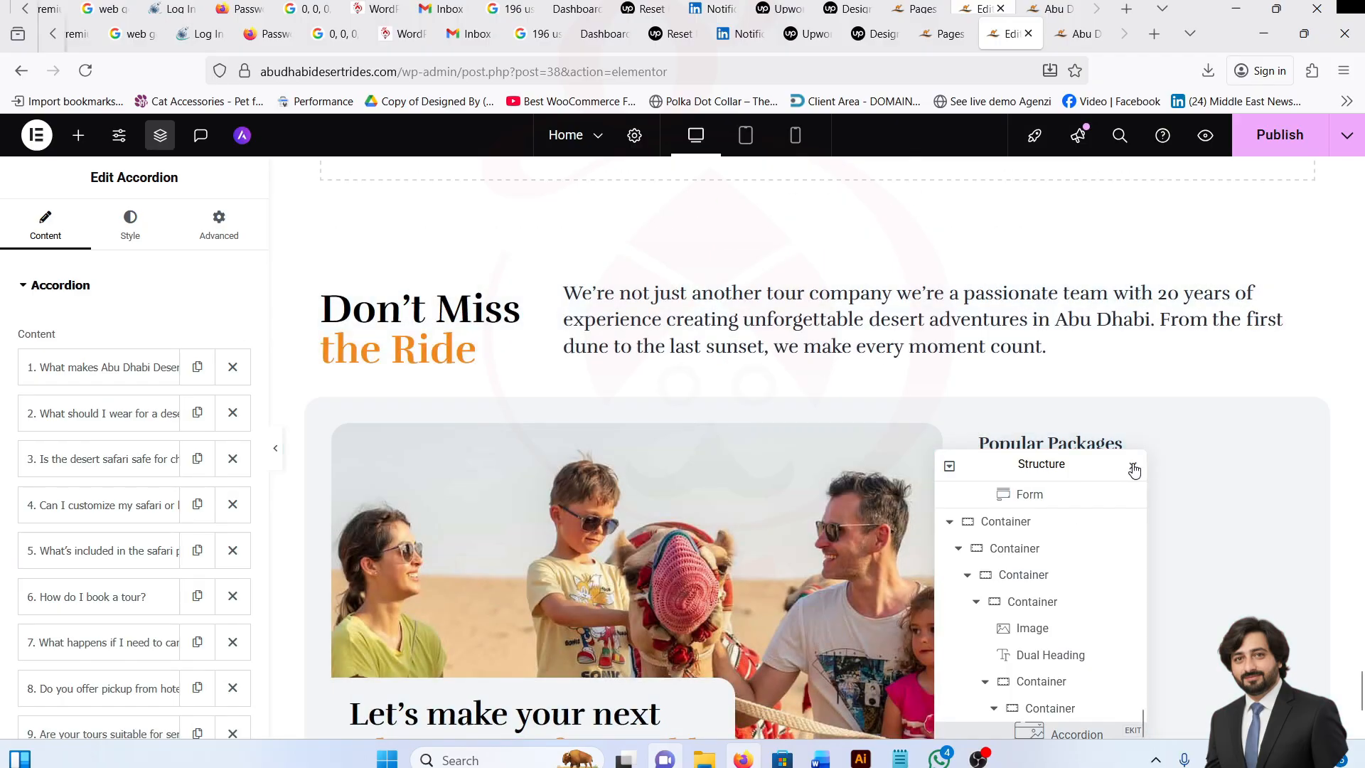
click(1132, 465)
View the footer on the live home page, from the "Don't Miss the Ride" heading to the contact details and footer menu.
click(1086, 17)
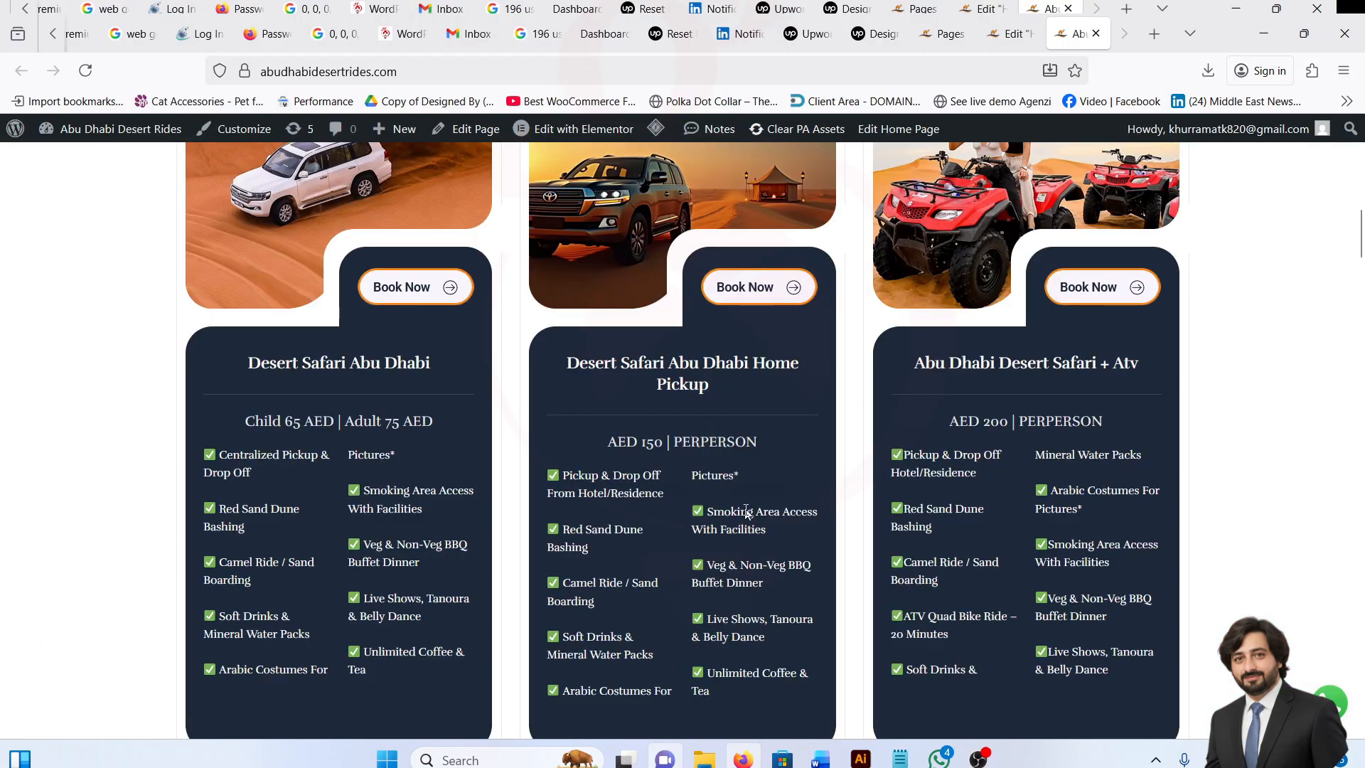
scroll(747, 511, down, 15)
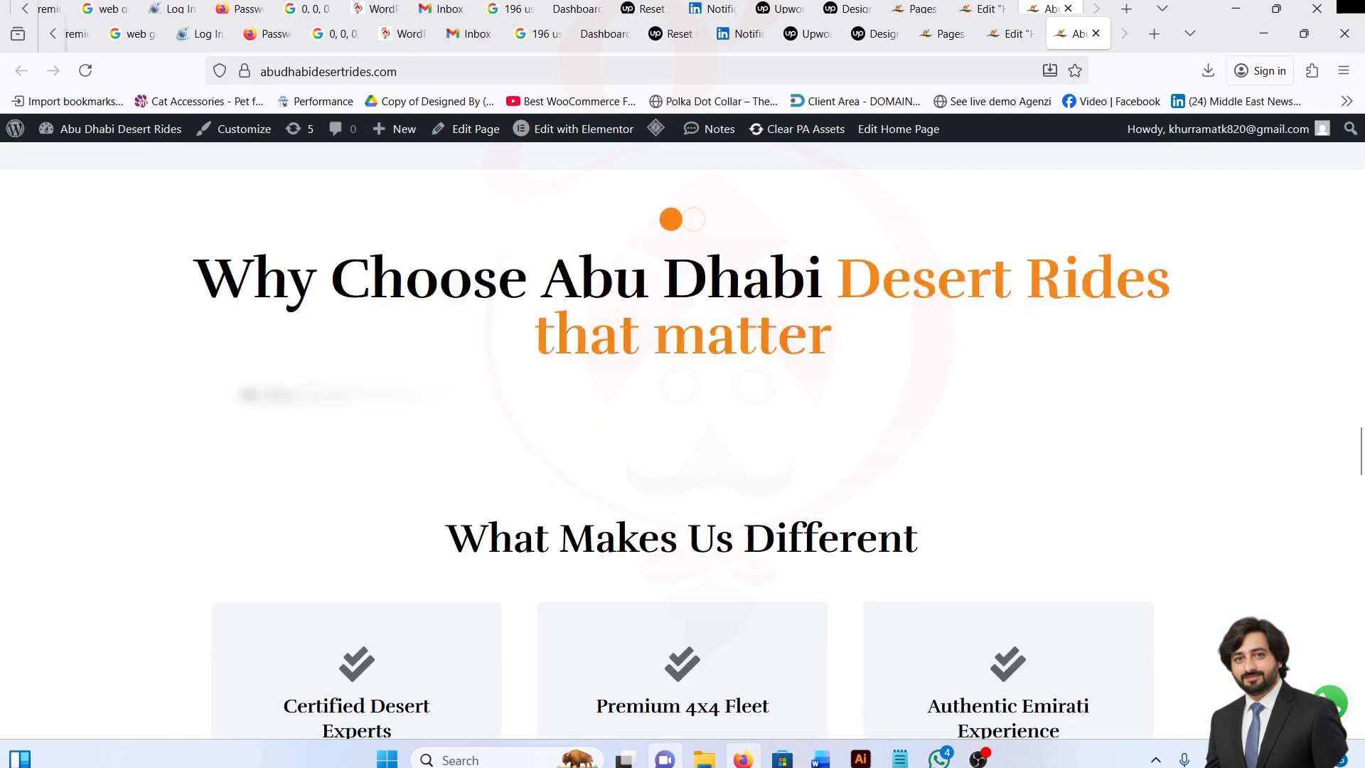
scroll(747, 539, down, 20)
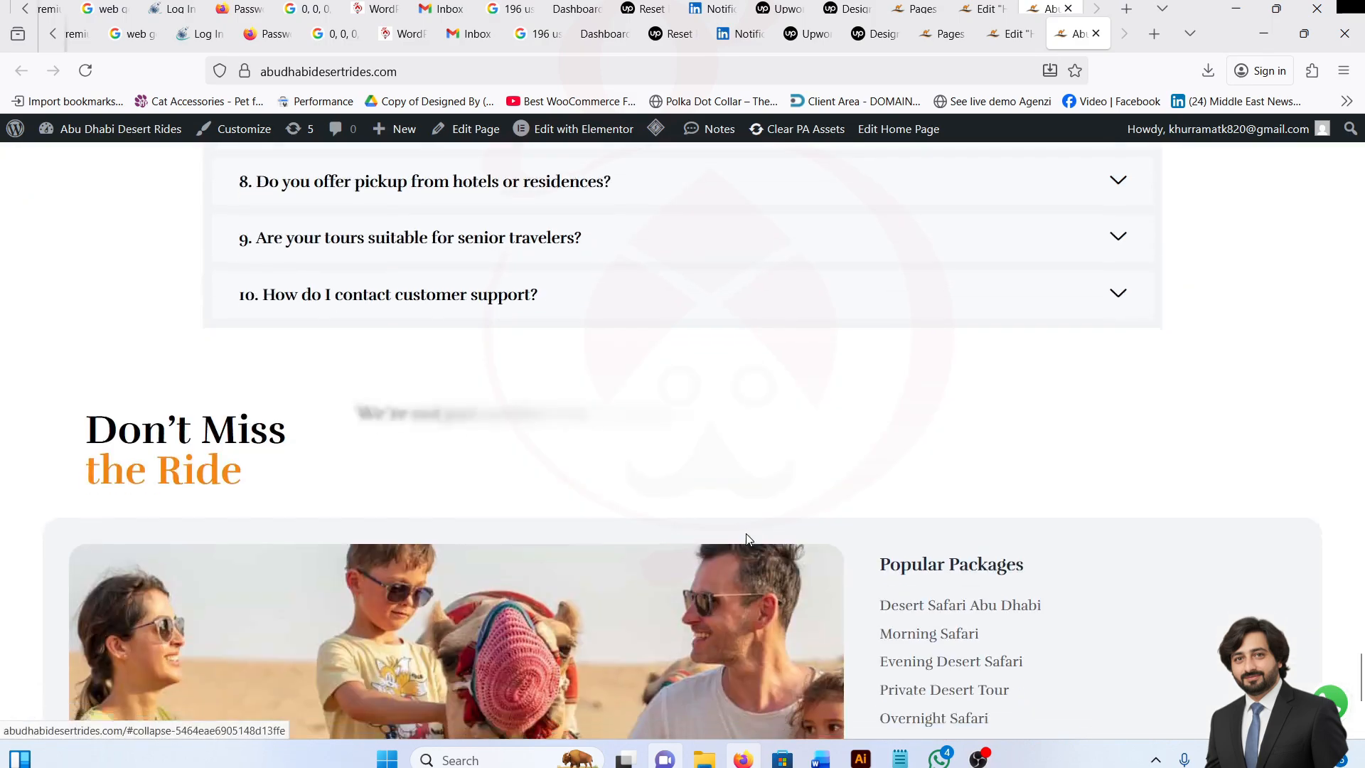
scroll(745, 539, down, 5)
scroll(360, 479, up, 4)
scroll(300, 441, down, 2)
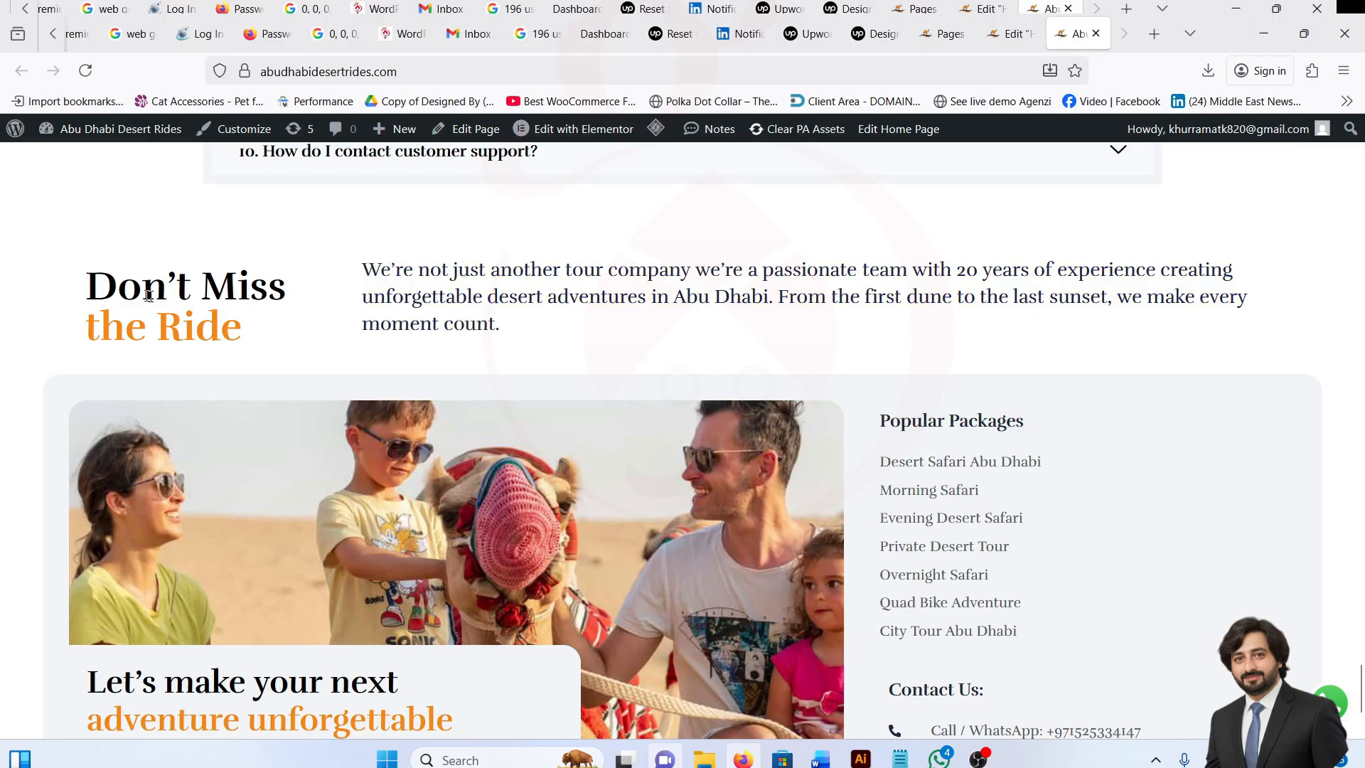
scroll(503, 389, down, 3)
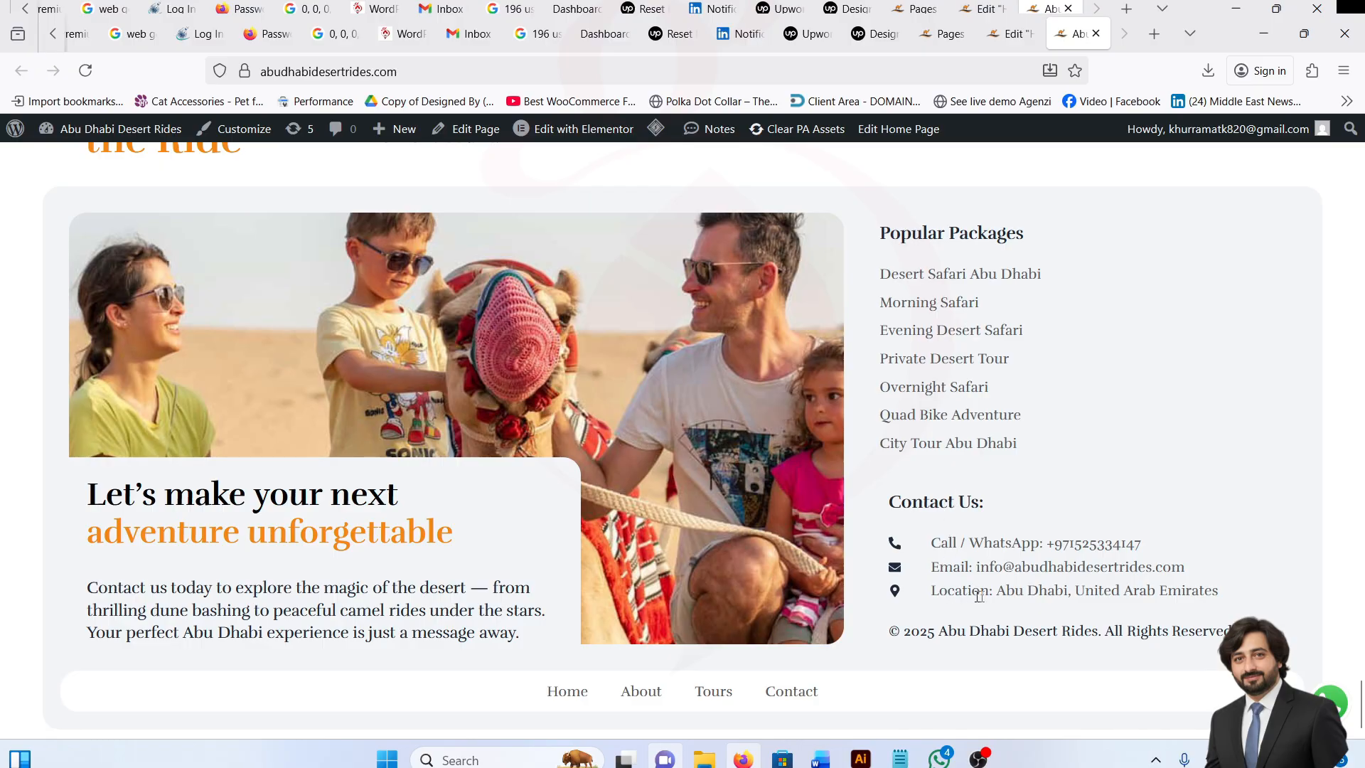
Open the home page's footer for editing, saving the current page before leaving it.
click(1010, 34)
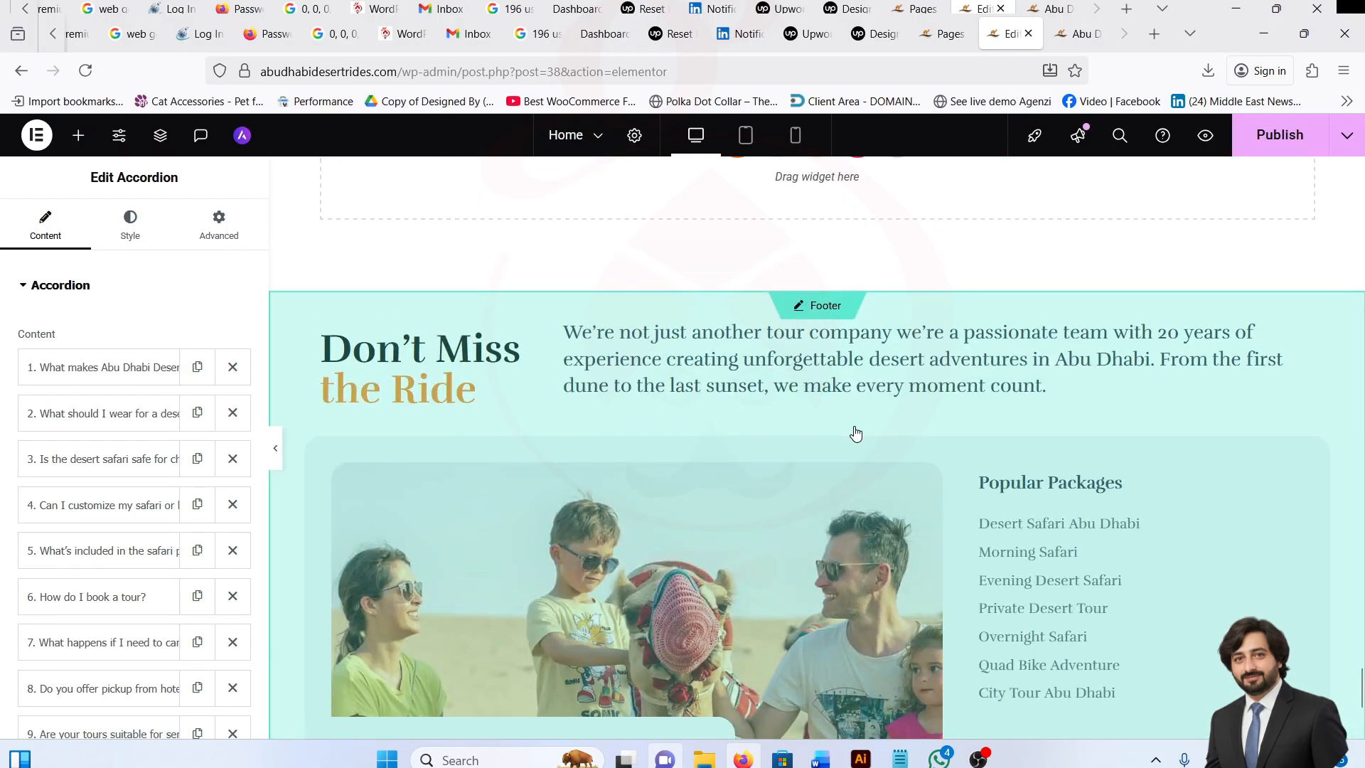
click(856, 434)
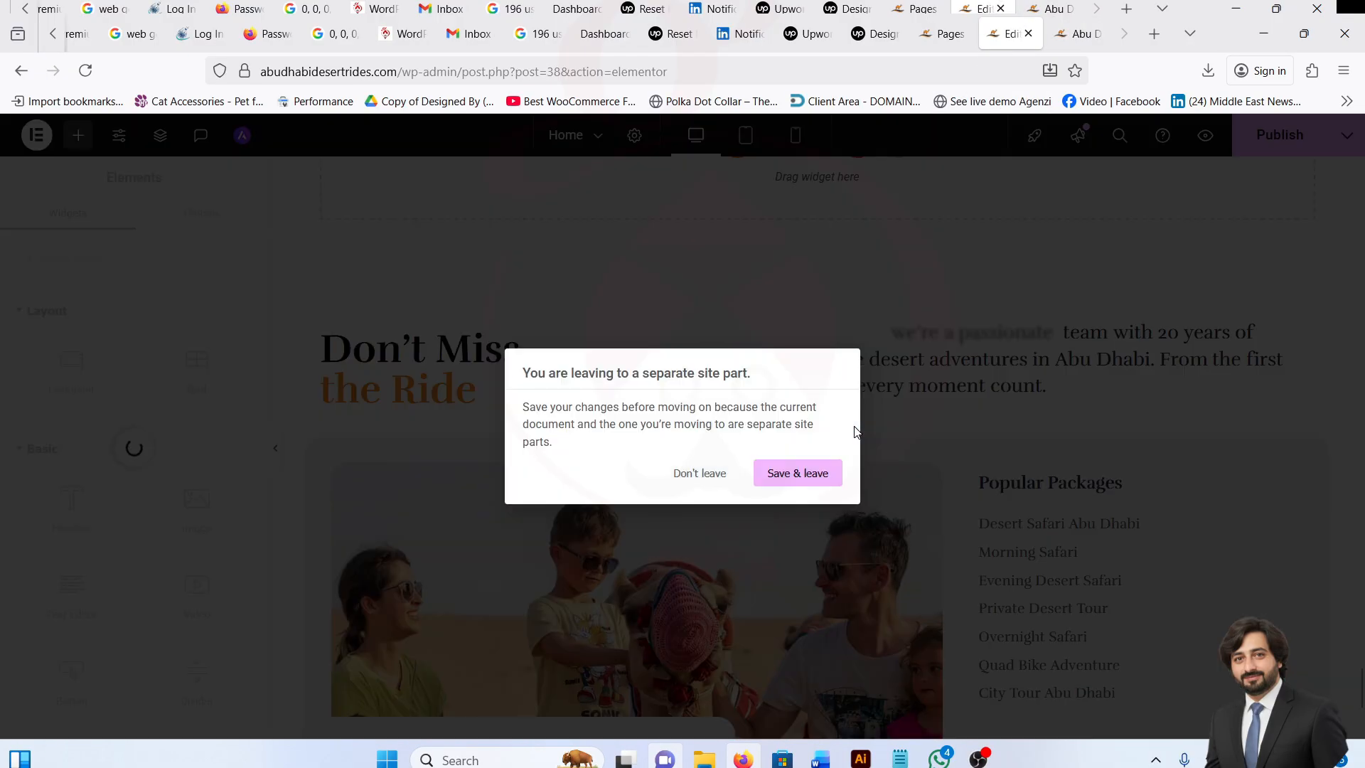
click(803, 475)
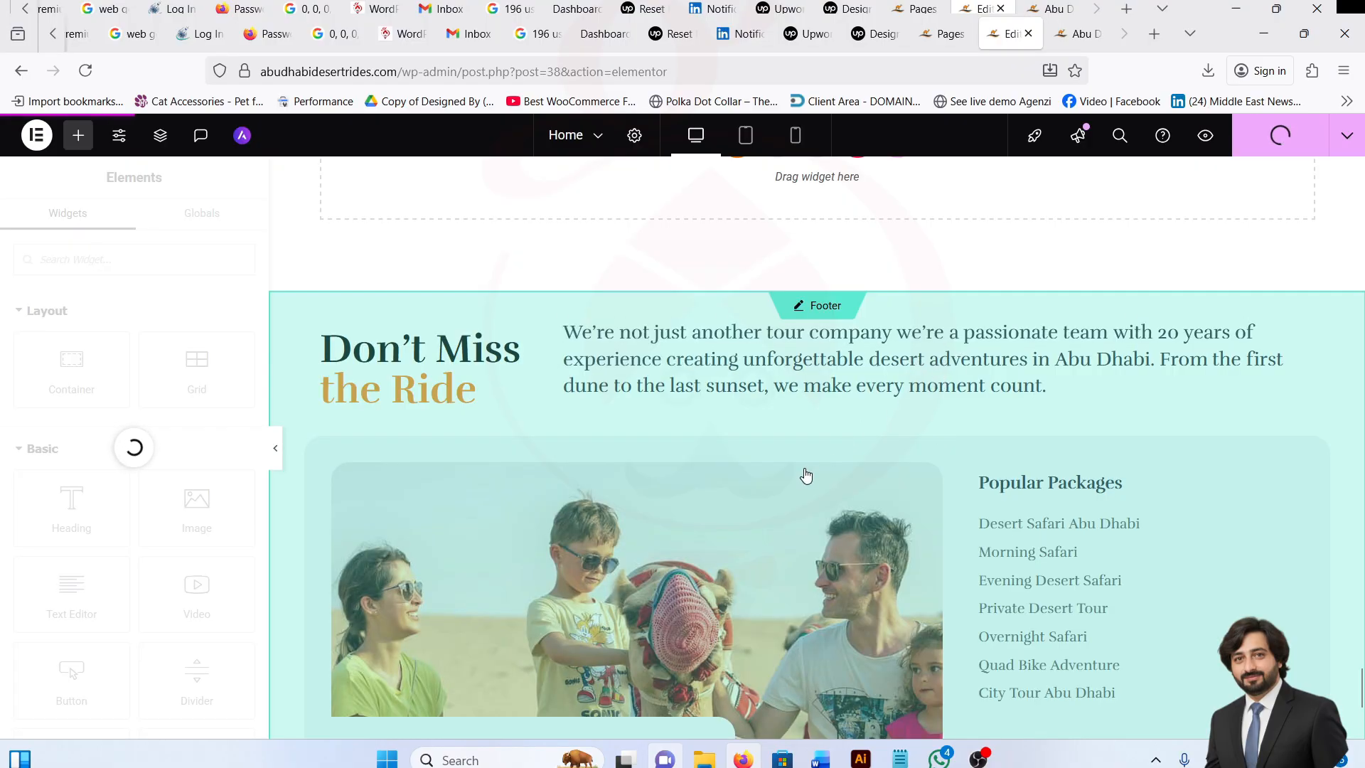
Examine the live footer's image, package links and "Let's make your next adventure unforgettable" text, checking them against the footer template in the editor.
click(1073, 34)
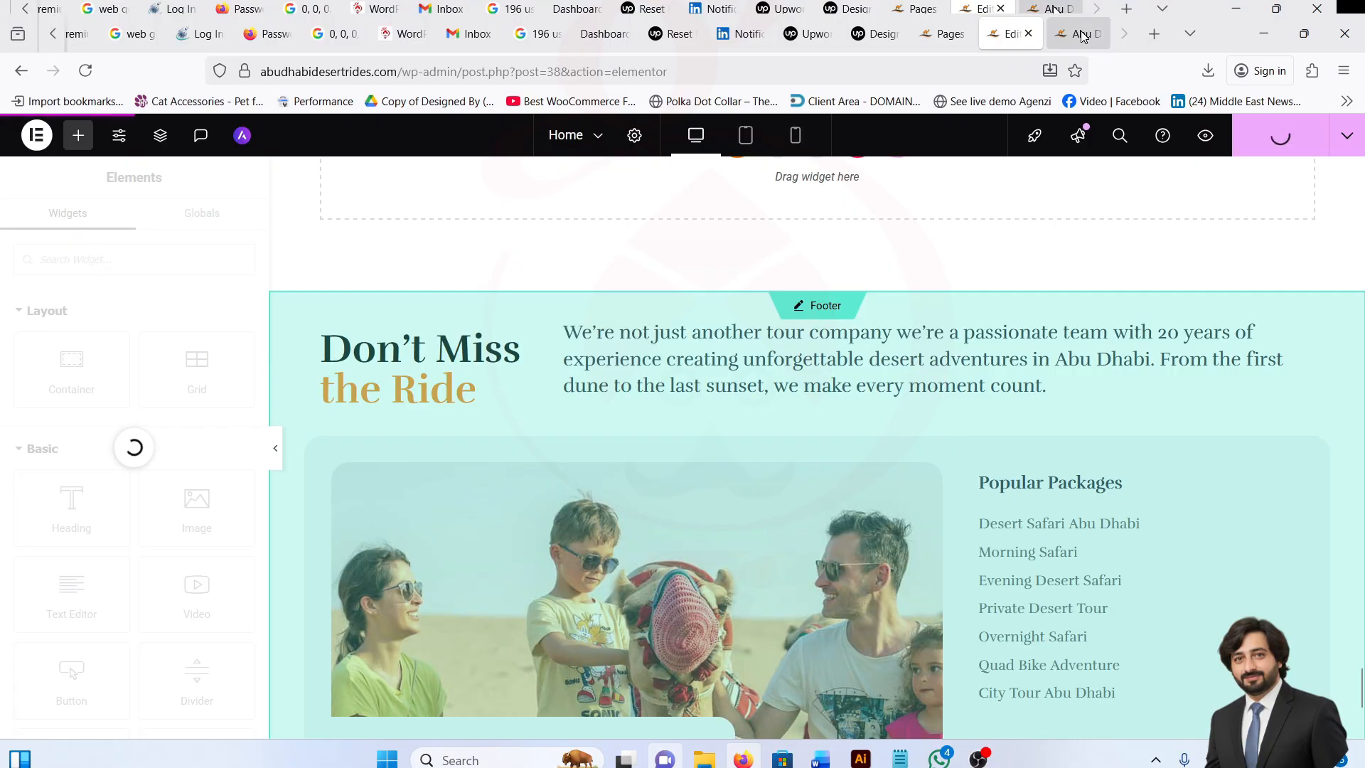
scroll(747, 522, up, 1)
scroll(720, 528, up, 1)
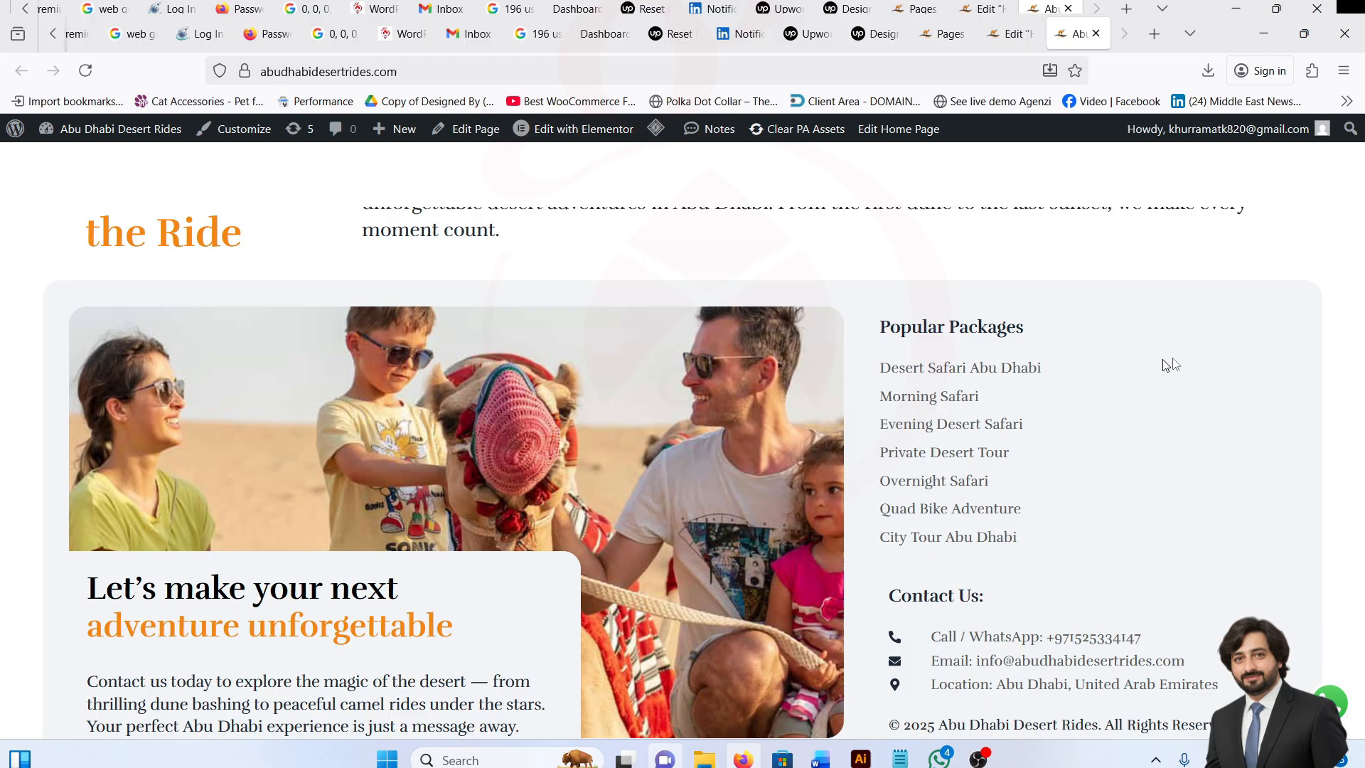
scroll(735, 548, down, 2)
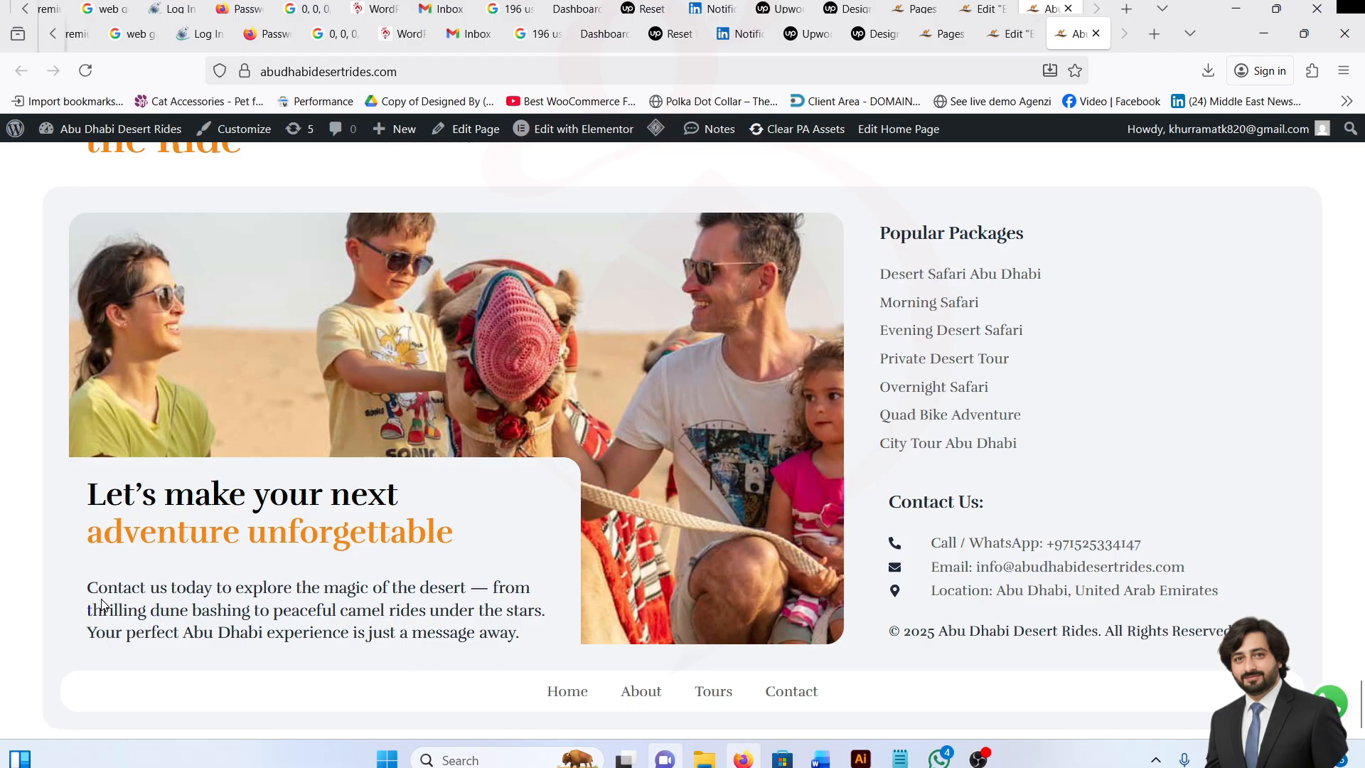
drag(102, 604, 275, 635)
click(1011, 34)
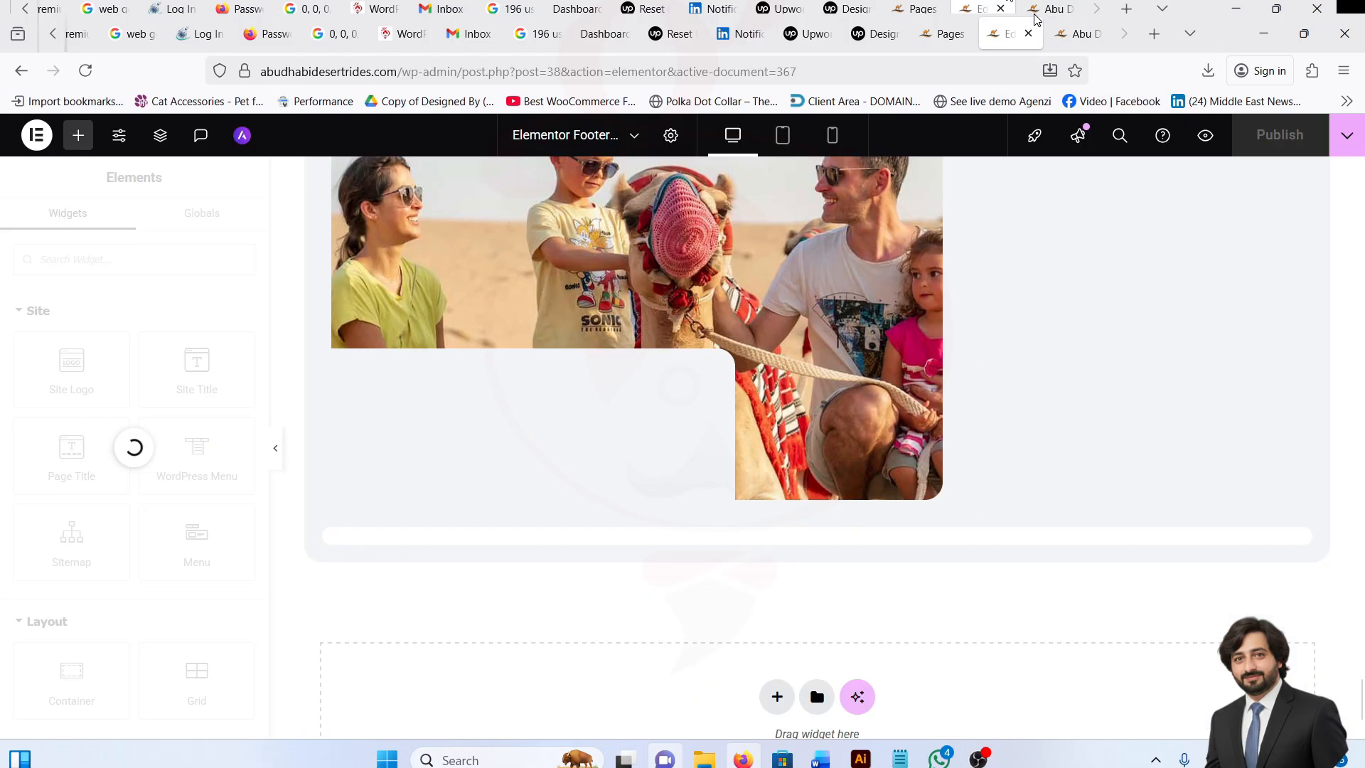
click(1084, 36)
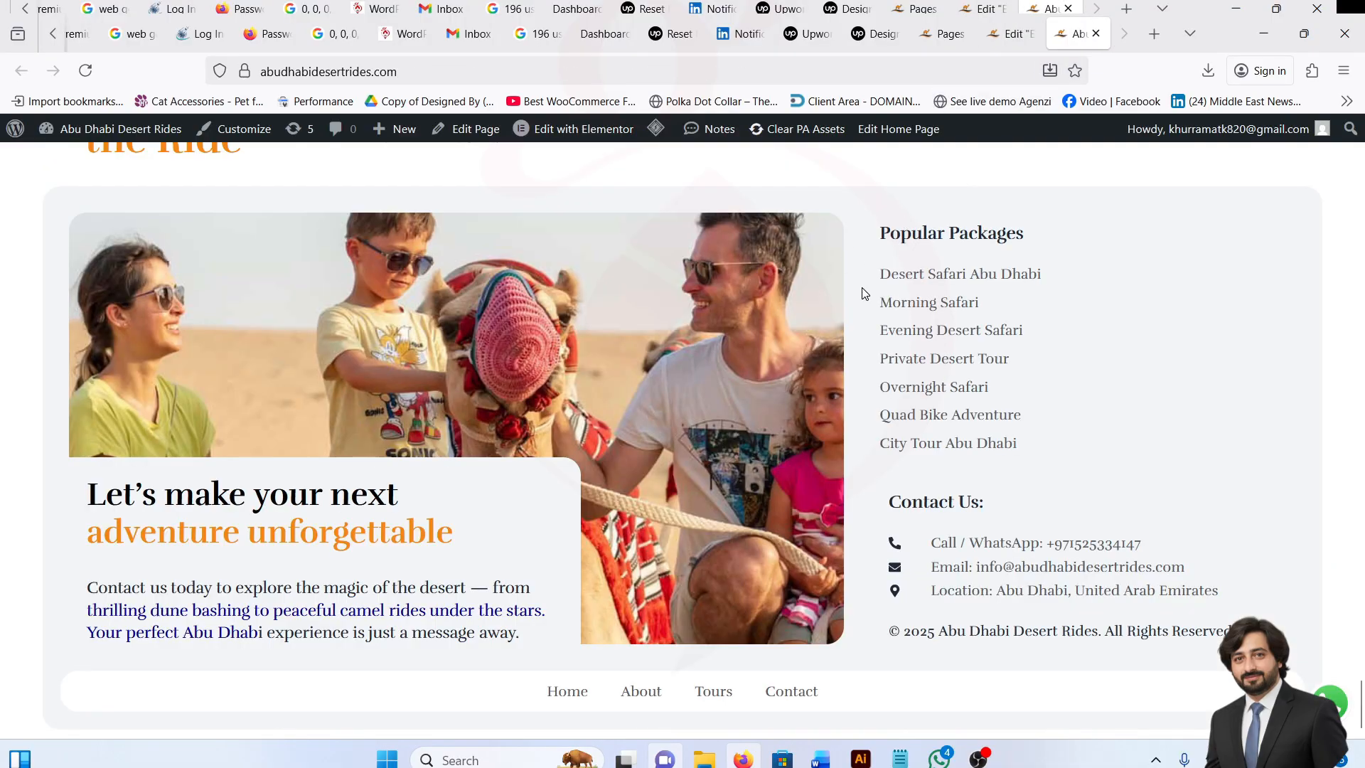
click(1003, 22)
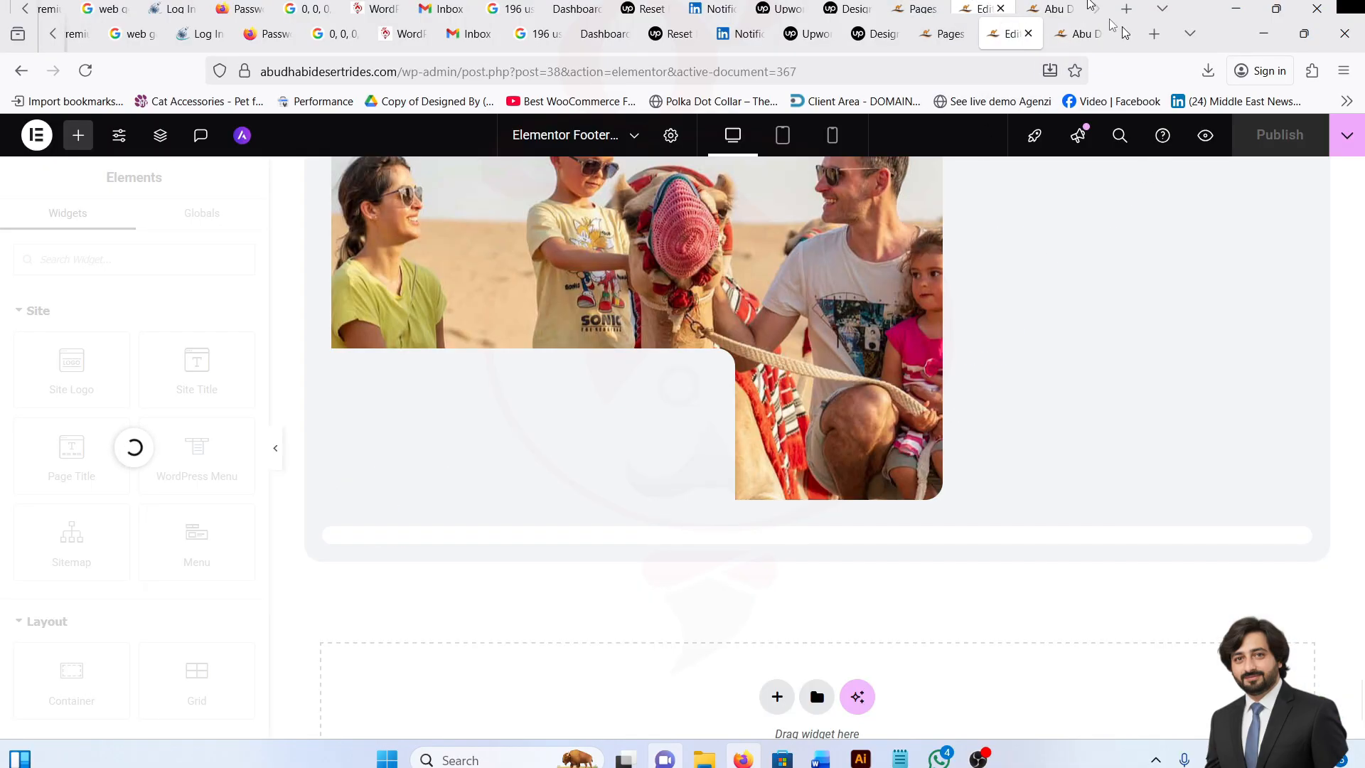
Look back through the live home page from the footer up to the hero banner, its header menu and the tour ticker.
click(1079, 34)
scroll(1032, 217, up, 15)
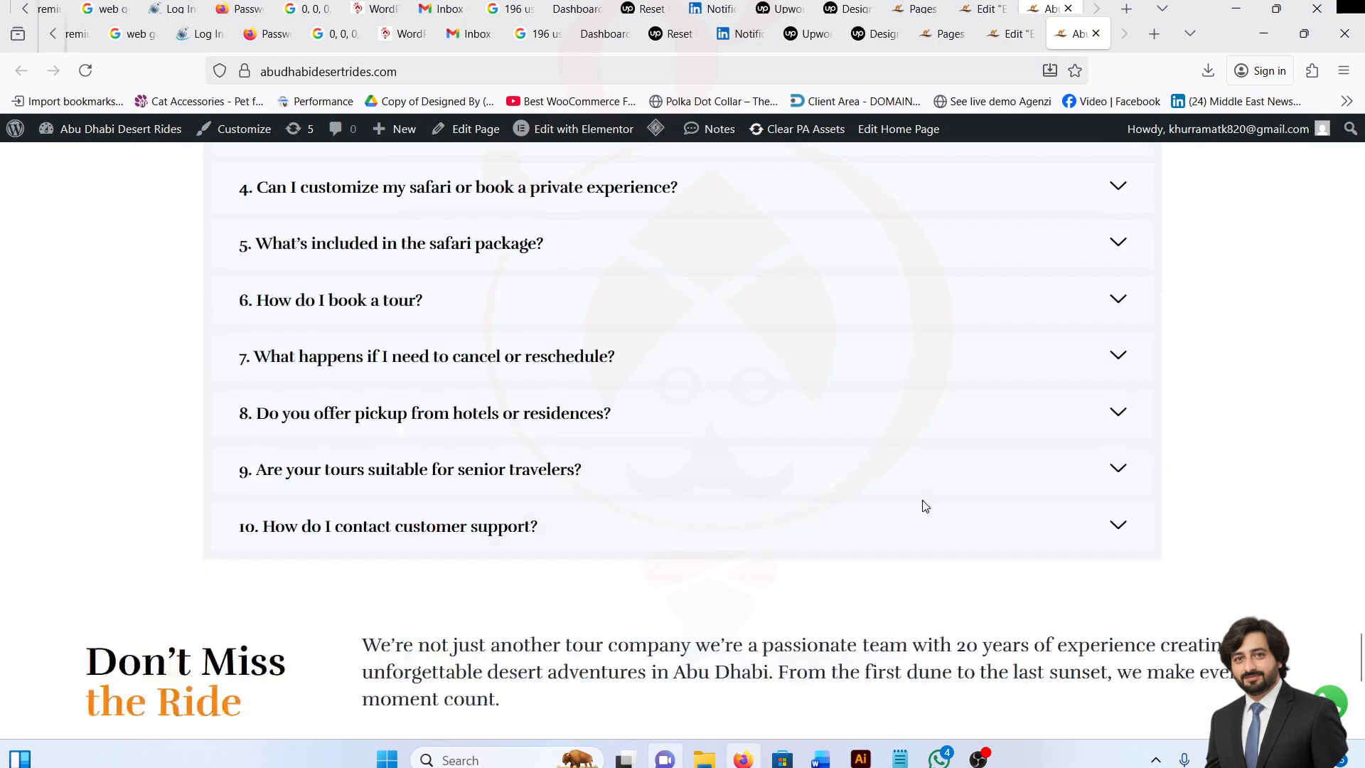
scroll(917, 554, up, 20)
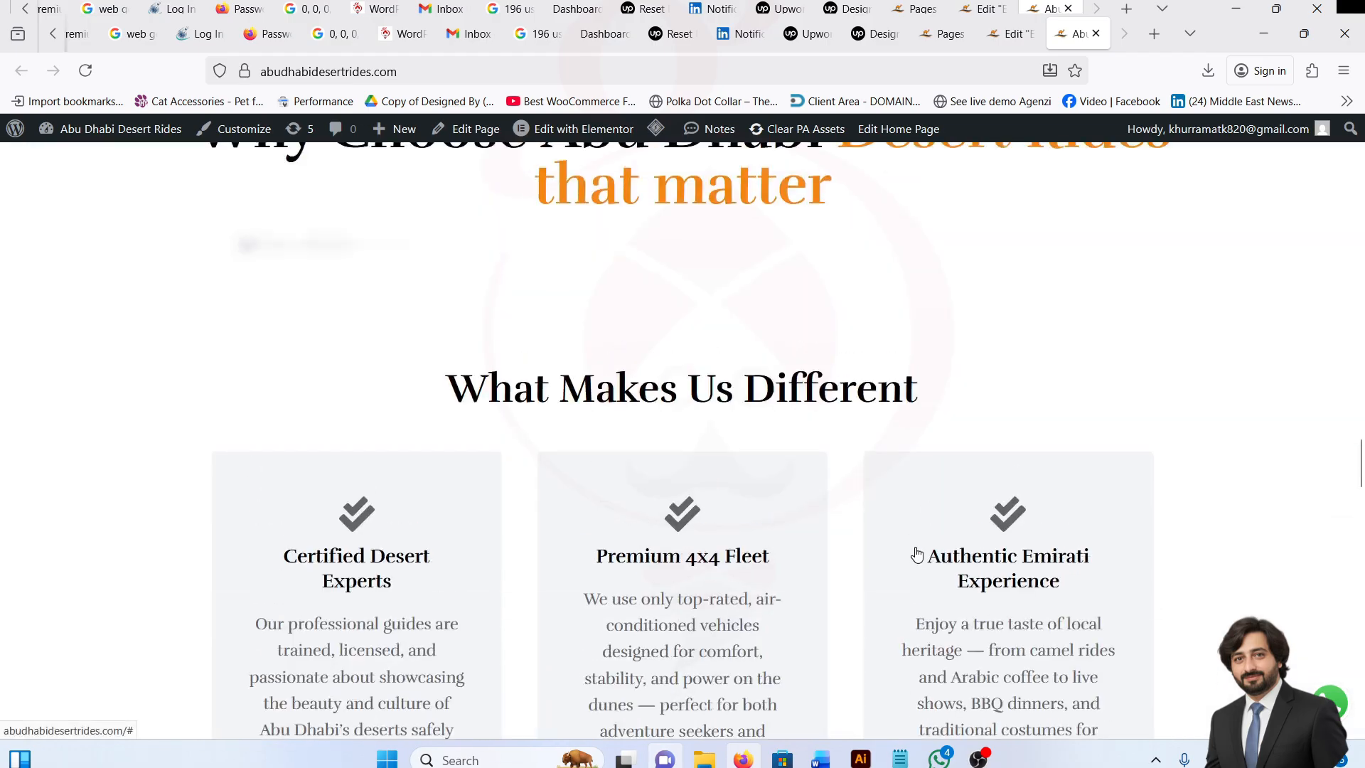
scroll(918, 548, up, 20)
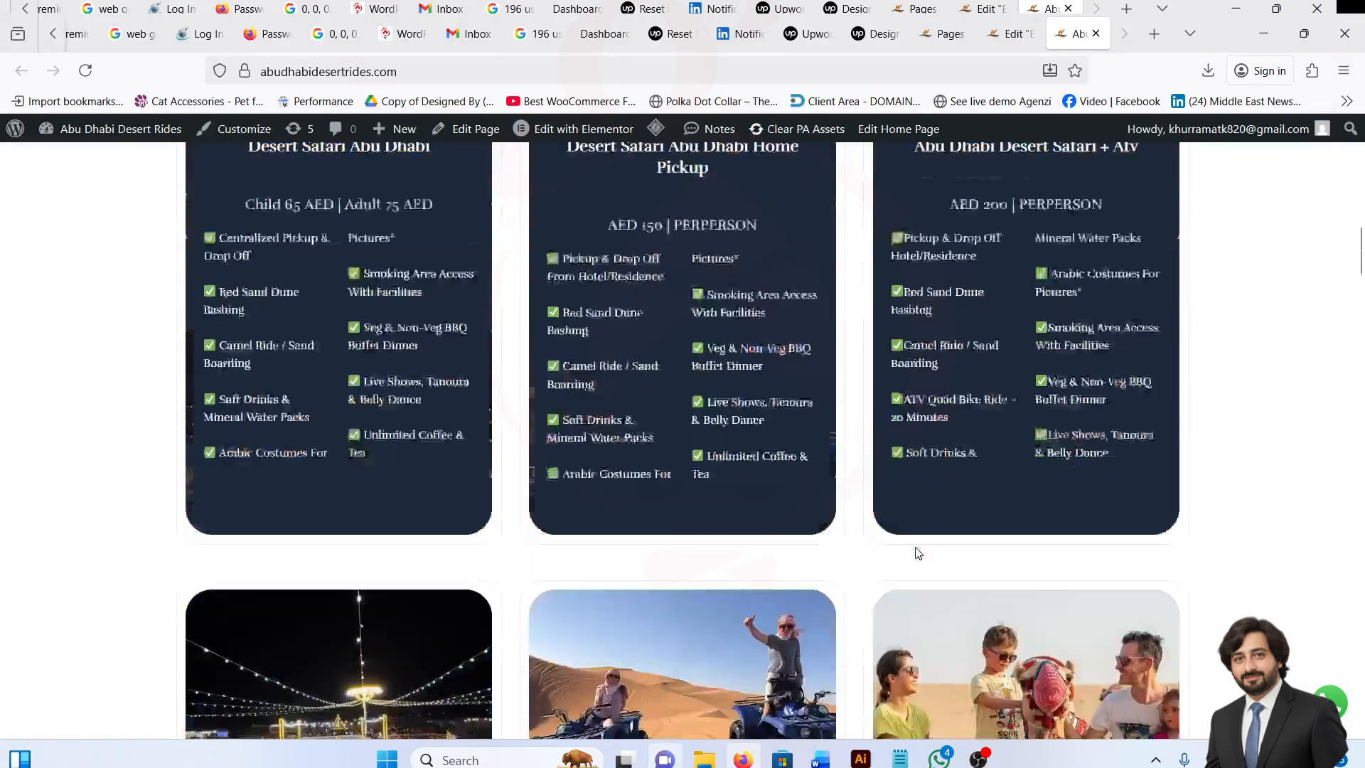
scroll(917, 553, up, 6)
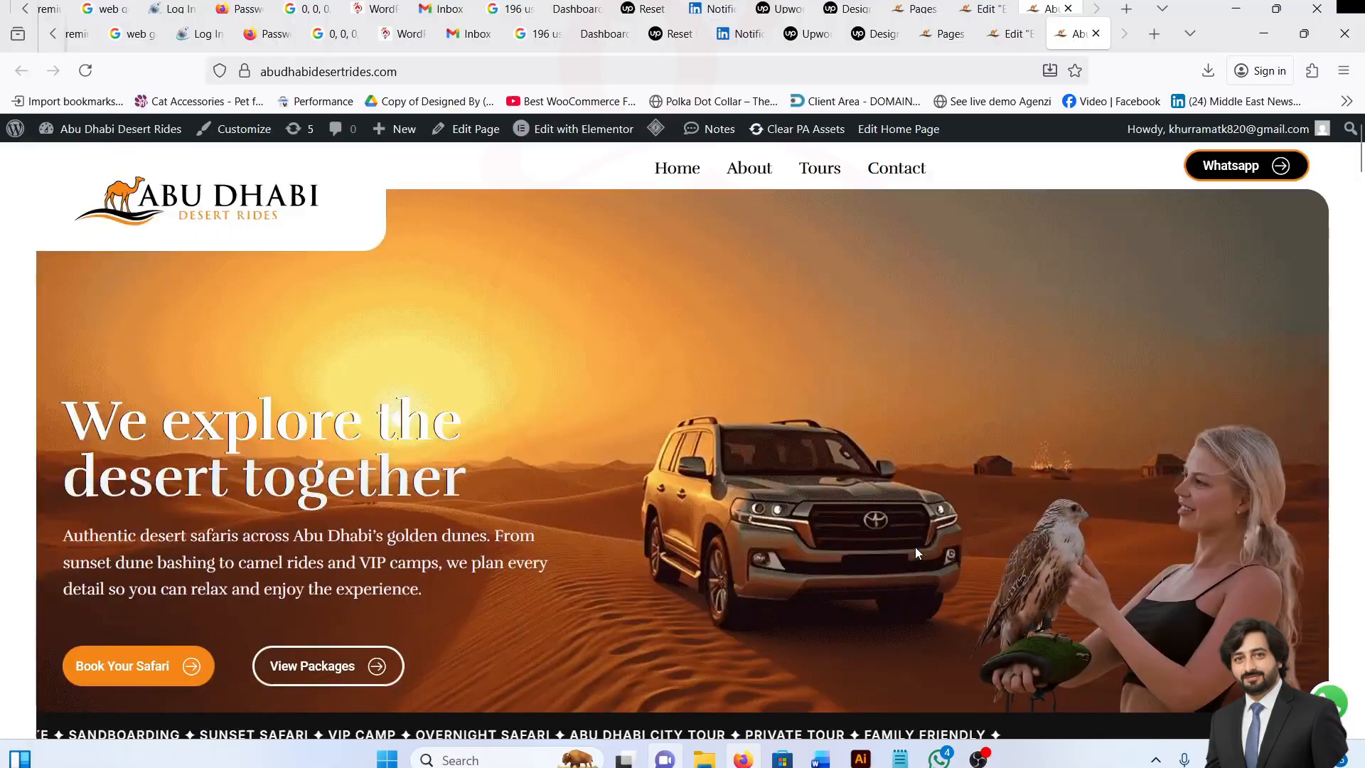
scroll(706, 486, down, 4)
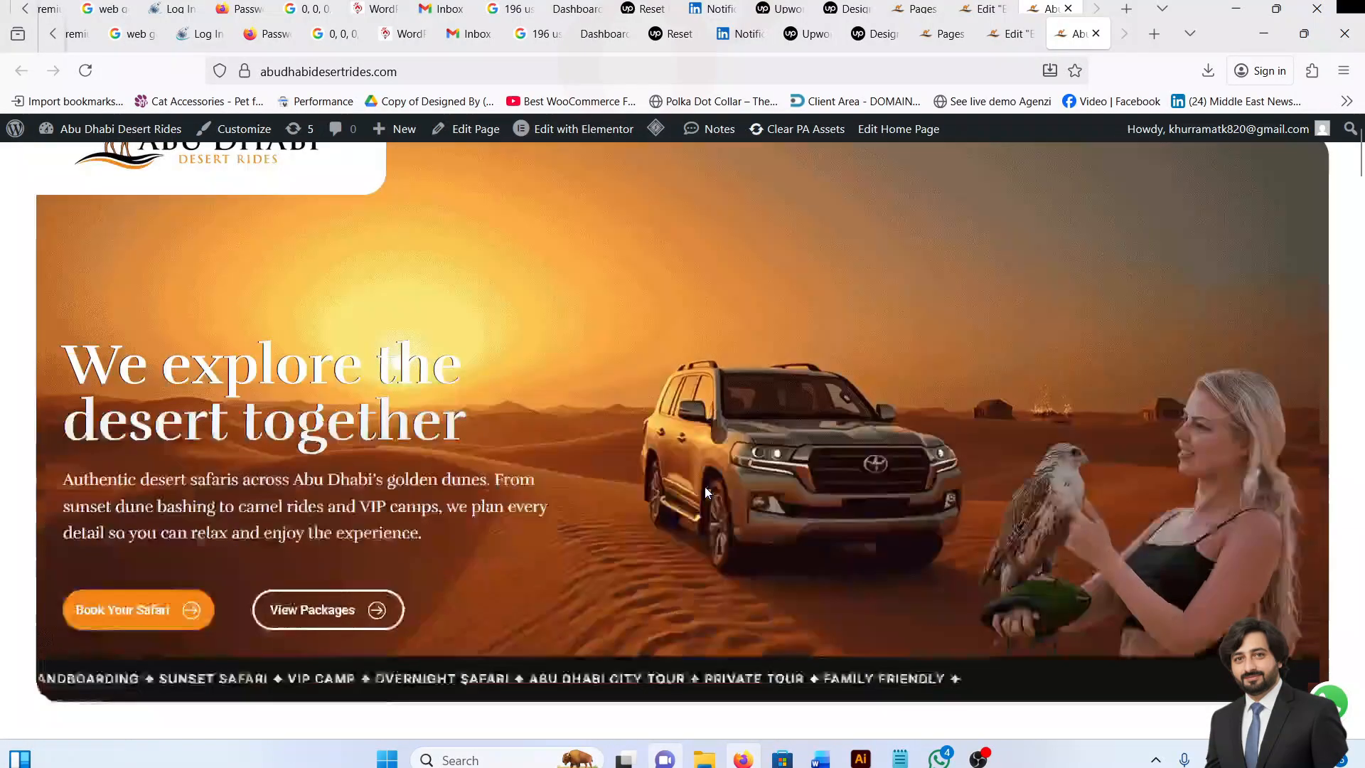
scroll(705, 486, up, 4)
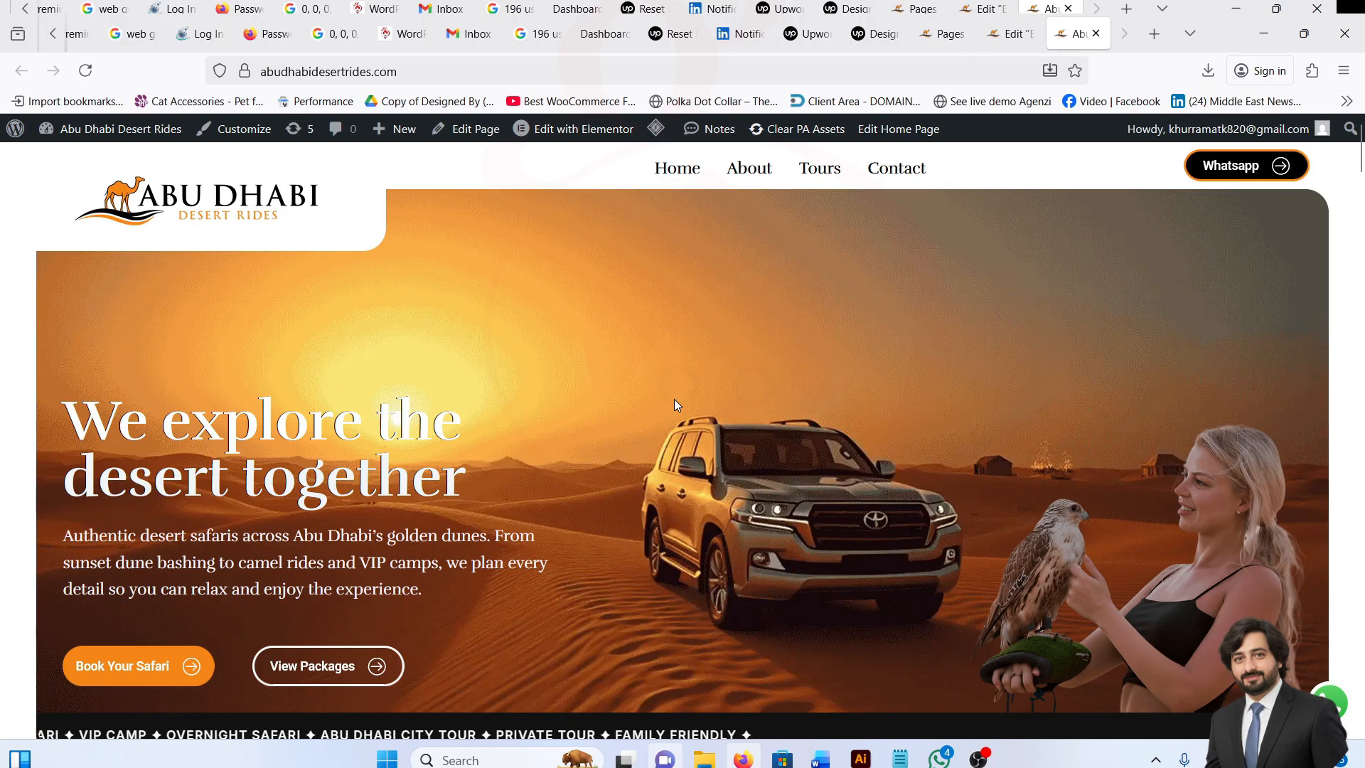
scroll(643, 379, down, 3)
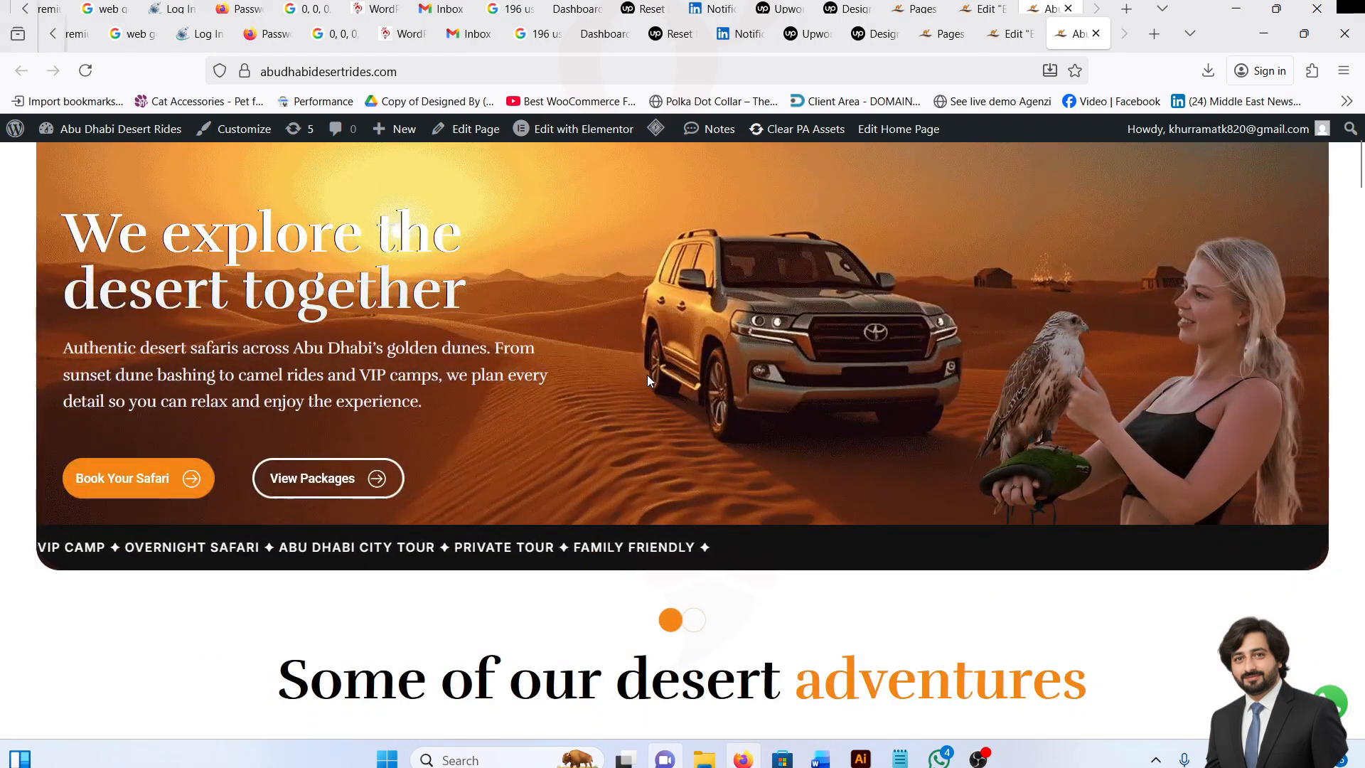
scroll(647, 381, up, 3)
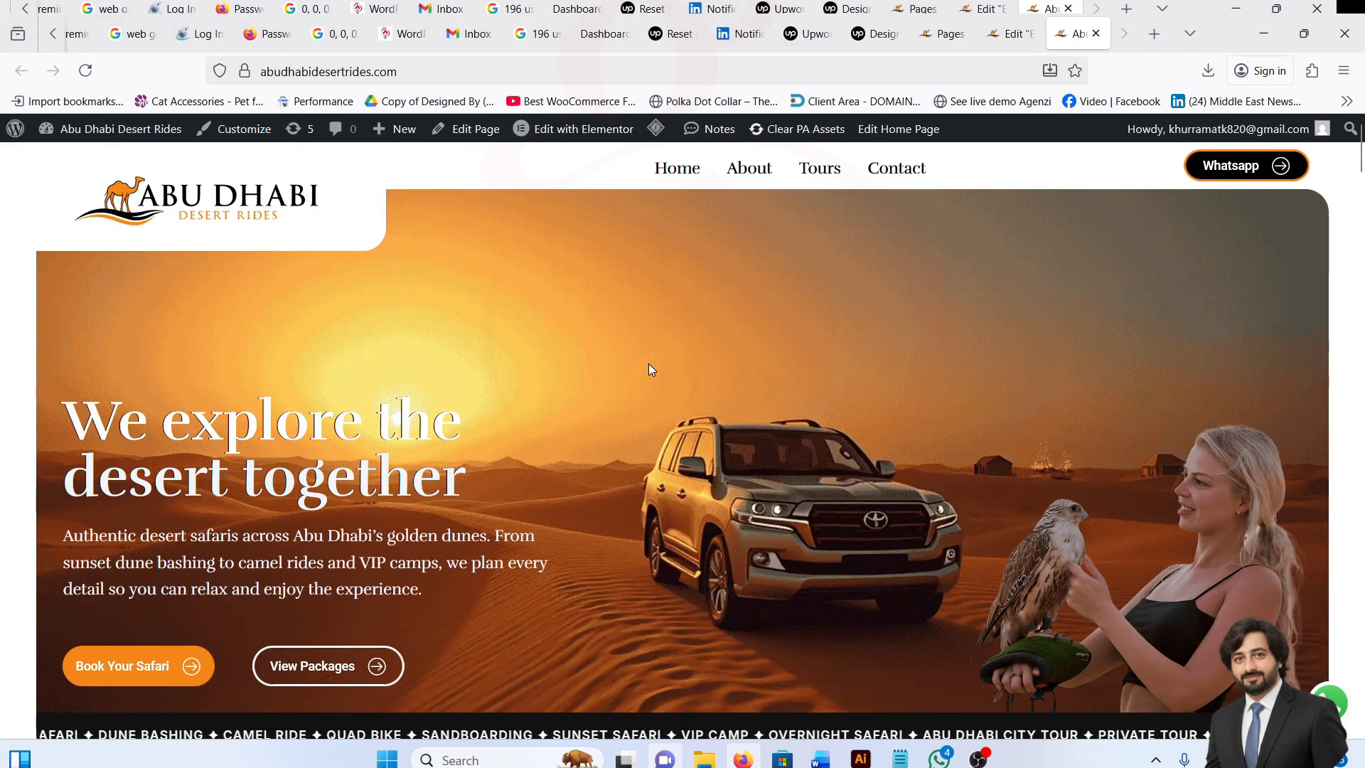
scroll(587, 353, down, 3)
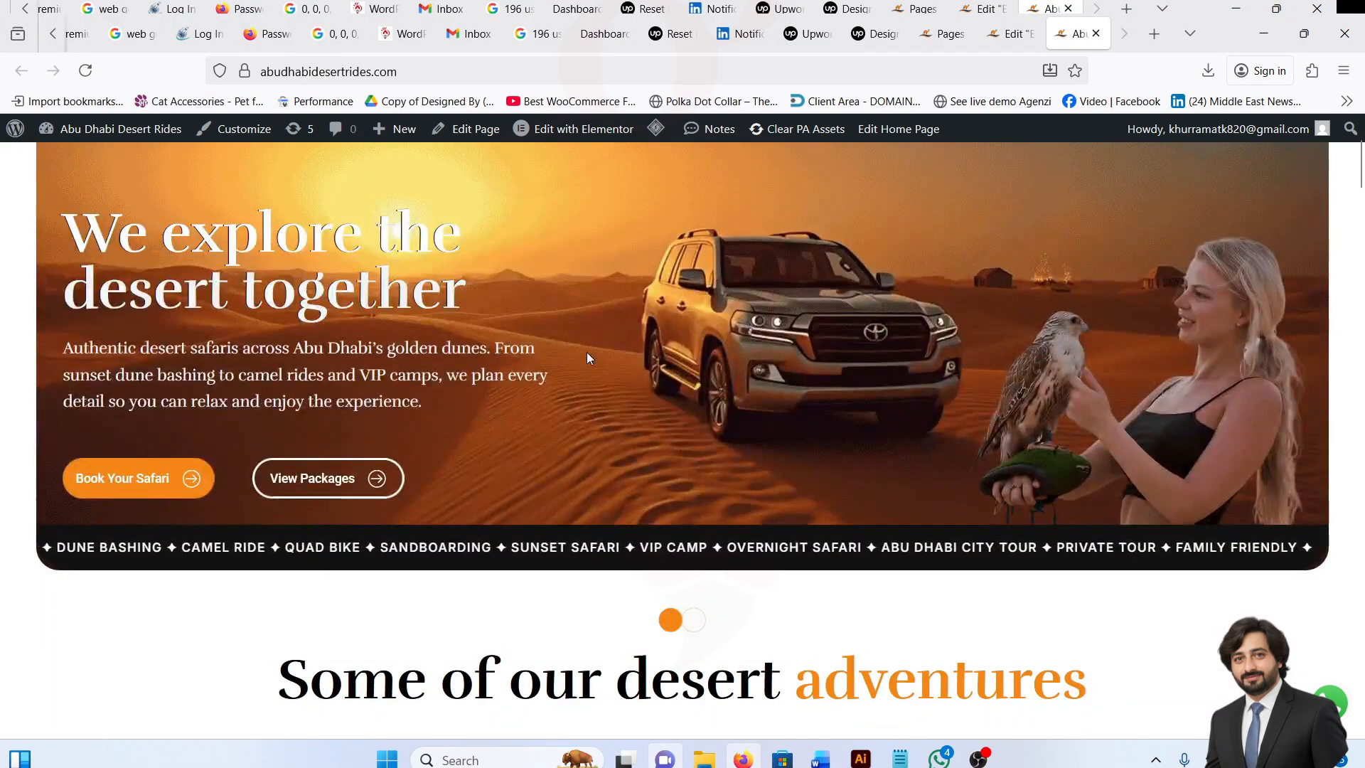
scroll(586, 352, down, 6)
scroll(587, 352, up, 9)
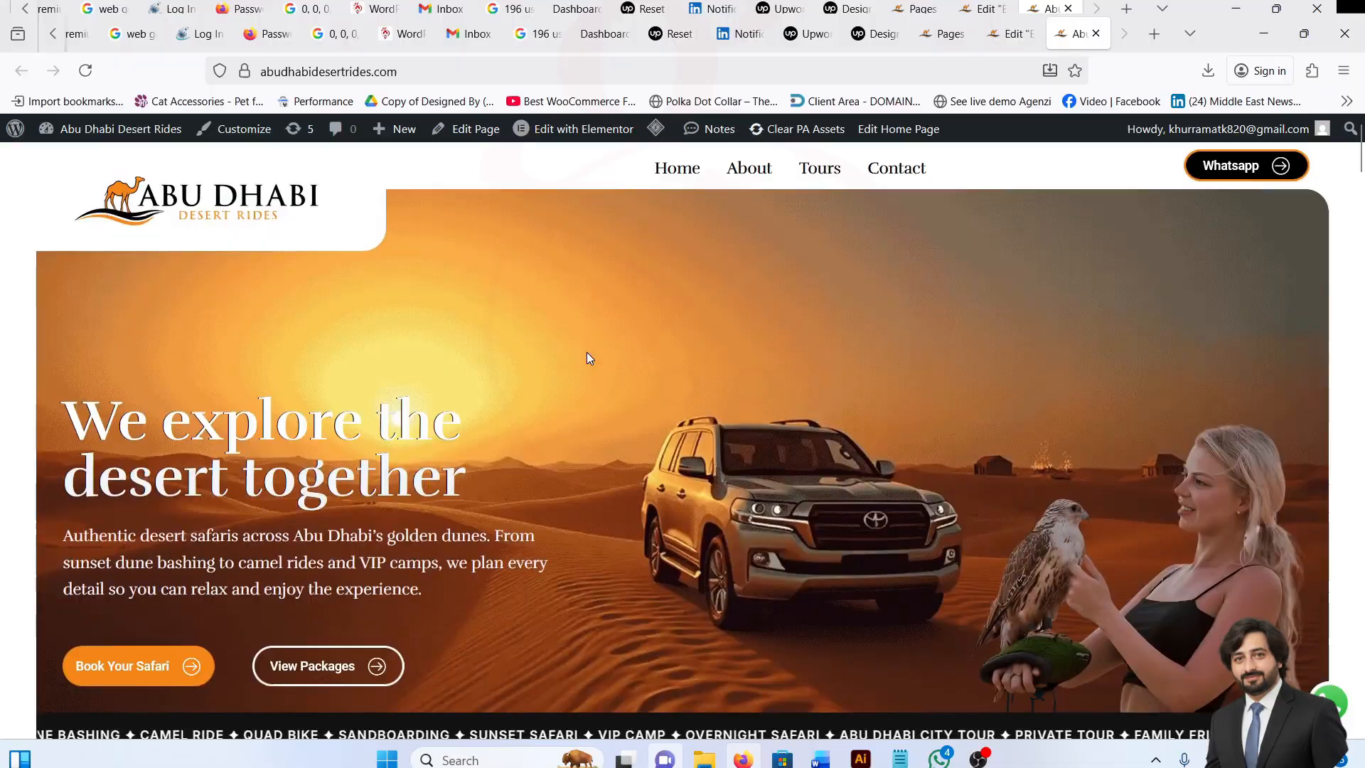
Check the footer template in the editor and view the live page's "Some of our desert adventures" section.
scroll(587, 357, down, 3)
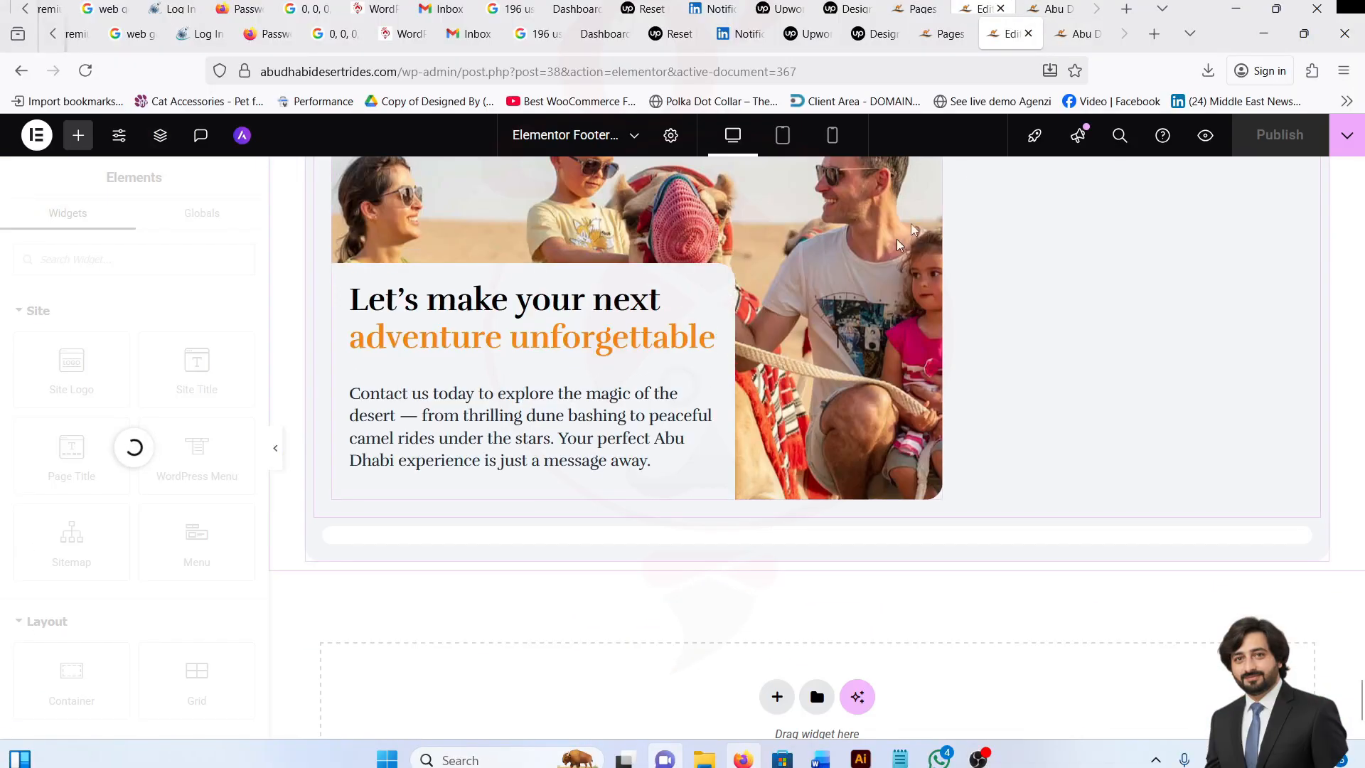
click(1073, 33)
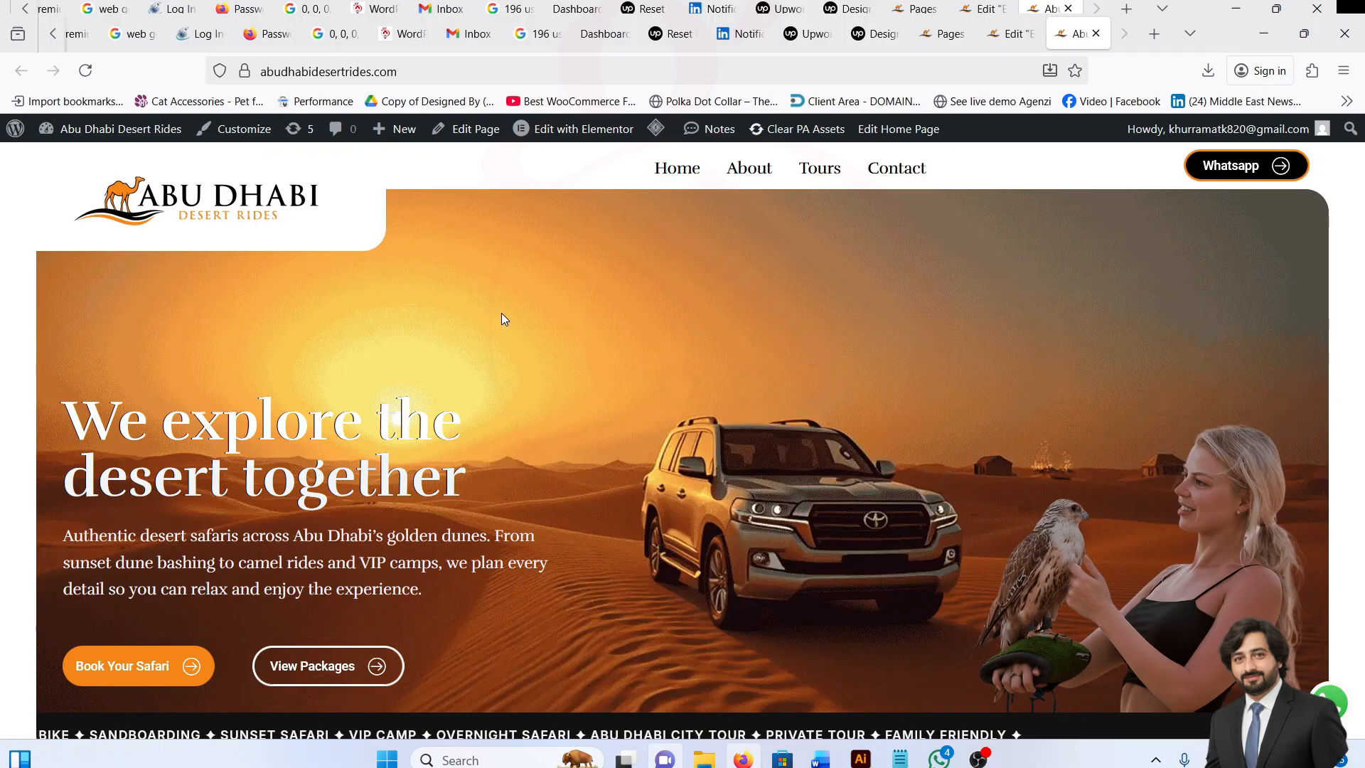
scroll(574, 398, down, 3)
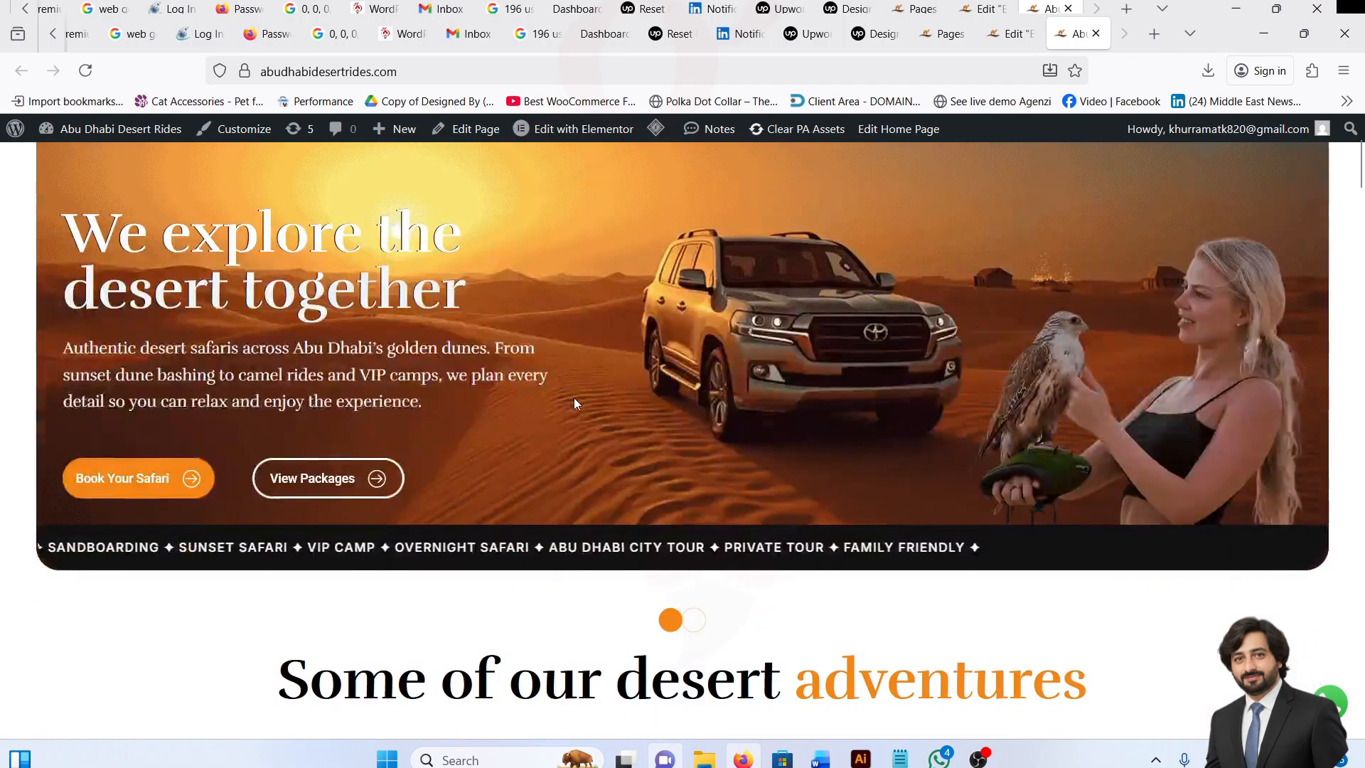
scroll(574, 398, down, 6)
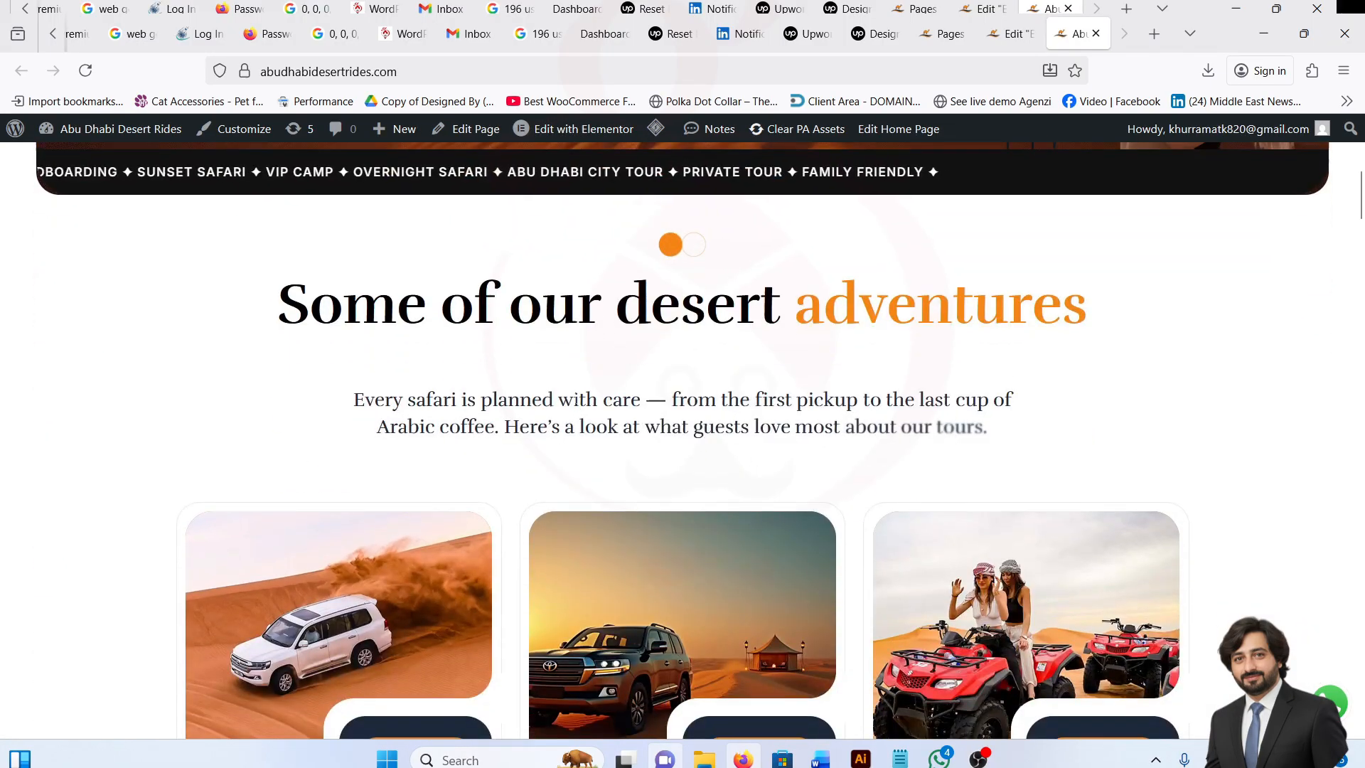
scroll(574, 398, down, 1)
scroll(981, 223, up, 1)
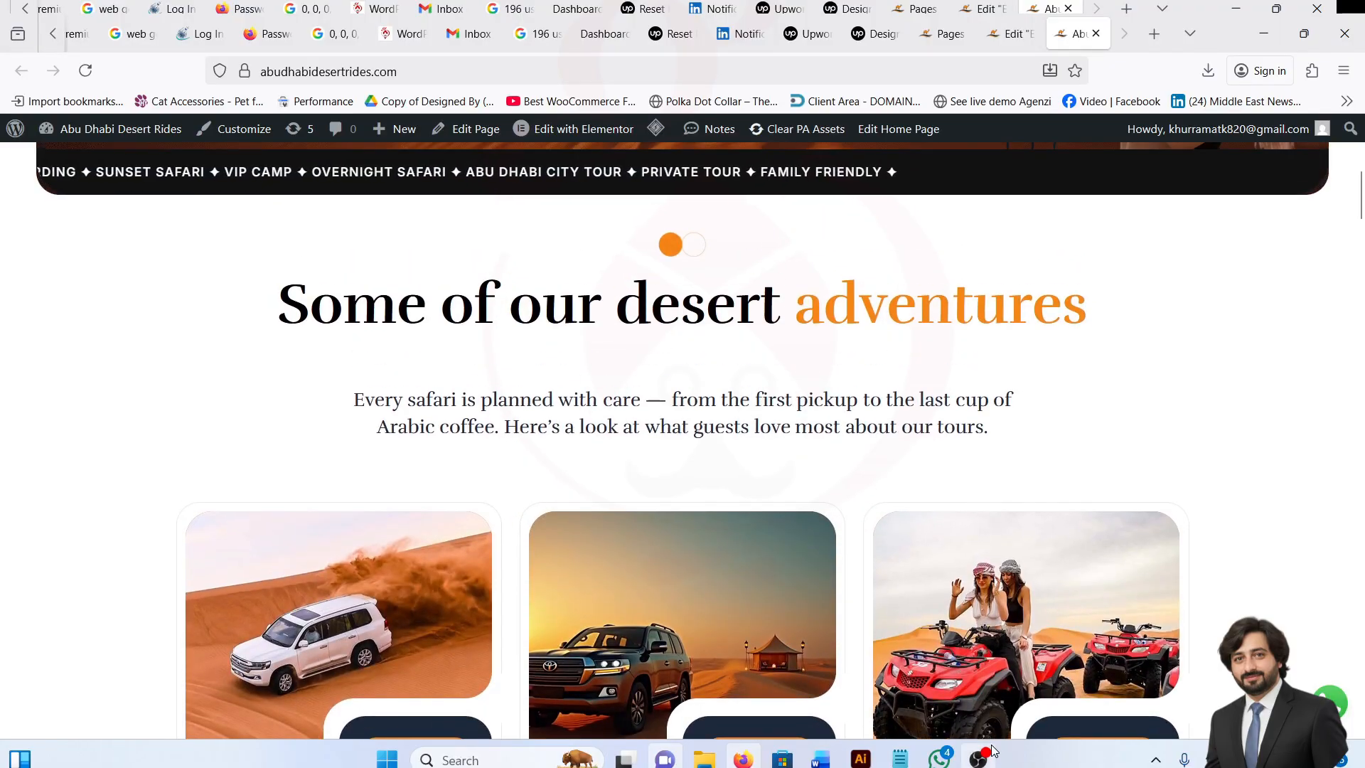